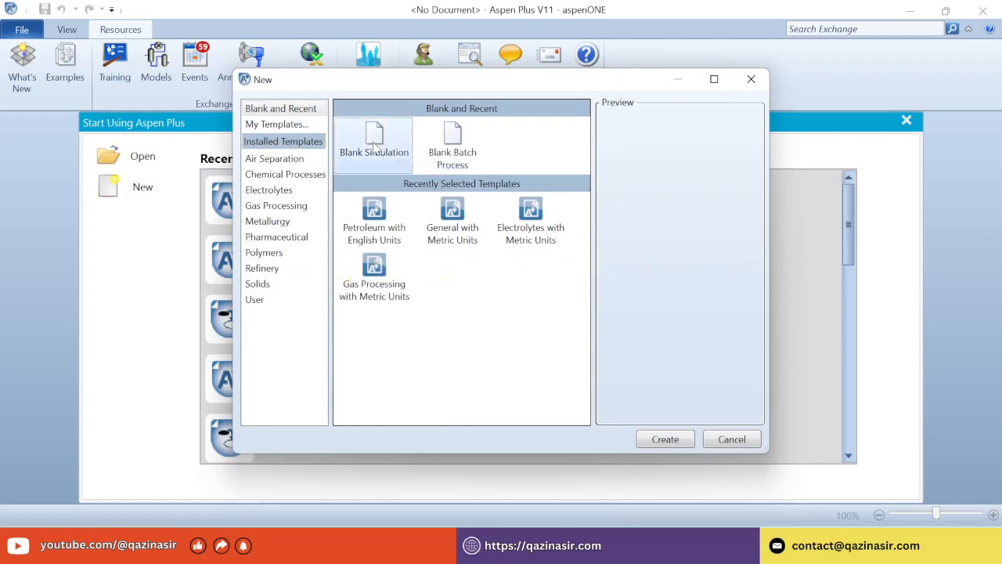
# Create a blank simulation and add diethylene glycol by its alias C4H10O3 with the component ID DEG.
pyautogui.click(660, 441)
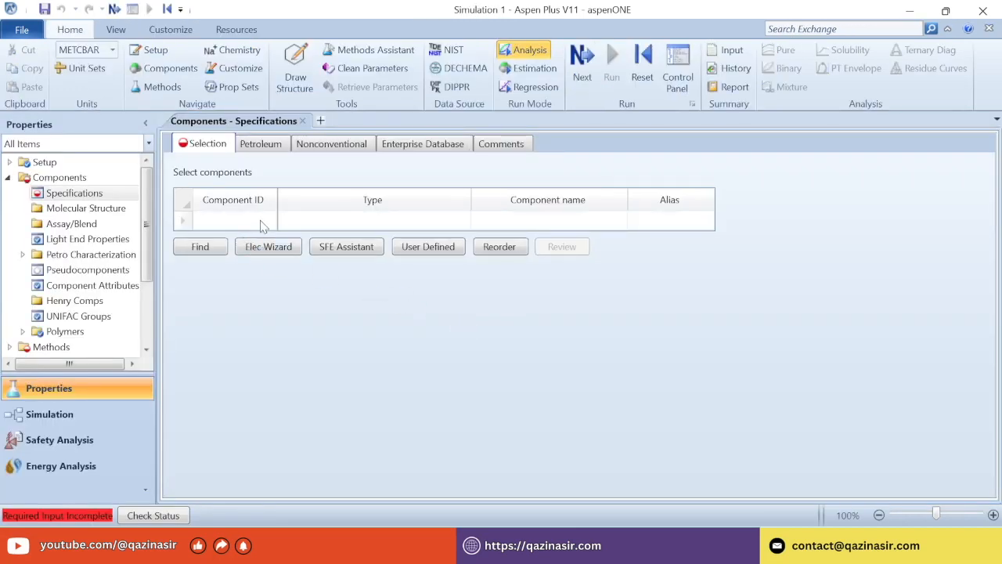
pyautogui.click(263, 223)
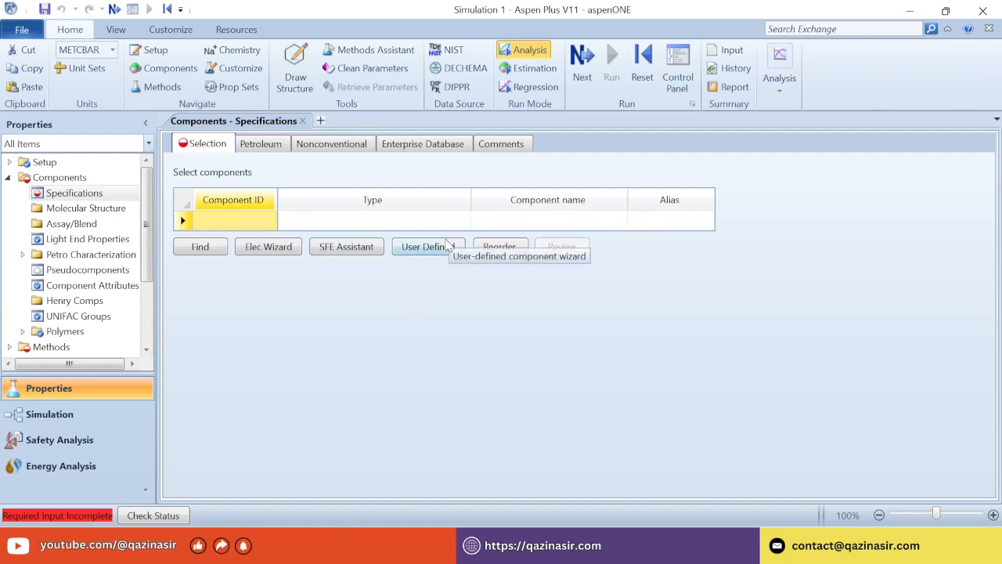
pyautogui.click(658, 224)
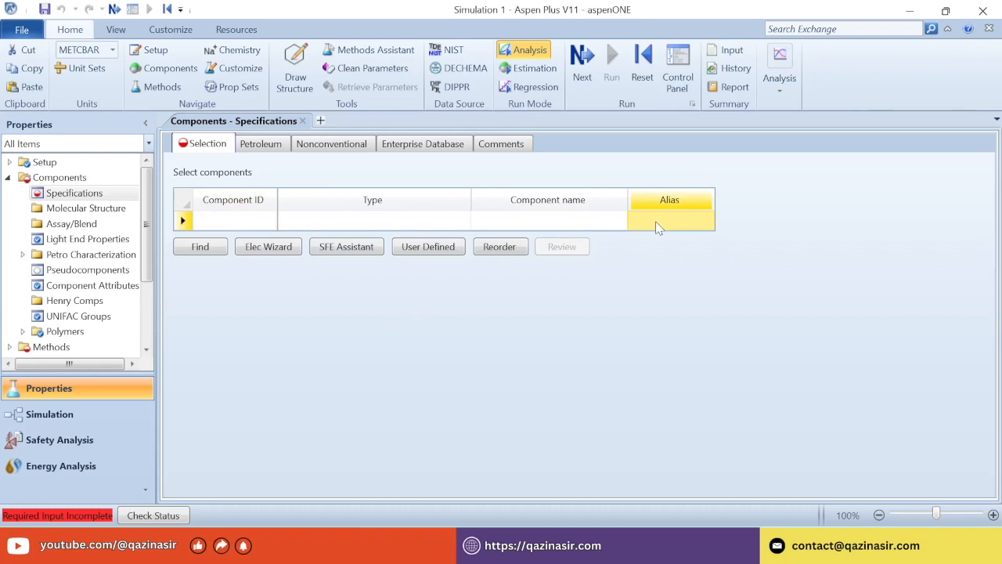
pyautogui.write('C4H10O3')
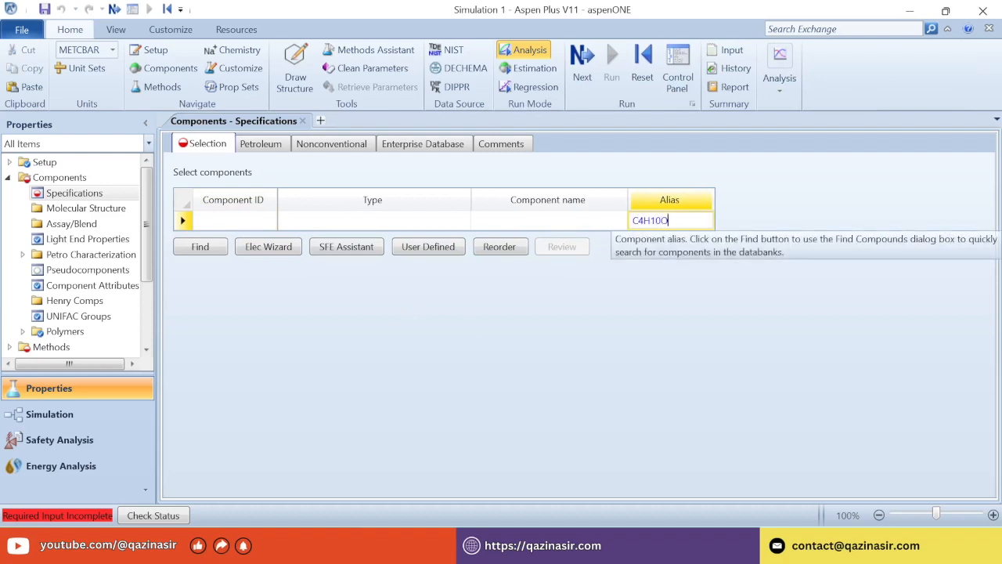
pyautogui.press('Return')
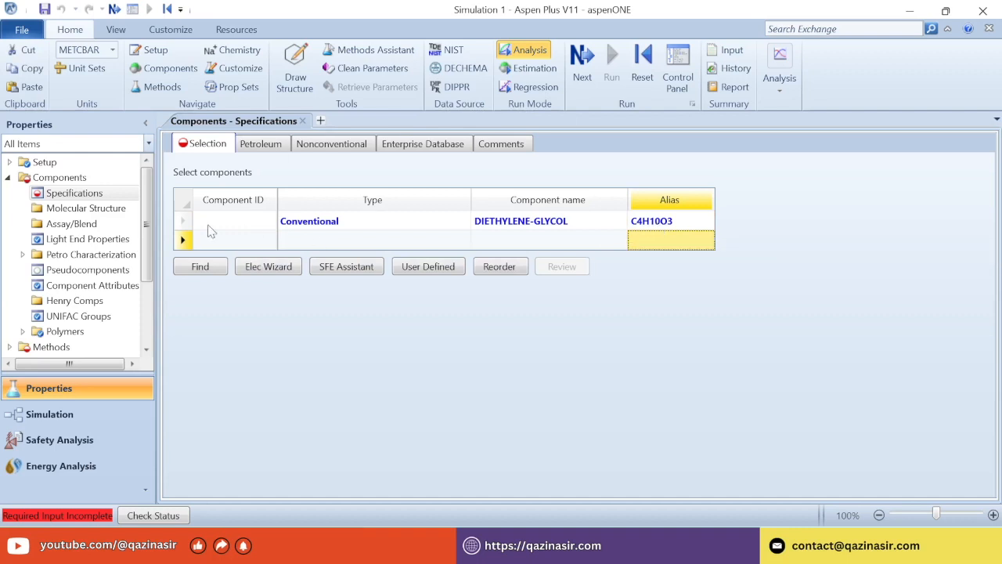
pyautogui.click(208, 223)
pyautogui.write('DEG')
pyautogui.press('Return')
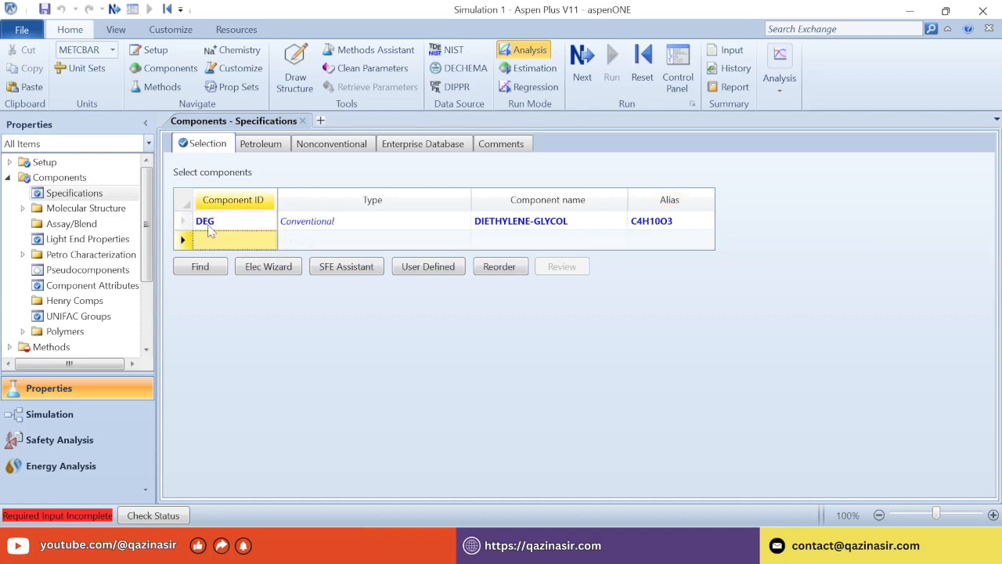
# Add water as component H2O, and ethylene glycol by its alias C2H6O2 with the component ID MEG.
pyautogui.write('H2O')
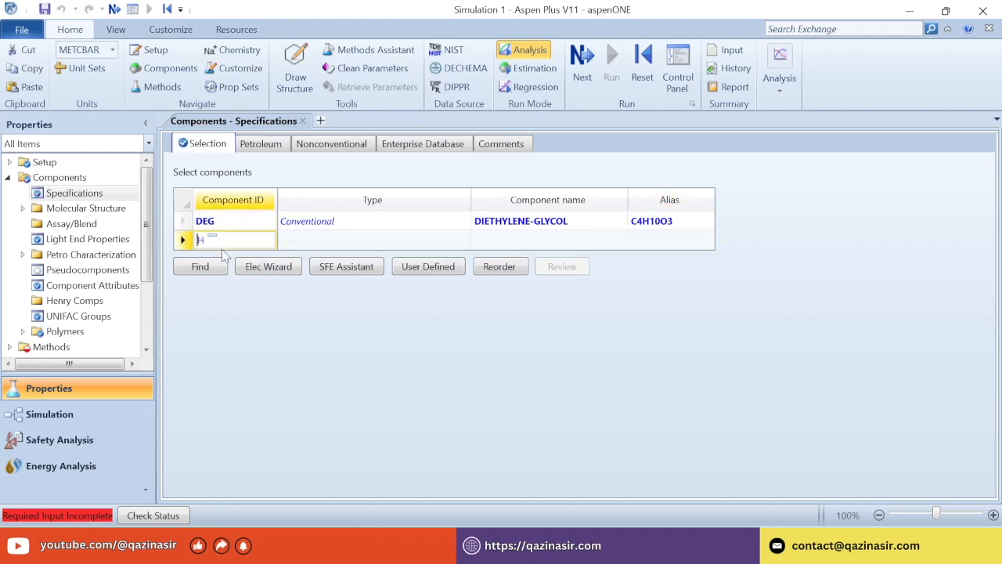
pyautogui.press('Return')
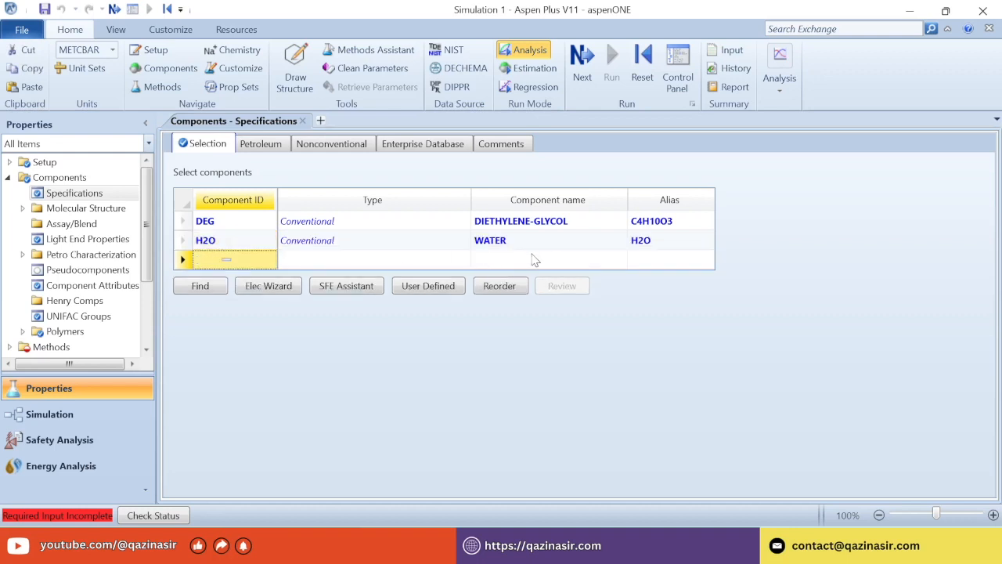
pyautogui.click(643, 262)
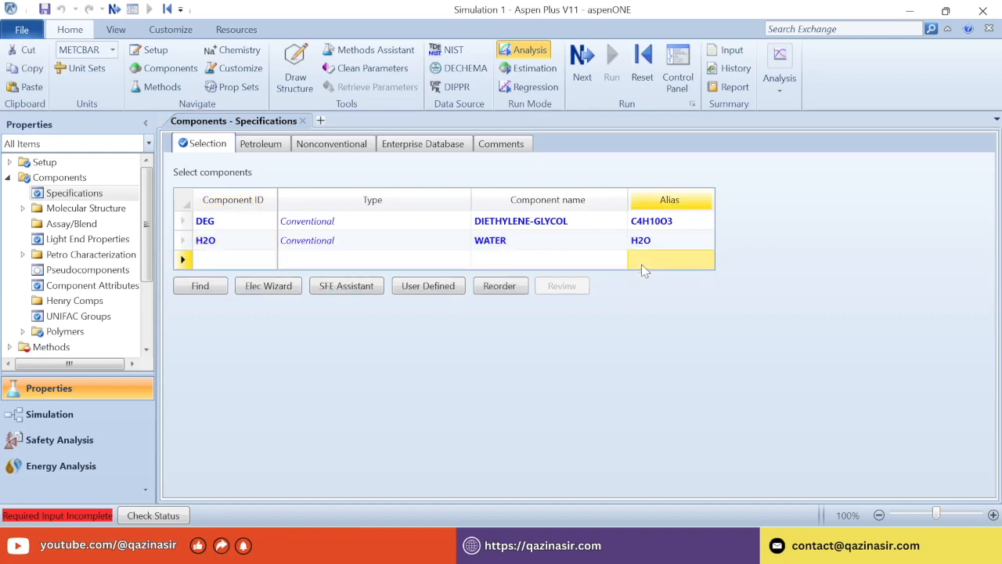
pyautogui.write('C2')
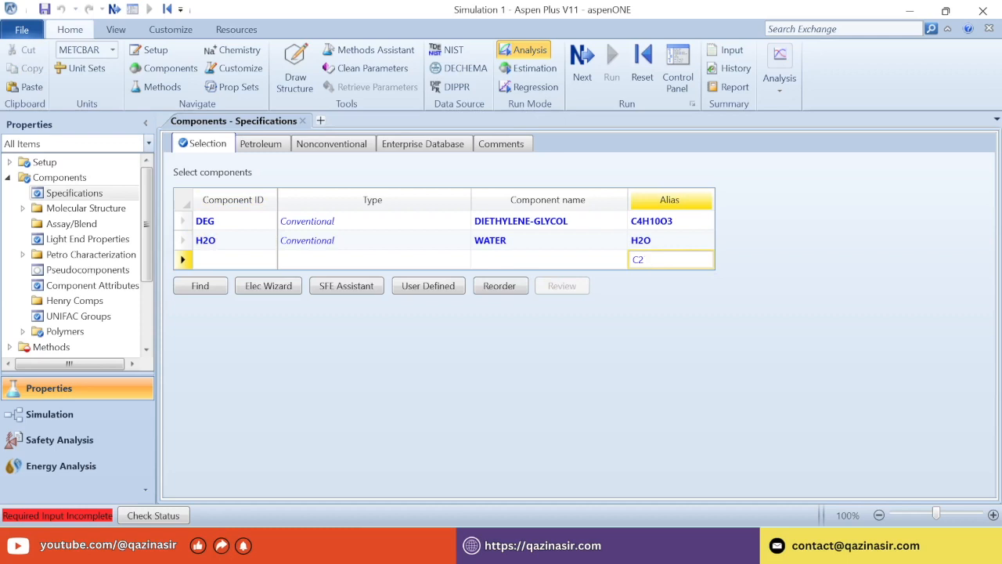
pyautogui.write('H6O2')
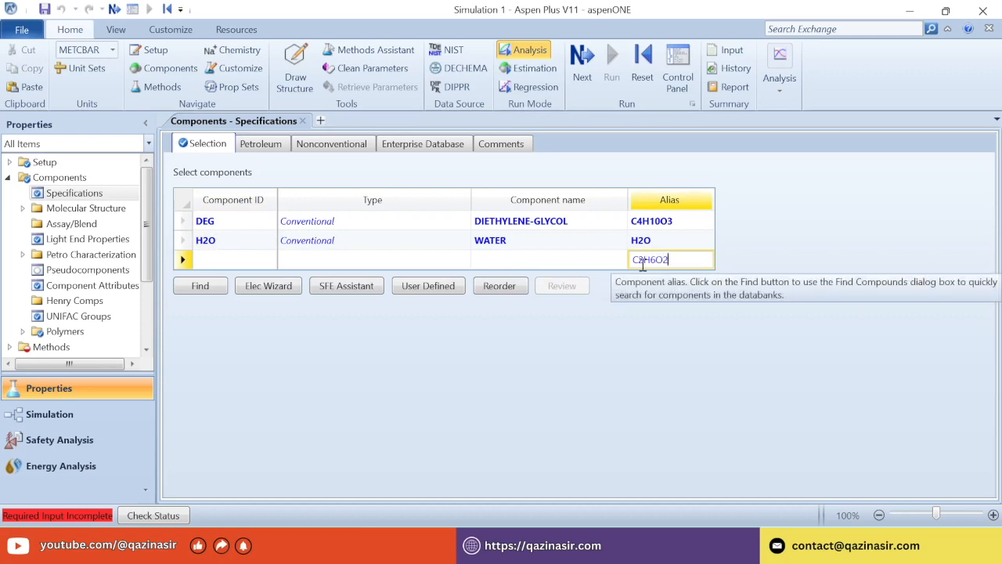
pyautogui.press('Return')
pyautogui.click(222, 268)
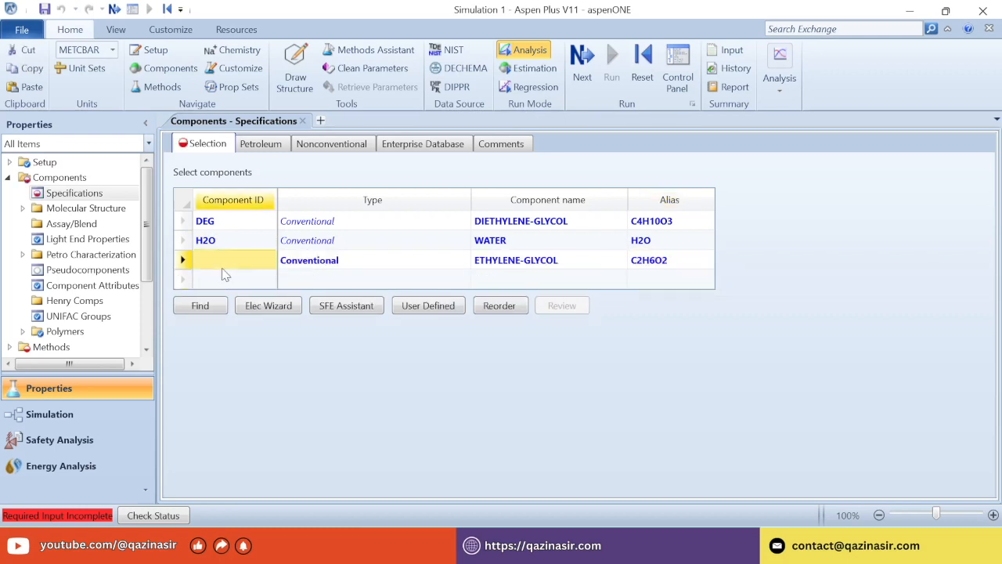
pyautogui.write('MEG')
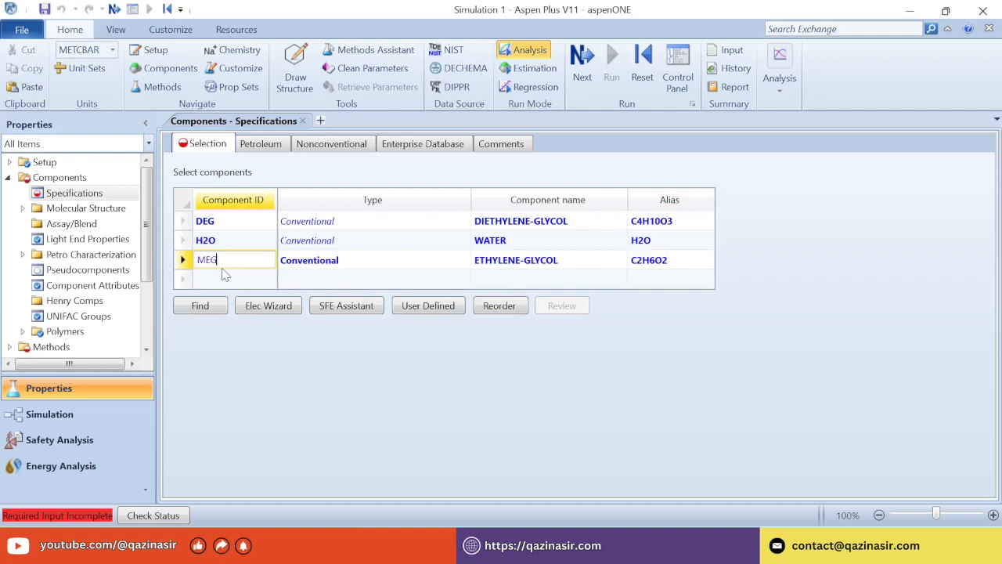
pyautogui.press('Return')
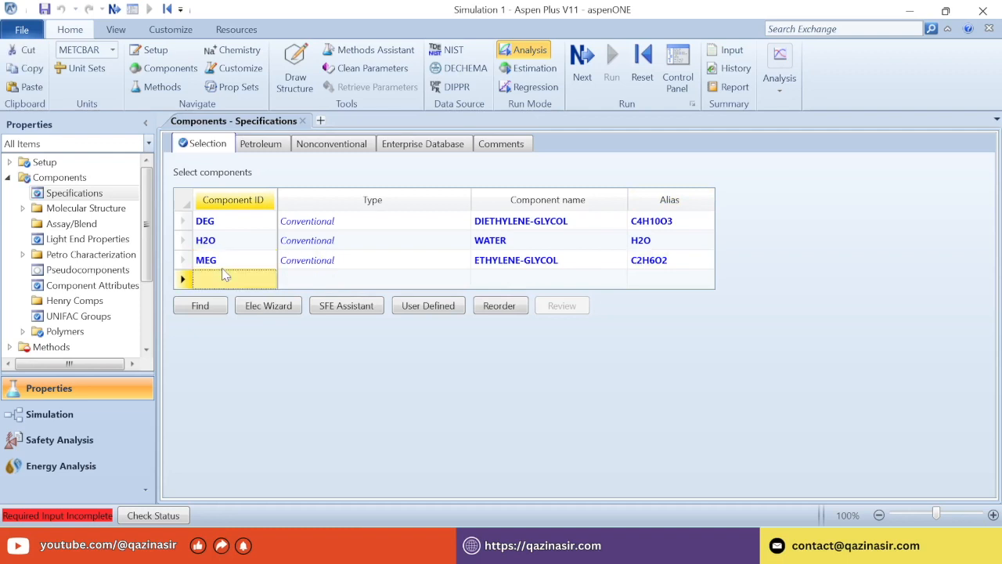
# Add triethylene glycol to the component list by its alias C6H14O4 and give it the ID TEG.
pyautogui.click(645, 280)
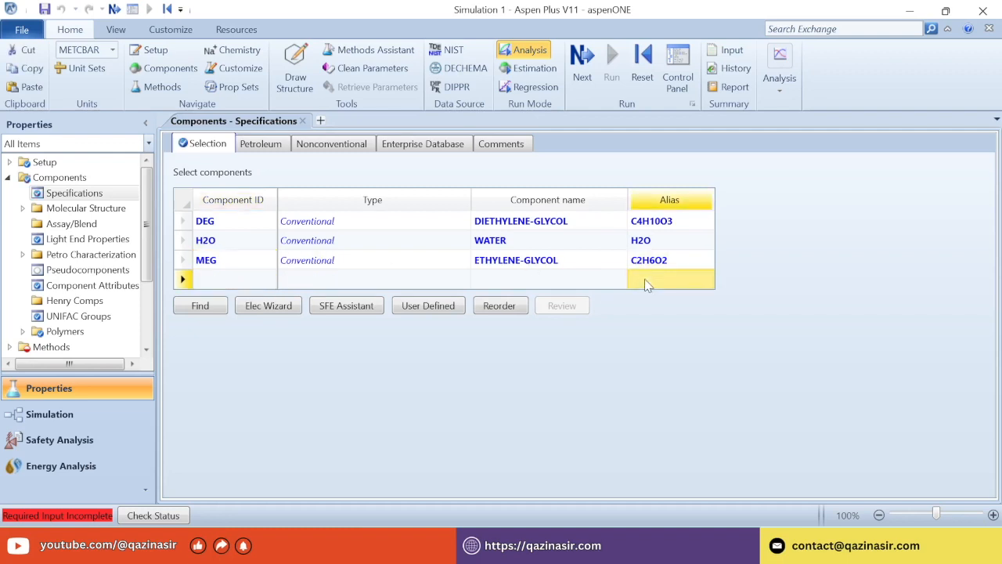
pyautogui.write('C6')
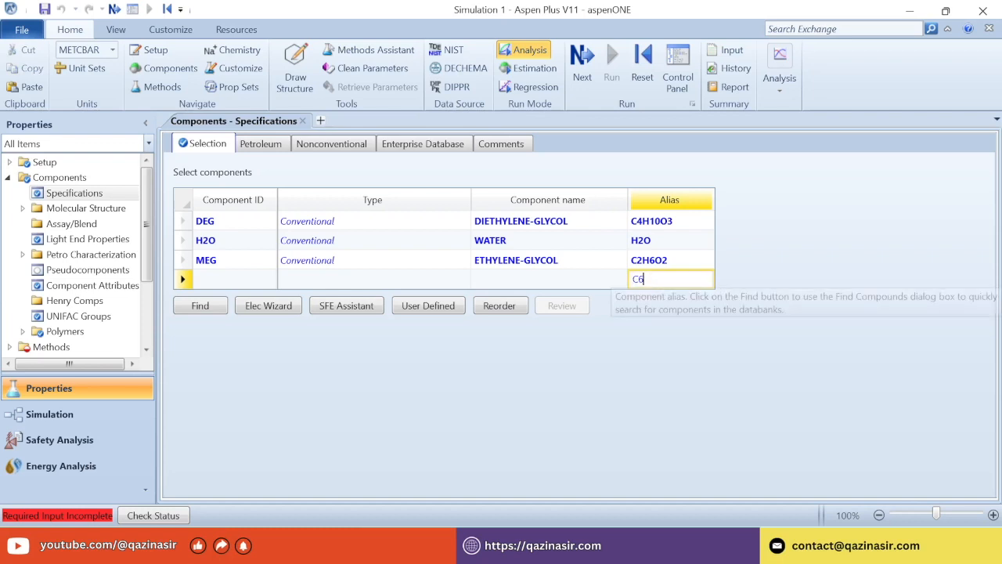
pyautogui.write('H14O4')
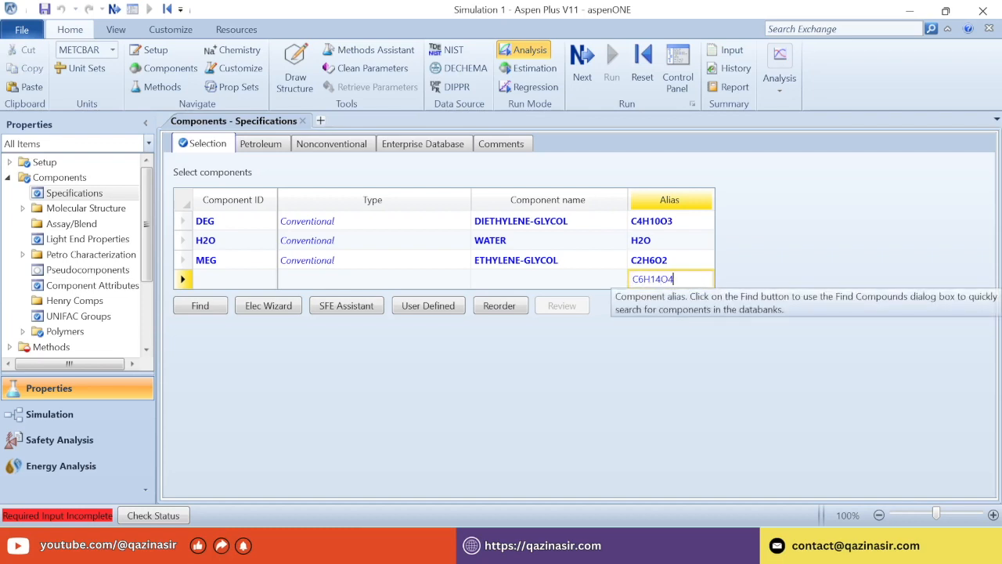
pyautogui.press('Return')
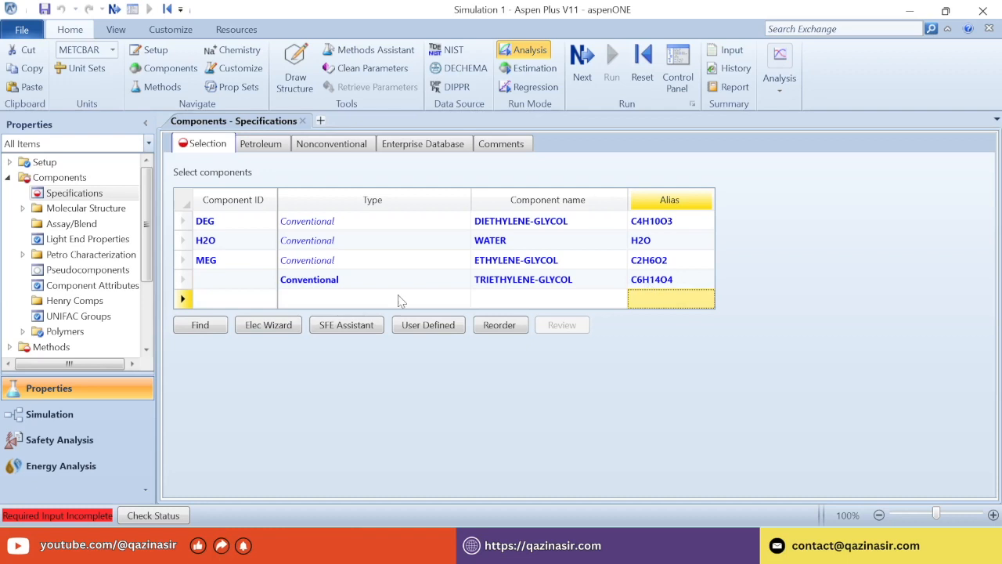
pyautogui.click(229, 286)
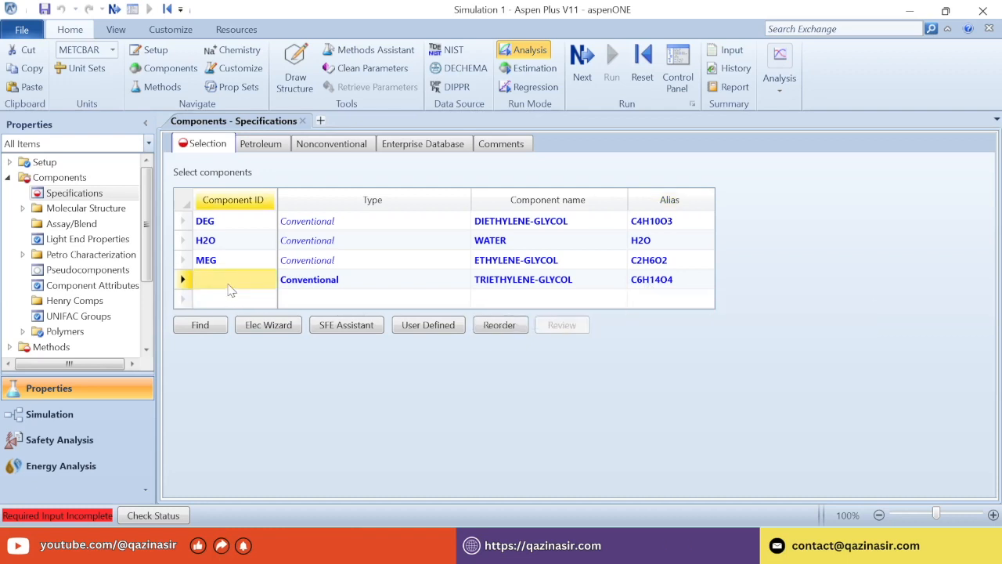
pyautogui.write('TEG')
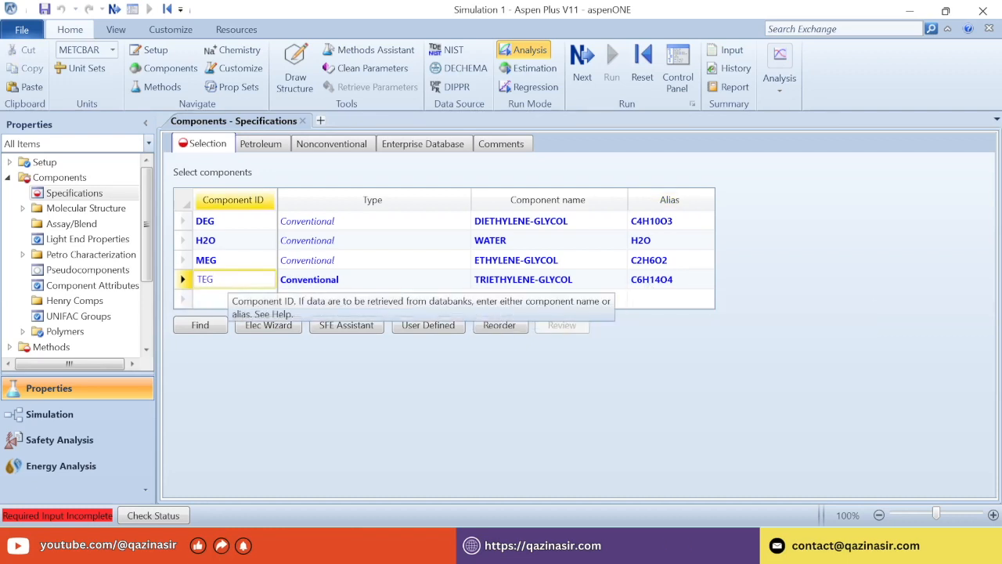
pyautogui.press('Return')
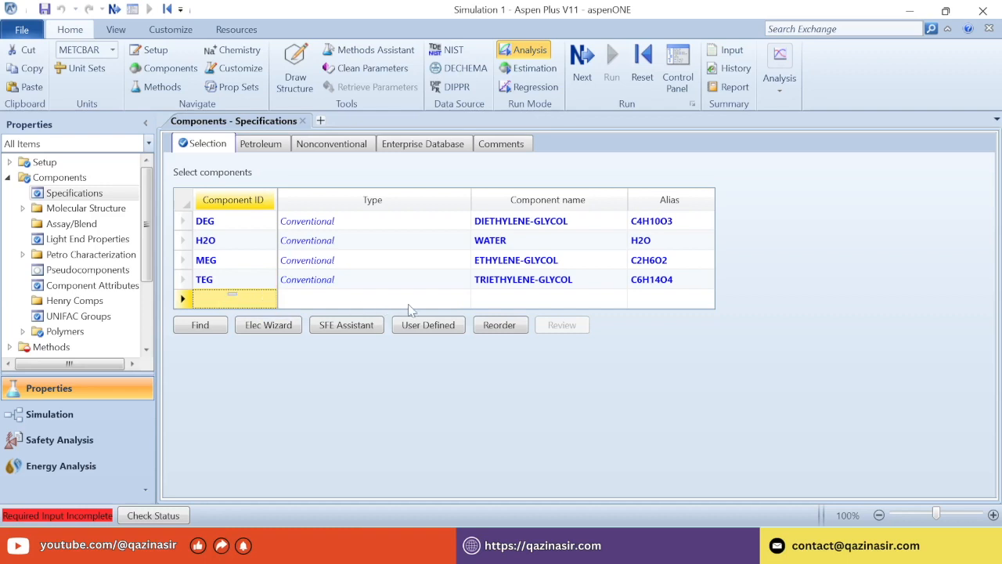
# Add tetraethylene glycol to the component list by its alias C8H18O5 and give it the ID 4EG.
pyautogui.click(669, 307)
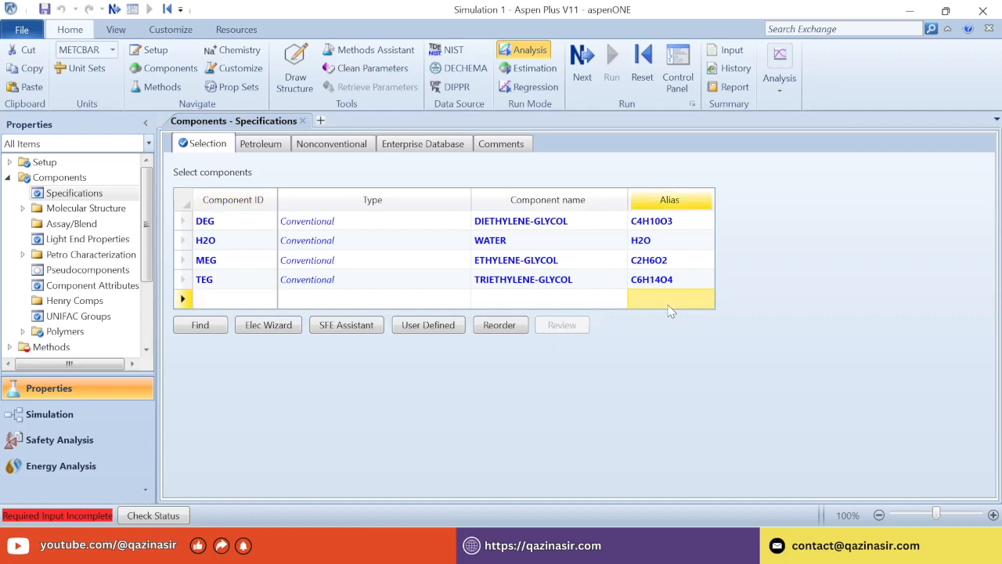
pyautogui.write('C8H18O5')
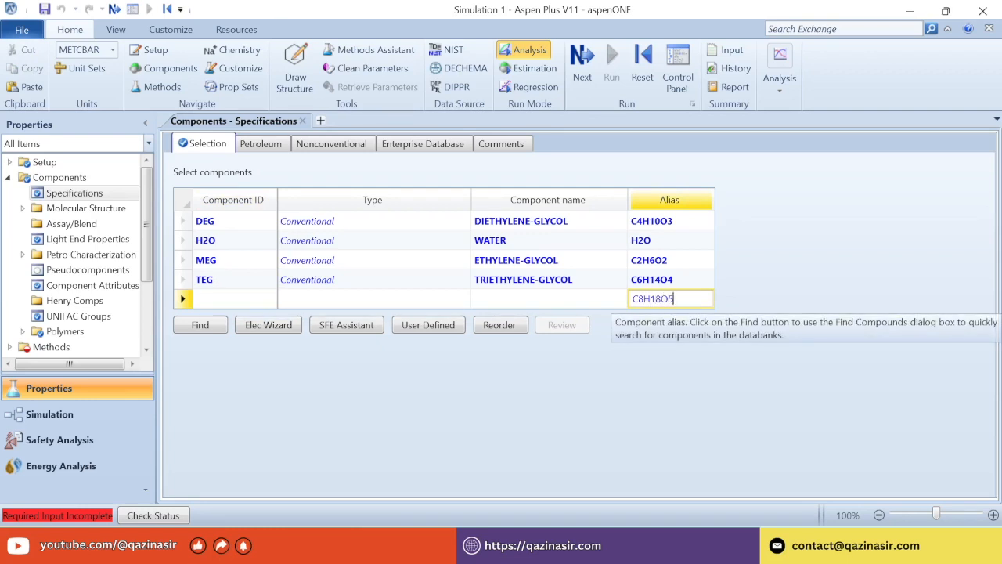
pyautogui.press('Return')
pyautogui.click(232, 305)
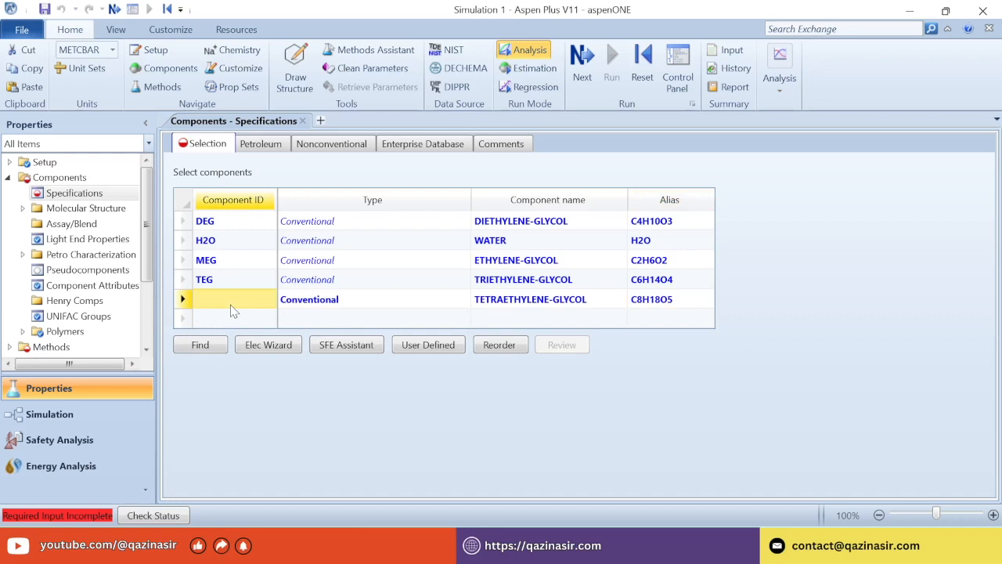
pyautogui.write('4EG')
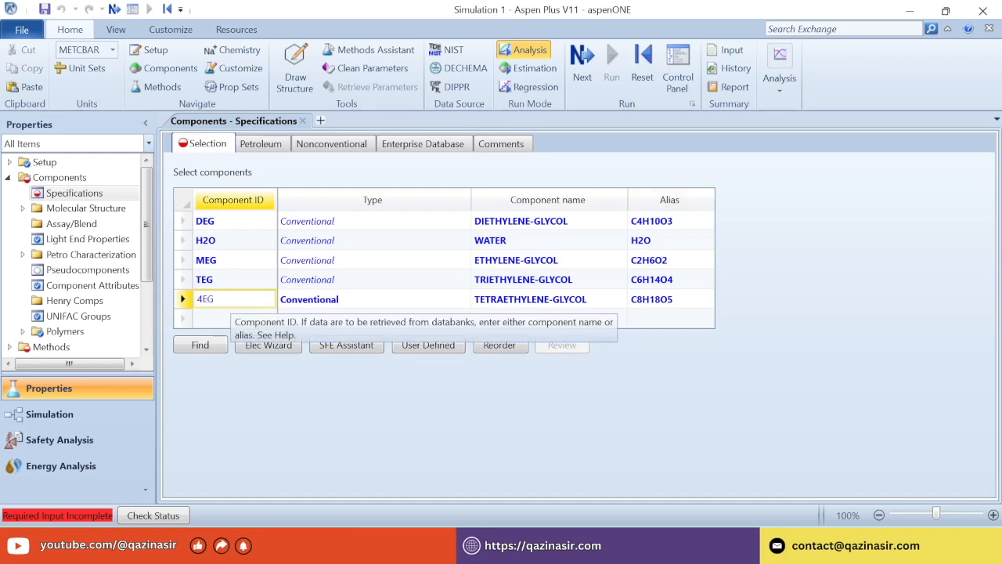
pyautogui.press('Return')
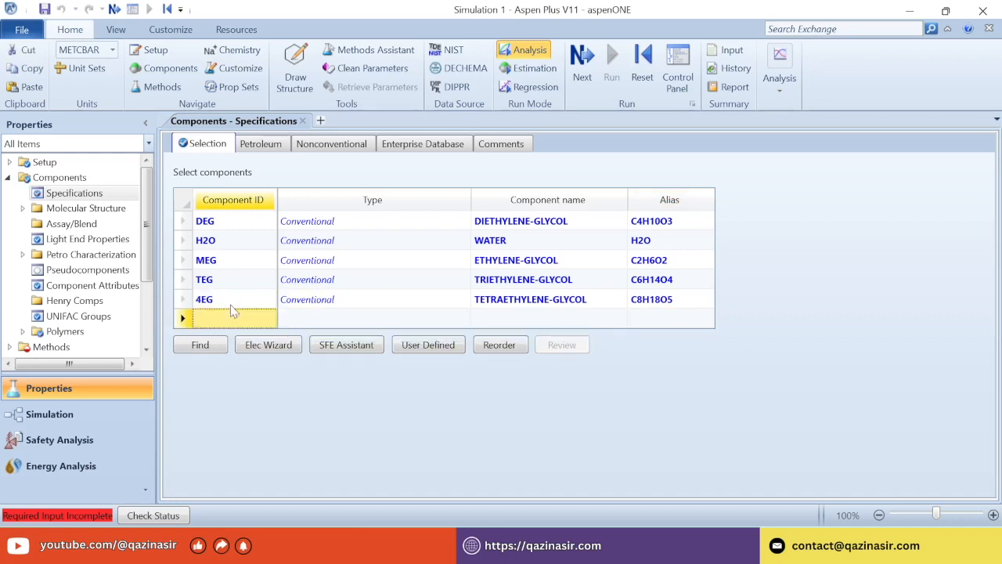
# Add ethylene oxide to the component list by its alias C2H4O-2 and give it the ID EO.
pyautogui.click(658, 322)
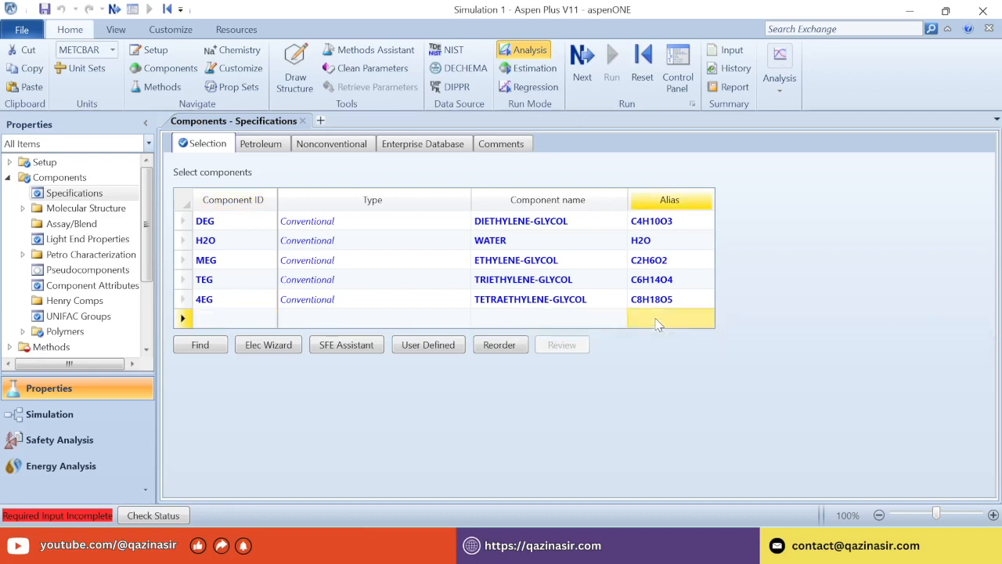
pyautogui.write('C2')
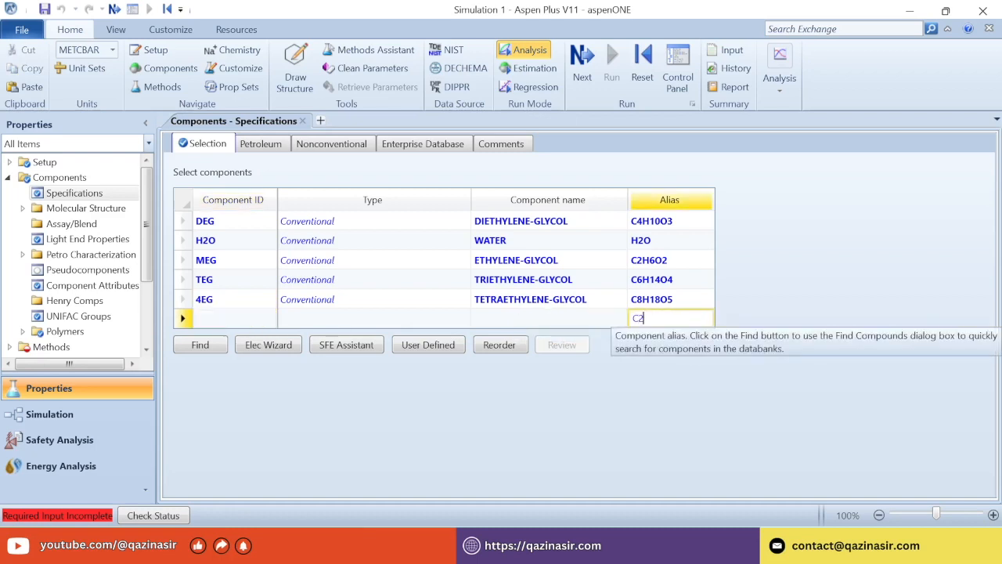
pyautogui.write('H4O-2')
pyautogui.press('Return')
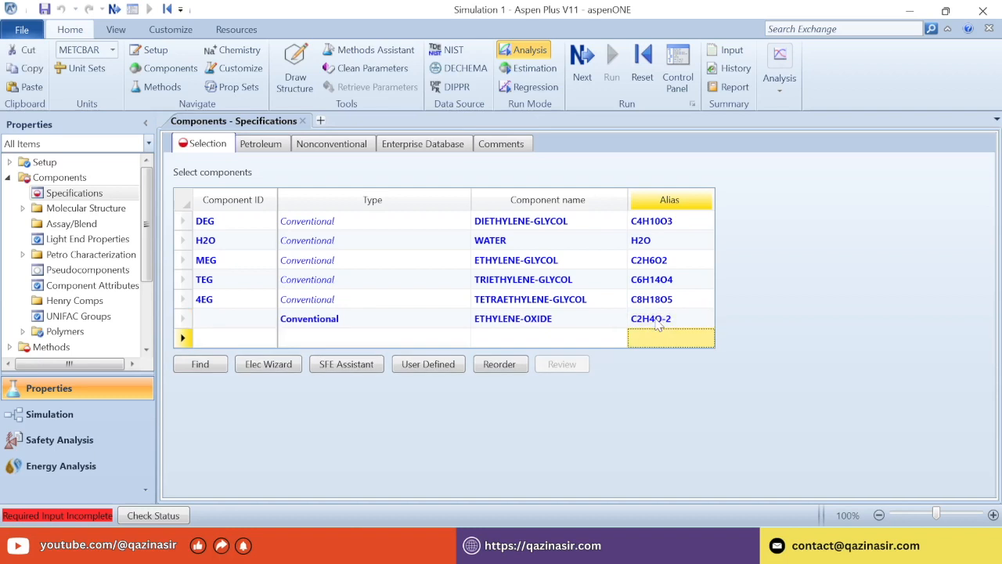
pyautogui.click(217, 317)
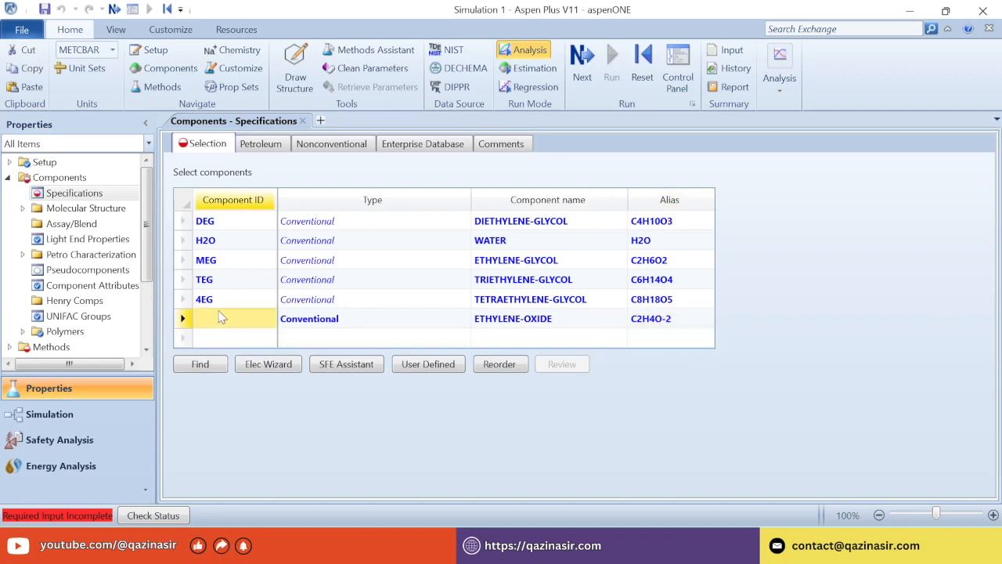
pyautogui.write('EO')
pyautogui.press('Return')
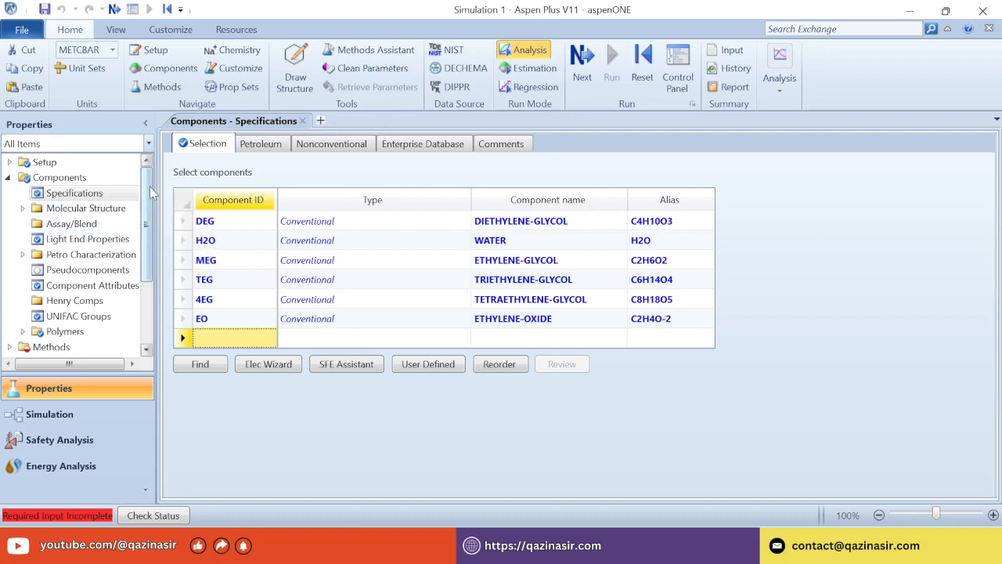
# Set the simulation's global property method to CPA in the Methods specifications.
pyautogui.moveTo(147, 204); pyautogui.dragTo(147, 252)
pyautogui.click(77, 265)
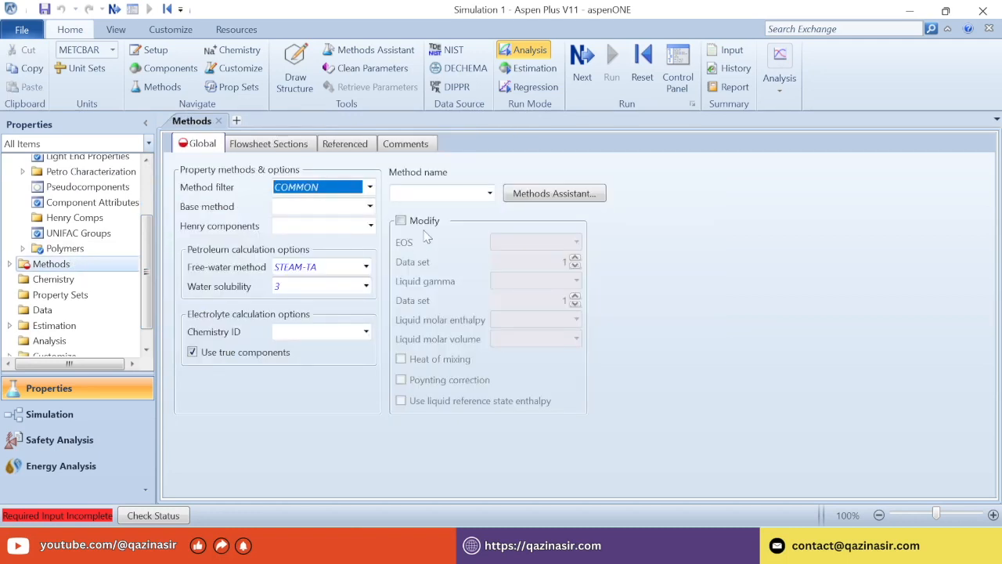
pyautogui.click(486, 194)
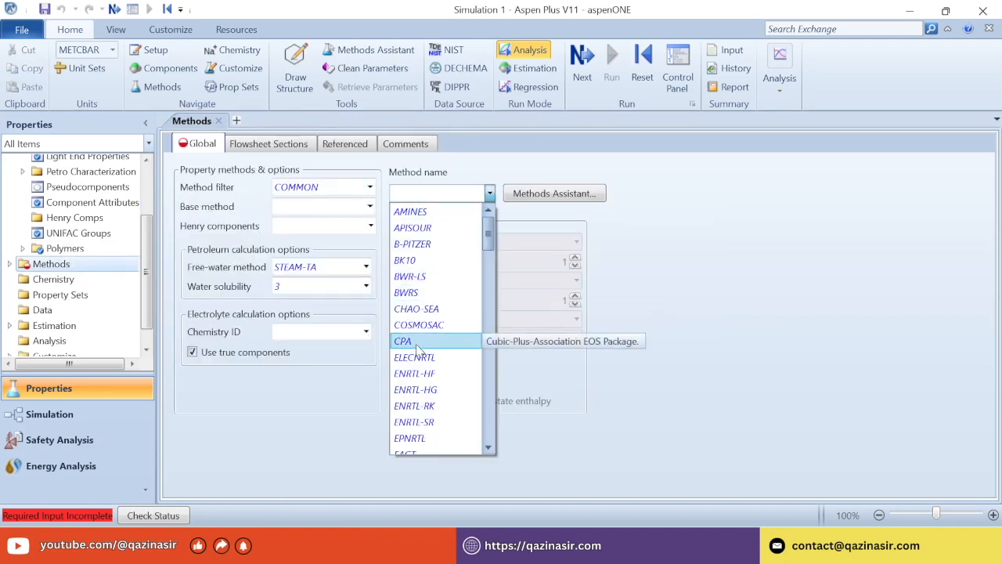
pyautogui.click(427, 400)
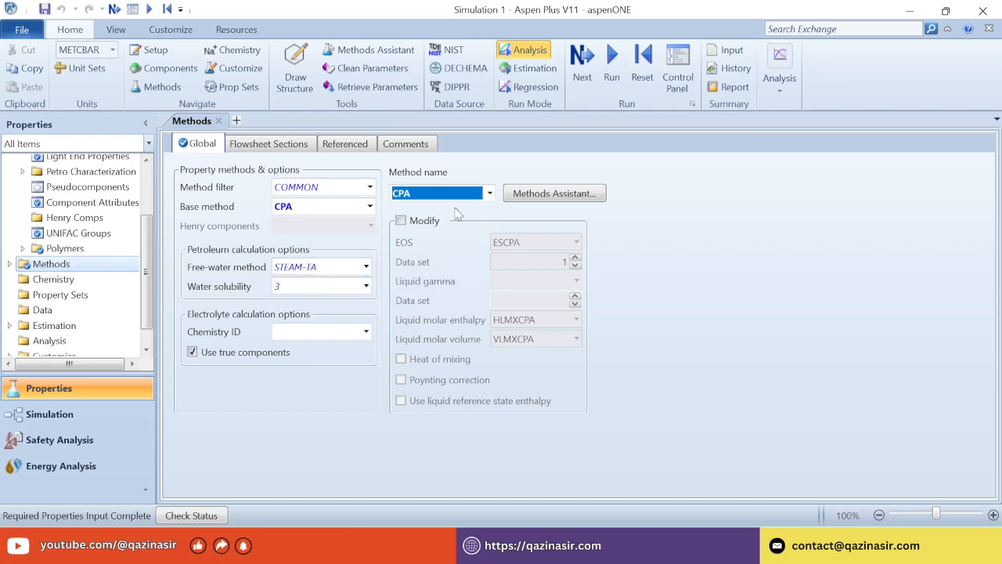
# Open the CPAKIJ-1 binary interaction parameter form under the Methods parameters.
pyautogui.click(8, 265)
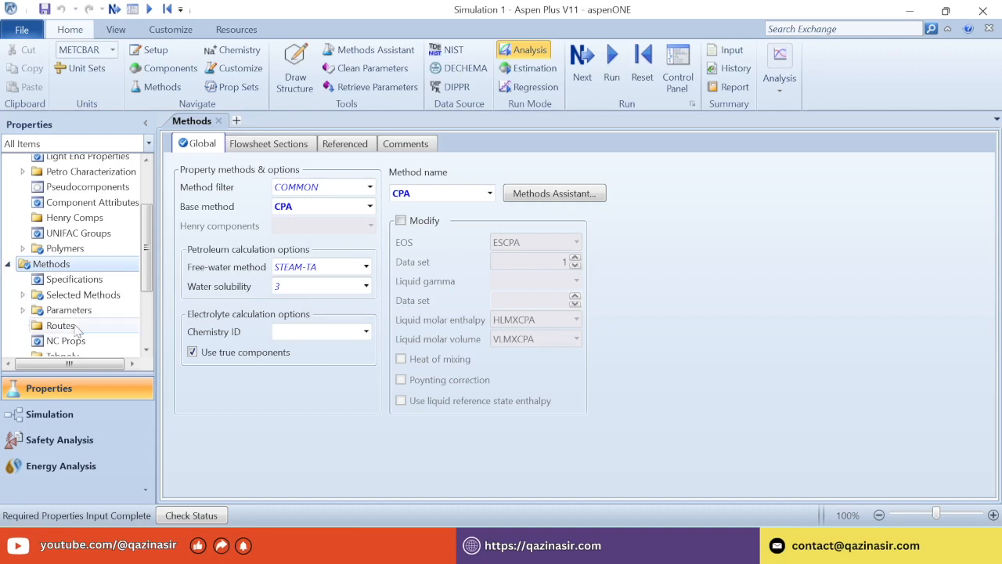
pyautogui.scroll(-2, 143, 281)
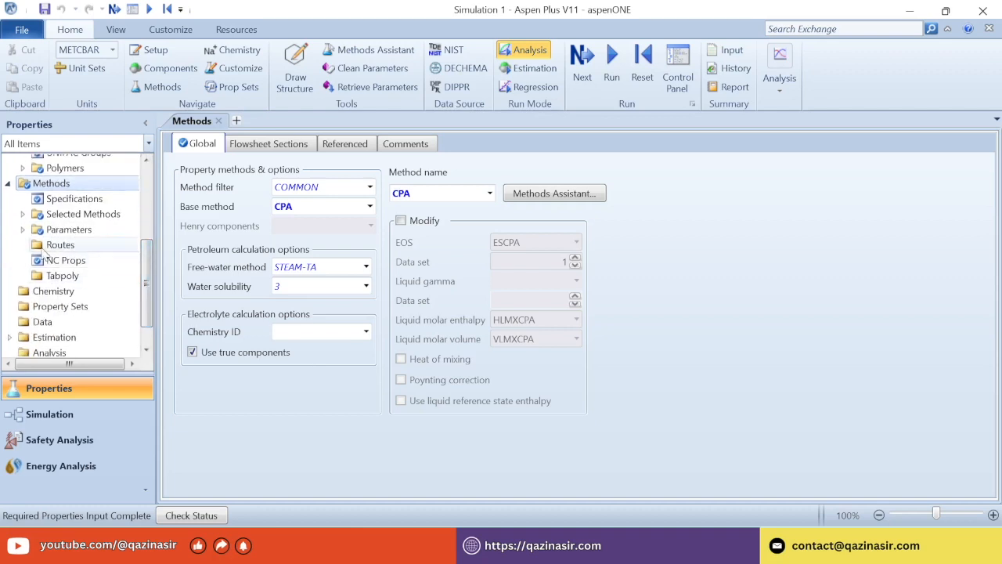
pyautogui.click(22, 229)
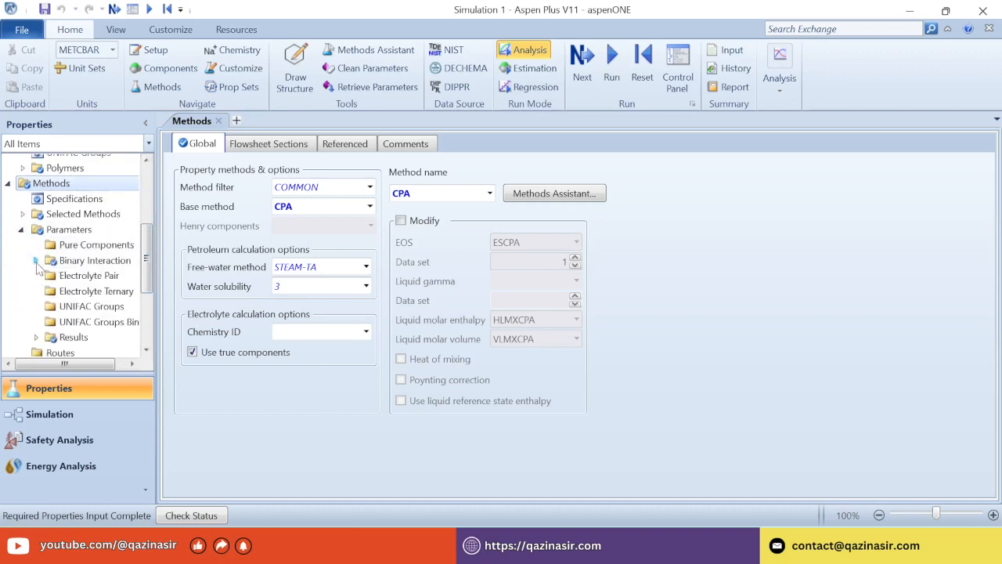
pyautogui.click(35, 260)
pyautogui.scroll(-2, 125, 259)
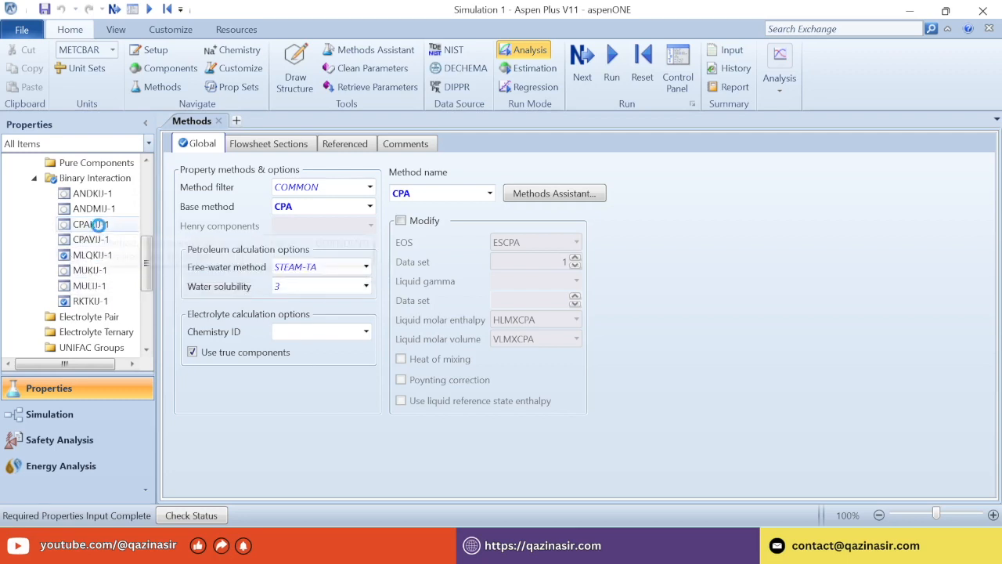
pyautogui.click(94, 224)
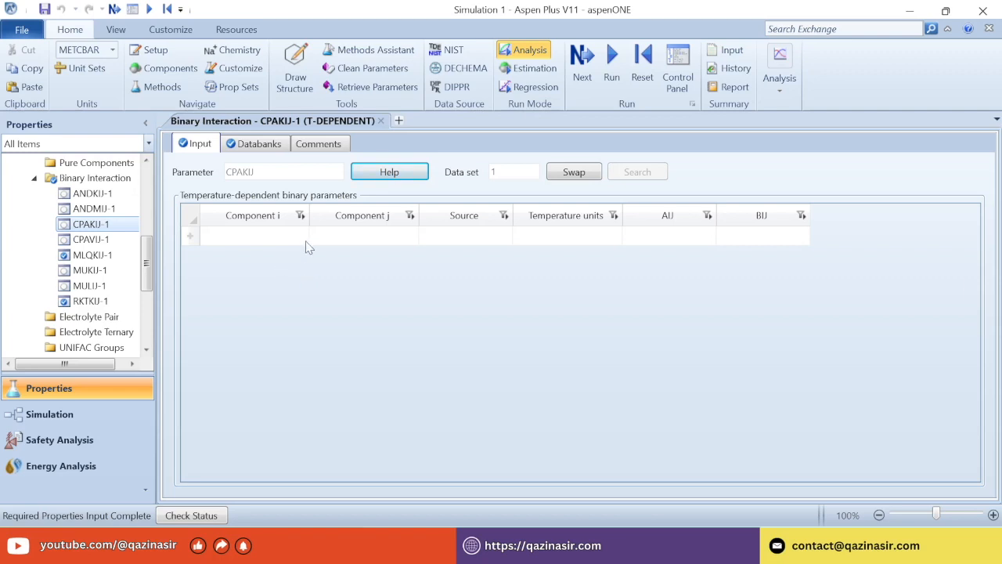
# Fill component i of the CPAKIJ-1 table with DEG, MEG, TEG, 4EG and EO, one per row.
pyautogui.click(307, 239)
pyautogui.click(303, 236)
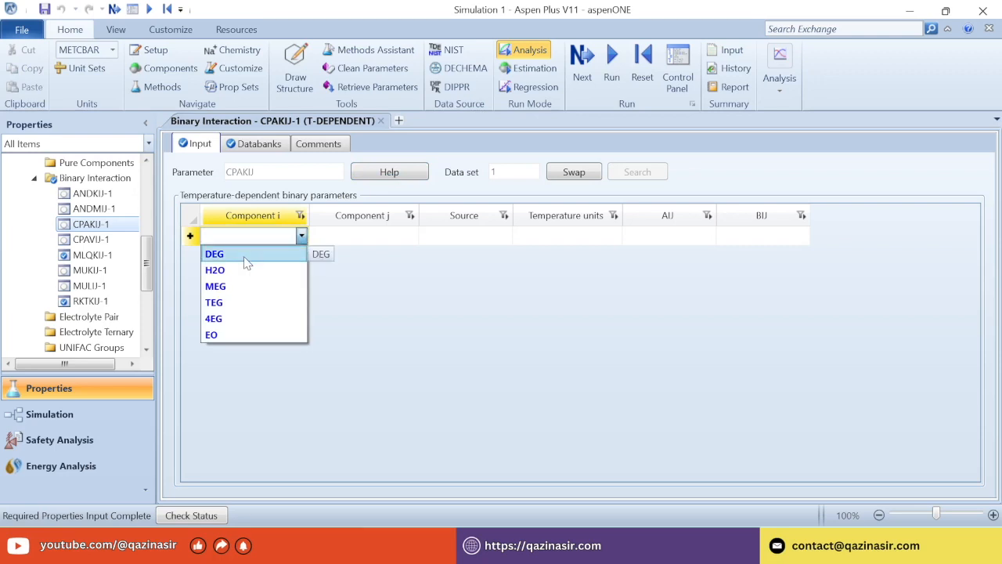
pyautogui.click(249, 263)
pyautogui.click(304, 257)
pyautogui.click(303, 257)
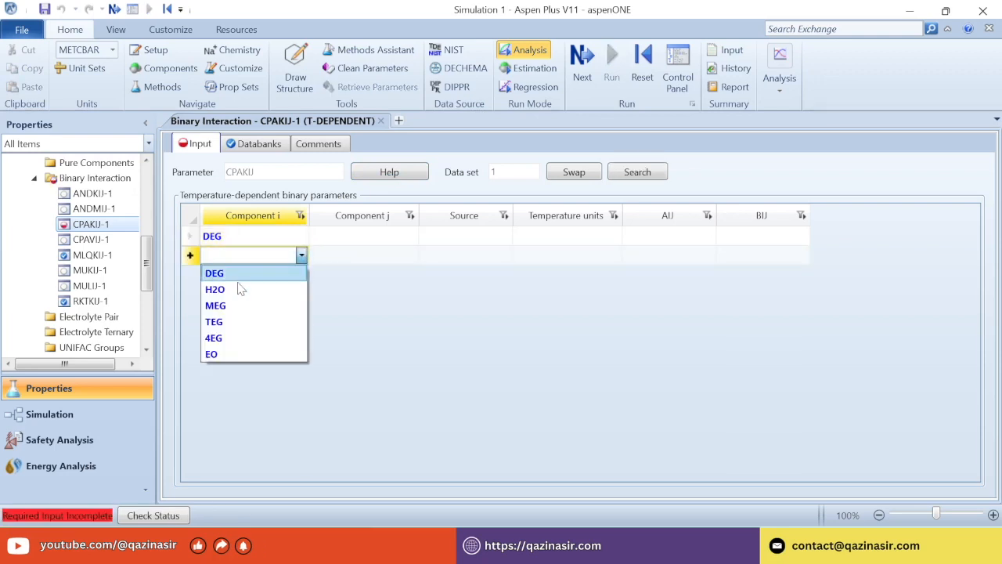
pyautogui.click(229, 307)
pyautogui.click(302, 276)
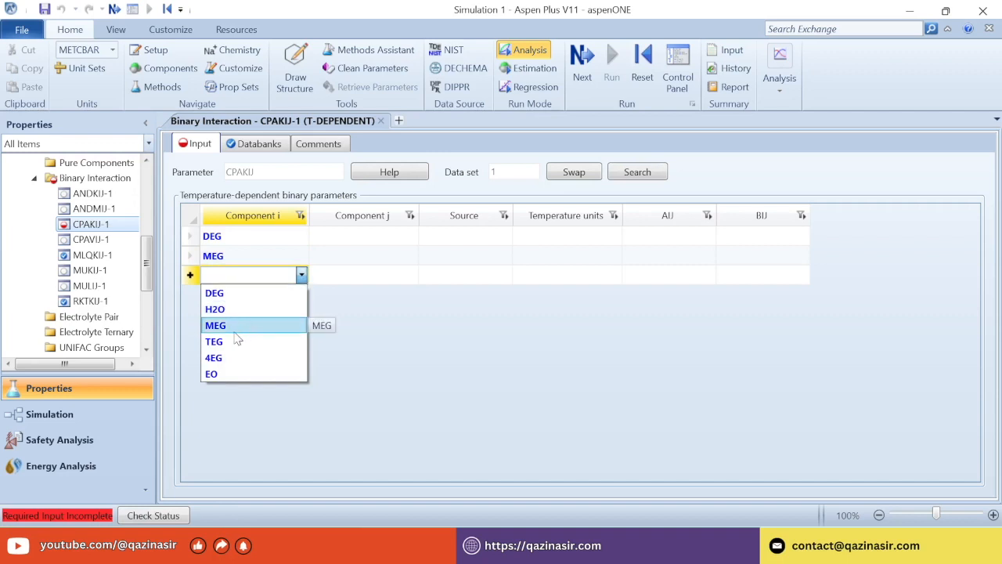
pyautogui.click(303, 341)
pyautogui.click(302, 295)
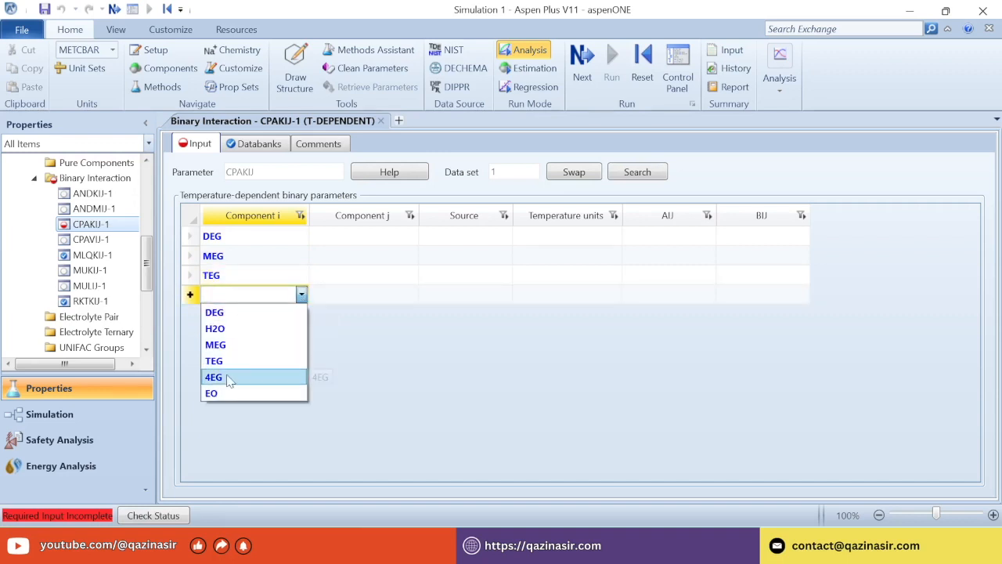
pyautogui.click(231, 377)
pyautogui.click(301, 314)
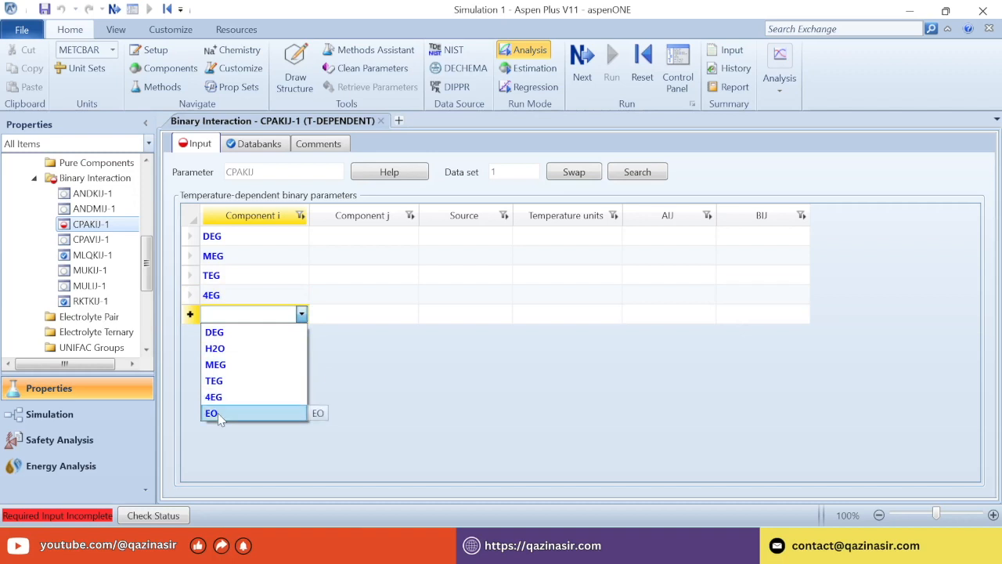
pyautogui.click(218, 412)
# Set component j to H2O for the DEG, MEG, TEG, 4EG and EO rows.
pyautogui.click(412, 238)
pyautogui.press('Tab')
pyautogui.click(409, 236)
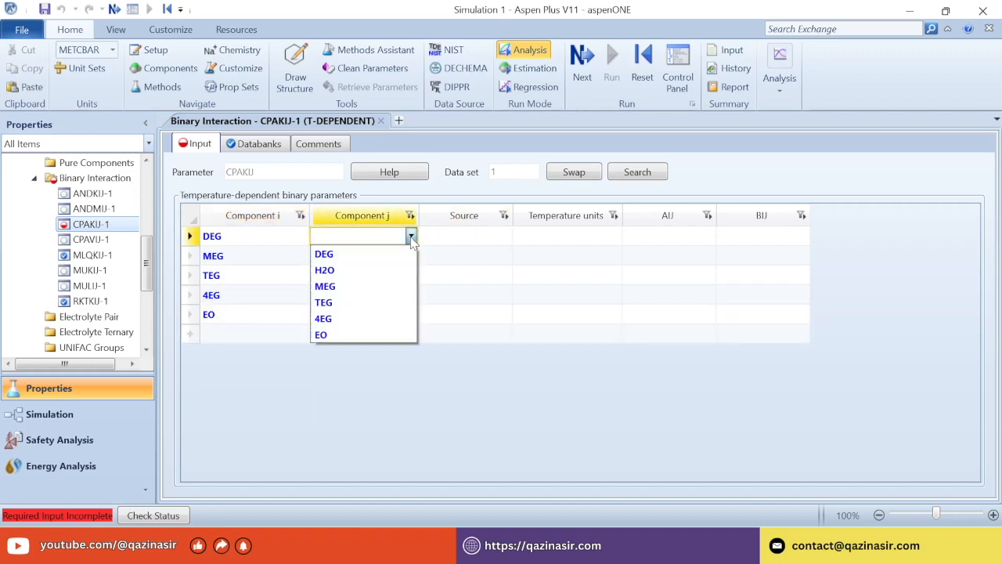
pyautogui.click(380, 268)
pyautogui.click(410, 256)
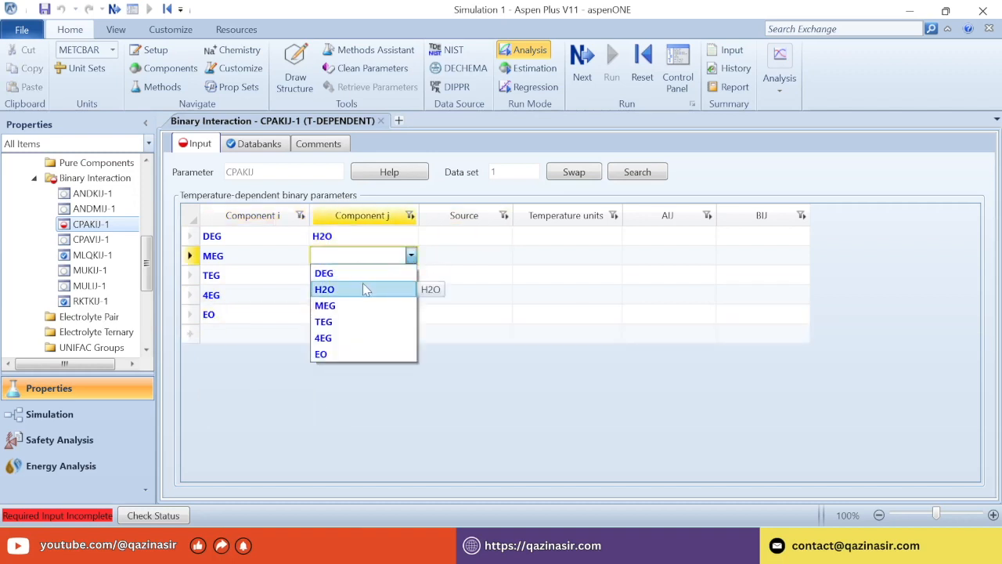
pyautogui.click(345, 289)
pyautogui.click(391, 275)
pyautogui.click(410, 275)
pyautogui.click(354, 312)
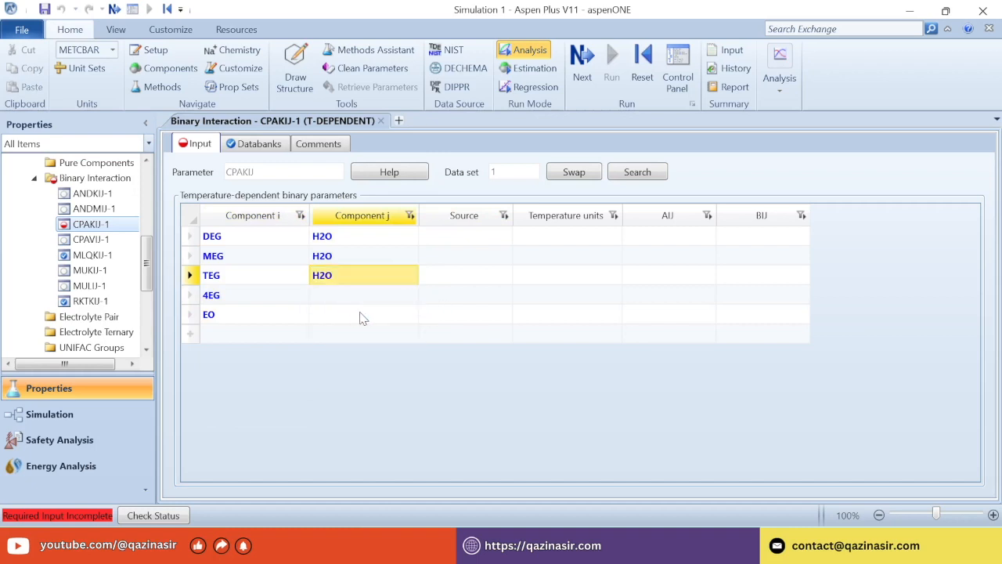
pyautogui.click(400, 295)
pyautogui.click(410, 294)
pyautogui.click(362, 328)
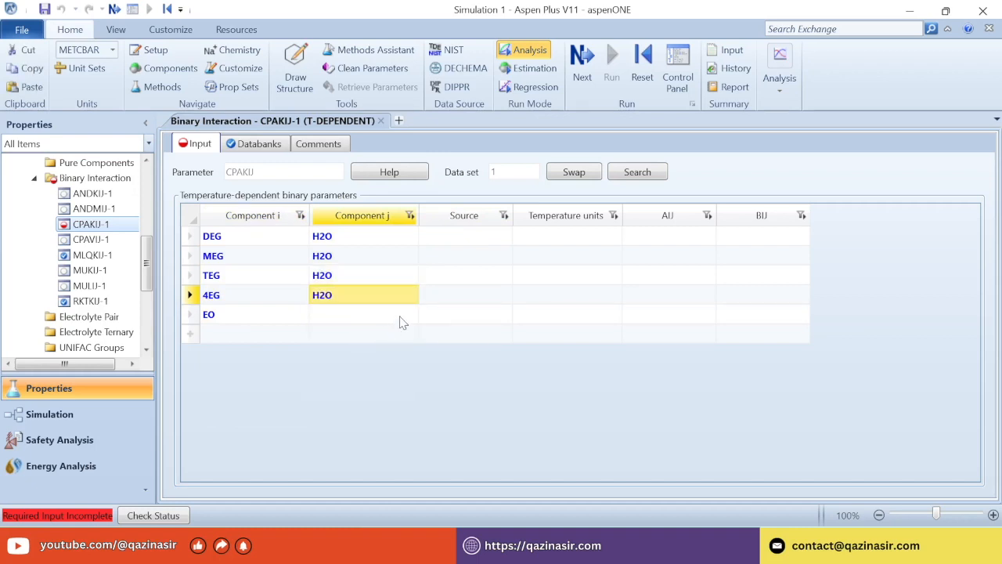
pyautogui.click(399, 314)
pyautogui.click(410, 314)
pyautogui.click(353, 347)
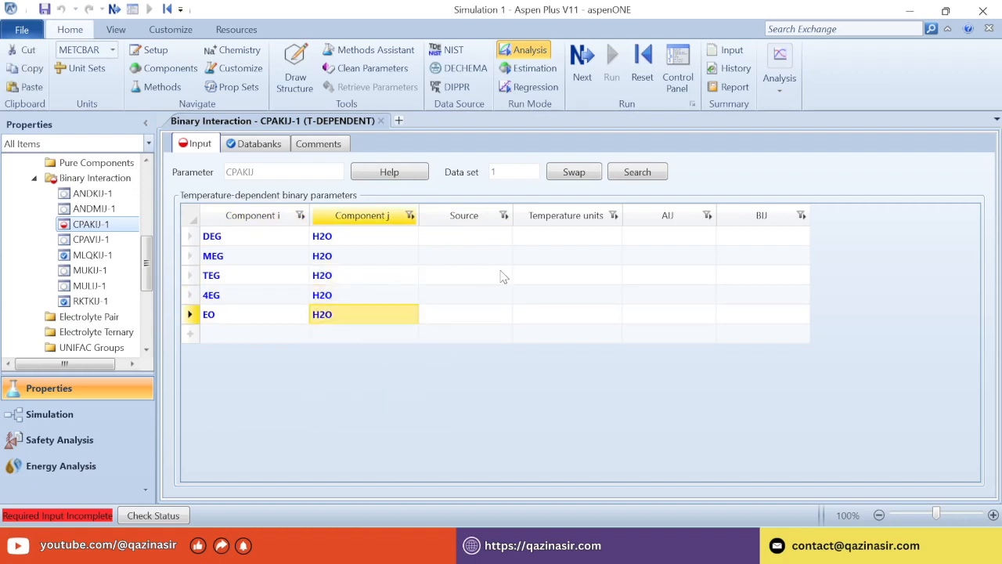
# Set AIJ to -0.240319 for the DEG–H2O pair and -0.165556 for the MEG–H2O pair.
pyautogui.click(688, 242)
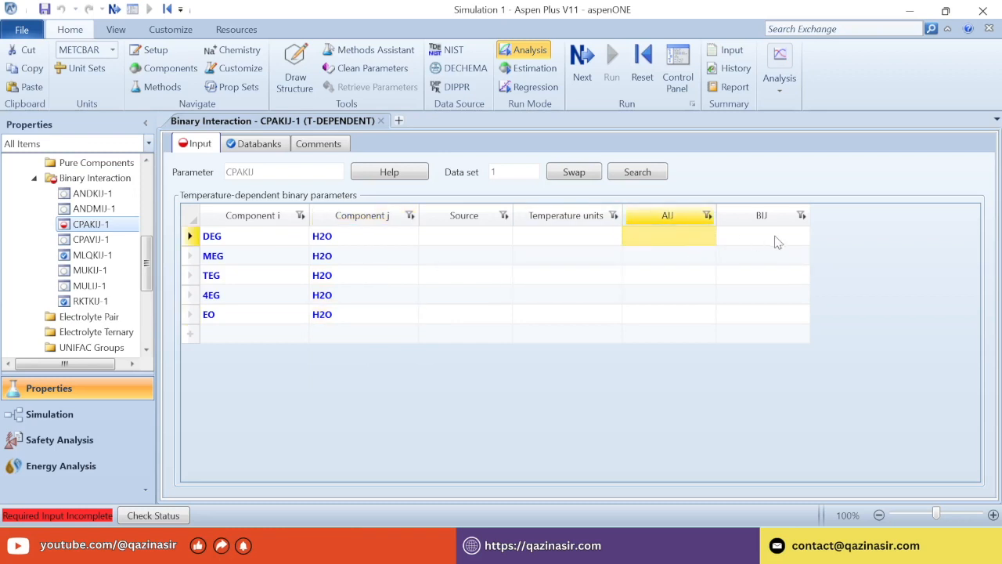
pyautogui.doubleClick(694, 235)
pyautogui.write('-0.2')
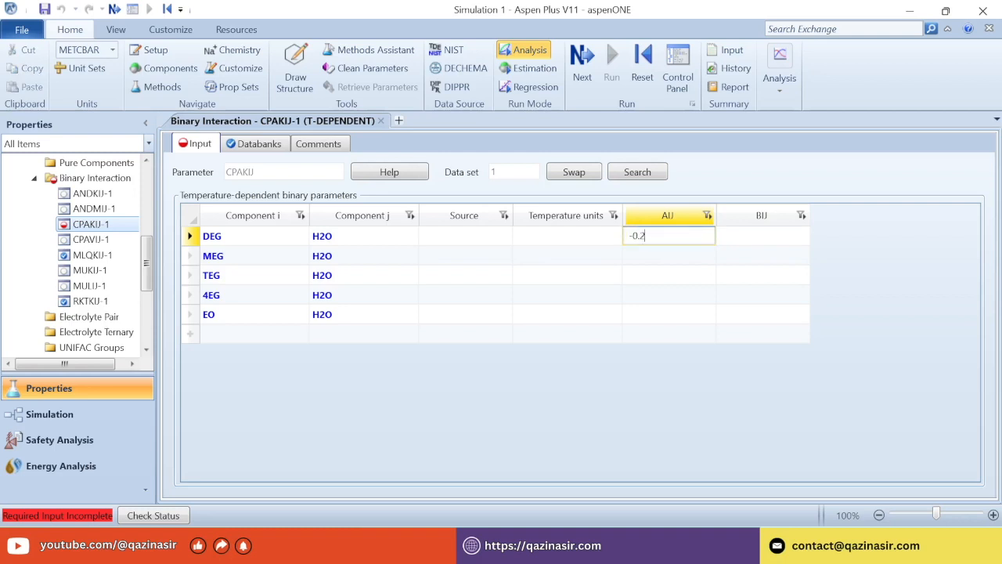
pyautogui.write('40319')
pyautogui.press('Return')
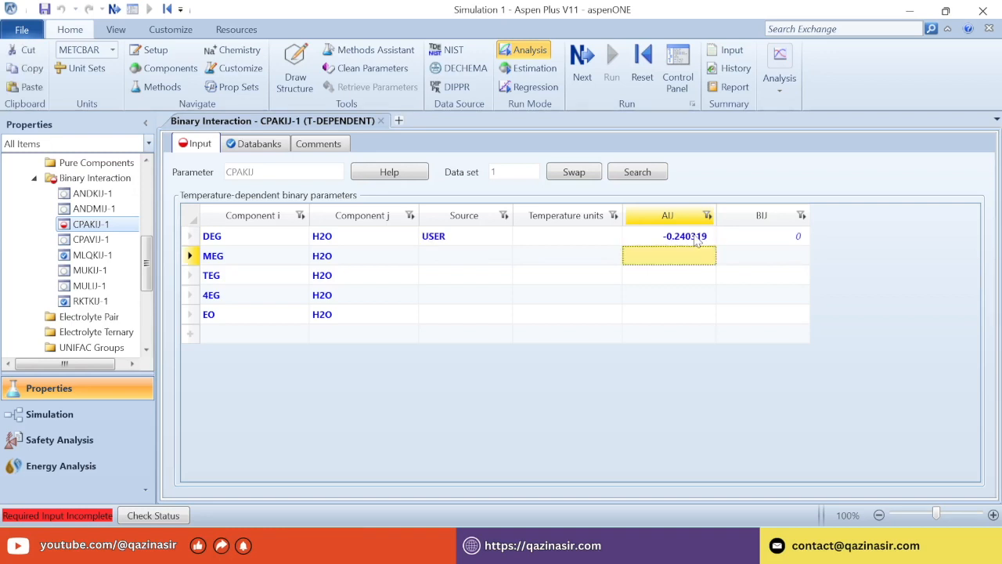
pyautogui.write('-0')
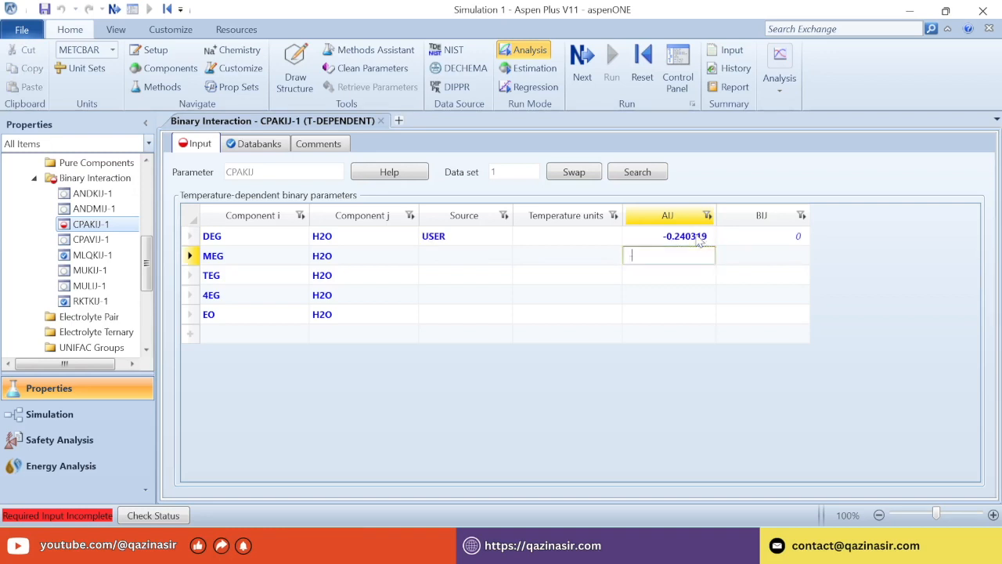
pyautogui.write('.165556')
pyautogui.press('Return')
# Set AIJ to -0.3154 for TEG–H2O, -0.383915 for 4EG–H2O and -0.18961 for EO–H2O.
pyautogui.write('-0')
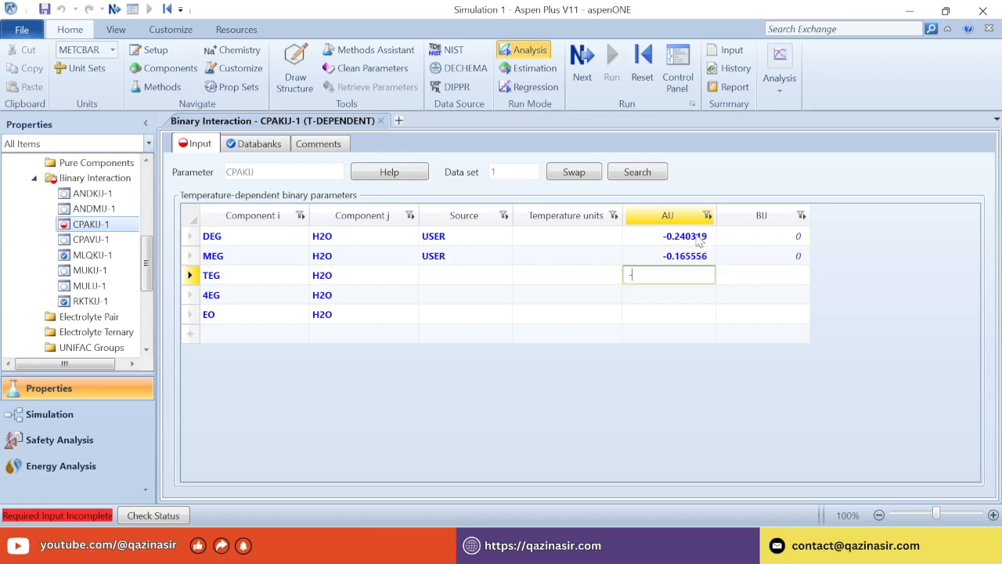
pyautogui.write('.3154')
pyautogui.press('Return')
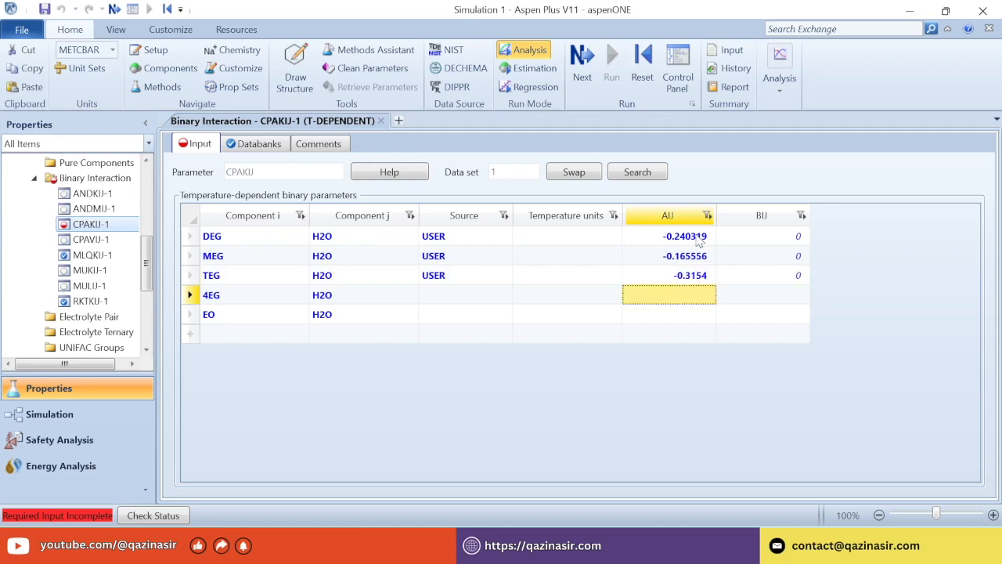
pyautogui.write('-0.')
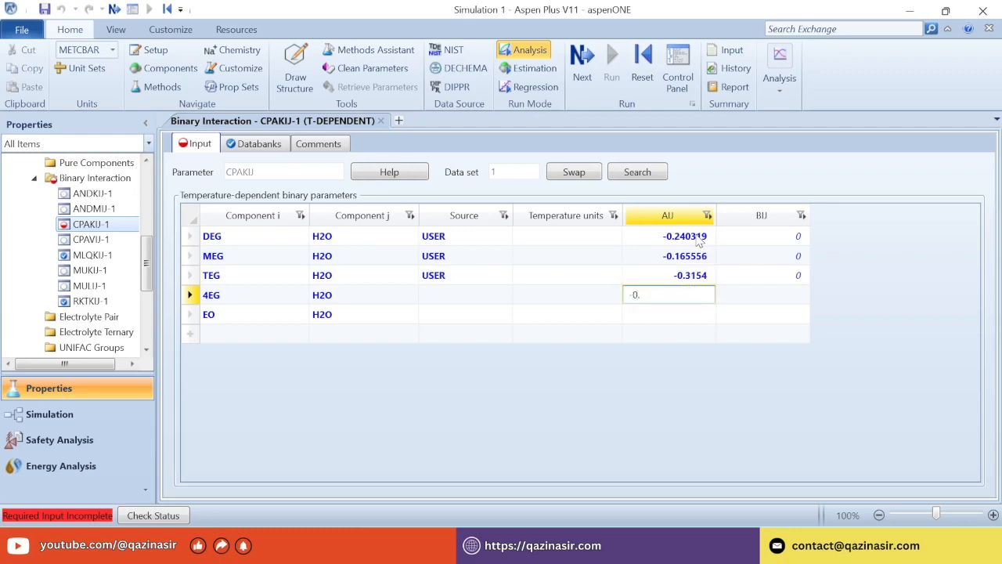
pyautogui.write('383915')
pyautogui.press('Return')
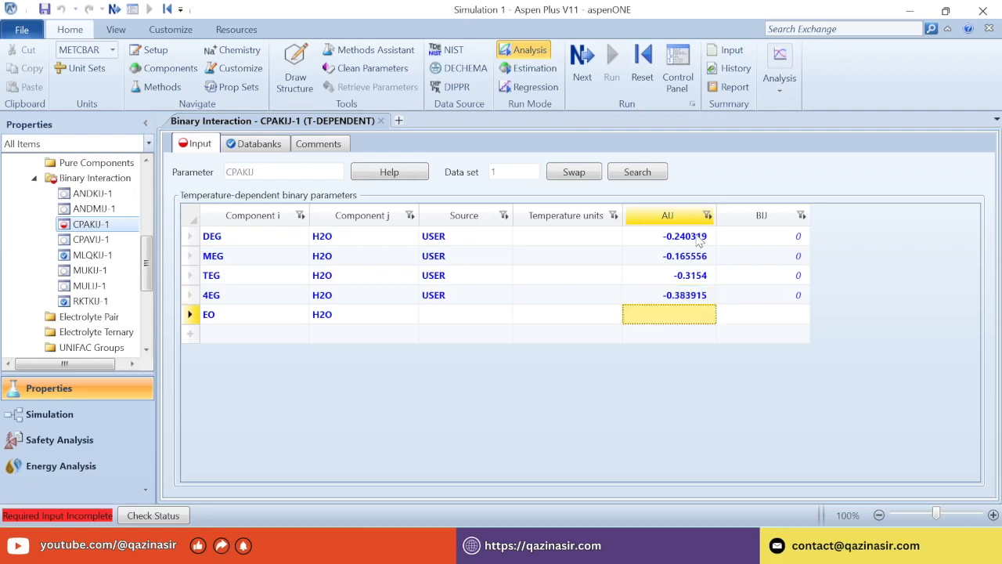
pyautogui.write('-0.')
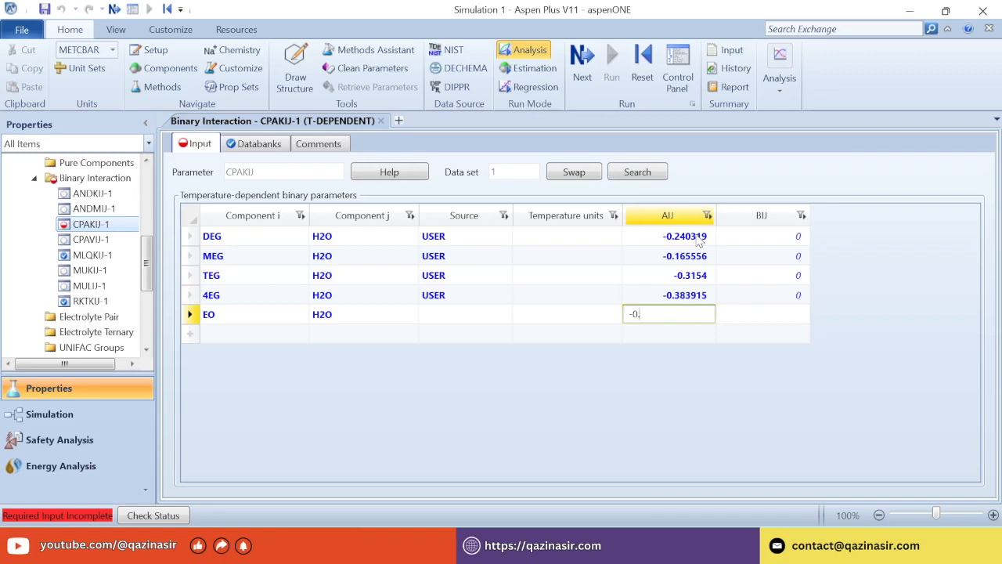
pyautogui.write('8961')
pyautogui.press('Return')
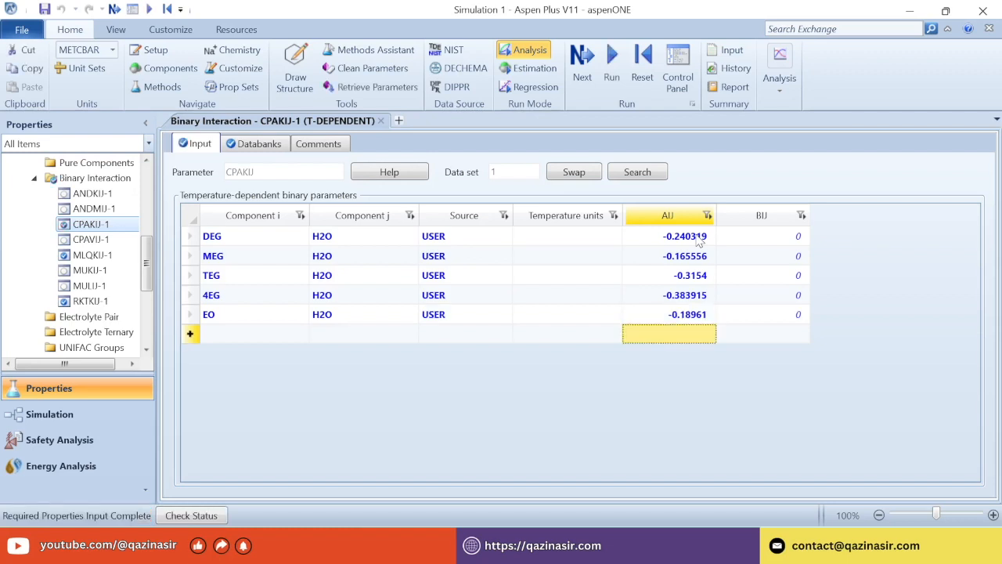
# Set BIJ to 0.0795591 for the DEG–H2O pair and 0.116628 for the MEG–H2O pair.
pyautogui.click(768, 244)
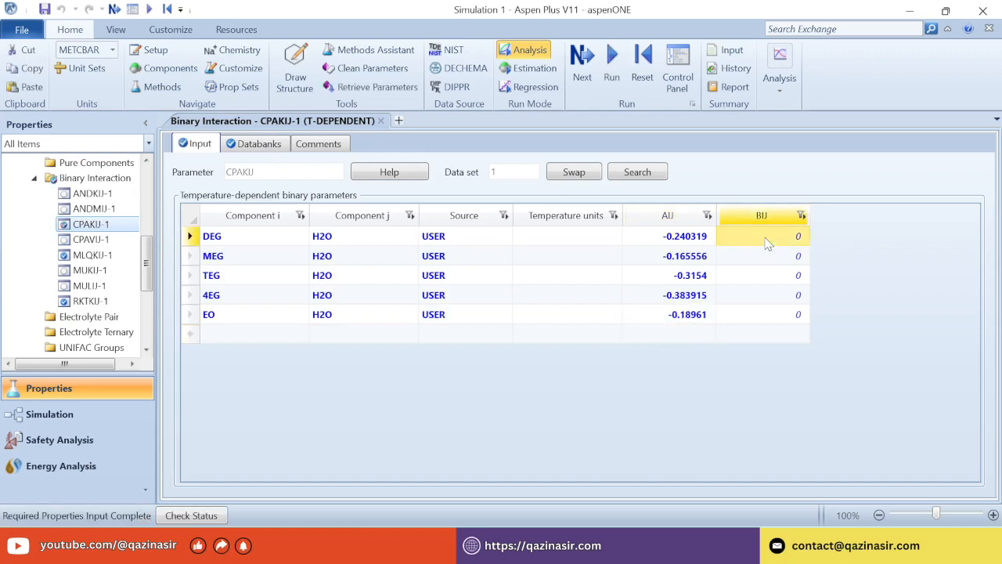
pyautogui.write('0.0')
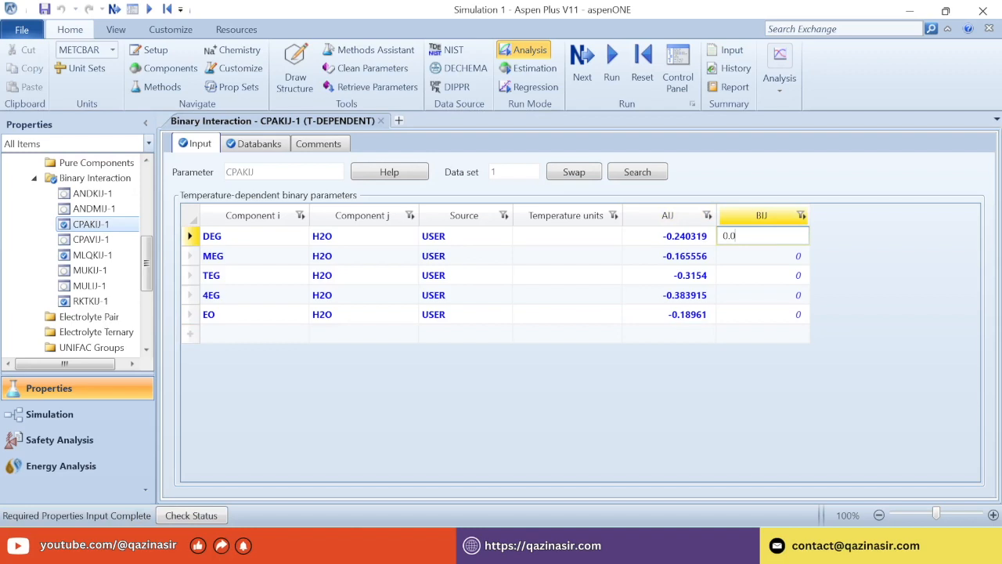
pyautogui.write('795591')
pyautogui.press('Return')
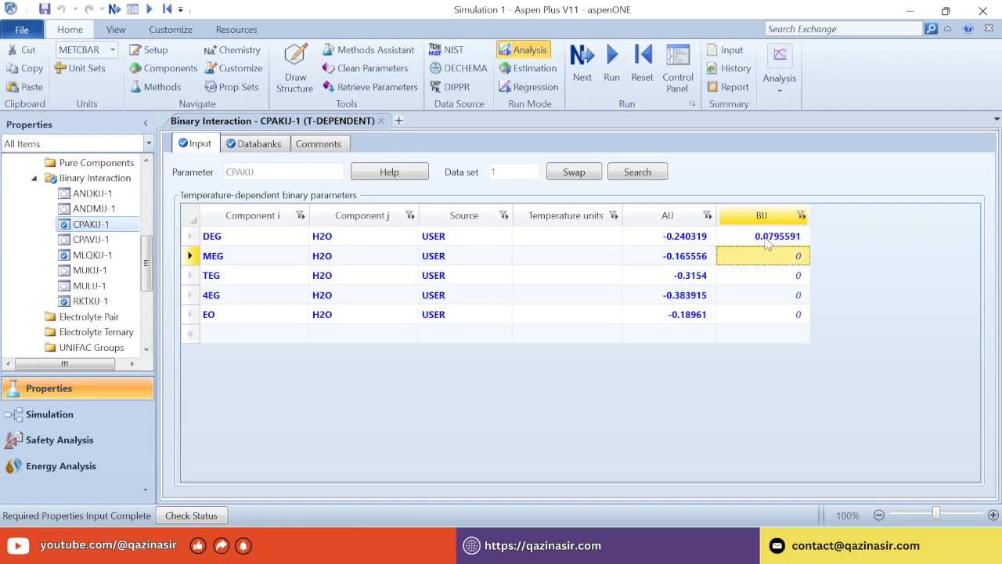
pyautogui.write('0.116628')
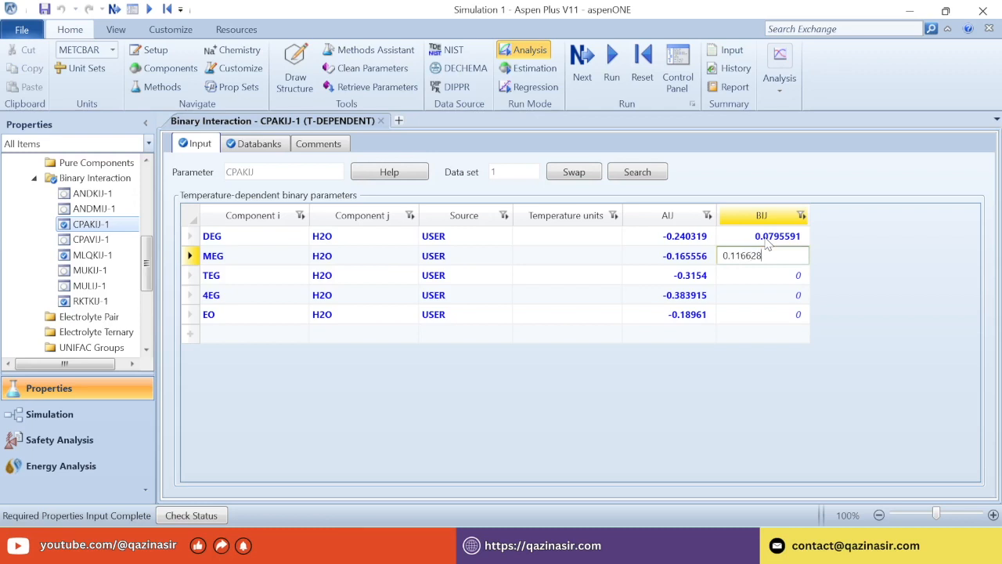
pyautogui.press('Return')
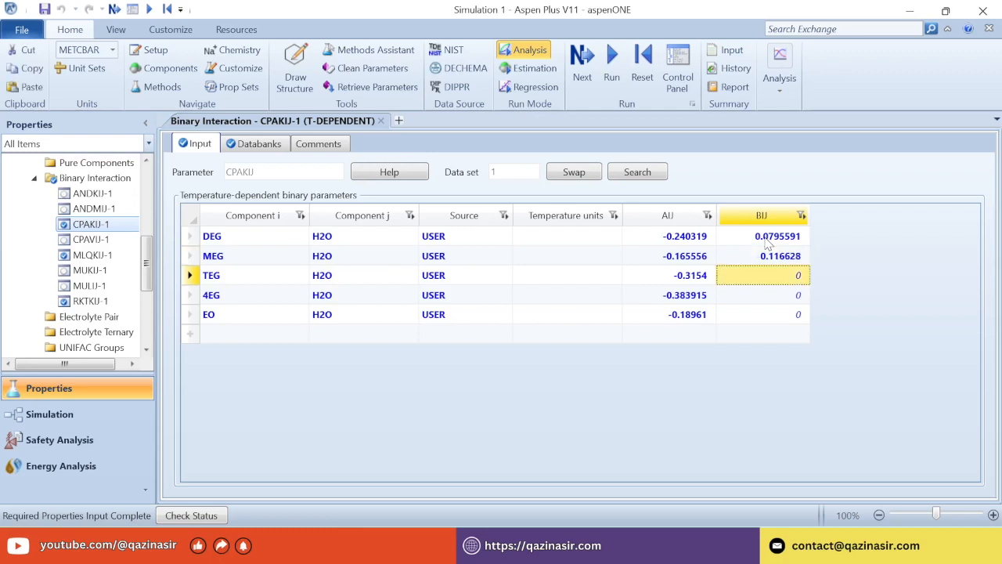
# Set BIJ to 0.062 for the TEG–H2O pair and 0.0142133 for the 4EG–H2O pair.
pyautogui.write('0.0')
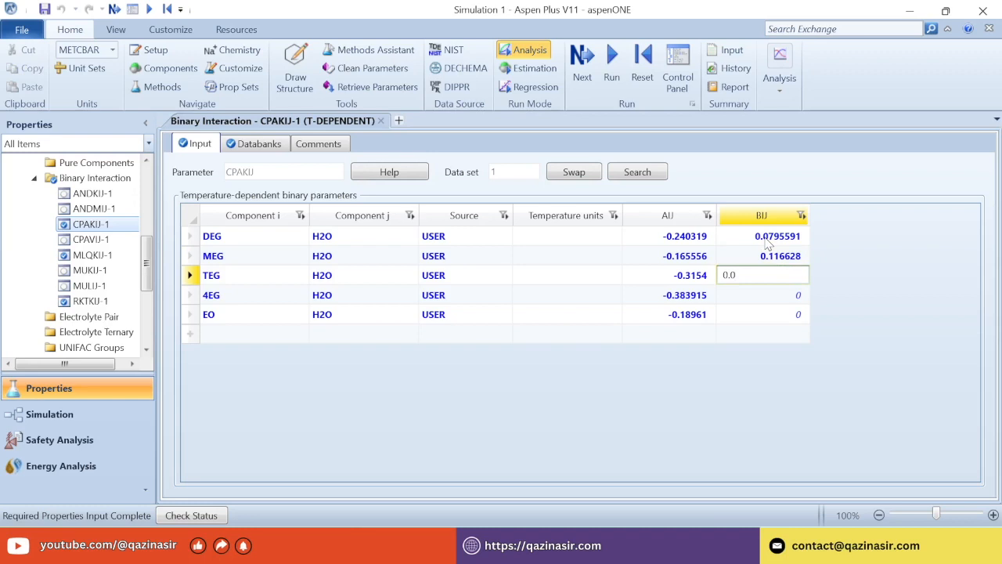
pyautogui.write('62')
pyautogui.press('Return')
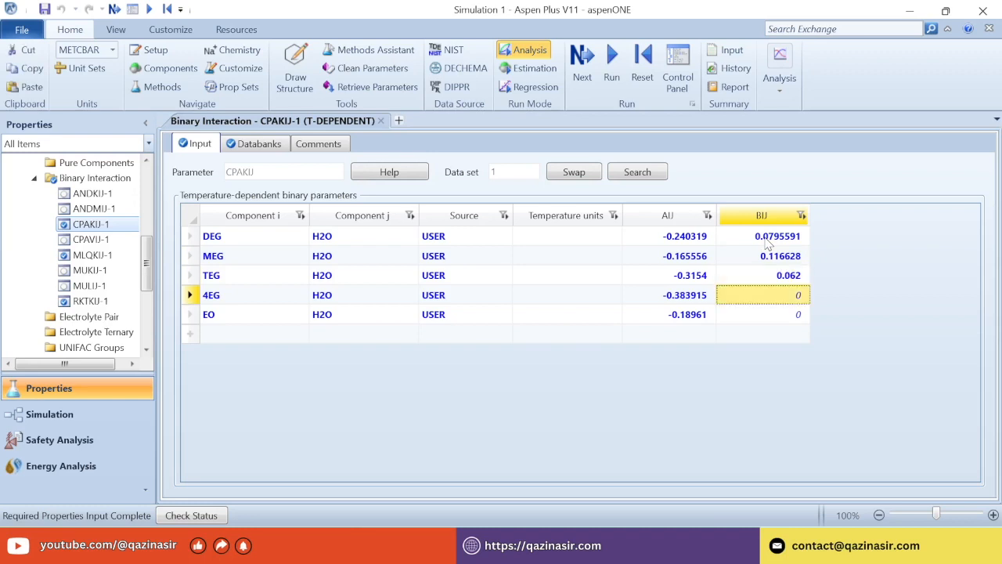
pyautogui.write('0.0')
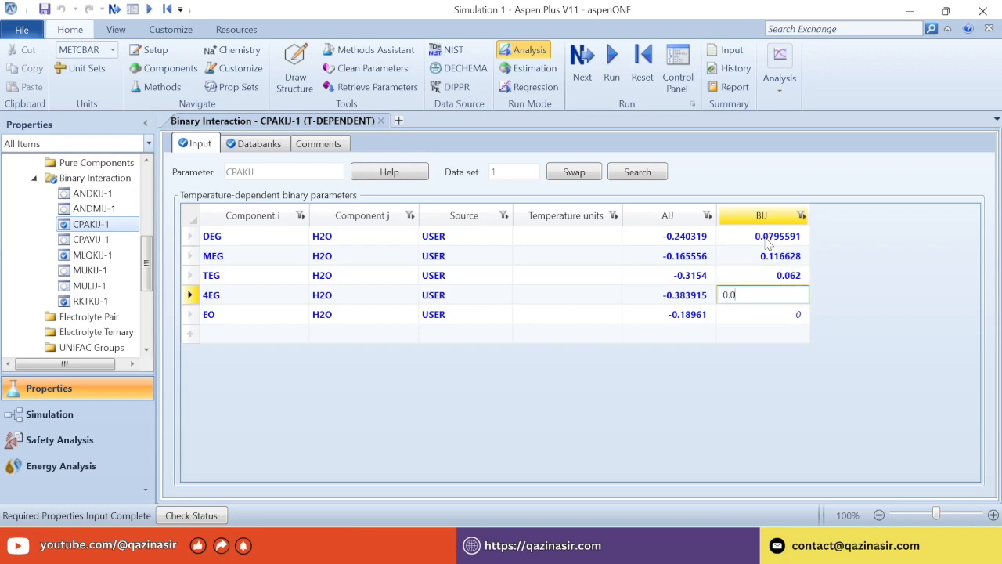
pyautogui.write('142133')
pyautogui.press('Return')
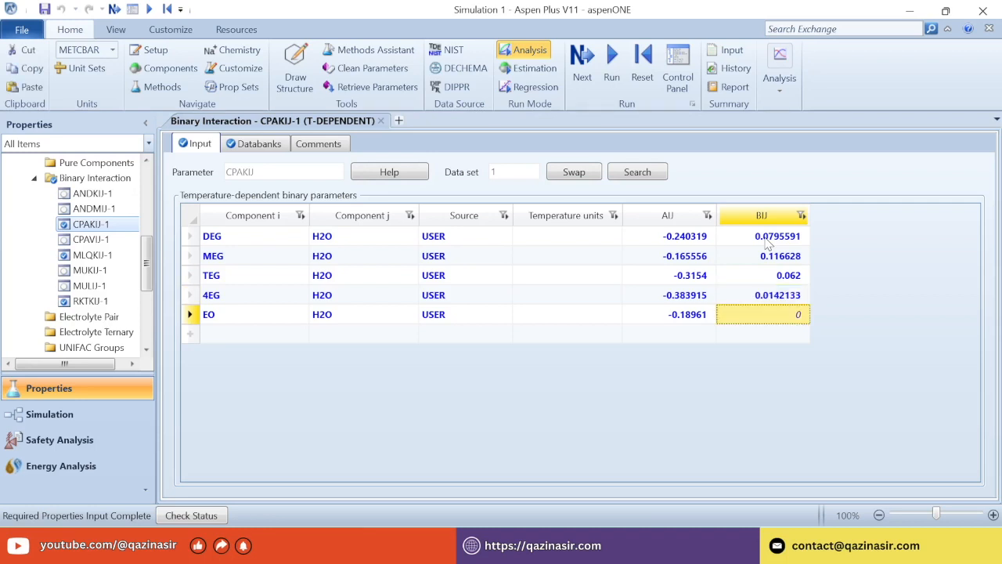
# Set BIJ to -0.0973023 for the EO–H2O pair.
pyautogui.write('-0.')
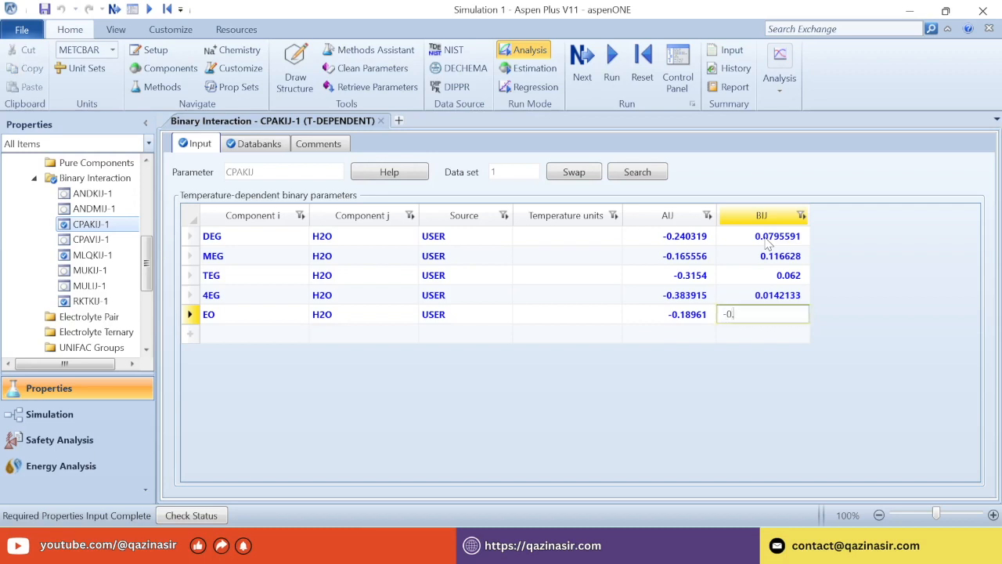
pyautogui.write('0973023')
pyautogui.press('Return')
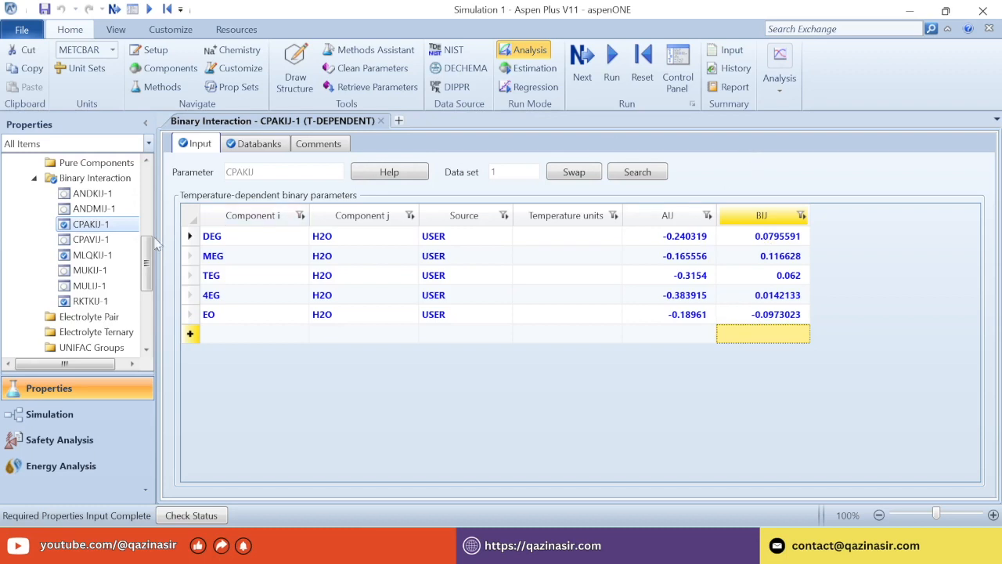
# Add the component pairs DEG–H2O and TEG–H2O to the CPAVIJ-1 binary interaction parameters.
pyautogui.click(86, 239)
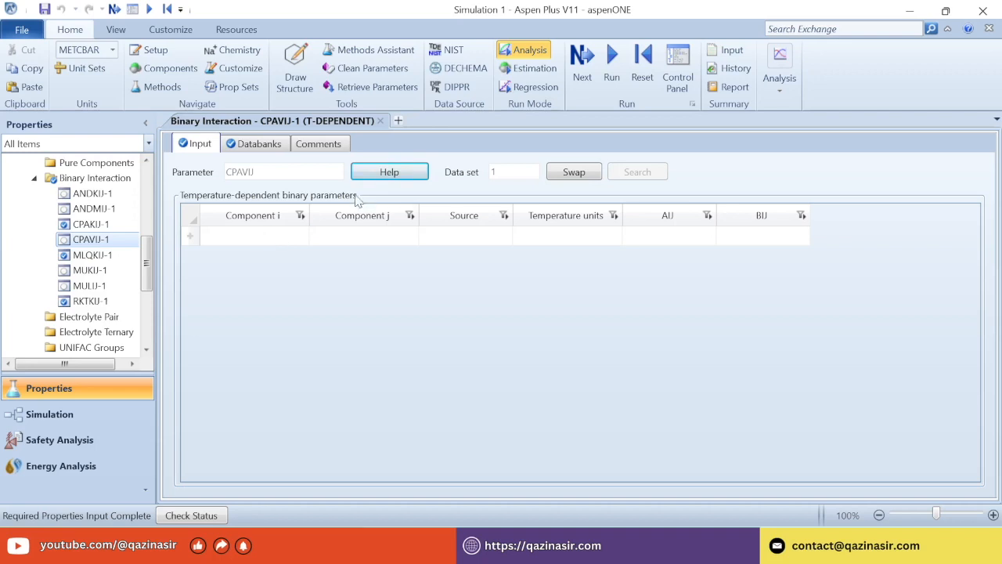
pyautogui.click(298, 238)
pyautogui.click(301, 237)
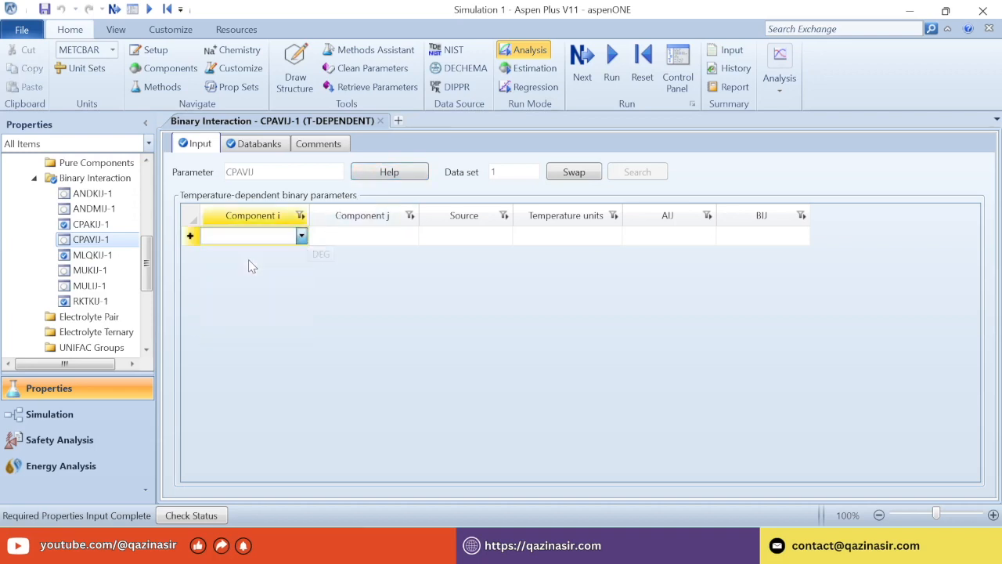
pyautogui.click(239, 254)
pyautogui.click(302, 256)
pyautogui.click(210, 325)
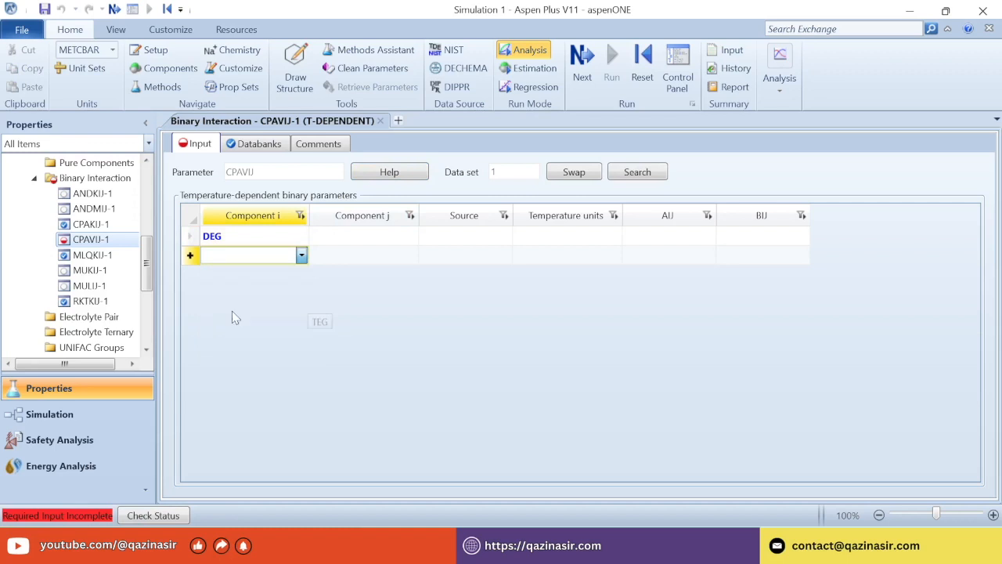
pyautogui.click(404, 239)
pyautogui.click(410, 236)
pyautogui.click(364, 271)
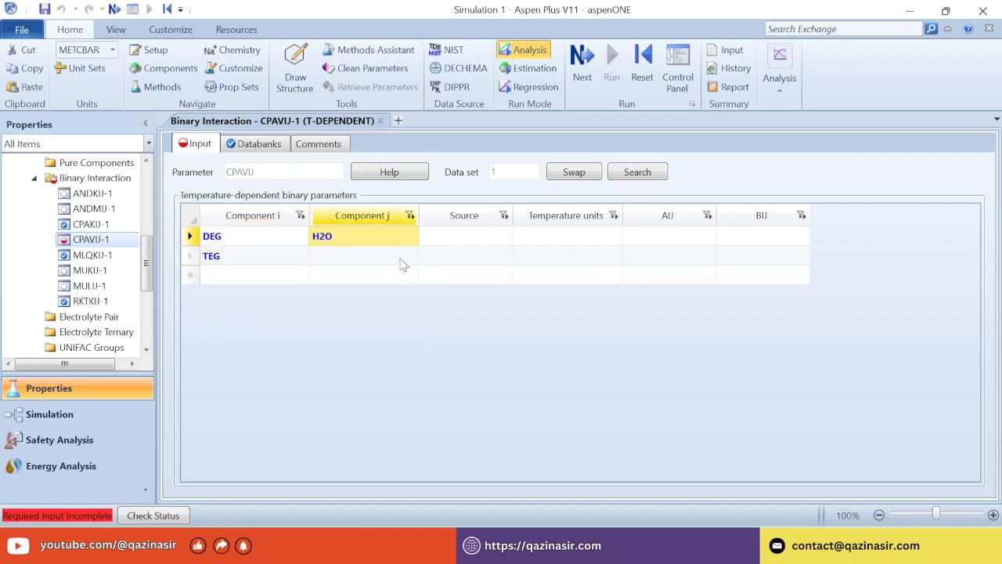
pyautogui.click(404, 256)
pyautogui.click(410, 256)
pyautogui.click(365, 288)
# Set the CPAVIJ AIJ value to 0.019 for DEG–H2O and 0.0305 for TEG–H2O.
pyautogui.click(704, 243)
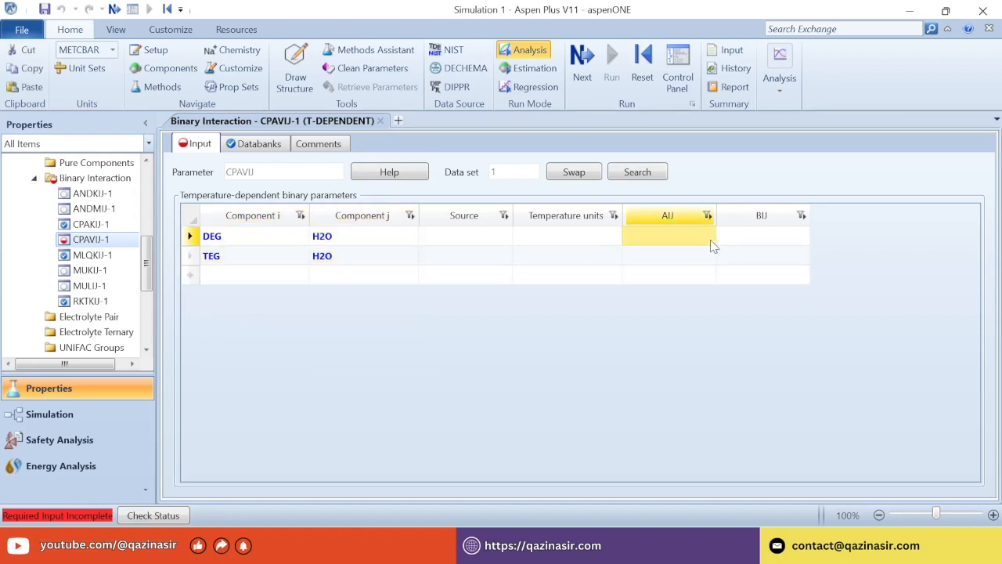
pyautogui.write('0.')
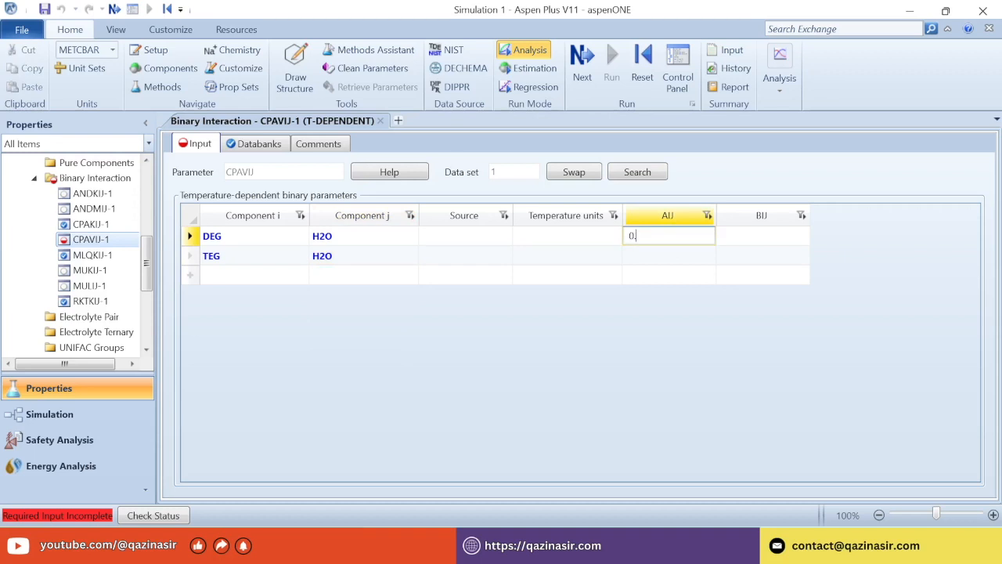
pyautogui.write('019')
pyautogui.press('Return')
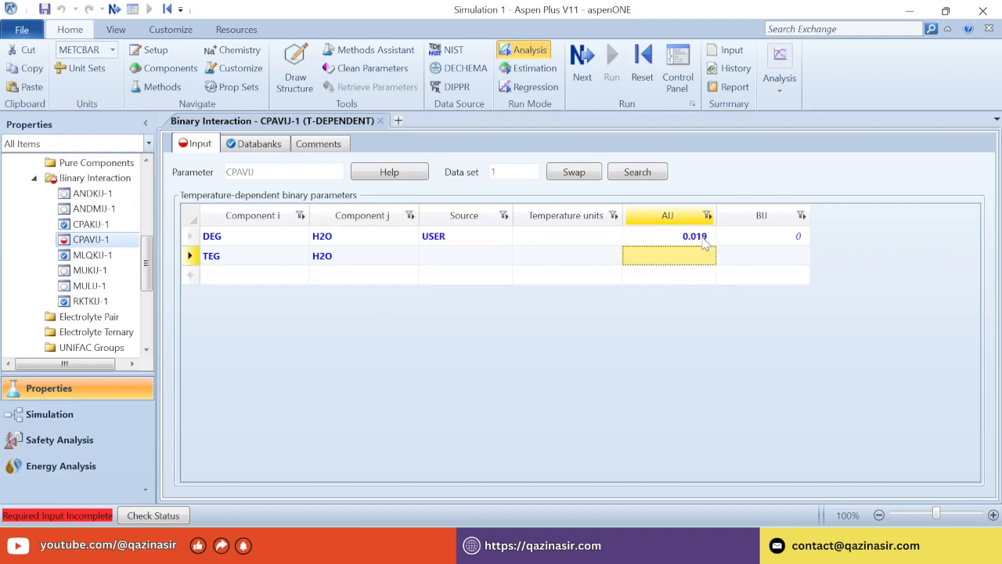
pyautogui.write('0.0')
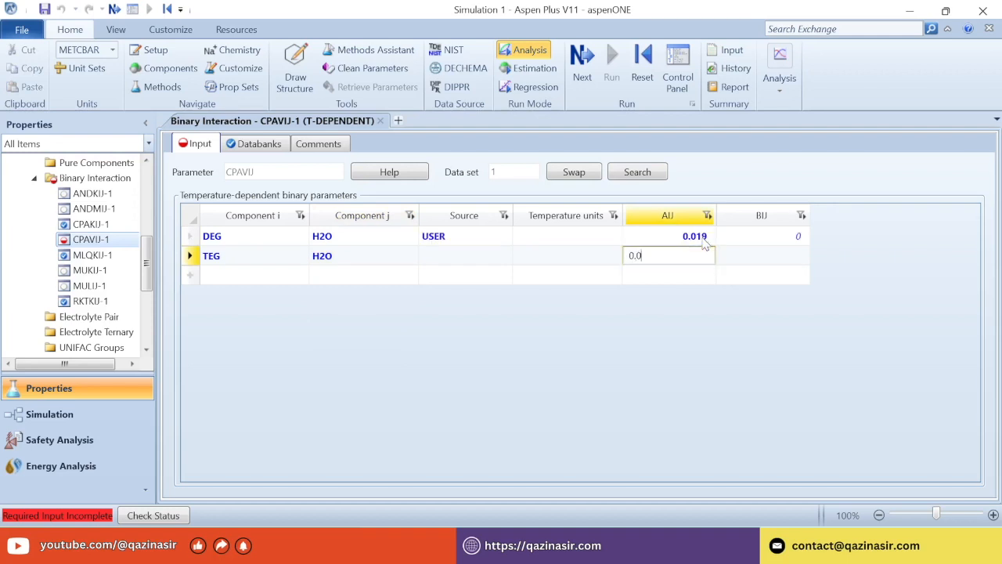
pyautogui.write('305')
pyautogui.press('Return')
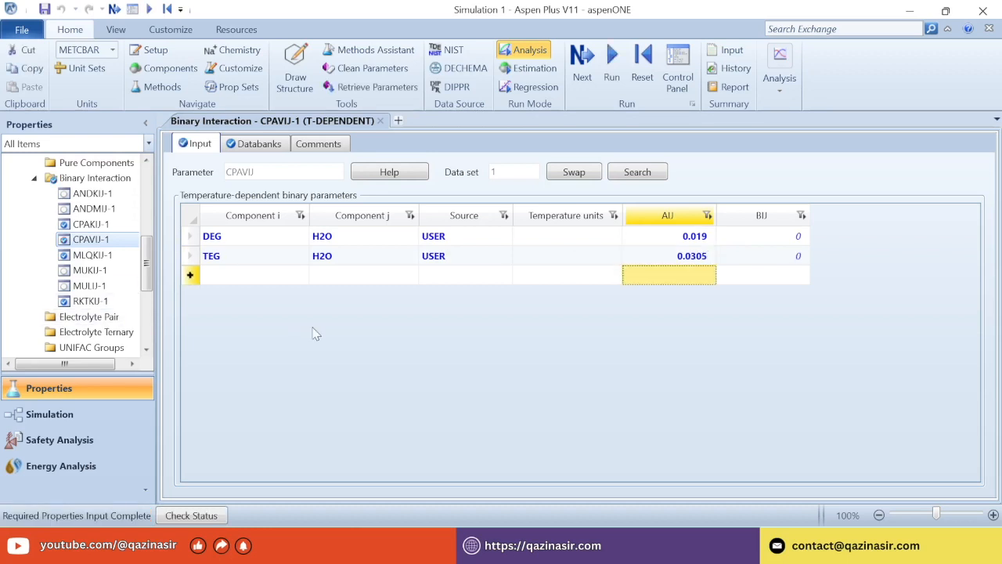
# Run the property analysis and read the warning message in the run status.
pyautogui.click(612, 63)
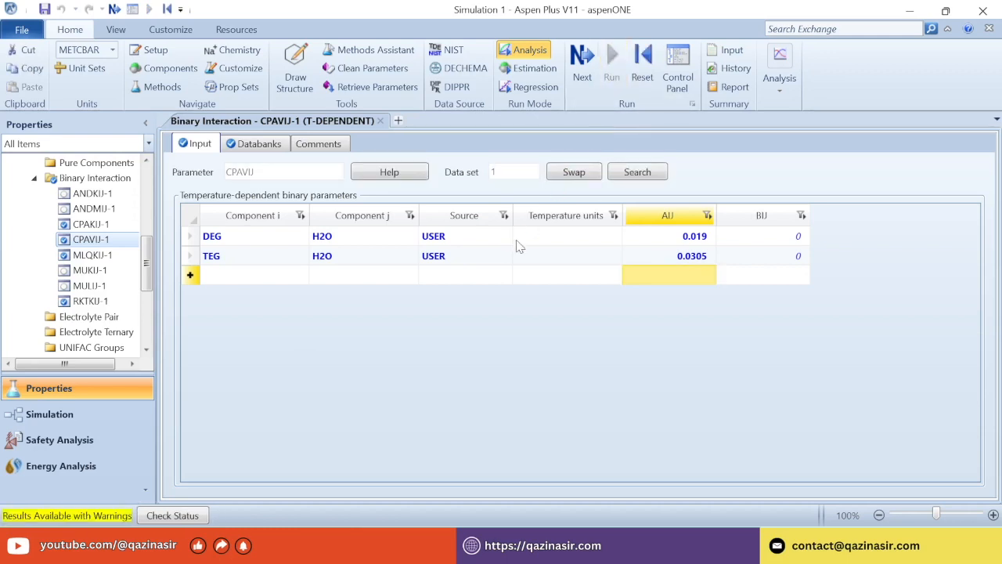
pyautogui.click(173, 515)
pyautogui.moveTo(189, 304); pyautogui.dragTo(442, 337)
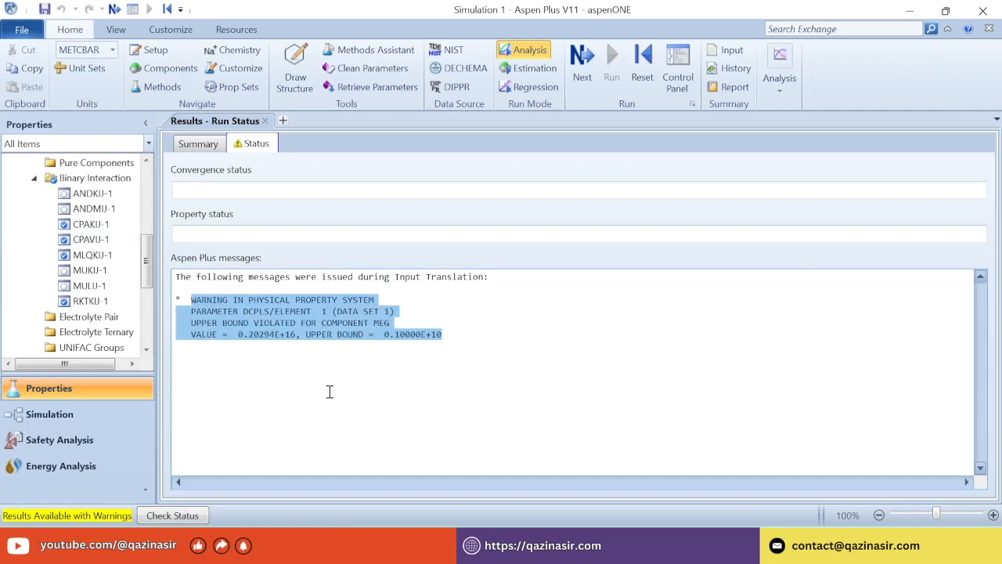
# Switch to the Simulation environment and place a Mixer block named B1 on the main flowsheet.
pyautogui.scroll(-3, 102, 298)
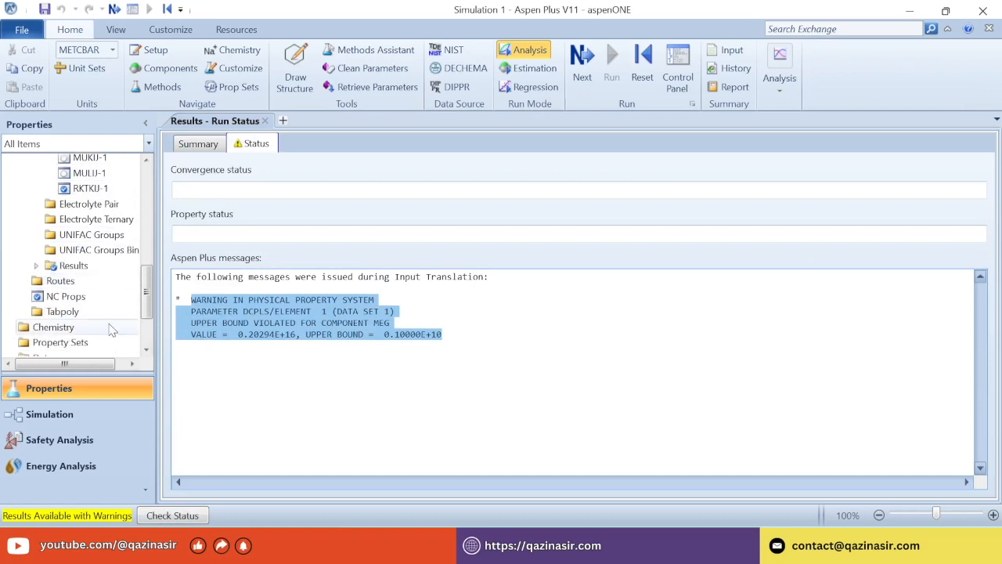
pyautogui.click(55, 407)
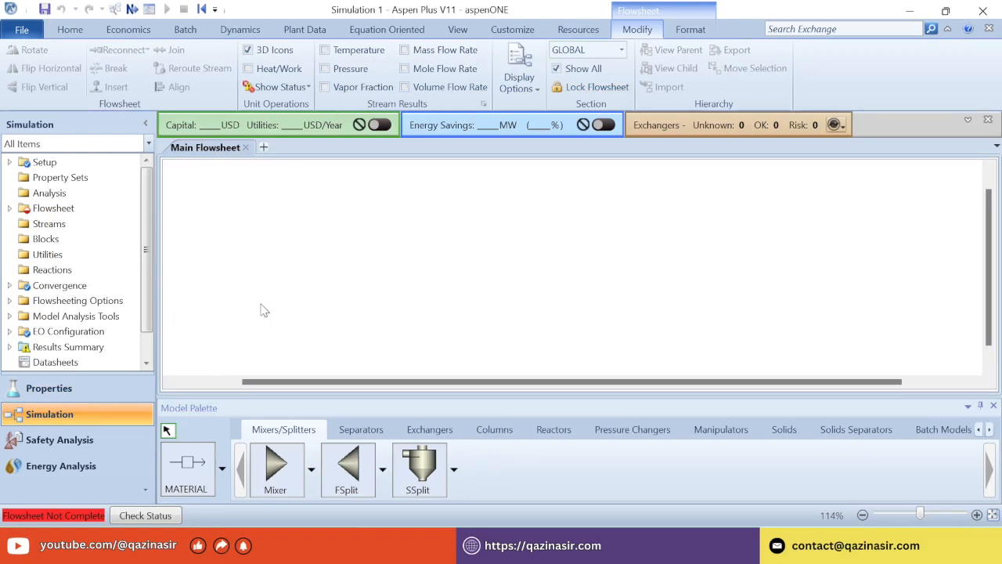
pyautogui.click(271, 469)
pyautogui.click(330, 292)
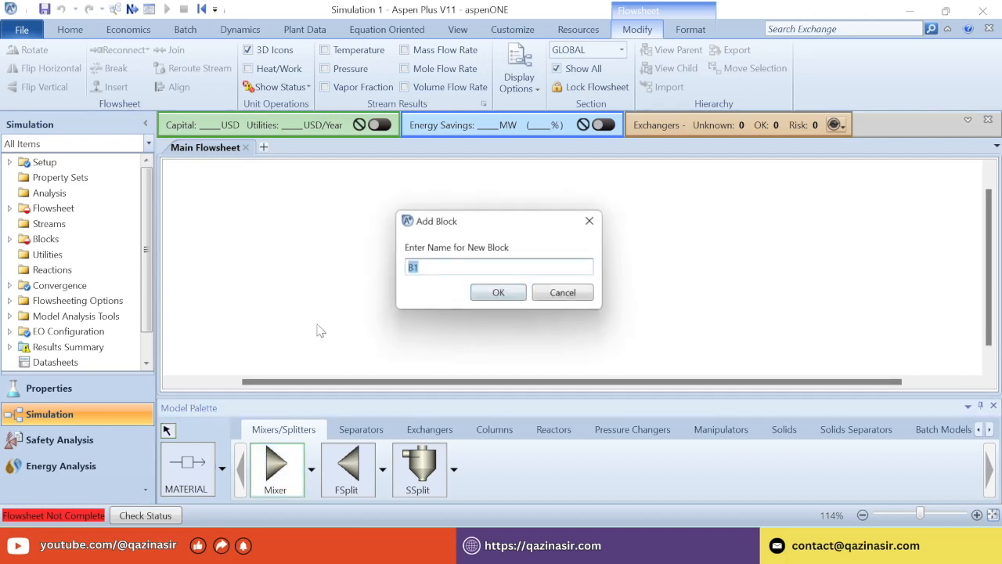
pyautogui.click(505, 300)
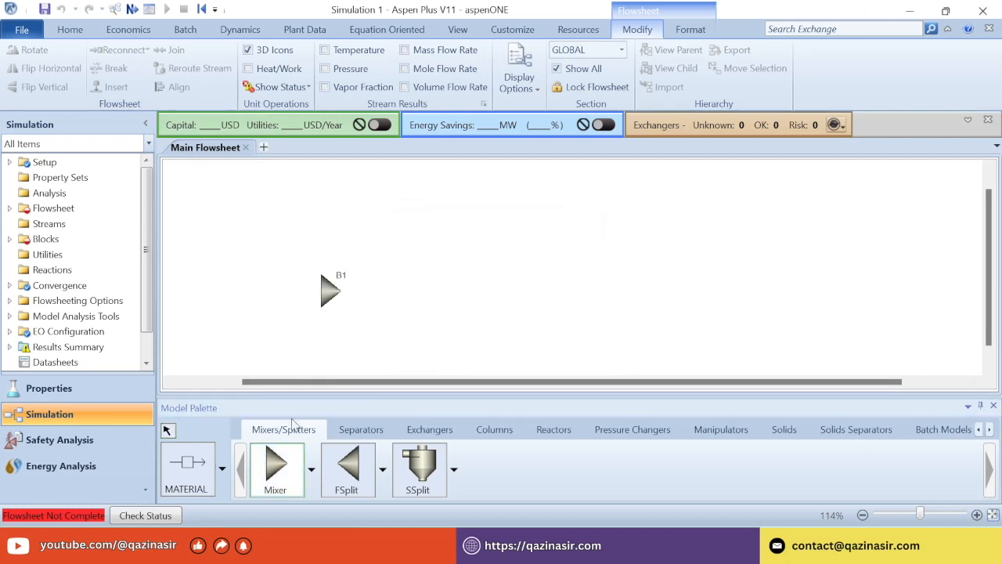
# Connect a material feed stream named EO-WATER to the inlet of mixer B1 and shift its label toward the mixer.
pyautogui.click(188, 468)
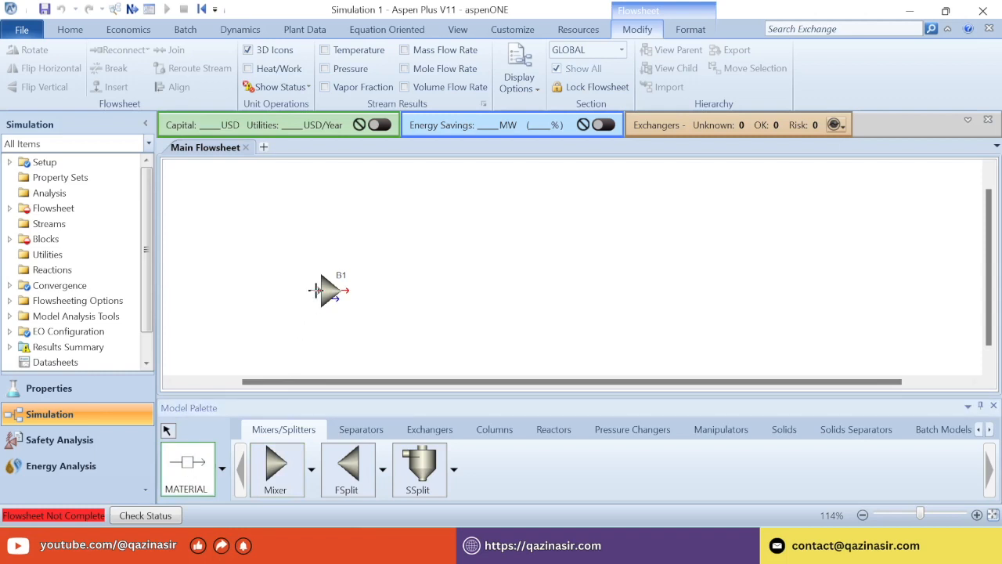
pyautogui.click(314, 290)
pyautogui.click(235, 297)
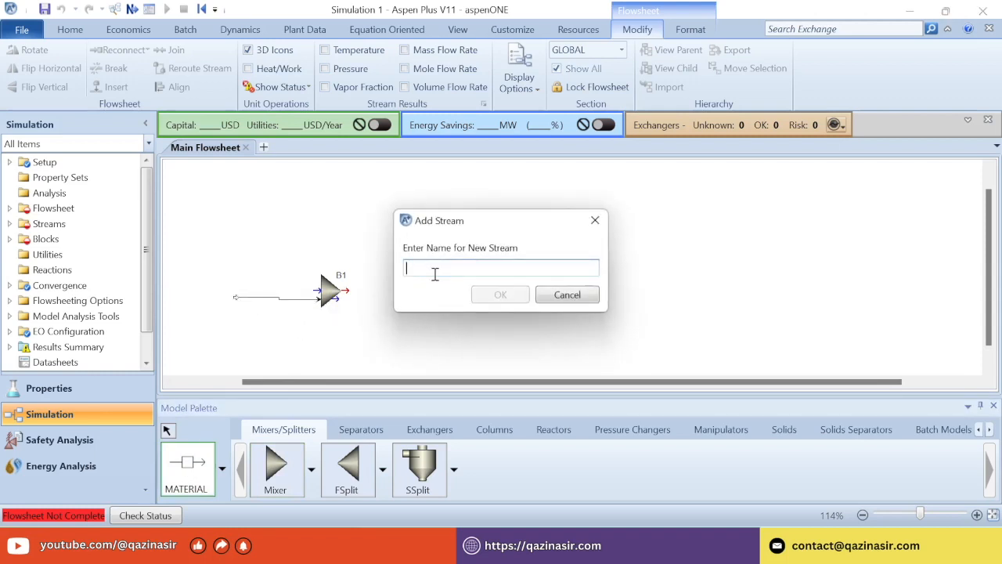
pyautogui.write('EO-WATER')
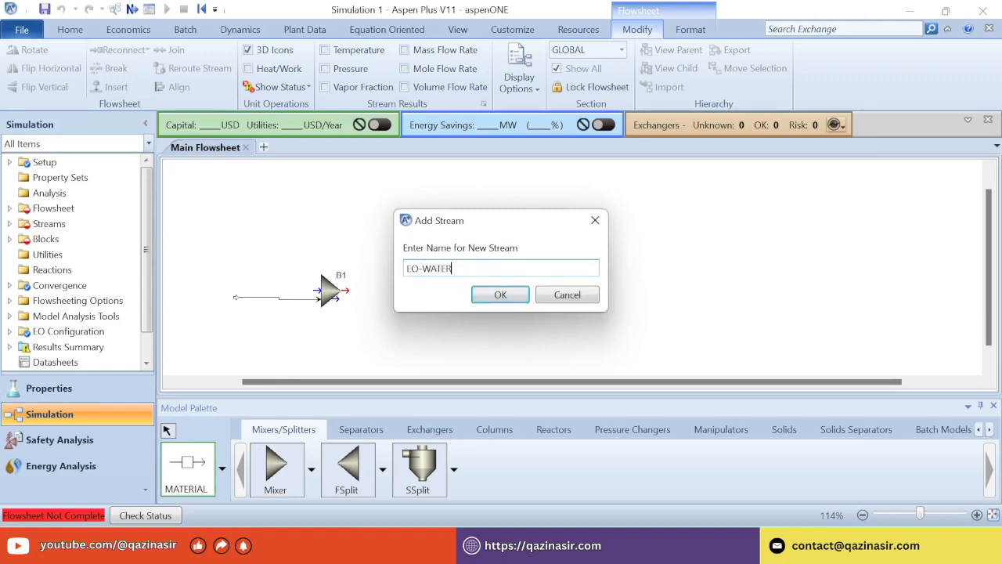
pyautogui.press('Return')
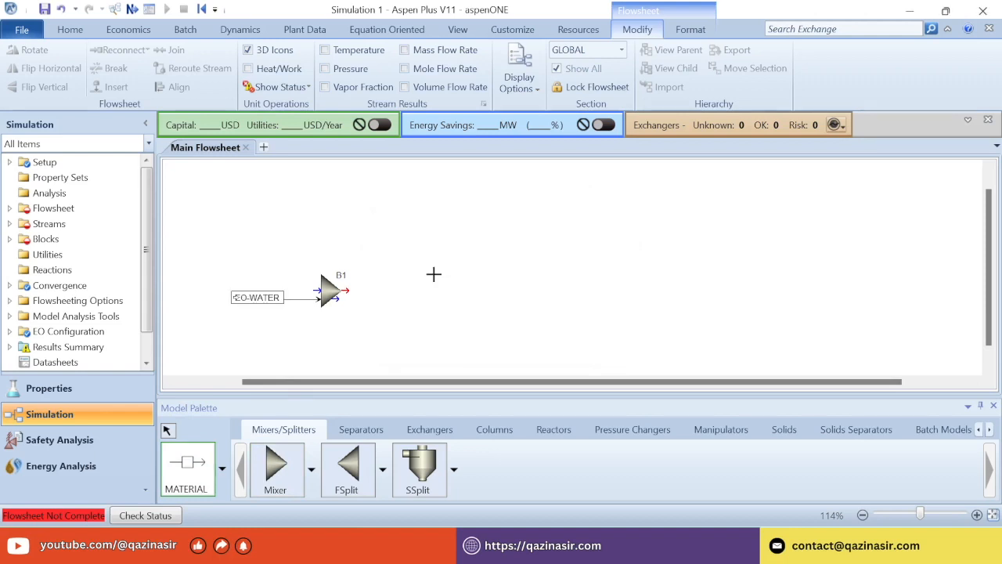
pyautogui.click(167, 433)
pyautogui.click(263, 299)
pyautogui.click(326, 299)
# Connect a material product stream named 1 to the outlet of mixer B1.
pyautogui.click(188, 470)
pyautogui.click(345, 289)
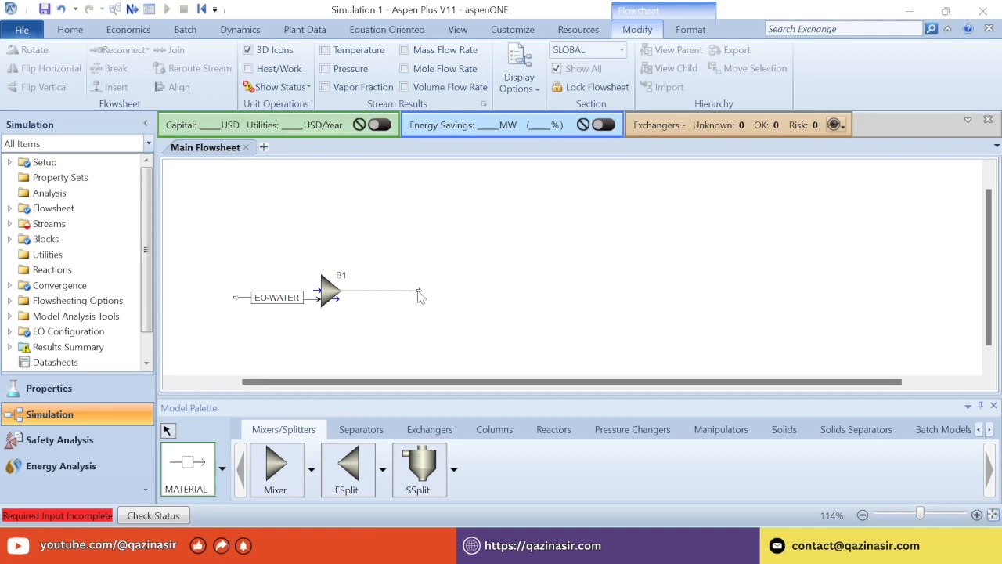
pyautogui.click(420, 291)
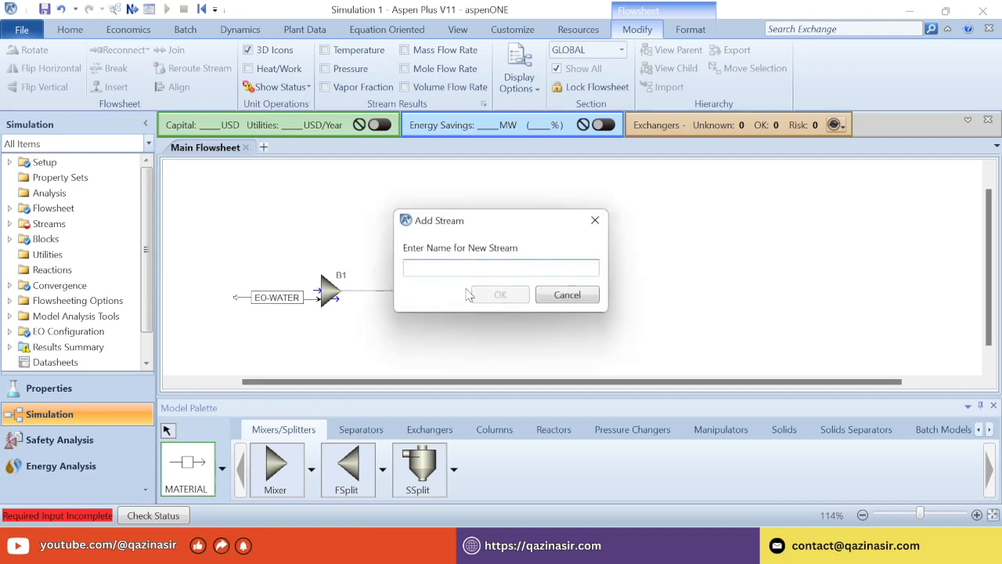
pyautogui.write('1')
pyautogui.click(489, 294)
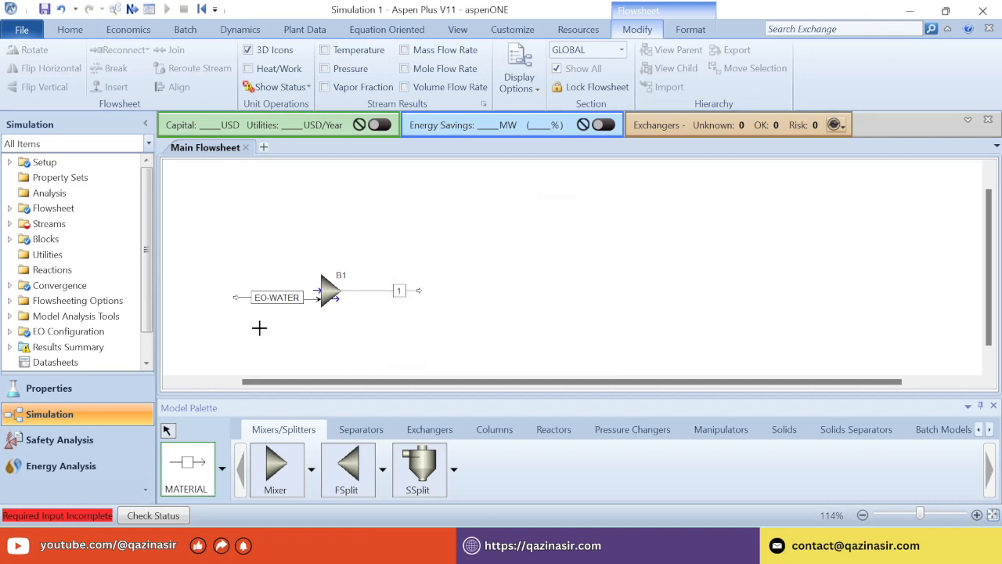
# Shift the label of stream 1 toward the mixer and hide the stream's ID.
pyautogui.click(167, 429)
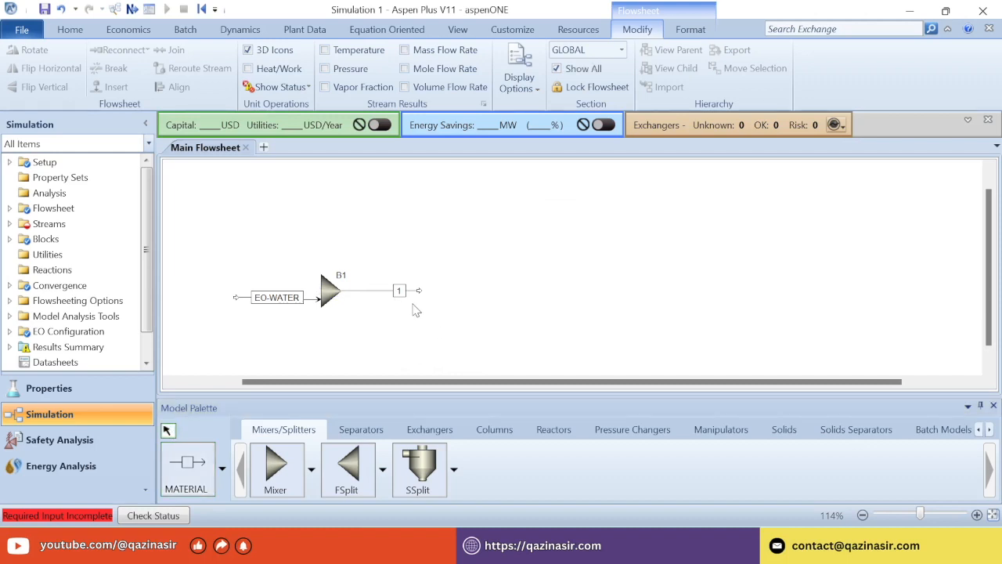
pyautogui.moveTo(401, 300); pyautogui.dragTo(390, 301)
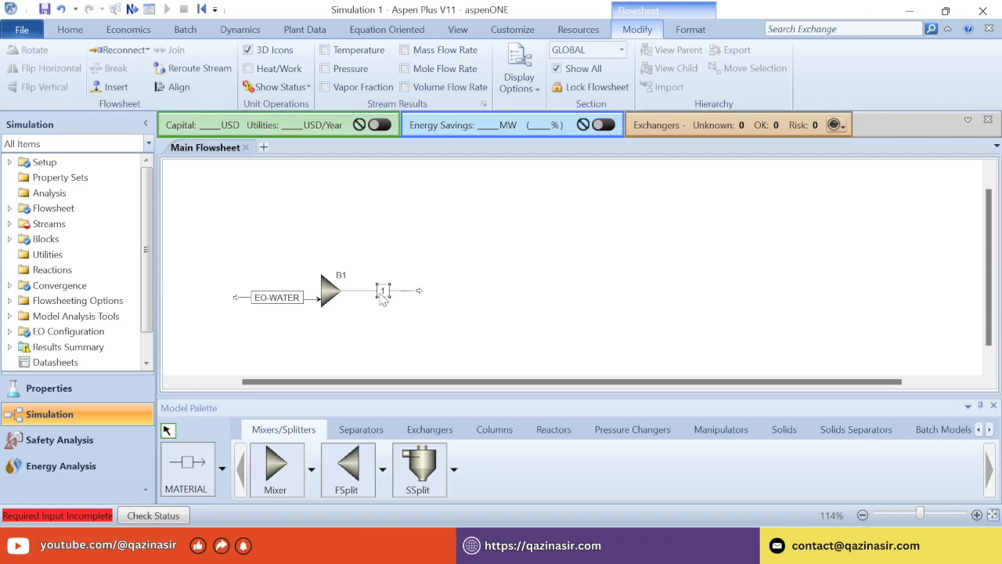
pyautogui.rightClick(389, 301)
pyautogui.moveTo(447, 291)
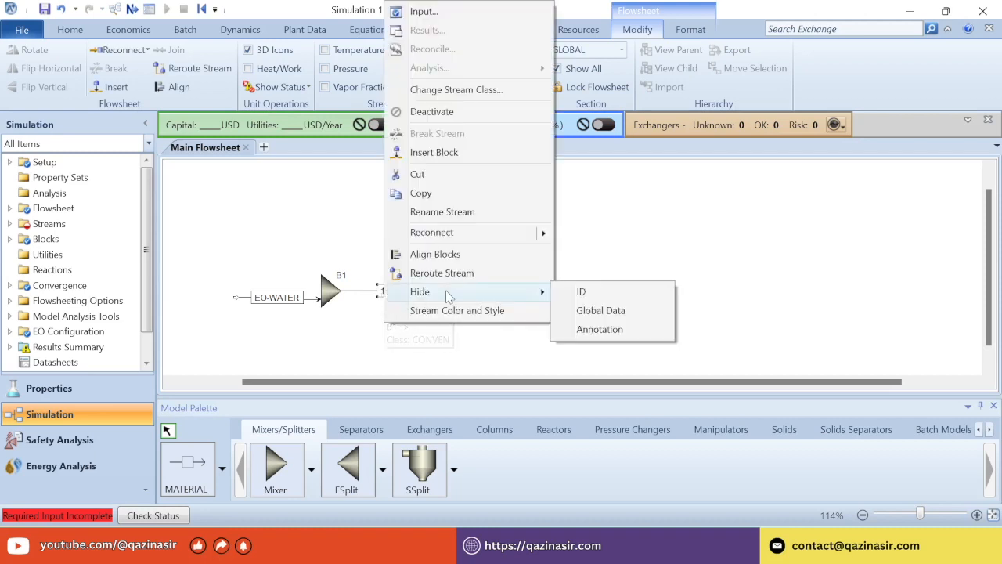
pyautogui.click(578, 291)
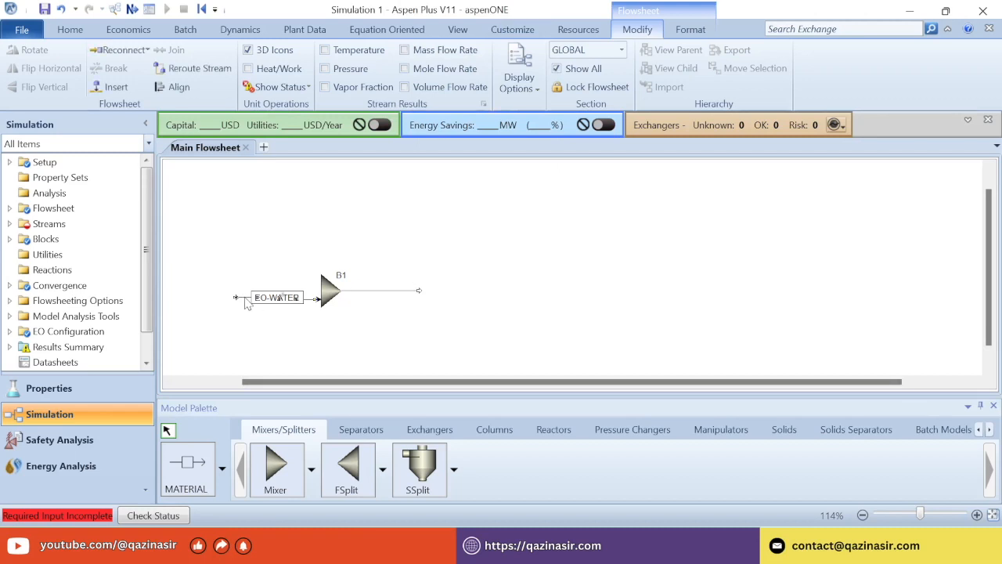
# Set the EO-WATER feed stream's temperature to 25 C and its pressure to 35 bar.
pyautogui.doubleClick(247, 304)
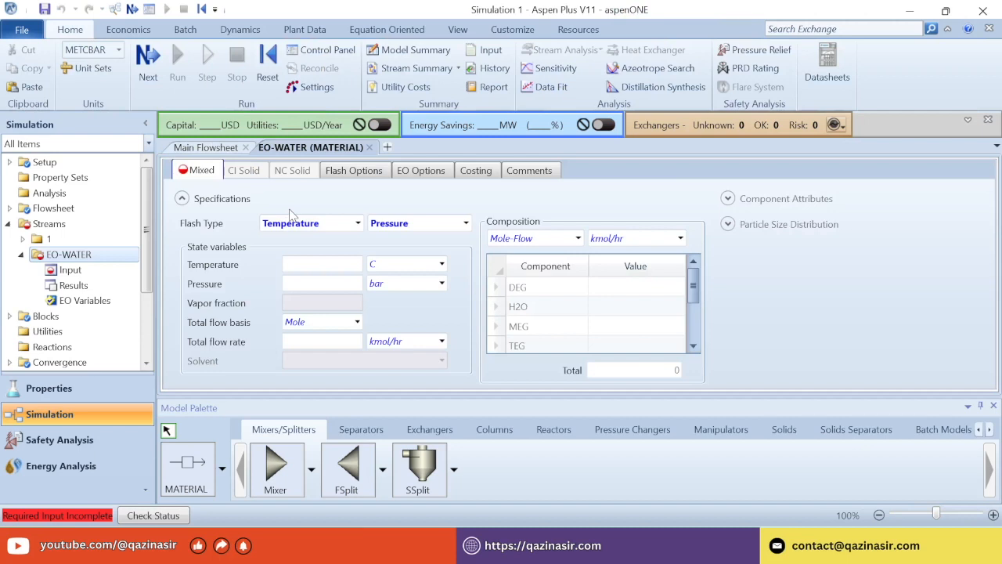
pyautogui.press('Tab')
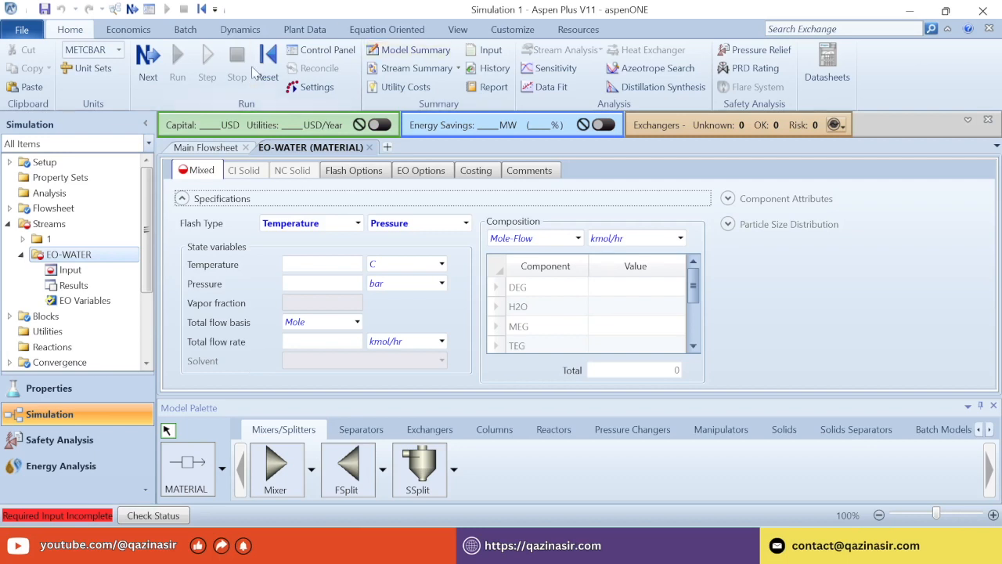
pyautogui.click(323, 264)
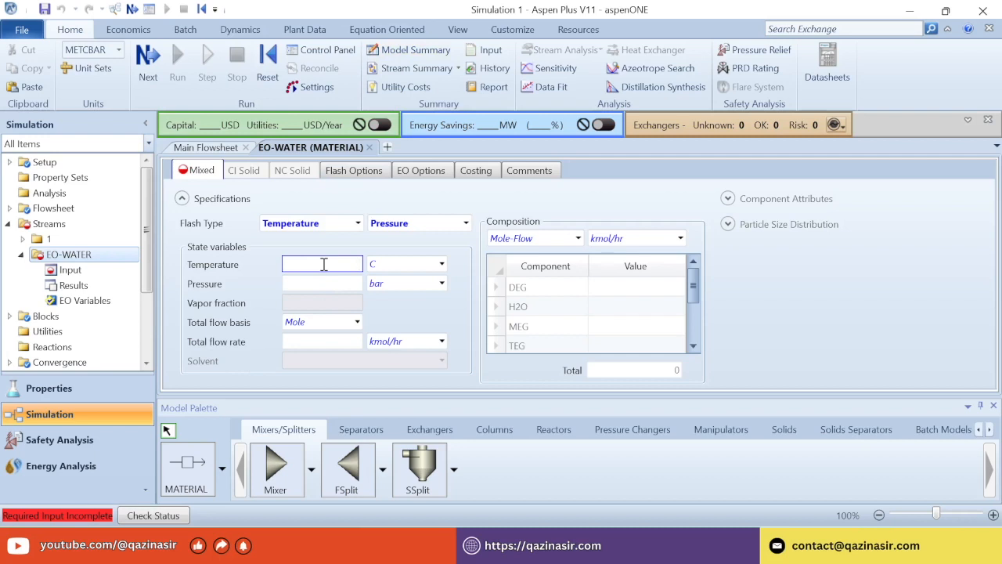
pyautogui.write('25')
pyautogui.click(326, 284)
pyautogui.write('35')
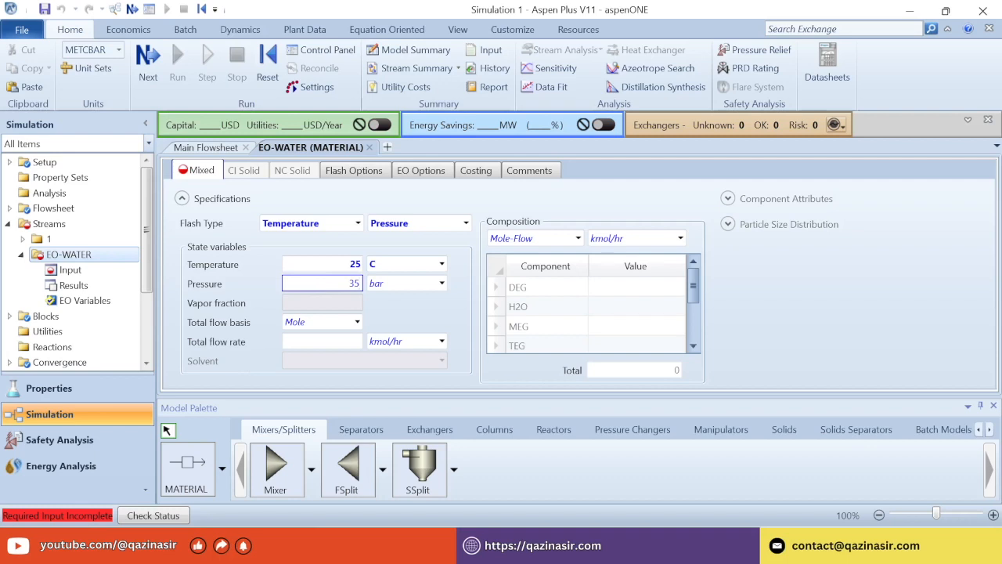
pyautogui.press('Return')
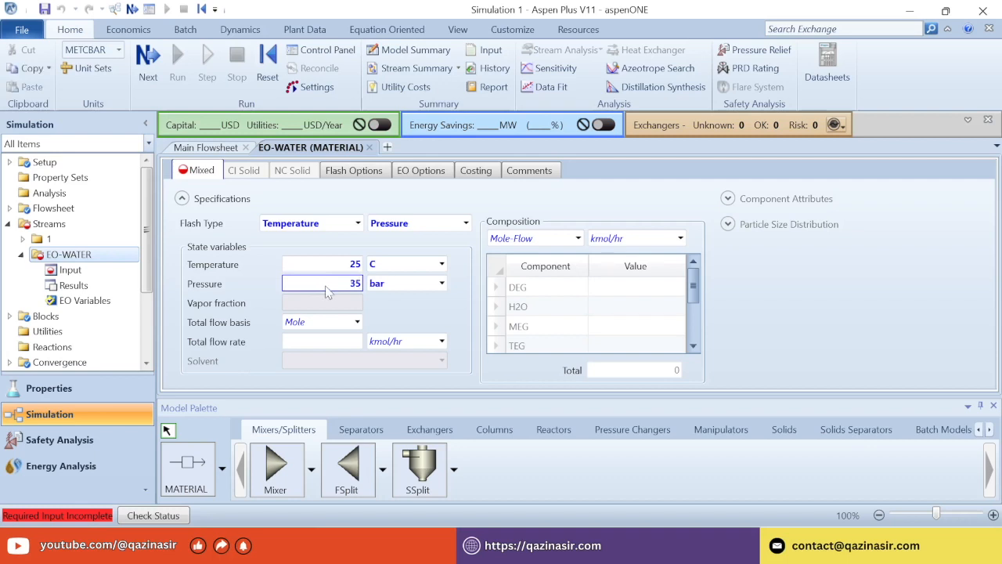
# Switch the EO-WATER composition basis to Mass-Flow in kg/hr and set the H2O flow to 55000.
pyautogui.click(544, 240)
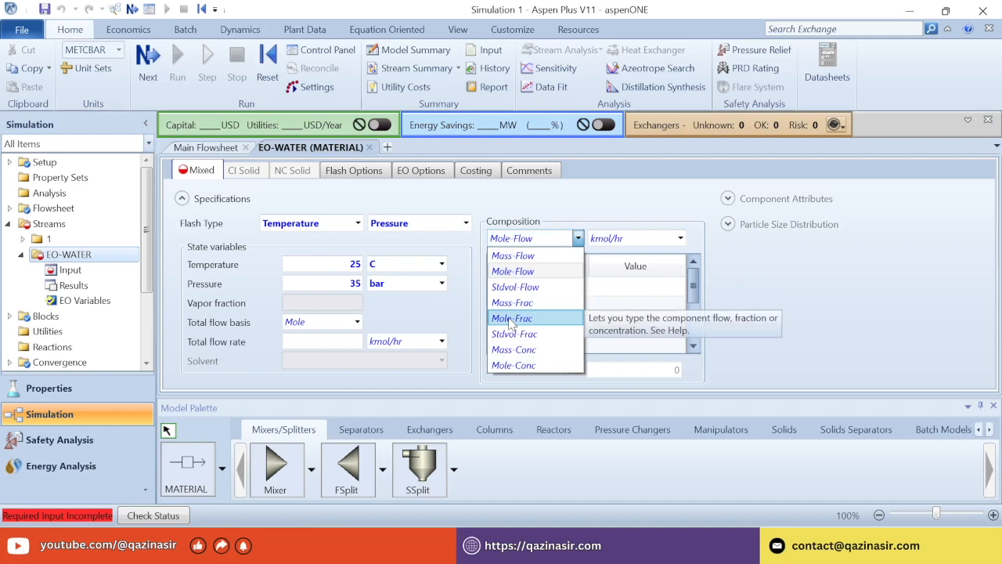
pyautogui.click(529, 257)
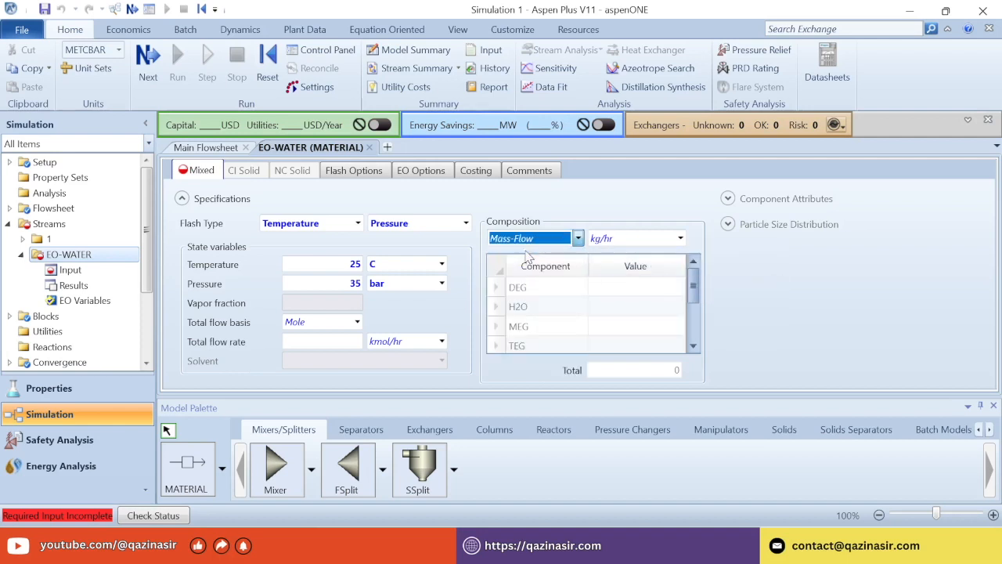
pyautogui.click(610, 310)
pyautogui.write('55000')
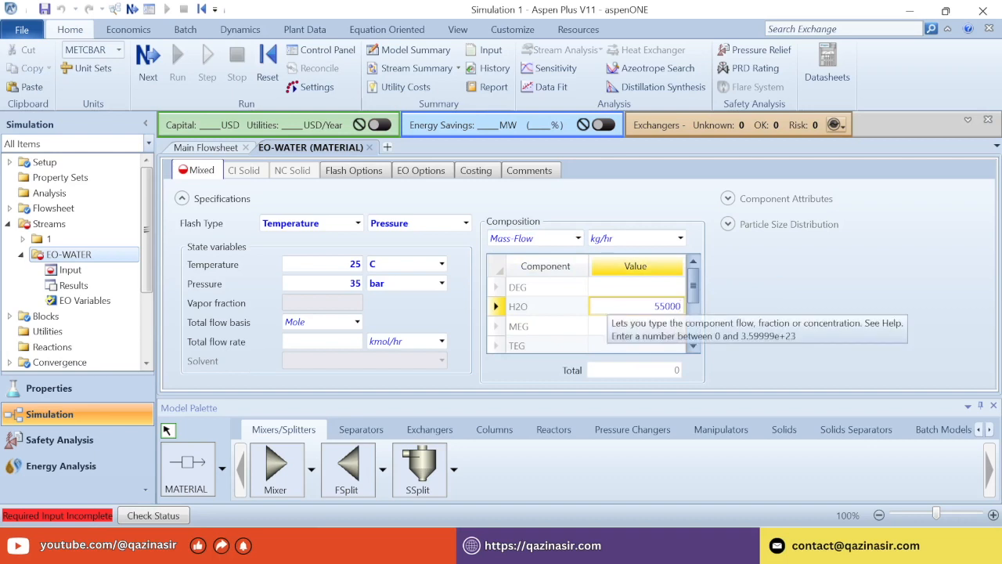
pyautogui.press('Return')
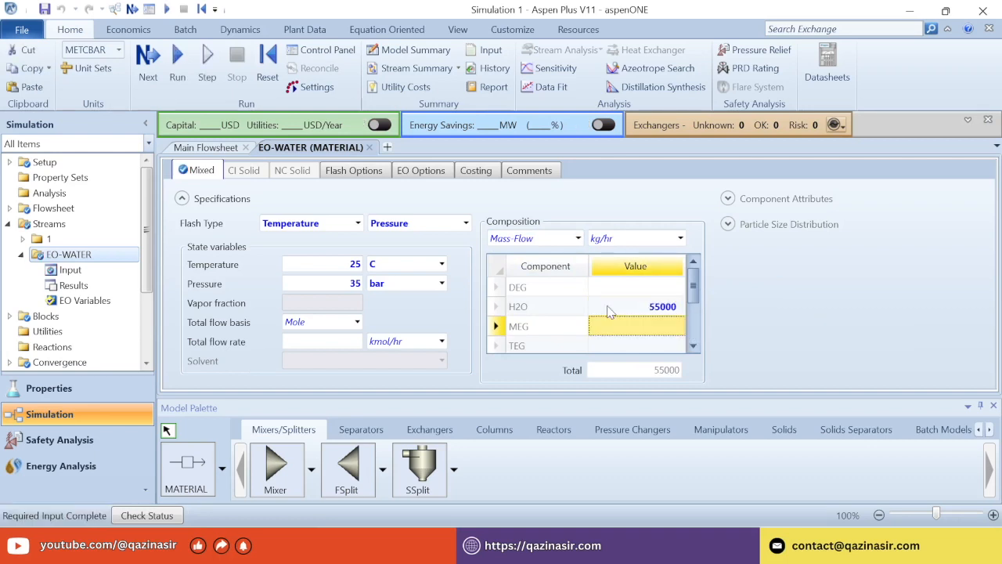
# Set the EO component's mass flow in the EO-WATER feed to 55000 kg/hr.
pyautogui.click(693, 346)
pyautogui.doubleClick(693, 345)
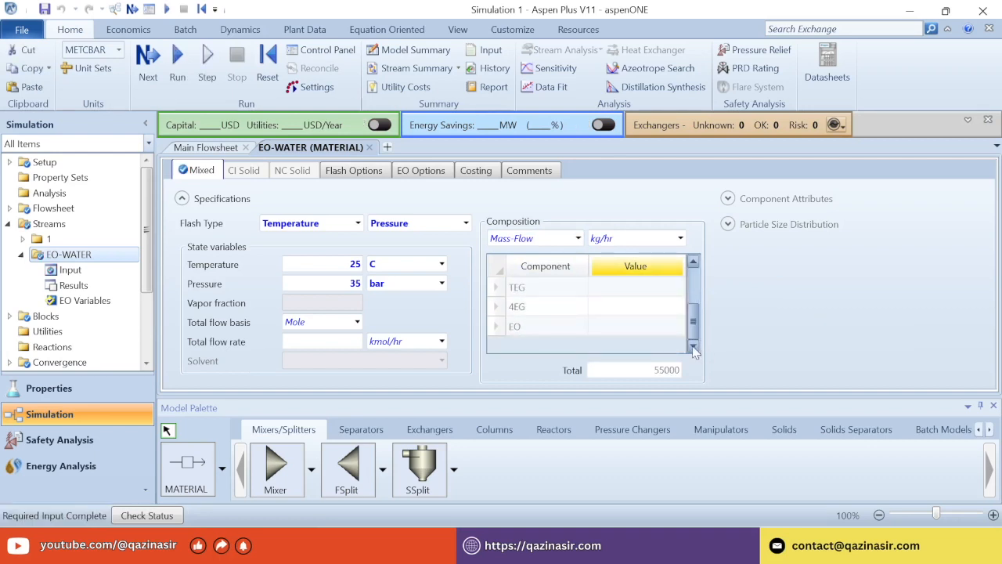
pyautogui.click(662, 332)
pyautogui.write('55')
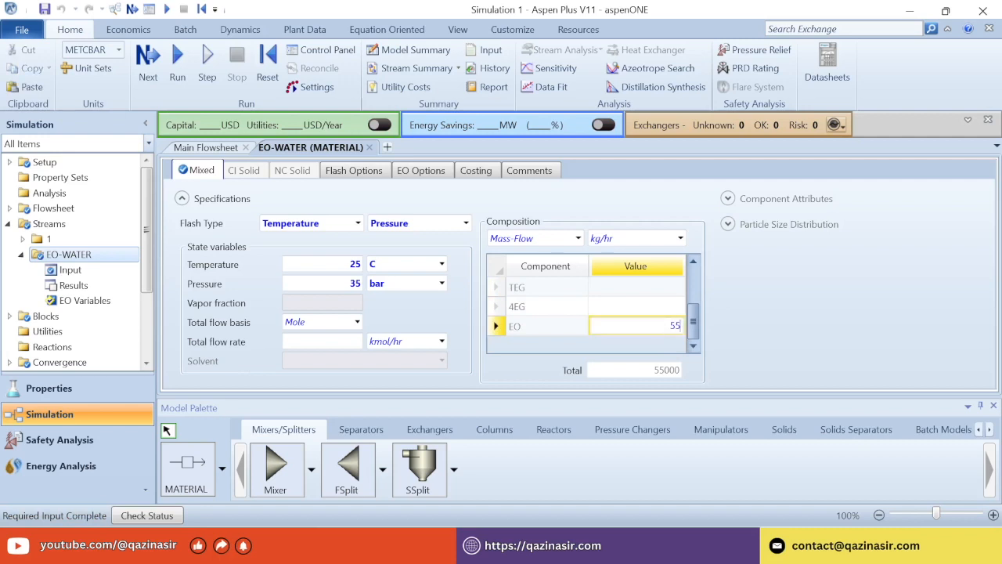
pyautogui.write('000')
pyautogui.press('Return')
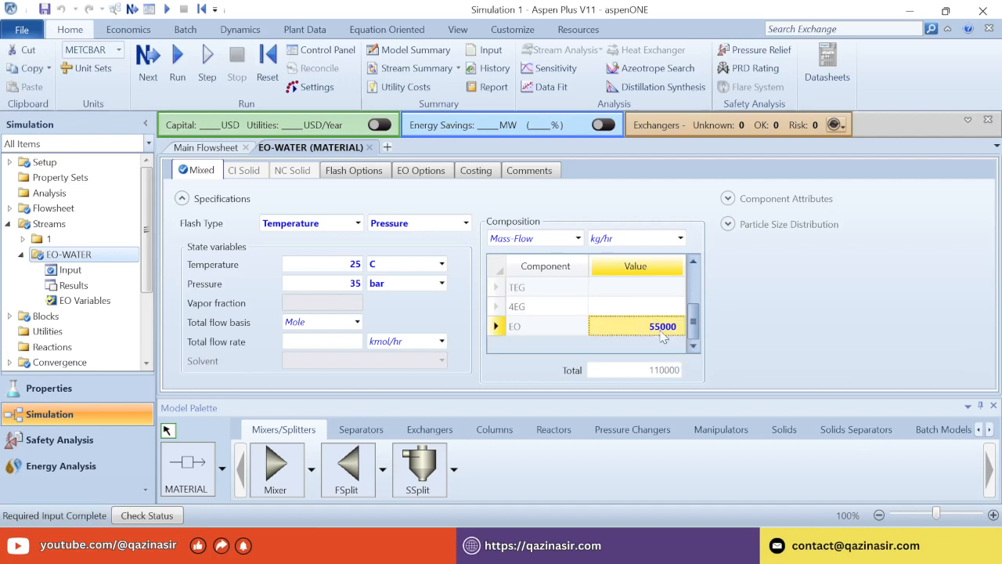
# Set the EO-WATER stream's flash error tolerance to 1e-06, close its form and run the simulation.
pyautogui.click(331, 171)
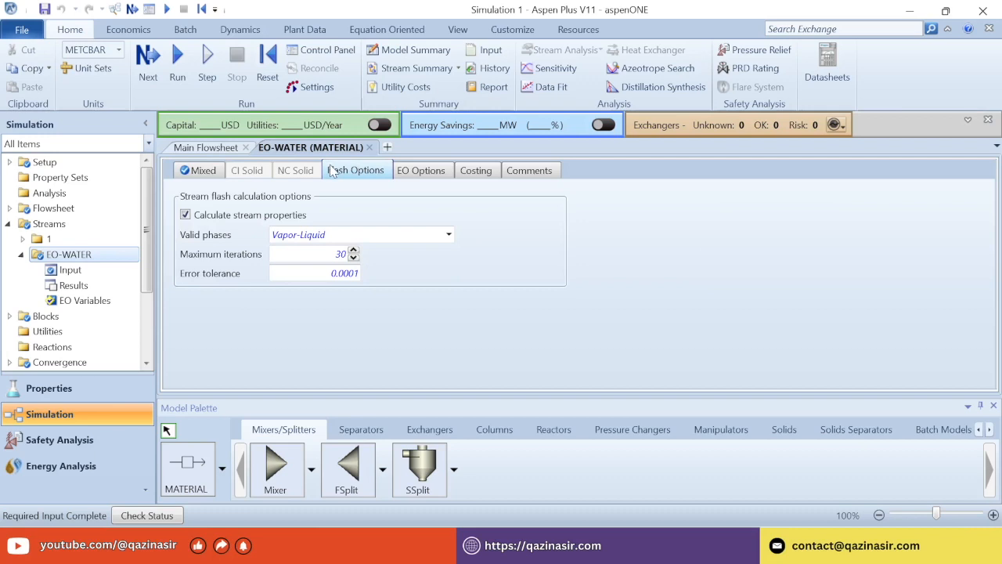
pyautogui.click(320, 281)
pyautogui.write('1e-')
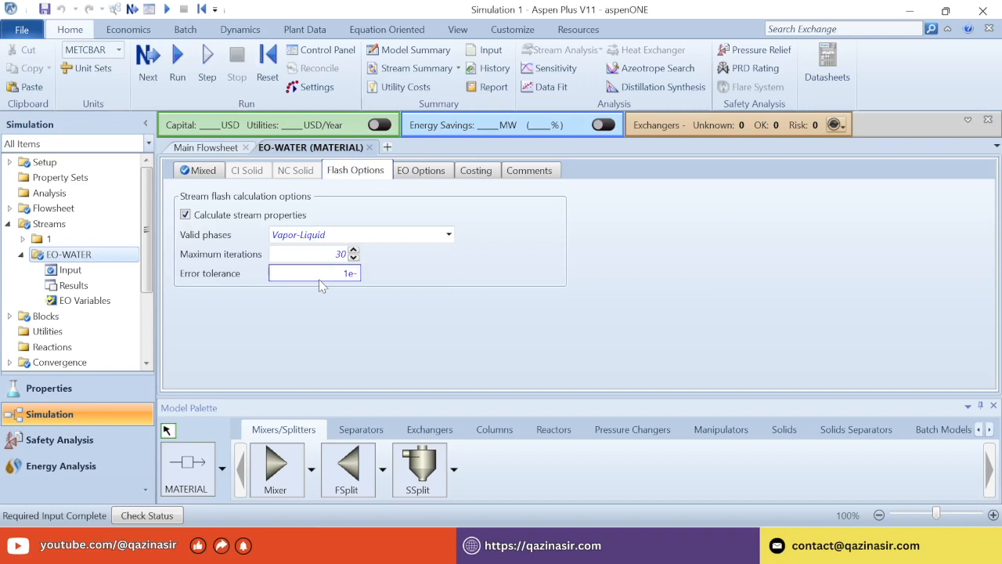
pyautogui.write('06')
pyautogui.press('Return')
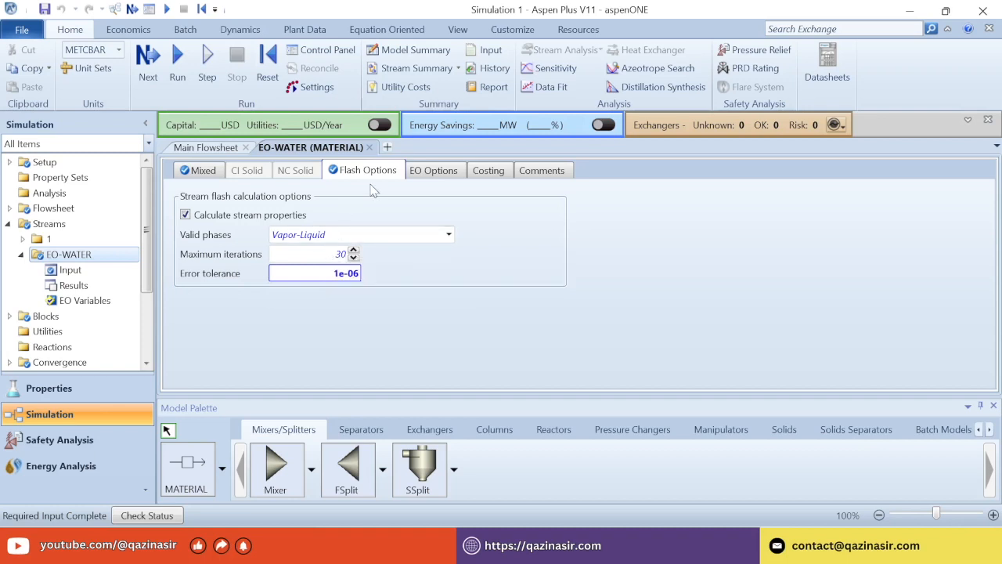
pyautogui.click(207, 174)
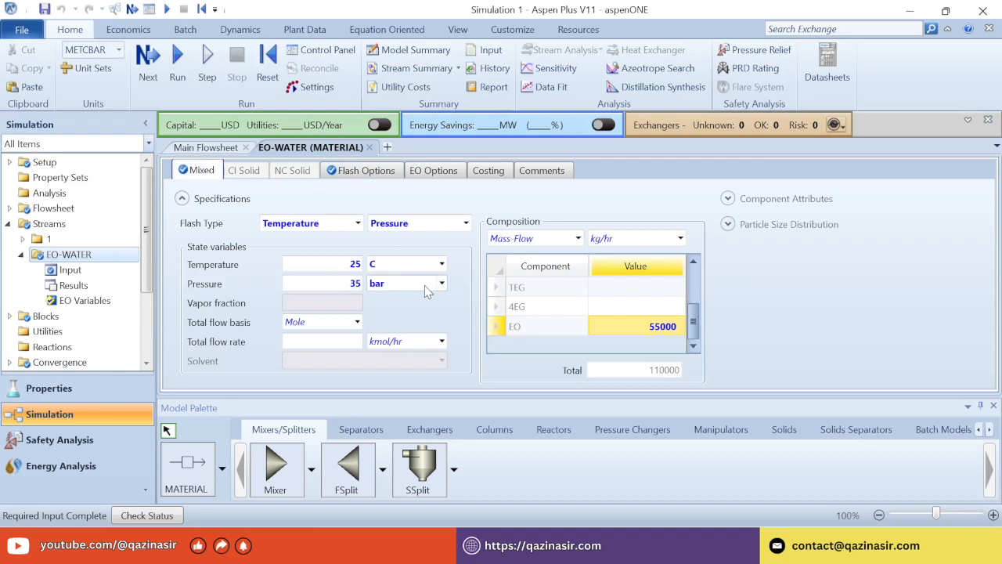
pyautogui.click(369, 147)
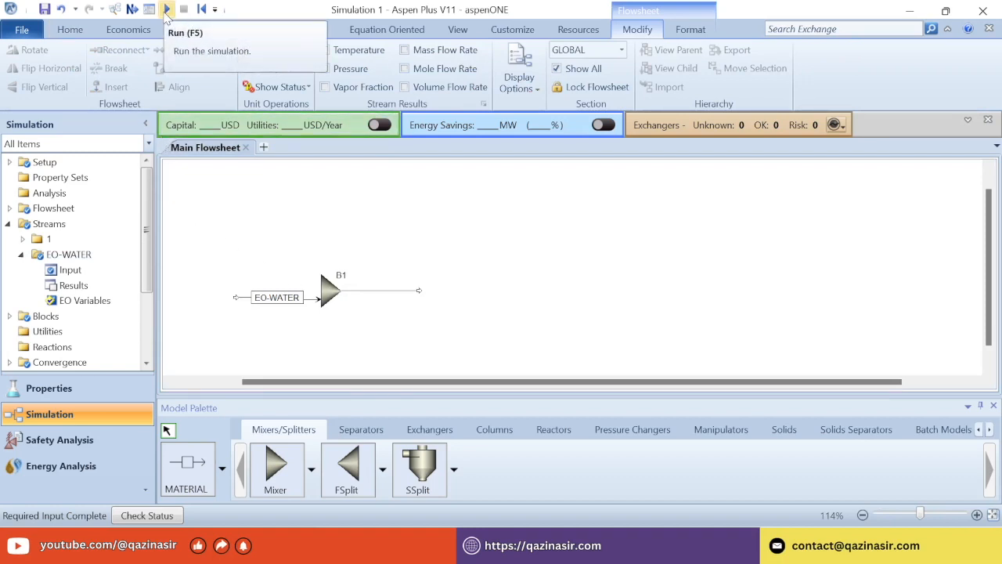
pyautogui.click(166, 10)
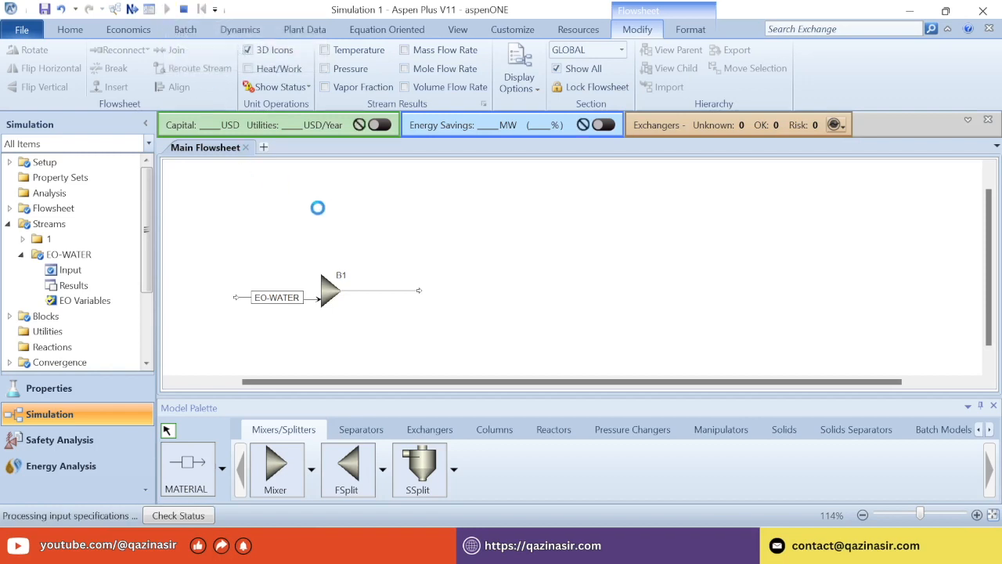
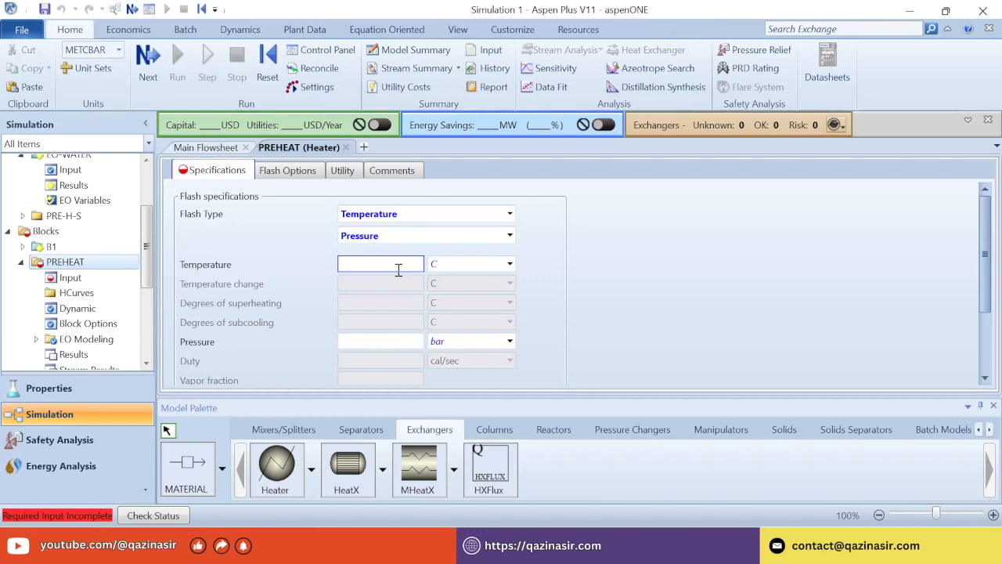
# Set the PREHEAT heater's temperature to 170 C and its pressure to 35 bar.
pyautogui.press('Return')
pyautogui.click(404, 341)
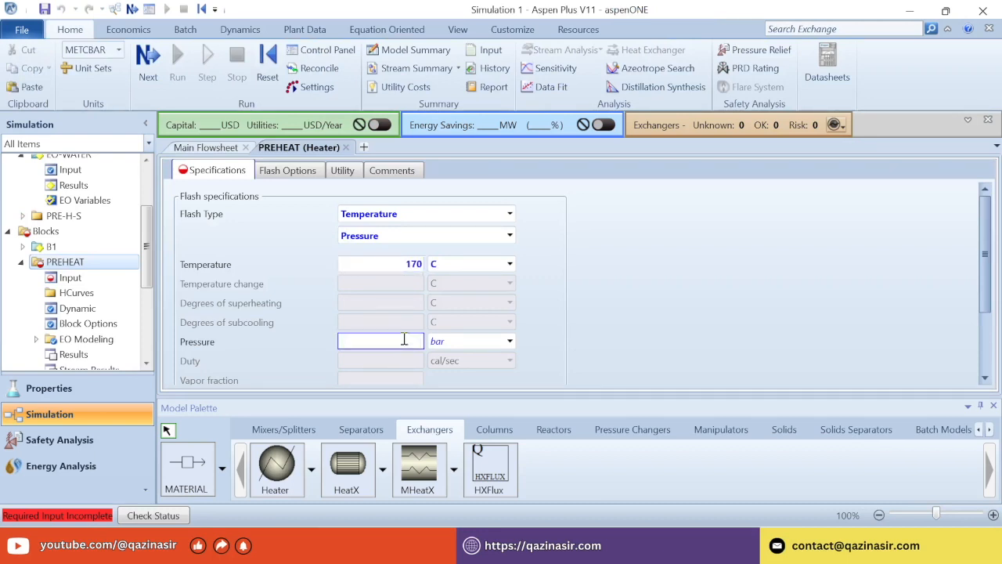
pyautogui.press('Return')
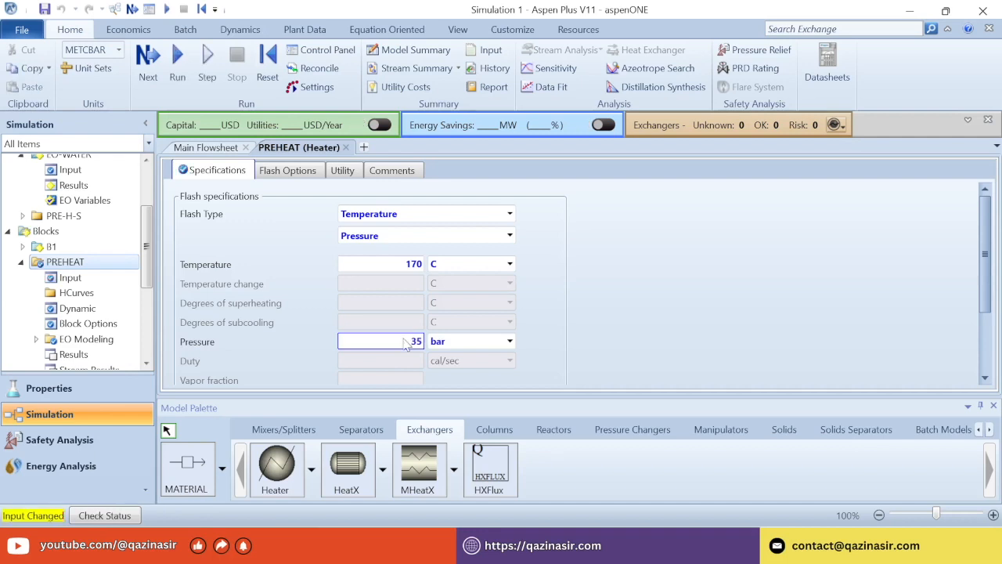
# Set the PREHEAT heater's flash error tolerance to 1e-06, close its form and run the simulation.
pyautogui.click(288, 171)
pyautogui.click(311, 297)
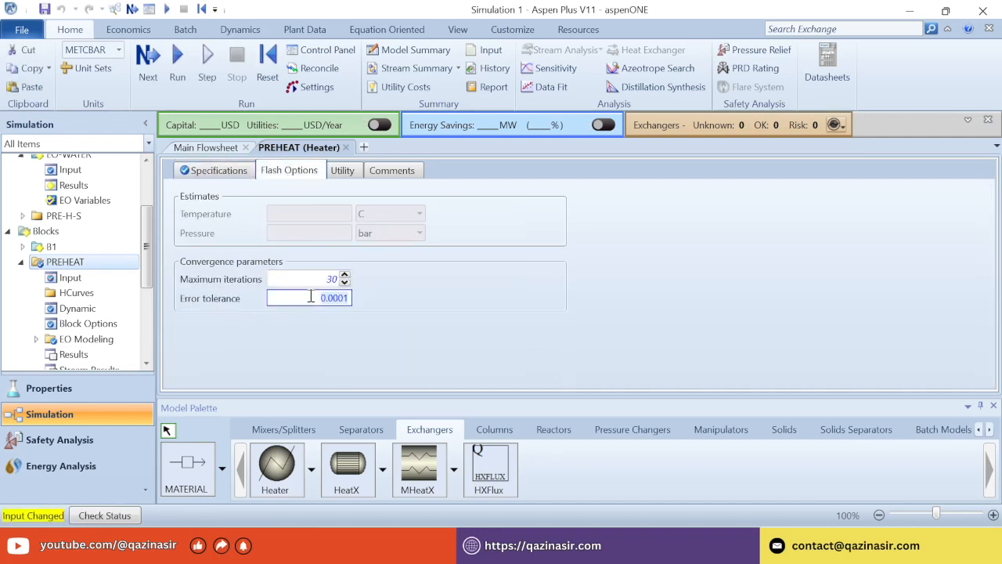
pyautogui.write('1e')
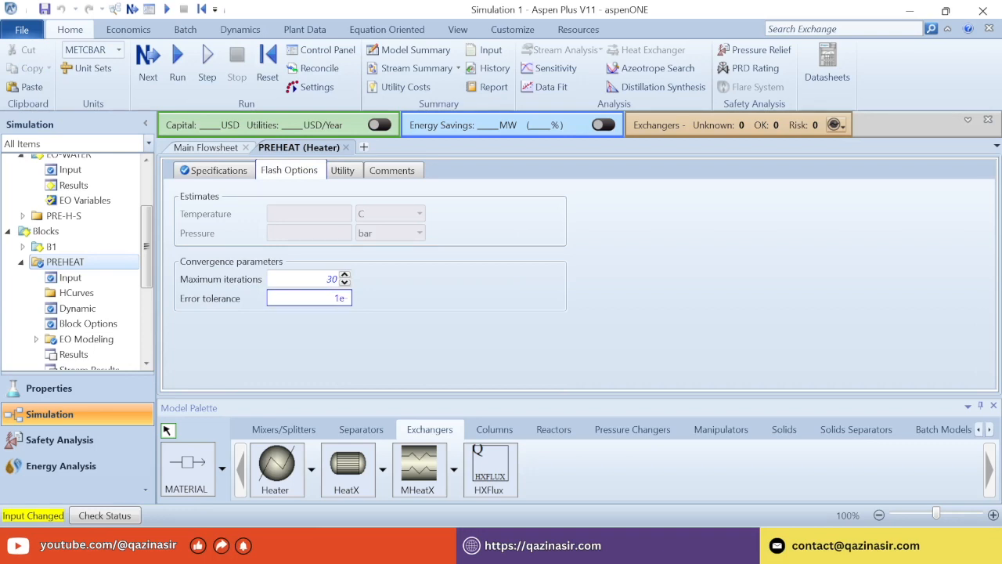
pyautogui.write('-06')
pyautogui.press('Return')
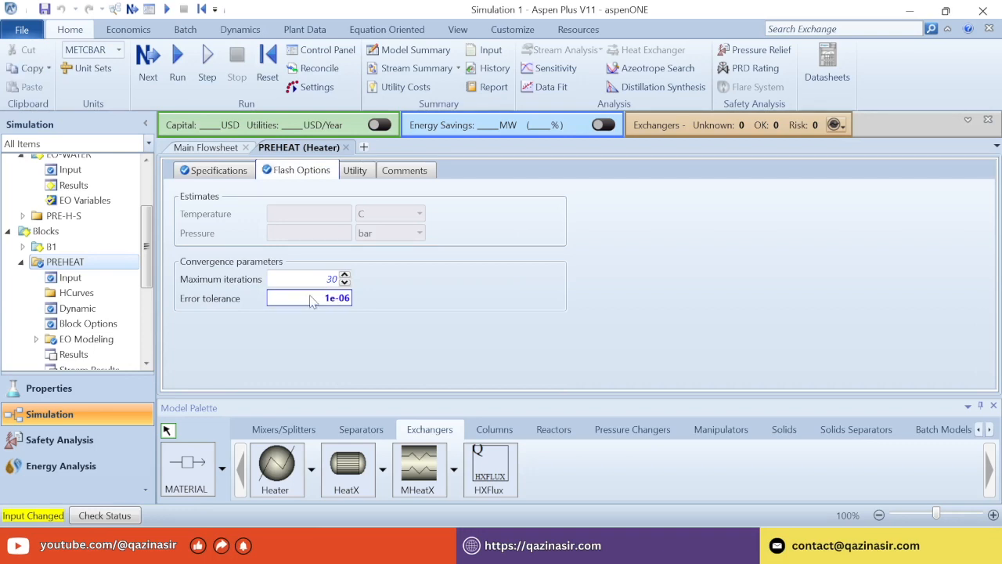
pyautogui.click(349, 147)
pyautogui.click(166, 8)
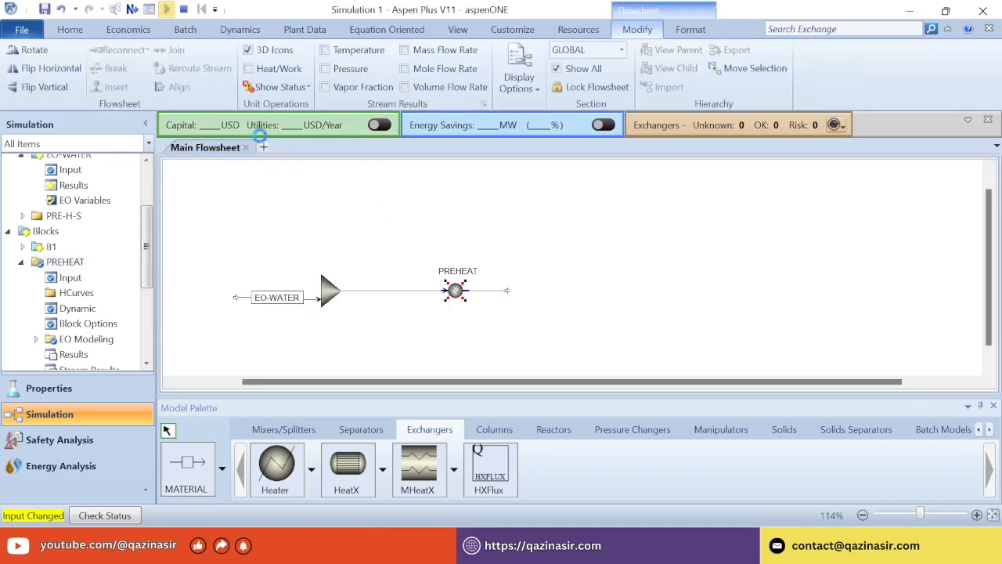
pyautogui.click(553, 314)
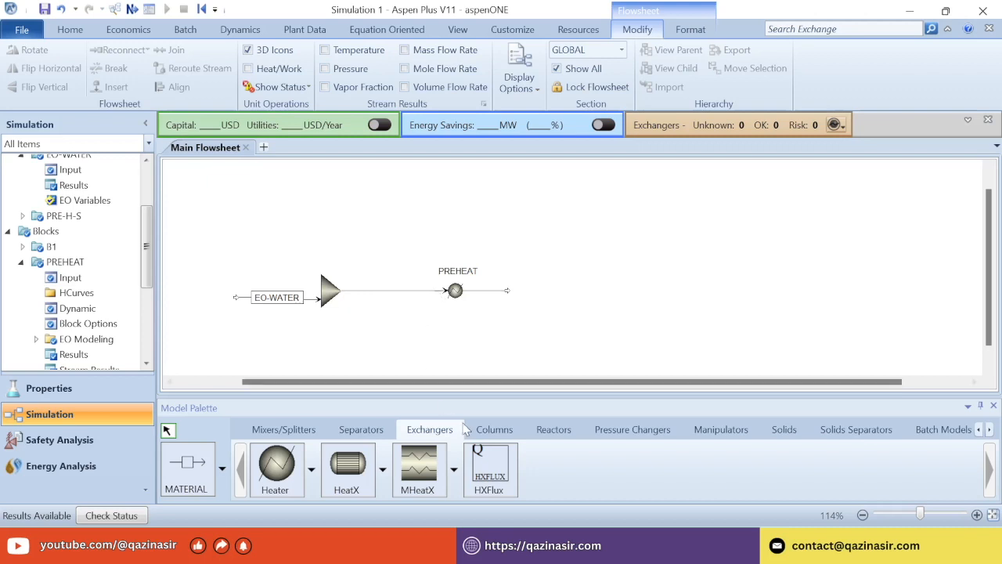
# Place an RPlug reactor named EG-RCTR downstream of PREHEAT and exchange its icon for the slim horizontal version.
pyautogui.click(554, 429)
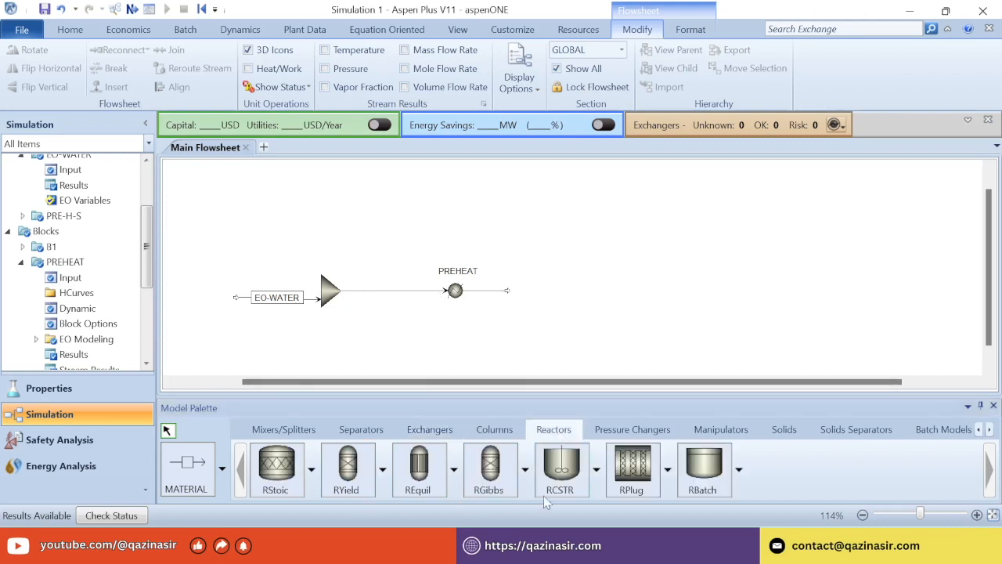
pyautogui.click(627, 474)
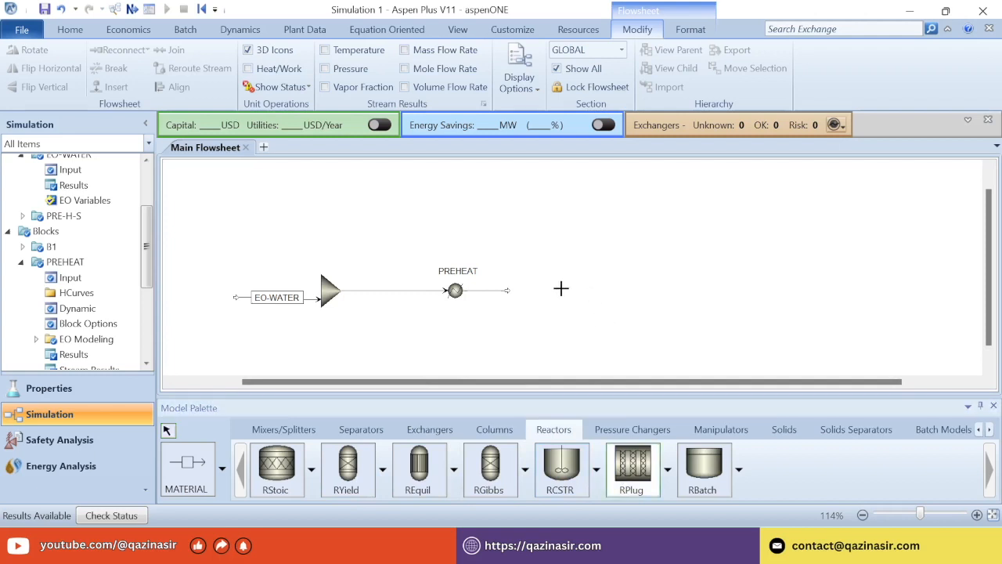
pyautogui.click(561, 289)
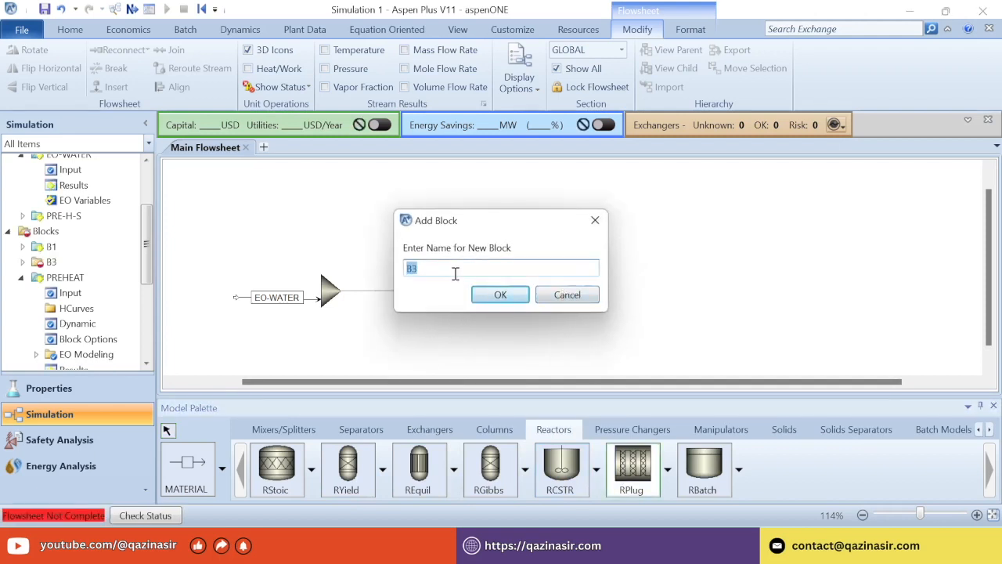
pyautogui.write('EG-RCTR')
pyautogui.click(498, 295)
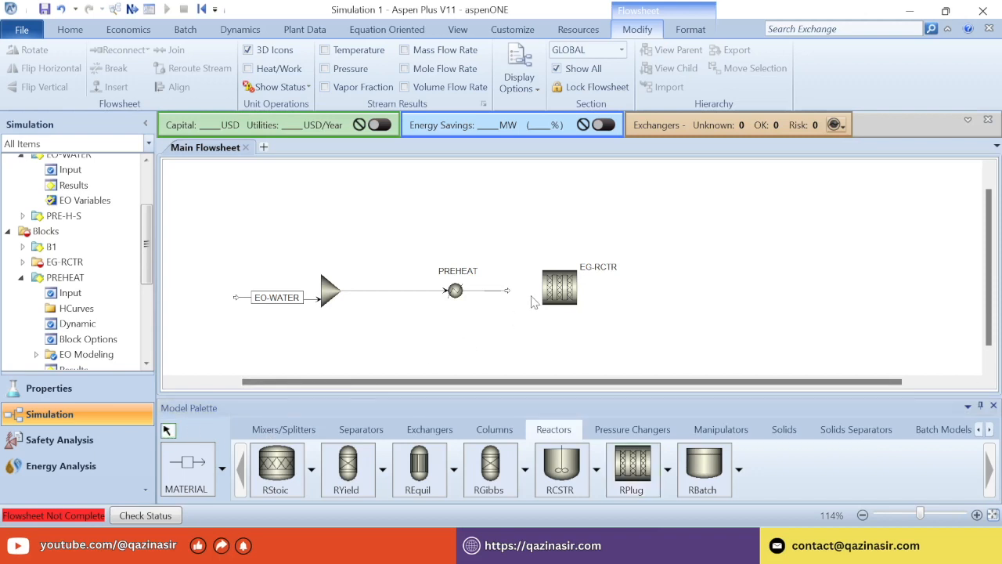
pyautogui.rightClick(559, 301)
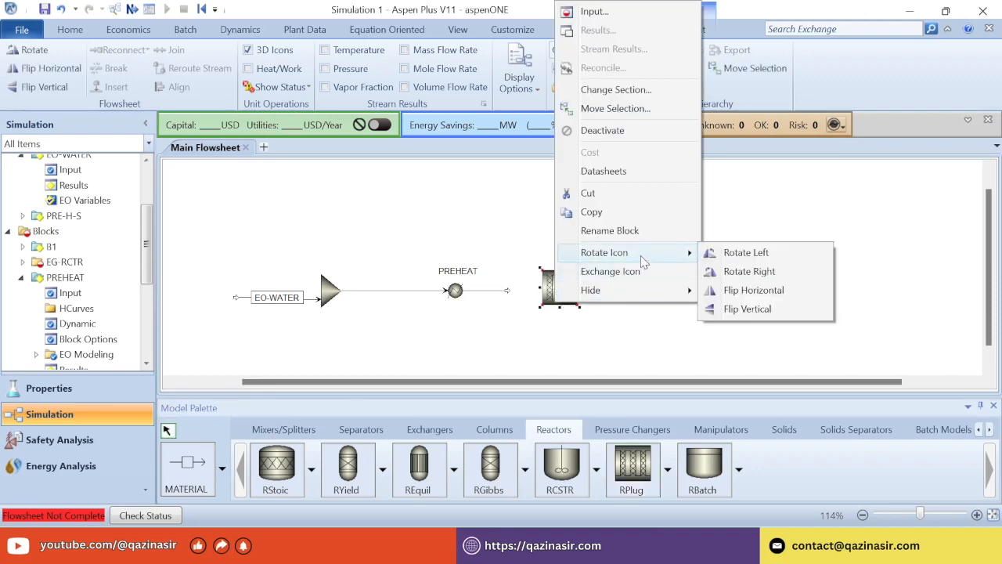
pyautogui.click(661, 272)
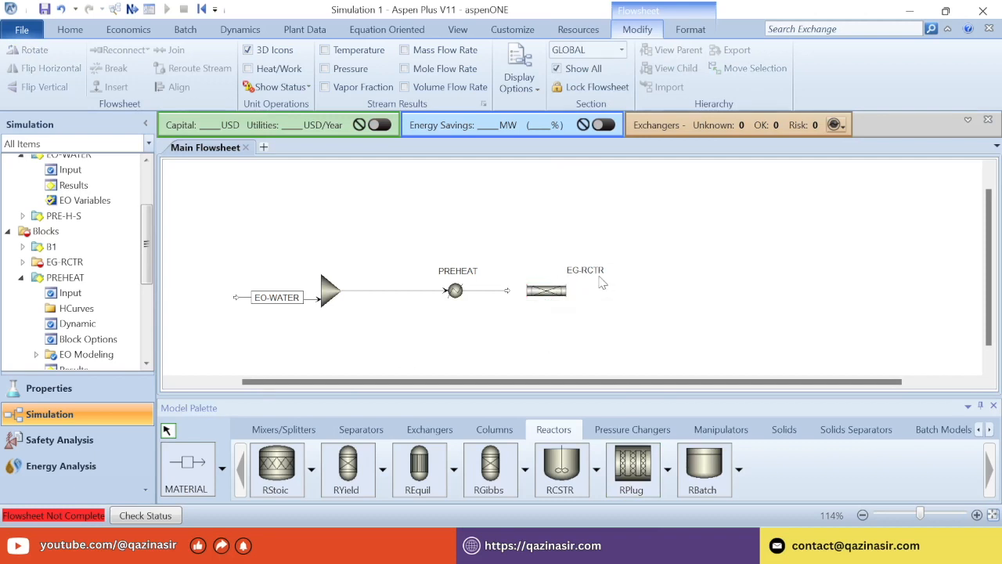
# Move the EG-RCTR label directly above the reactor and connect the PREHEAT outlet stream to the reactor inlet.
pyautogui.click(582, 273)
pyautogui.moveTo(577, 275); pyautogui.dragTo(525, 291)
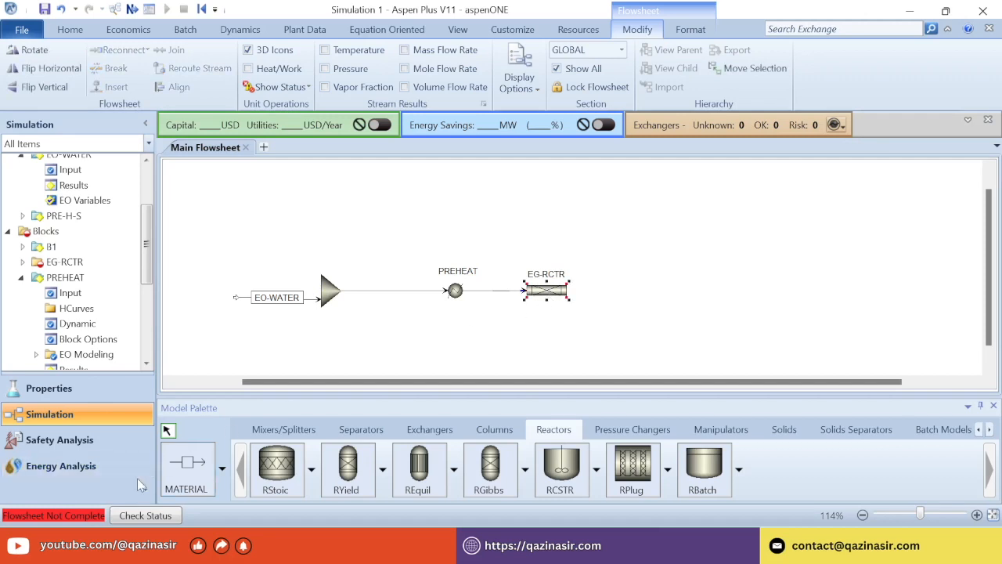
# Connect a material product stream named R-OUT to the outlet of reactor EG-RCTR.
pyautogui.click(190, 477)
pyautogui.click(574, 291)
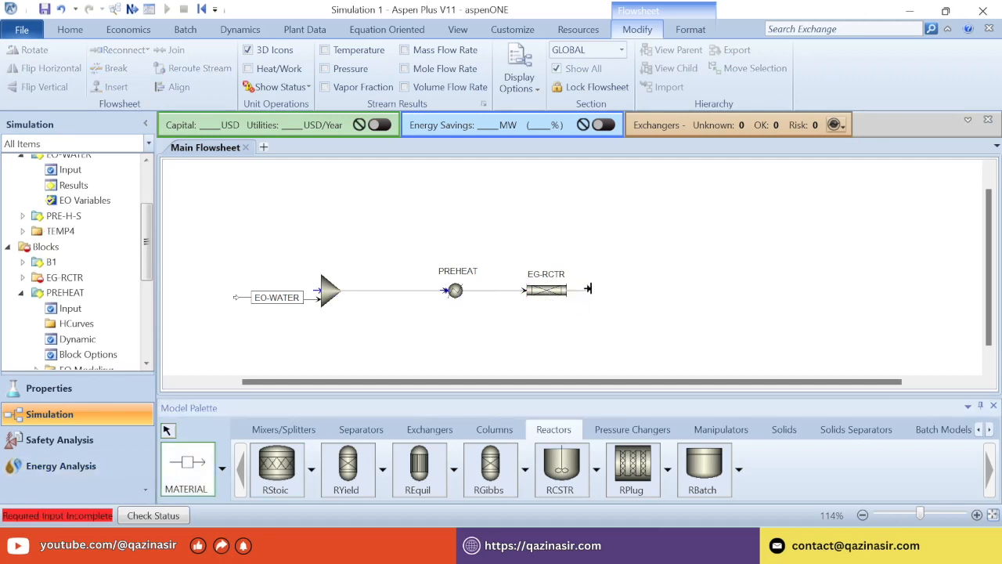
pyautogui.click(609, 291)
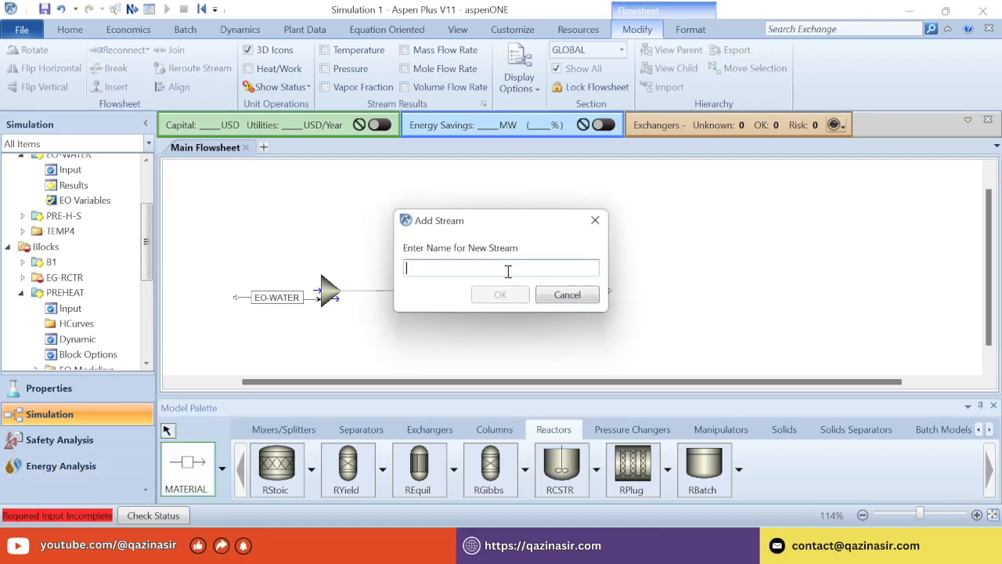
pyautogui.write('R-OUT')
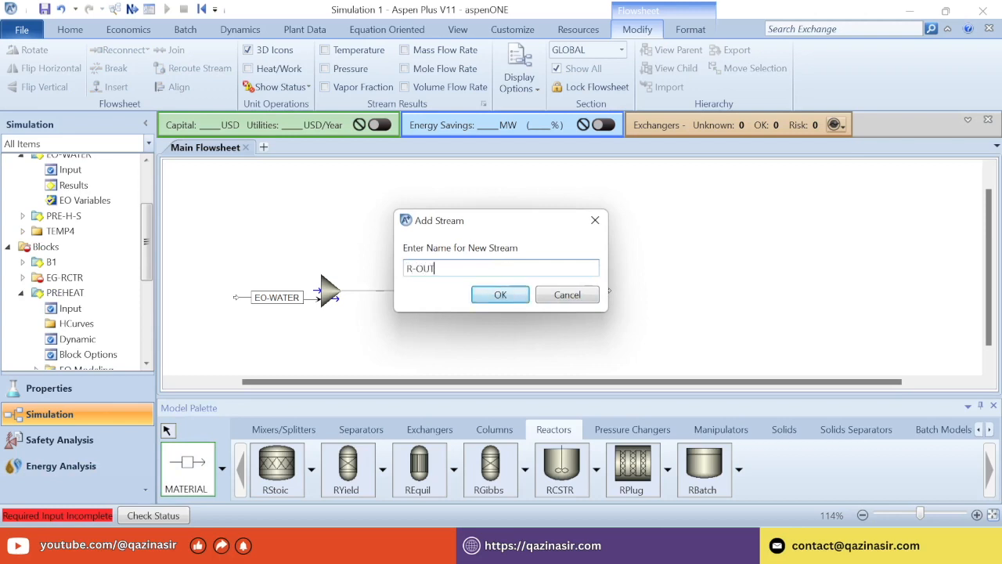
pyautogui.press('Return')
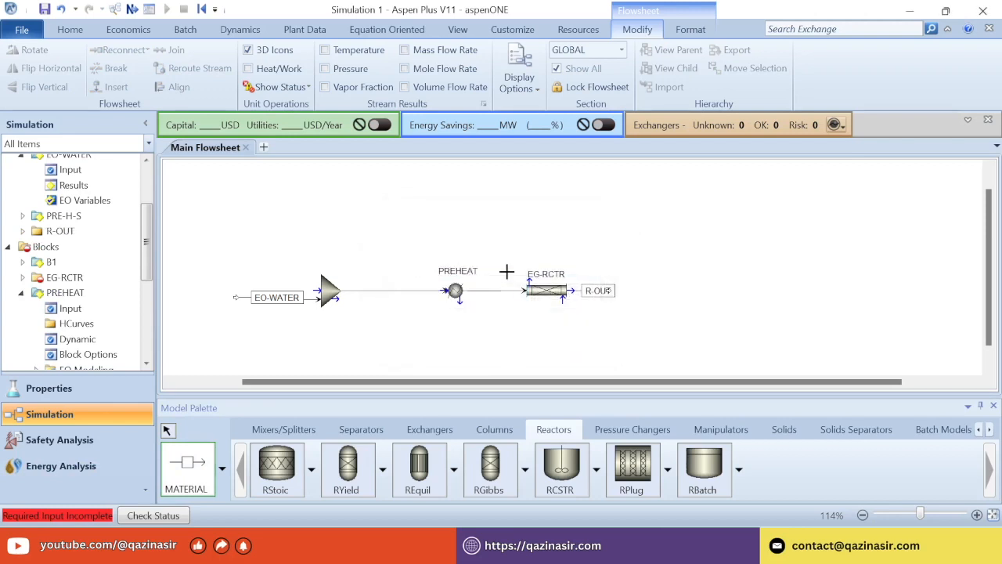
pyautogui.click(167, 433)
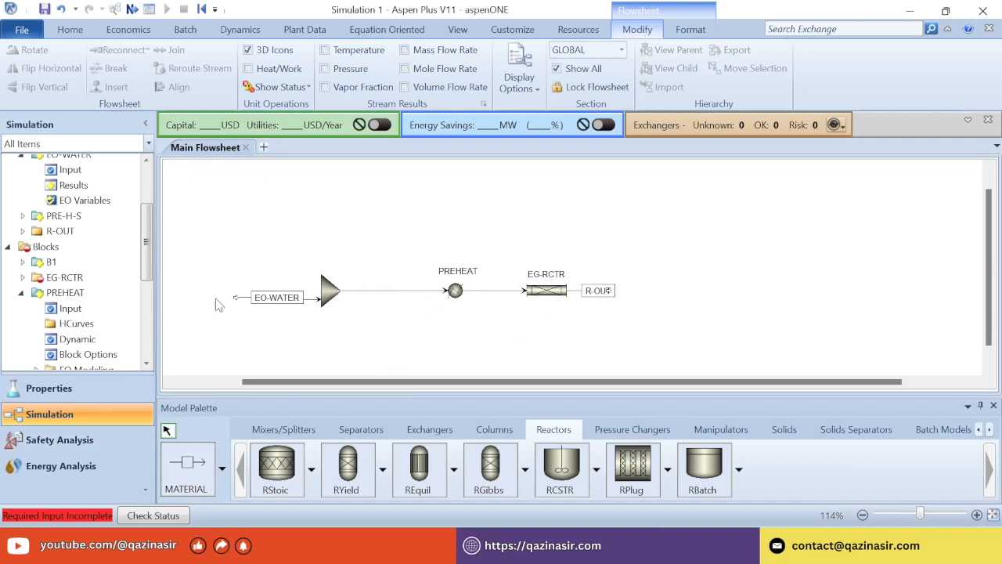
# Create a new reaction set of type GENERAL in the simulation's Reactions folder.
pyautogui.moveTo(147, 235); pyautogui.dragTo(141, 312)
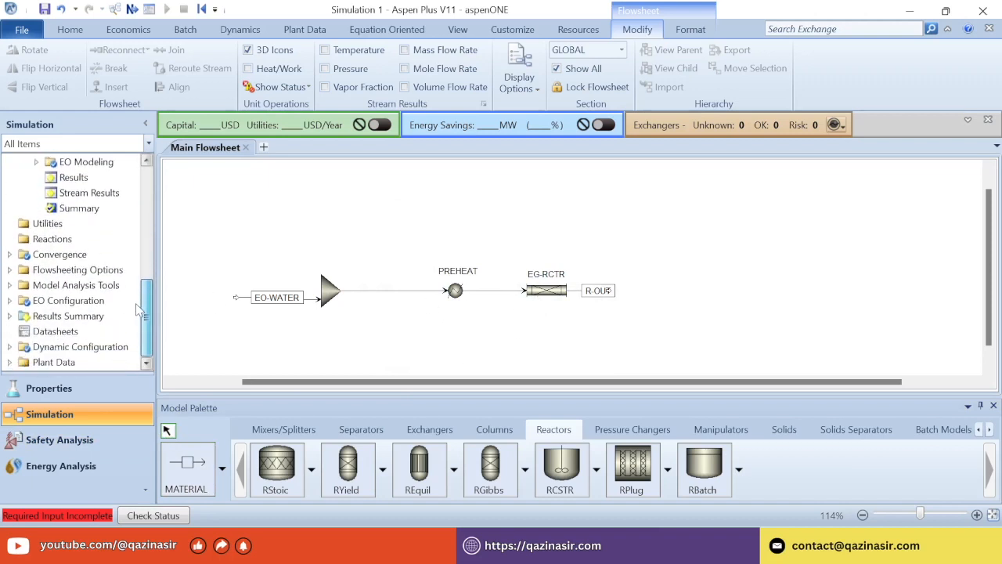
pyautogui.click(36, 245)
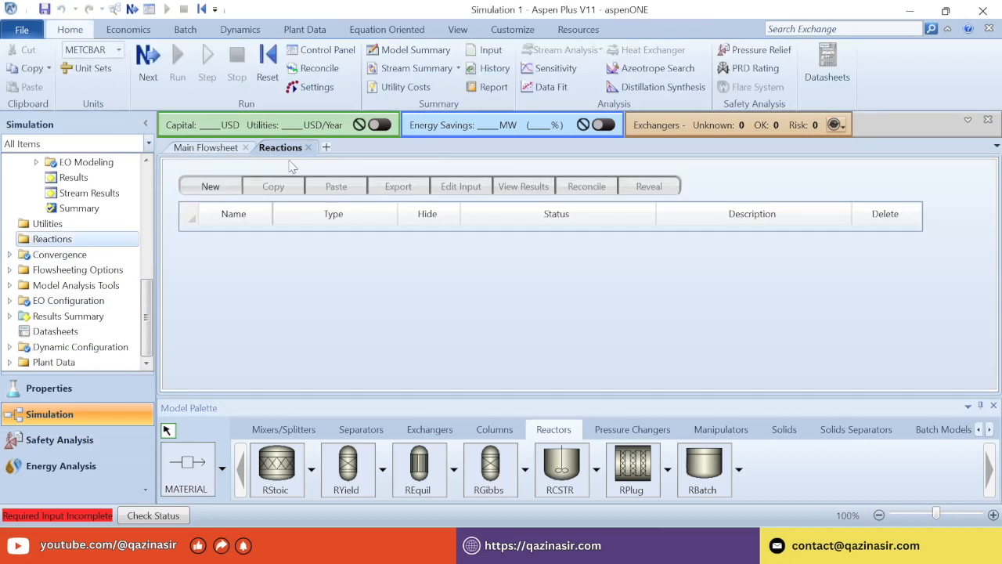
pyautogui.click(208, 186)
pyautogui.click(540, 290)
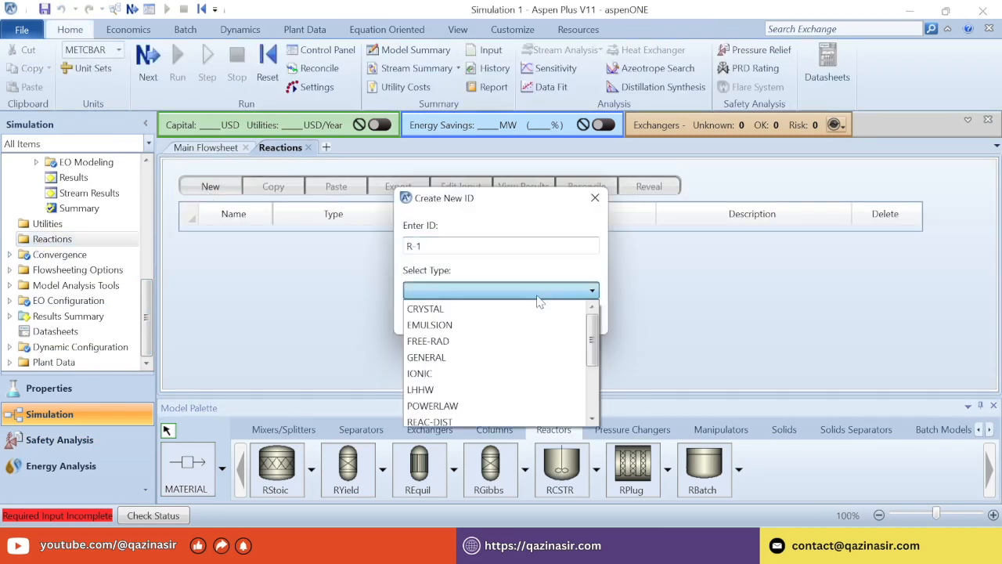
pyautogui.click(452, 354)
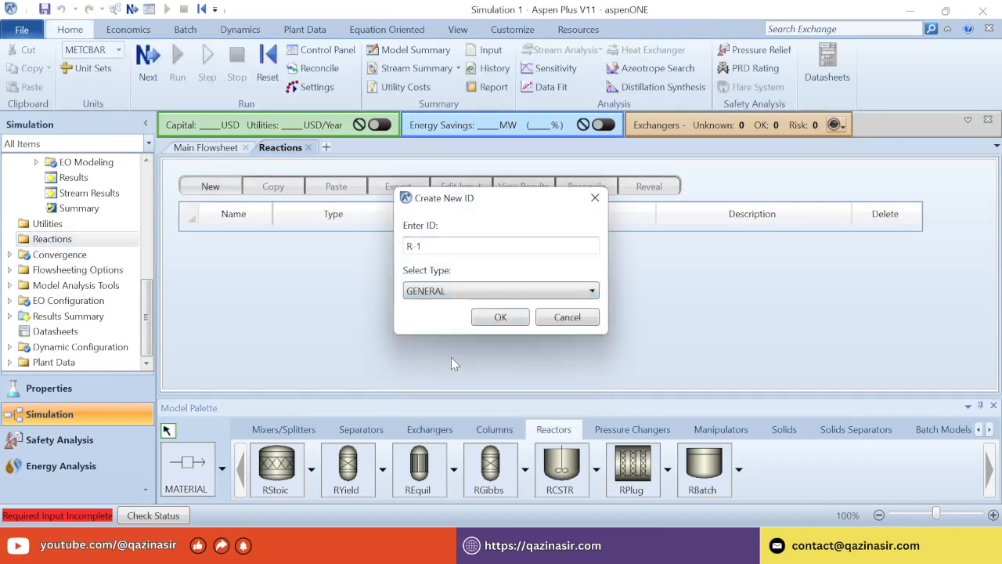
pyautogui.click(488, 318)
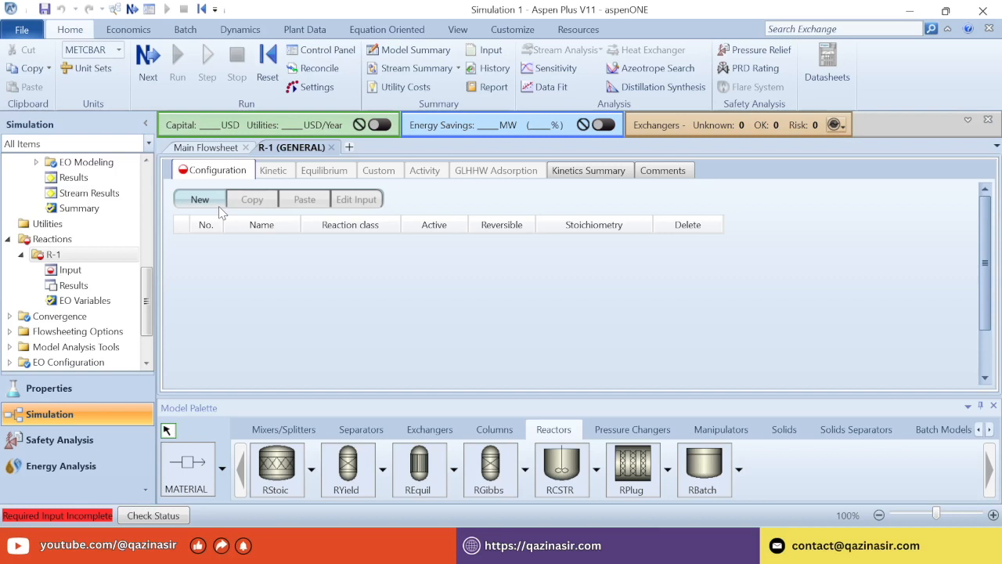
# Add a reaction named MEG to the set, with H2O and EO as reactants and MEG as product.
pyautogui.click(201, 200)
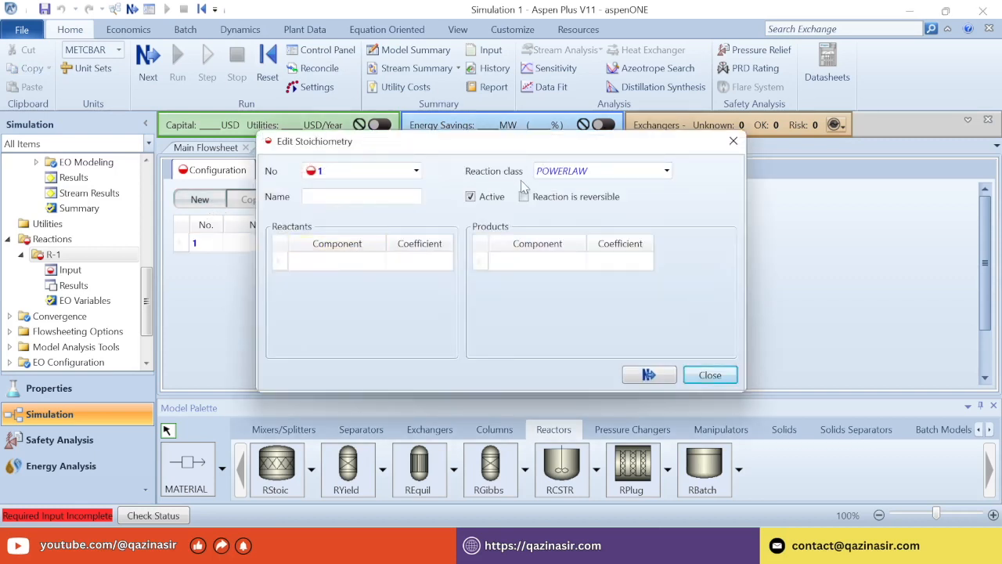
pyautogui.click(397, 202)
pyautogui.write('MI')
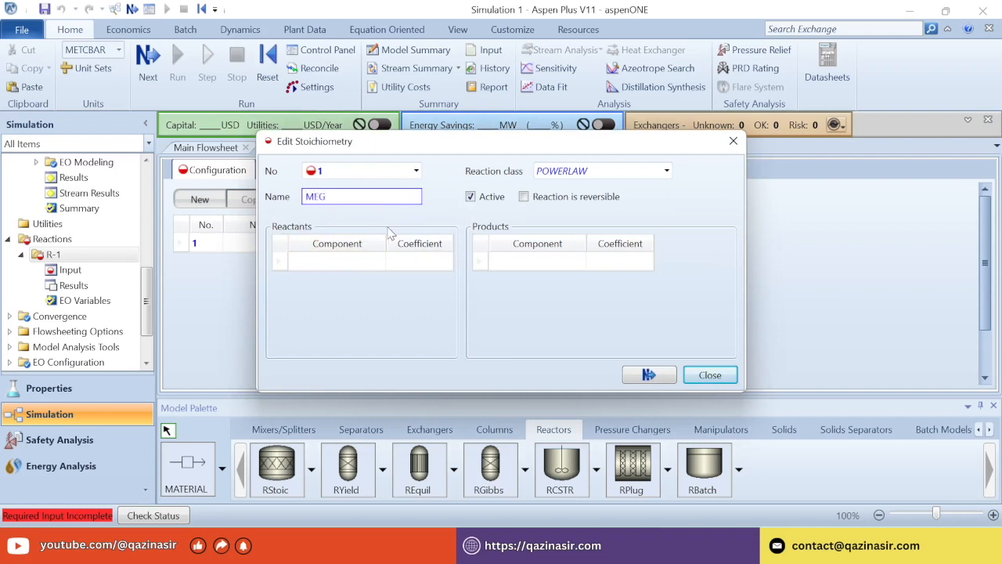
pyautogui.moveTo(381, 264)
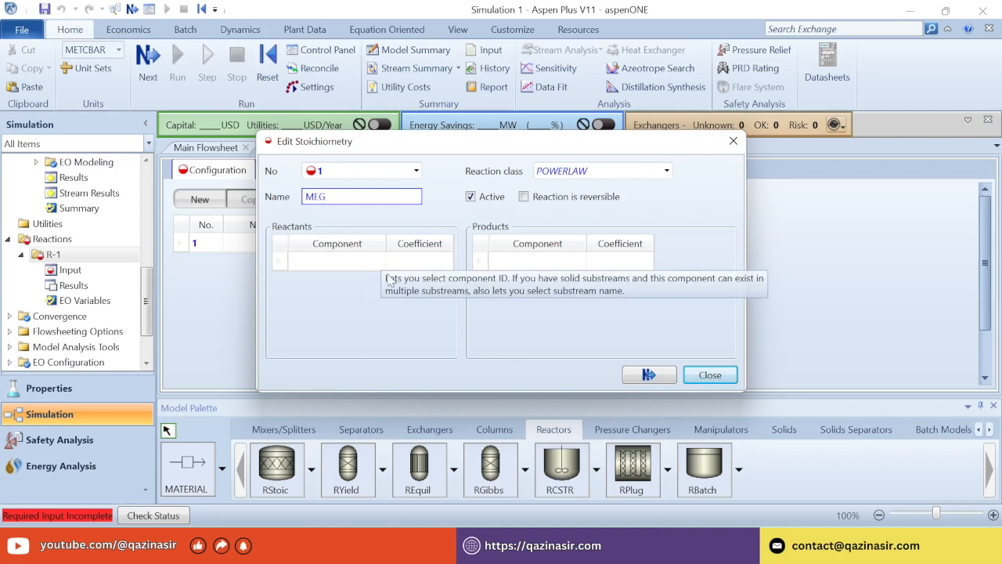
pyautogui.click(380, 263)
pyautogui.click(313, 294)
pyautogui.click(379, 280)
pyautogui.click(309, 376)
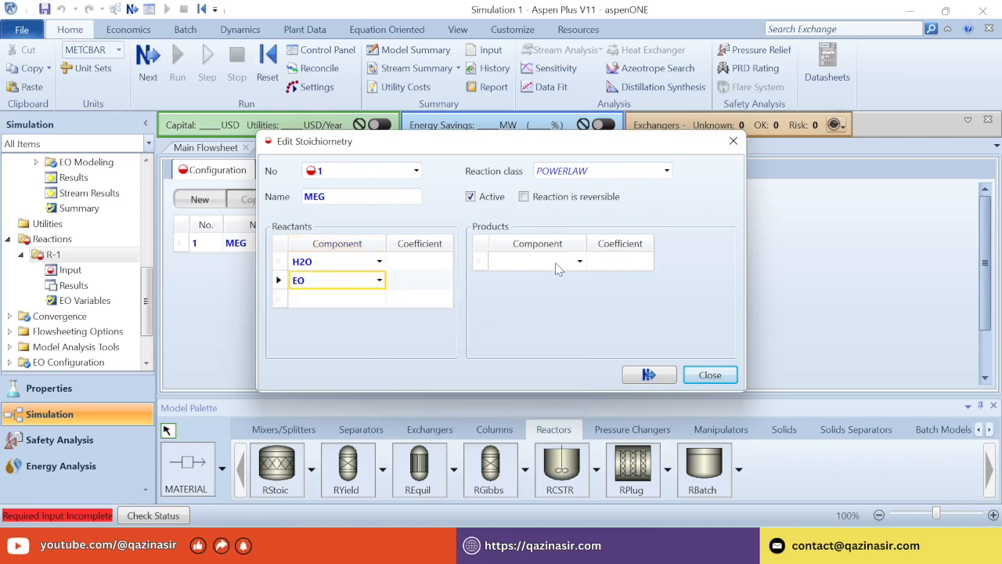
pyautogui.click(579, 261)
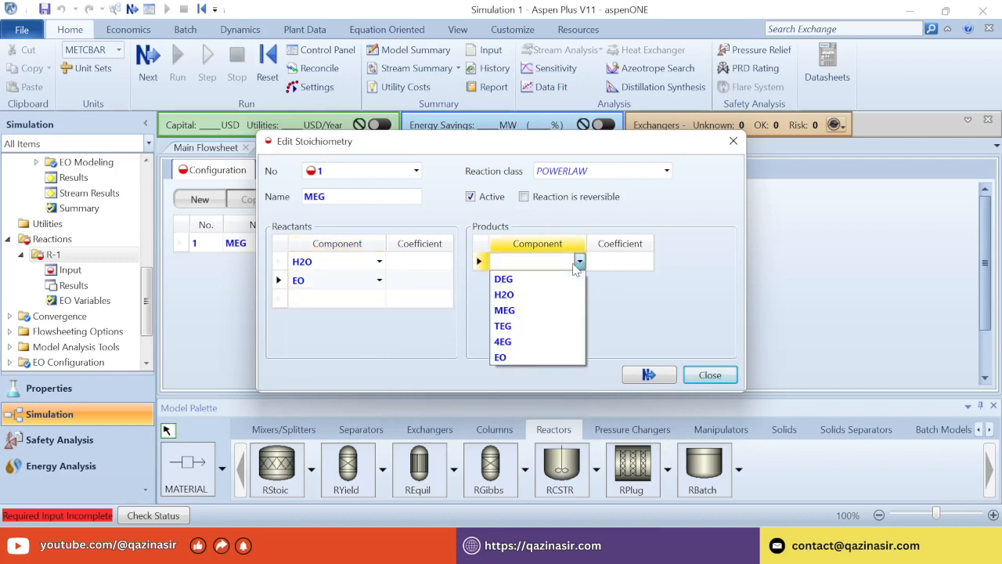
pyautogui.click(523, 311)
# Set the MEG reaction's stoichiometric coefficients to -1 for H2O, -1 for EO and 1 for MEG.
pyautogui.click(429, 263)
pyautogui.write('-1')
pyautogui.click(433, 283)
pyautogui.write('-1')
pyautogui.click(638, 263)
pyautogui.write('1')
pyautogui.press('Return')
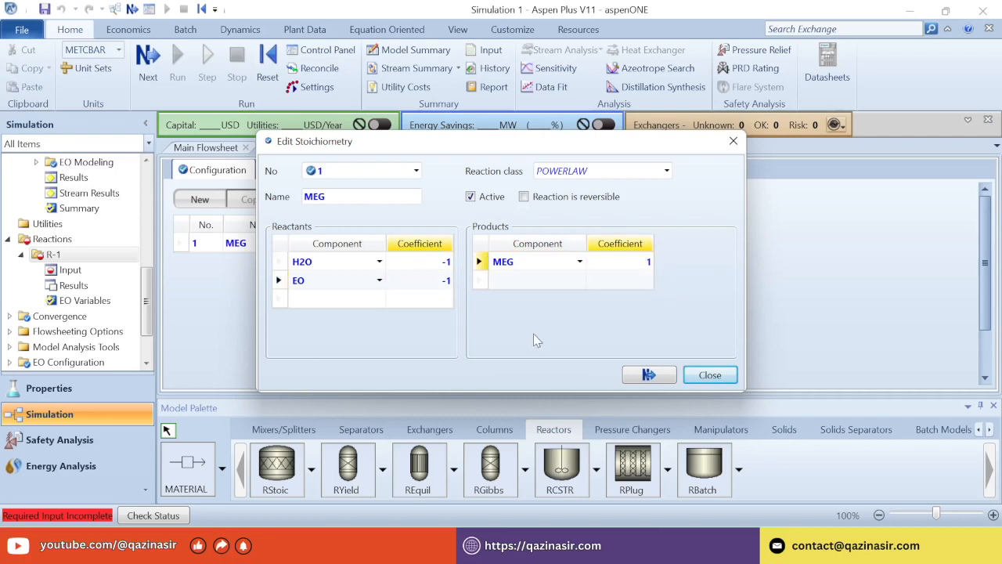
# Add a second reaction named DEG, with MEG and EO as reactants and DEG as product.
pyautogui.click(648, 376)
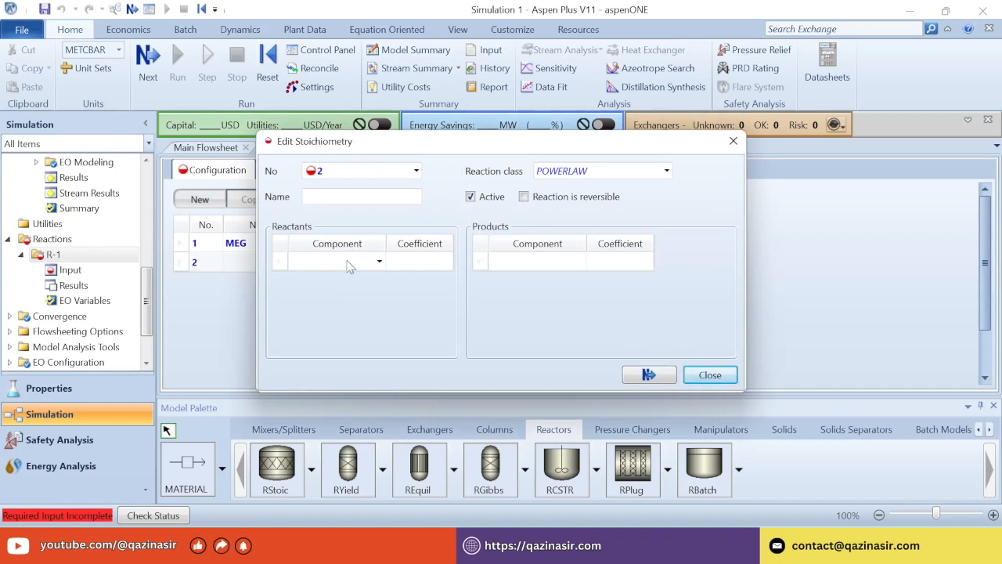
pyautogui.click(384, 200)
pyautogui.write('DEG')
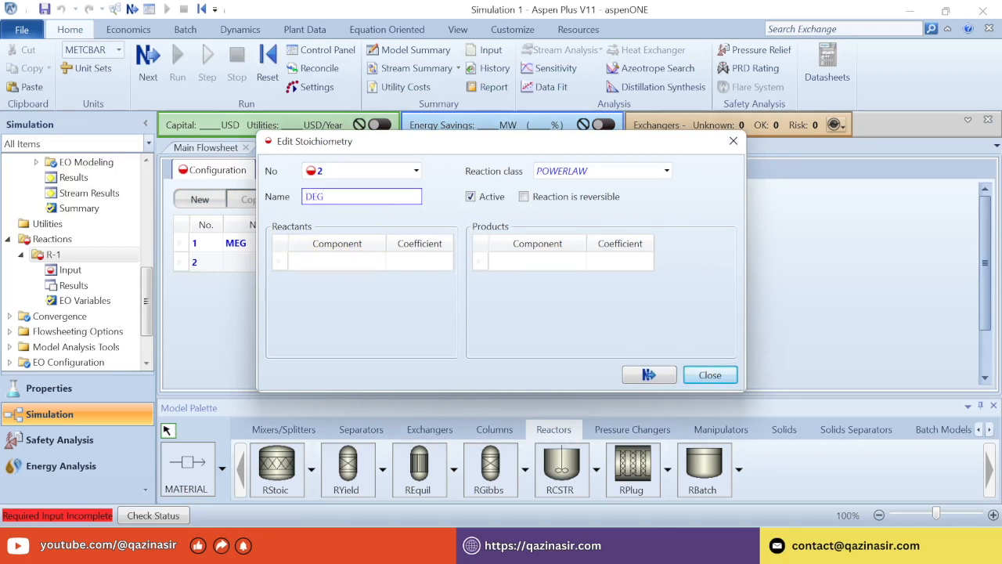
pyautogui.click(381, 262)
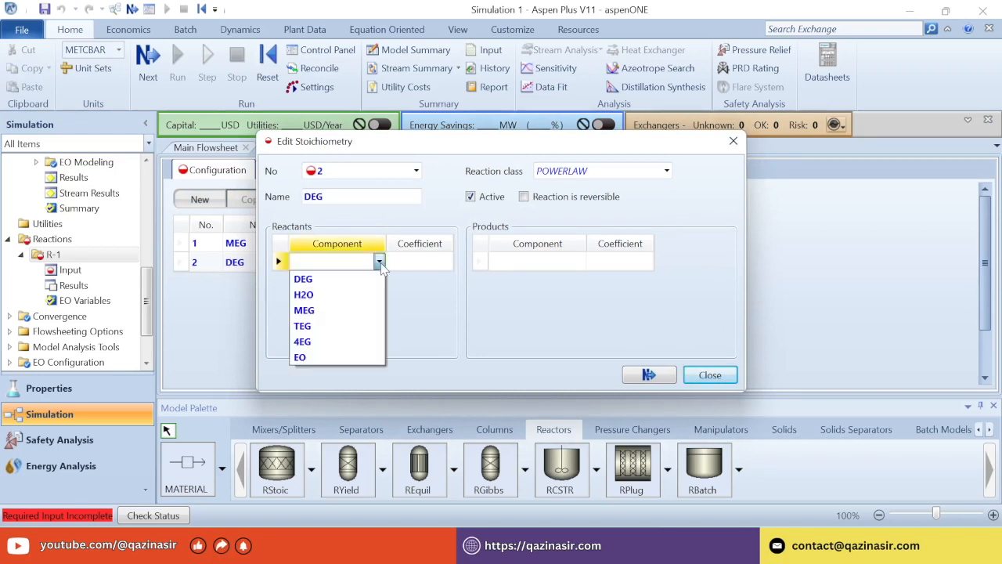
pyautogui.click(317, 311)
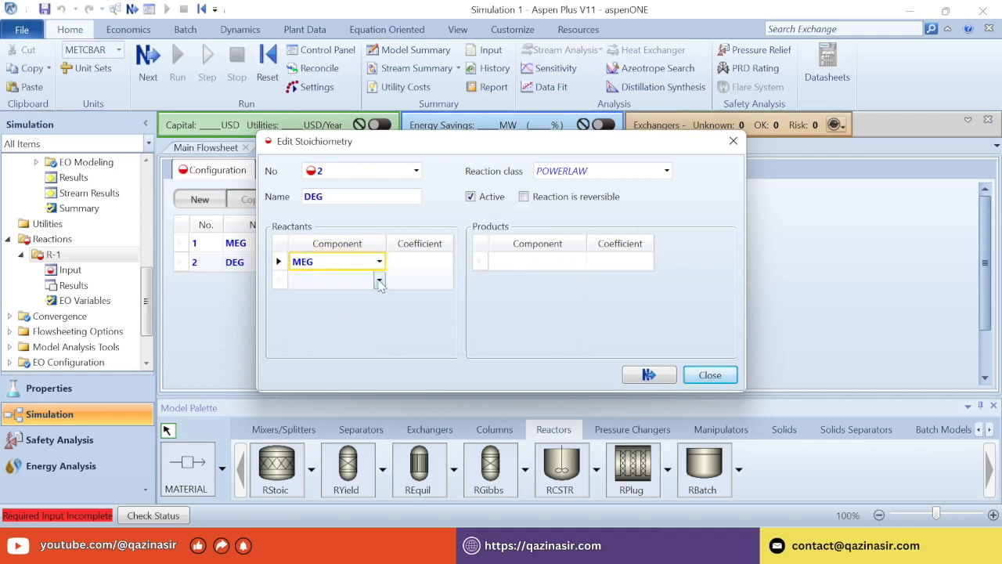
pyautogui.click(379, 280)
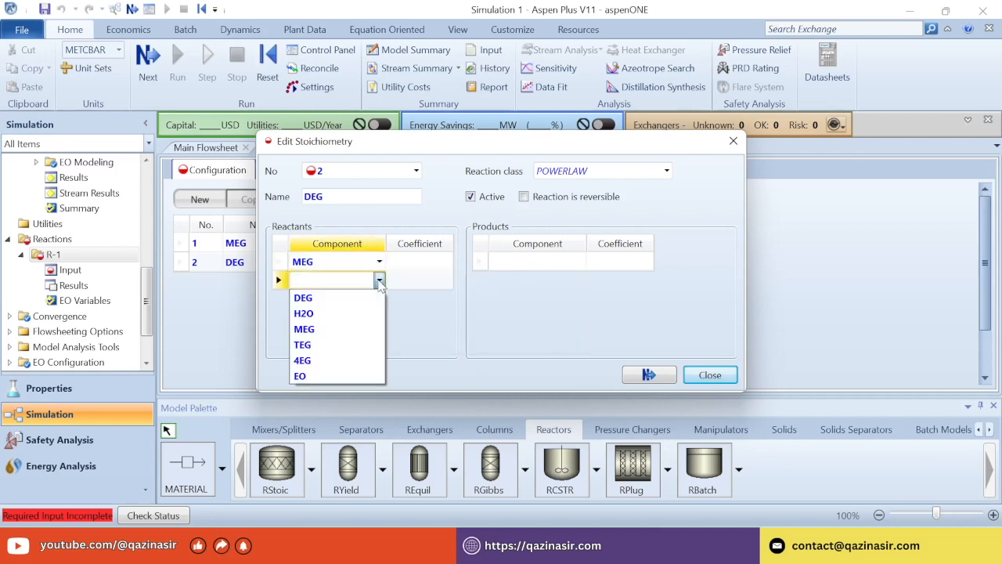
pyautogui.click(317, 375)
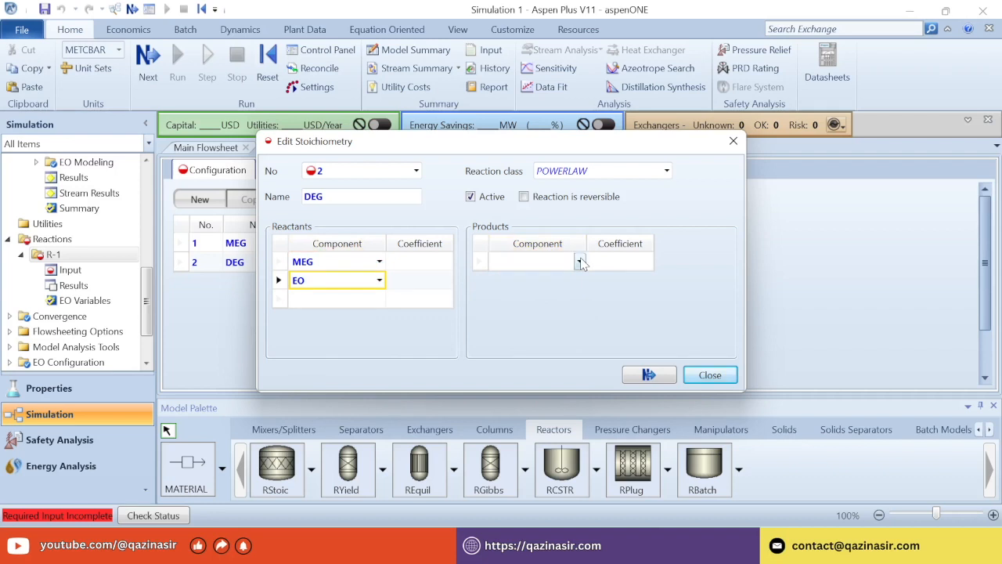
pyautogui.click(580, 261)
pyautogui.click(506, 277)
# Set the DEG reaction's coefficients to -1 for MEG, -1 for EO and 1 for DEG, and close the stoichiometry form.
pyautogui.click(439, 267)
pyautogui.write('-1')
pyautogui.click(443, 281)
pyautogui.write('1')
pyautogui.click(613, 268)
pyautogui.write('1')
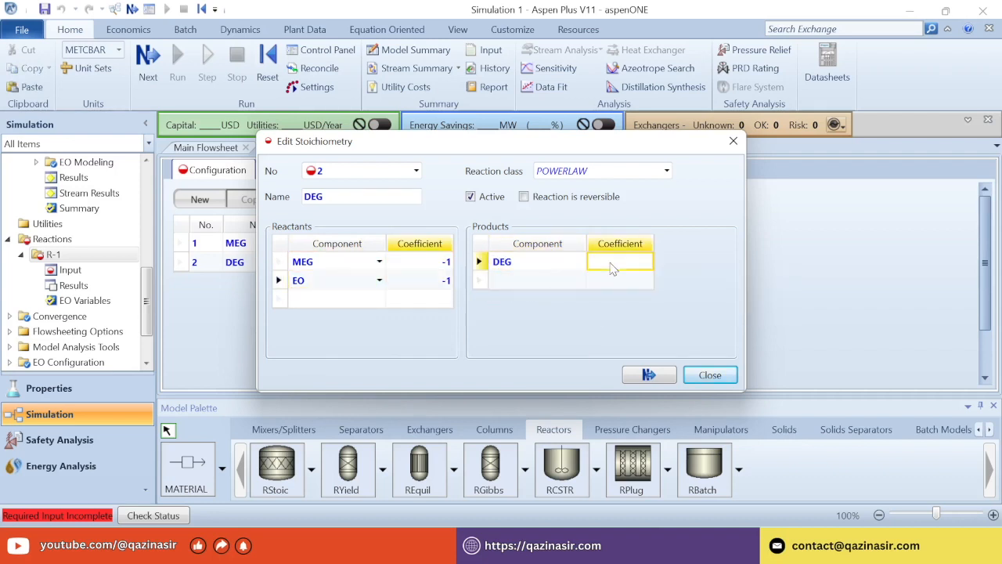
pyautogui.click(647, 376)
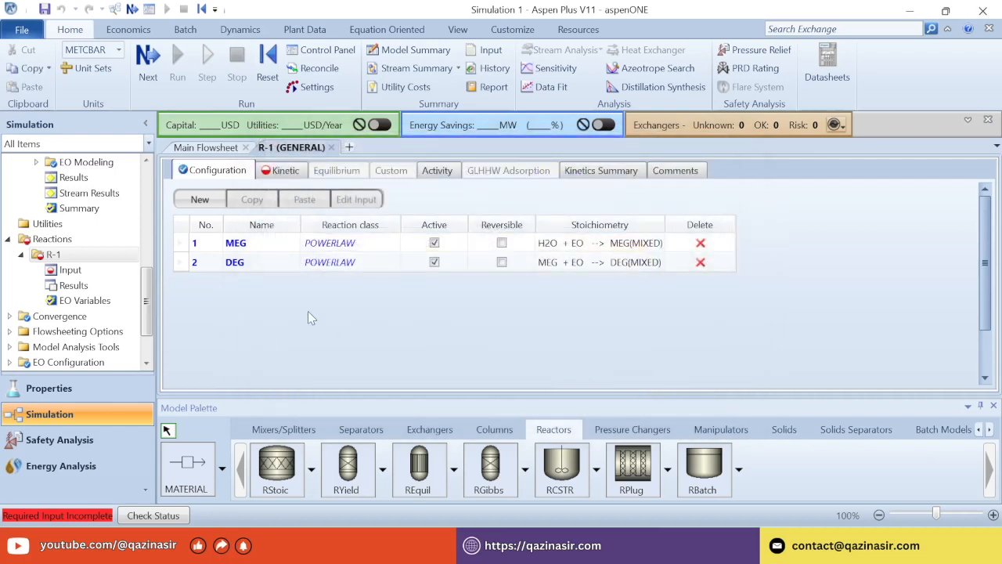
# Add a third reaction named TEG, with DEG and EO as reactants and TEG as product.
pyautogui.click(200, 200)
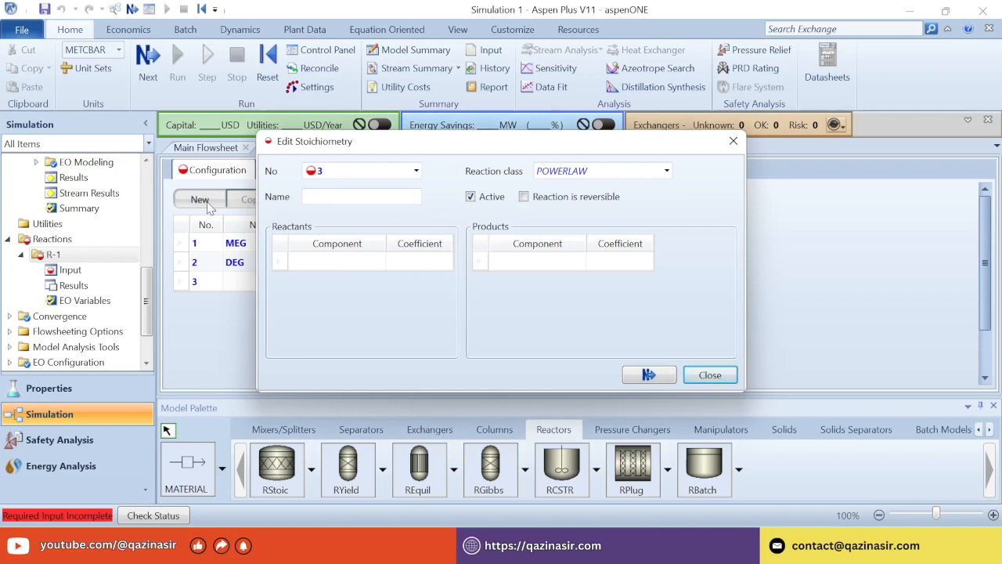
pyautogui.click(387, 200)
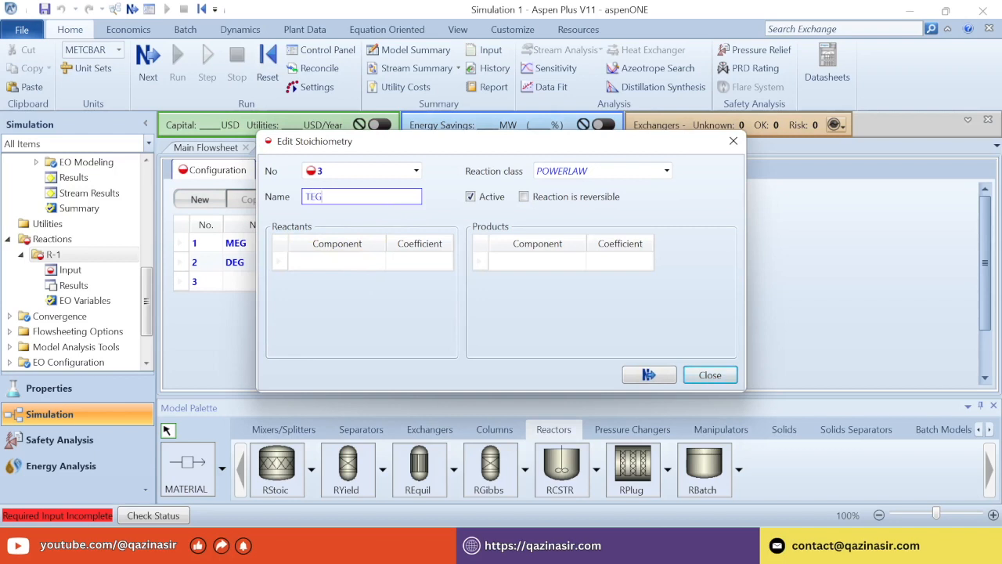
pyautogui.write('TEG')
pyautogui.click(380, 261)
pyautogui.click(380, 261)
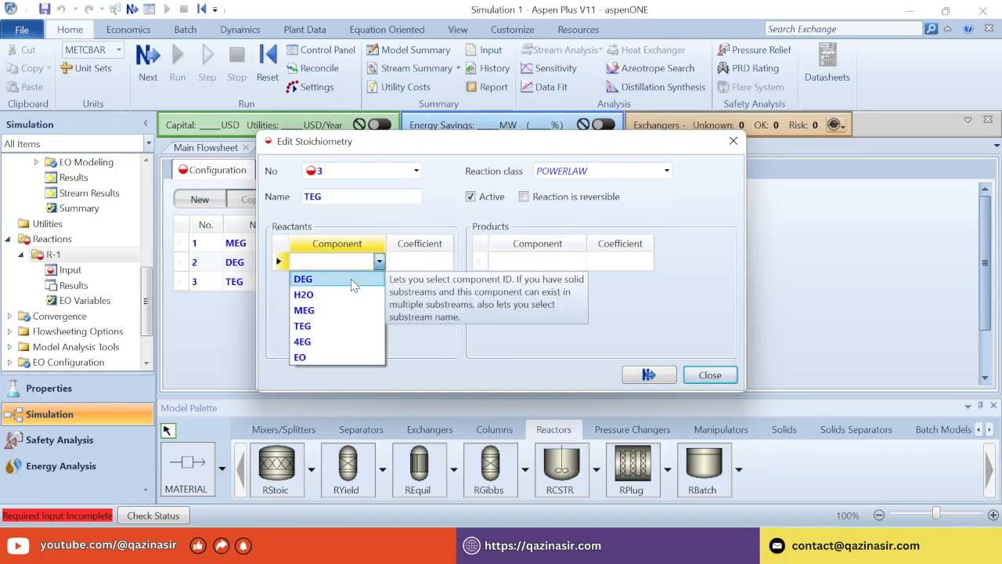
pyautogui.click(383, 280)
pyautogui.click(382, 282)
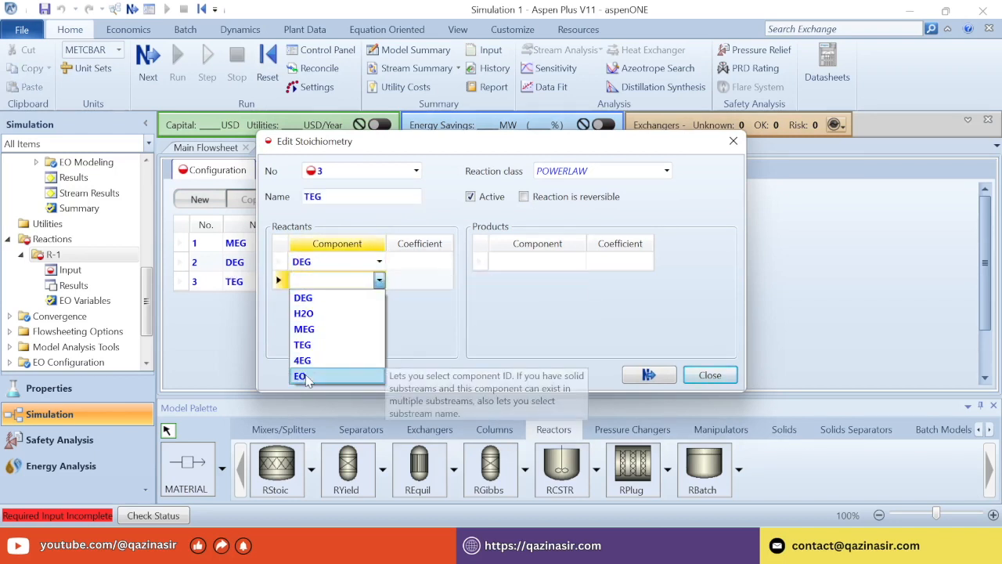
pyautogui.click(306, 377)
pyautogui.click(579, 261)
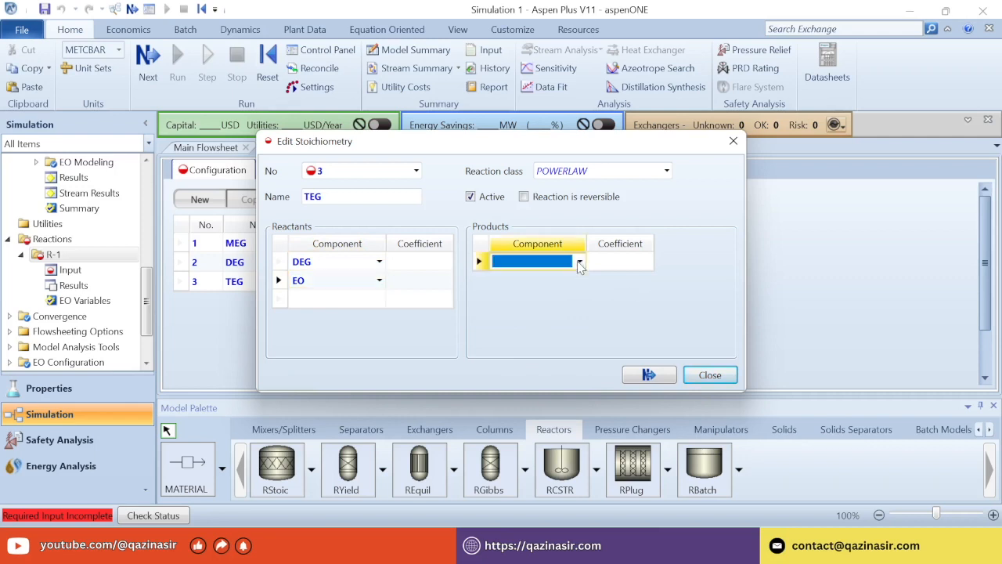
pyautogui.click(579, 262)
pyautogui.click(507, 326)
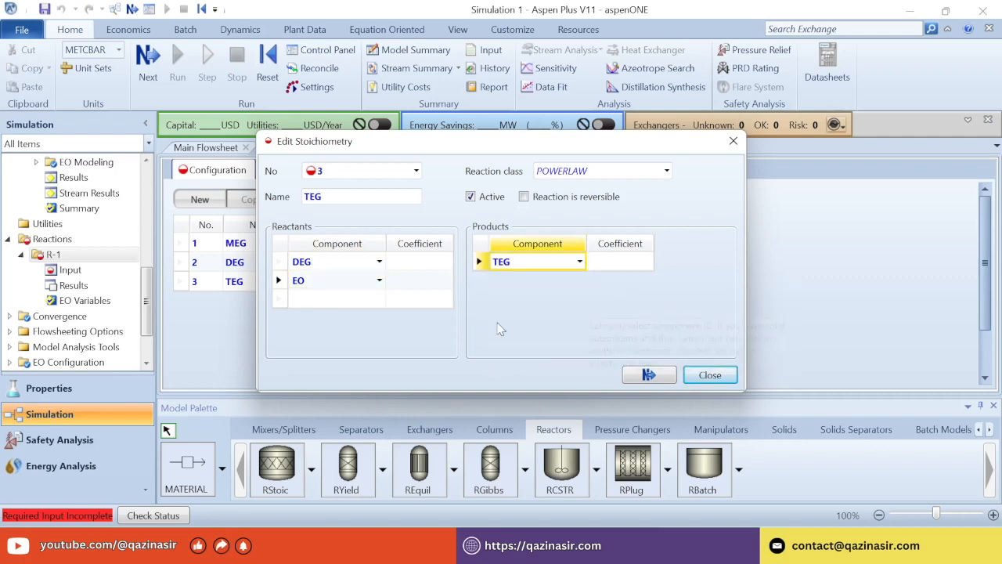
# Set the TEG reaction's coefficients to -1 for DEG, -1 for EO and 1 for TEG, and close the stoichiometry form.
pyautogui.click(425, 266)
pyautogui.write('-1')
pyautogui.click(432, 282)
pyautogui.write('-1')
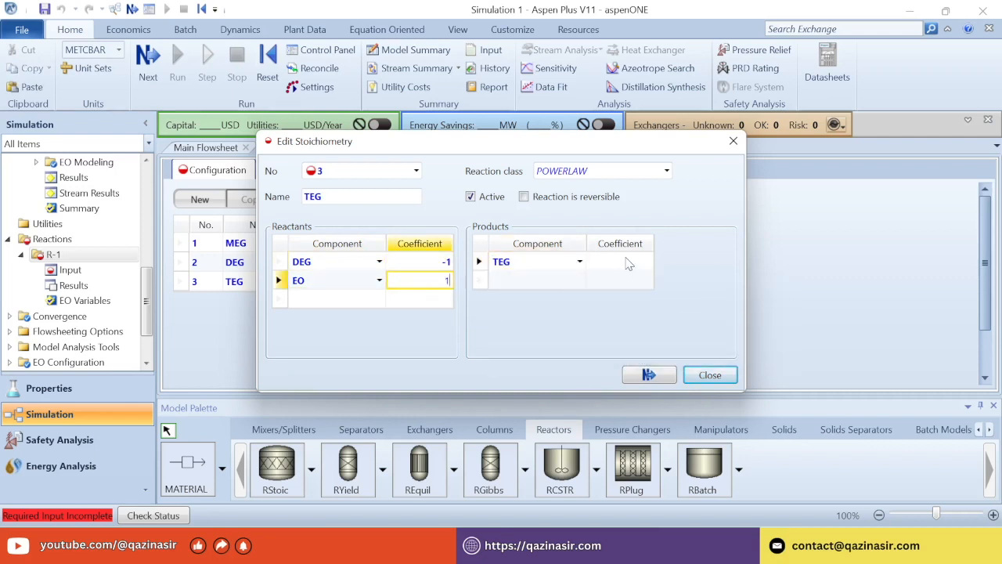
pyautogui.click(623, 266)
pyautogui.write('1')
pyautogui.press('Return')
pyautogui.click(649, 374)
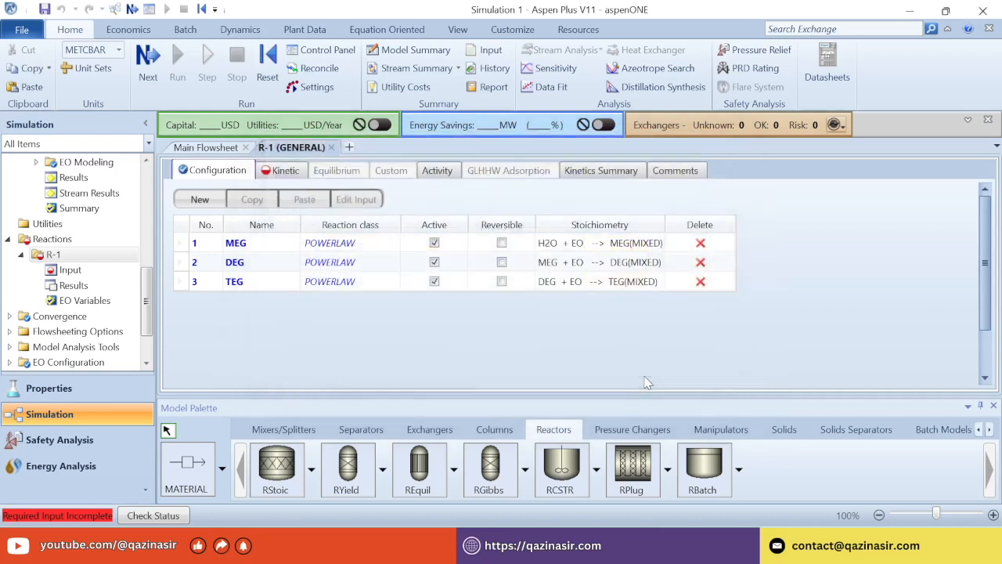
# Add a fourth reaction named 4EG, with TEG and EO as reactants and 4EG as product.
pyautogui.click(206, 202)
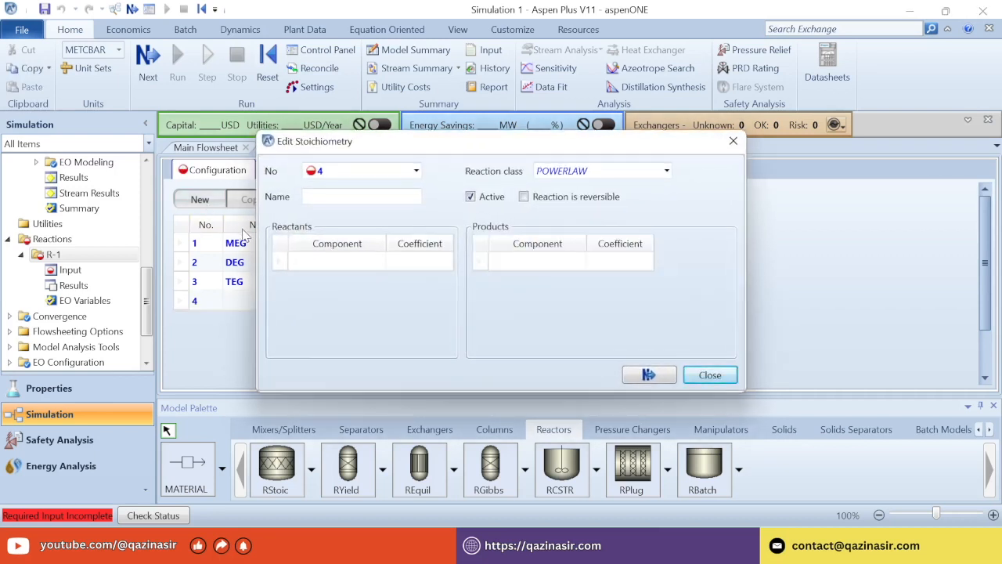
pyautogui.click(397, 202)
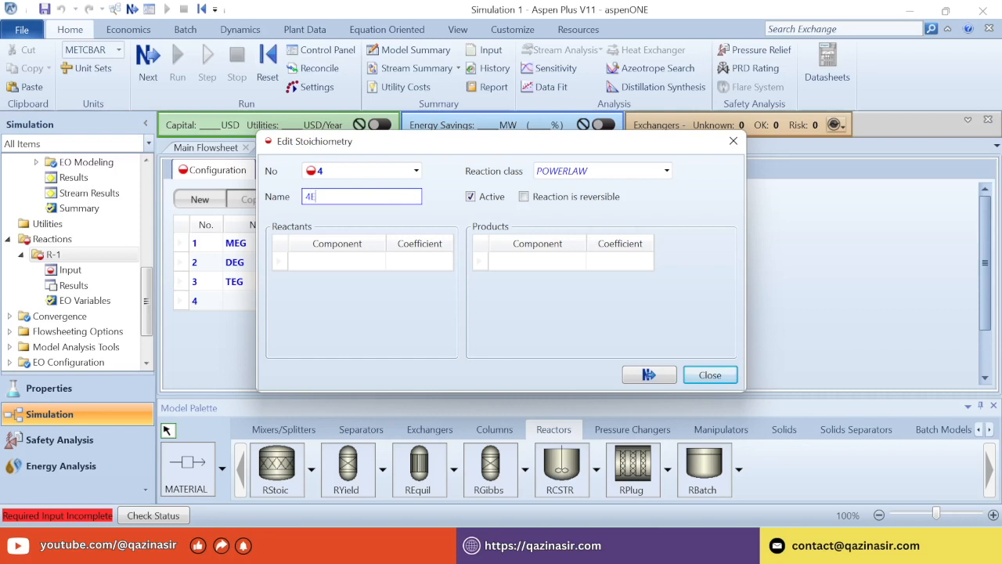
pyautogui.write('4EG')
pyautogui.click(379, 262)
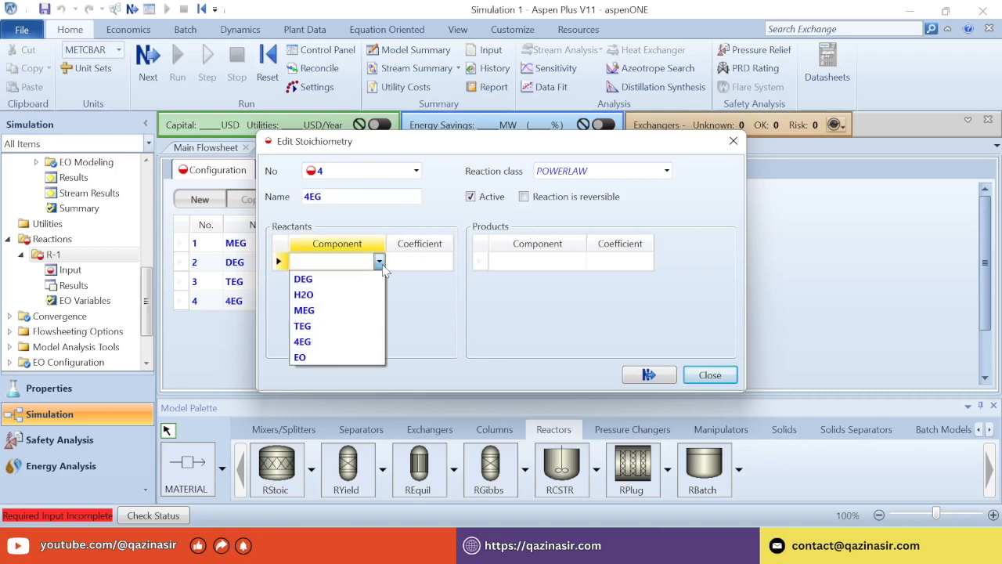
pyautogui.click(321, 326)
pyautogui.click(379, 280)
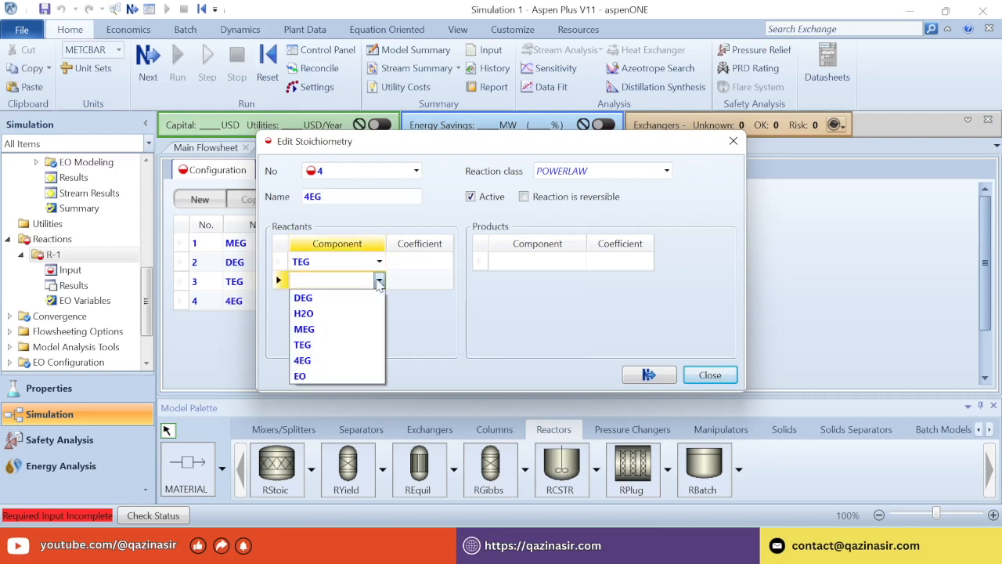
pyautogui.click(317, 372)
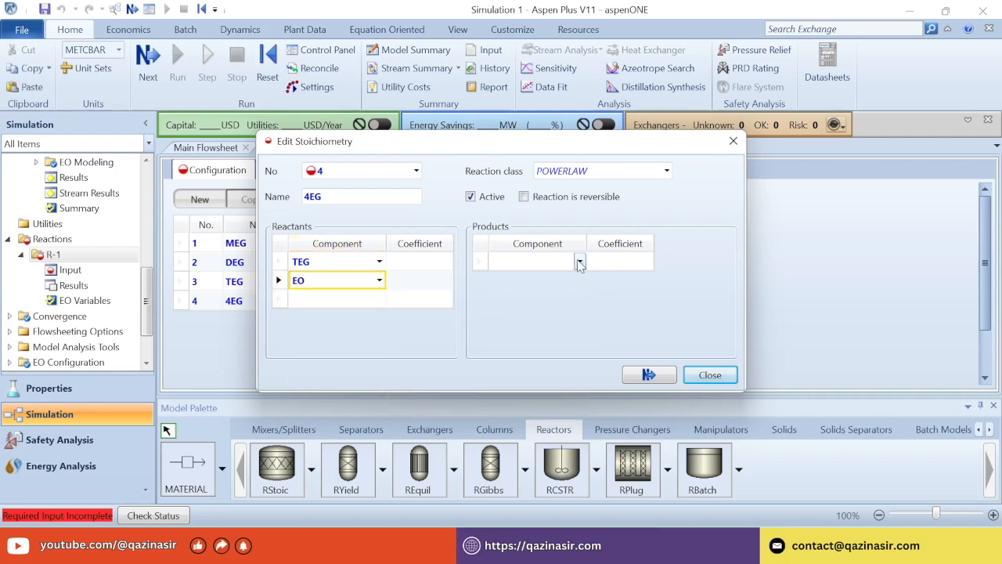
pyautogui.click(580, 266)
pyautogui.click(509, 348)
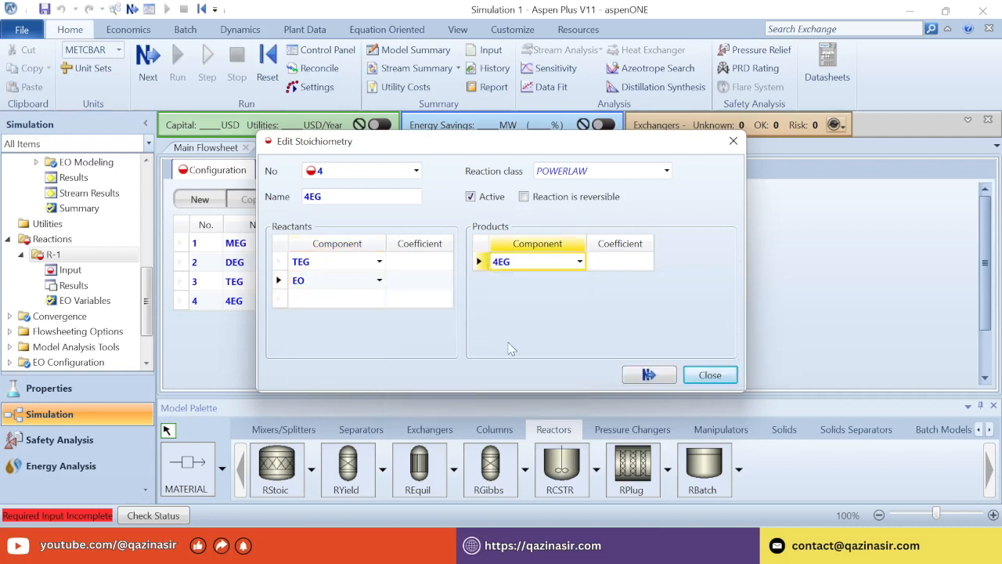
# Set the 4EG reaction's coefficients to -1 for TEG, -1 for EO and 1 for 4EG, and close the stoichiometry form.
pyautogui.click(423, 261)
pyautogui.write('-1')
pyautogui.click(430, 280)
pyautogui.write('-1')
pyautogui.click(620, 261)
pyautogui.write('1')
pyautogui.press('Return')
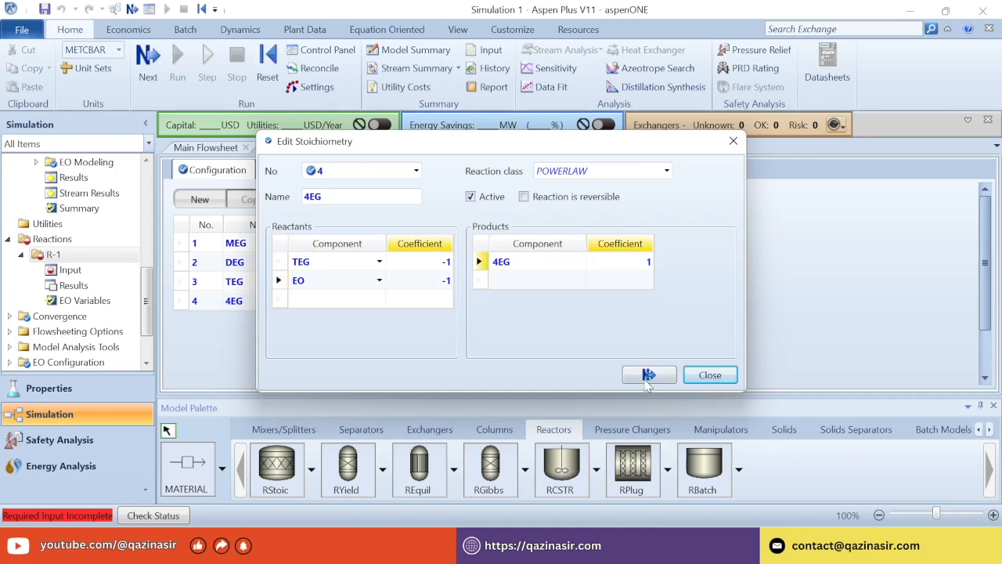
pyautogui.click(707, 377)
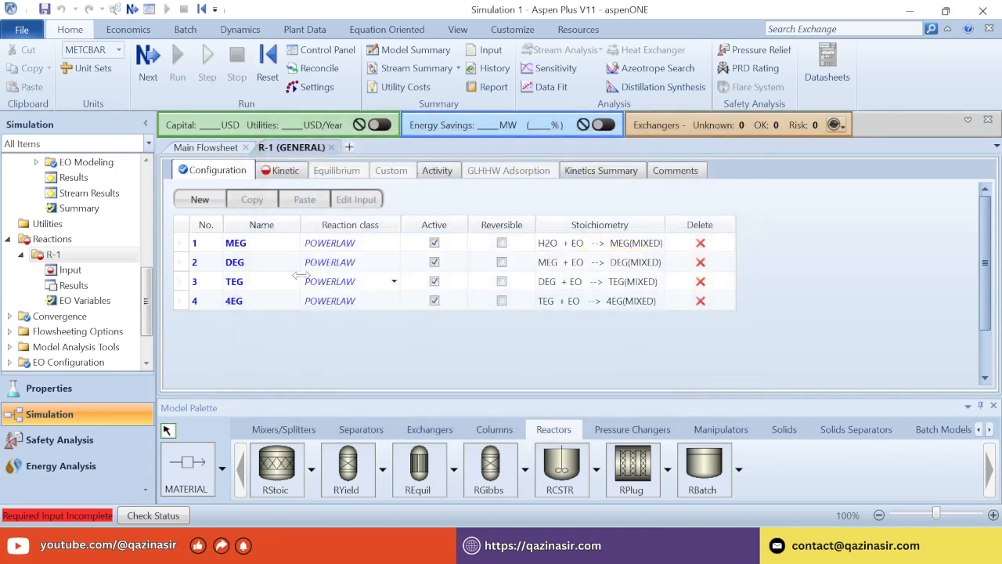
# Set the MEG reaction's kinetic factor to k 0.0004, E 18880 cal/mol and To 176.85 C.
pyautogui.click(274, 173)
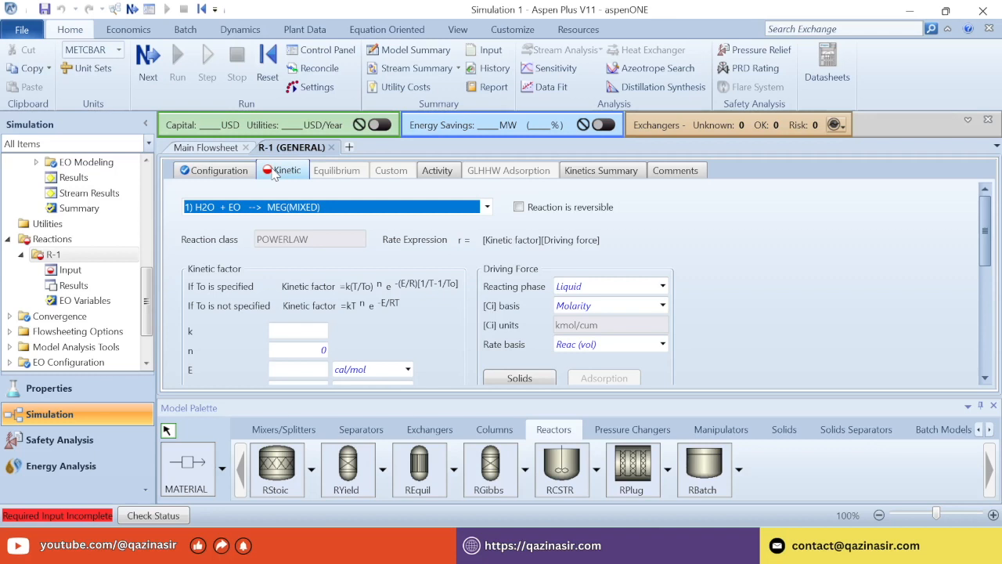
pyautogui.moveTo(985, 217); pyautogui.dragTo(985, 236)
pyautogui.click(285, 285)
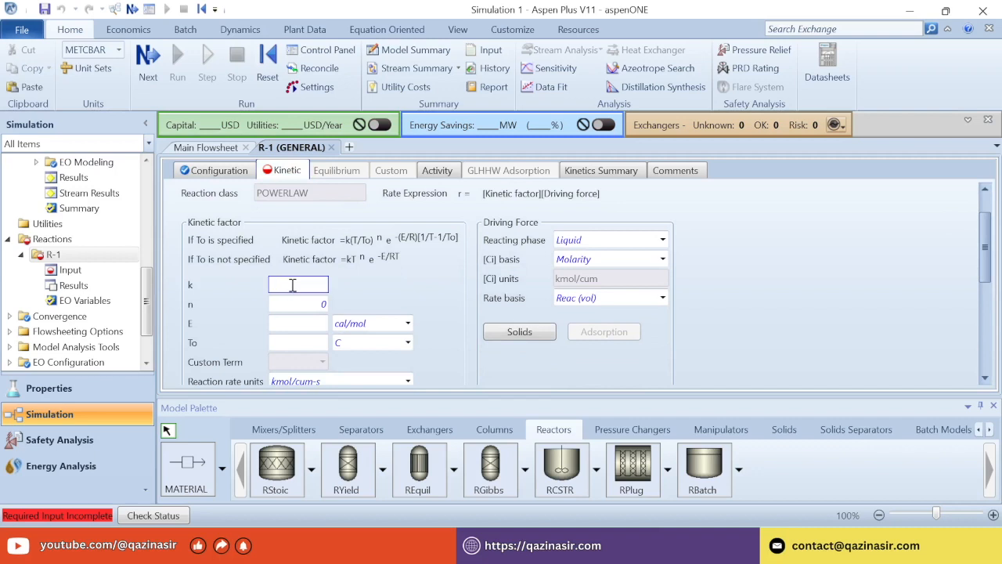
pyautogui.write('0.0004')
pyautogui.press('Return')
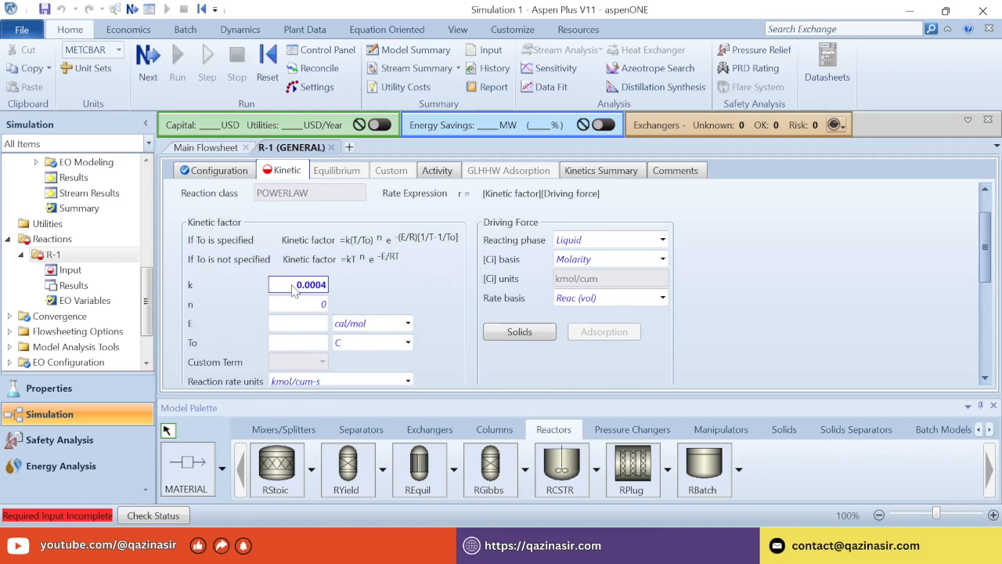
pyautogui.click(303, 323)
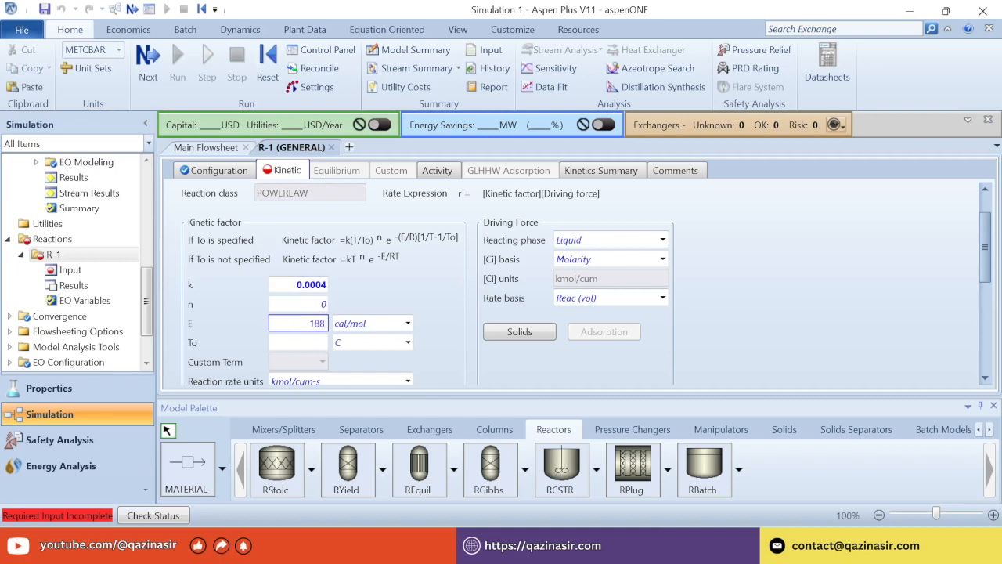
pyautogui.press('Return')
pyautogui.click(306, 349)
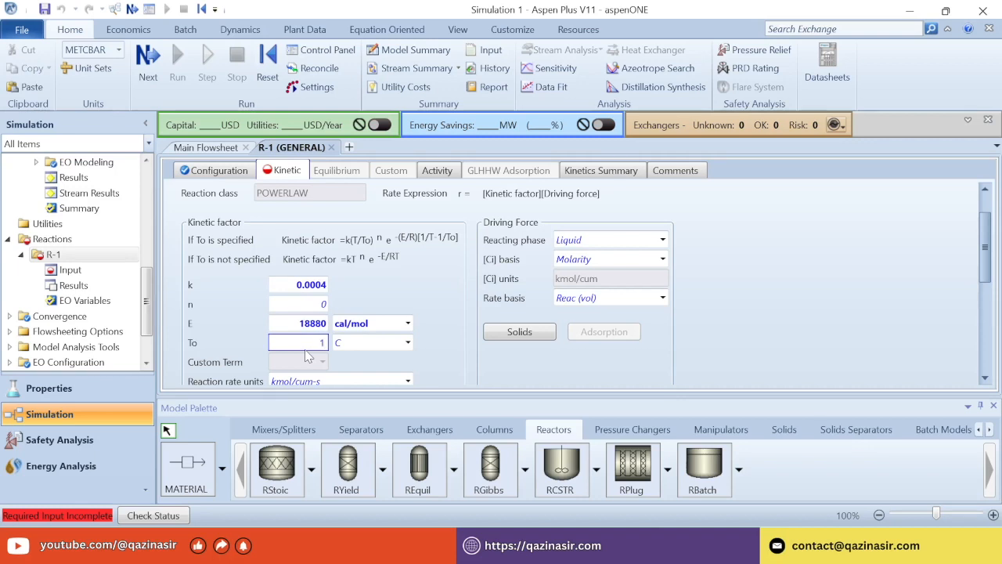
pyautogui.write('176.85')
pyautogui.press('Return')
# Set the MEG reaction's concentration exponents to 1 for both H2O and EO.
pyautogui.moveTo(987, 256); pyautogui.dragTo(986, 337)
pyautogui.click(361, 301)
pyautogui.write('1')
pyautogui.press('Return')
pyautogui.write('1')
pyautogui.press('Return')
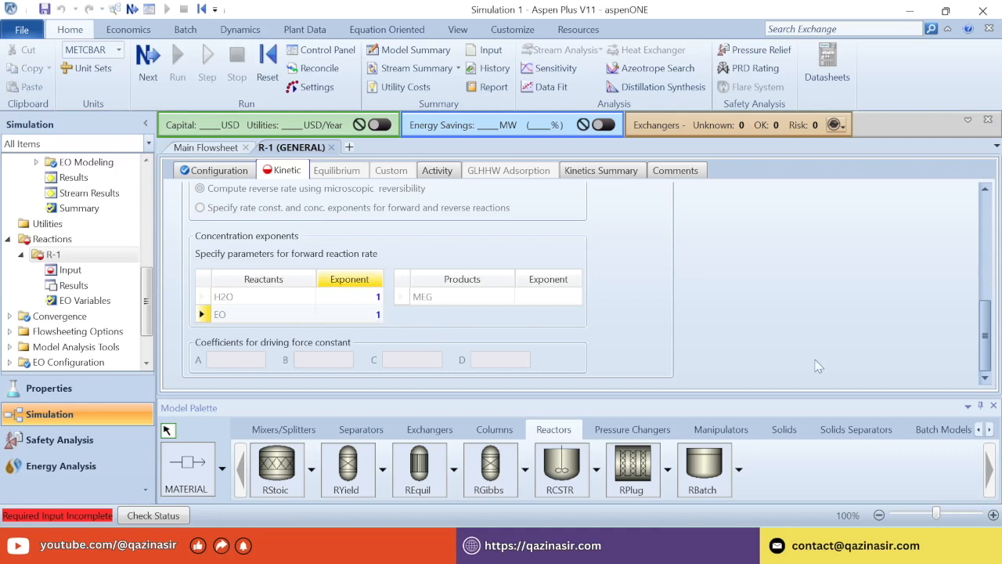
# For the DEG reaction (MEG + EO), set the kinetic factor to k 0.0004, E 18880 cal/mol and To 176.85 C.
pyautogui.moveTo(985, 335); pyautogui.dragTo(985, 231)
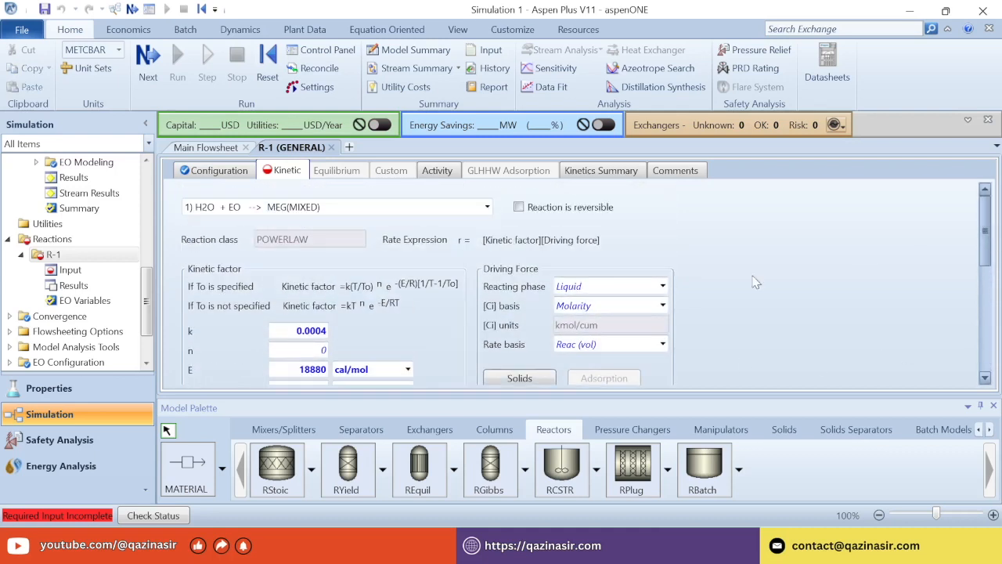
pyautogui.click(341, 214)
pyautogui.click(296, 244)
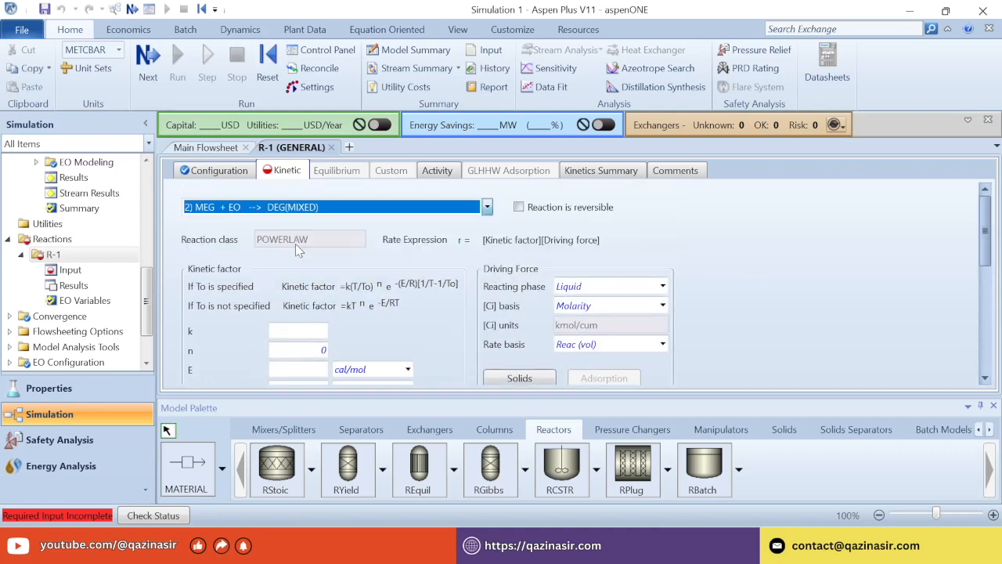
pyautogui.click(297, 331)
pyautogui.write('0.0004')
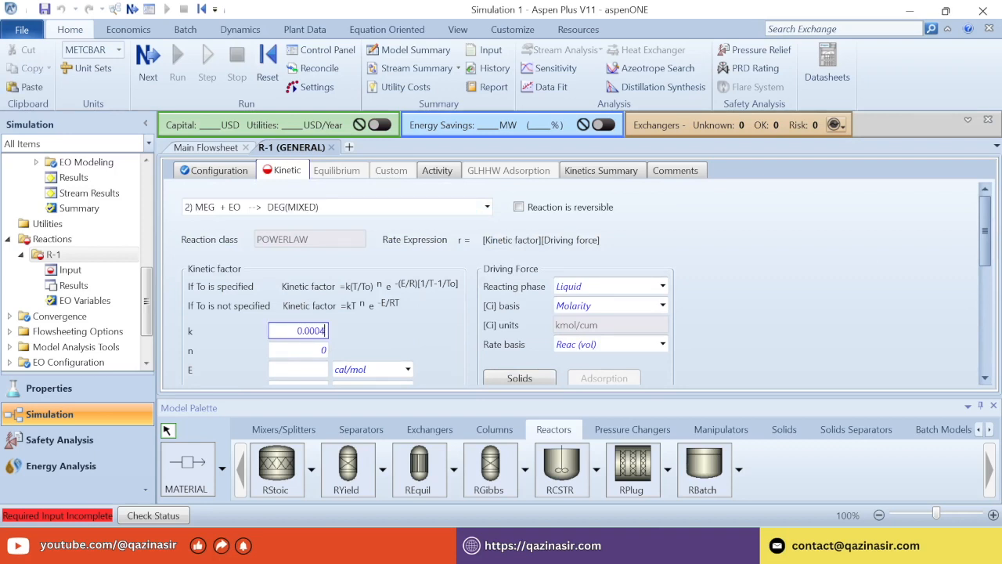
pyautogui.click(306, 368)
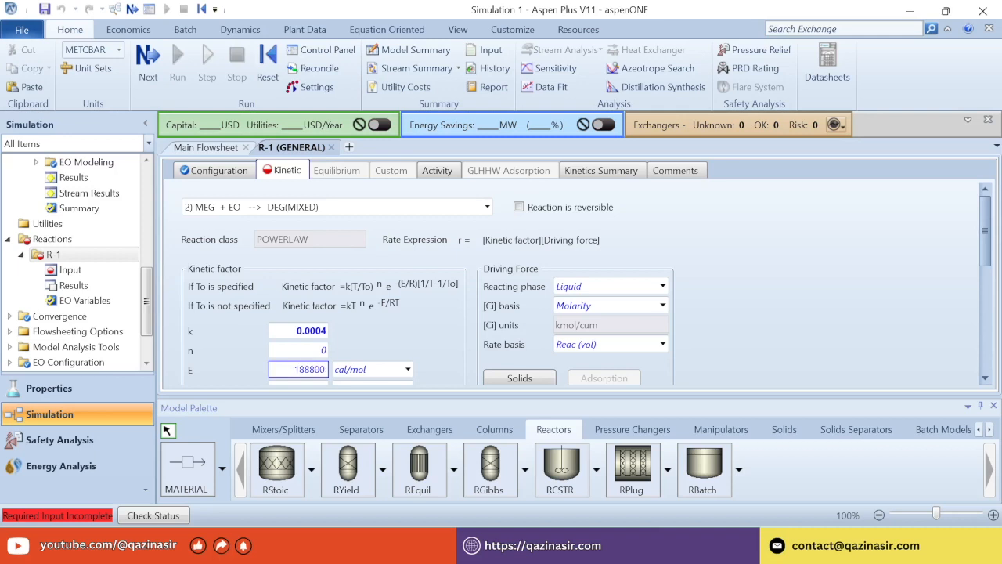
pyautogui.press('Return')
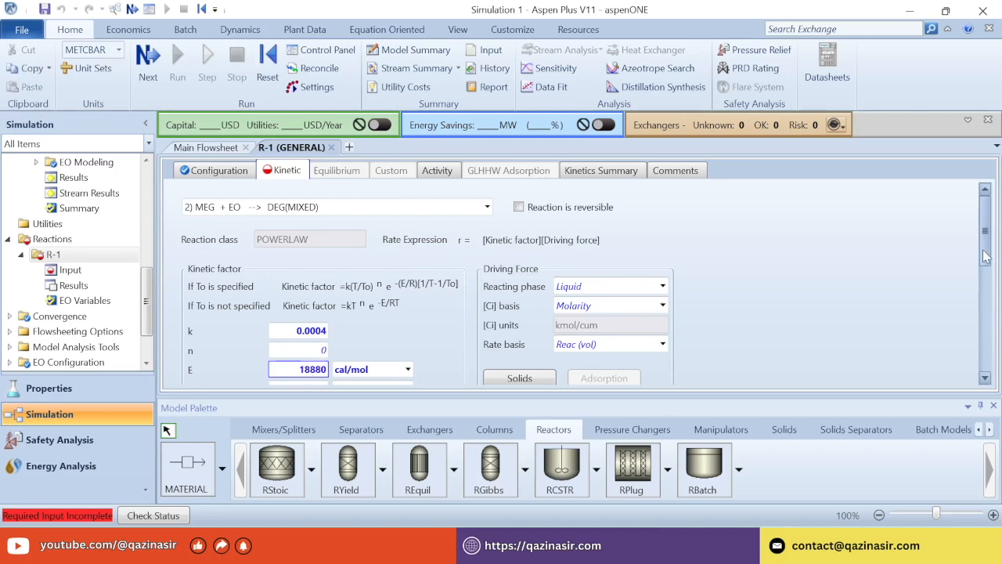
pyautogui.scroll(-2, 979, 294)
pyautogui.click(320, 260)
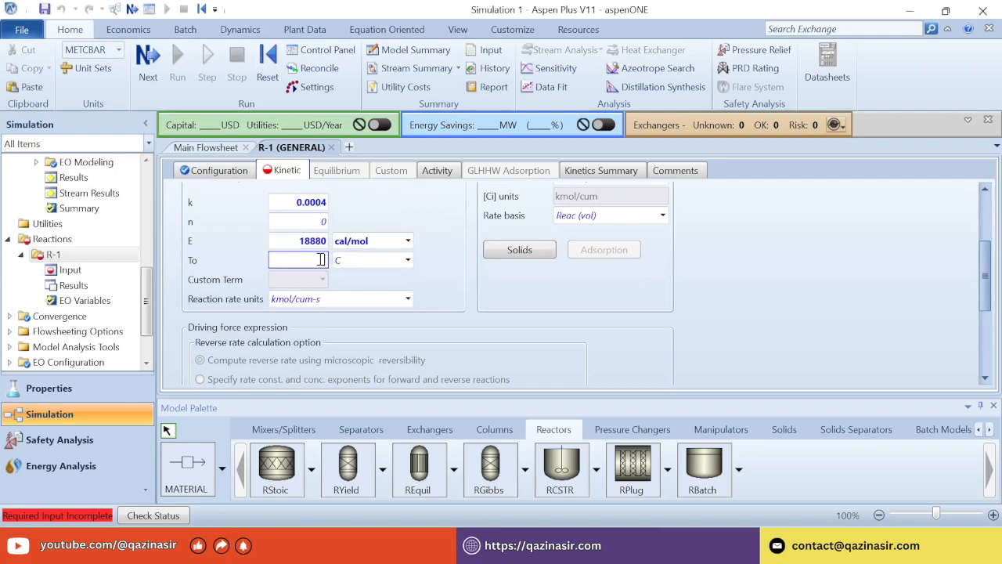
pyautogui.write('176.85')
pyautogui.press('Return')
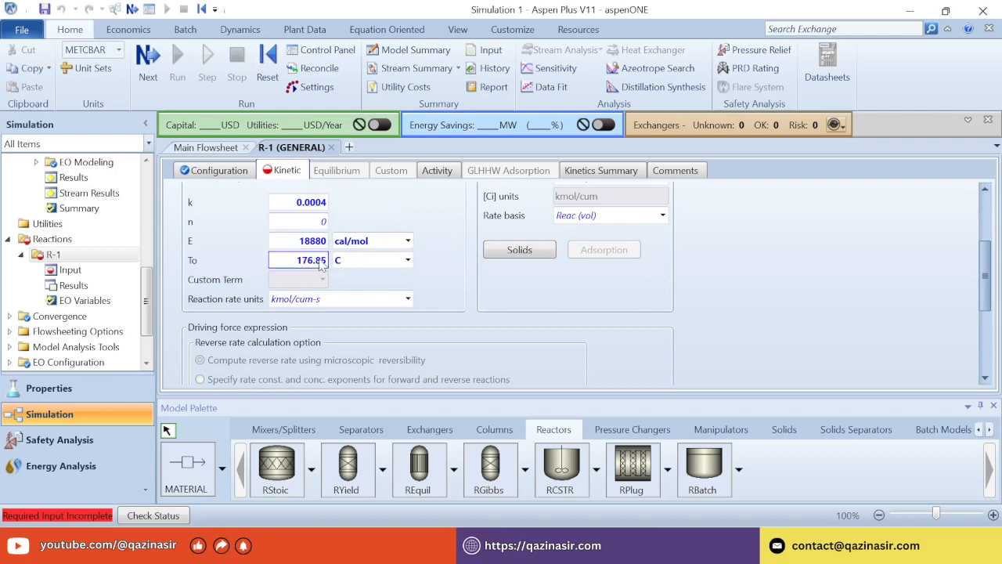
# Set the DEG reaction's concentration exponents to 1 for both MEG and EO.
pyautogui.scroll(-5, 985, 378)
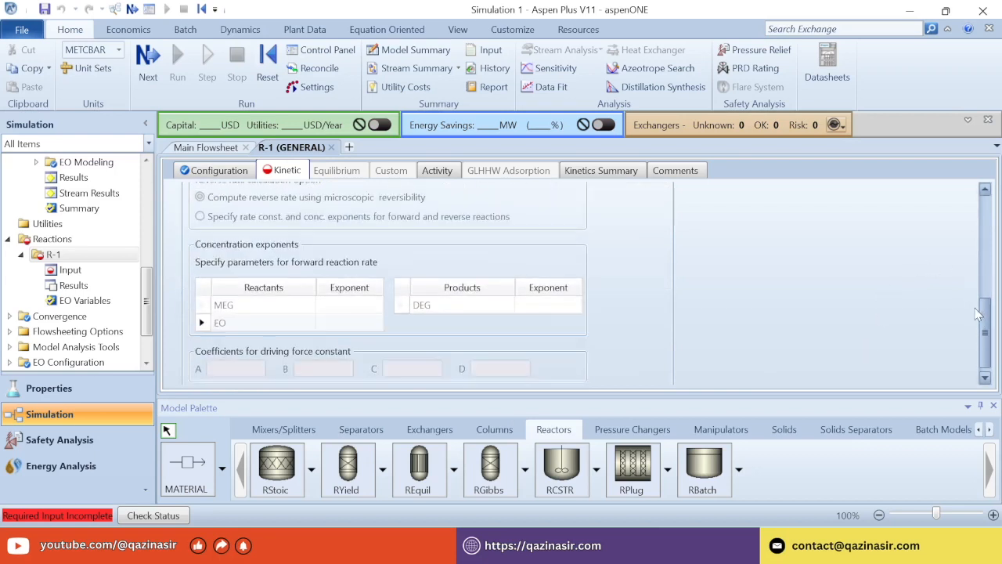
pyautogui.click(376, 294)
pyautogui.write('1')
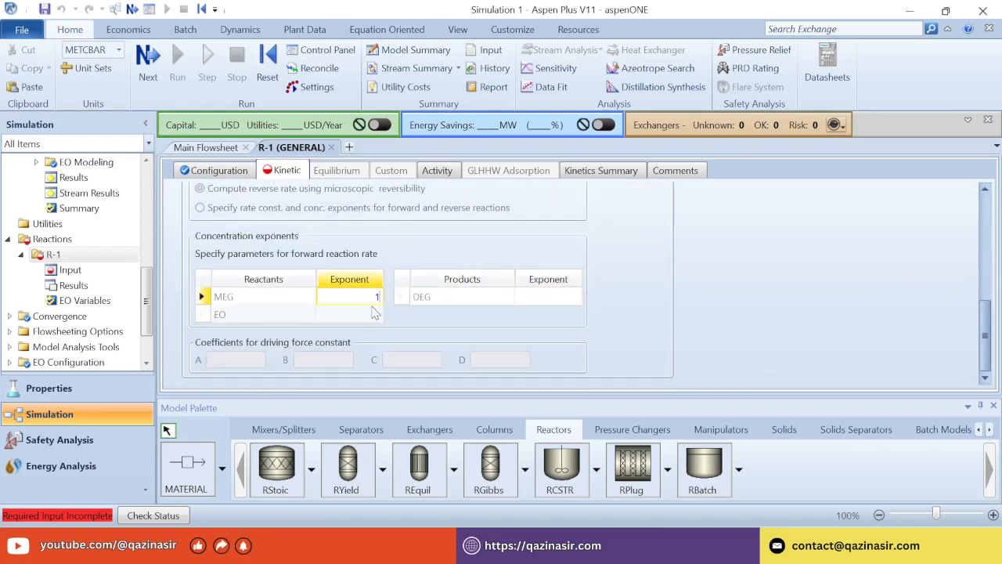
pyautogui.click(366, 314)
pyautogui.write('1')
pyautogui.press('Return')
# For the TEG reaction (DEG + EO), set k to 0.0004 and E to 18880 cal/mol.
pyautogui.moveTo(985, 324); pyautogui.dragTo(979, 187)
pyautogui.click(365, 211)
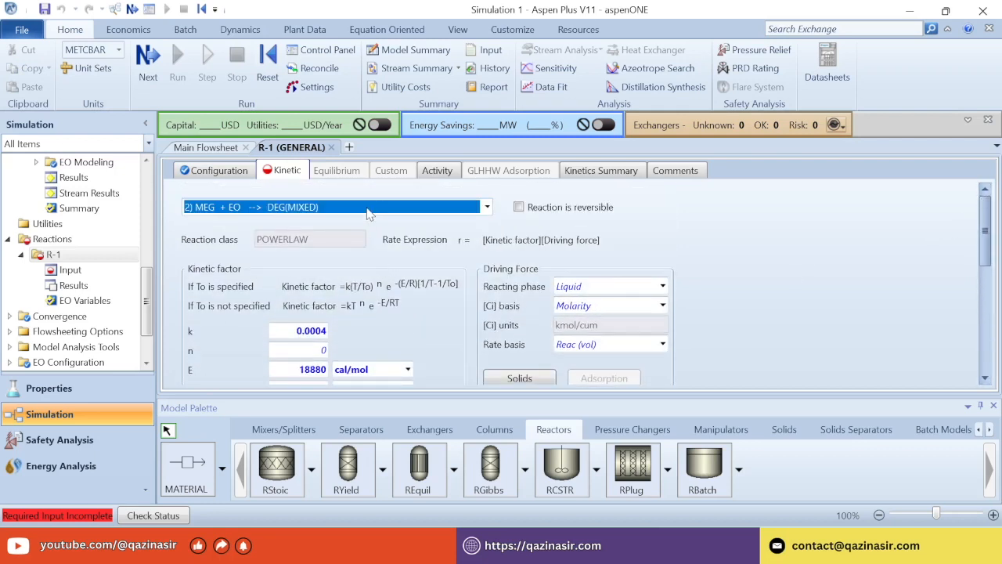
pyautogui.click(354, 208)
pyautogui.click(309, 256)
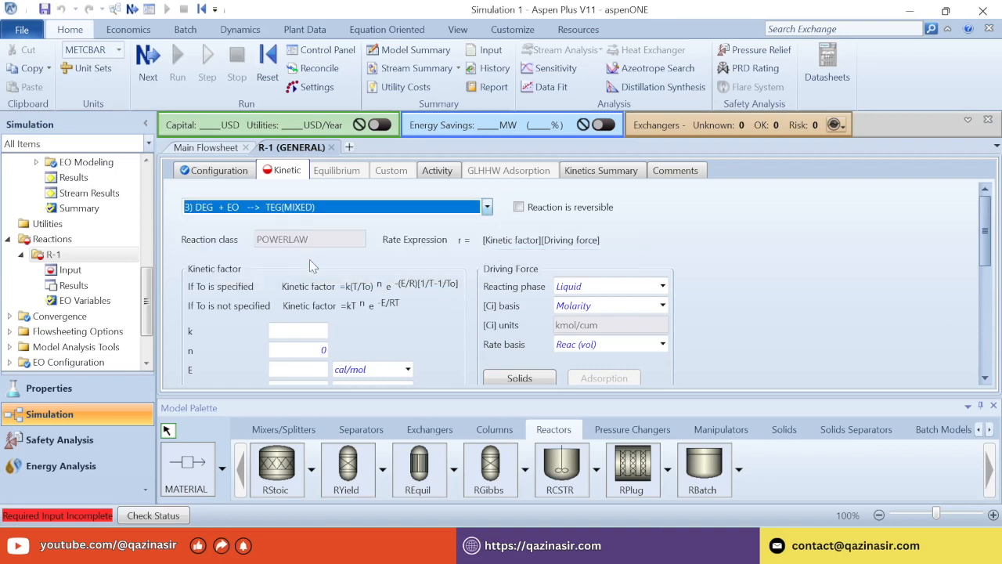
pyautogui.click(317, 329)
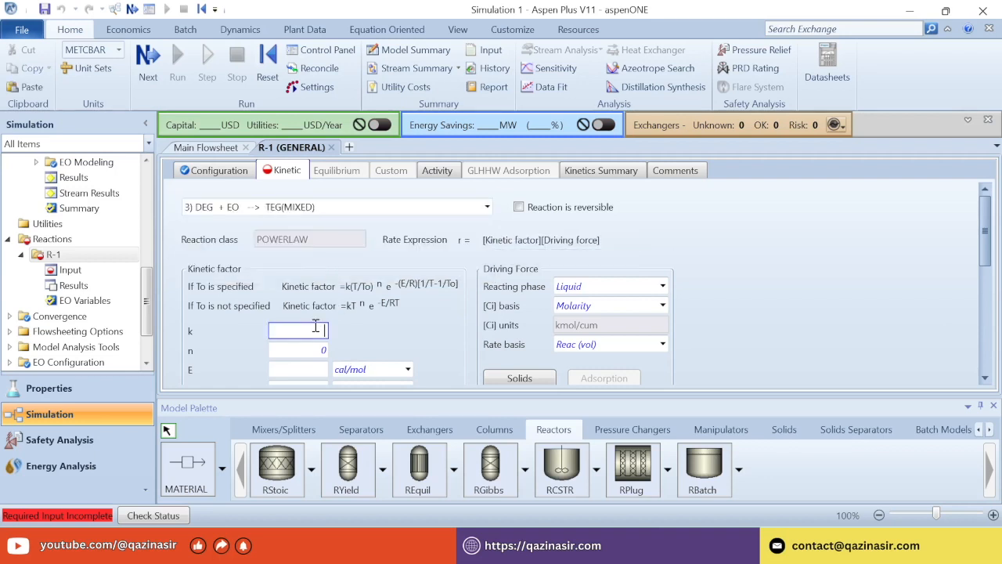
pyautogui.write('0.0004')
pyautogui.press('Return')
pyautogui.click(288, 369)
pyautogui.write('18880')
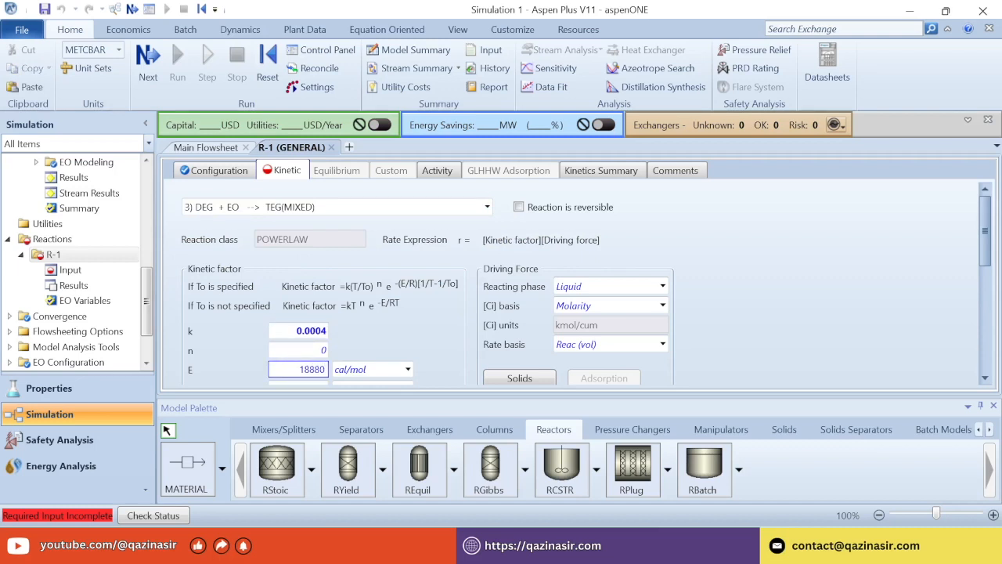
pyautogui.press('Return')
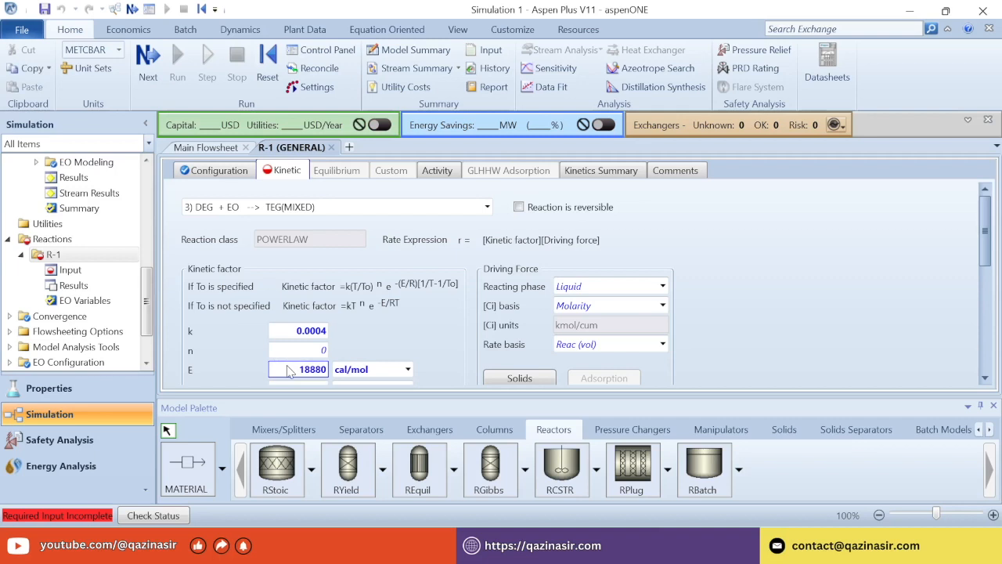
# Set the TEG reaction's reference temperature To to 176.85 C.
pyautogui.scroll(-1, 988, 233)
pyautogui.scroll(-2, 988, 234)
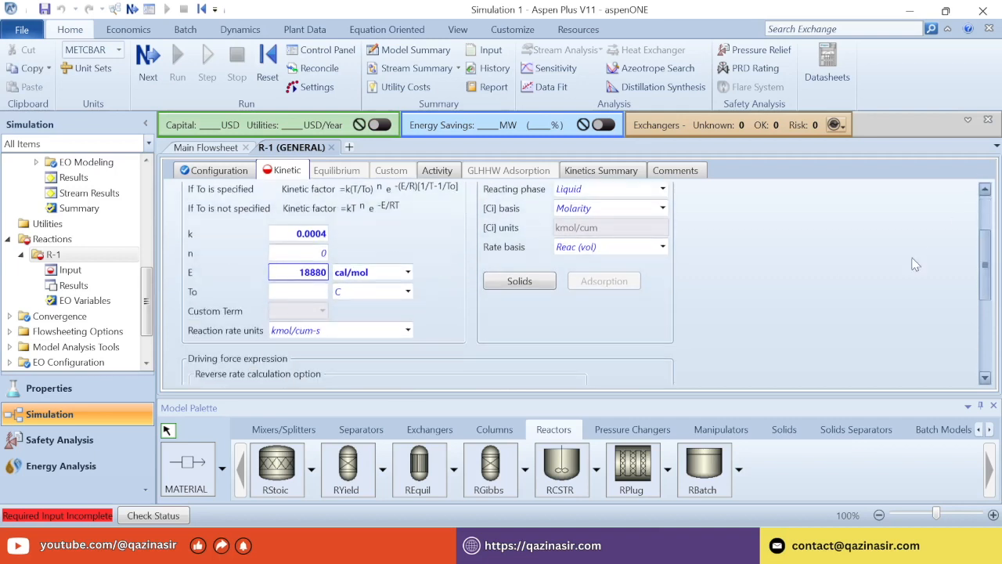
pyautogui.click(288, 291)
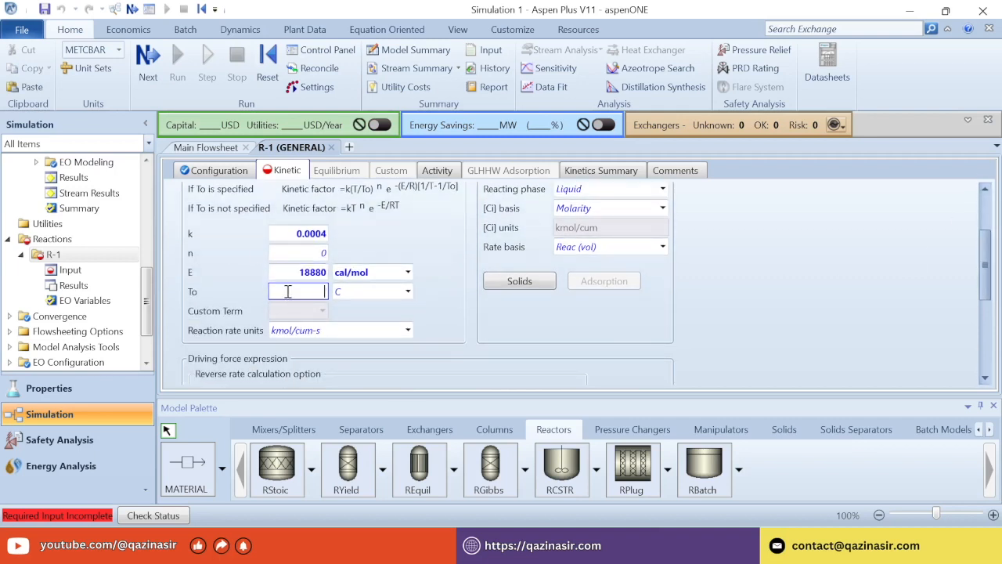
pyautogui.write('176.85')
pyautogui.press('Return')
# Set the TEG reaction's concentration exponents to 1 for both DEG and EO.
pyautogui.scroll(-5, 977, 253)
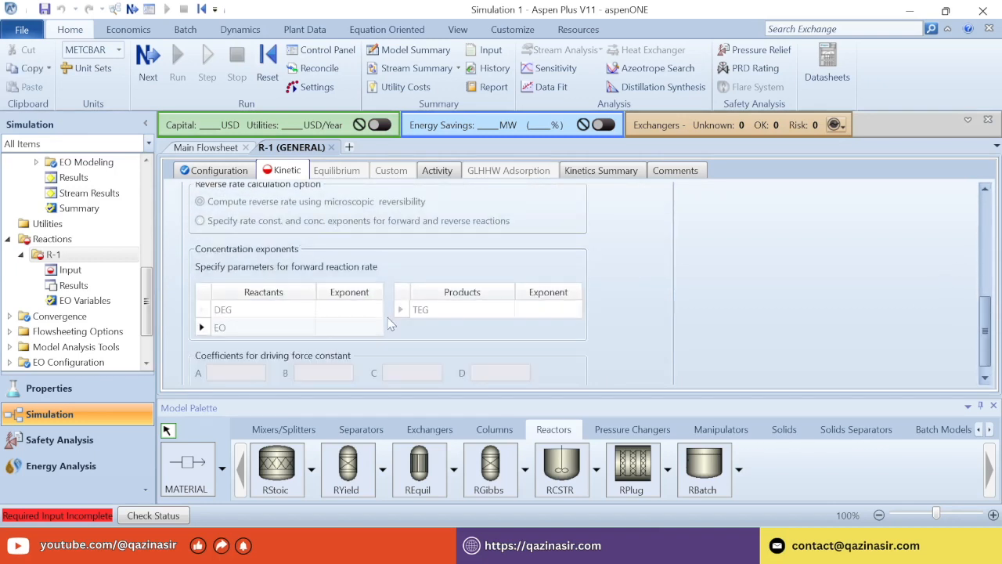
pyautogui.click(362, 311)
pyautogui.write('1')
pyautogui.press('Return')
pyautogui.write('1')
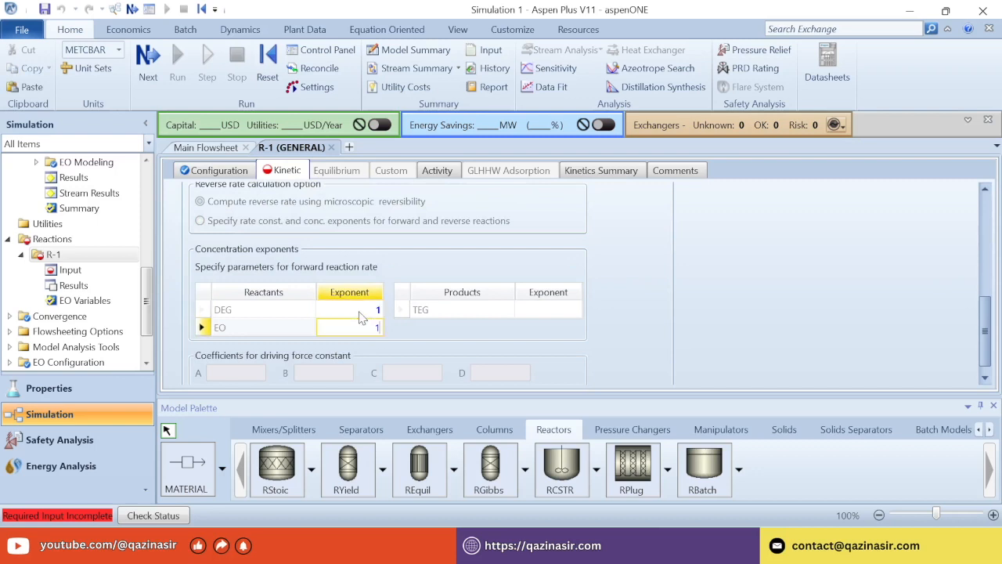
# For the 4EG reaction (TEG + EO), set the kinetic constant k to 0.0004.
pyautogui.moveTo(990, 326); pyautogui.dragTo(993, 223)
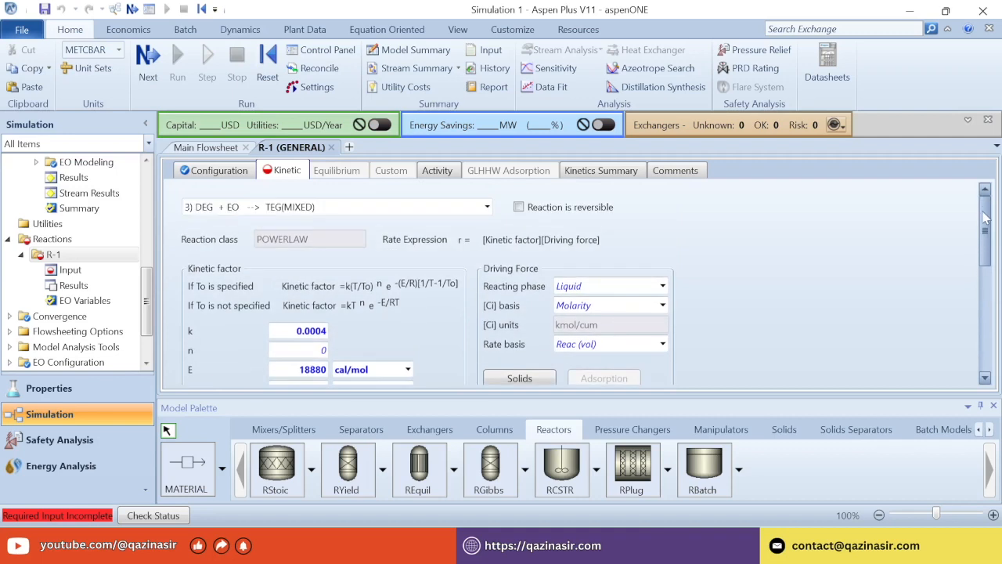
pyautogui.click(447, 207)
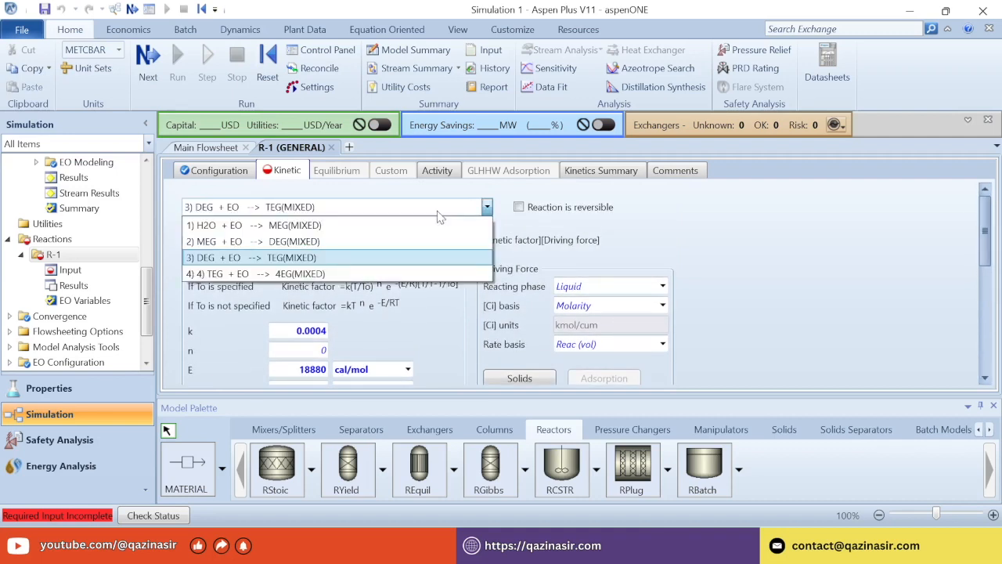
pyautogui.click(287, 274)
pyautogui.click(294, 329)
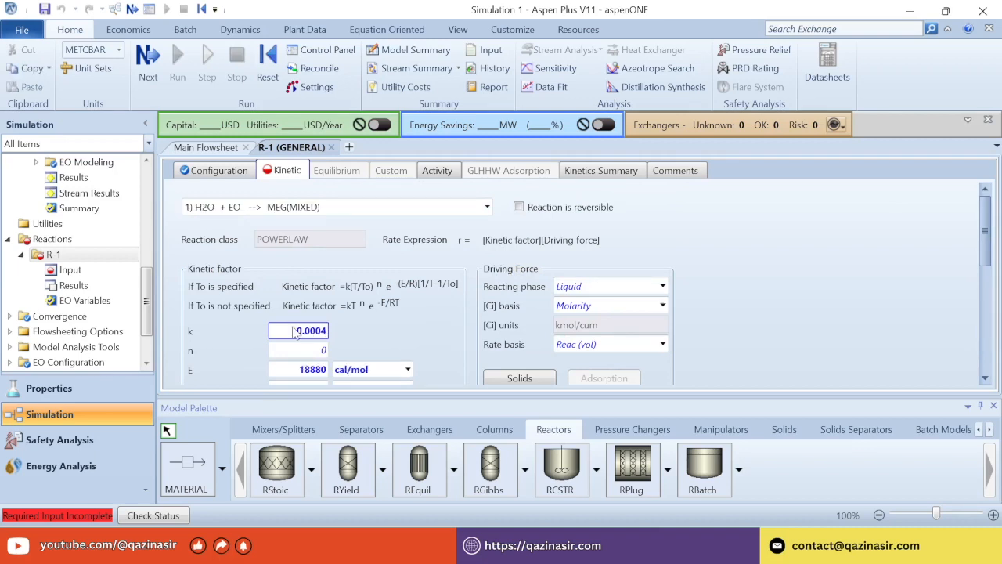
# Check the MEG reaction's kinetic values, then reselect the 4EG reaction and set its E to 18880 cal/mol.
pyautogui.scroll(-3, 974, 254)
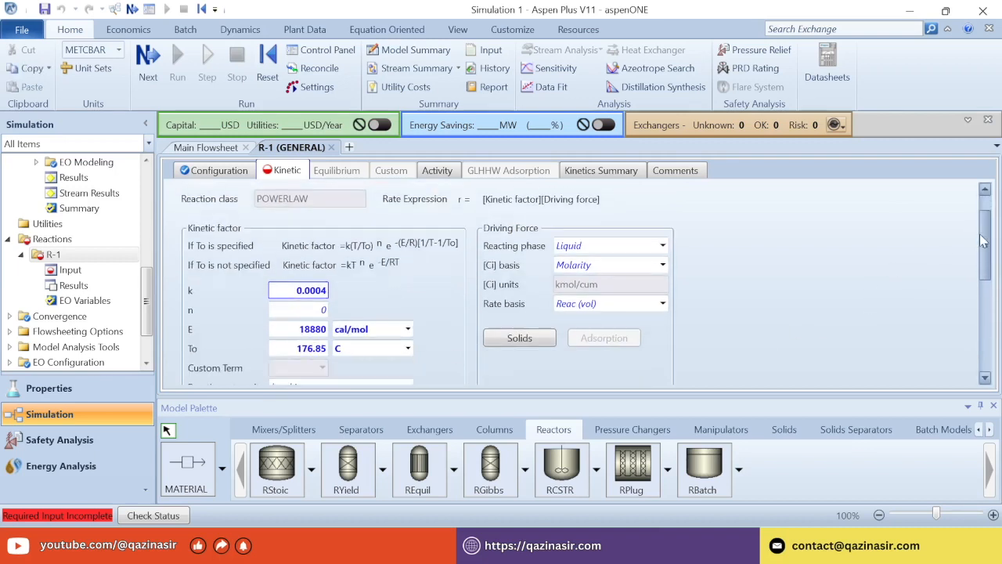
pyautogui.scroll(3, 974, 255)
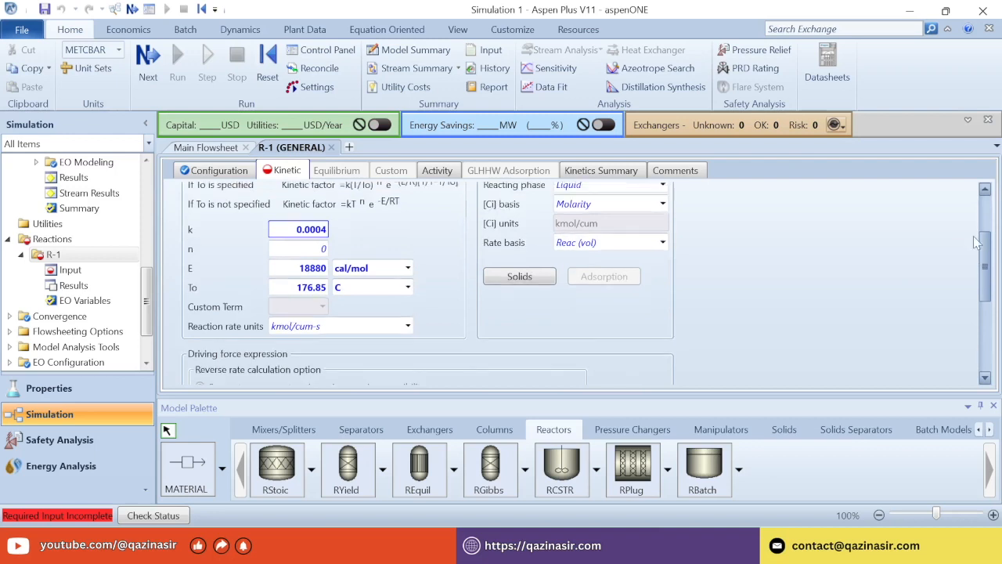
pyautogui.click(472, 210)
pyautogui.click(473, 217)
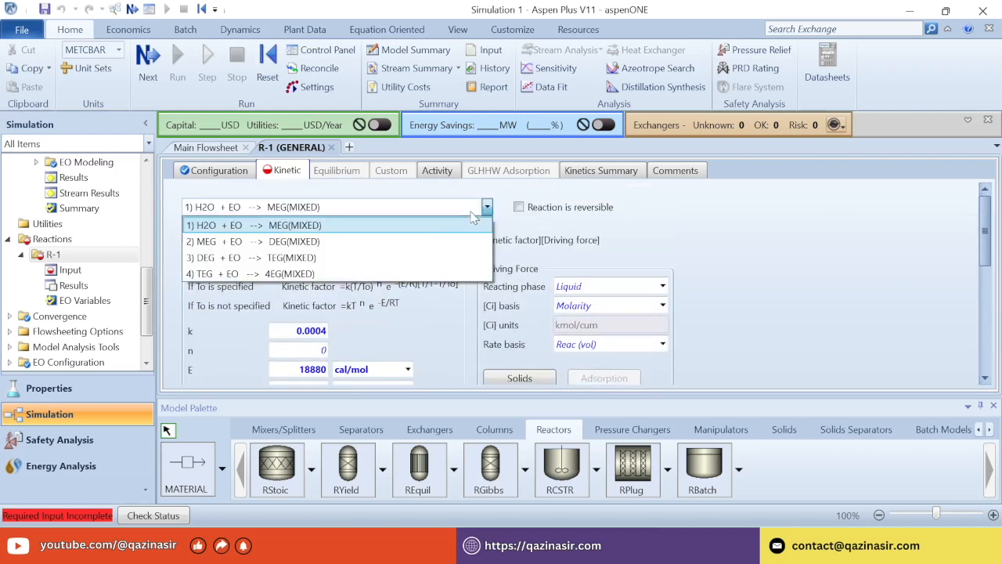
pyautogui.click(395, 229)
pyautogui.click(413, 214)
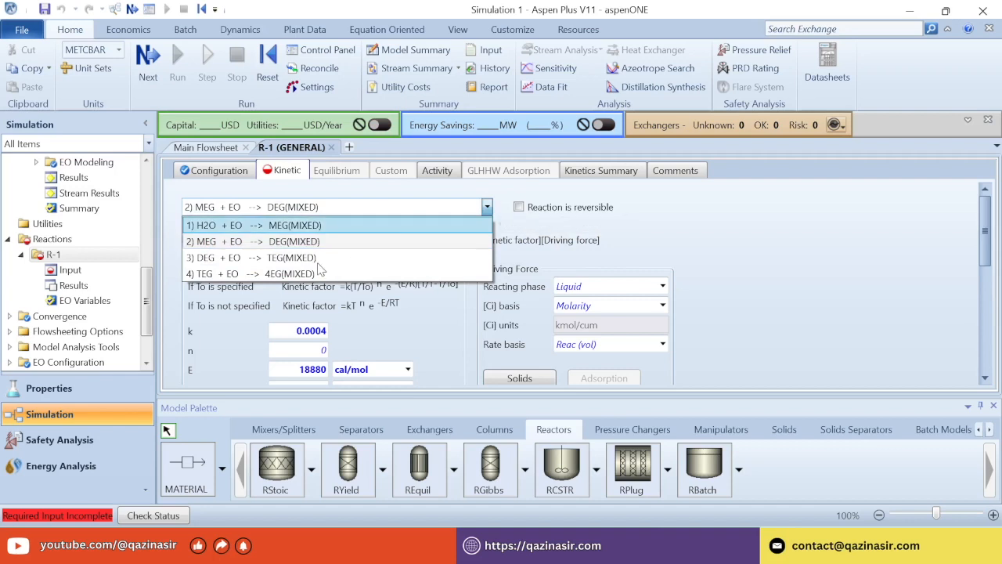
pyautogui.click(371, 282)
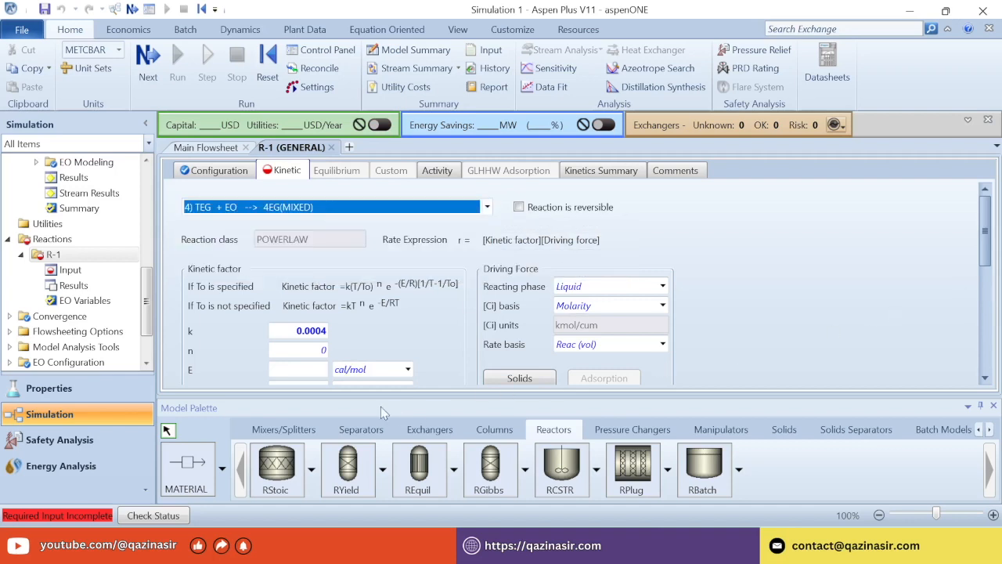
pyautogui.click(302, 368)
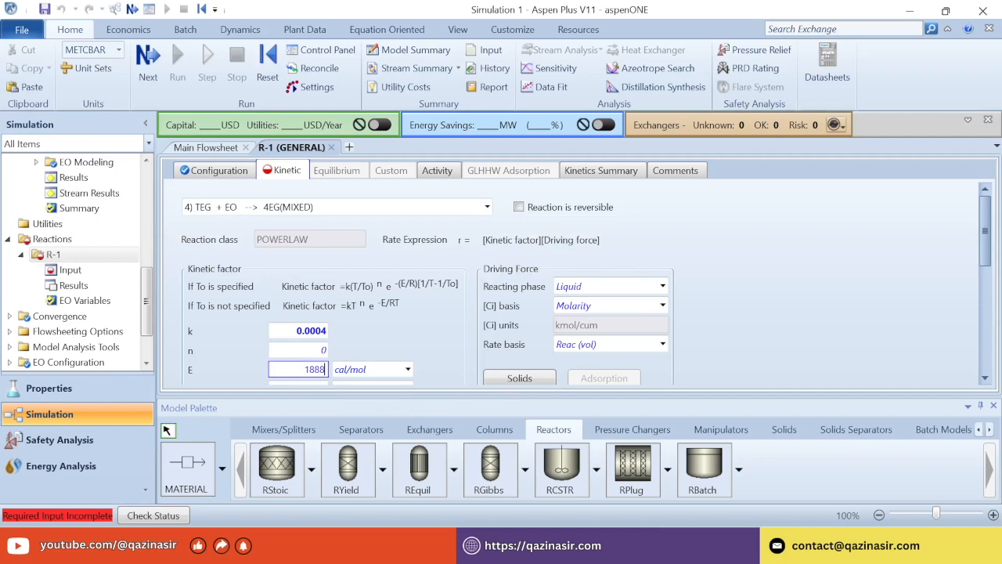
pyautogui.press('Return')
# Set the 4EG reaction's reference temperature To to 176.85 C.
pyautogui.click(978, 254)
pyautogui.scroll(-3, 981, 260)
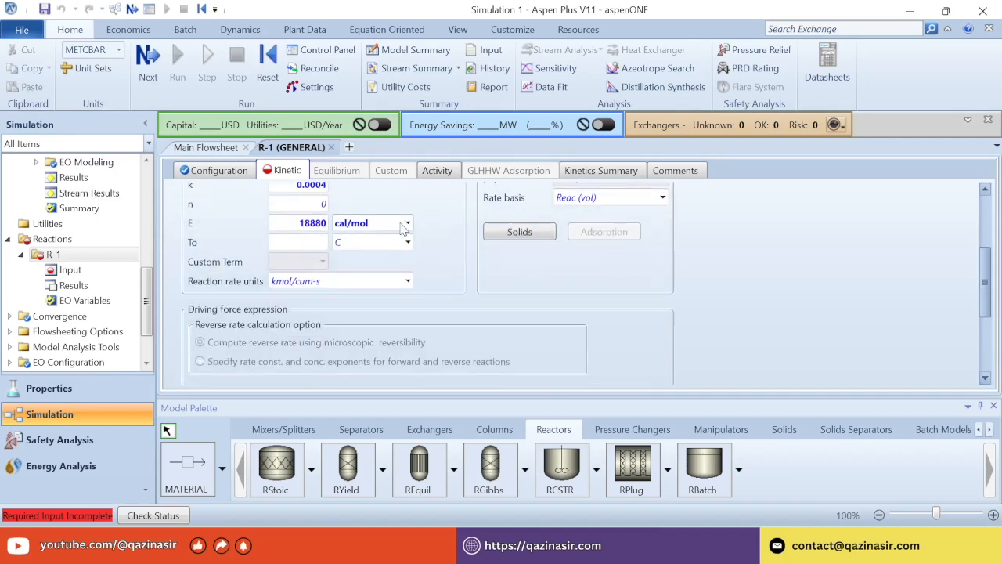
pyautogui.click(326, 242)
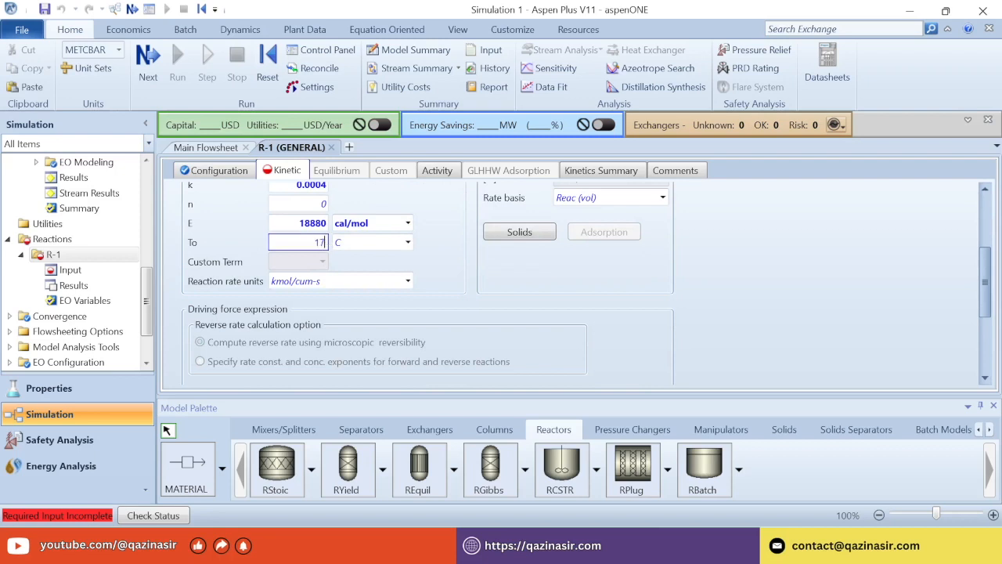
pyautogui.write('176.85')
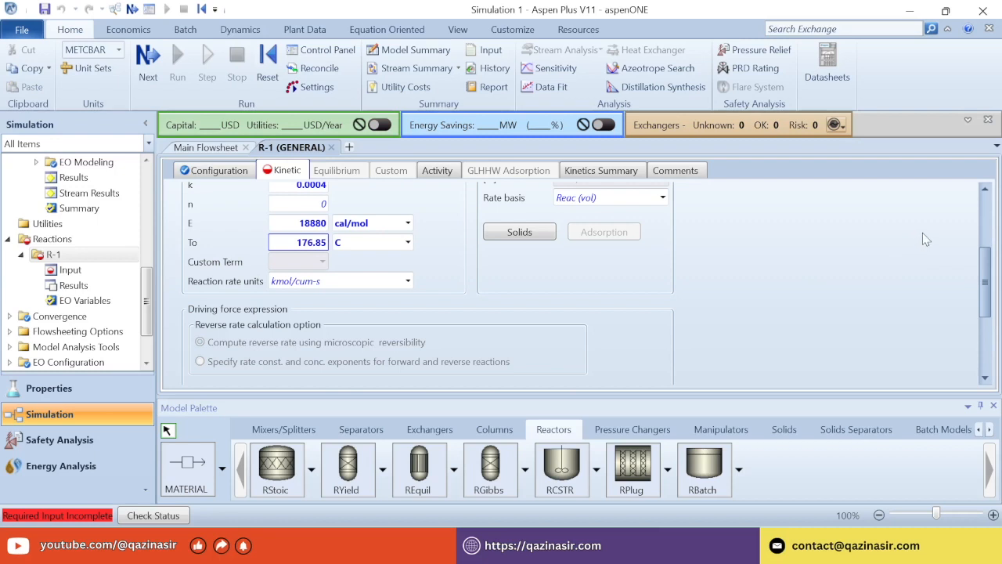
# Set the 4EG reaction's concentration exponents to 1 for both TEG and EO.
pyautogui.scroll(-3, 971, 262)
pyautogui.click(355, 291)
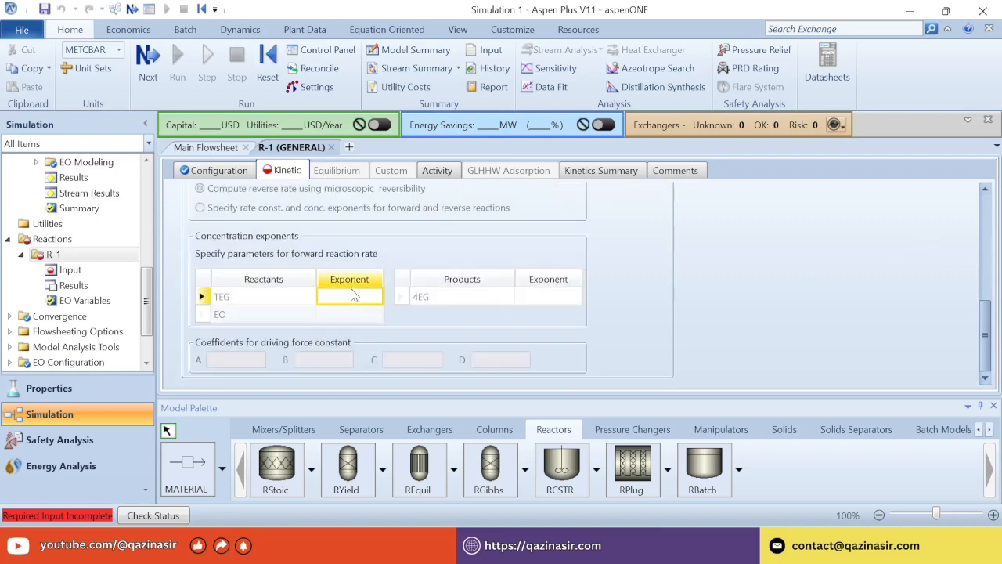
pyautogui.write('1')
pyautogui.press('Return')
pyautogui.write('1')
pyautogui.press('Return')
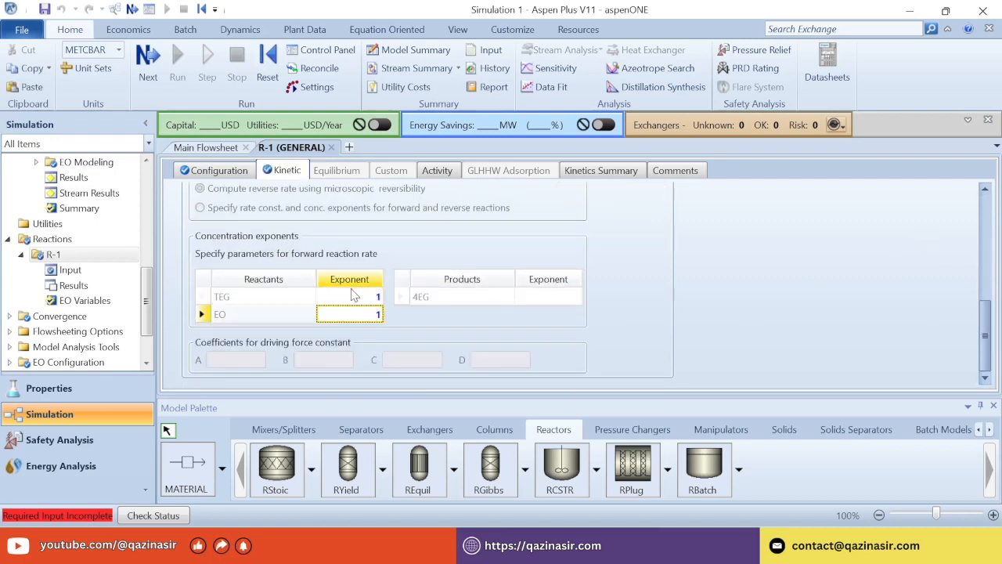
pyautogui.click(801, 287)
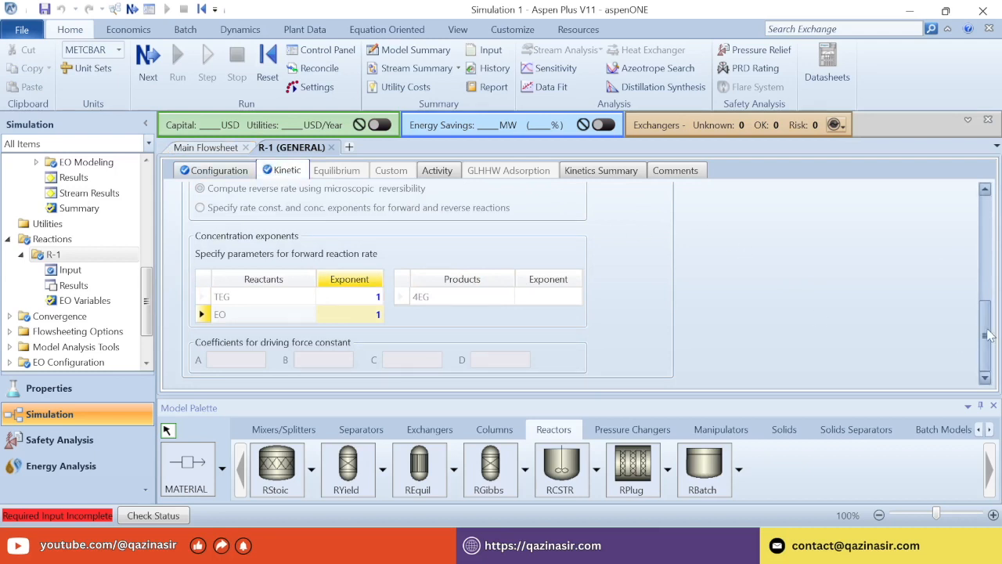
pyautogui.moveTo(988, 335); pyautogui.dragTo(990, 260)
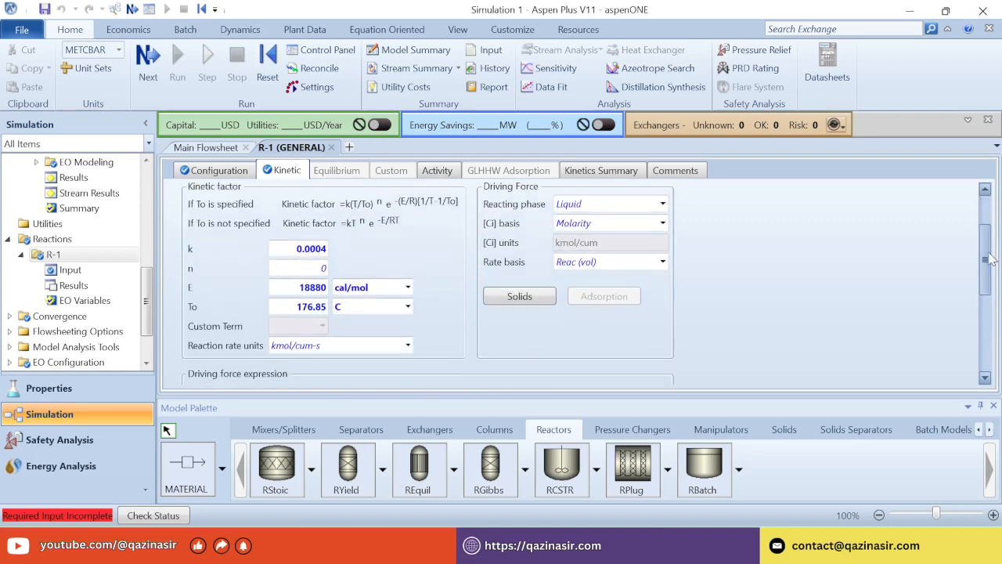
# Define a reaction activity named EG with a value of 2 in reaction set R-1.
pyautogui.click(439, 174)
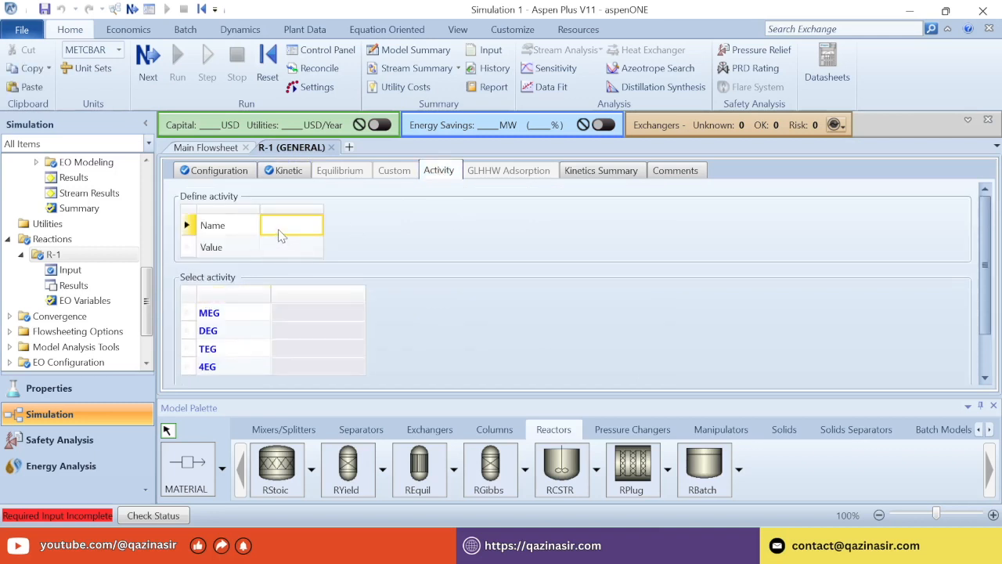
pyautogui.write('EG')
pyautogui.click(282, 251)
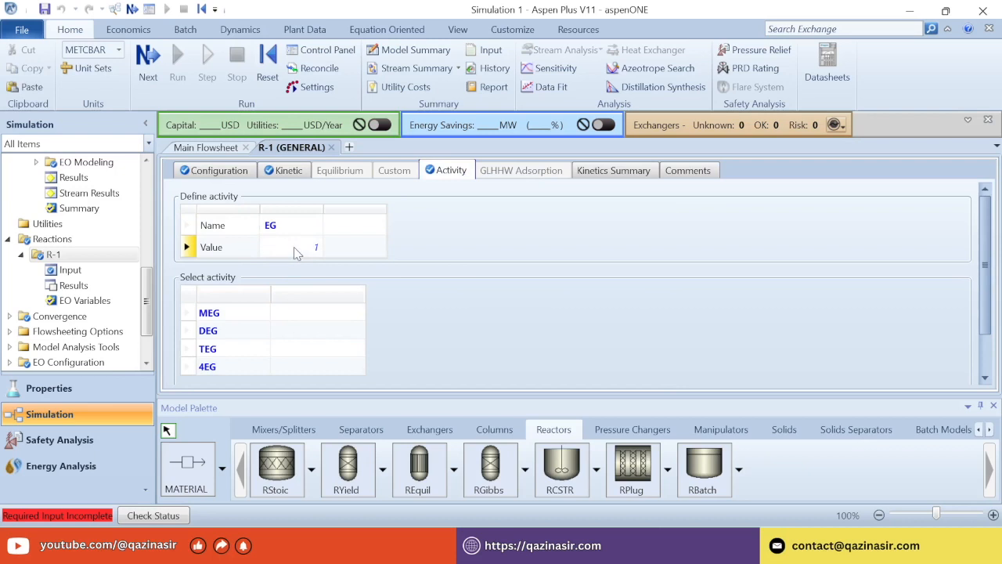
pyautogui.click(296, 249)
pyautogui.write('2')
pyautogui.press('Return')
# Assign the EG activity to the DEG, TEG and 4EG reactions.
pyautogui.click(323, 314)
pyautogui.click(326, 331)
pyautogui.click(359, 330)
pyautogui.click(321, 349)
pyautogui.click(359, 350)
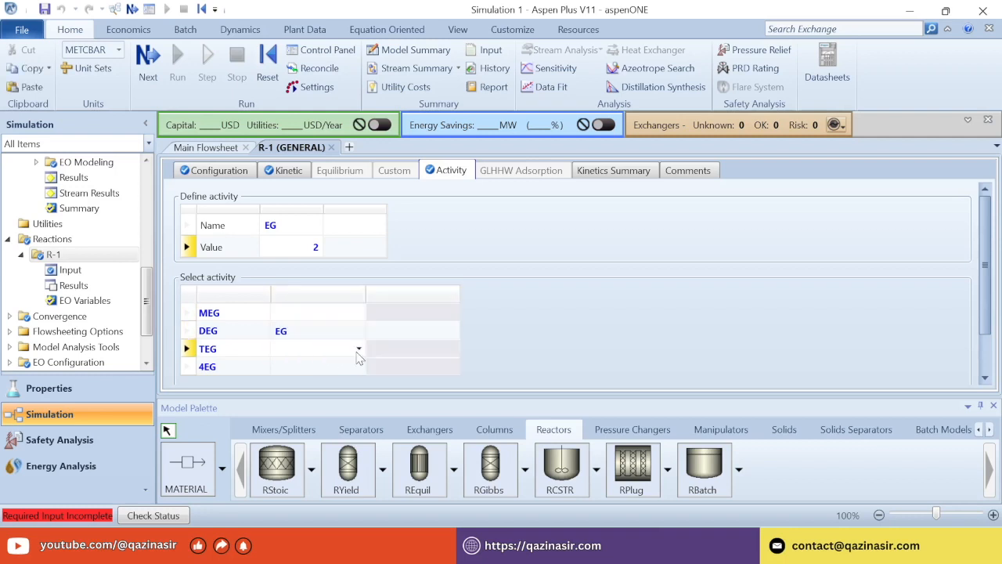
pyautogui.click(358, 350)
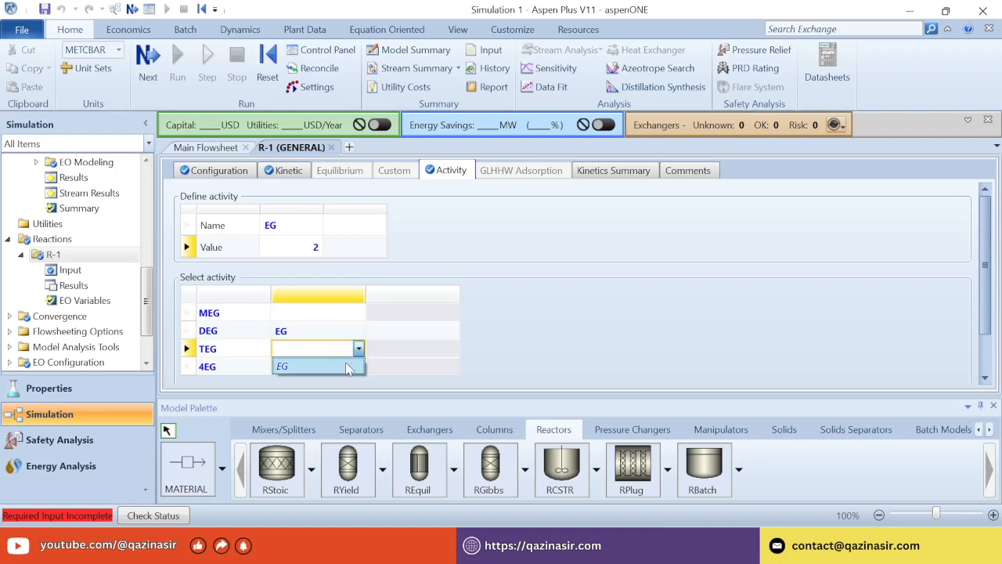
pyautogui.click(351, 366)
pyautogui.click(351, 367)
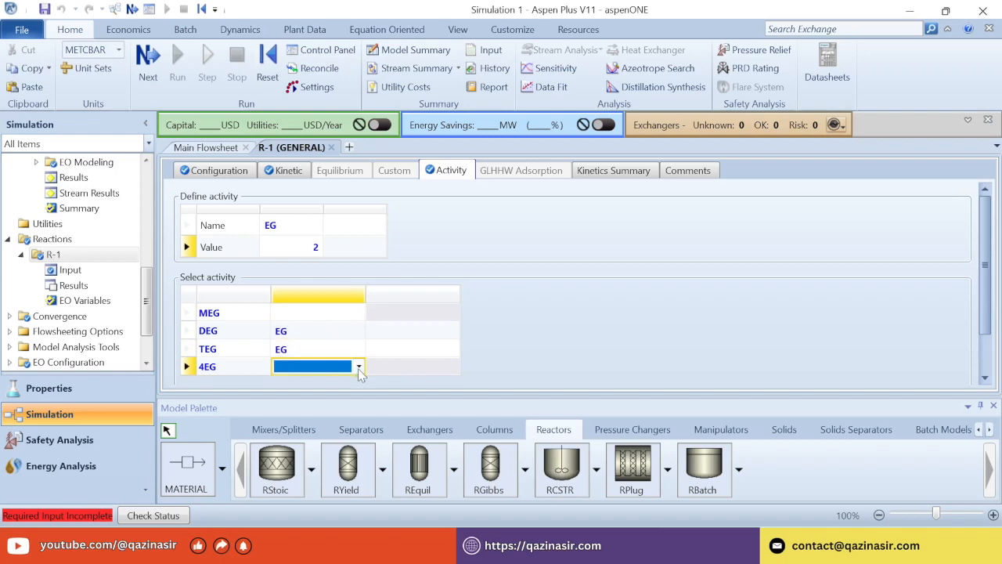
pyautogui.click(359, 367)
pyautogui.click(333, 383)
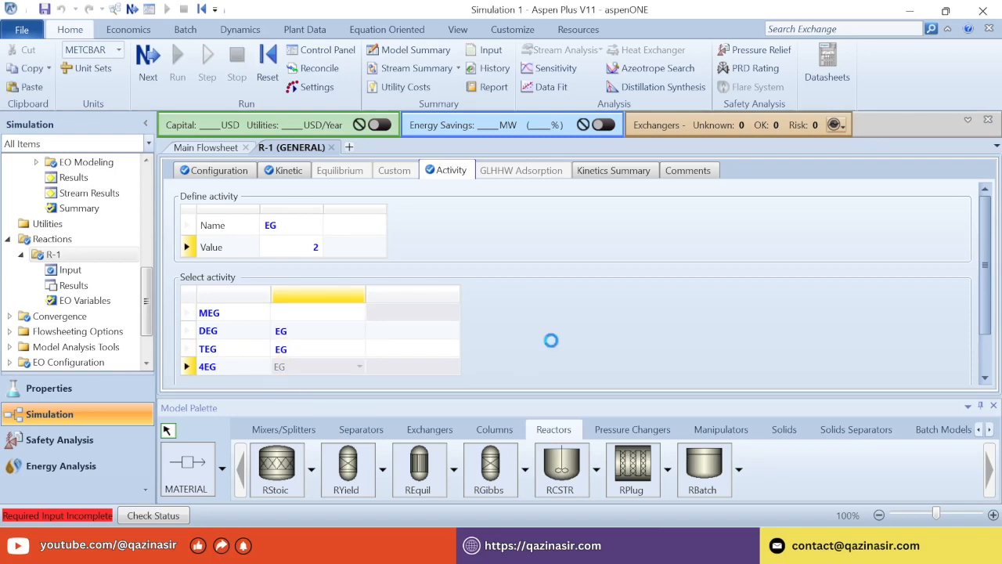
# Review R-1's kinetics summary and reaction stoichiometry, then close the reaction set and return to the flowsheet.
pyautogui.click(613, 170)
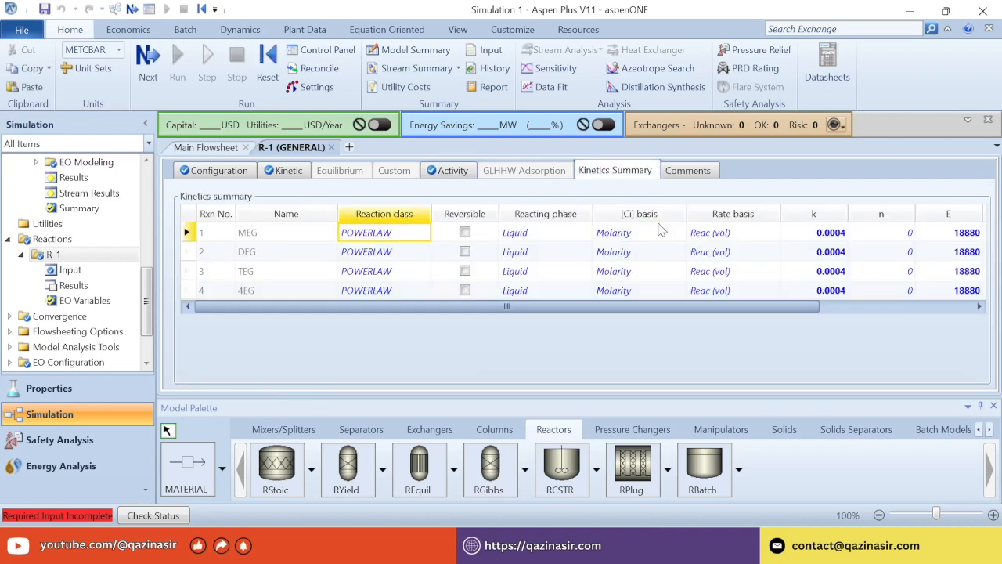
pyautogui.moveTo(699, 306); pyautogui.dragTo(634, 310)
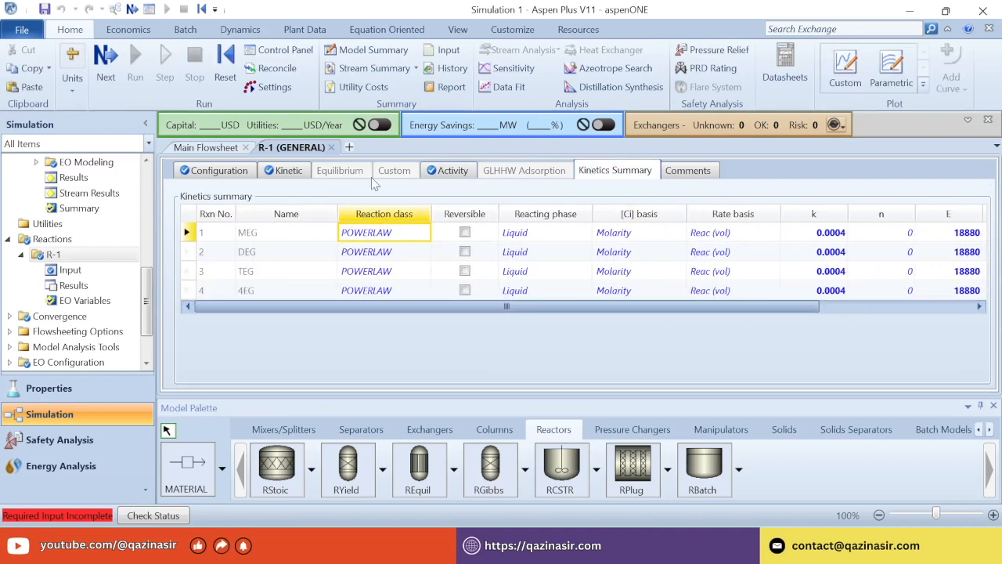
pyautogui.click(217, 174)
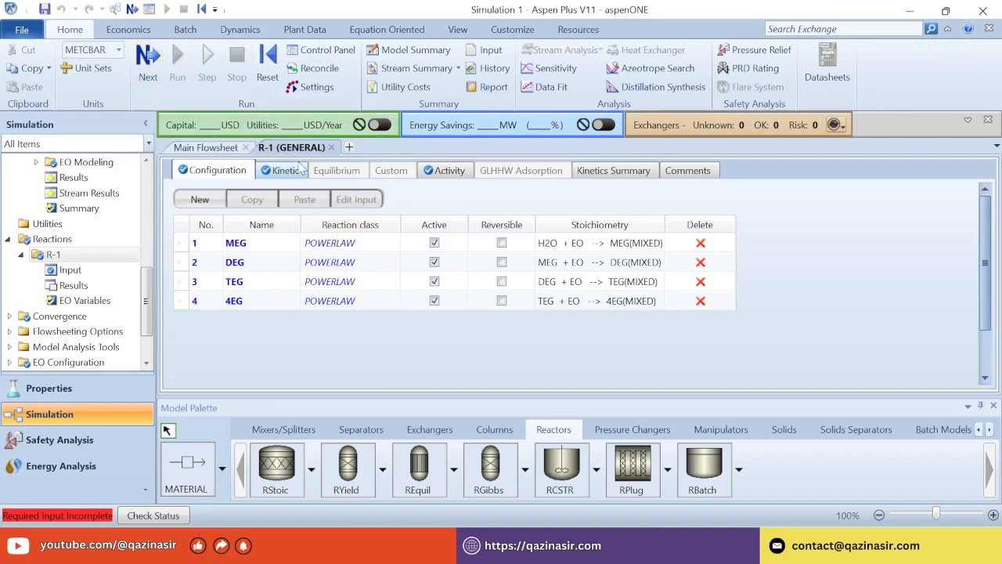
pyautogui.click(331, 147)
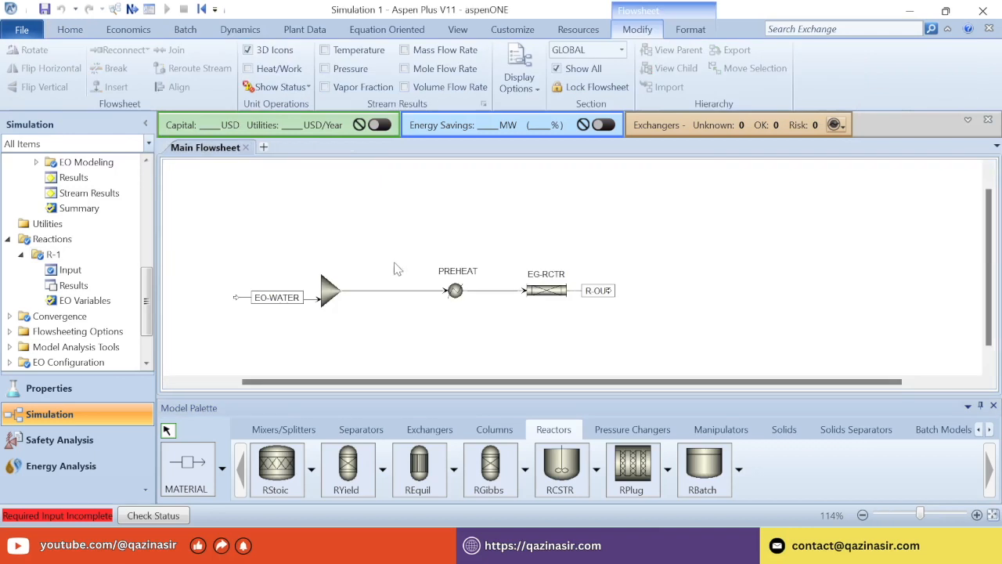
# Open the EG-RCTR block's specifications and set its reactor type to Adiabatic reactor.
pyautogui.click(548, 291)
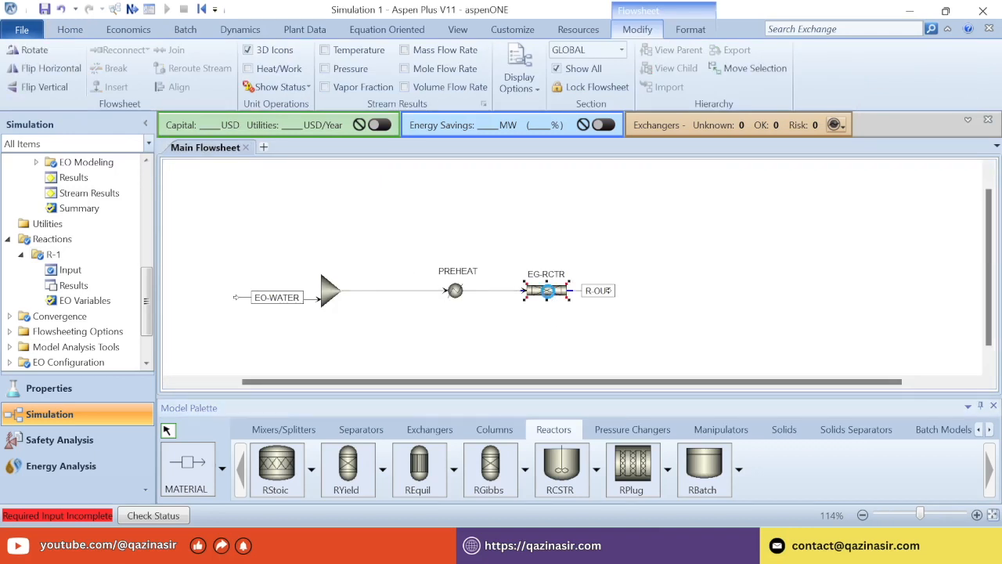
pyautogui.doubleClick(548, 290)
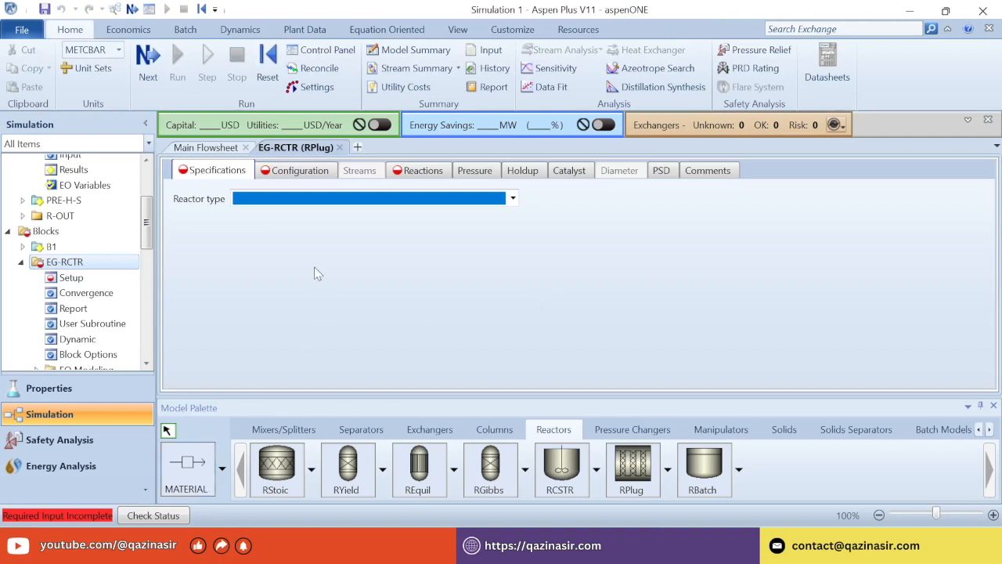
pyautogui.click(304, 198)
pyautogui.click(286, 230)
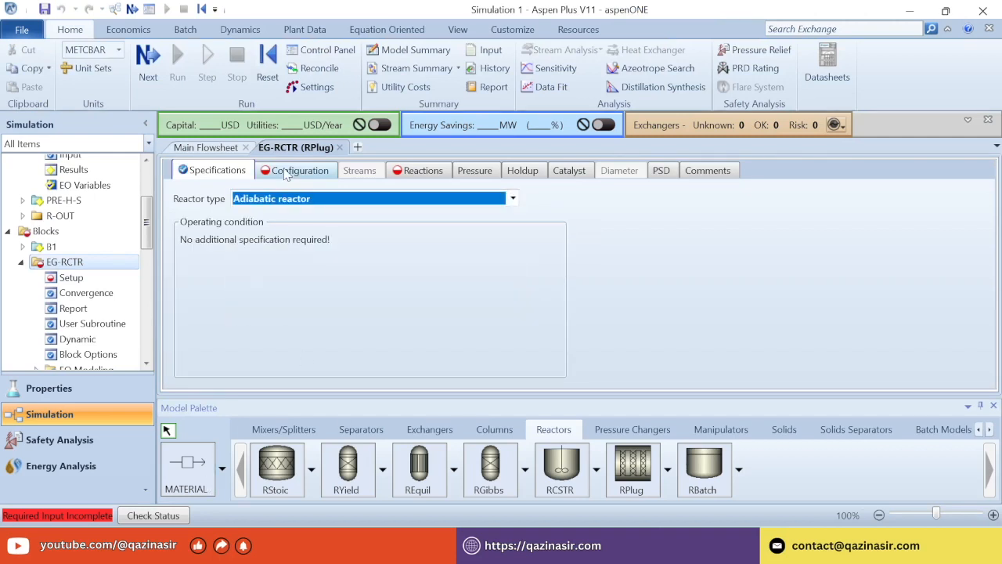
# Set the EG-RCTR reactor's length to 193 m and its diameter to 0.6096 m.
pyautogui.click(287, 172)
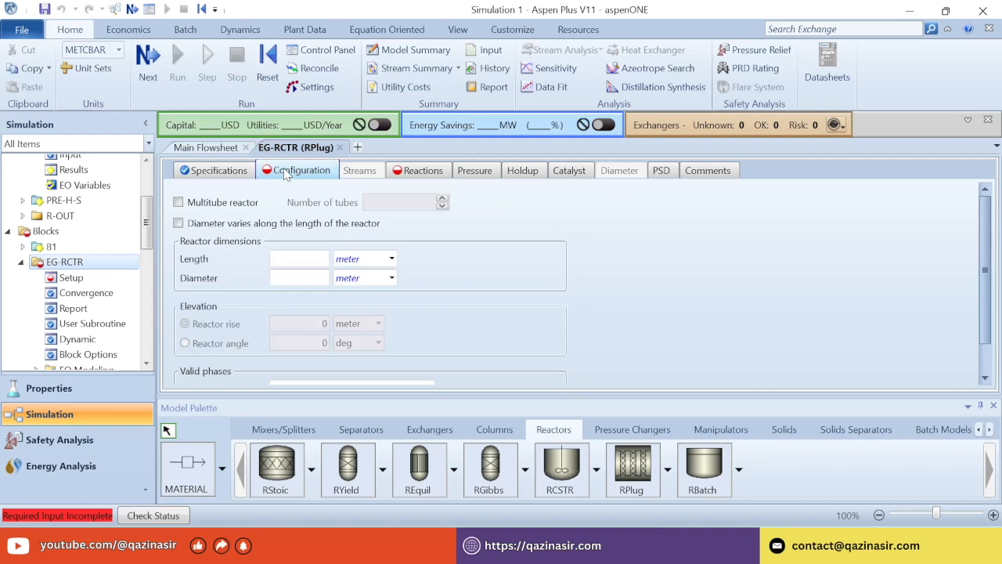
pyautogui.click(287, 261)
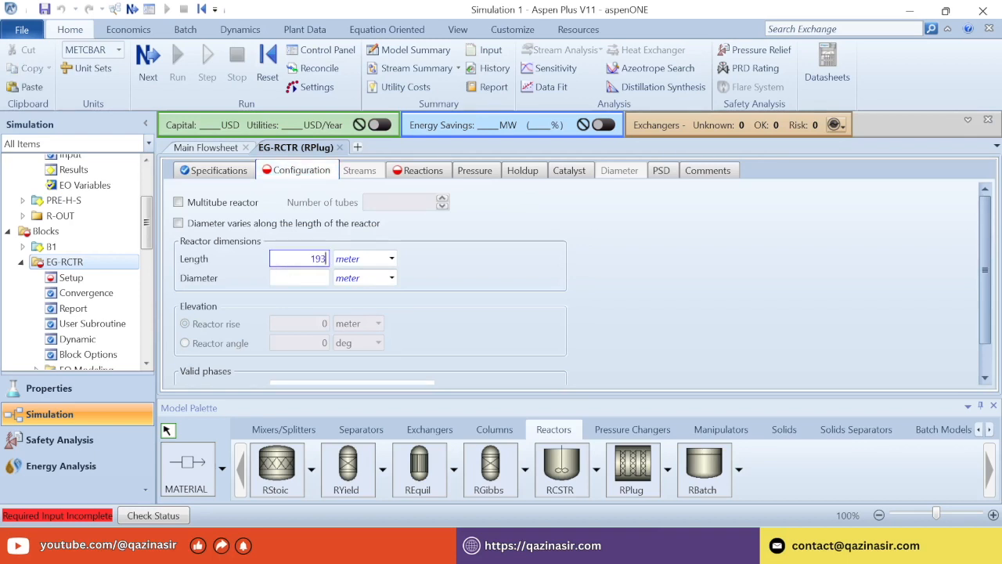
pyautogui.click(298, 281)
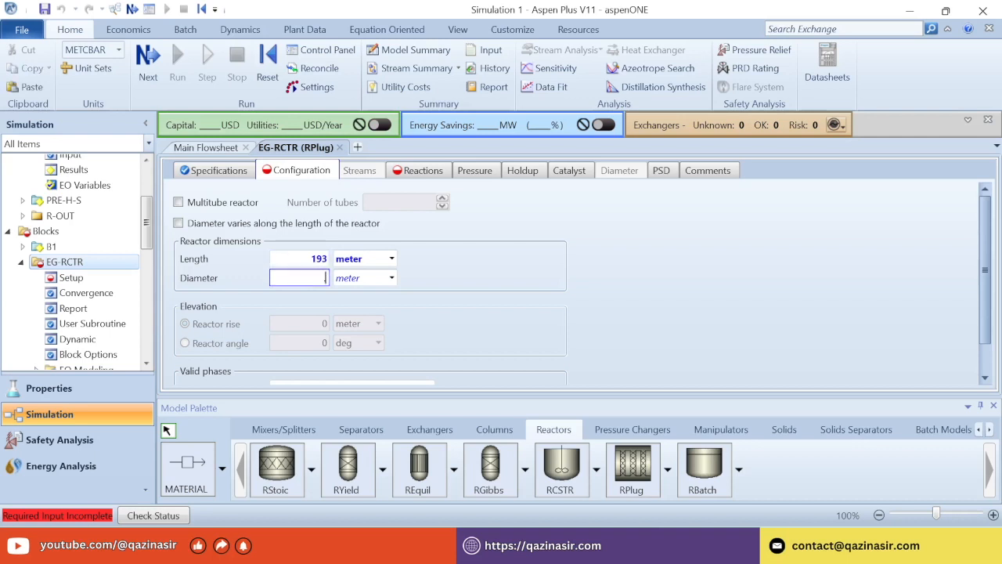
pyautogui.write('.6096')
pyautogui.press('Return')
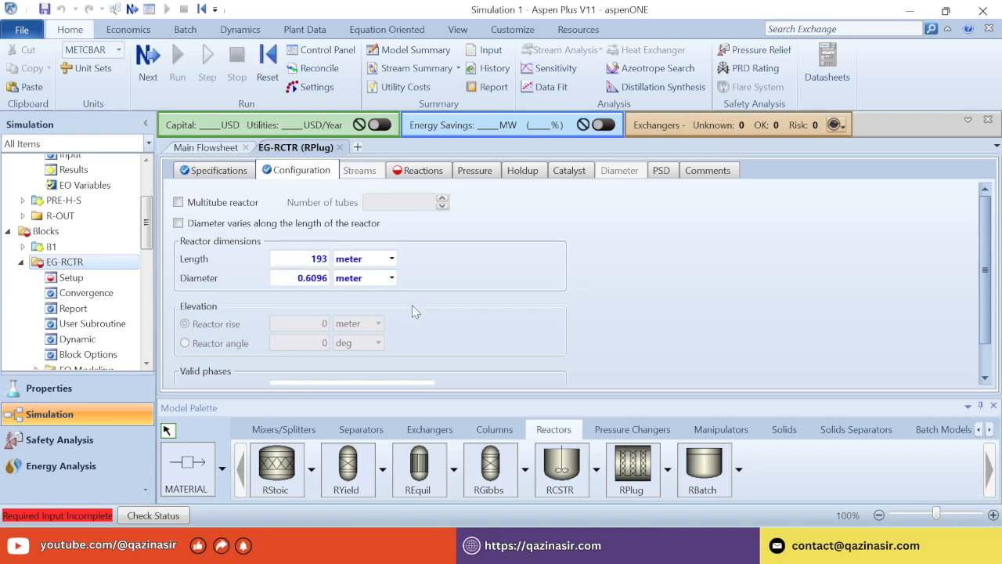
# Set the valid phases of the reactor's process stream to Liquid-Only.
pyautogui.moveTo(984, 271); pyautogui.dragTo(972, 331)
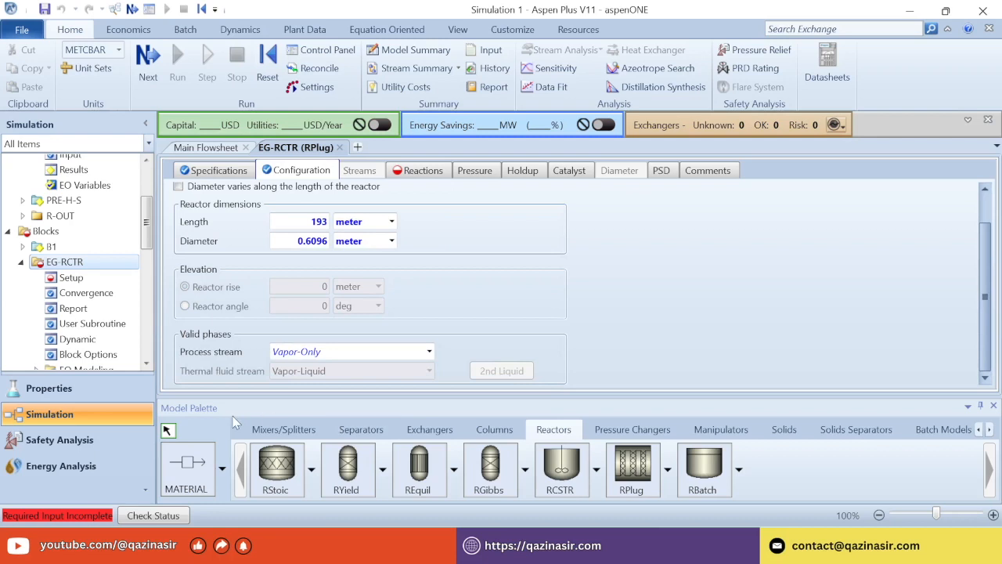
pyautogui.click(344, 351)
pyautogui.click(309, 382)
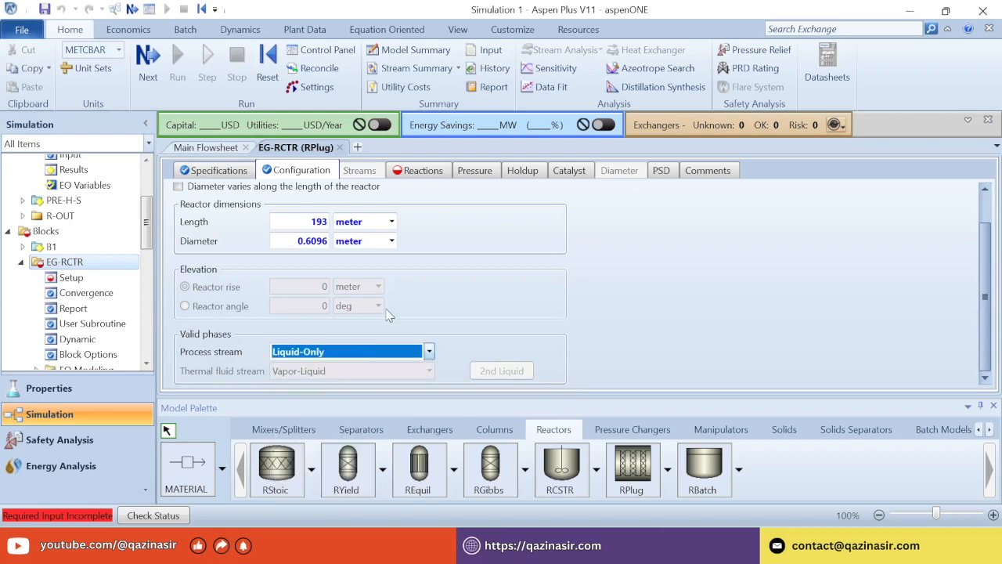
# Add reaction set R-1 to the selected reaction sets of the EG-RCTR reactor.
pyautogui.click(420, 174)
pyautogui.click(235, 262)
pyautogui.click(305, 247)
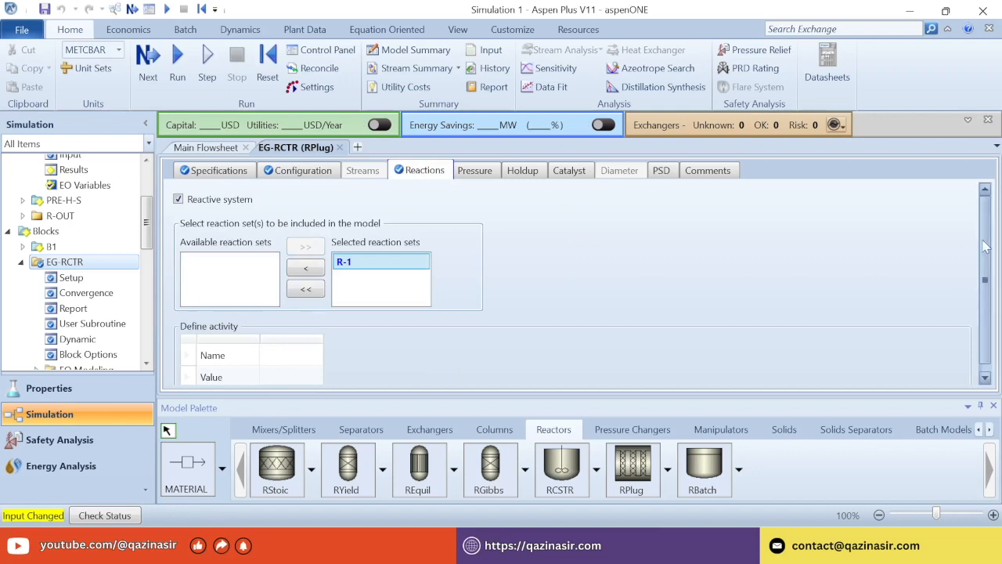
pyautogui.scroll(-1, 985, 287)
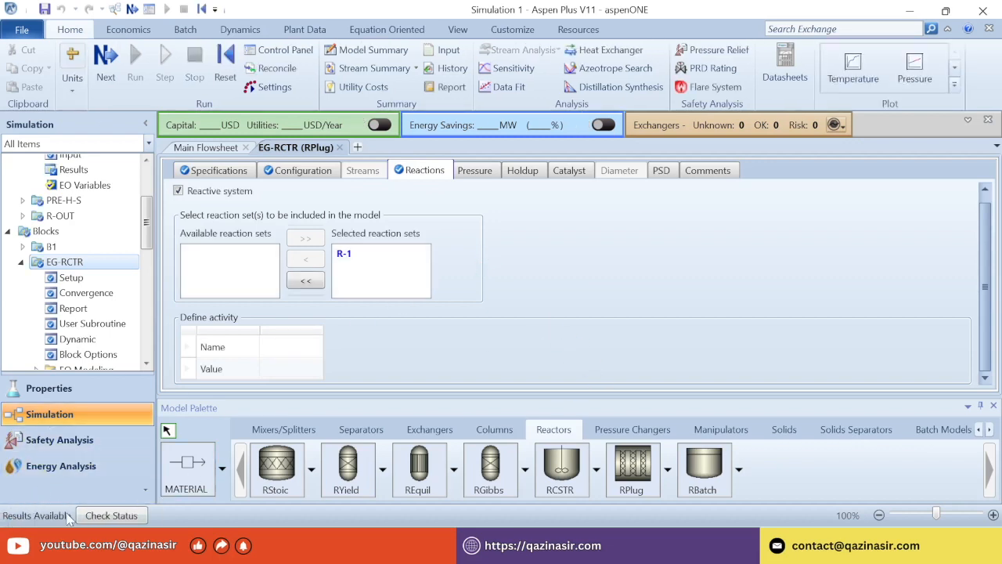
# Check the simulation's run status and messages, then return to the main flowsheet.
pyautogui.click(104, 516)
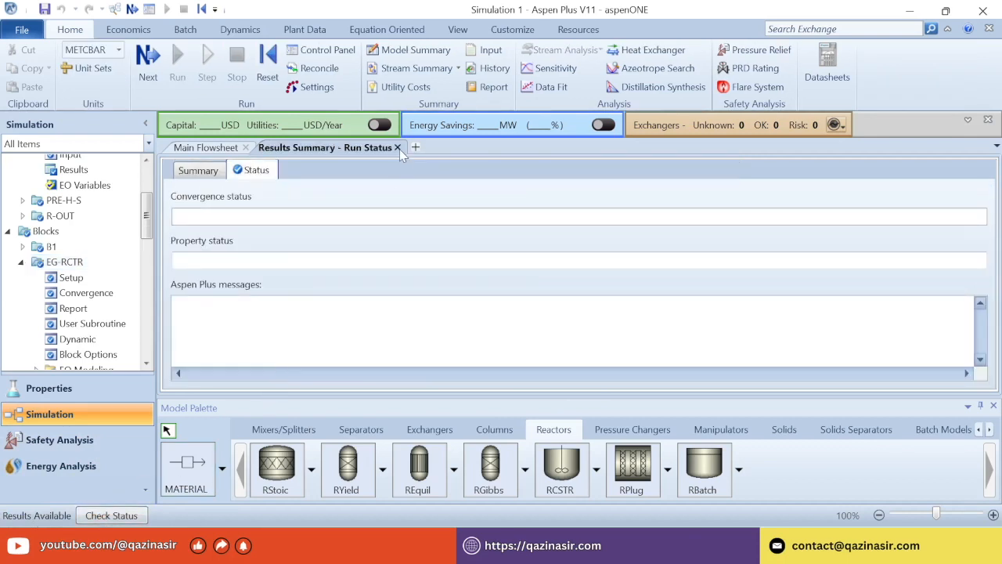
pyautogui.click(398, 148)
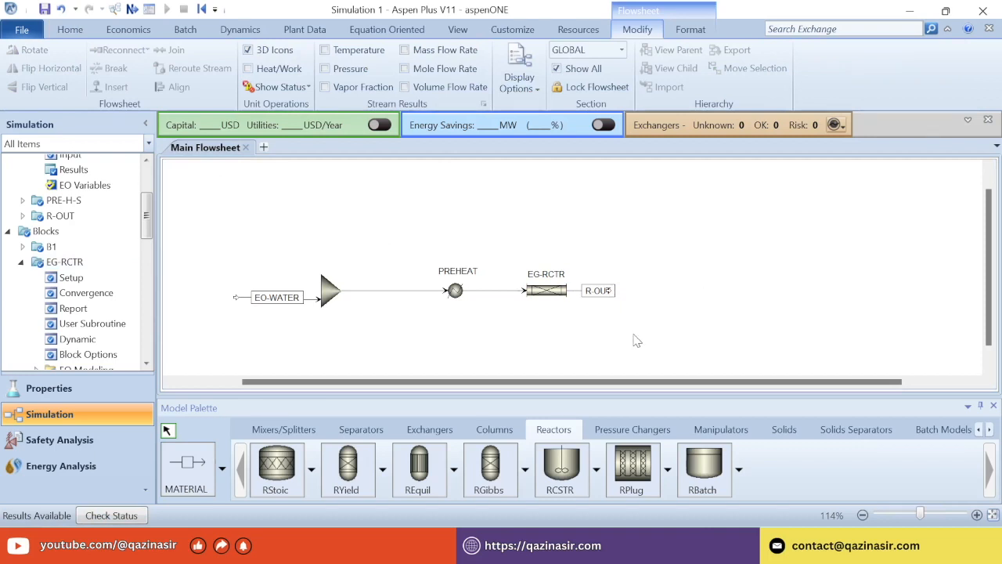
pyautogui.hotkey('ctrl', 'p')
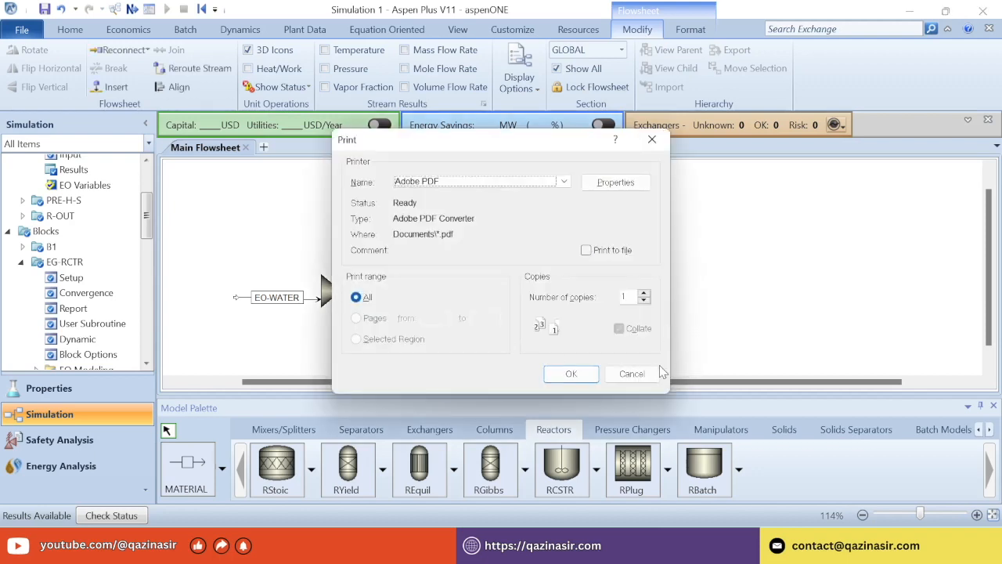
pyautogui.click(633, 374)
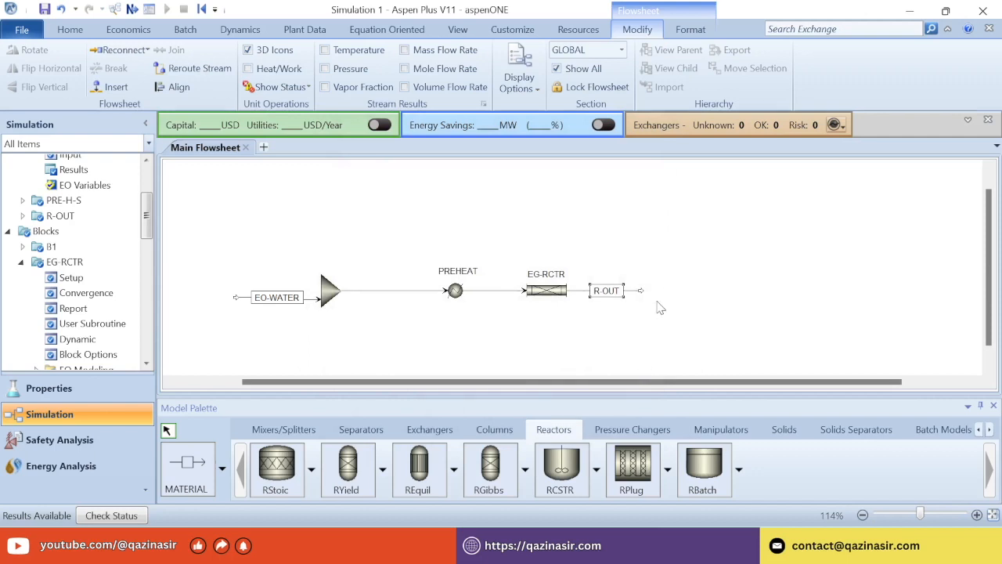
# Open the R-OUT stream's results, examine the component mole fractions, and close the results form.
pyautogui.rightClick(640, 294)
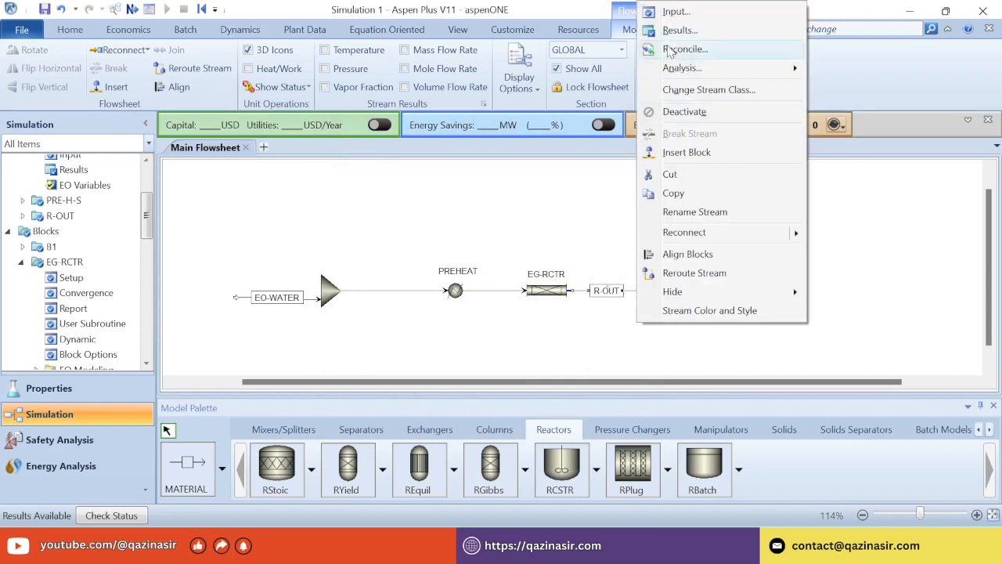
pyautogui.click(666, 32)
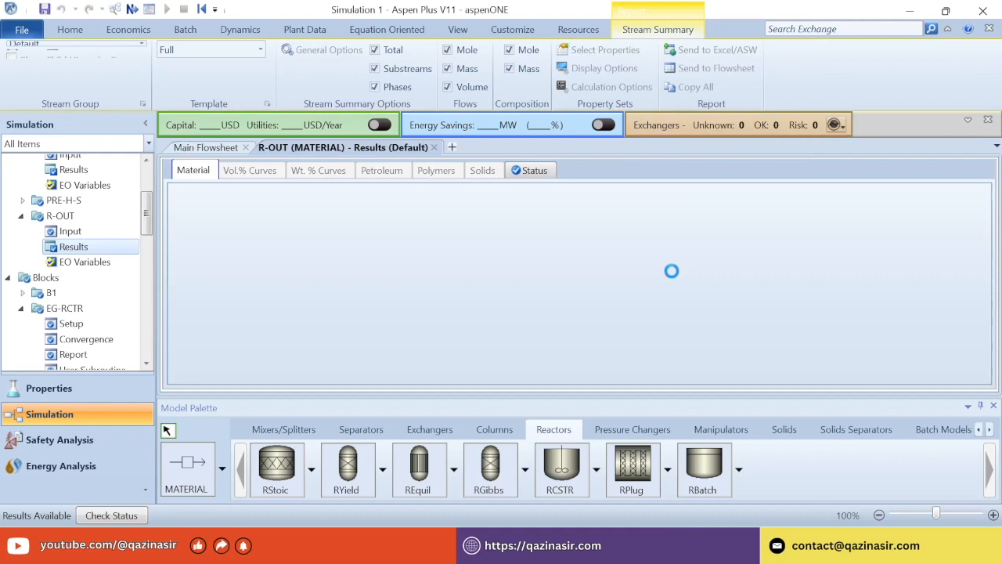
pyautogui.scroll(-2, 576, 268)
pyautogui.scroll(-5, 575, 268)
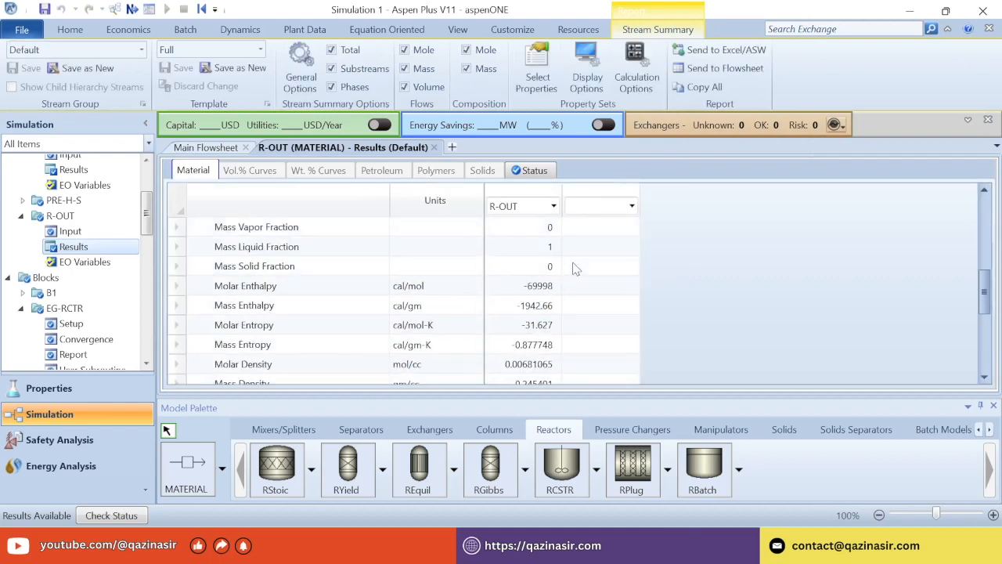
pyautogui.click(206, 325)
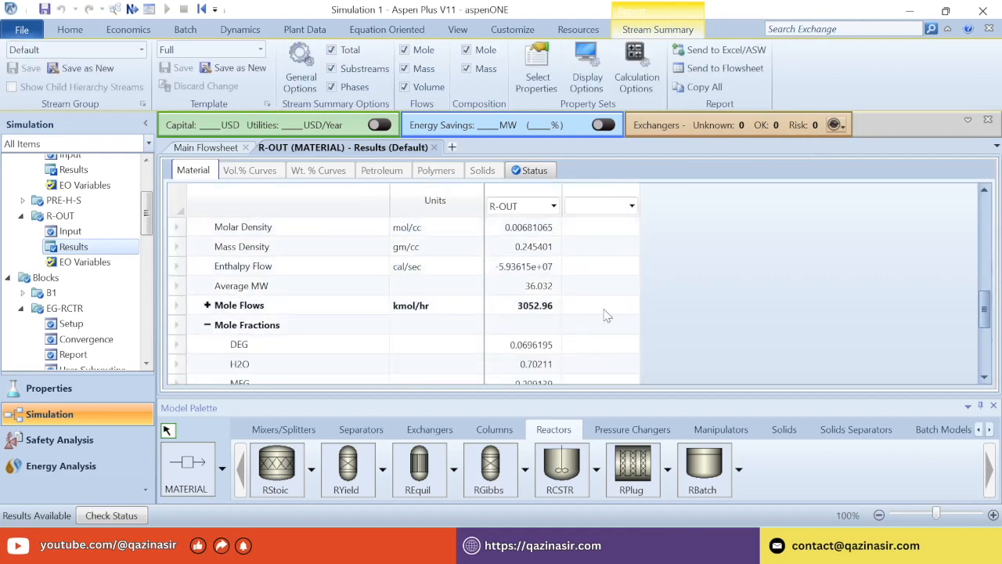
pyautogui.scroll(-2, 625, 308)
pyautogui.click(525, 290)
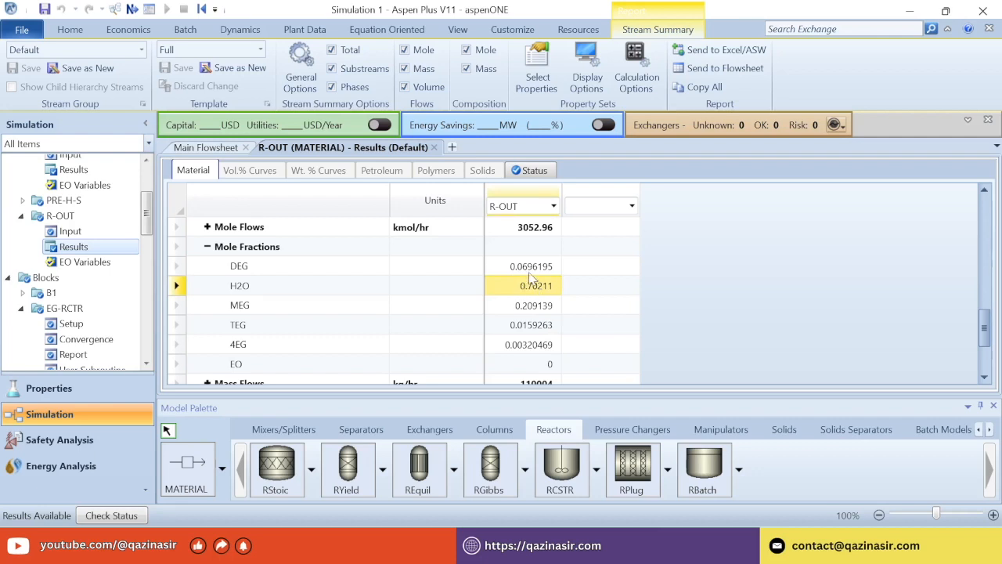
pyautogui.click(433, 147)
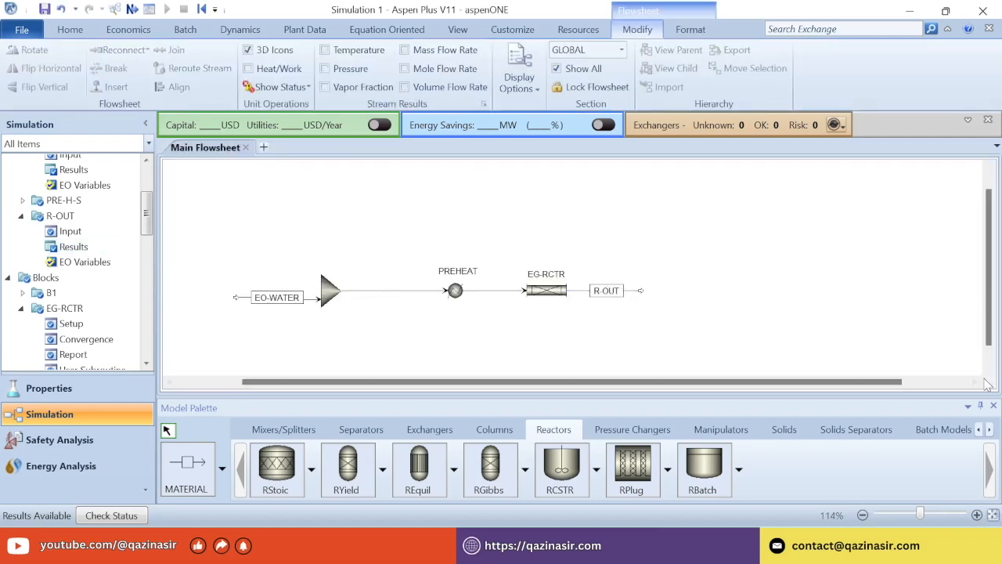
# Place a Flash2 separator block named EVAP1 on the flowsheet just beyond the R-OUT stream.
pyautogui.click(974, 381)
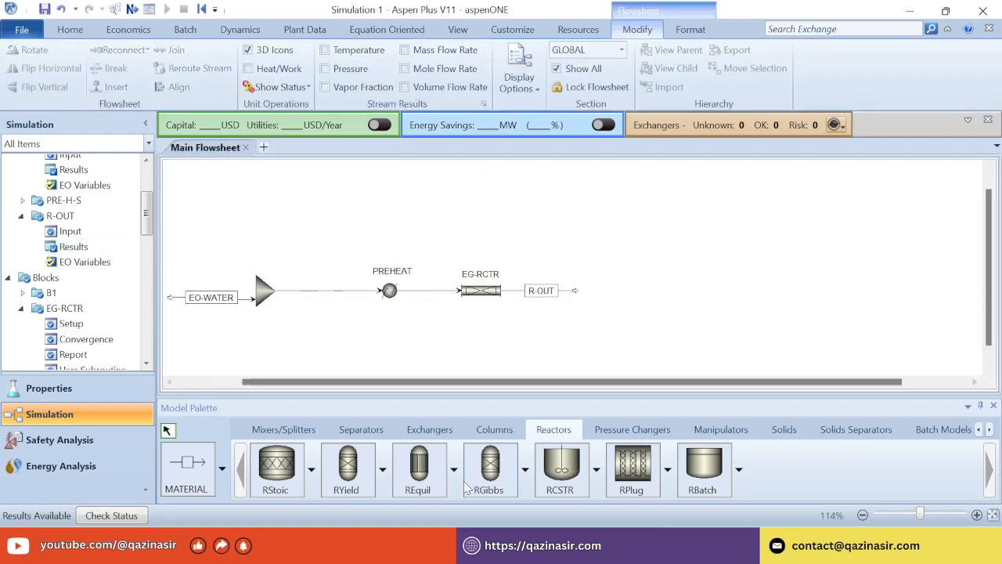
pyautogui.click(356, 431)
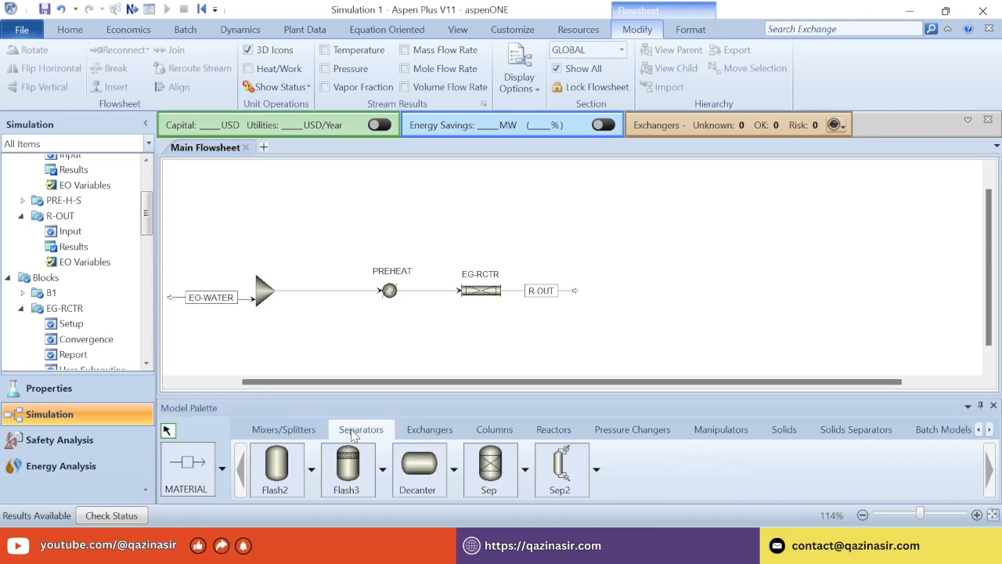
pyautogui.click(283, 474)
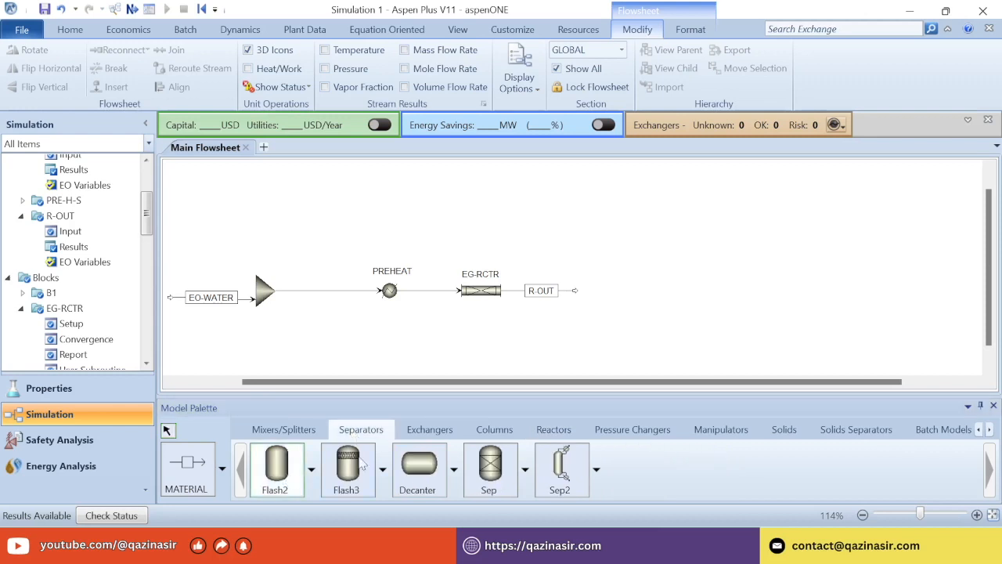
pyautogui.click(618, 289)
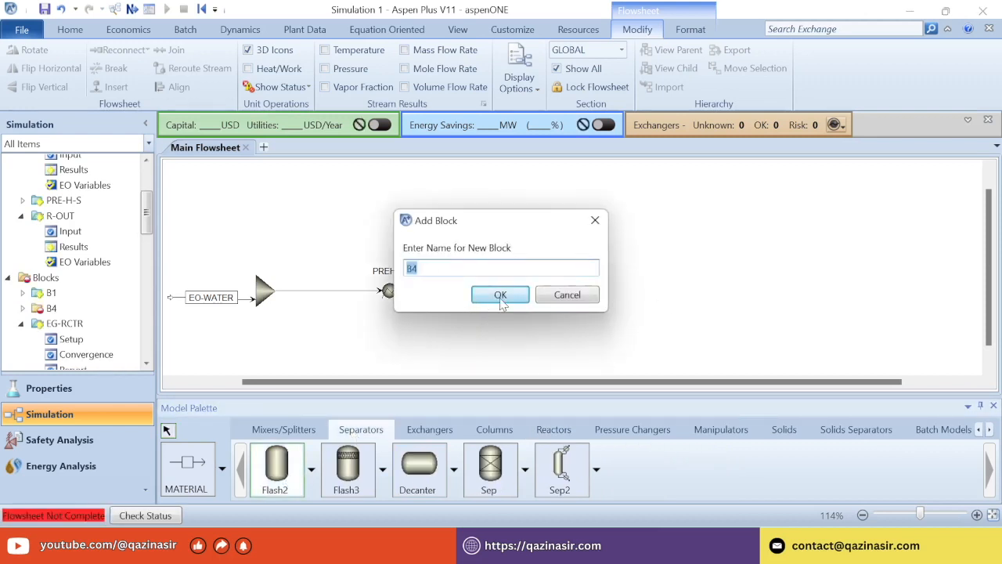
pyautogui.write('EVAP1')
pyautogui.click(500, 295)
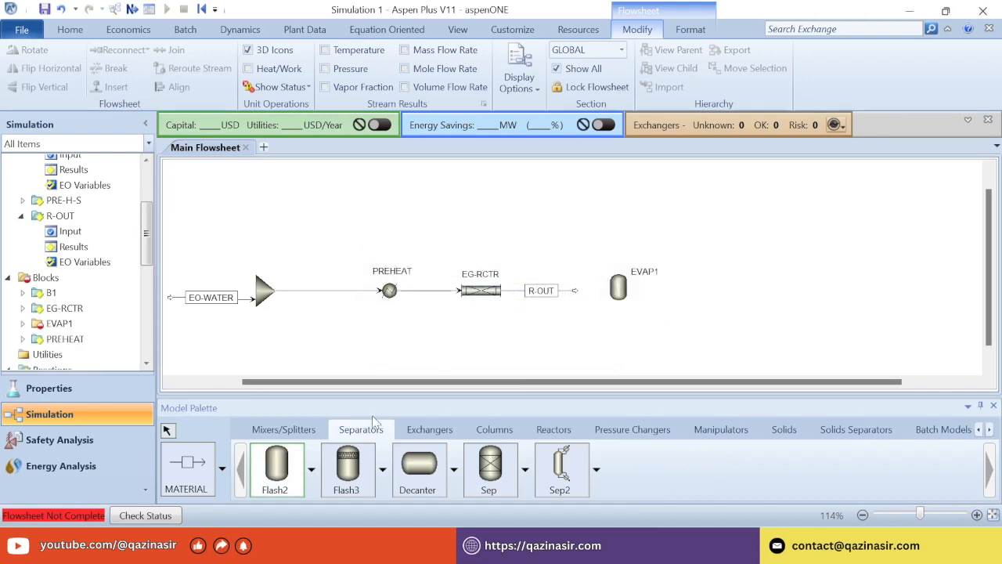
# Add two more Flash2 blocks named EVAP2 and EVAP3 in a row after EVAP1.
pyautogui.click(690, 289)
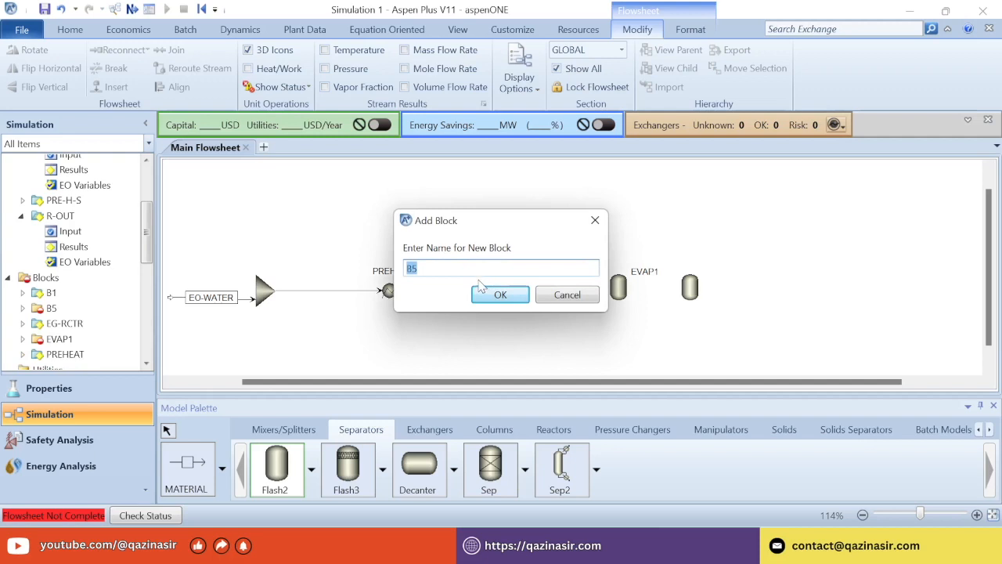
pyautogui.write('E')
pyautogui.click(494, 305)
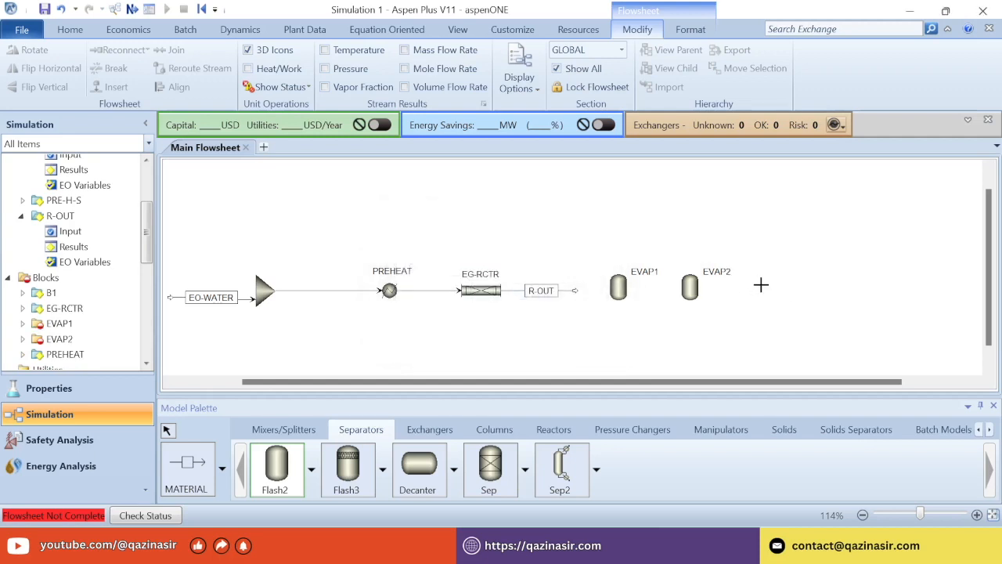
pyautogui.click(758, 296)
pyautogui.write('EVAP3')
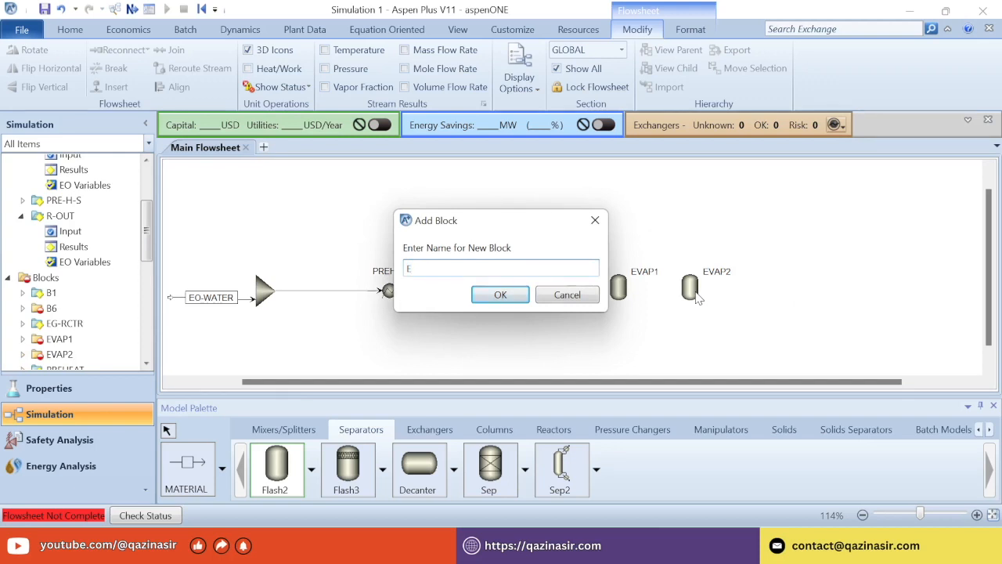
pyautogui.click(513, 296)
# Reconnect the open end of the R-OUT stream to the feed inlet of EVAP1.
pyautogui.click(167, 432)
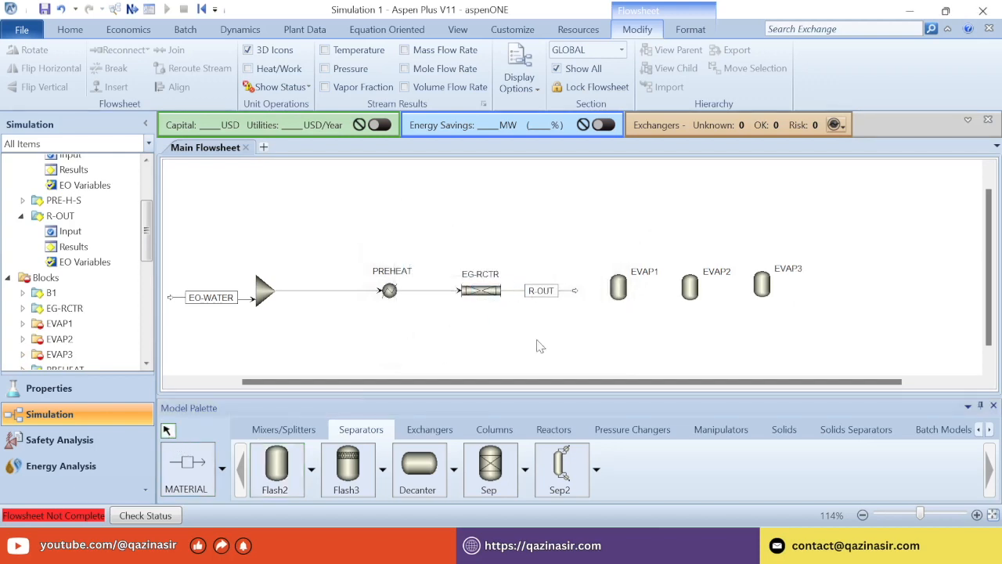
pyautogui.moveTo(575, 296); pyautogui.dragTo(608, 291)
pyautogui.click(612, 300)
# Connect EVAP1's liquid outlet to EVAP2's feed inlet with a material stream named 11.
pyautogui.click(182, 478)
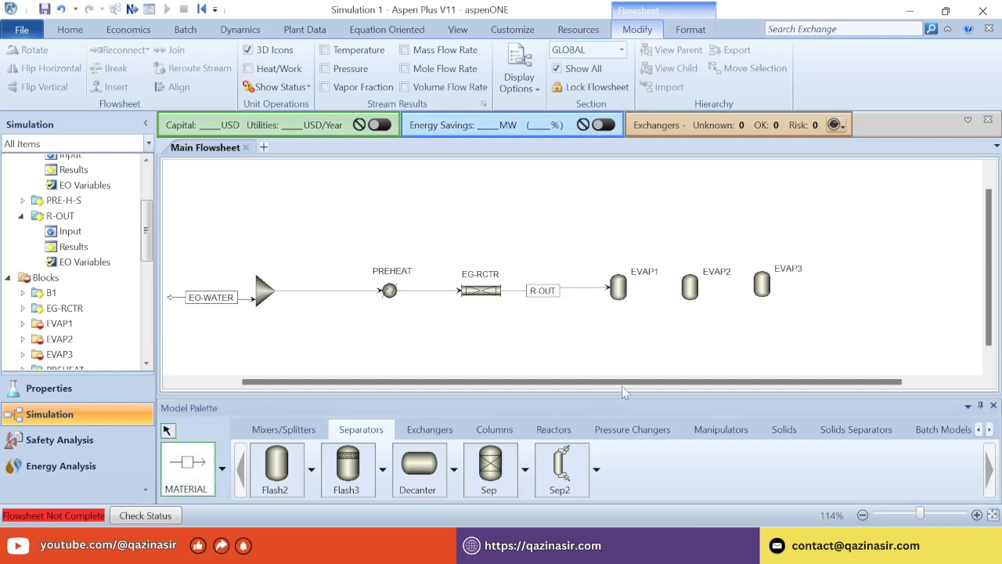
pyautogui.click(619, 306)
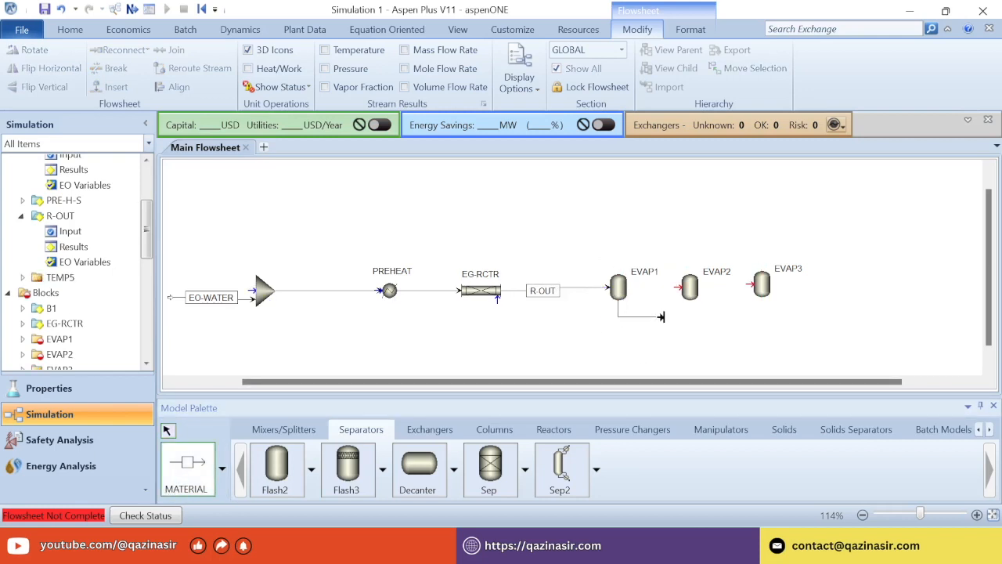
pyautogui.click(678, 288)
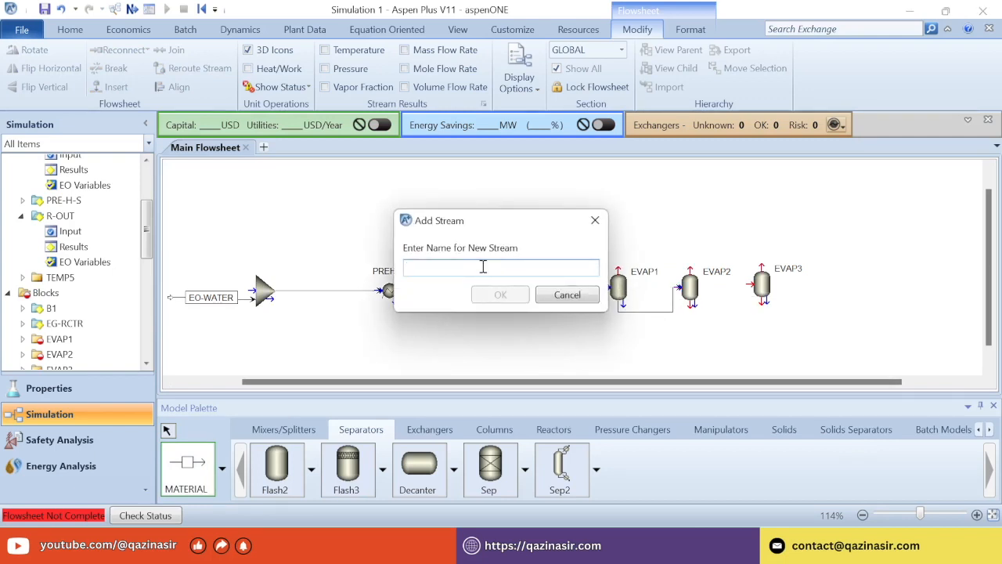
pyautogui.write('12')
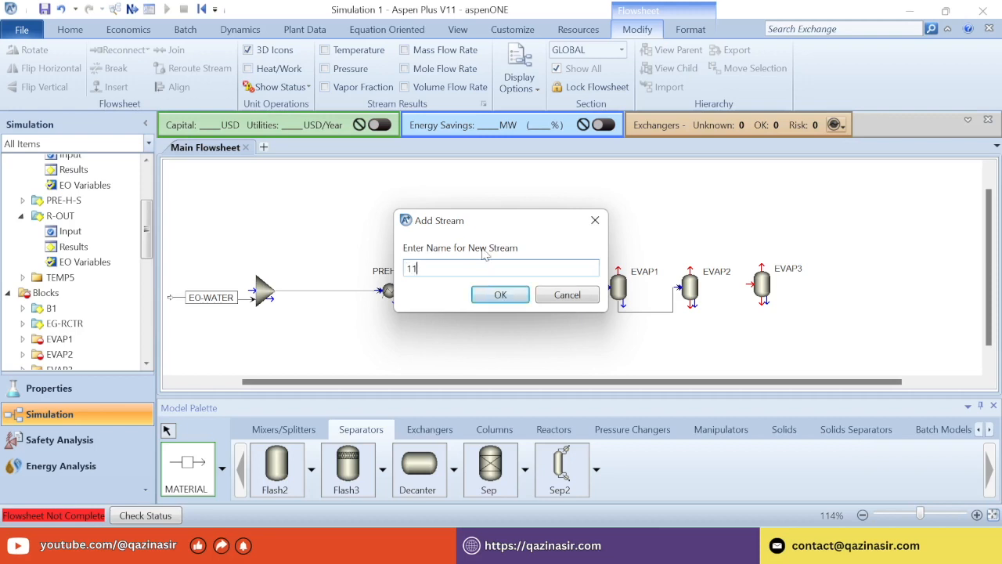
pyautogui.click(499, 295)
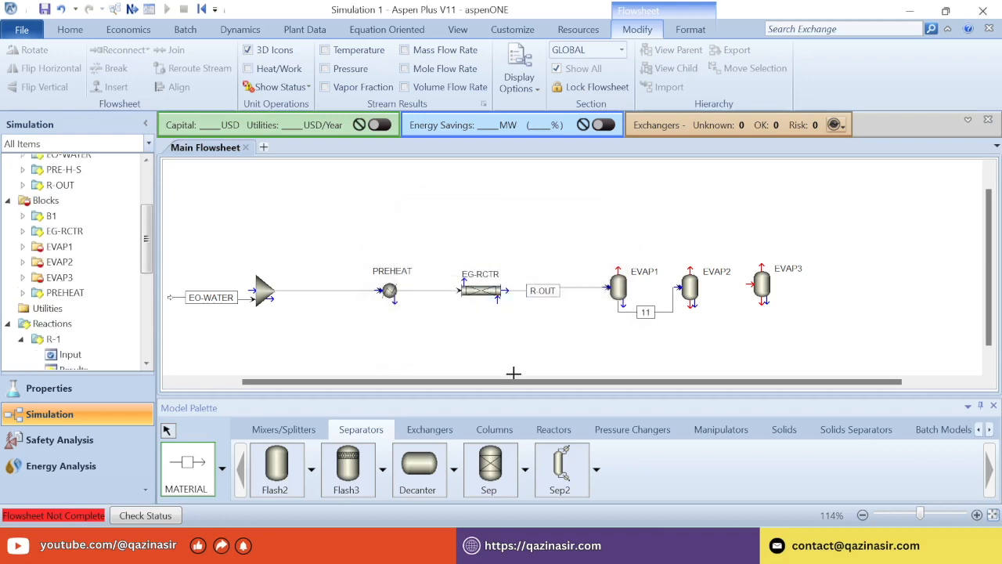
# Connect EVAP2's liquid outlet to EVAP3's feed inlet with a material stream named 12.
pyautogui.click(691, 308)
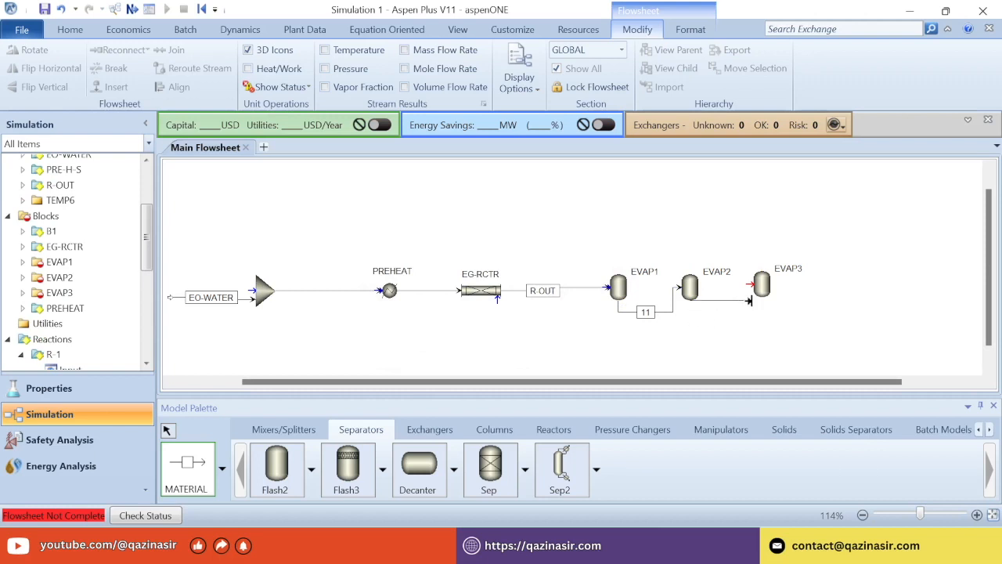
pyautogui.click(750, 285)
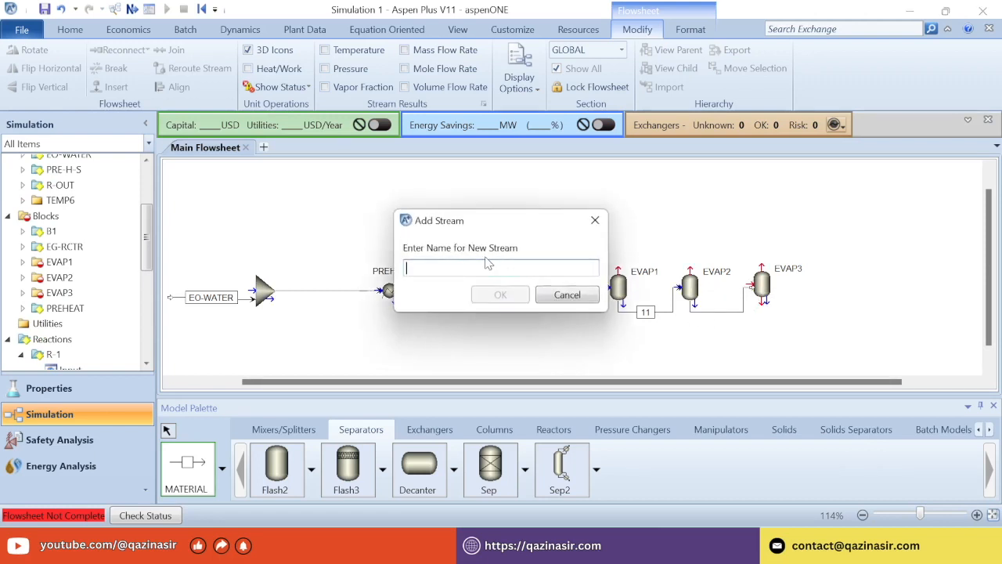
pyautogui.write('12')
pyautogui.press('Return')
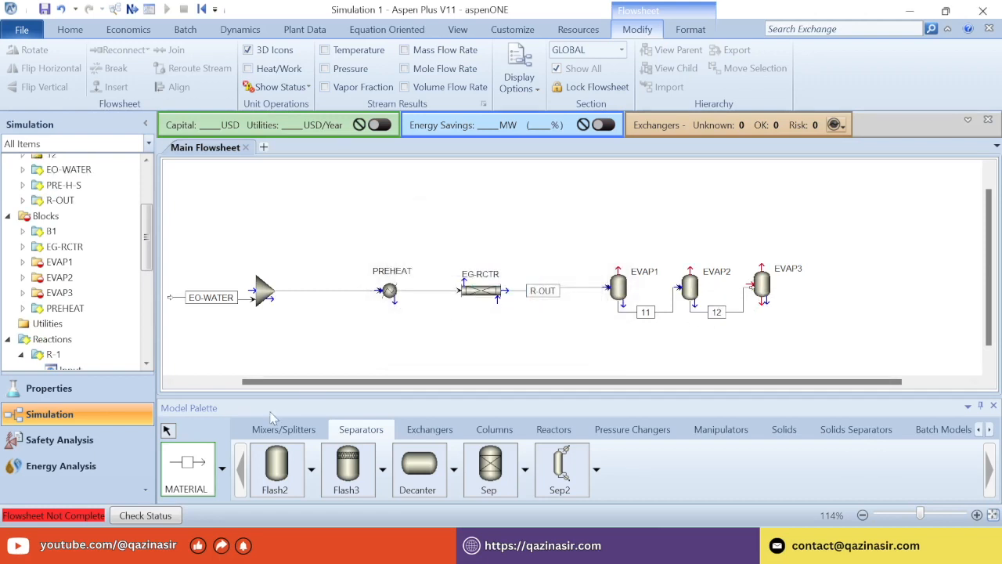
pyautogui.click(167, 430)
# Hide the ID labels of streams 11 and 12 on the flowsheet.
pyautogui.rightClick(645, 315)
pyautogui.moveTo(678, 290)
pyautogui.click(839, 291)
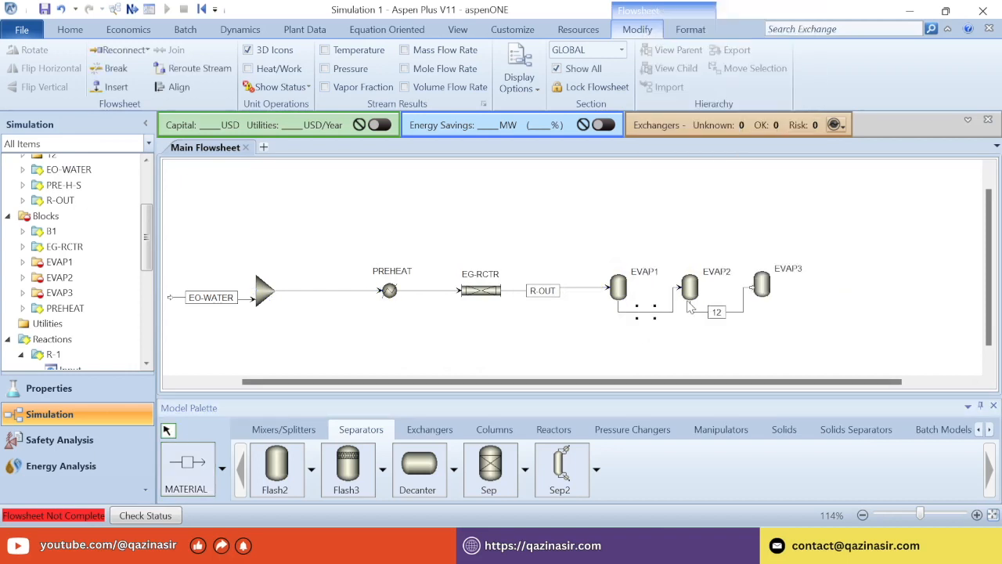
pyautogui.rightClick(719, 313)
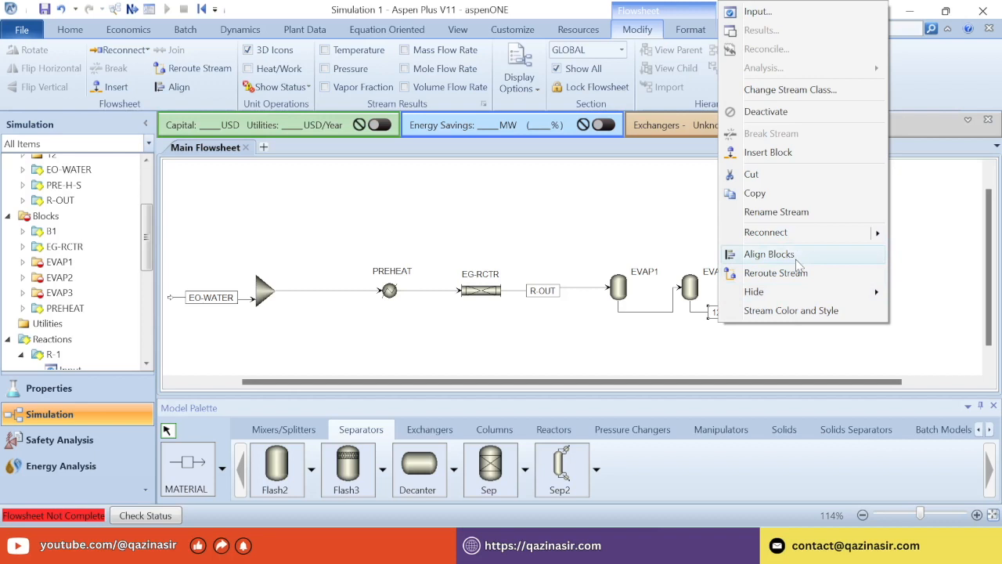
pyautogui.moveTo(789, 295)
pyautogui.click(683, 291)
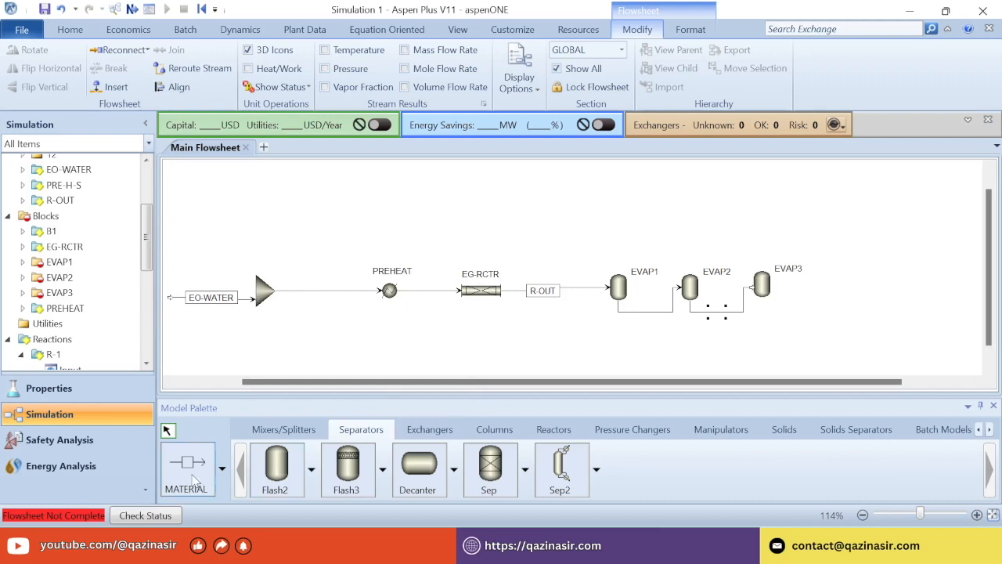
# Place a Mixer block above the EG-RCTR reactor and accept its default name.
pyautogui.click(293, 432)
pyautogui.click(280, 469)
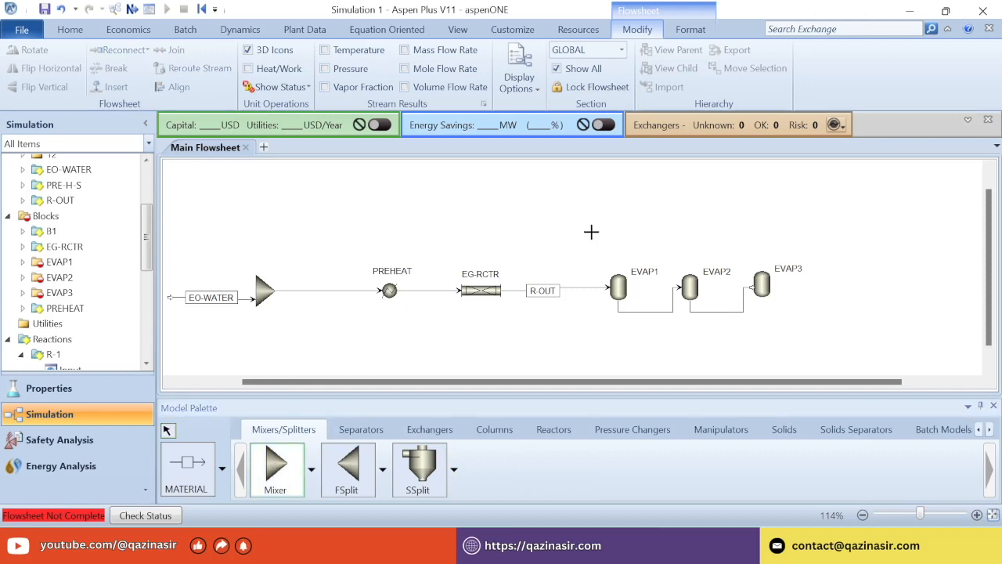
pyautogui.click(507, 199)
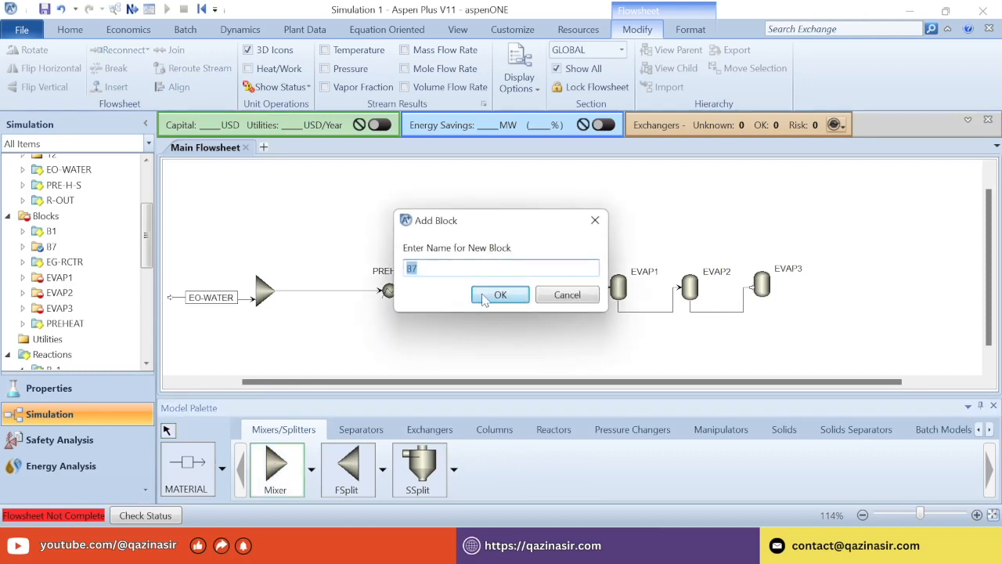
pyautogui.click(484, 300)
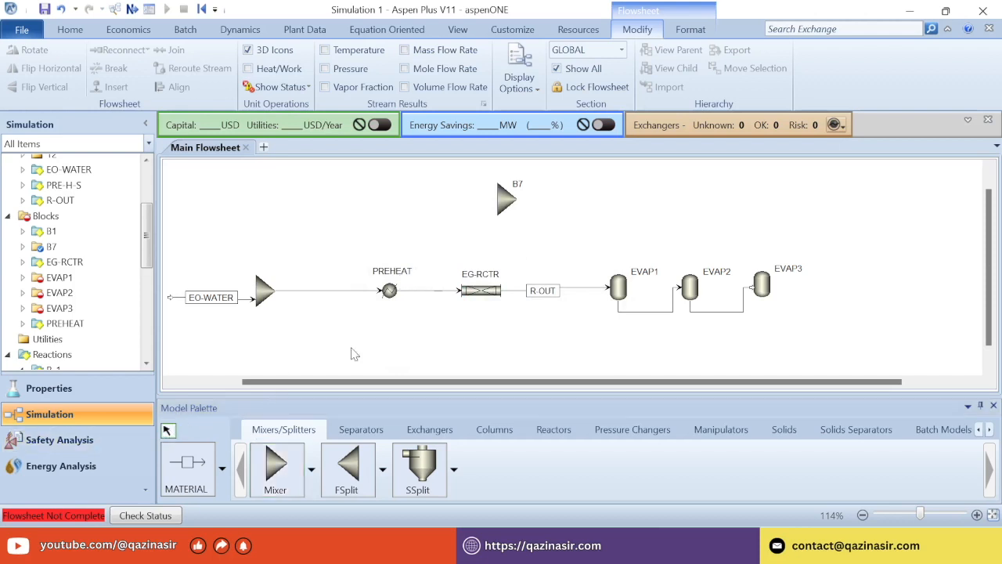
# Hide the new mixer's ID label and flip its icon horizontally.
pyautogui.rightClick(517, 186)
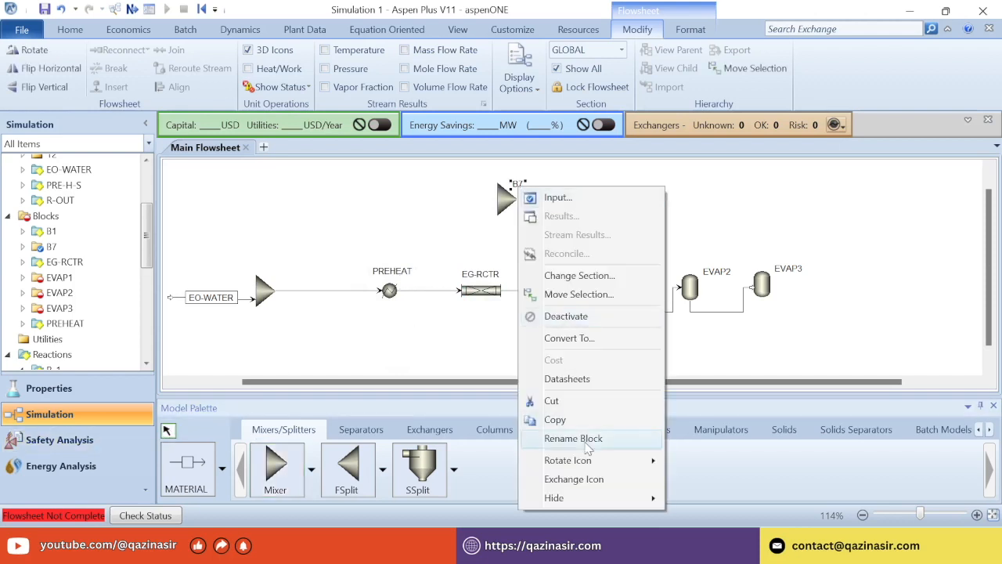
pyautogui.moveTo(586, 499)
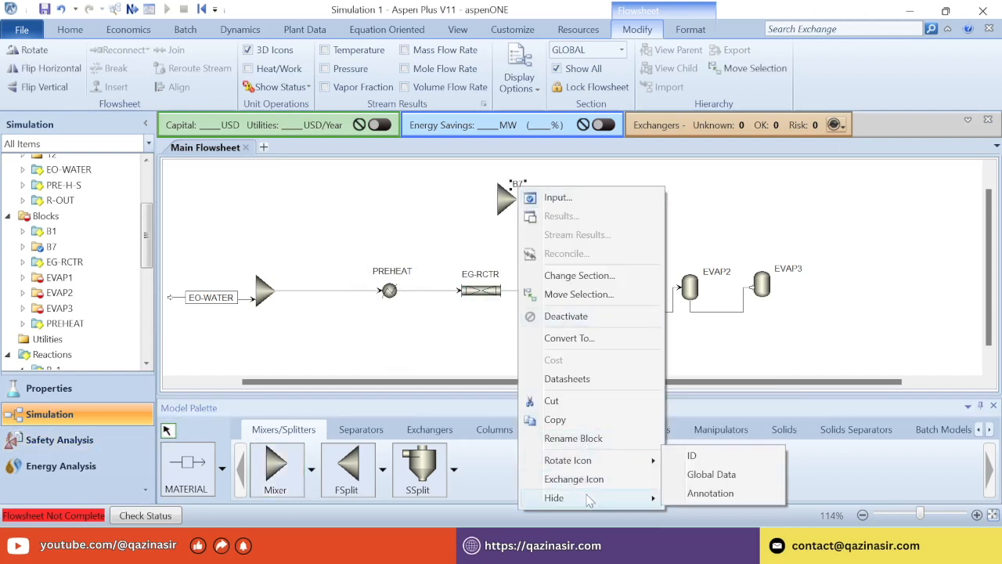
pyautogui.click(696, 456)
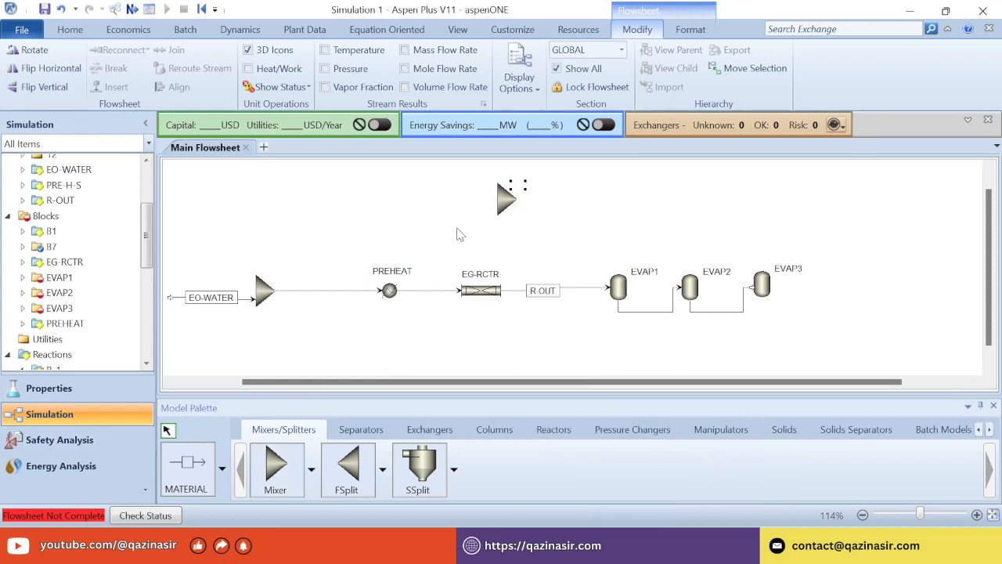
pyautogui.rightClick(508, 202)
pyautogui.moveTo(587, 473)
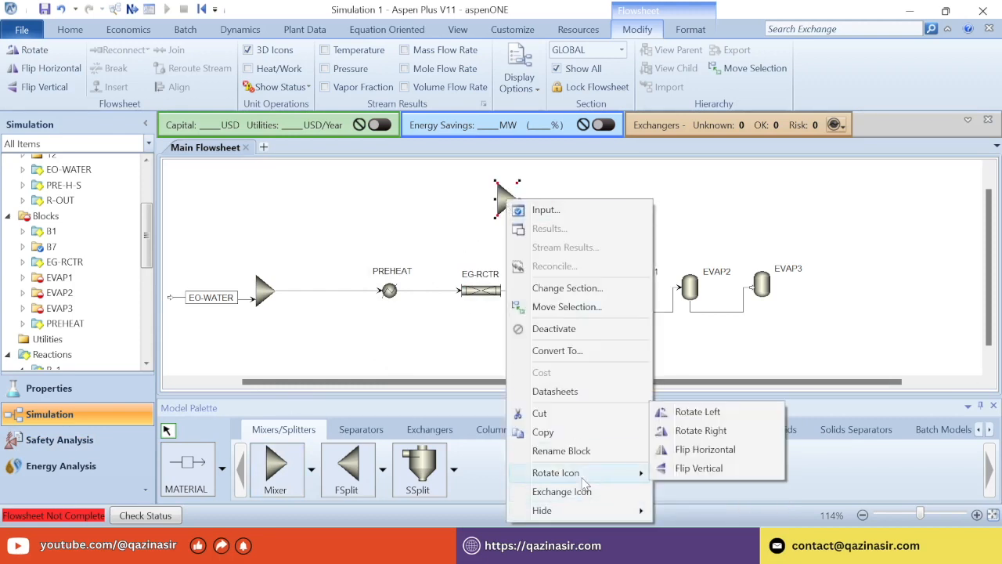
pyautogui.click(705, 449)
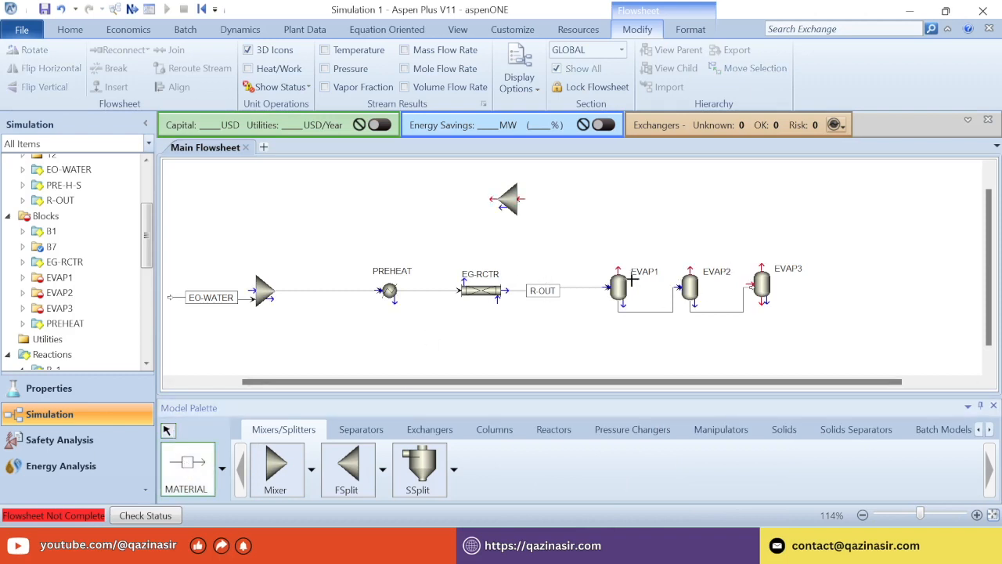
# Connect EVAP1's vapor outlet to the feed side of the upper mixer with a material stream named E1.
pyautogui.click(618, 269)
pyautogui.click(523, 200)
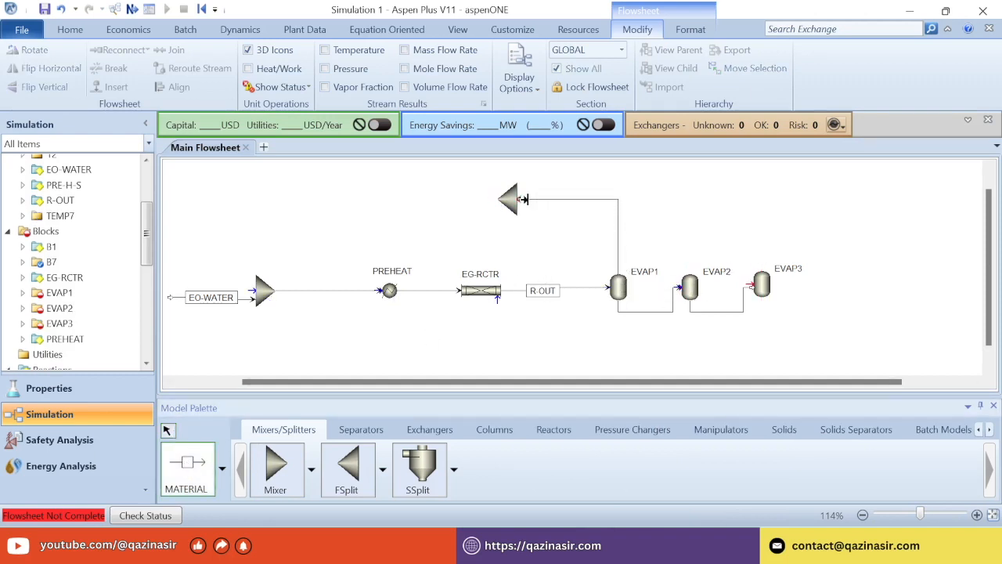
pyautogui.click(522, 205)
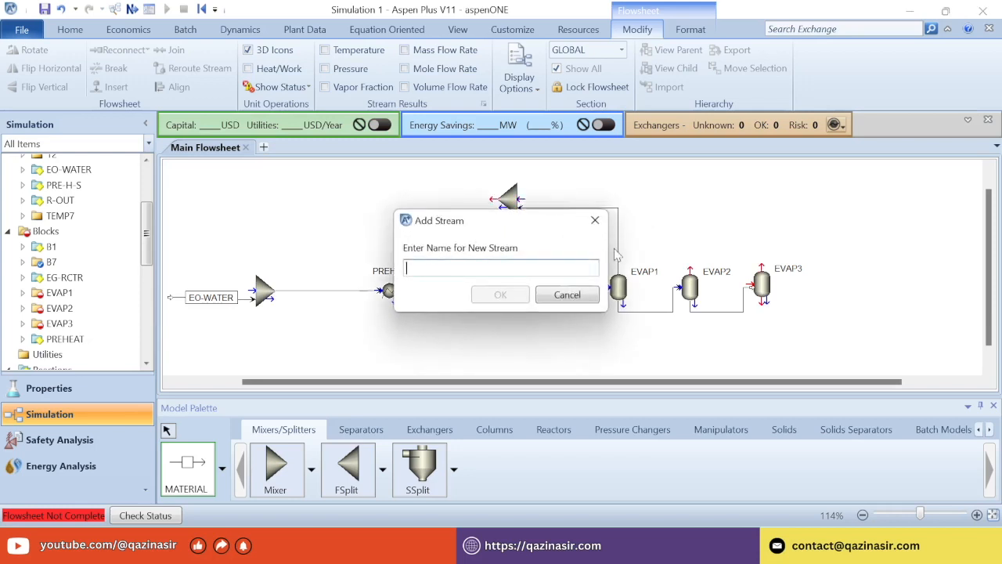
pyautogui.write('E1')
pyautogui.click(500, 295)
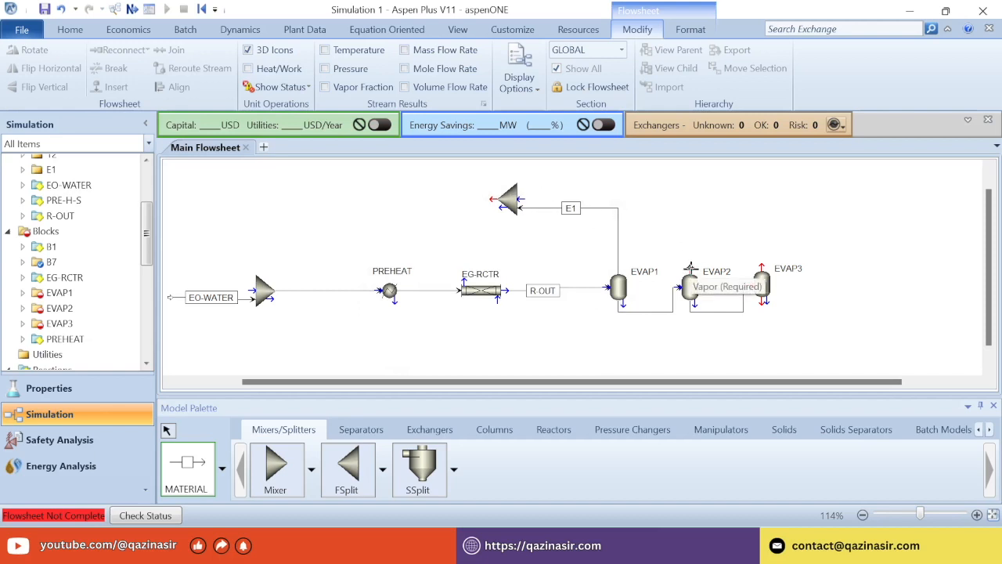
# Connect EVAP2's vapor outlet to the upper mixer's feed side with a material stream named E2.
pyautogui.click(196, 468)
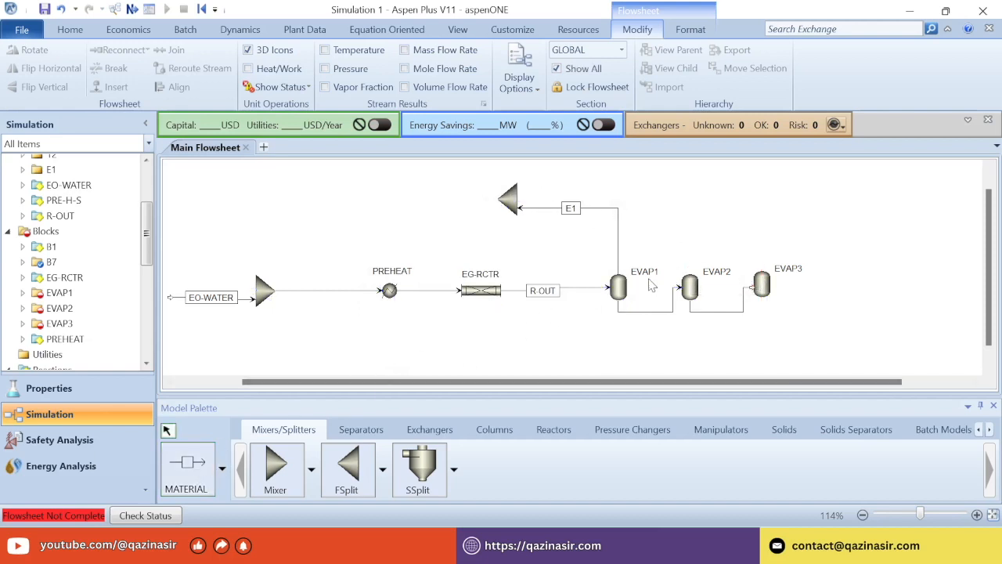
pyautogui.click(200, 458)
pyautogui.click(690, 267)
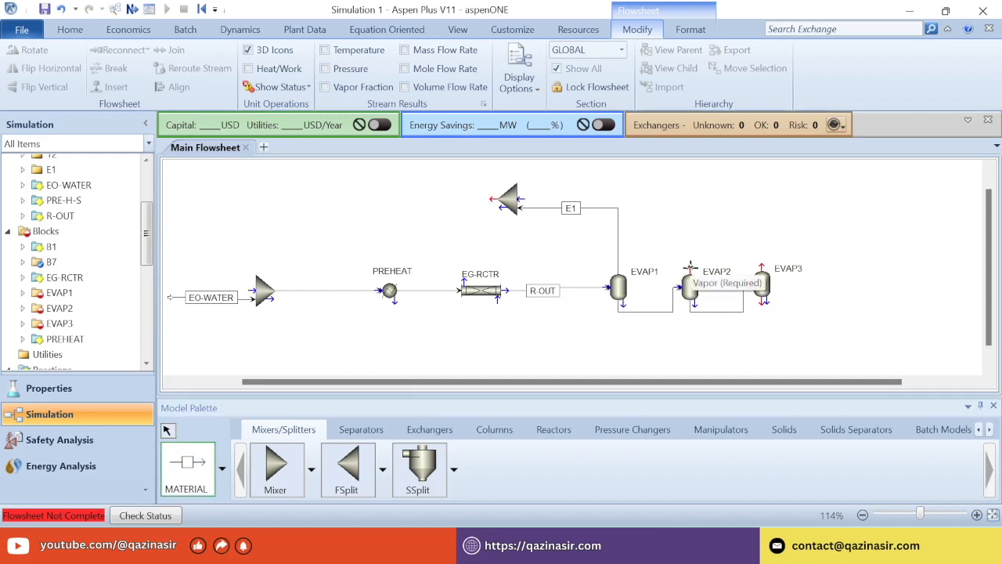
pyautogui.click(522, 198)
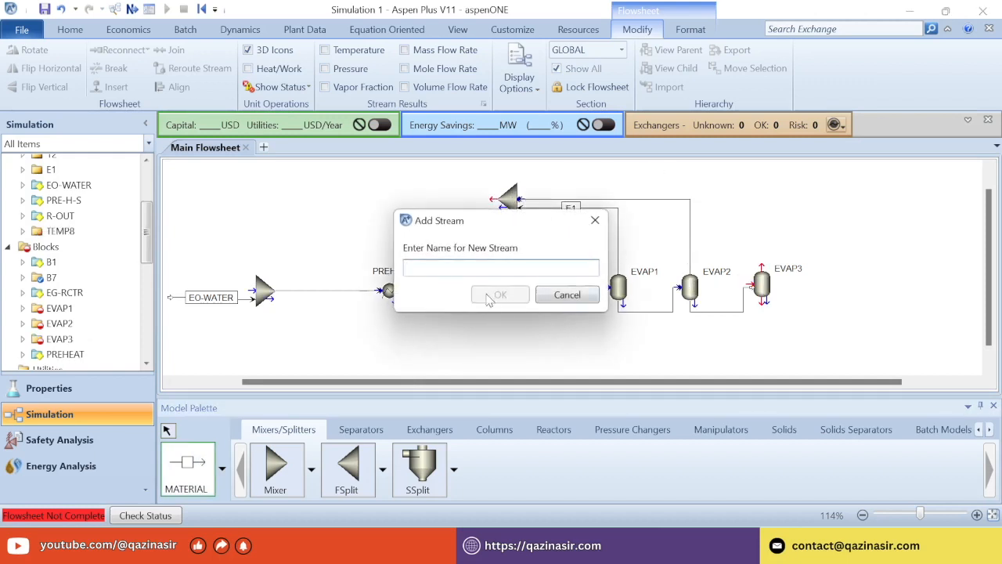
pyautogui.write('E2')
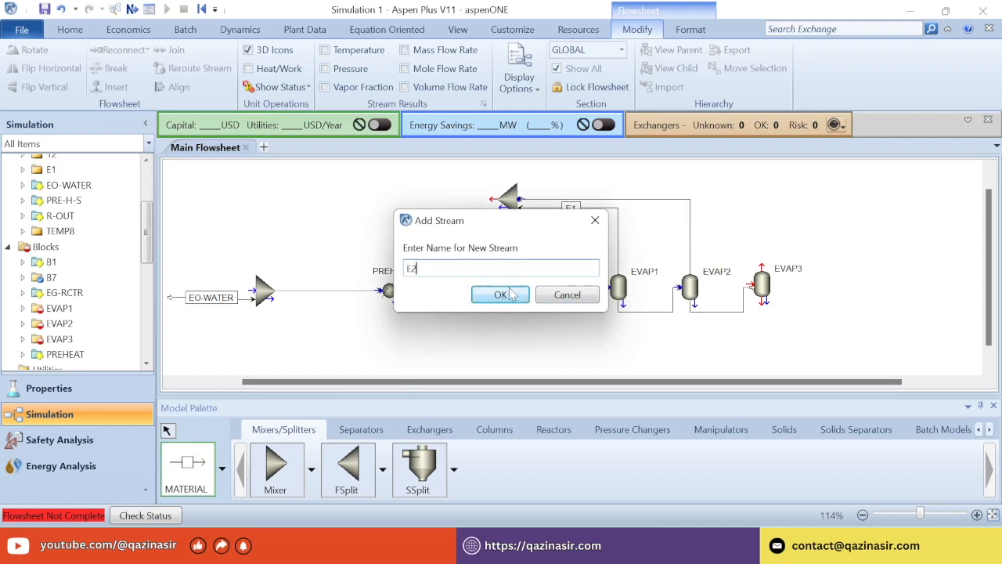
pyautogui.click(513, 296)
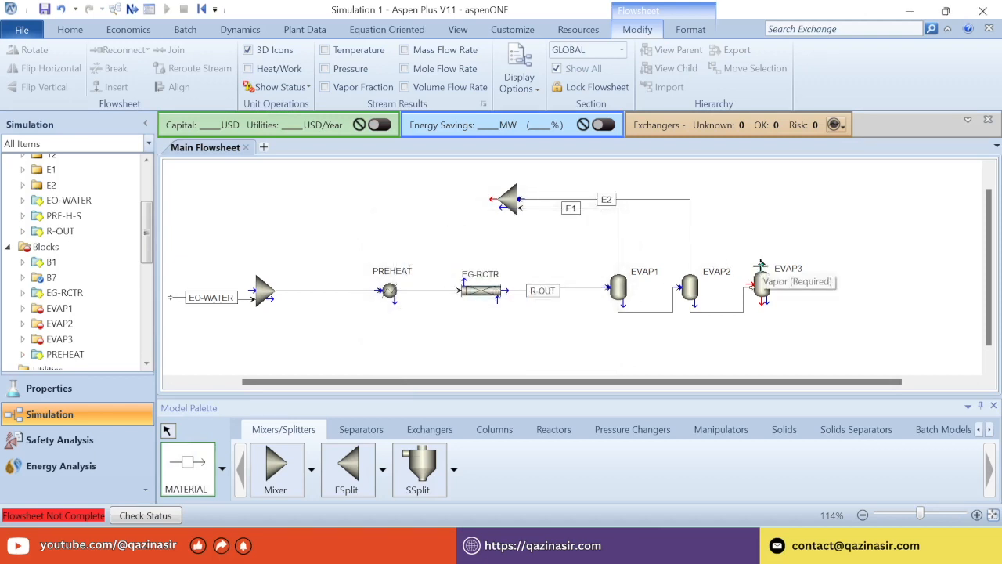
# Connect EVAP3's vapor outlet to the upper mixer's feed side with a material stream named E3.
pyautogui.click(761, 268)
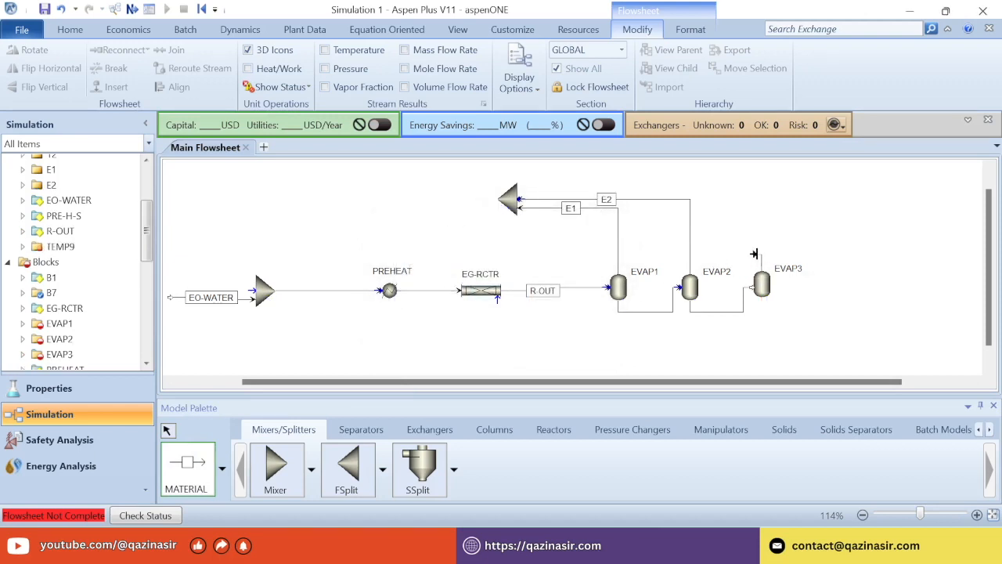
pyautogui.click(522, 190)
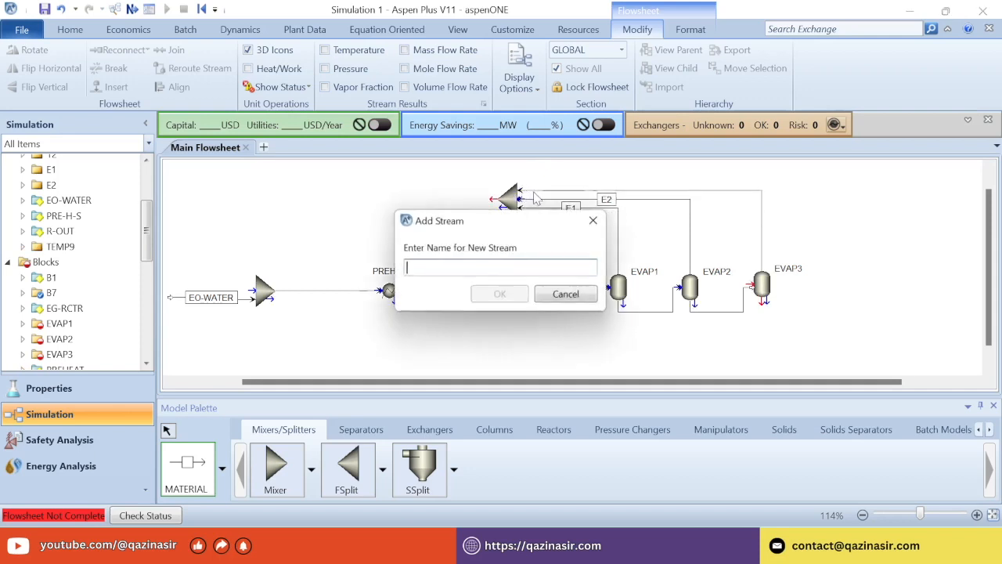
pyautogui.write('E3')
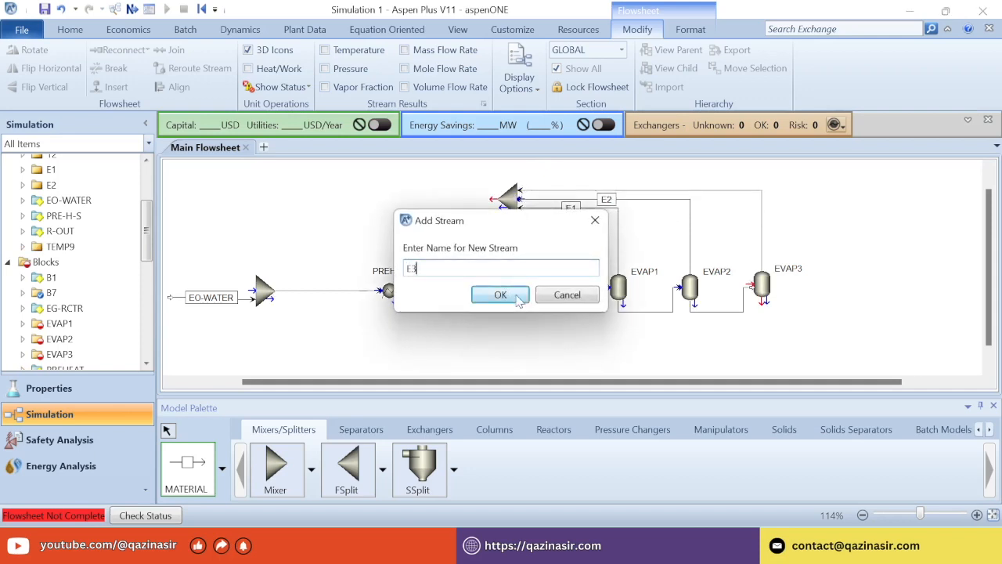
pyautogui.click(511, 294)
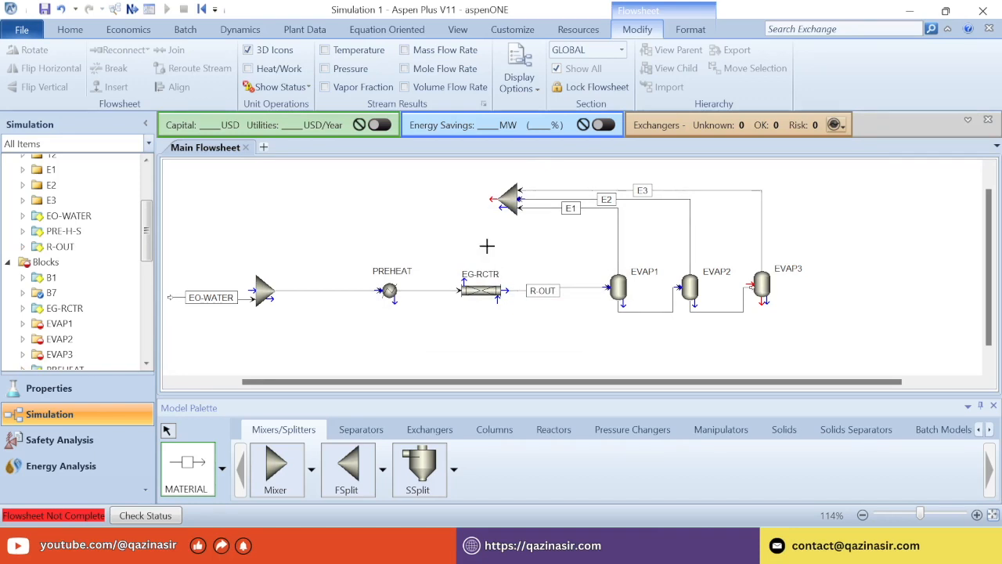
# Draw a material stream named WATER-R from the evaporator overhead mixer's outlet to the EO-WATER feed mixer's inlet.
pyautogui.click(490, 198)
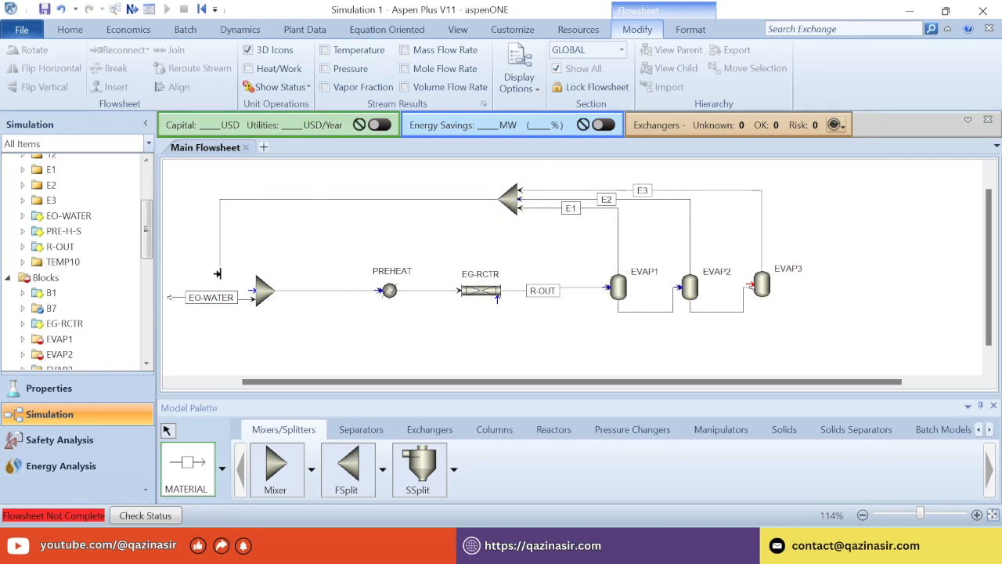
pyautogui.click(246, 291)
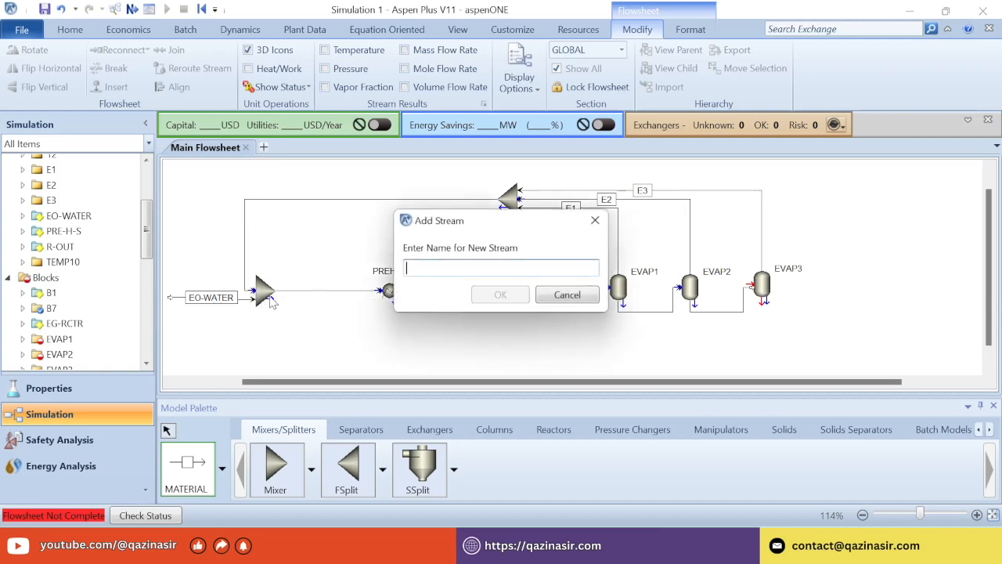
pyautogui.write('E4')
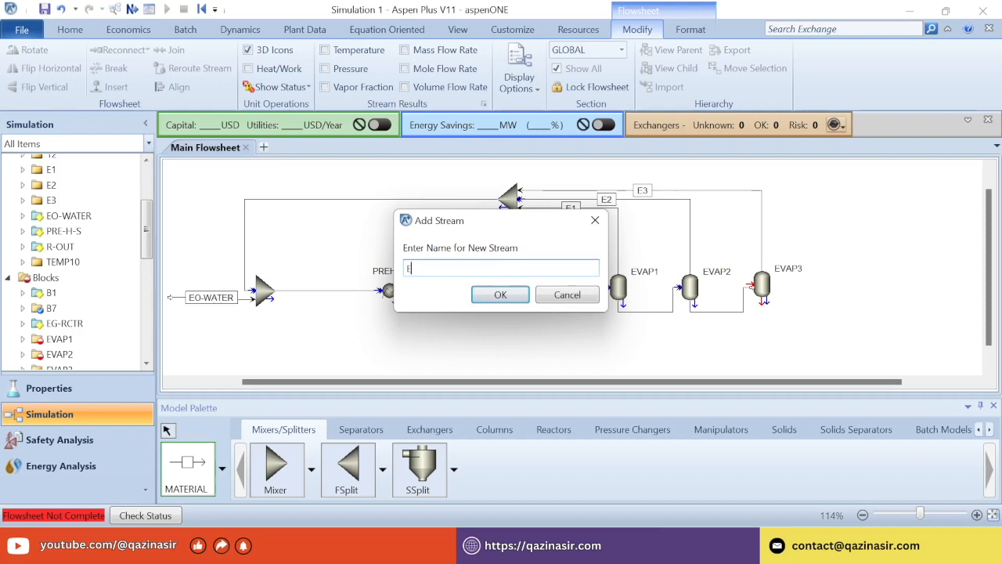
pyautogui.press('BackSpace')
pyautogui.write('WA')
pyautogui.click(502, 292)
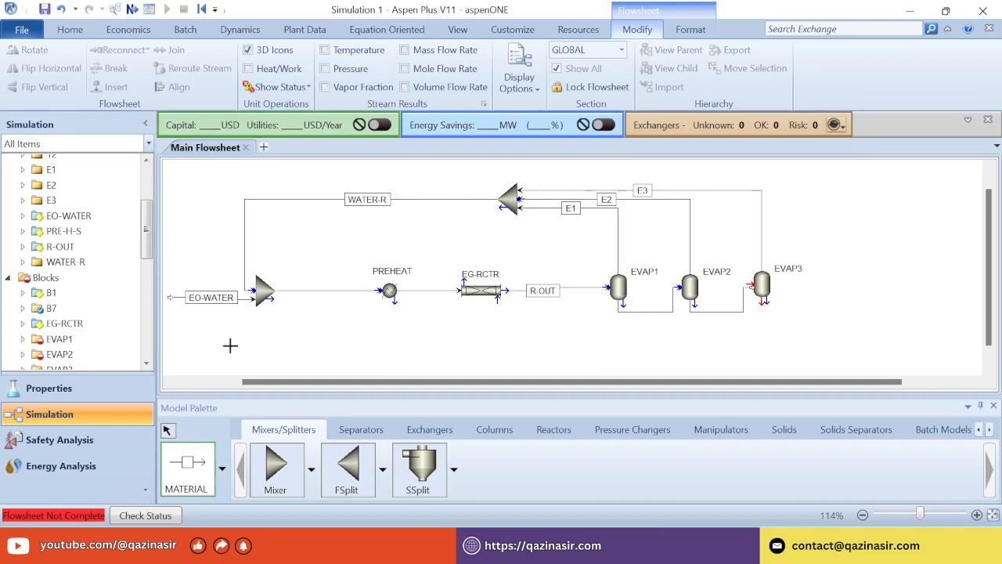
pyautogui.click(168, 432)
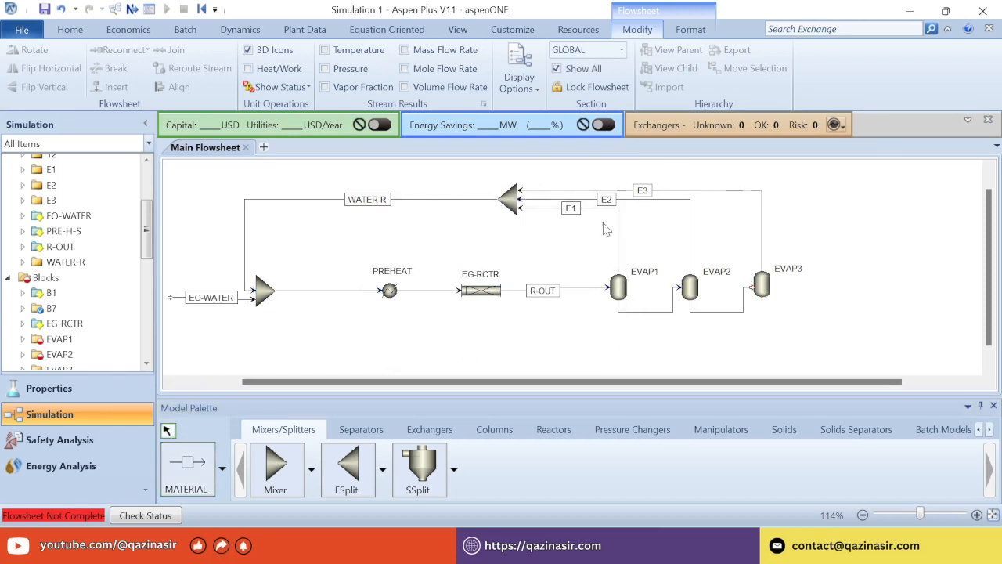
# Hide the ID labels of streams E1, E2 and E3 on the flowsheet.
pyautogui.rightClick(570, 208)
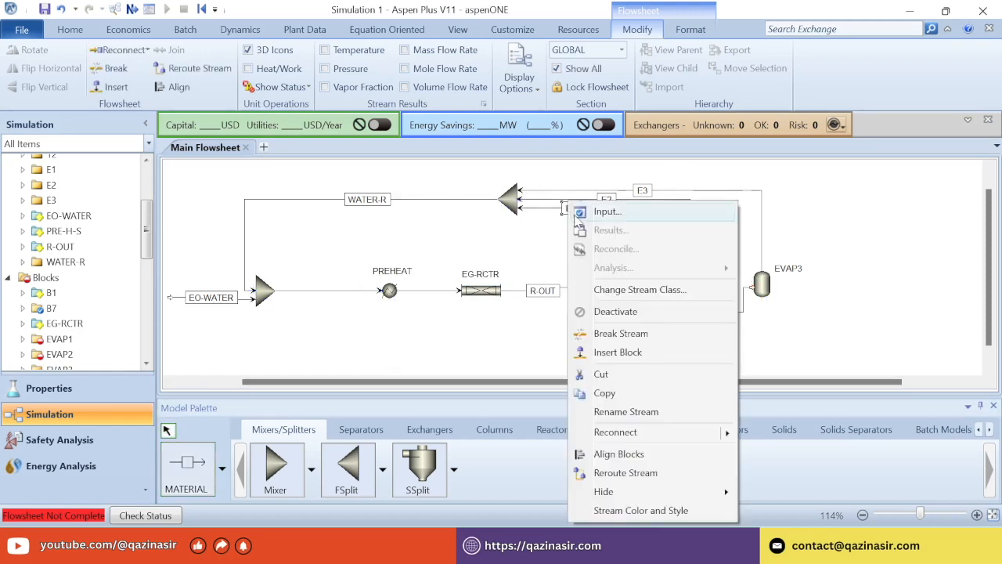
pyautogui.moveTo(647, 493)
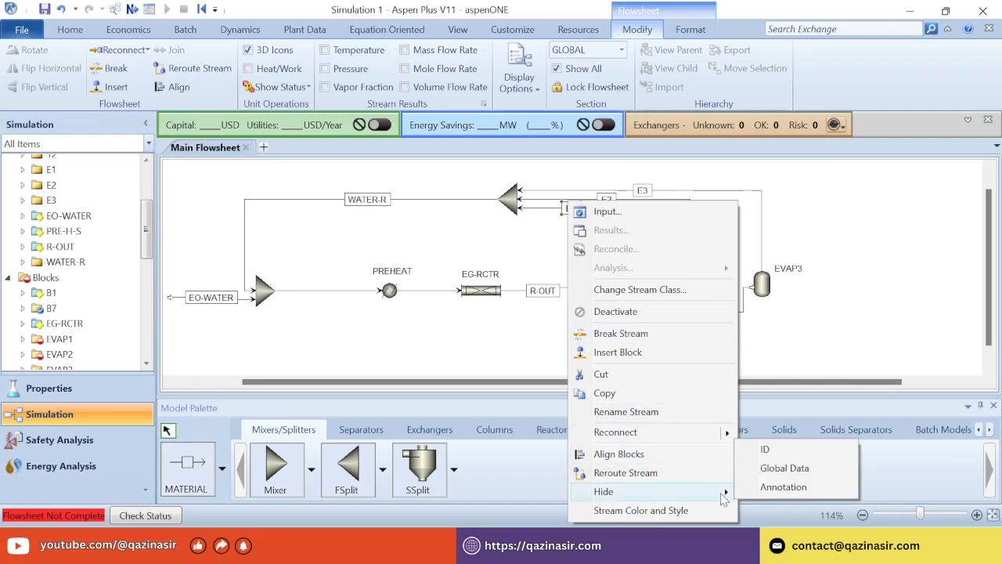
pyautogui.click(784, 457)
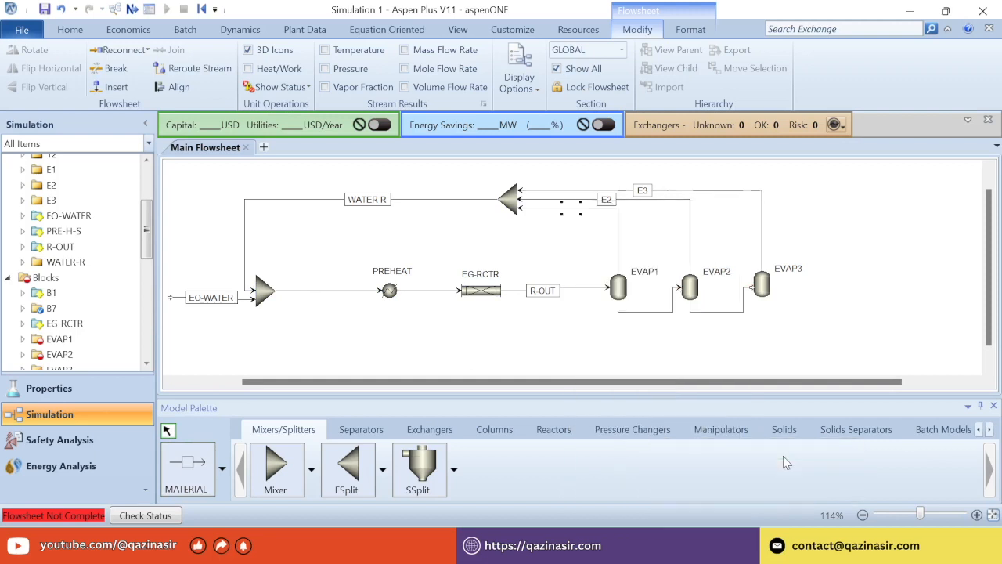
pyautogui.rightClick(605, 197)
pyautogui.moveTo(679, 492)
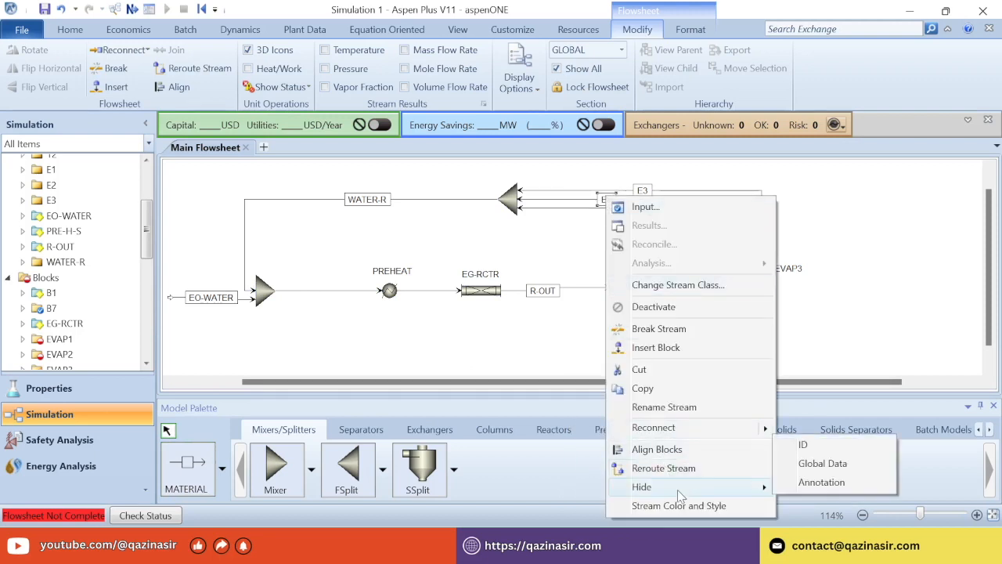
pyautogui.click(807, 446)
pyautogui.rightClick(645, 191)
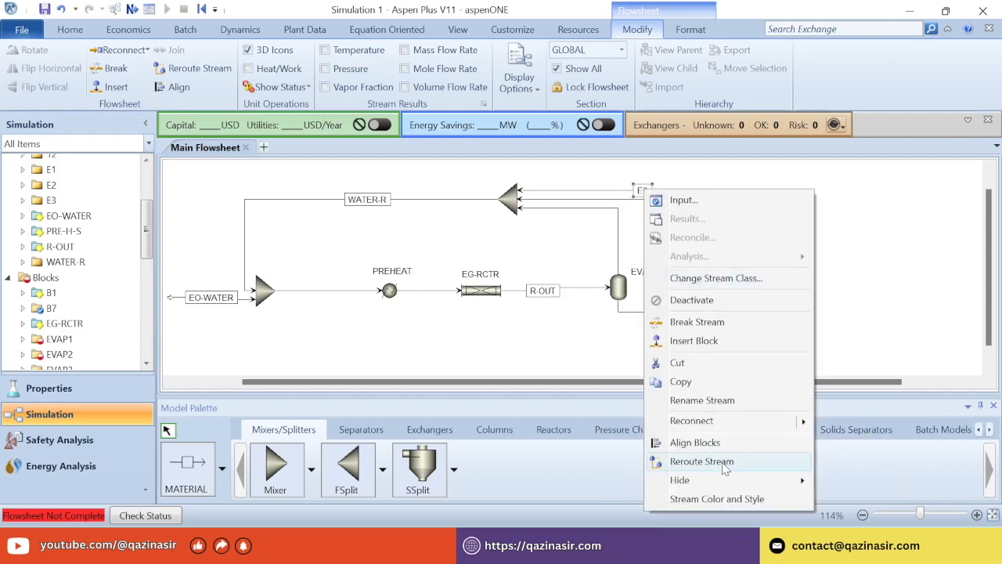
pyautogui.moveTo(726, 479)
pyautogui.click(844, 441)
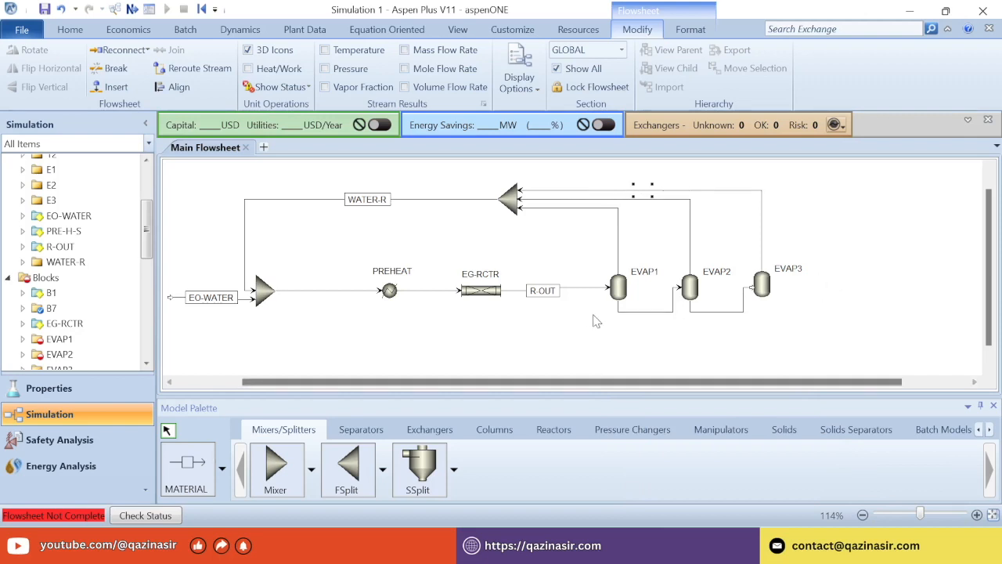
# View the EVAP1 block's flash specifications and return to the main flowsheet.
pyautogui.click(621, 290)
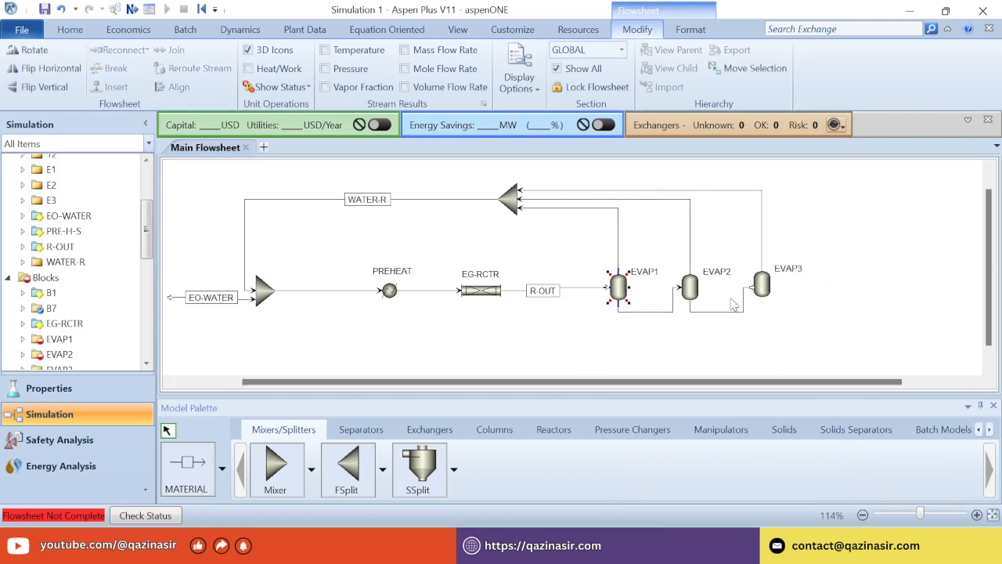
pyautogui.doubleClick(619, 288)
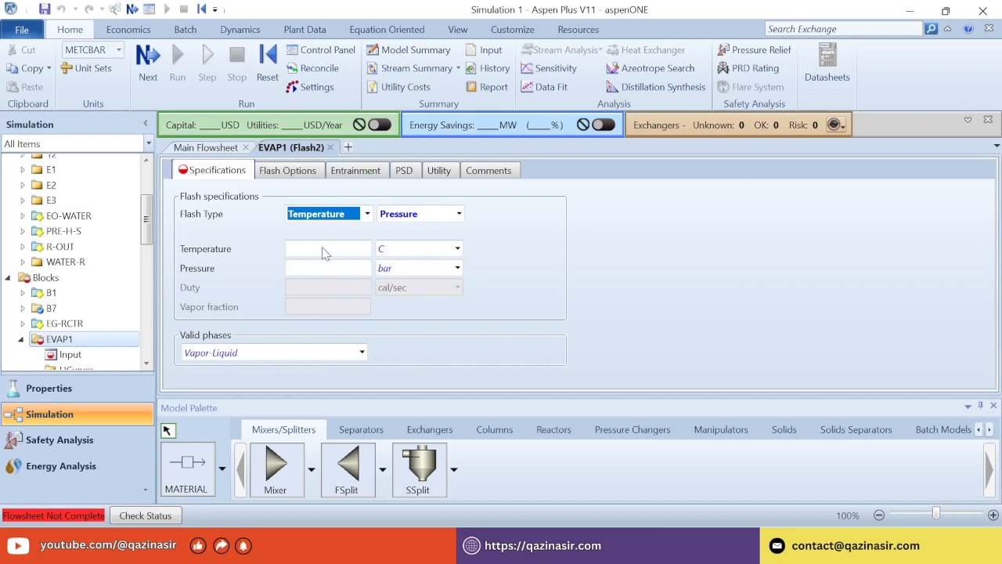
pyautogui.click(330, 148)
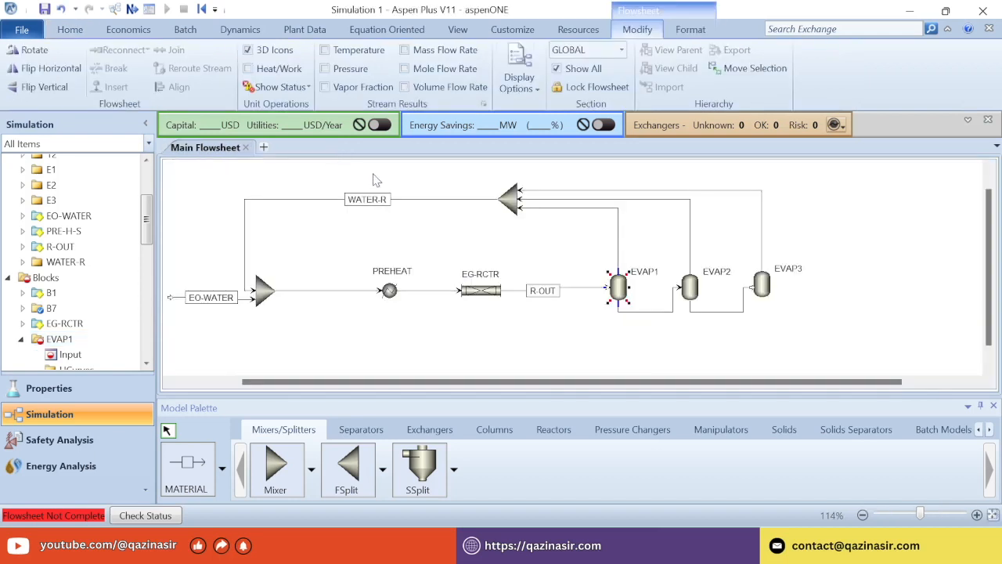
# Draw a free-standing material stream named STEAM in the empty area below the feed mixer.
pyautogui.scroll(-2, 990, 270)
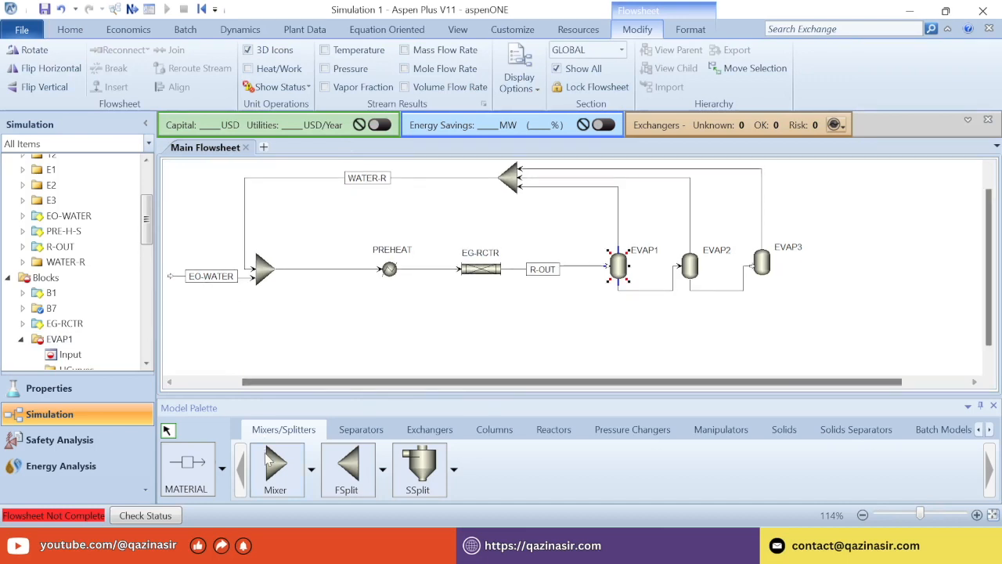
pyautogui.click(201, 472)
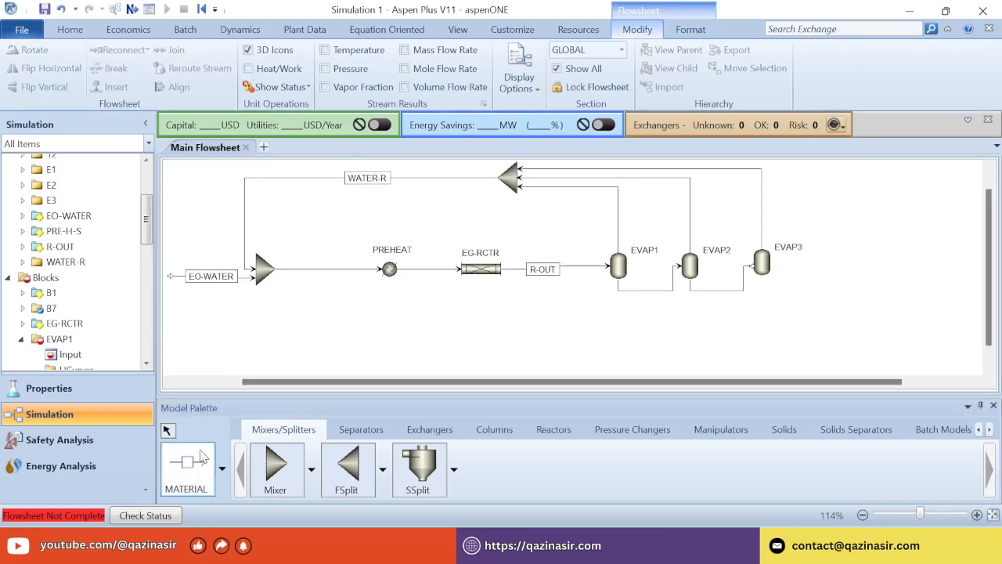
pyautogui.click(196, 329)
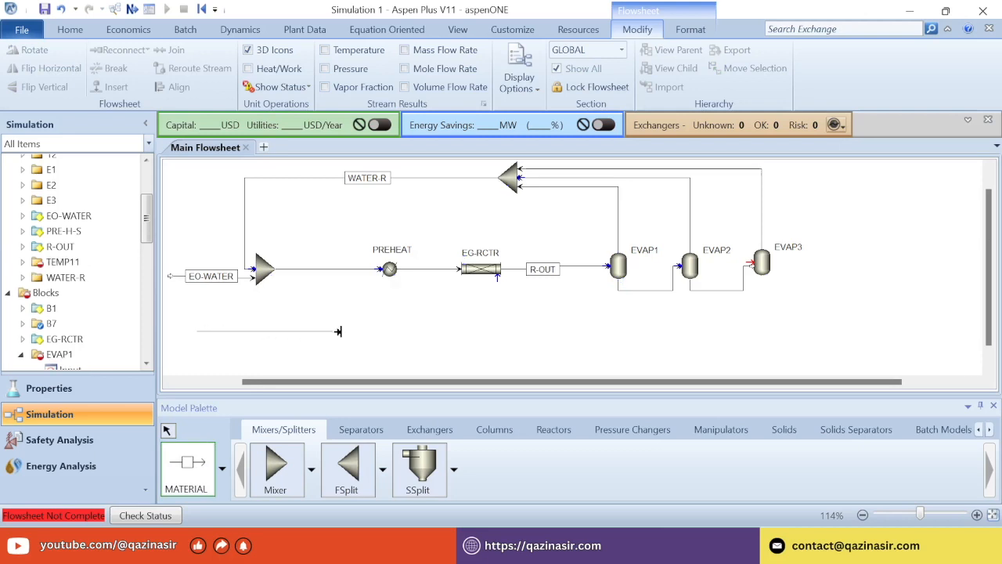
pyautogui.click(338, 331)
pyautogui.write('S')
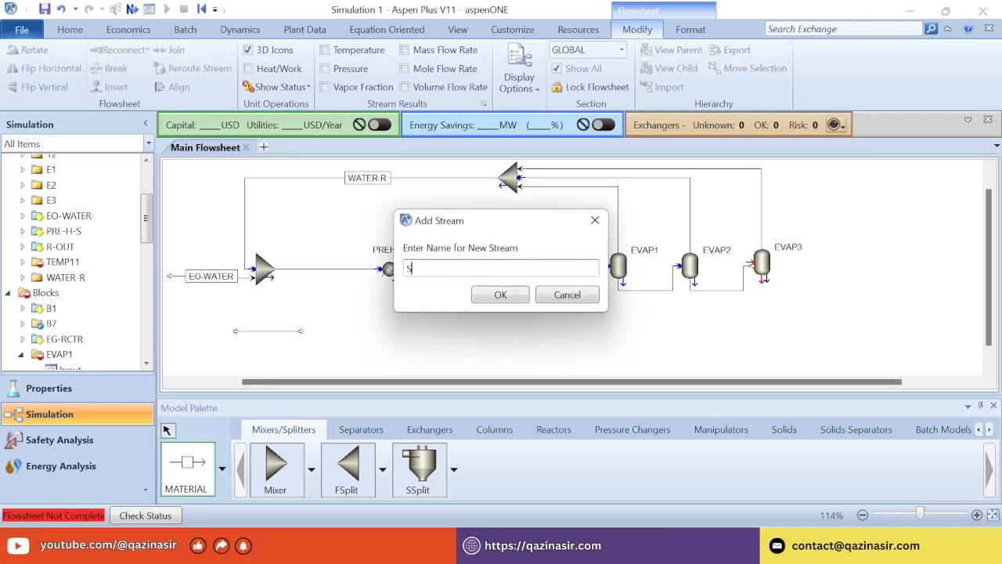
pyautogui.write('TEAM')
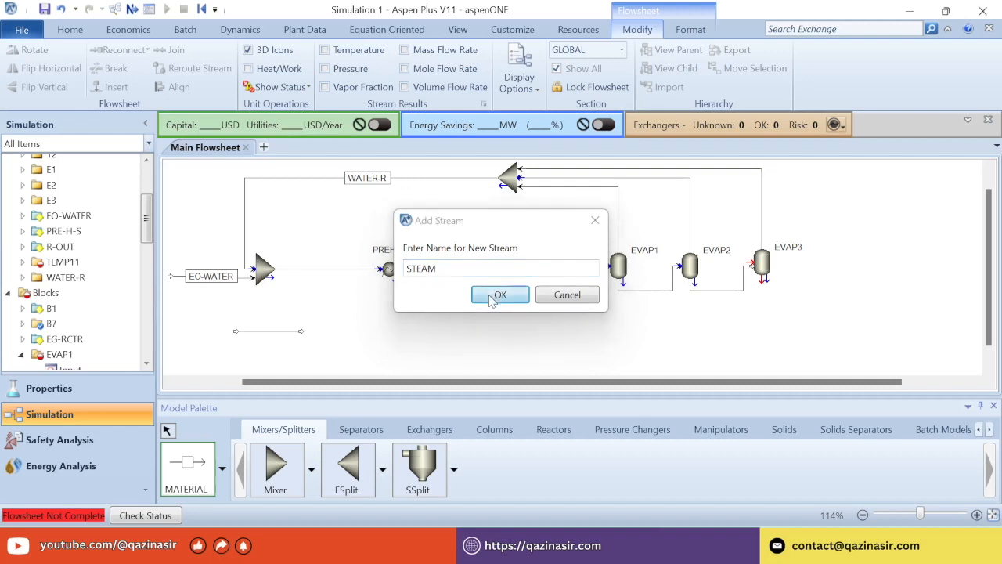
pyautogui.click(500, 294)
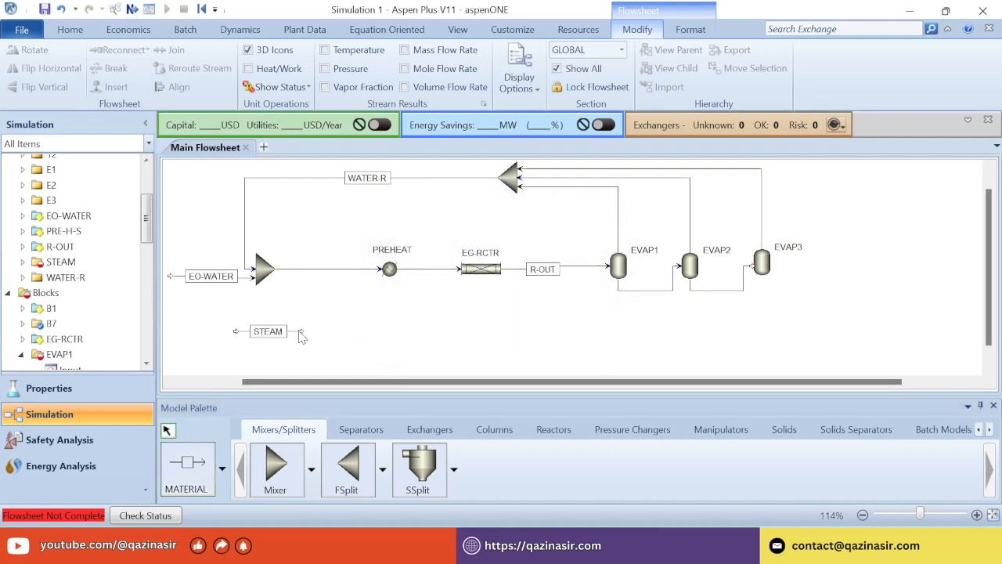
# Specify the STEAM stream at 200 C and 1 bar with a total mass flow rate of 270000 kg/hr.
pyautogui.doubleClick(242, 331)
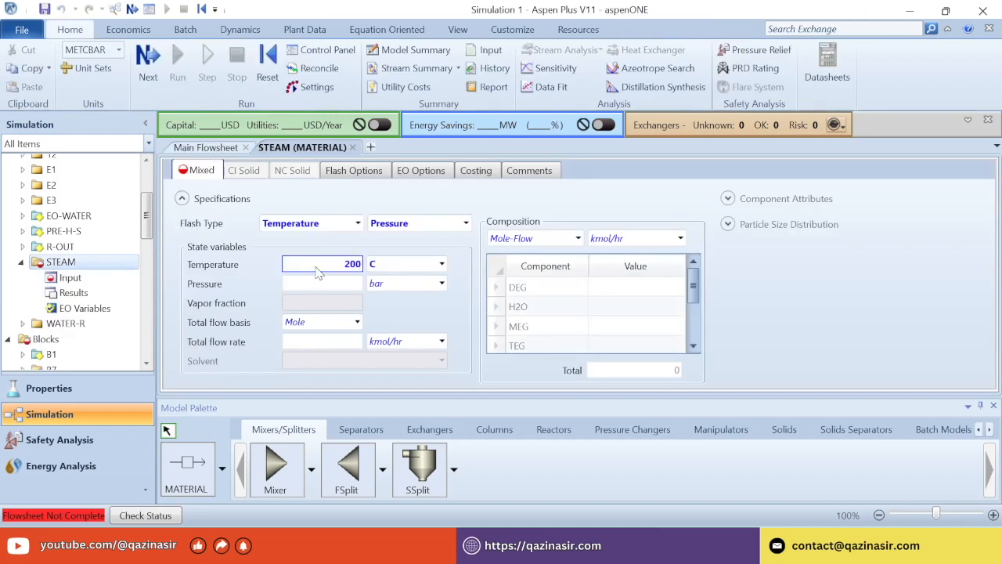
pyautogui.click(329, 286)
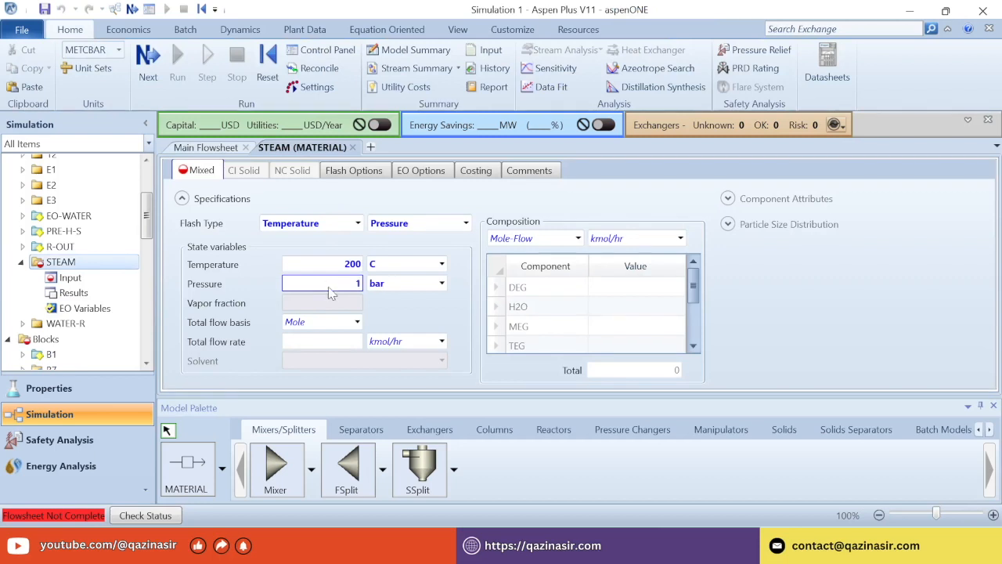
pyautogui.click(321, 322)
pyautogui.click(315, 339)
pyautogui.click(328, 343)
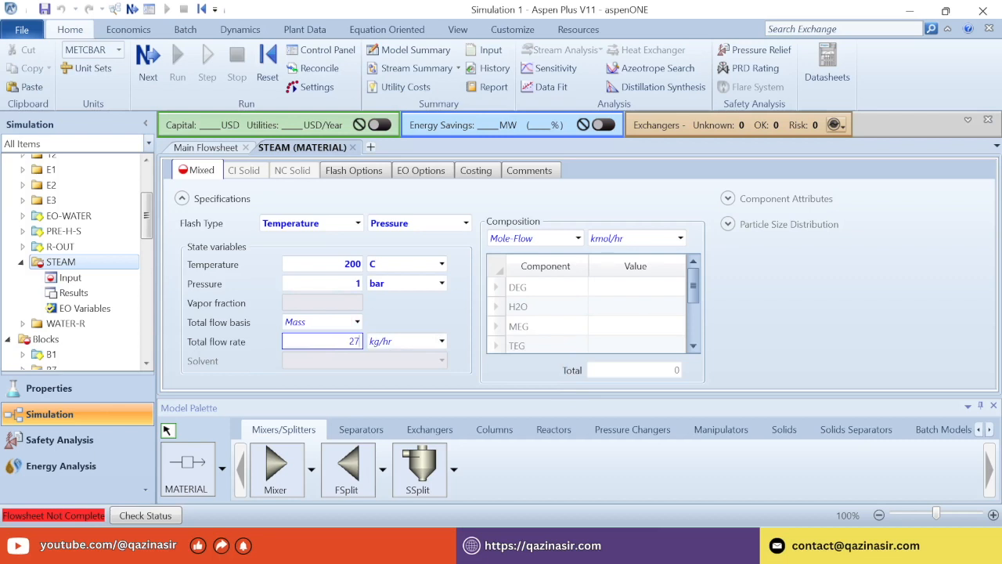
pyautogui.press('Return')
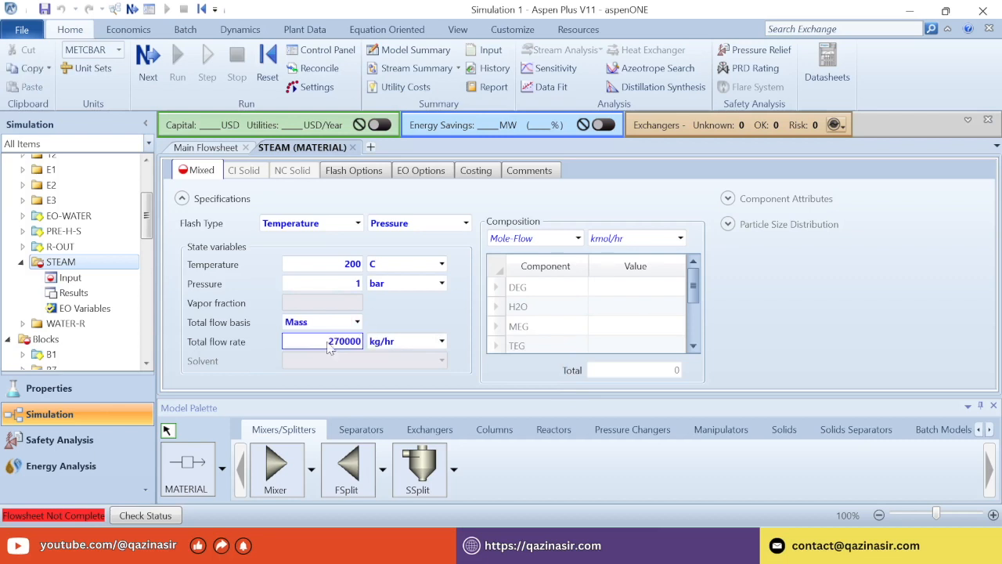
# Set the STEAM composition basis to Mass-Frac with an H2O value of 1, and close the stream form.
pyautogui.click(560, 238)
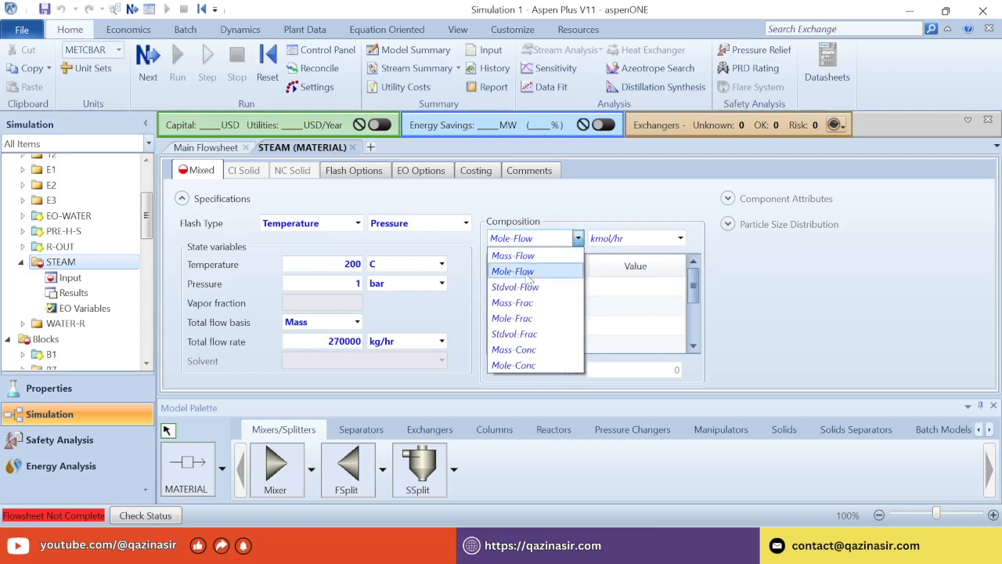
pyautogui.click(530, 303)
pyautogui.click(615, 310)
pyautogui.write('1')
pyautogui.press('Return')
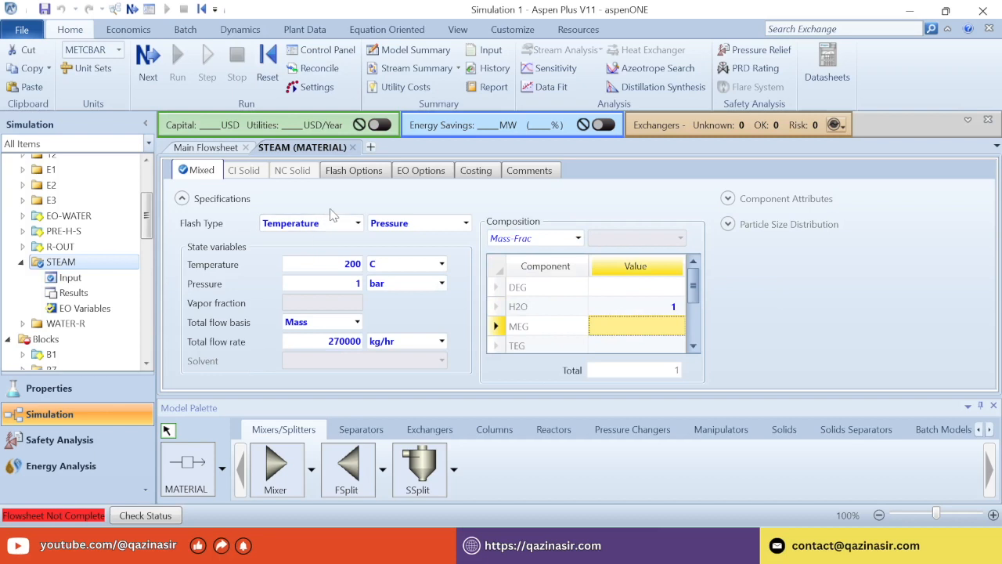
pyautogui.click(353, 147)
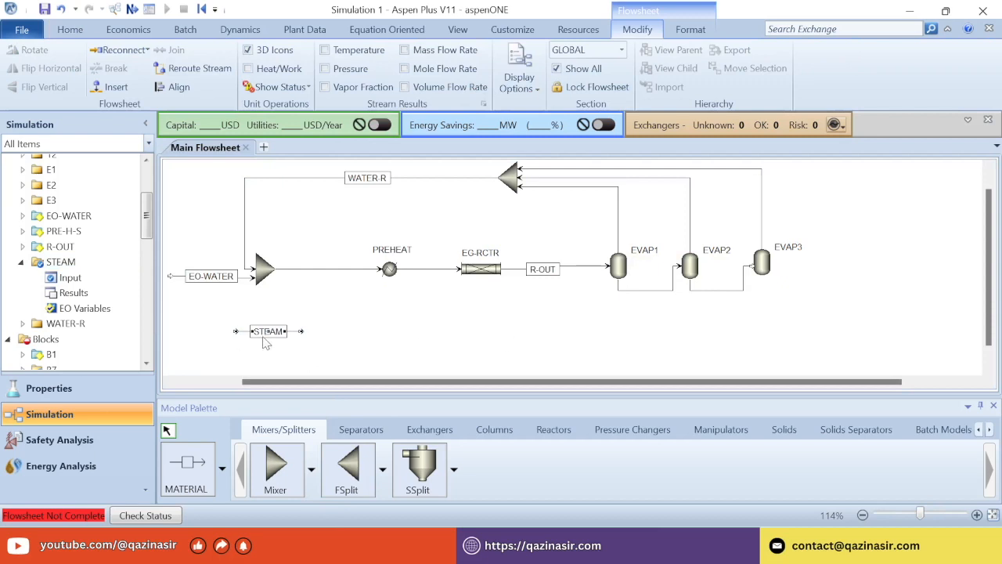
# Place an FSplit block just past the outlet end of the STEAM stream, keeping the default block name.
pyautogui.click(349, 470)
pyautogui.click(355, 332)
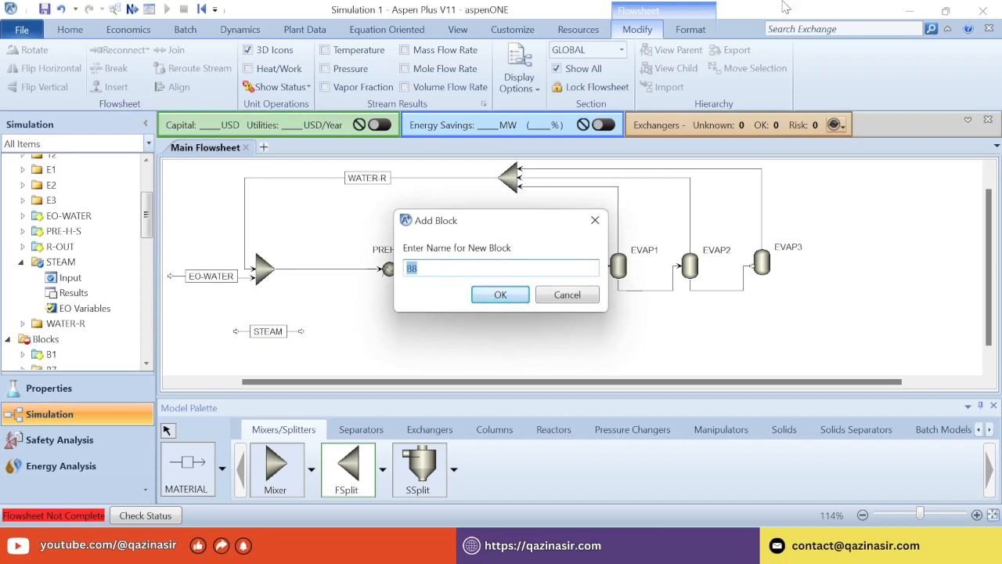
pyautogui.click(501, 294)
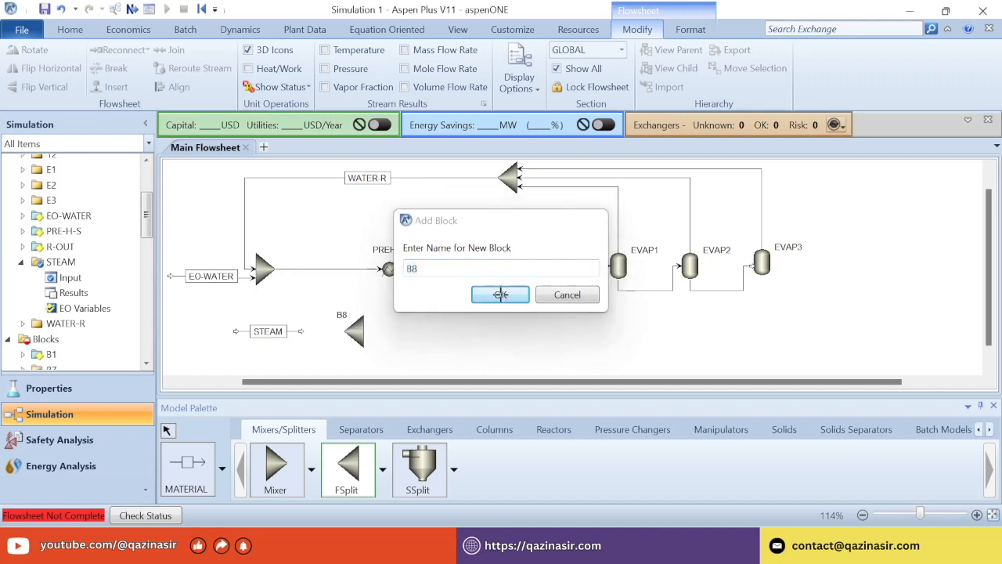
pyautogui.click(168, 430)
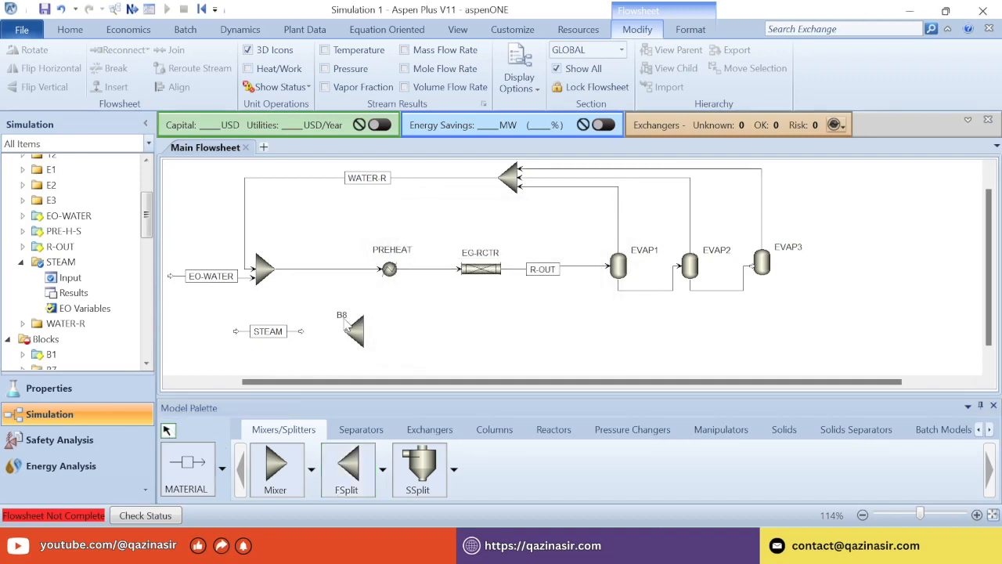
# Hide the new splitter's ID label and connect the STEAM stream's outlet end to the splitter's inlet.
pyautogui.rightClick(347, 328)
pyautogui.moveTo(407, 298)
pyautogui.click(517, 298)
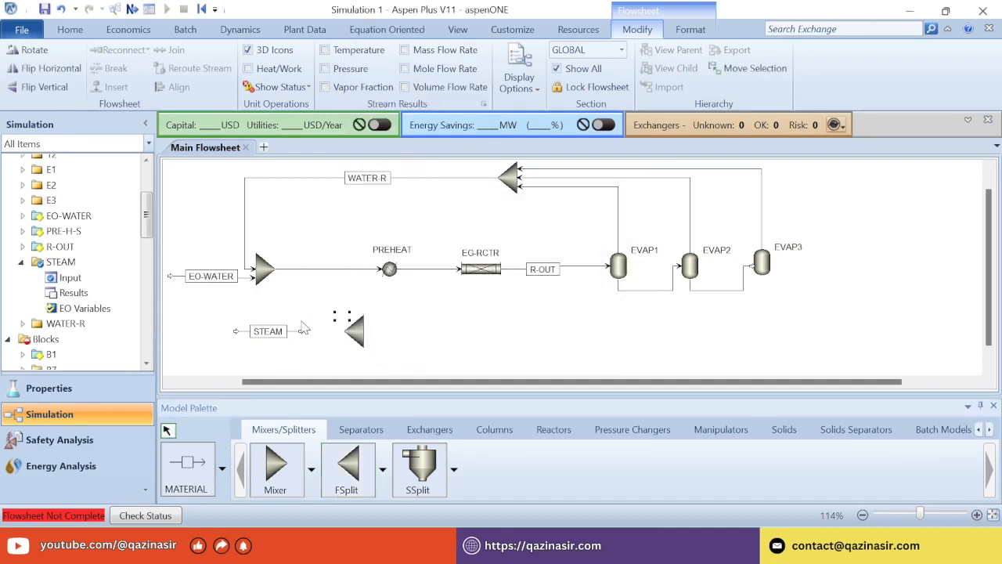
pyautogui.moveTo(302, 335); pyautogui.dragTo(338, 330)
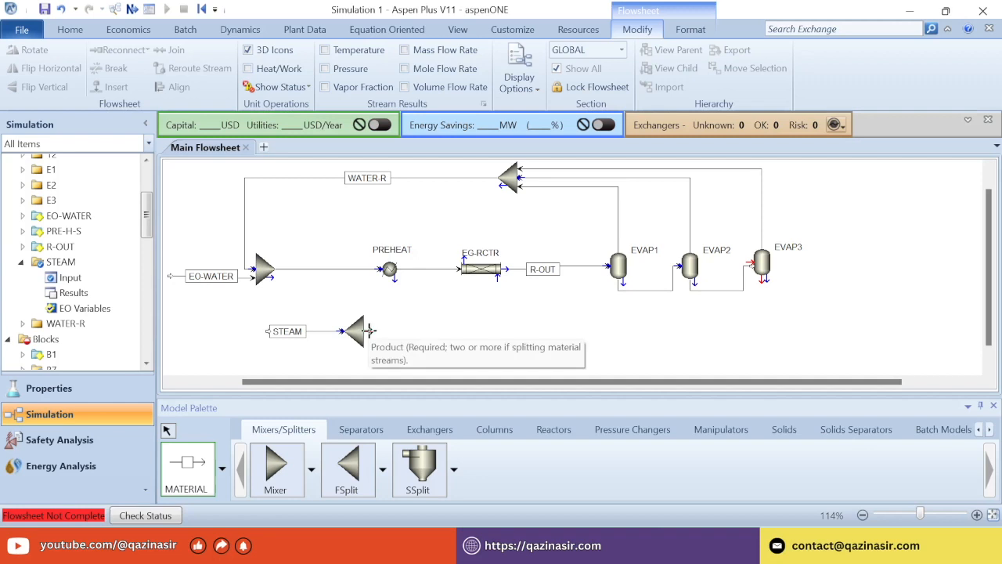
# Draw a material stream from the steam splitter's outlet to an open end left of B9's area below EVAP1, named STEAM1.
pyautogui.click(370, 330)
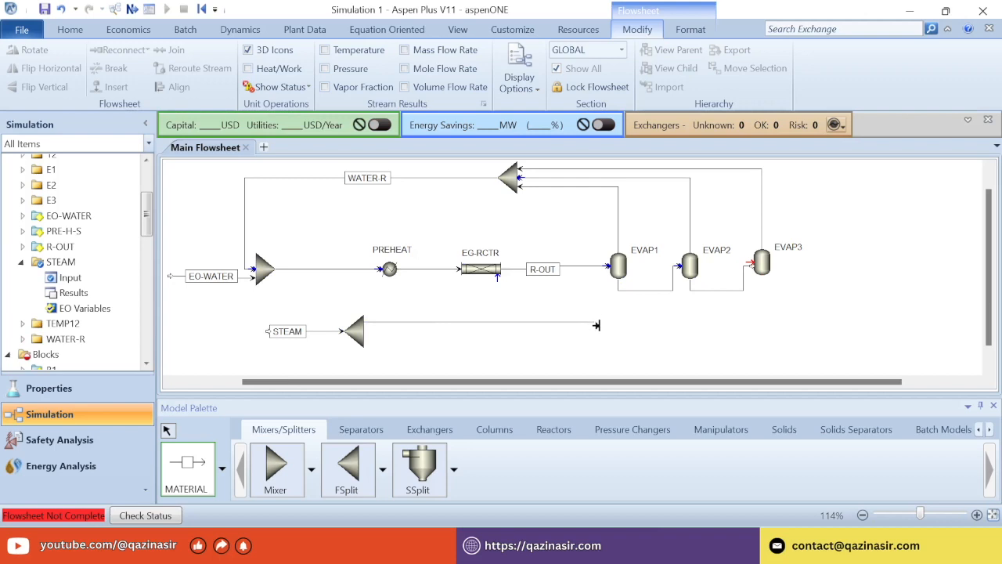
pyautogui.click(594, 321)
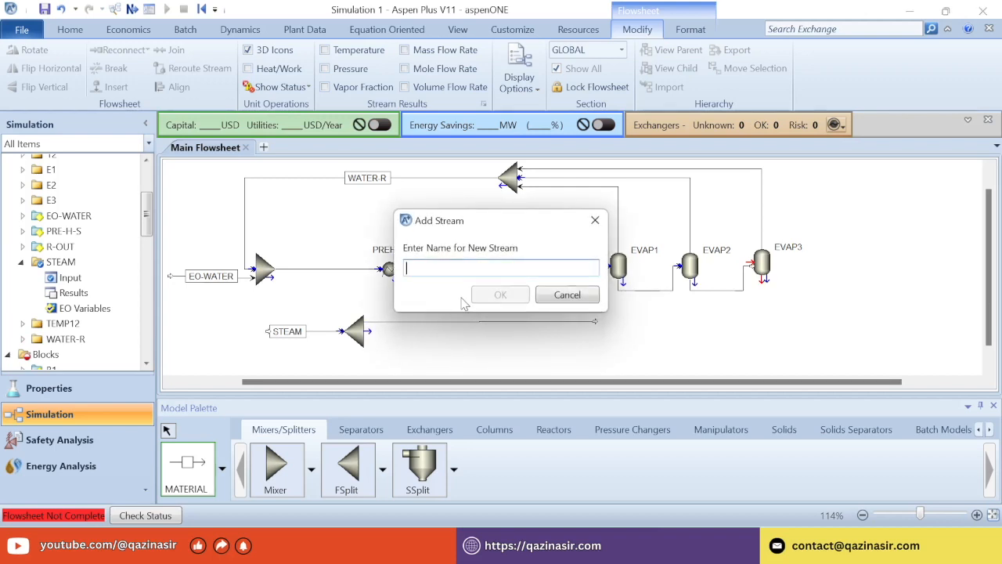
pyautogui.write('STEAM1')
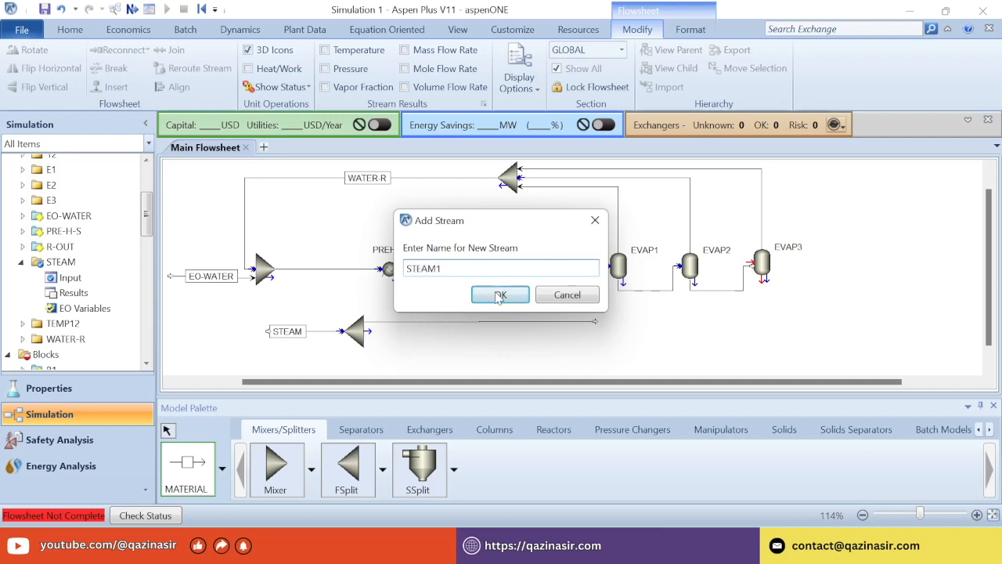
pyautogui.click(499, 296)
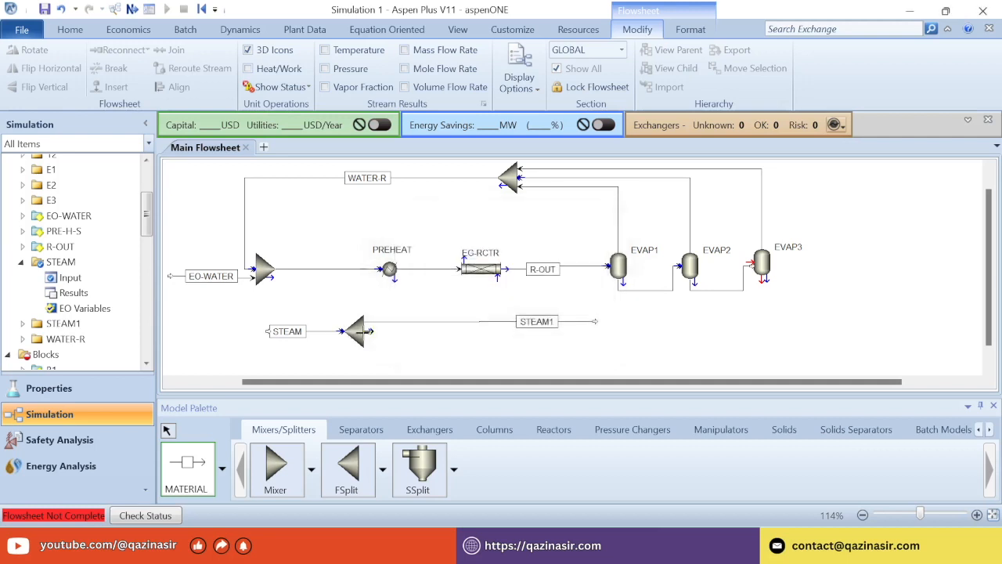
# Add a second outlet stream from the steam splitter, ending just below STEAM1's end, and name it STEAM2.
pyautogui.click(365, 332)
pyautogui.click(592, 334)
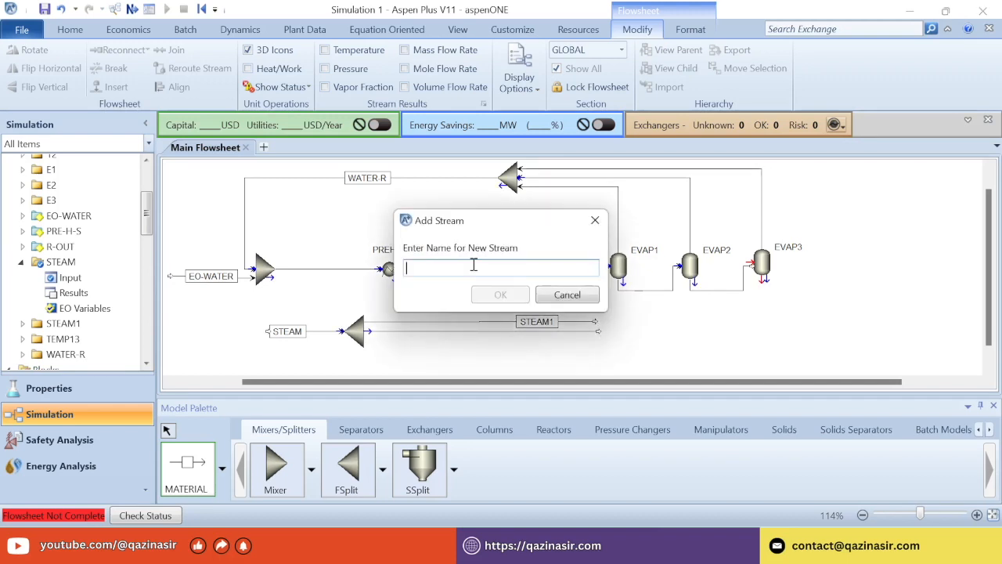
pyautogui.write('STEAM2')
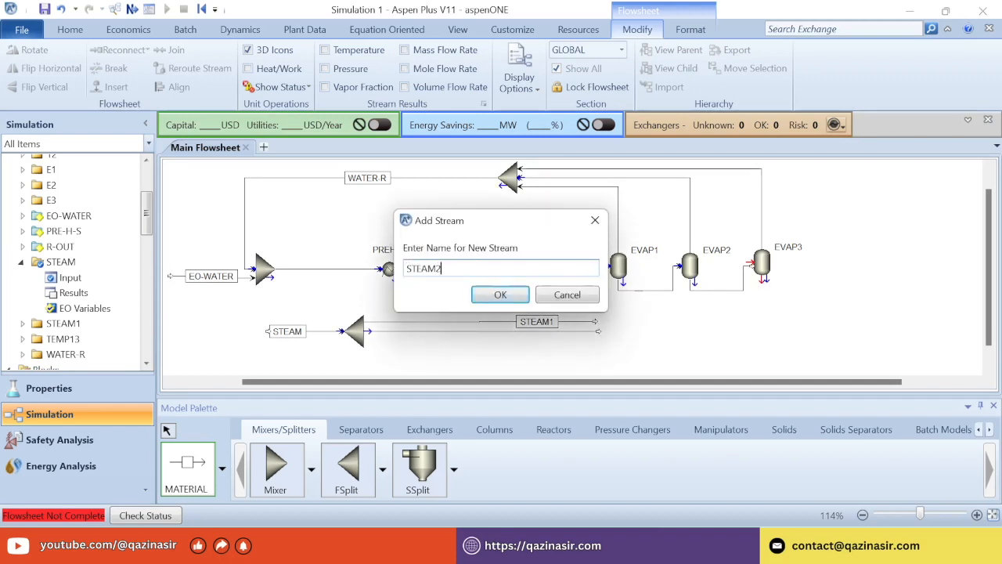
pyautogui.click(493, 296)
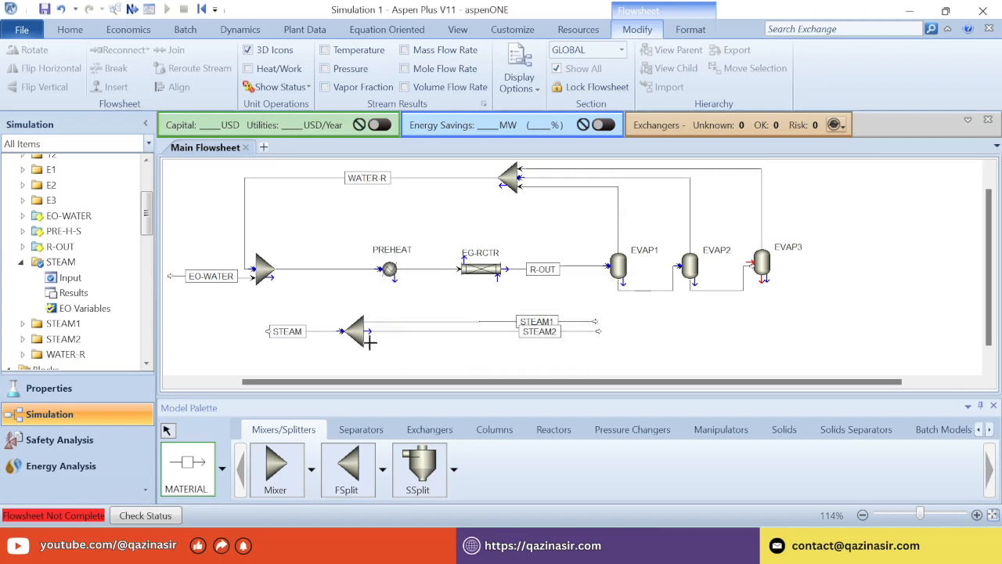
# Add a third outlet stream from the steam splitter, running below STEAM2, and name it STEAM3.
pyautogui.click(370, 332)
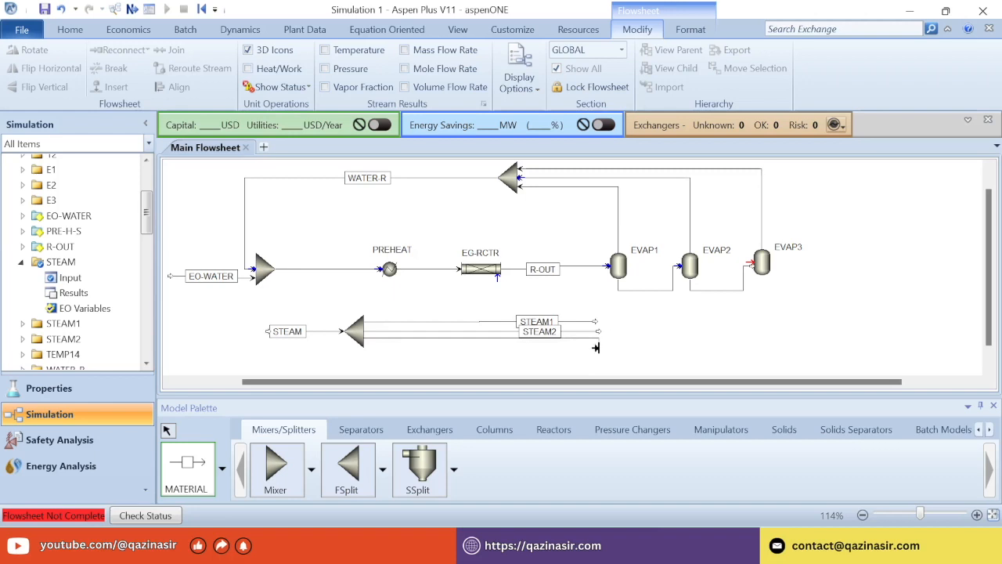
pyautogui.click(600, 342)
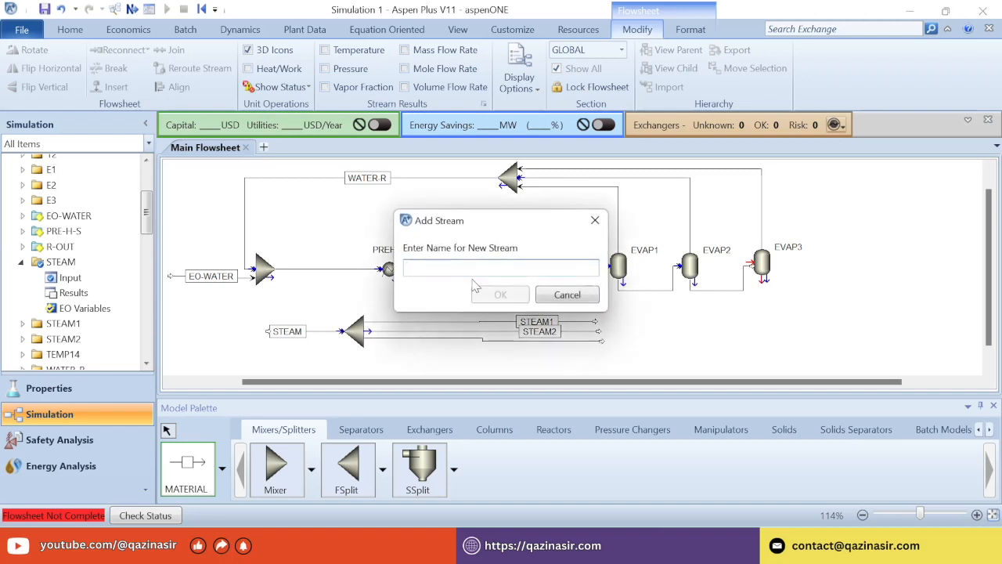
pyautogui.write('STEAM3')
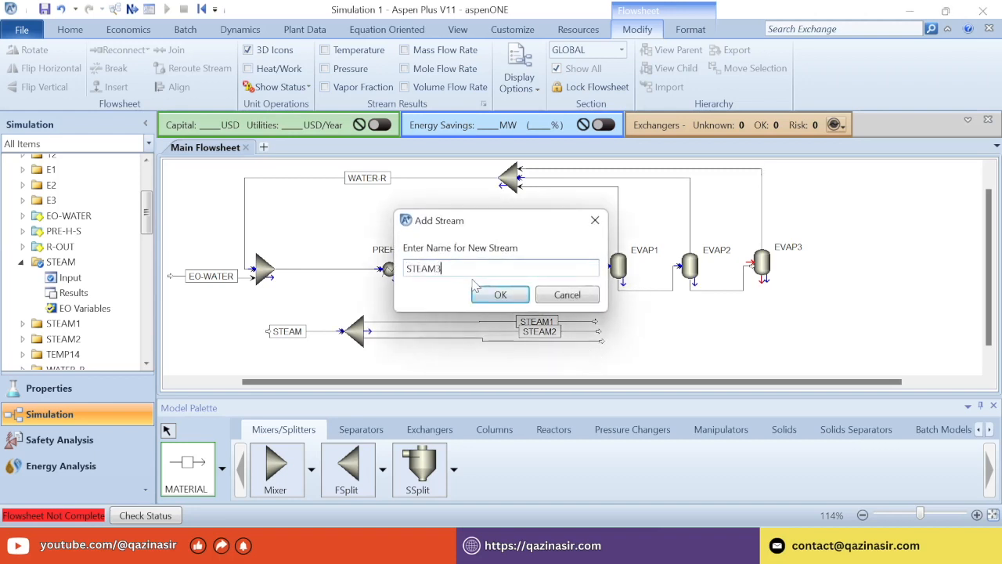
pyautogui.click(486, 295)
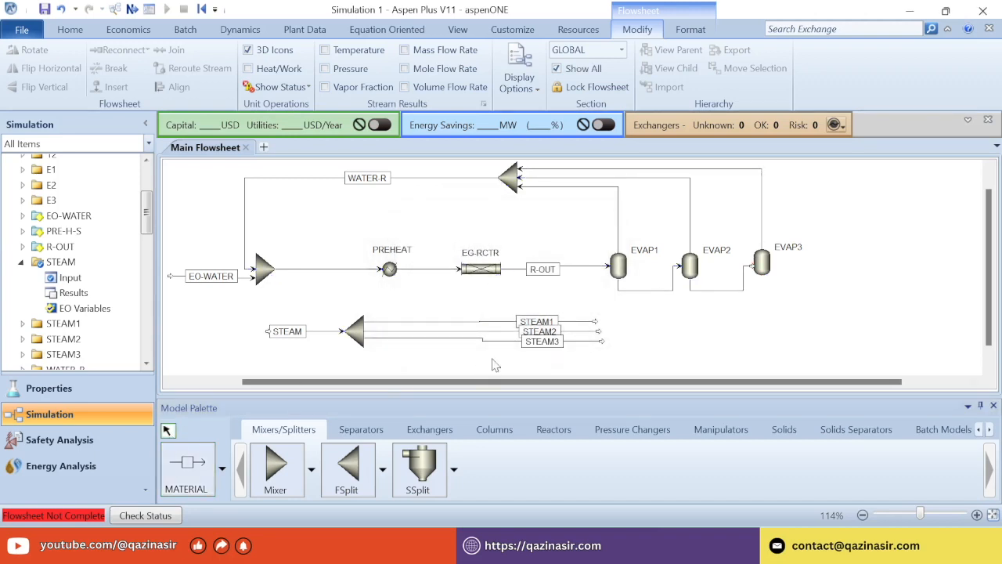
# Hide the ID labels of STEAM1, STEAM2 and STEAM3, and straighten the STEAM3 line.
pyautogui.rightClick(531, 327)
pyautogui.moveTo(600, 301)
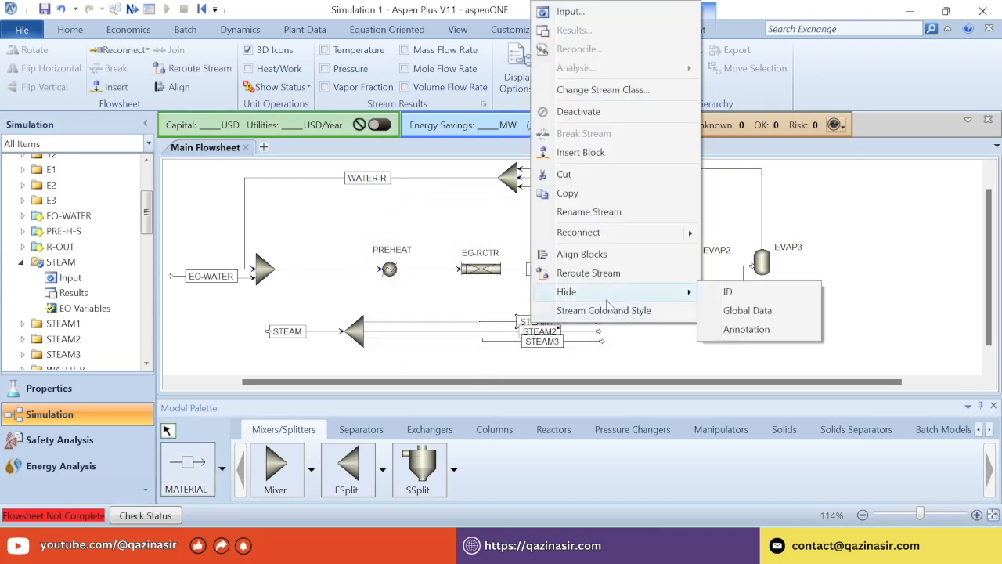
pyautogui.click(727, 291)
pyautogui.rightClick(543, 329)
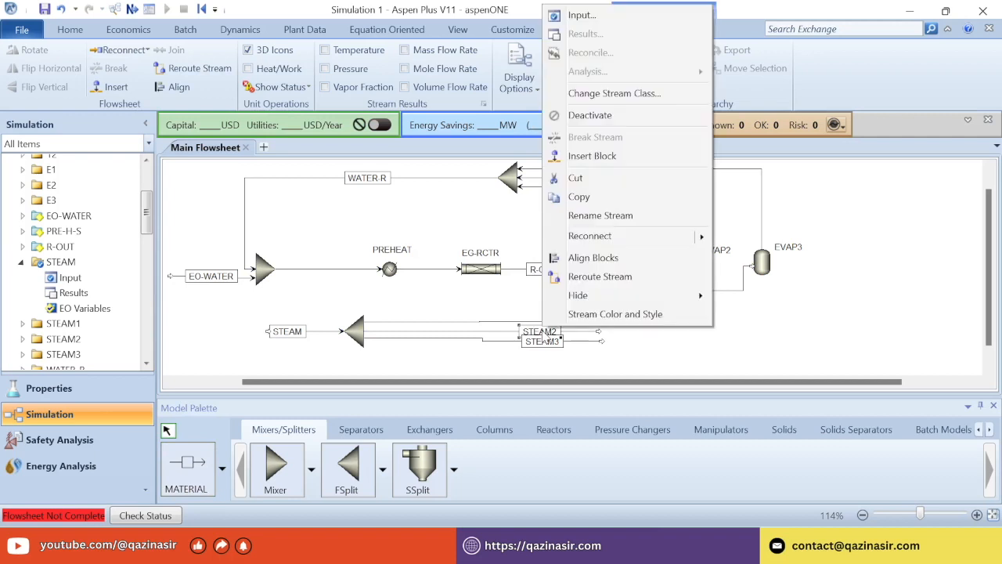
pyautogui.moveTo(595, 295)
pyautogui.click(733, 293)
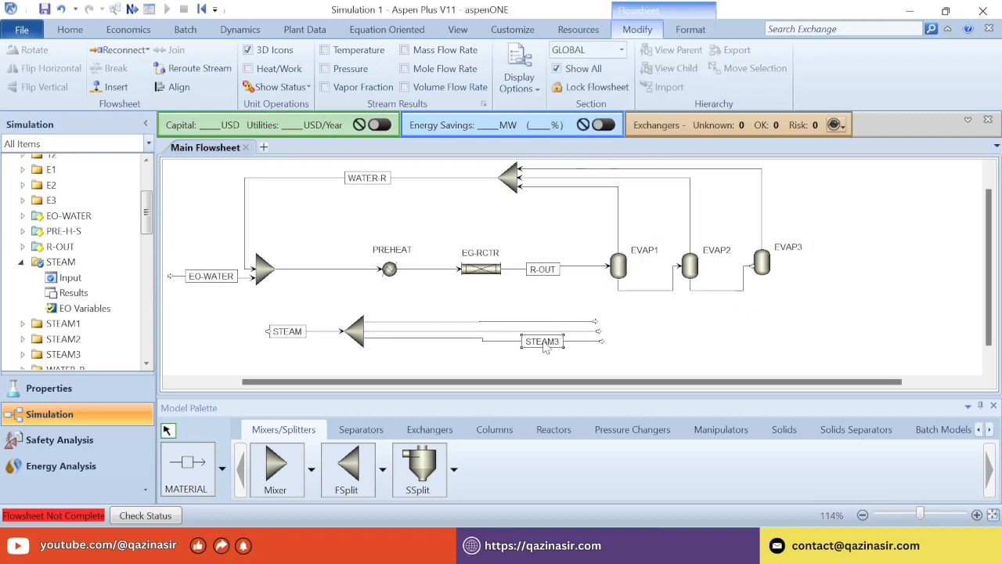
pyautogui.rightClick(545, 346)
pyautogui.click(738, 305)
pyautogui.click(531, 341)
pyautogui.click(671, 353)
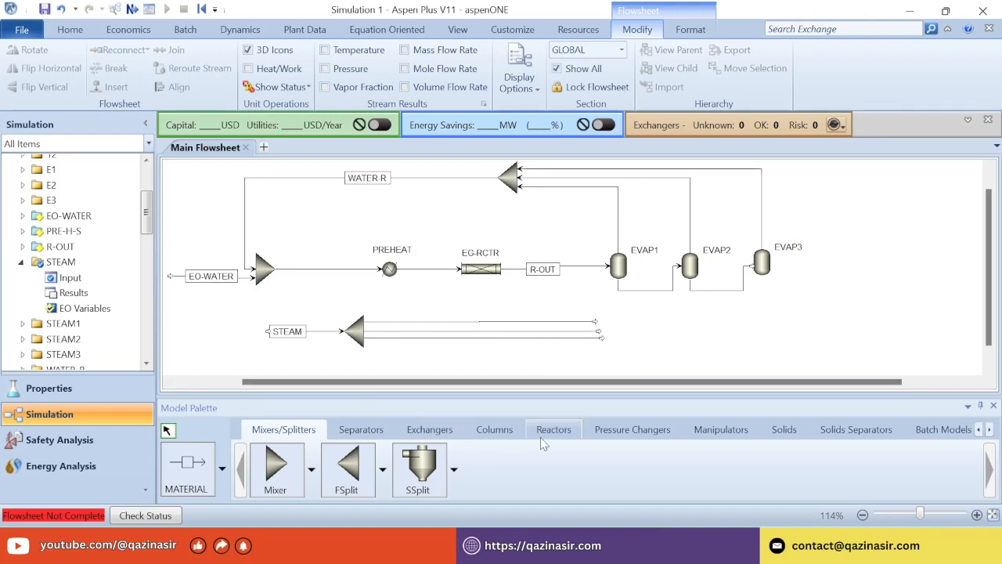
# Place three Heater blocks, one below each of EVAP1, EVAP2 and EVAP3, keeping the default block names.
pyautogui.click(430, 432)
pyautogui.click(289, 474)
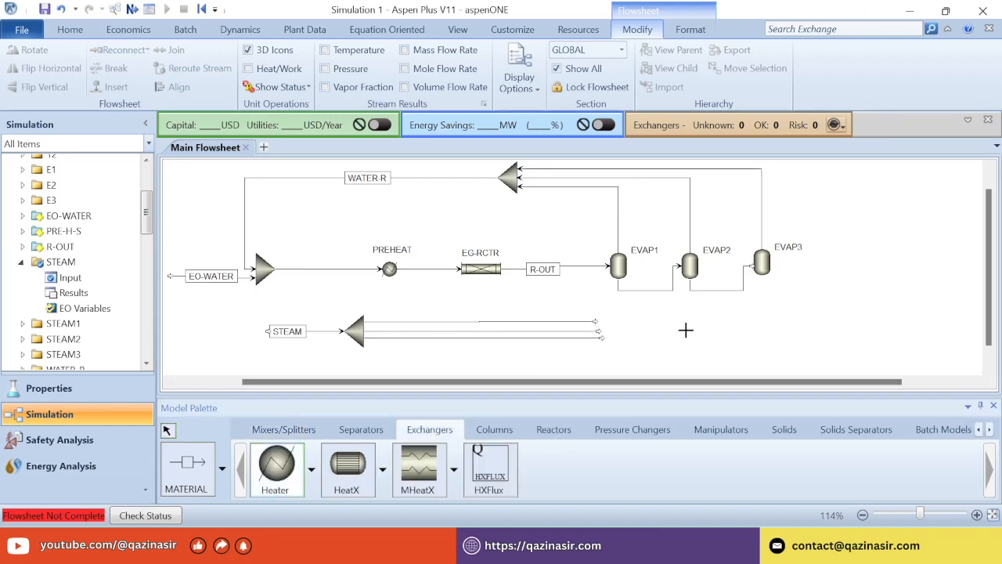
pyautogui.click(615, 315)
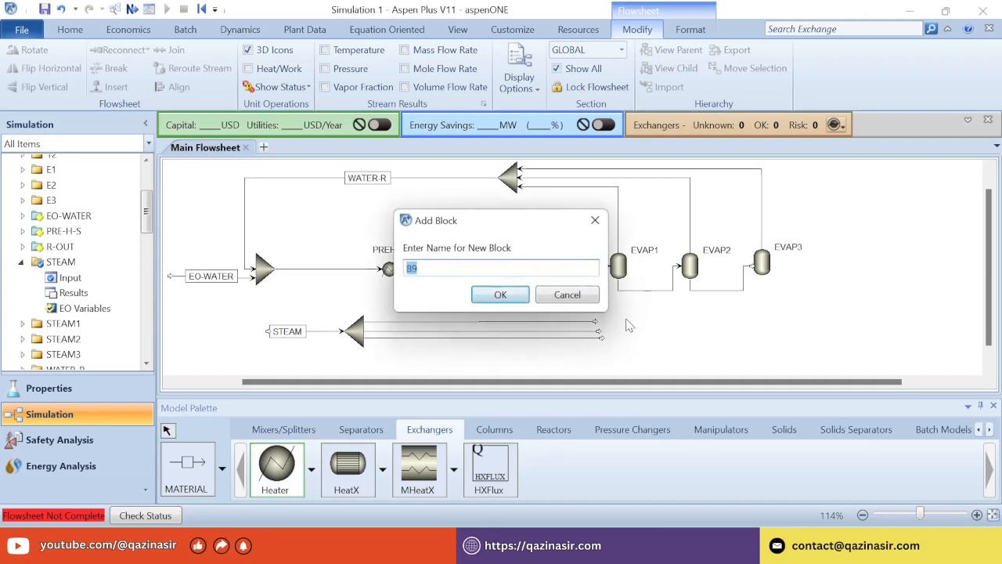
pyautogui.click(506, 293)
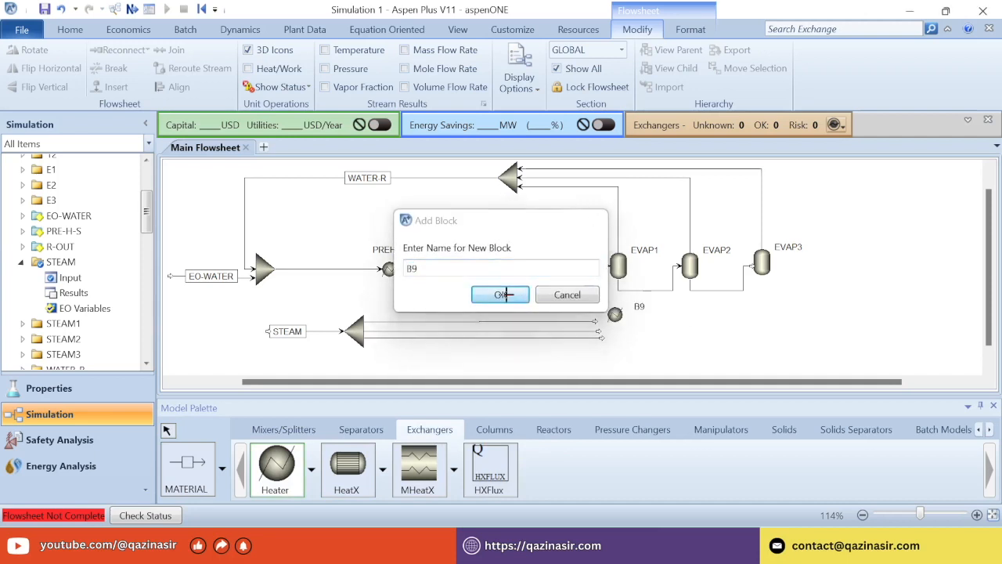
pyautogui.click(689, 313)
pyautogui.click(507, 298)
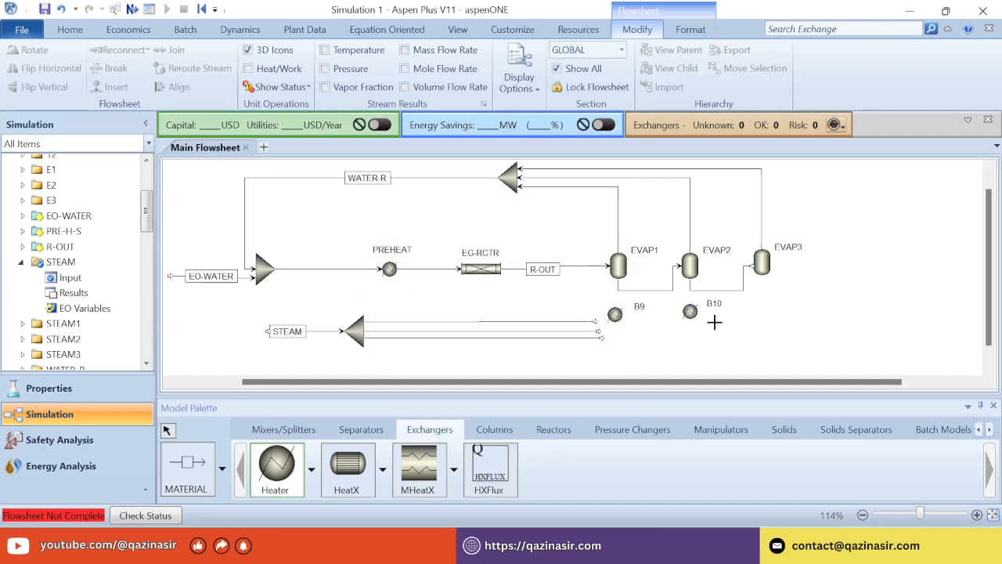
pyautogui.click(765, 313)
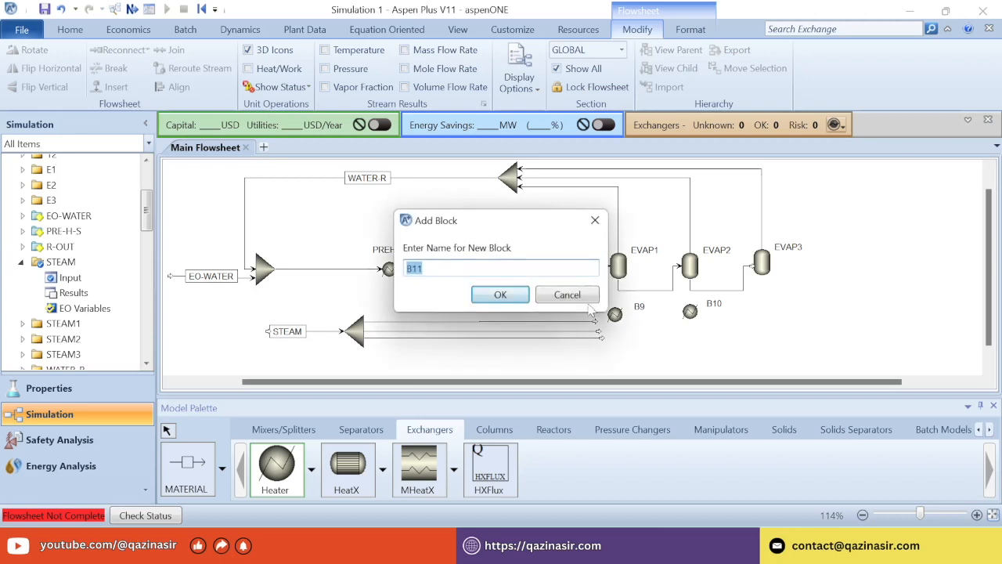
pyautogui.click(506, 294)
pyautogui.click(168, 430)
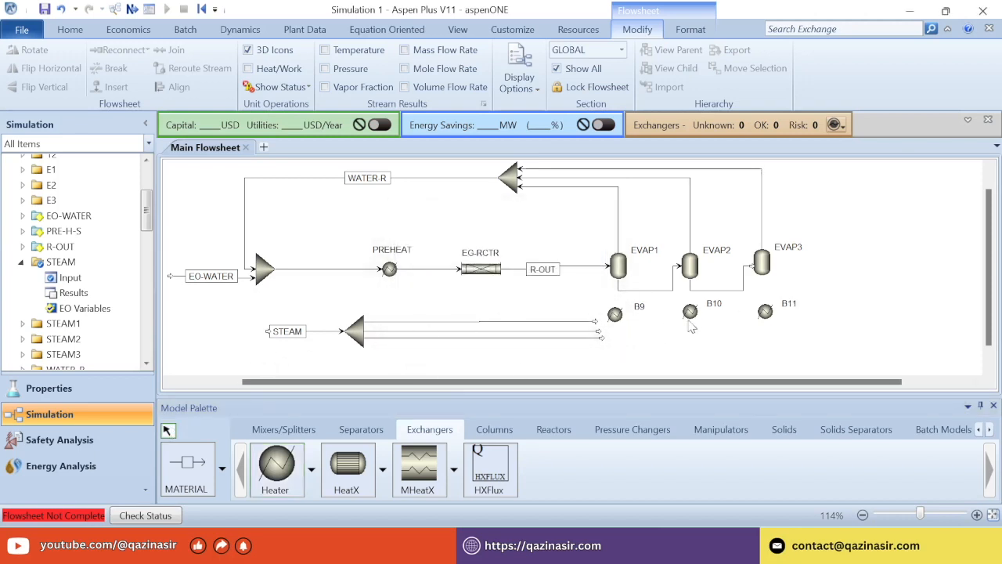
# Move heaters B10 and B11 down so the three heaters descend in a staggered row.
pyautogui.moveTo(686, 316); pyautogui.dragTo(687, 326)
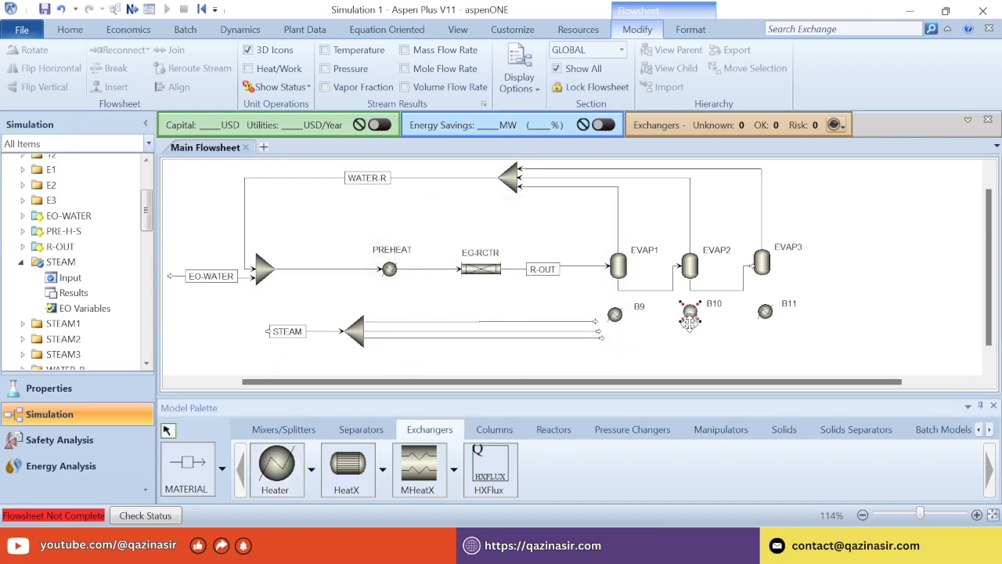
pyautogui.moveTo(766, 311); pyautogui.dragTo(768, 335)
pyautogui.click(614, 316)
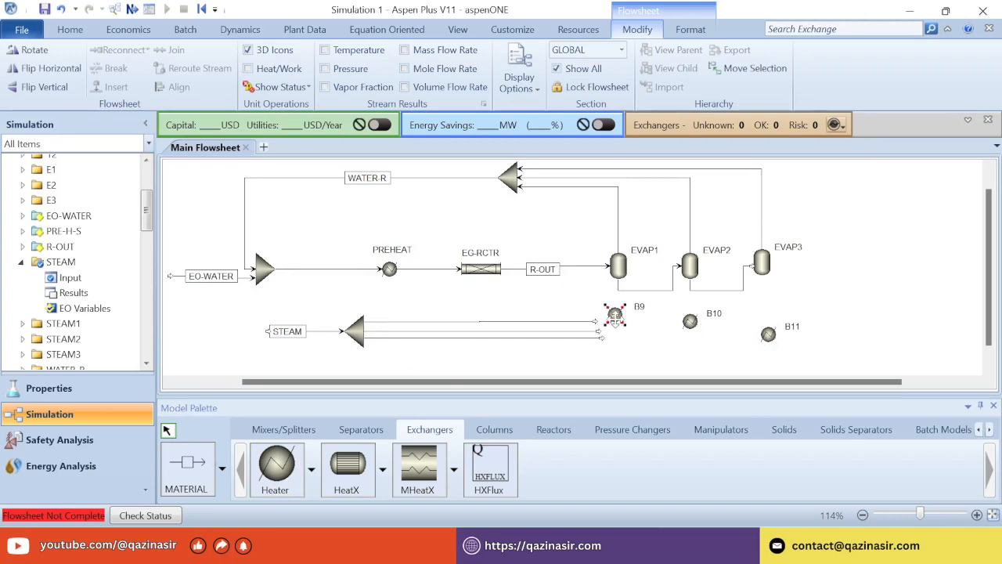
# Connect the free ends of STEAM1, STEAM2 and STEAM3 to the feed ports of heaters B9, B10 and B11 respectively.
pyautogui.doubleClick(597, 322)
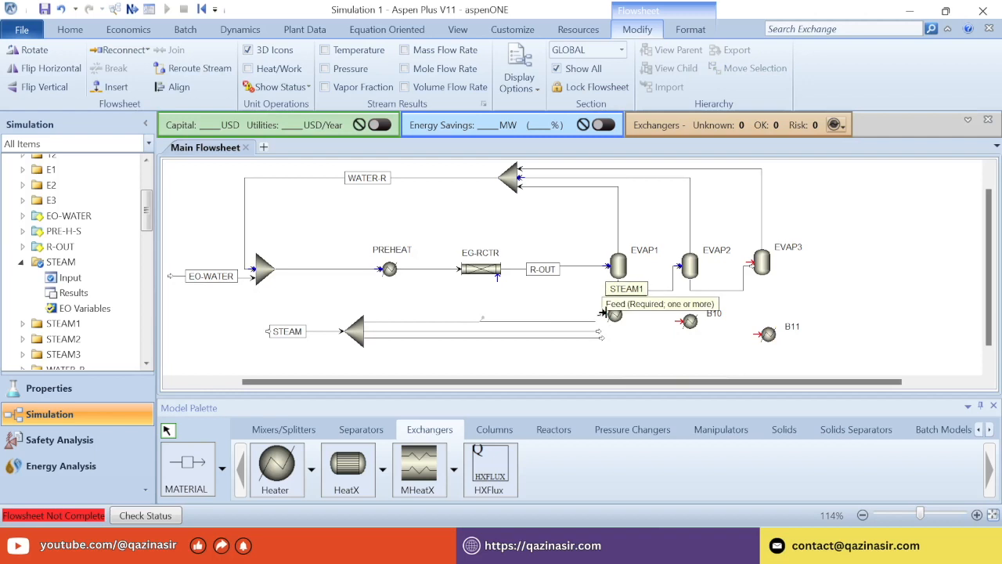
pyautogui.click(603, 314)
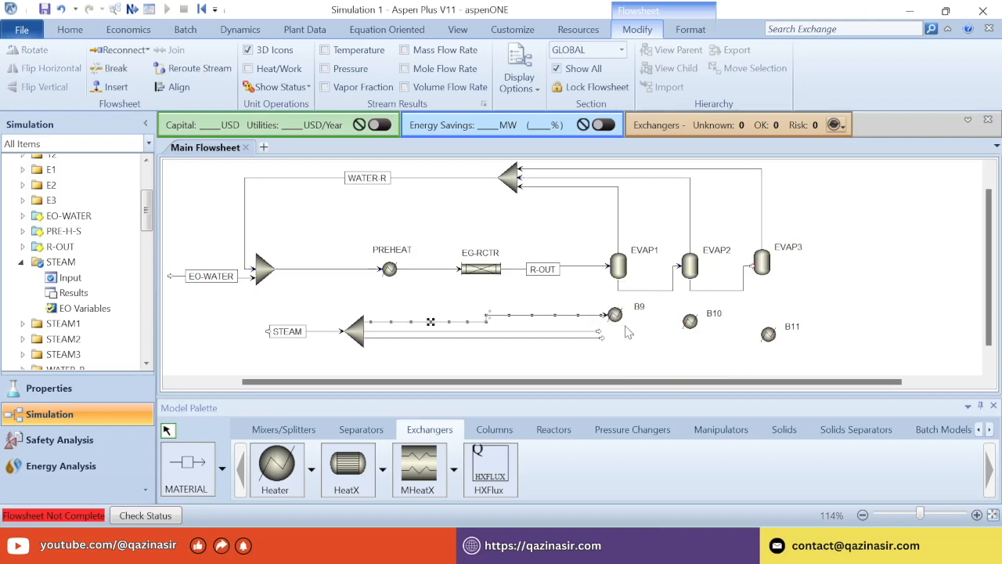
pyautogui.doubleClick(601, 337)
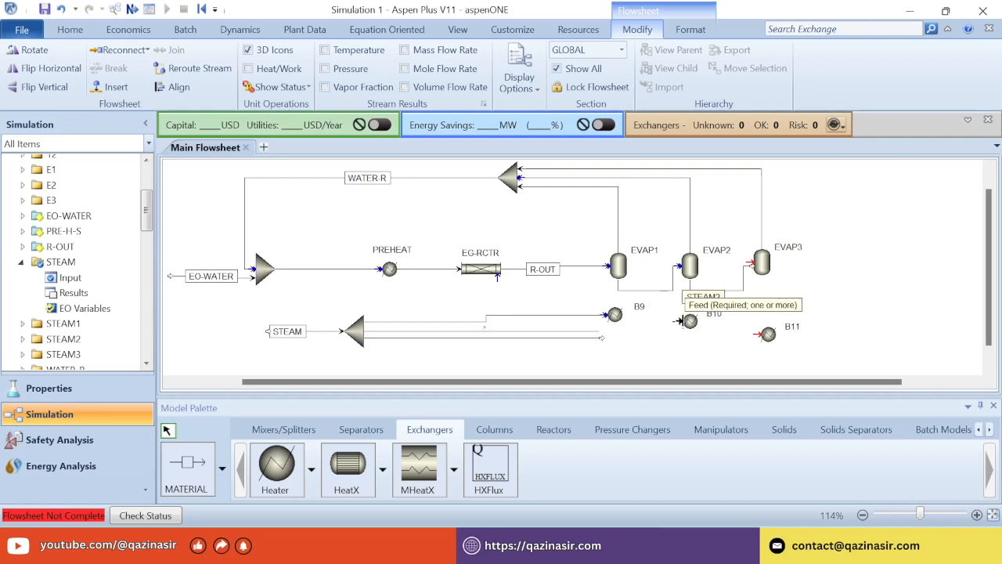
pyautogui.click(679, 320)
pyautogui.doubleClick(603, 338)
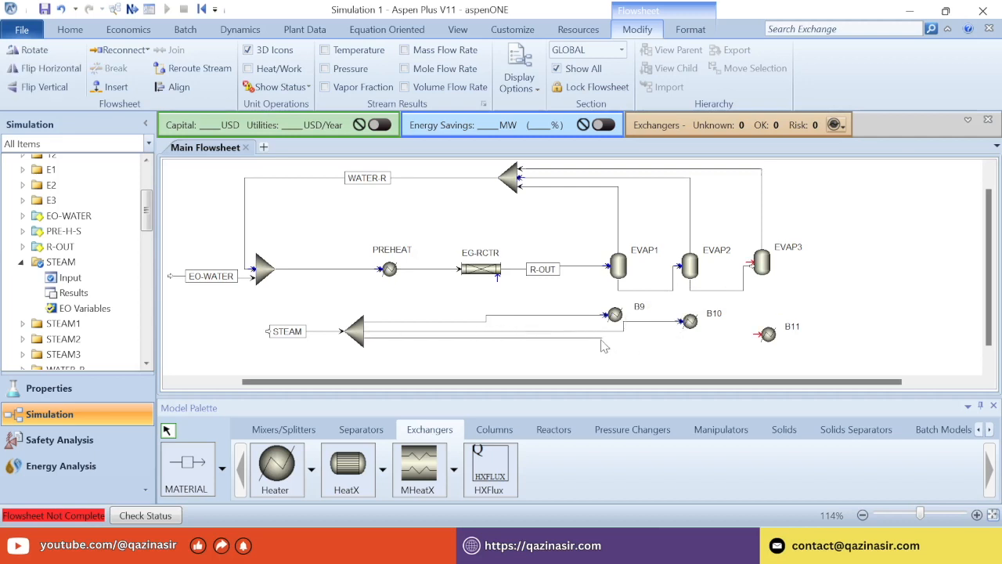
pyautogui.click(763, 335)
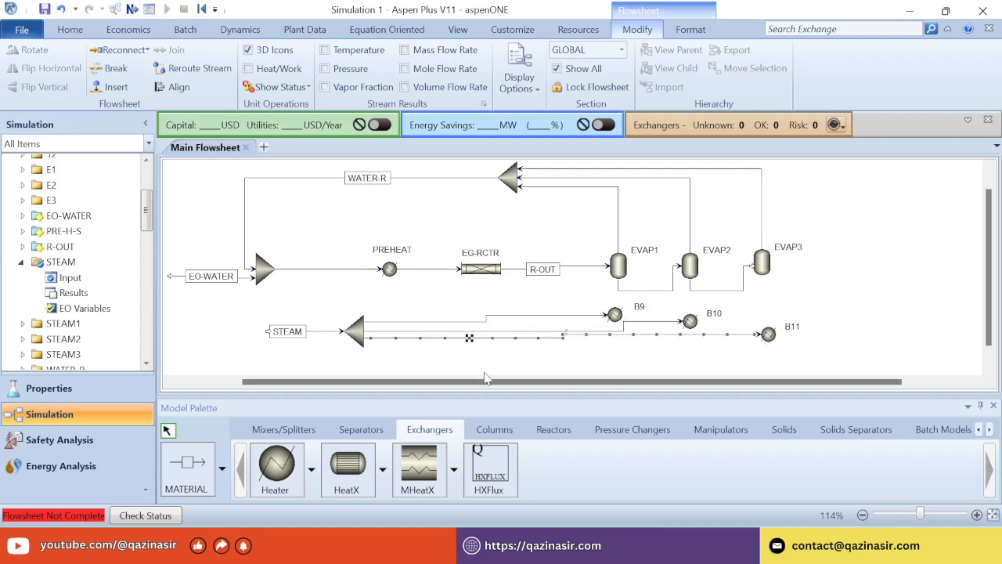
# Align the blocks along the STEAM1, STEAM2 and STEAM3 streams with their heaters B9, B10 and B11.
pyautogui.click(515, 320)
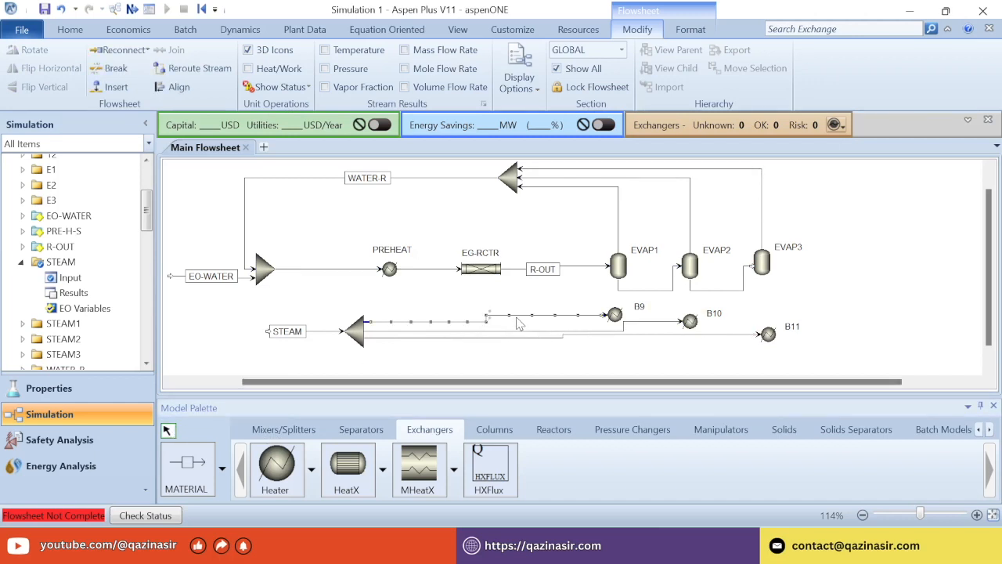
pyautogui.hotkey('ctrl', 'b')
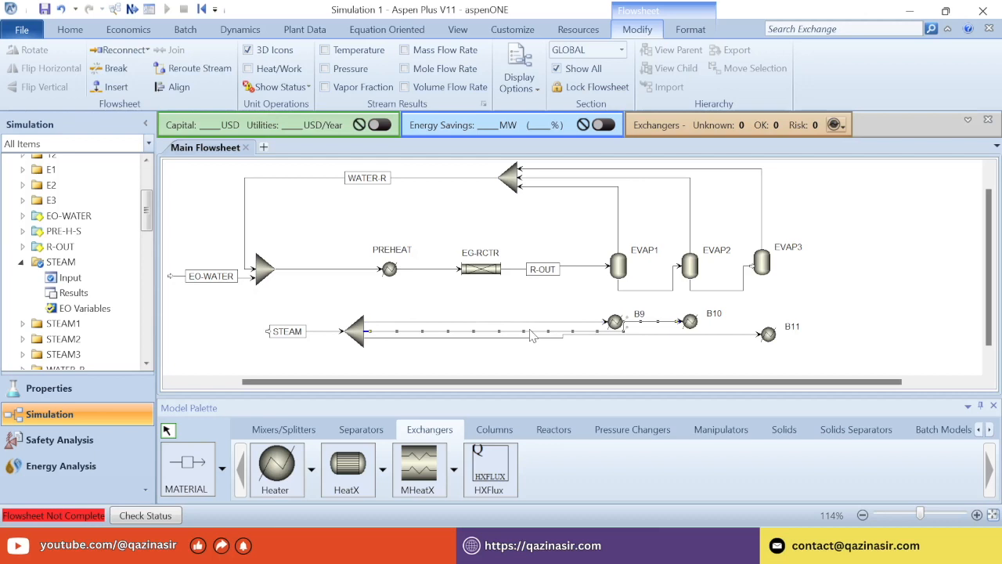
pyautogui.hotkey('ctrl', 'b')
pyautogui.click(661, 335)
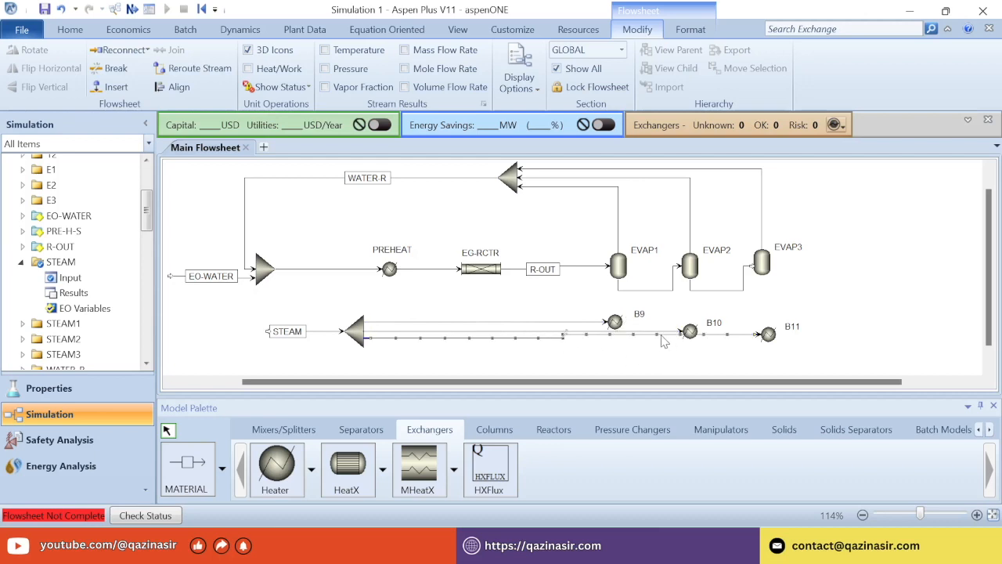
pyautogui.hotkey('ctrl', 'b')
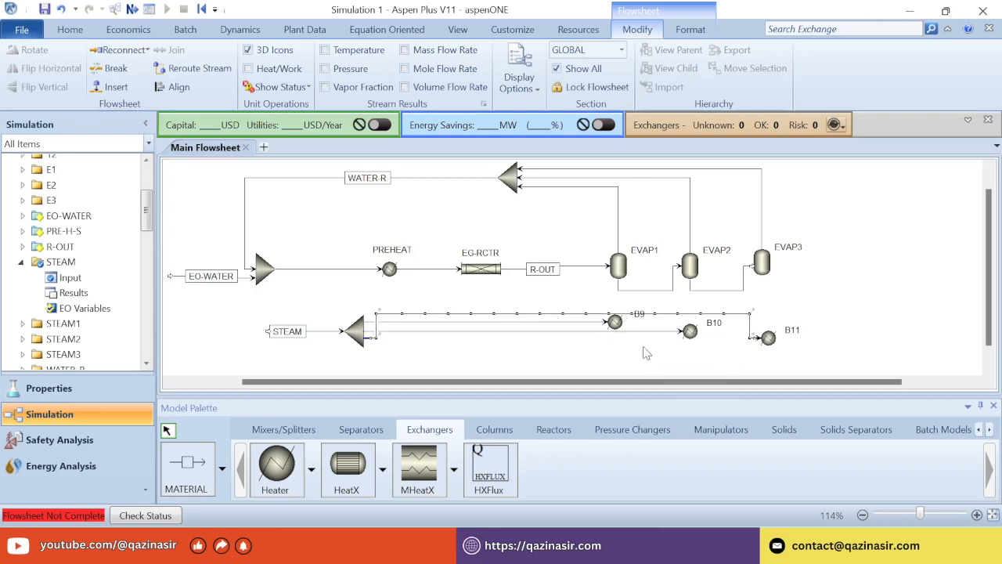
# Reroute the STEAM3 line below heater B10 and straighten it into a single horizontal run from the splitter to B11.
pyautogui.moveTo(446, 314); pyautogui.dragTo(443, 345)
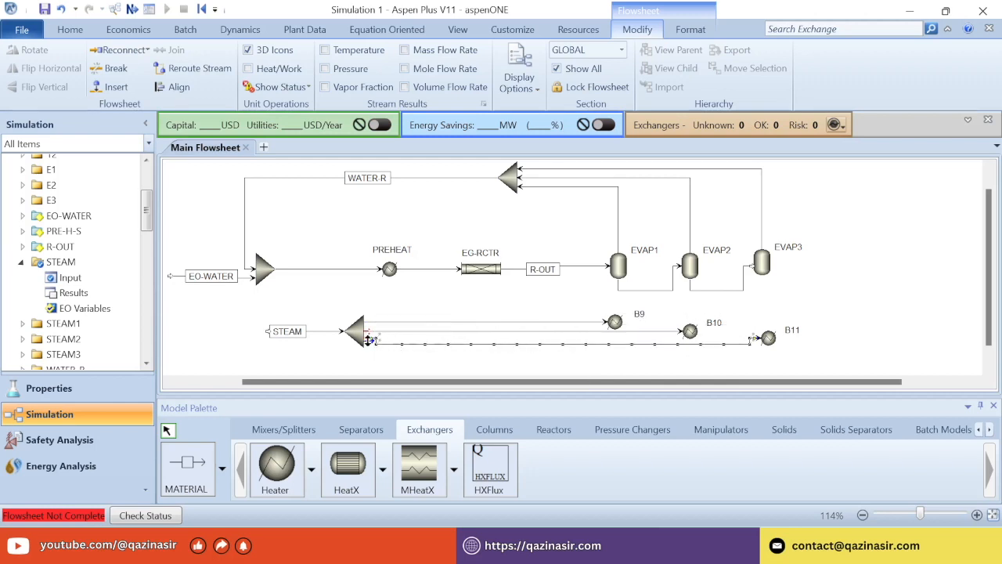
pyautogui.moveTo(370, 340); pyautogui.dragTo(374, 343)
pyautogui.click(689, 359)
pyautogui.click(741, 342)
pyautogui.moveTo(740, 339); pyautogui.dragTo(740, 343)
pyautogui.click(743, 353)
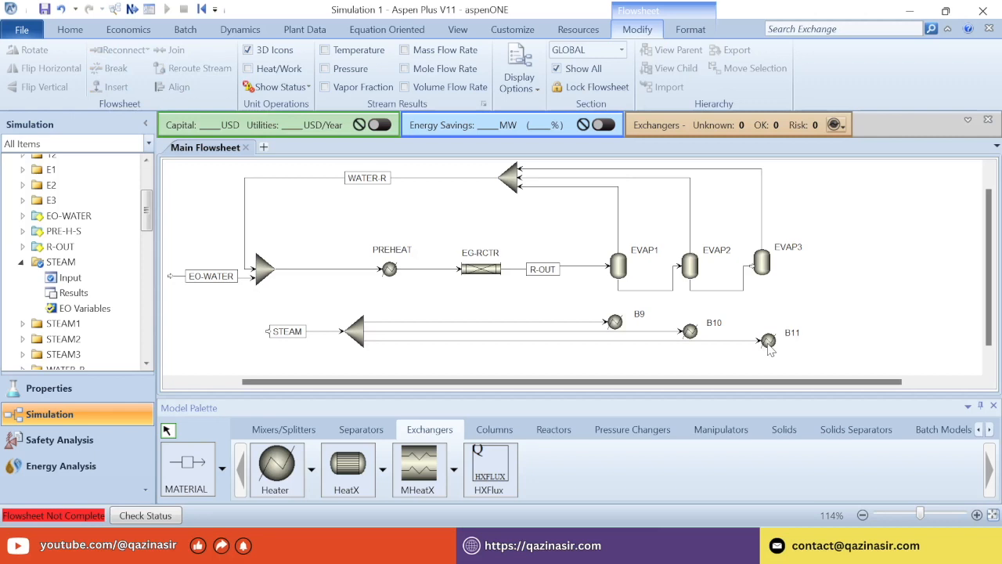
pyautogui.click(769, 348)
pyautogui.moveTo(754, 344); pyautogui.dragTo(754, 345)
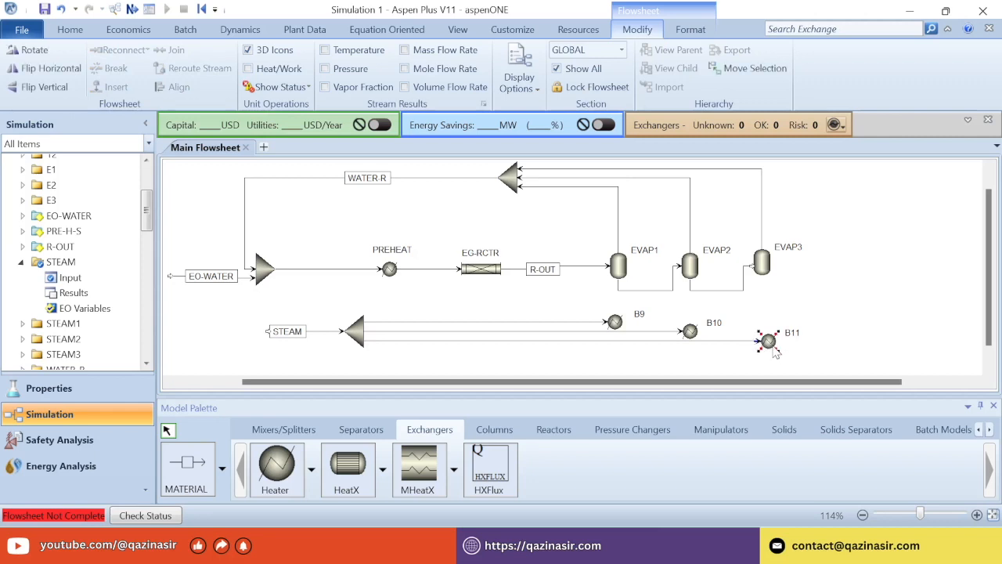
# Add a material stream named HOUT1 leaving the outlet of heater B9.
pyautogui.click(713, 362)
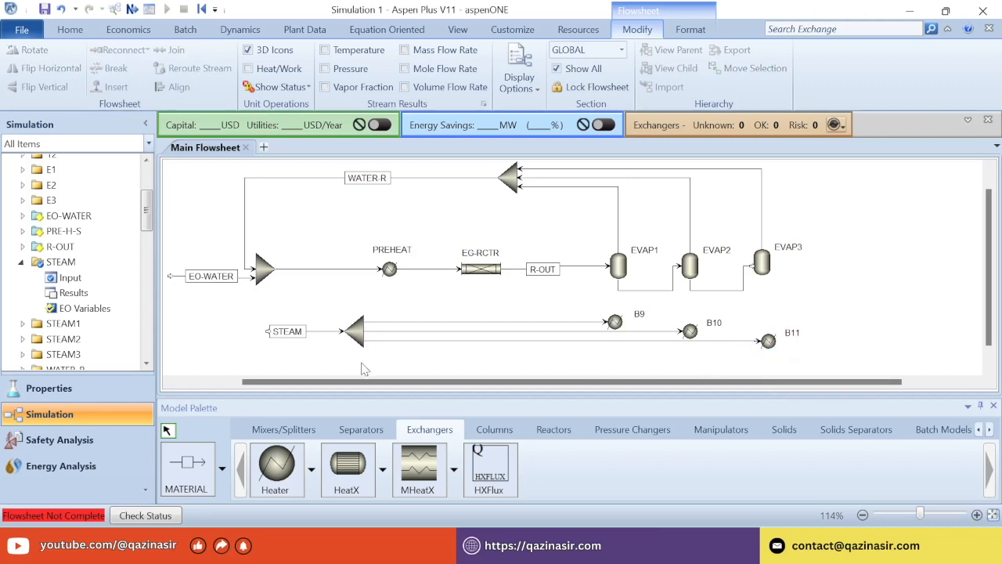
pyautogui.click(185, 476)
pyautogui.click(629, 321)
pyautogui.click(667, 321)
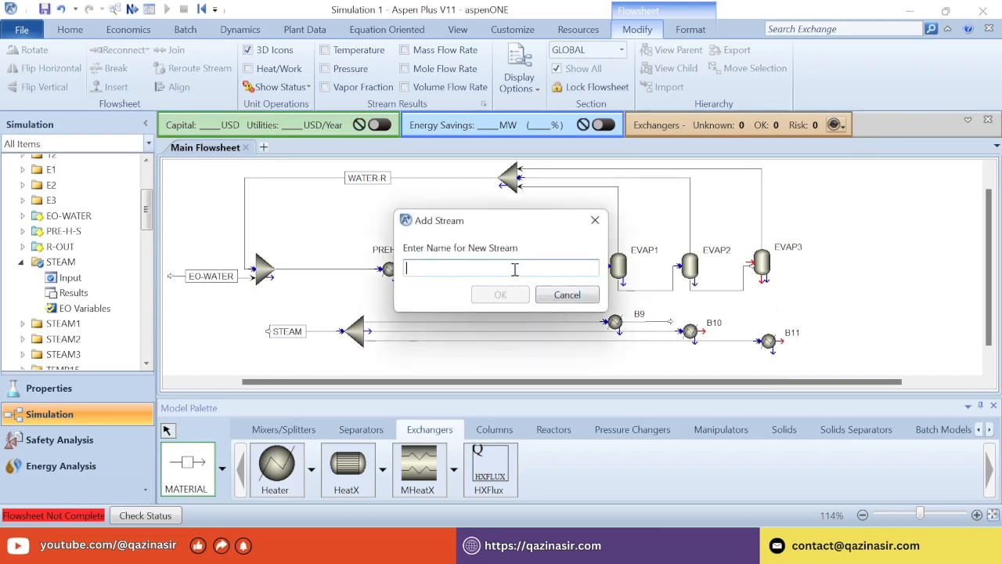
pyautogui.write('HOUT1')
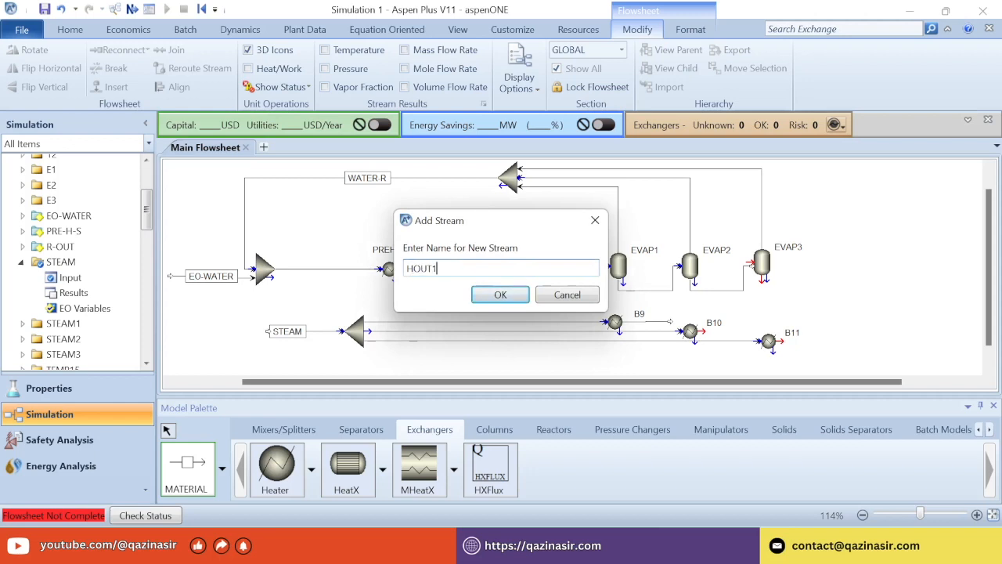
pyautogui.click(487, 295)
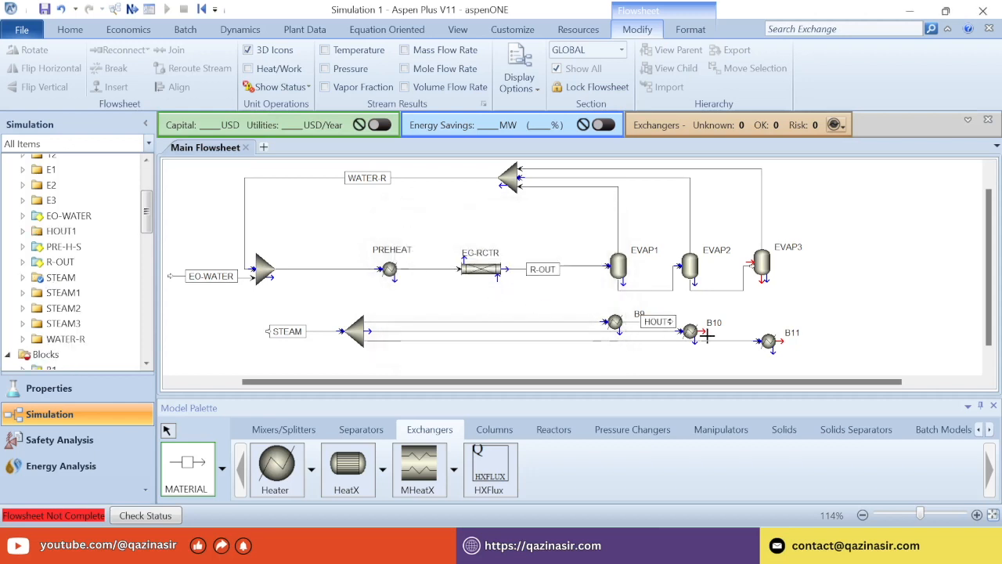
# Add material outlet streams HOUT2 from heater B10 and HOUT3 from heater B11.
pyautogui.click(735, 331)
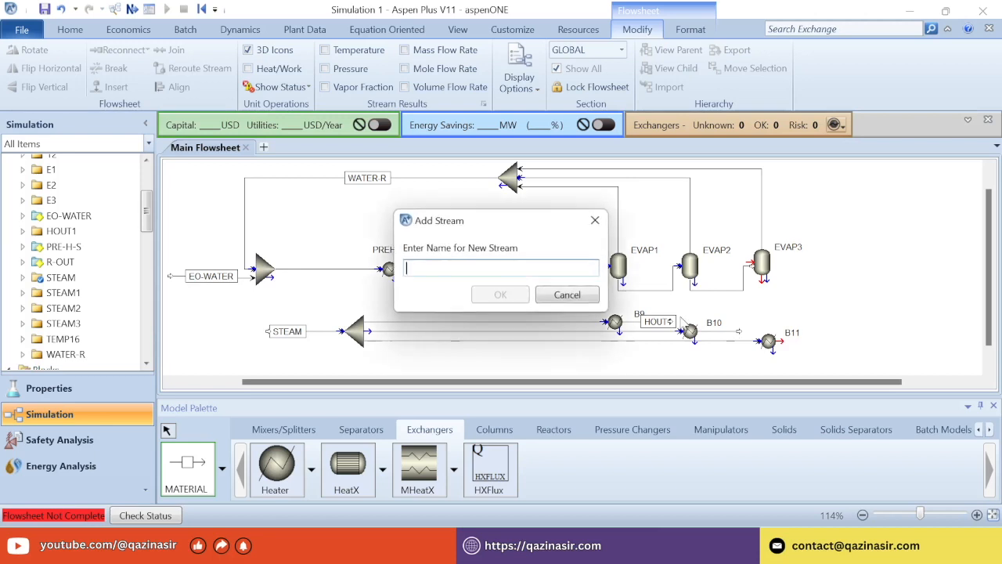
pyautogui.write('HOUT2')
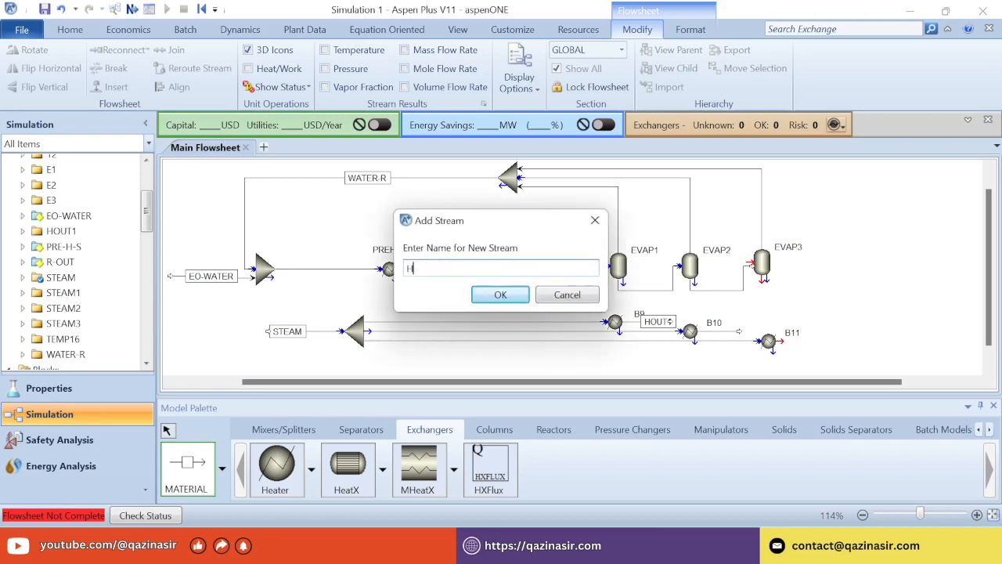
pyautogui.click(509, 295)
pyautogui.click(783, 340)
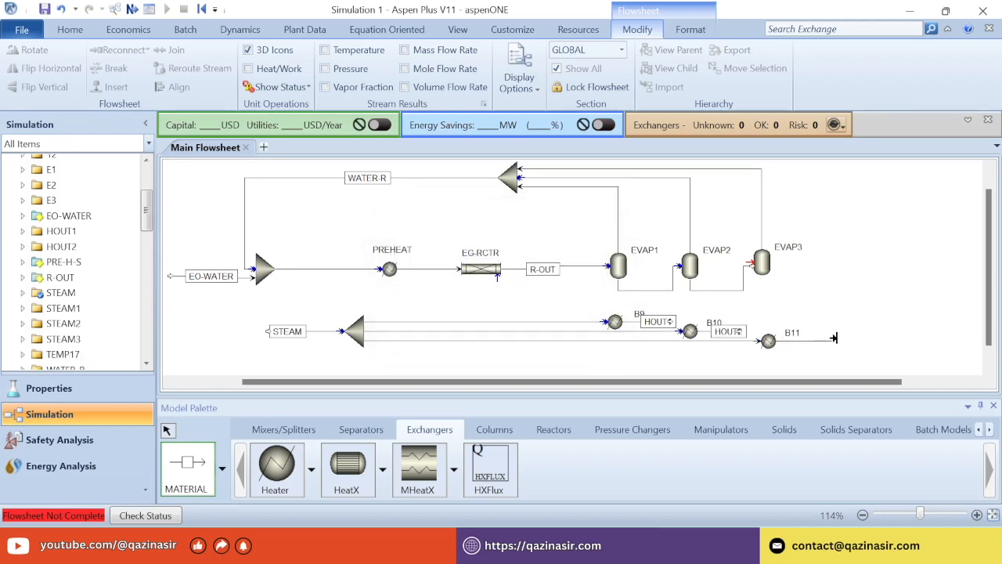
pyautogui.click(843, 338)
pyautogui.write('HOUT3')
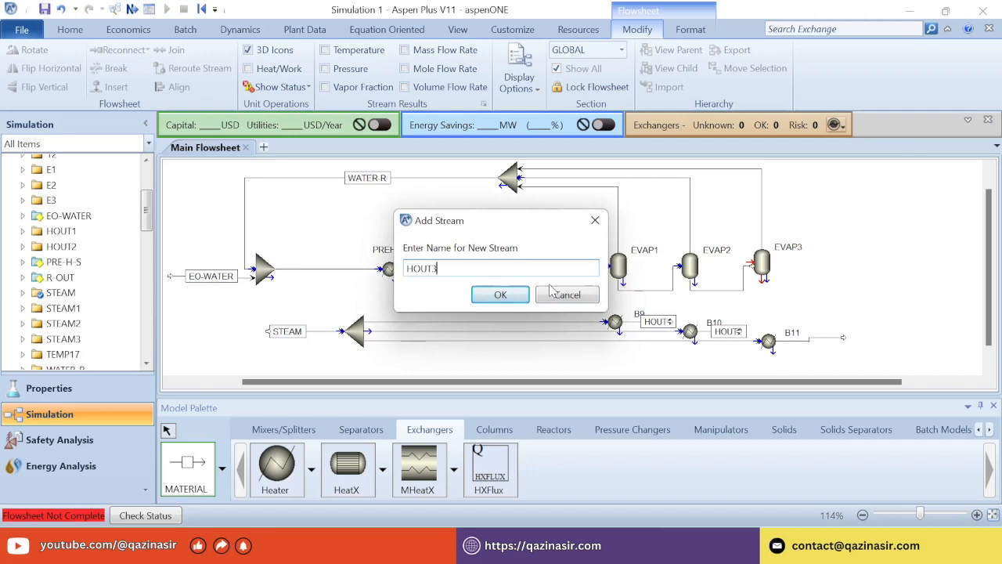
pyautogui.click(481, 297)
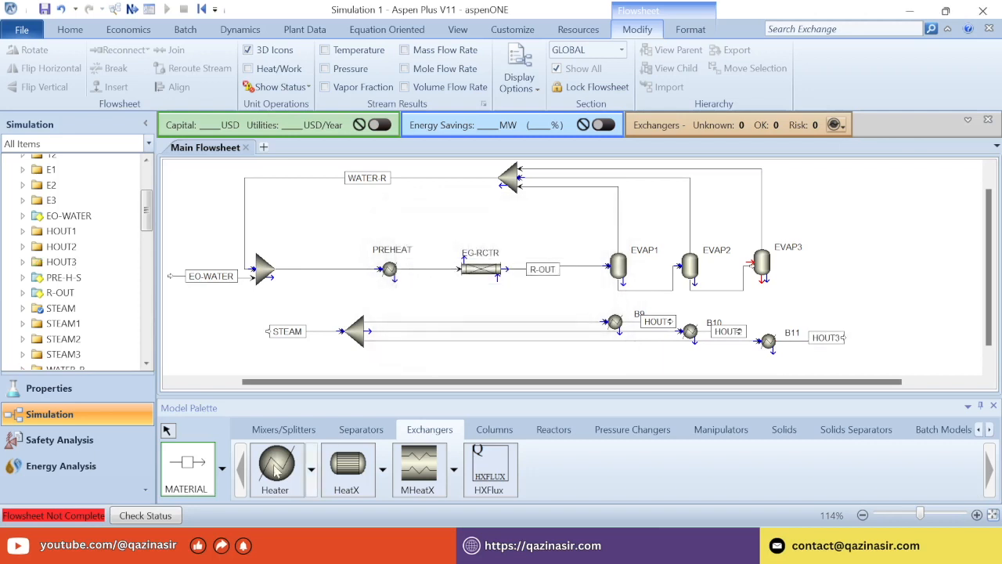
pyautogui.click(166, 430)
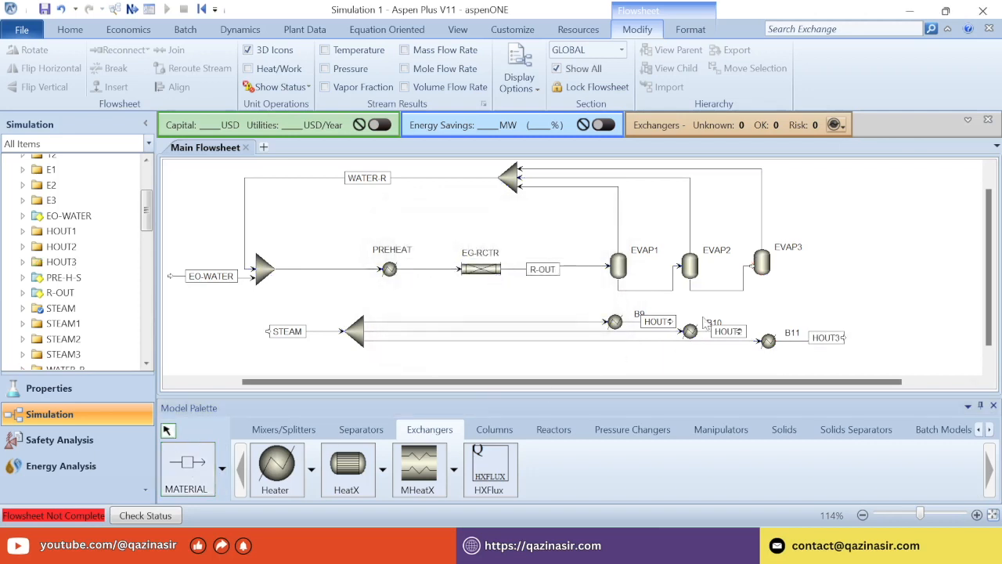
# Hide the ID labels of heater B9 and its outlet stream HOUT1.
pyautogui.click(641, 315)
pyautogui.rightClick(641, 321)
pyautogui.moveTo(705, 311)
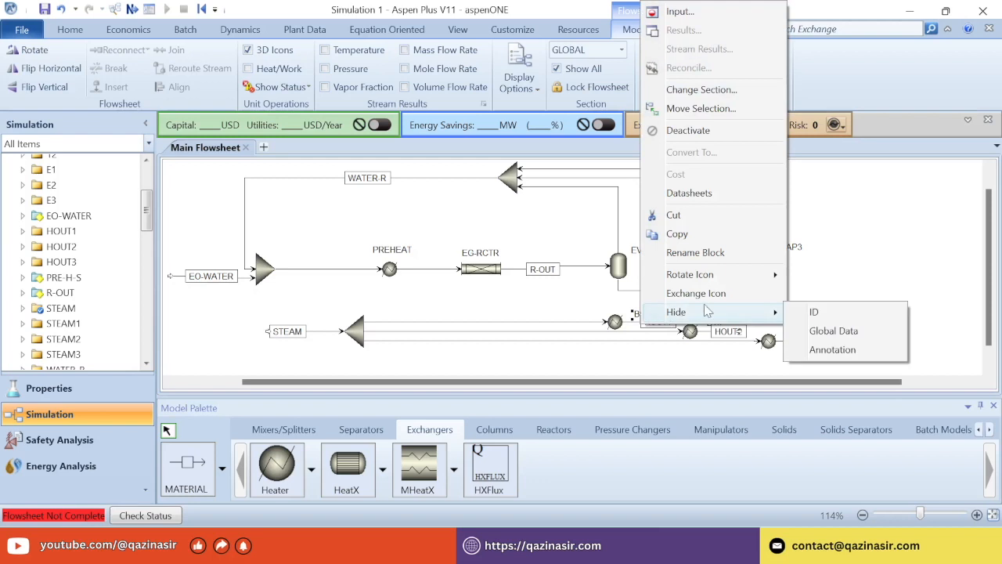
pyautogui.click(810, 314)
pyautogui.rightClick(664, 321)
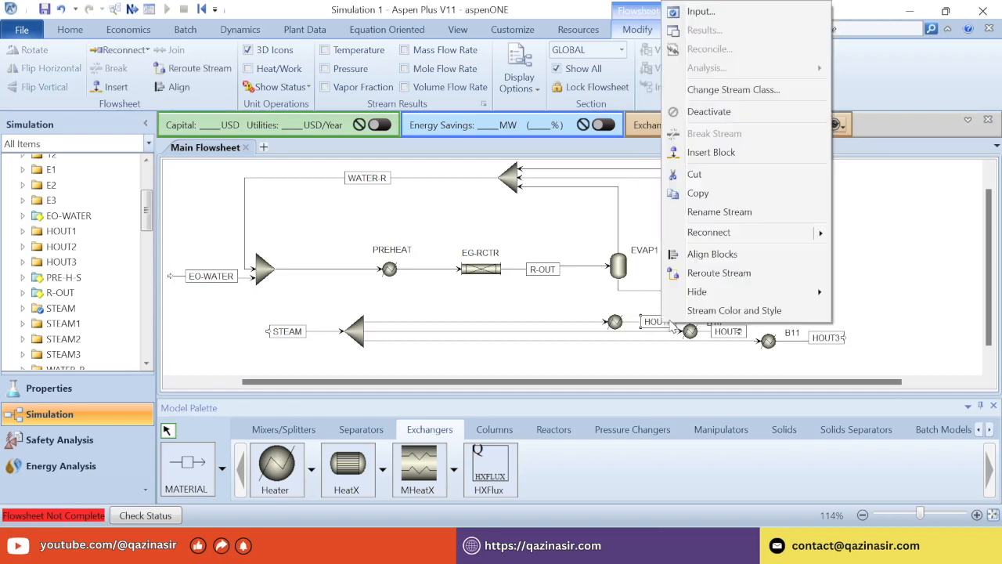
pyautogui.moveTo(799, 296)
pyautogui.click(858, 292)
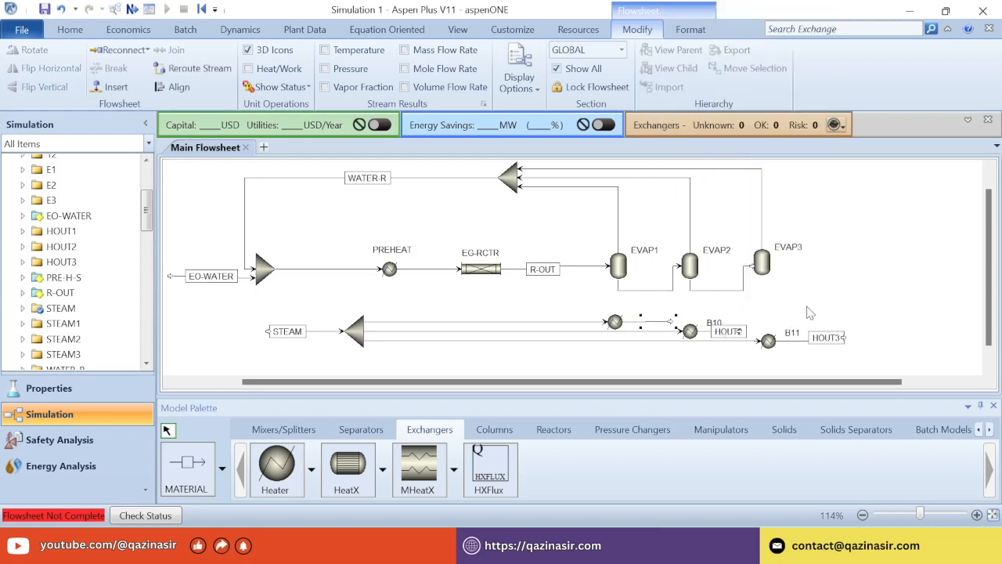
# Hide the ID labels of heater B10 and its outlet stream HOUT2.
pyautogui.rightClick(714, 329)
pyautogui.moveTo(779, 311)
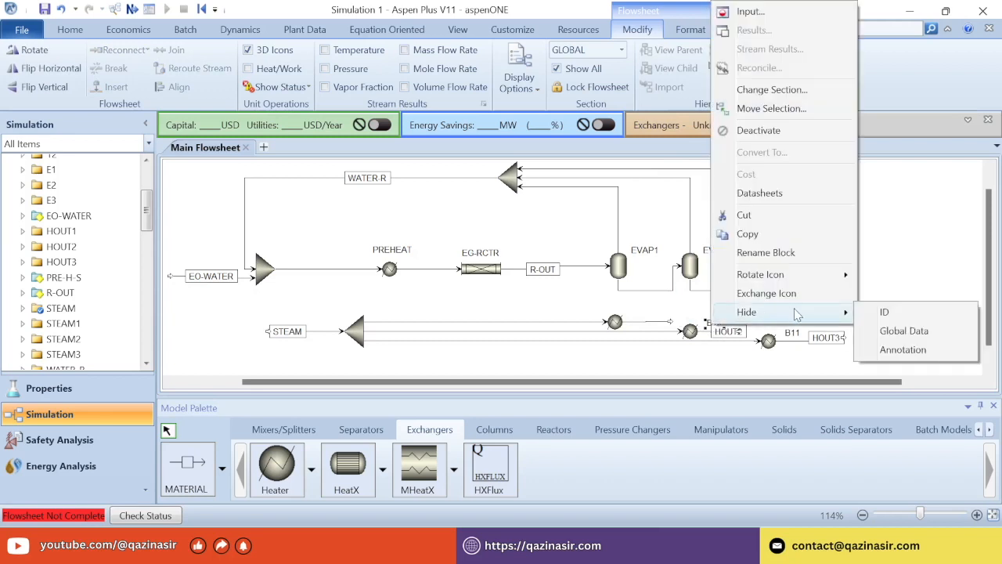
pyautogui.click(885, 313)
pyautogui.rightClick(730, 332)
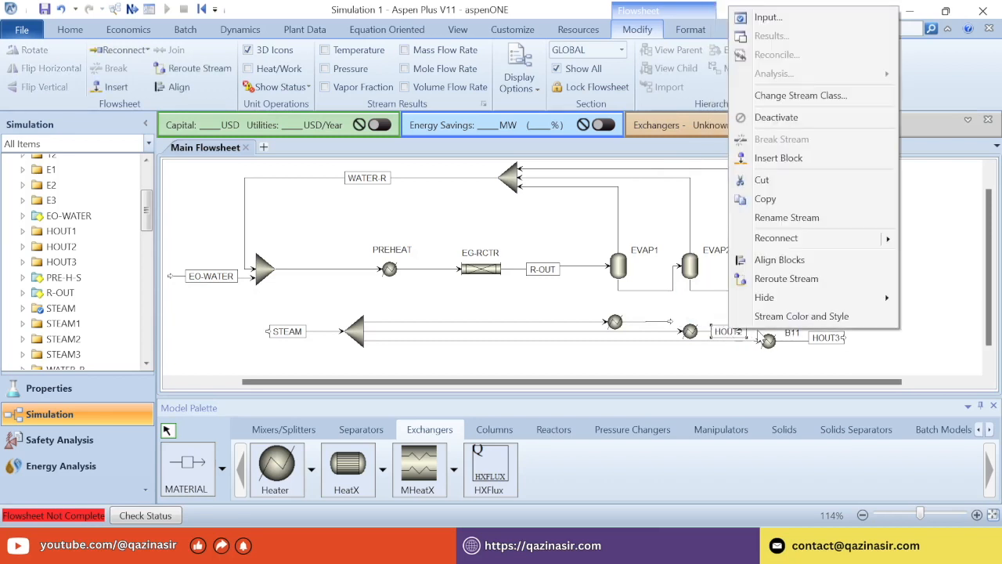
pyautogui.moveTo(854, 299)
pyautogui.click(665, 297)
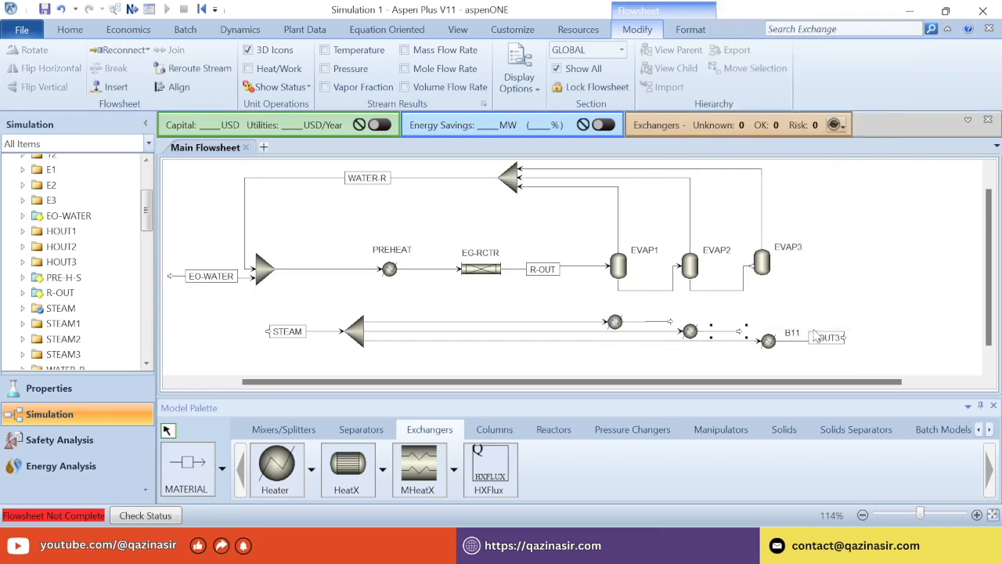
# Hide the ID labels of heater B11 and its outlet stream HOUT3.
pyautogui.rightClick(793, 334)
pyautogui.moveTo(877, 317)
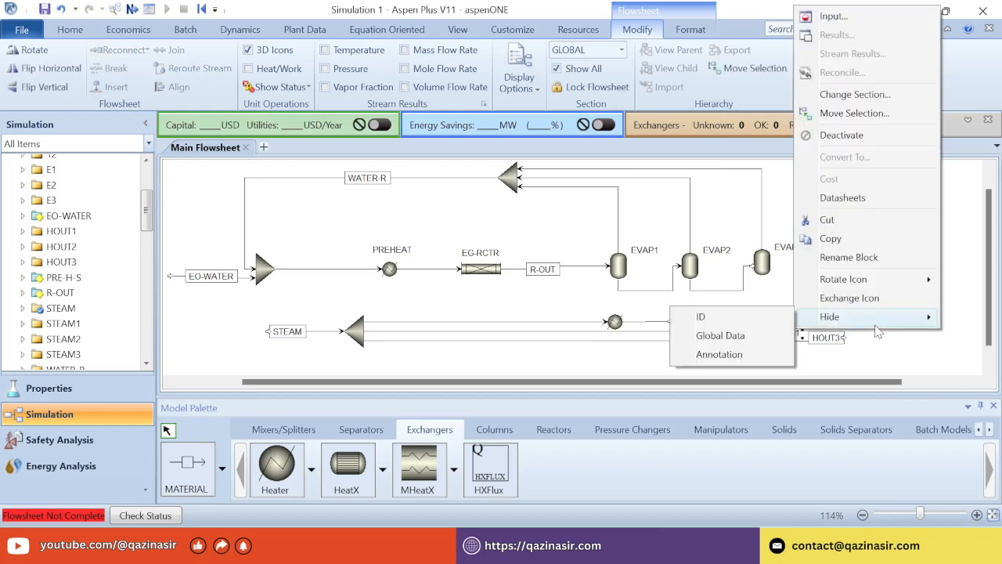
pyautogui.click(757, 324)
pyautogui.rightClick(826, 341)
pyautogui.moveTo(854, 295)
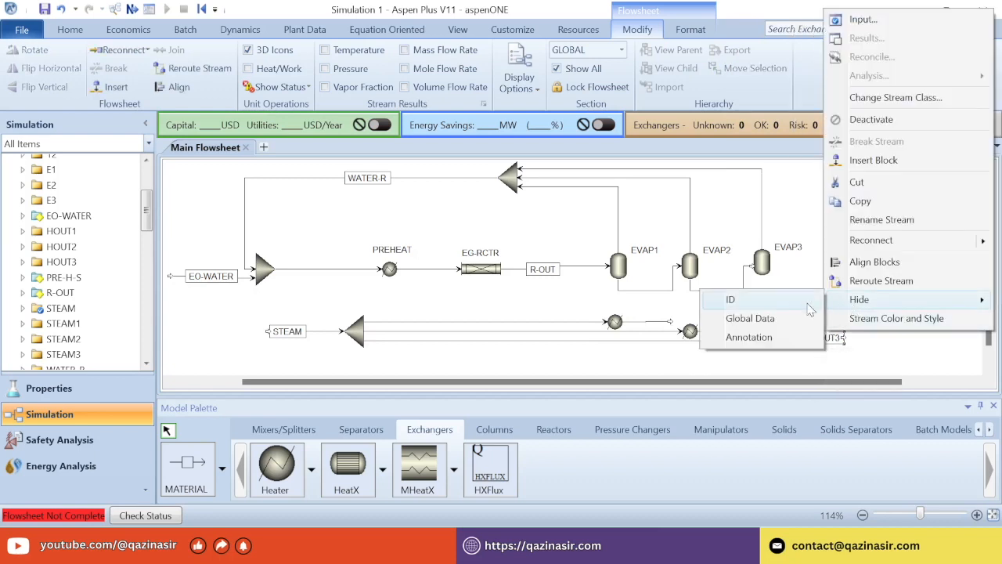
pyautogui.click(751, 300)
pyautogui.click(718, 372)
# Straighten the outlet line of heater B11 and lengthen the STEAM feed line away from the splitter.
pyautogui.moveTo(843, 340); pyautogui.dragTo(845, 341)
pyautogui.click(783, 364)
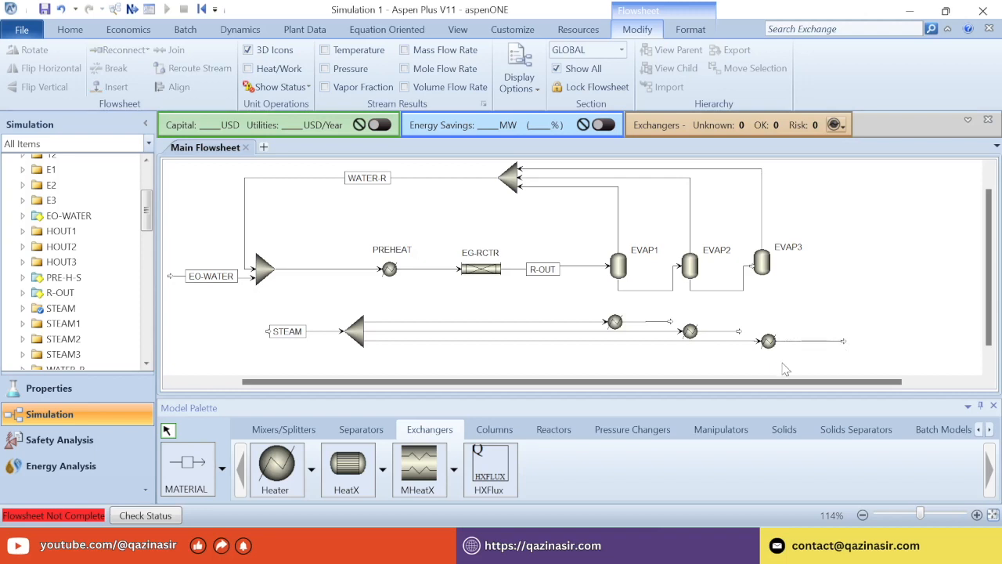
pyautogui.moveTo(269, 333); pyautogui.dragTo(289, 334)
pyautogui.click(275, 349)
# Specify the steam splitter B8 with split fractions of 0.35 for STEAM1 and 0.4 for STEAM2.
pyautogui.click(359, 334)
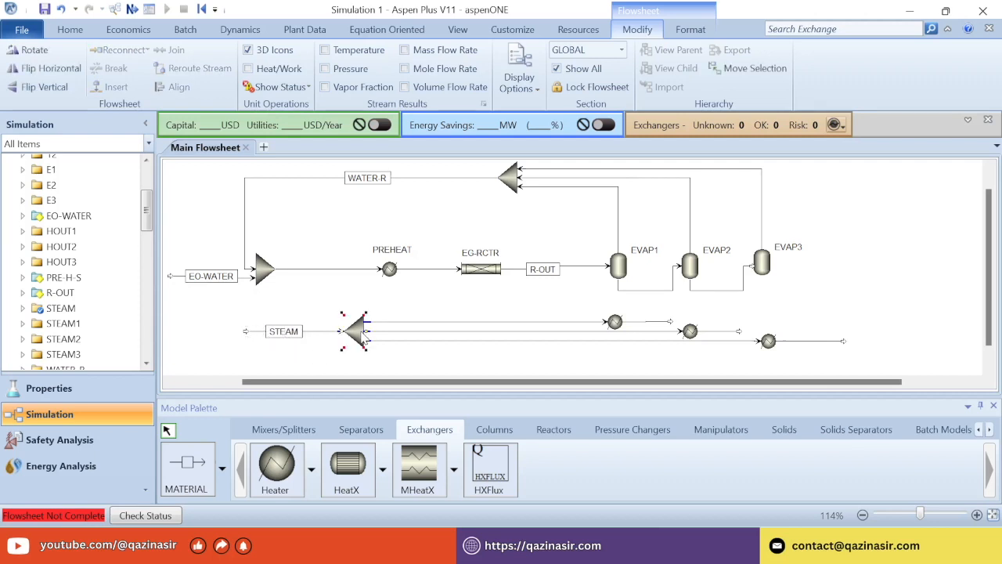
pyautogui.doubleClick(362, 336)
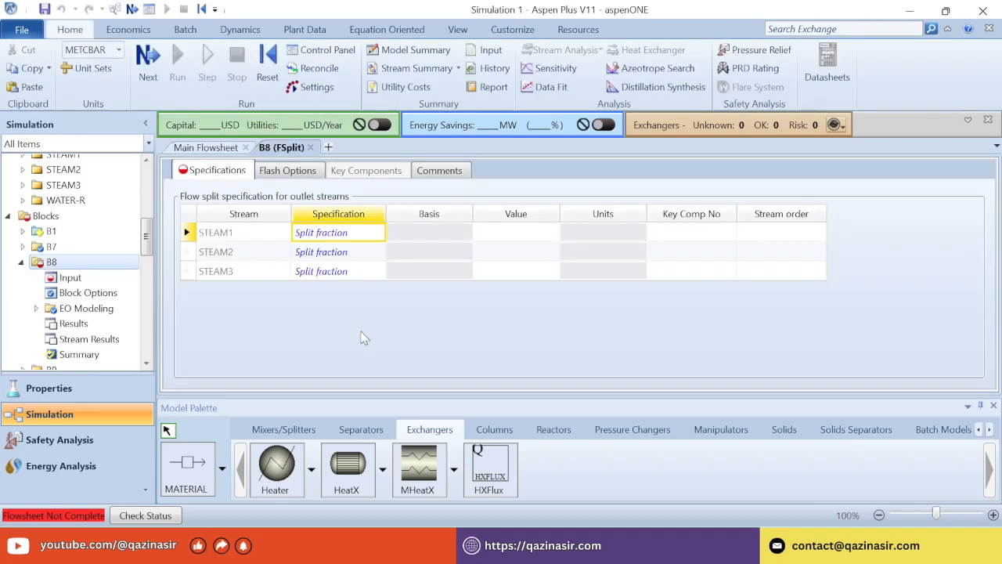
pyautogui.click(515, 235)
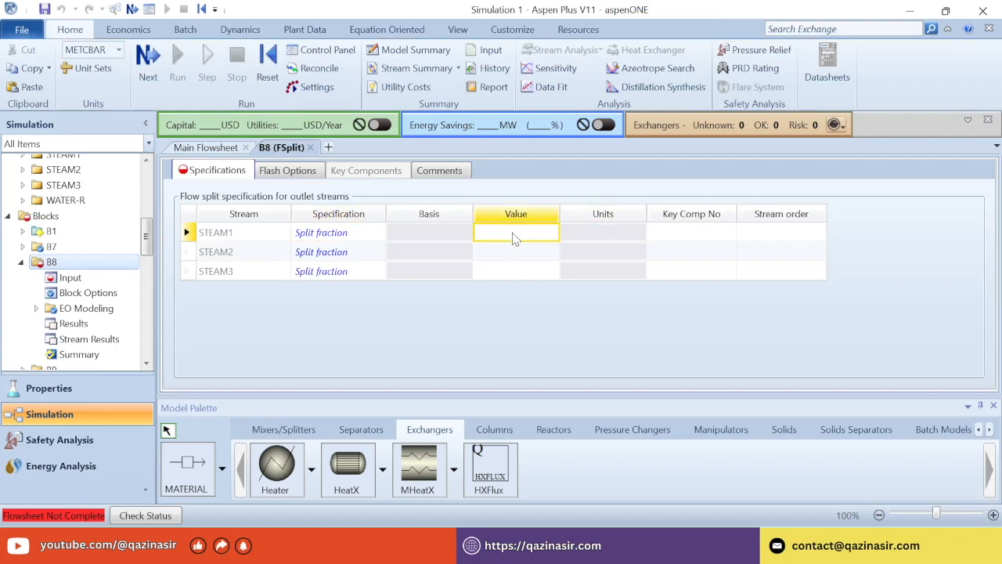
pyautogui.write('0.35')
pyautogui.press('Return')
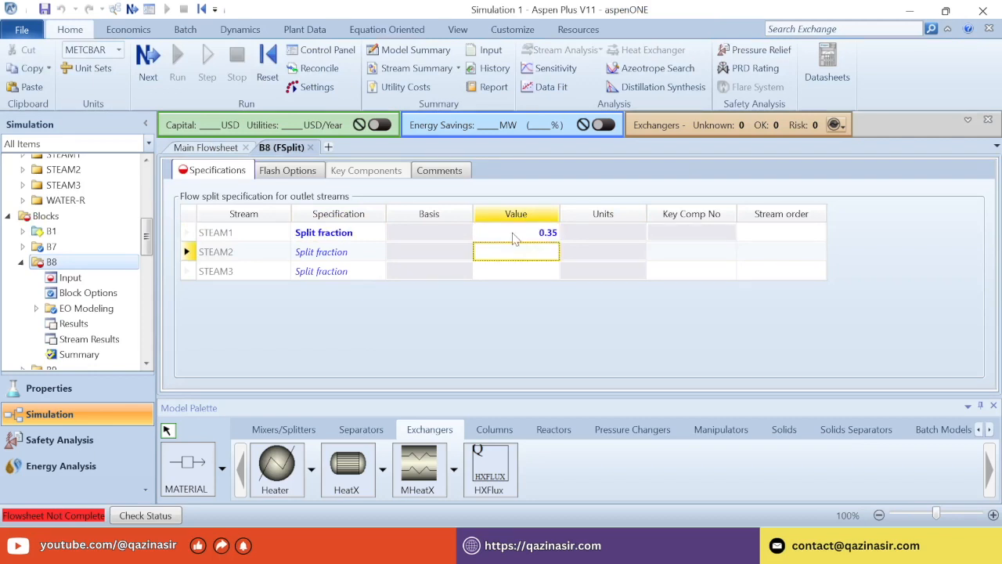
pyautogui.write('0.4')
pyautogui.press('Return')
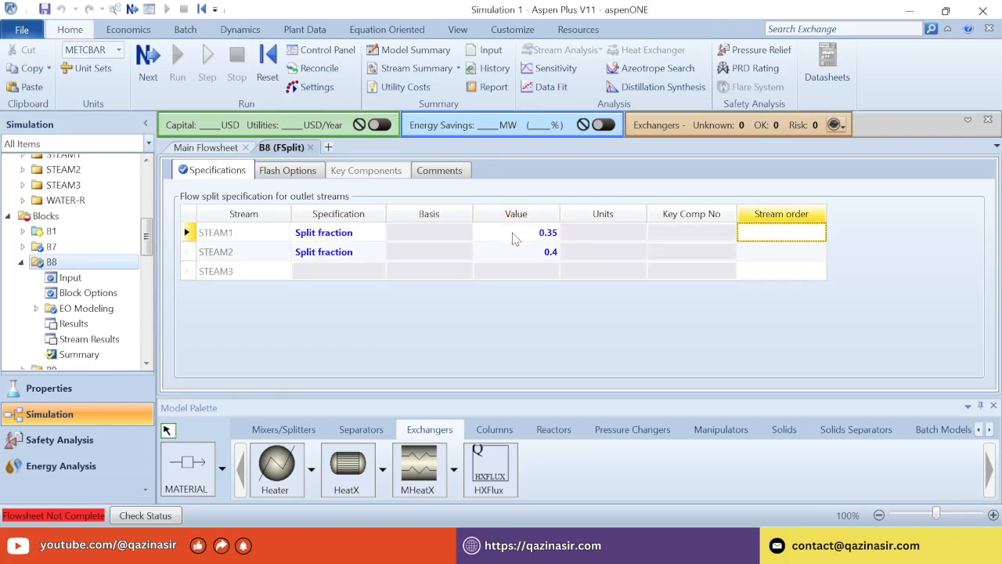
# Set the flash error tolerance of splitter B8 to 1e-06 and return to the main flowsheet.
pyautogui.click(304, 172)
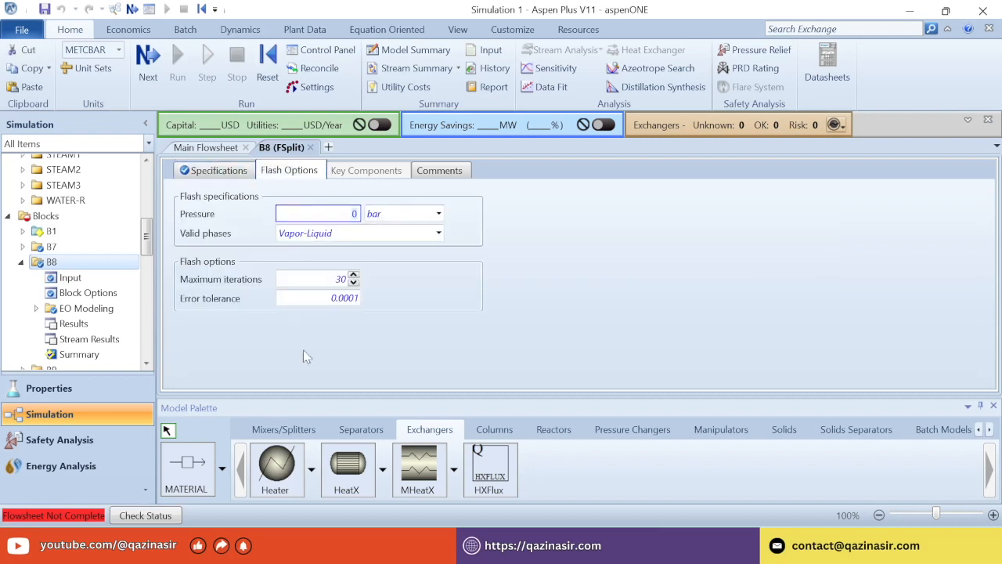
pyautogui.click(339, 303)
pyautogui.press('BackSpace')
pyautogui.write('1e-06')
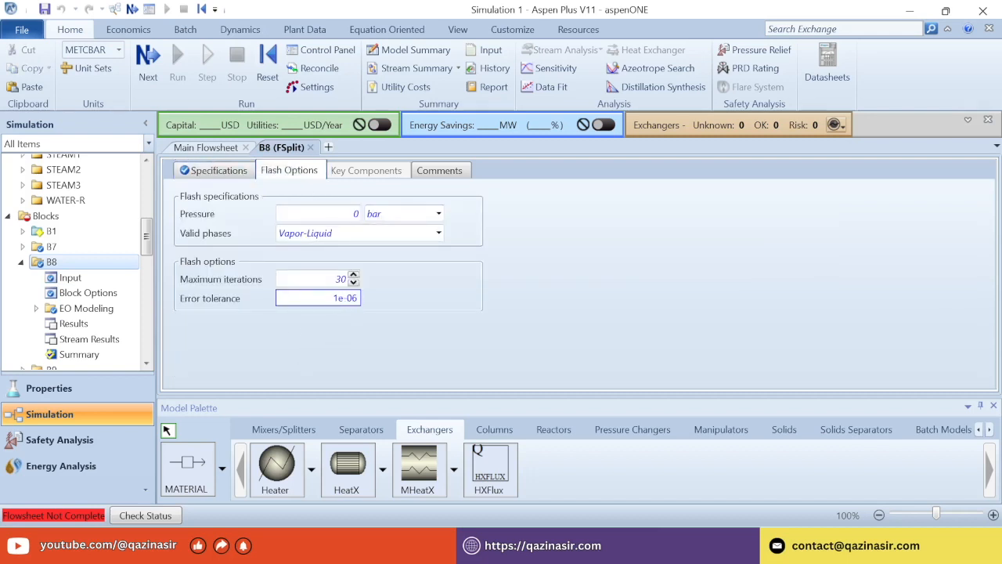
pyautogui.press('Return')
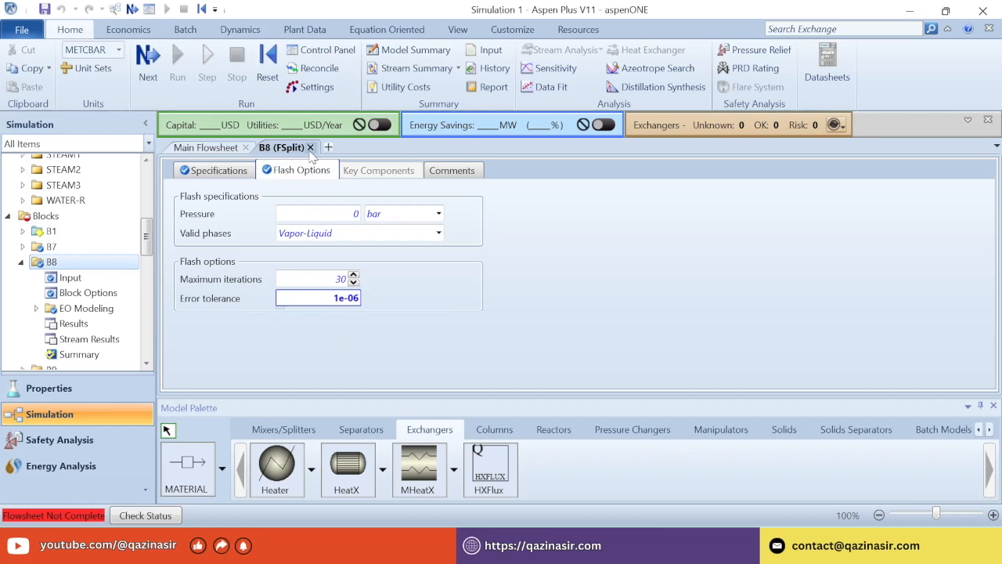
pyautogui.click(310, 148)
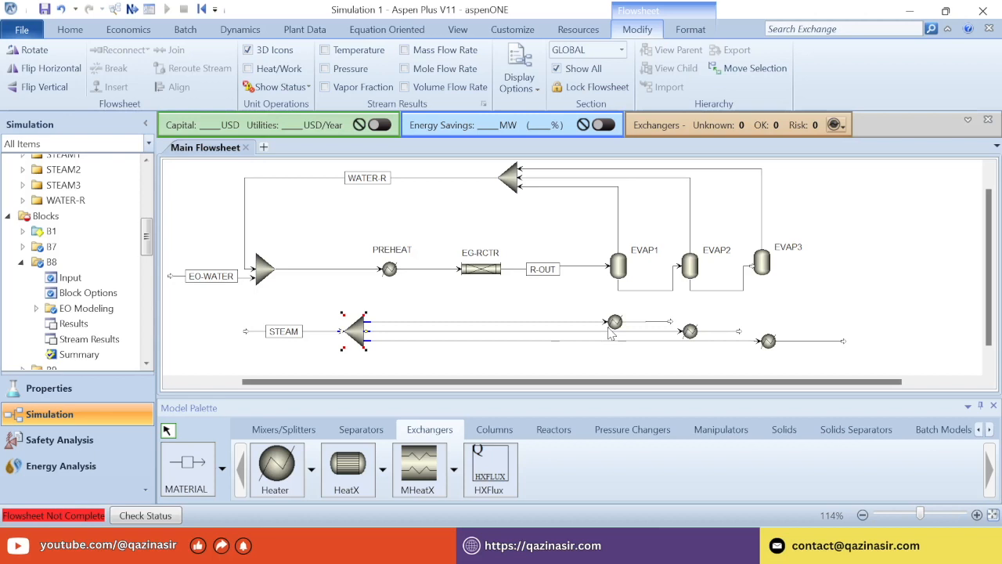
# Set heater B9's temperature to 25 C, enter its pressure in bar, and close its specifications.
pyautogui.click(615, 323)
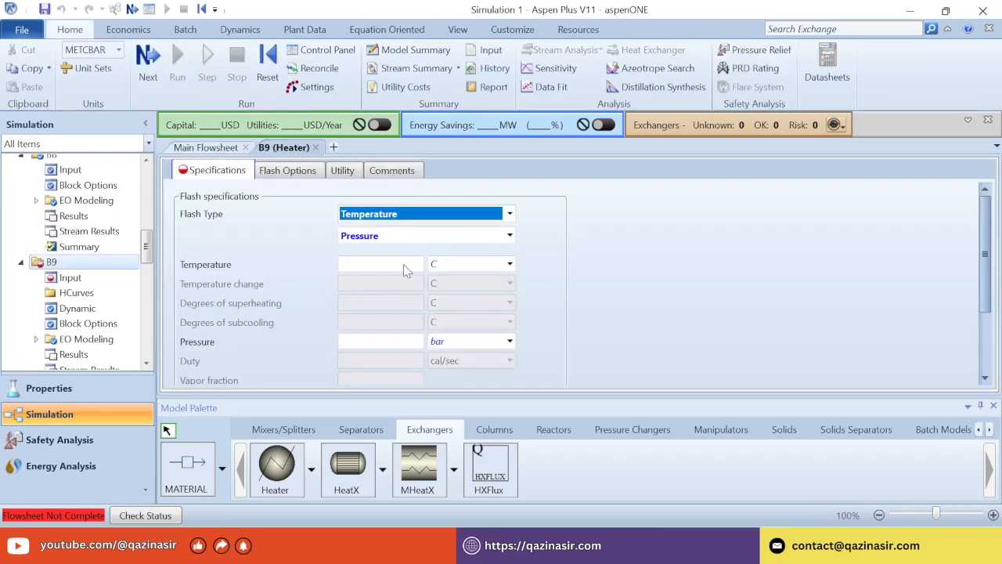
pyautogui.click(404, 265)
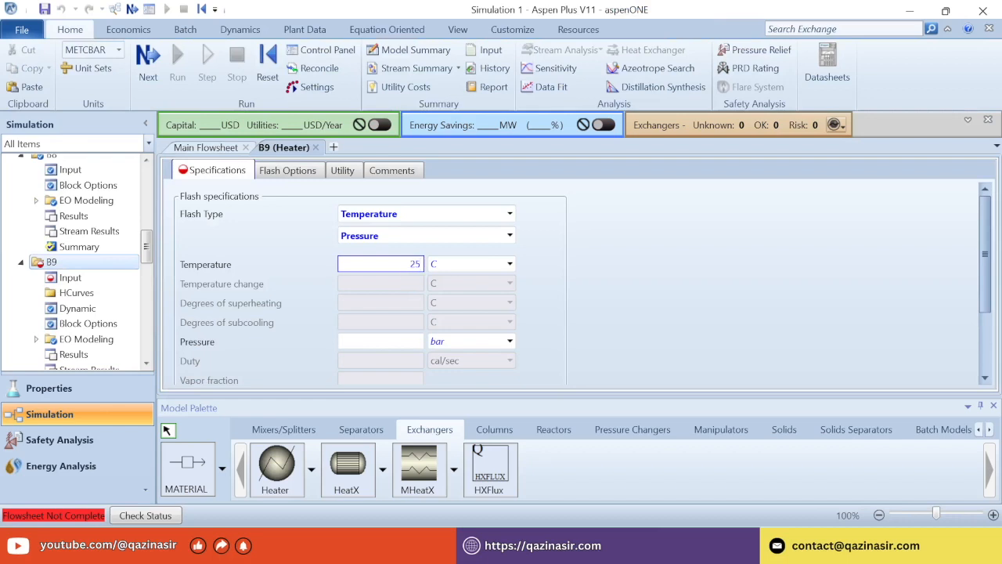
pyautogui.press('Return')
pyautogui.click(397, 342)
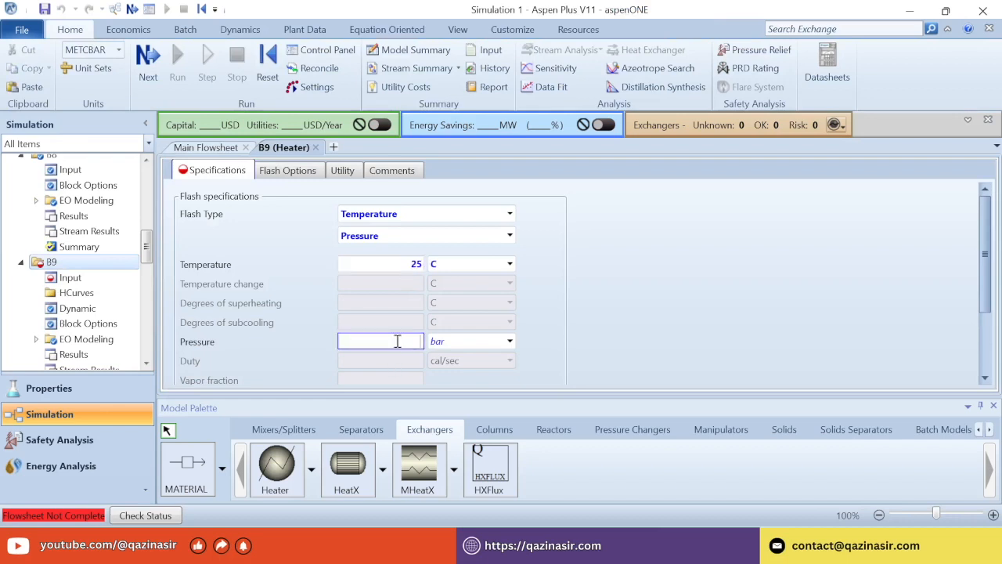
pyautogui.click(315, 148)
# Specify heater B10 with a temperature of 25 C and a pressure of 1 bar.
pyautogui.click(689, 332)
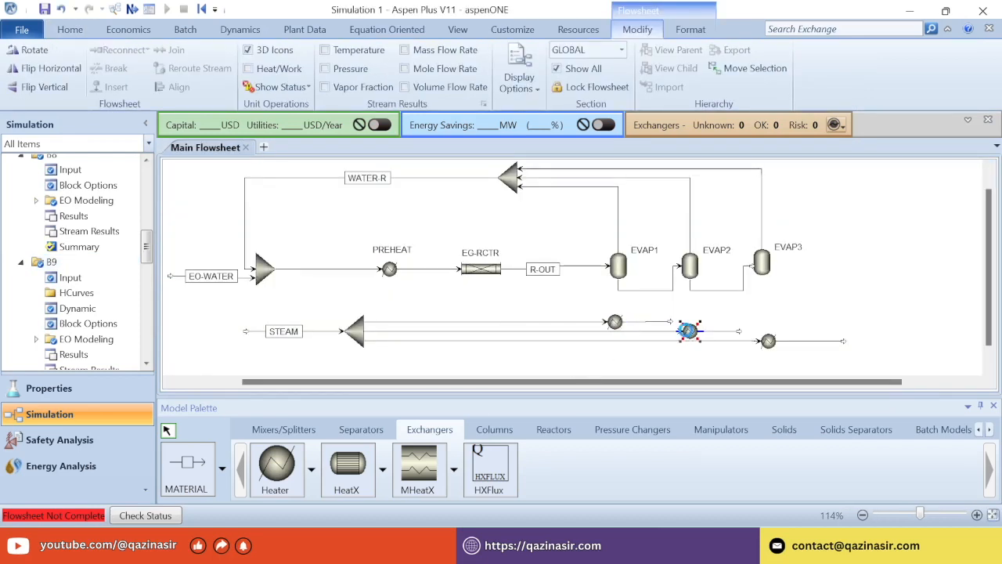
pyautogui.doubleClick(690, 332)
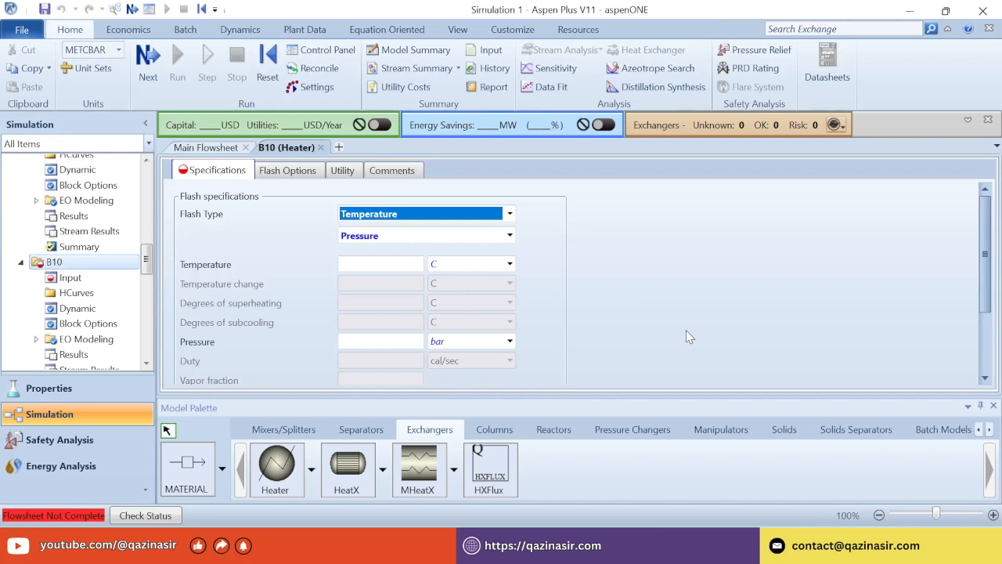
pyautogui.click(383, 264)
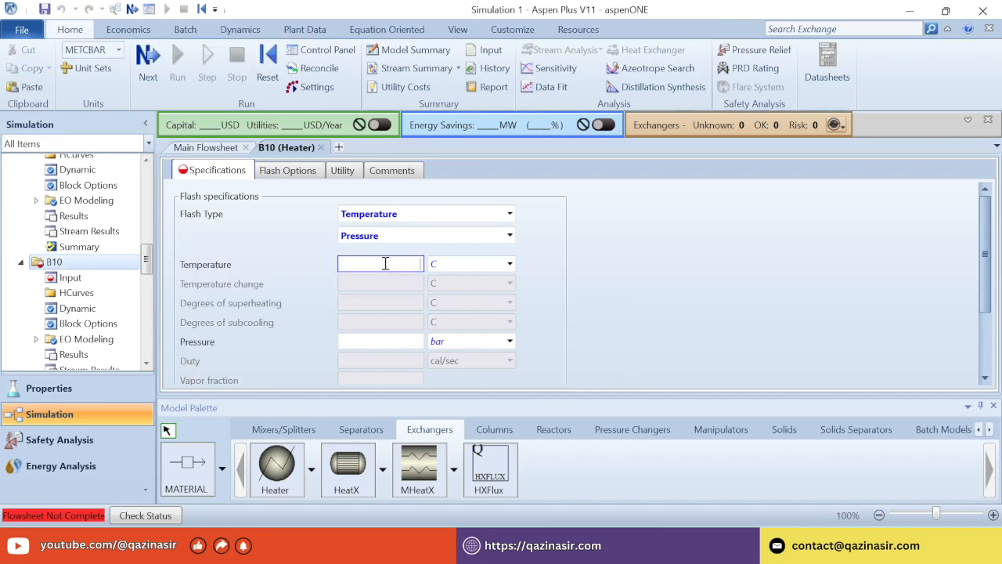
pyautogui.click(389, 343)
pyautogui.write('1')
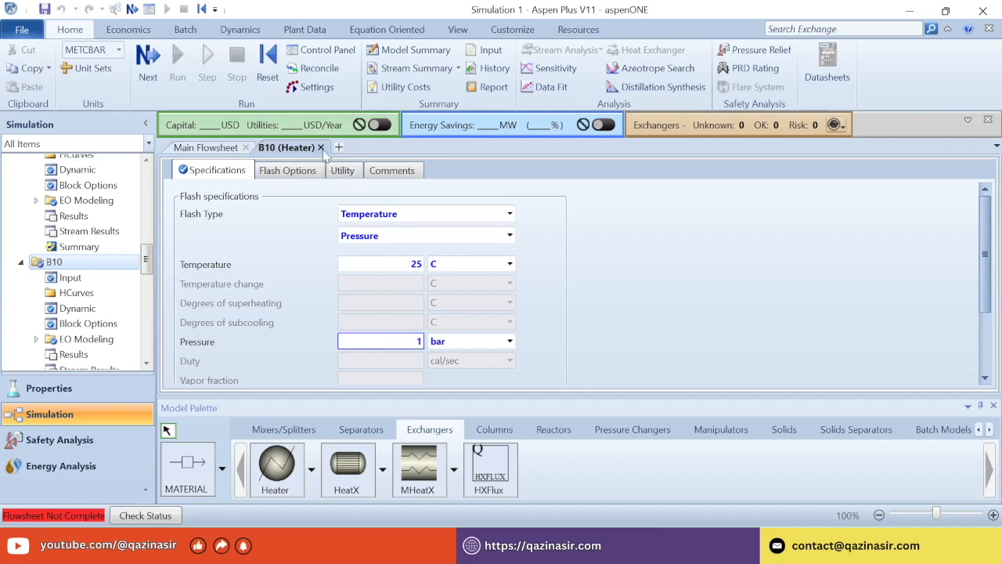
# Specify heater B11 with a temperature of 25 C and a pressure of 1 bar, and return to the main flowsheet.
pyautogui.click(321, 147)
pyautogui.click(768, 341)
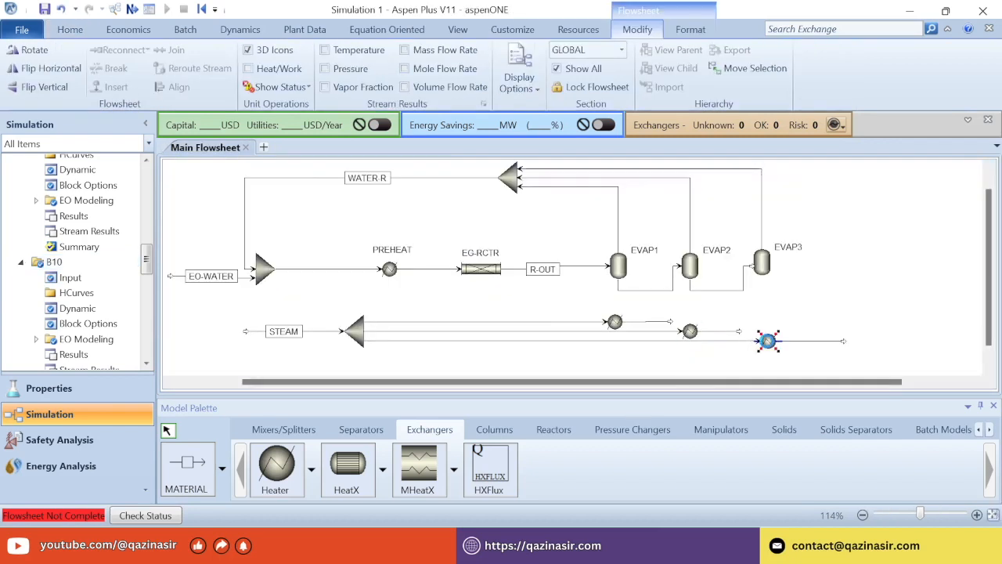
pyautogui.press('F4')
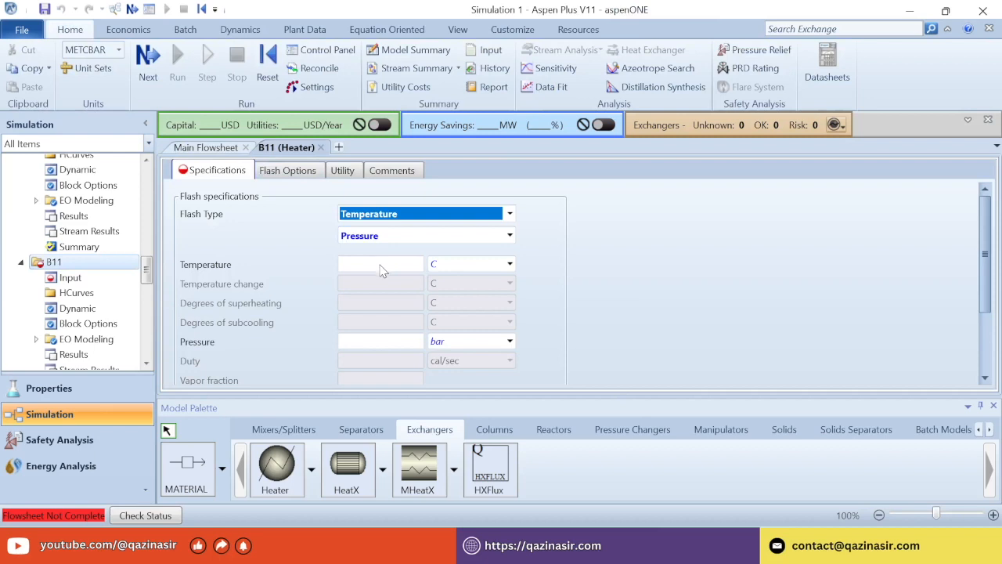
pyautogui.click(381, 264)
pyautogui.write('25')
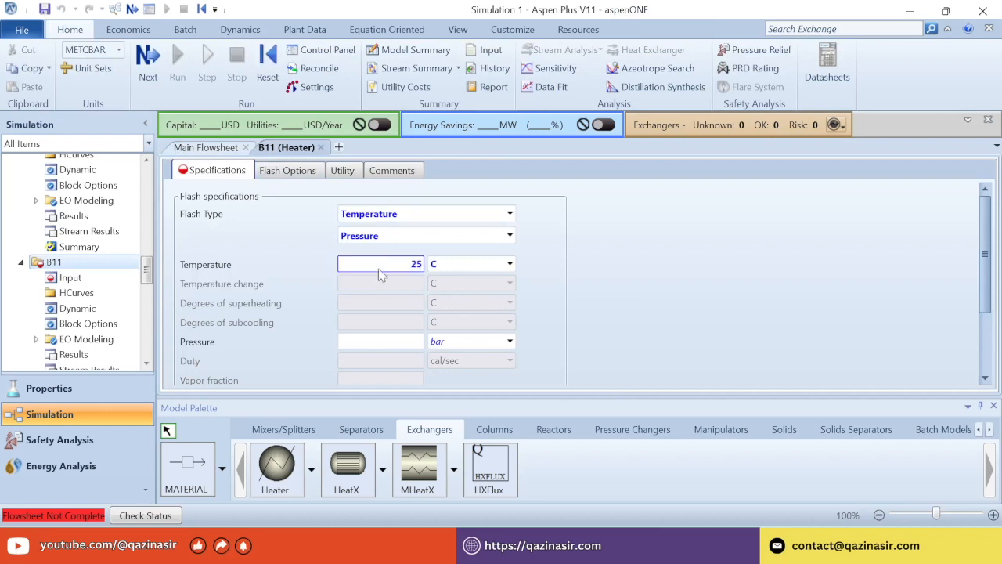
pyautogui.click(379, 344)
pyautogui.write('1')
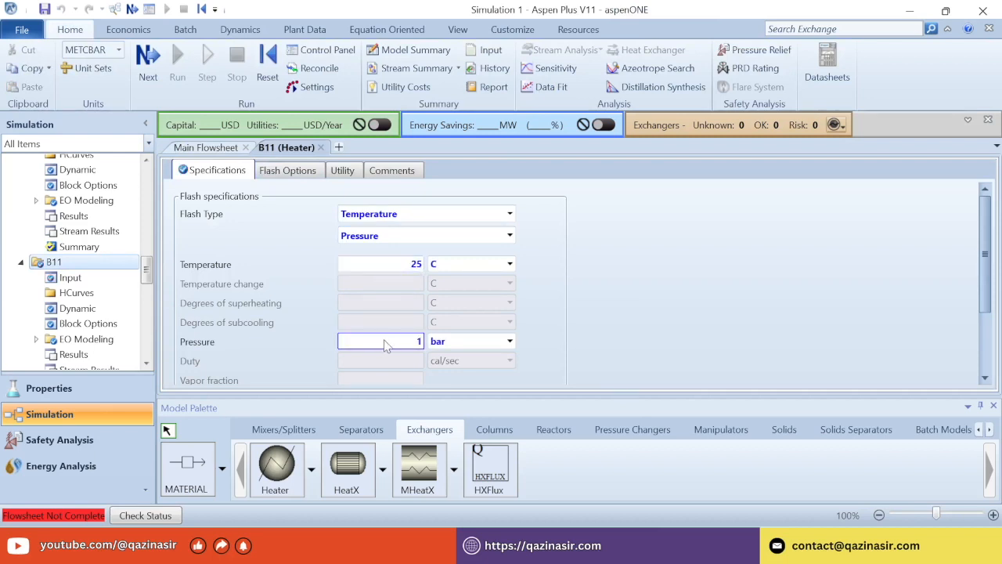
pyautogui.click(323, 147)
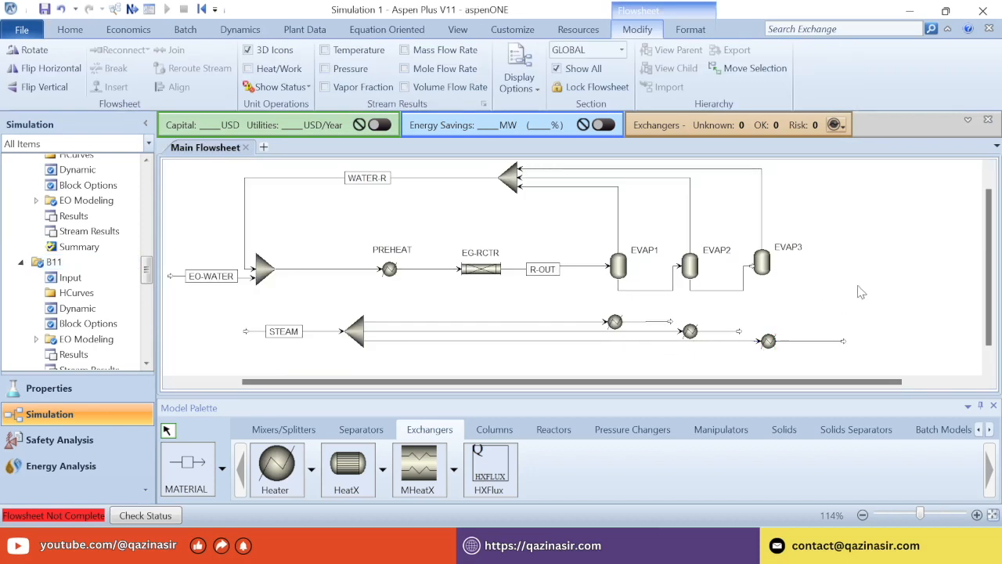
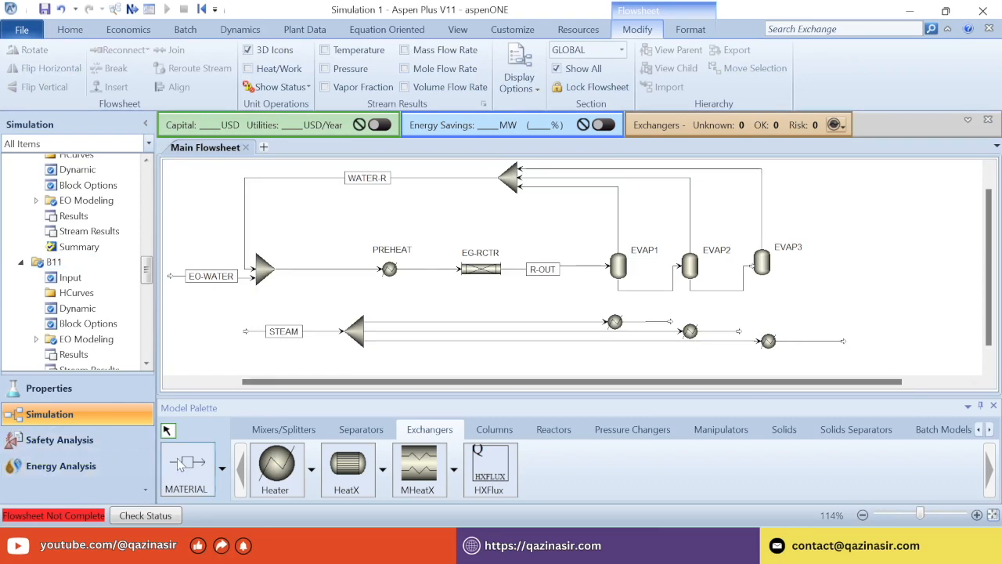
# Connect the first steam heater to EVAP1 with a heat stream named Q1.
pyautogui.click(222, 470)
pyautogui.click(188, 383)
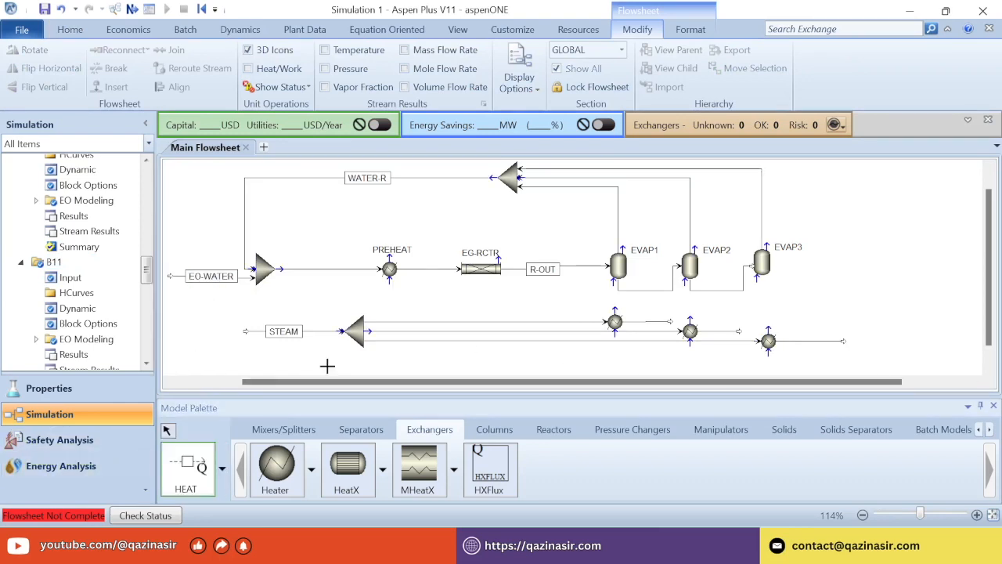
pyautogui.click(614, 311)
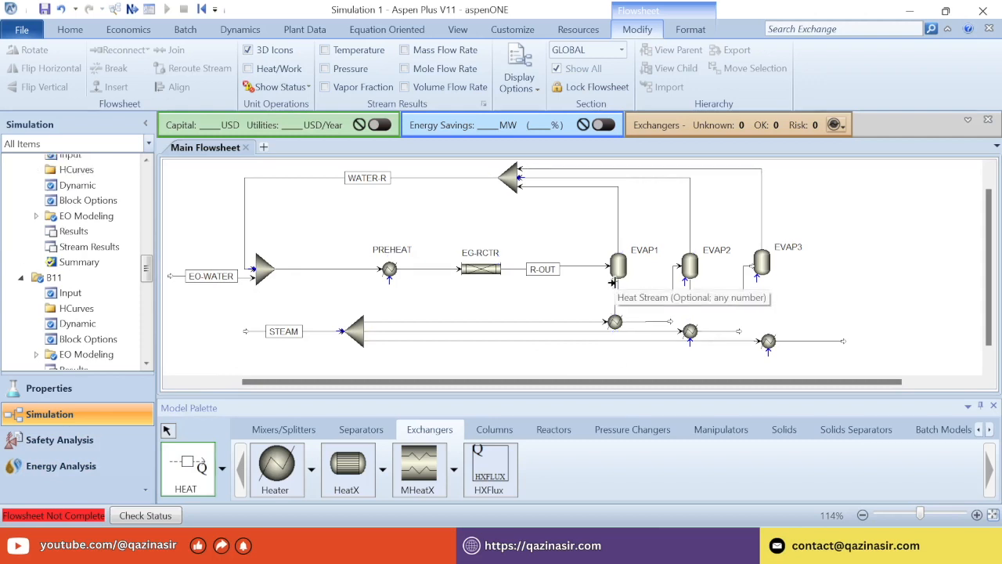
pyautogui.click(614, 284)
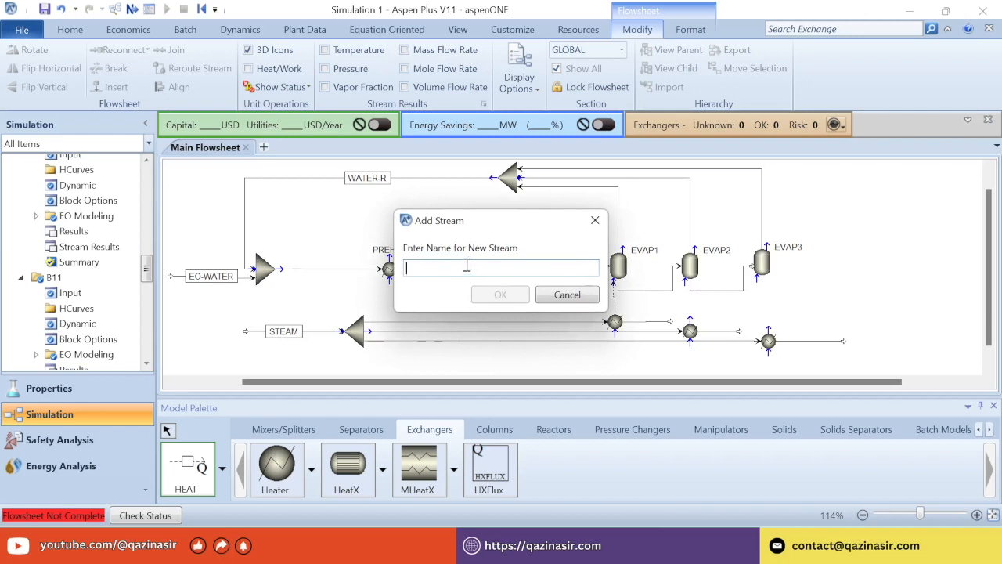
pyautogui.write('Q1')
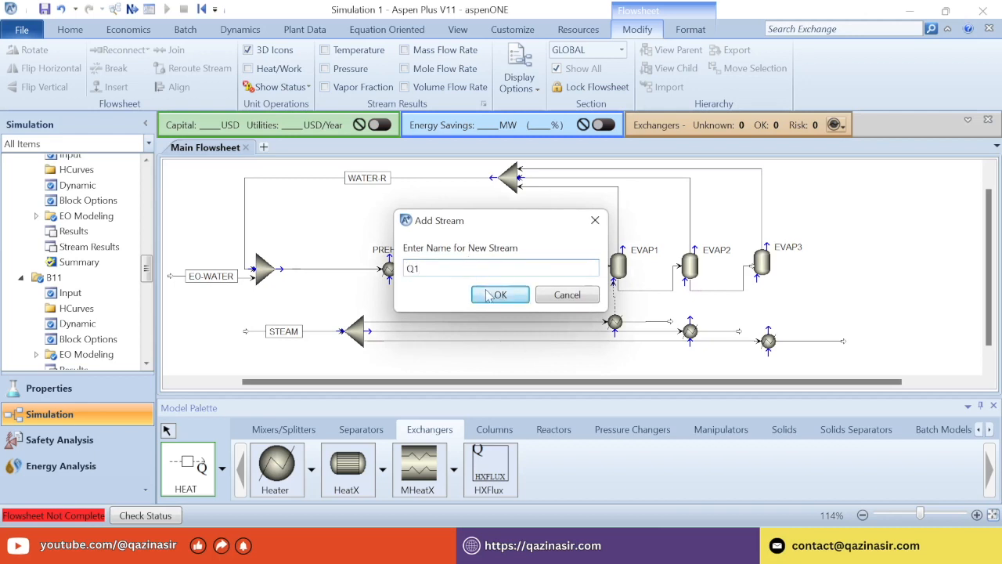
pyautogui.click(493, 294)
# Connect the second steam heater to EVAP2 with a heat stream named Q2.
pyautogui.click(690, 319)
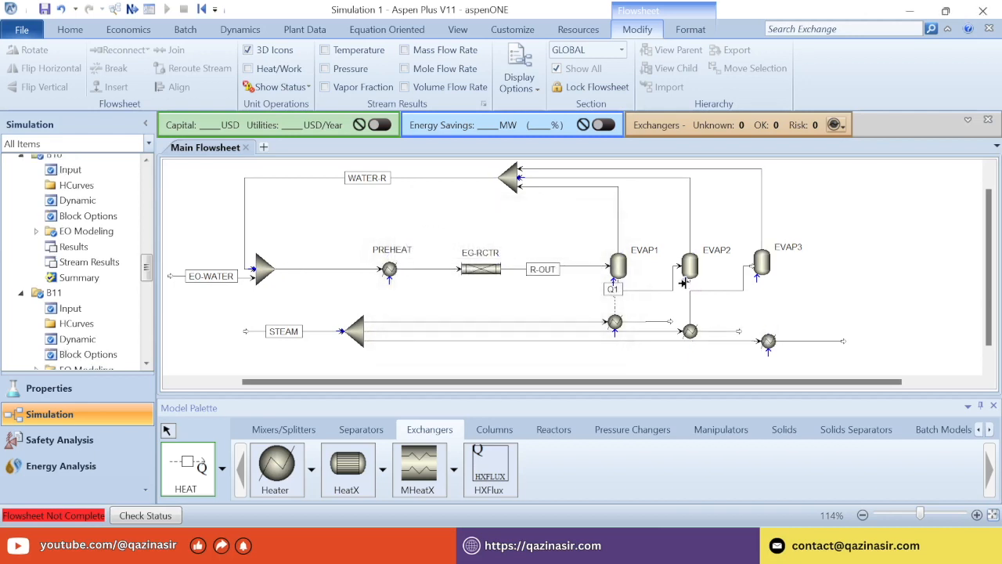
pyautogui.click(686, 281)
pyautogui.write('Q2')
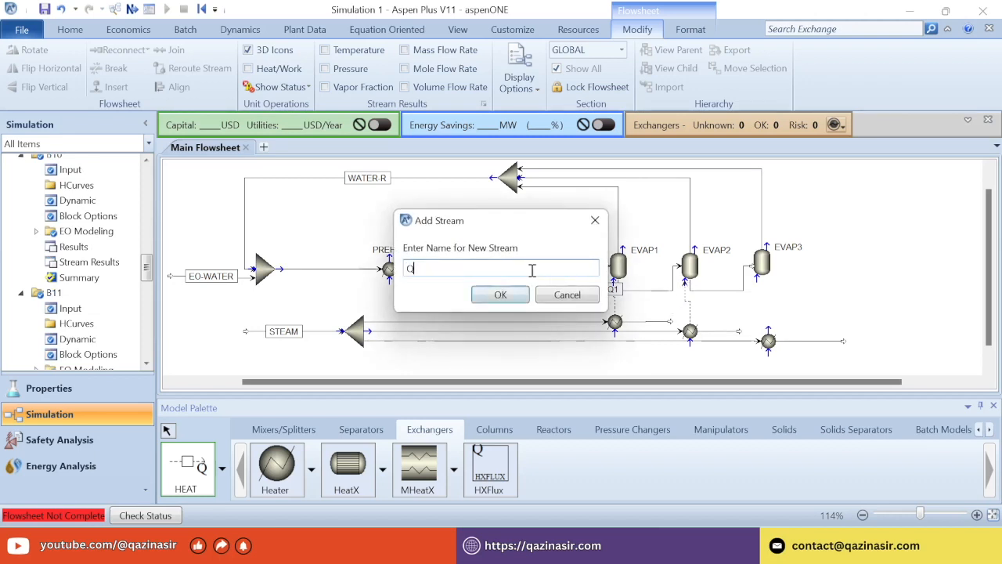
pyautogui.click(501, 294)
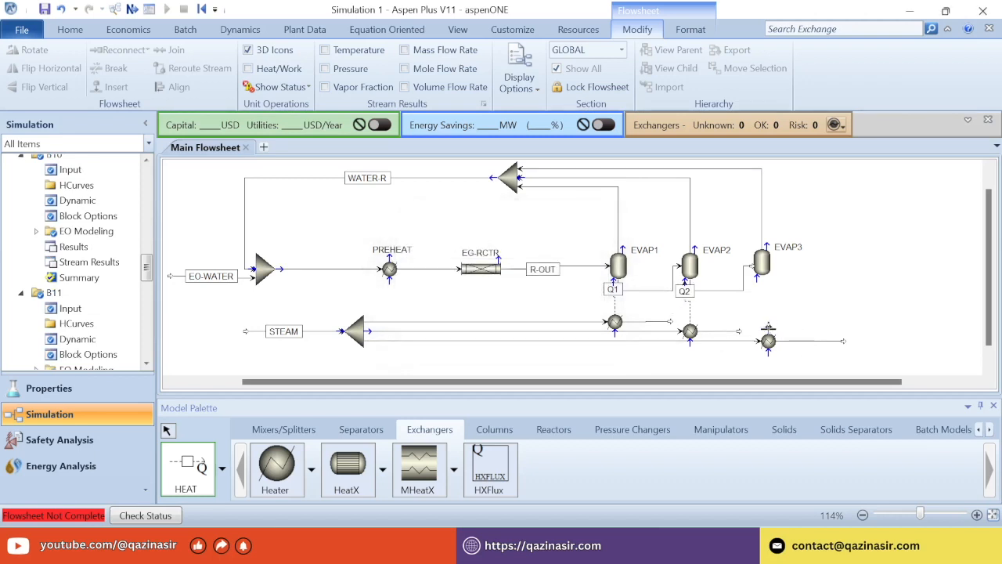
# Connect heater B11 to EVAP3 with a heat stream named Q3, and switch the stream type back to material.
pyautogui.click(769, 329)
pyautogui.click(755, 280)
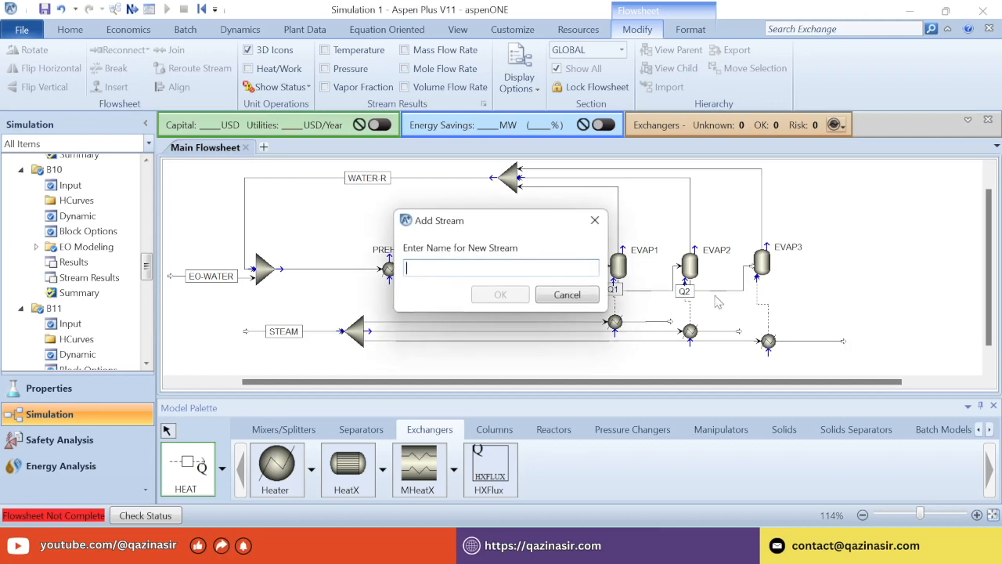
pyautogui.write('Q3')
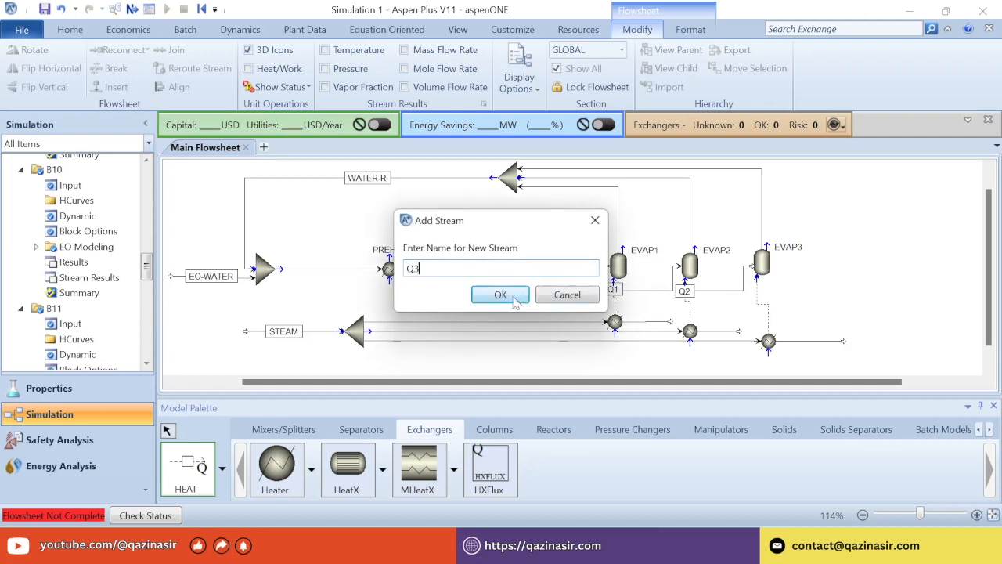
pyautogui.click(500, 294)
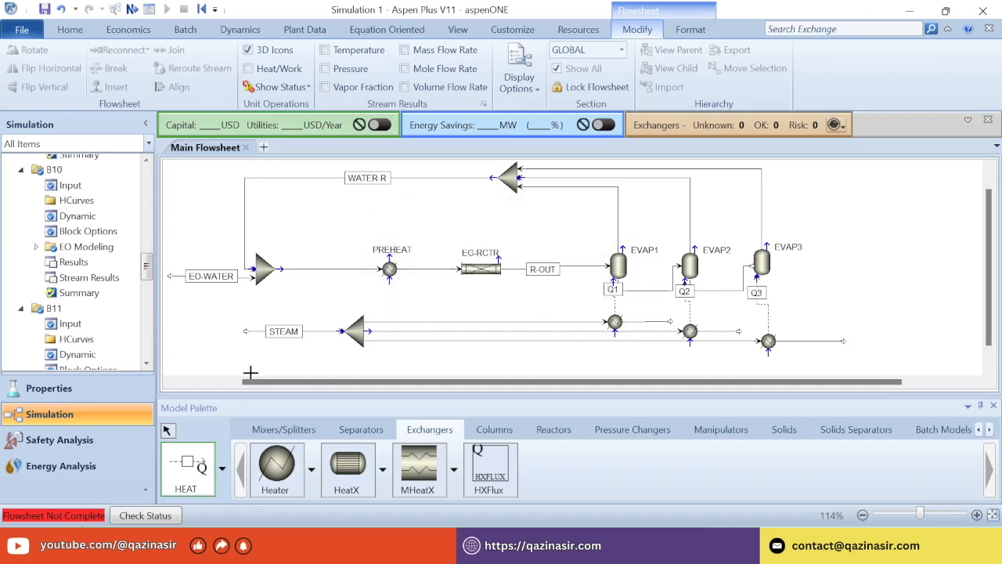
pyautogui.click(168, 431)
pyautogui.click(221, 467)
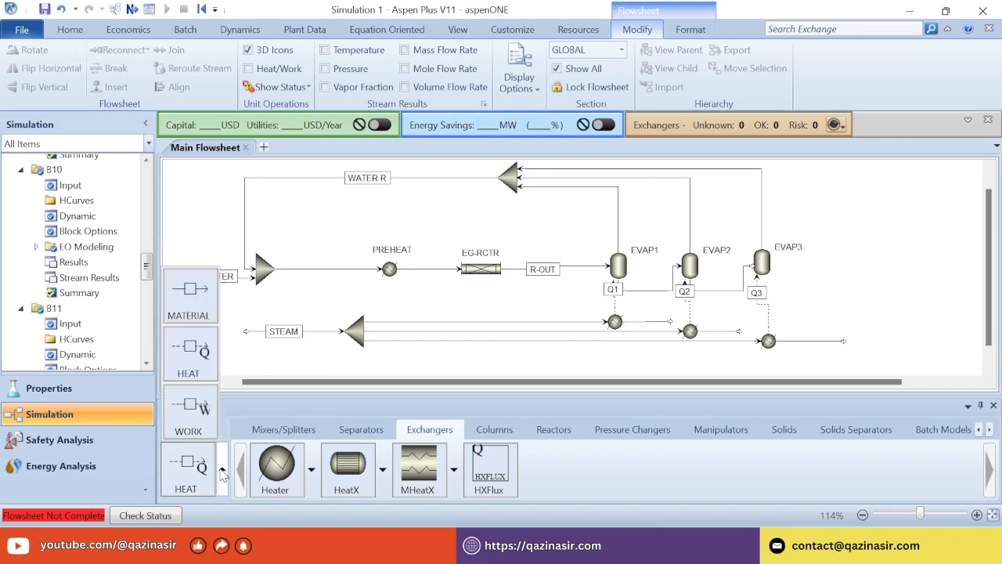
pyautogui.click(205, 312)
pyautogui.click(168, 431)
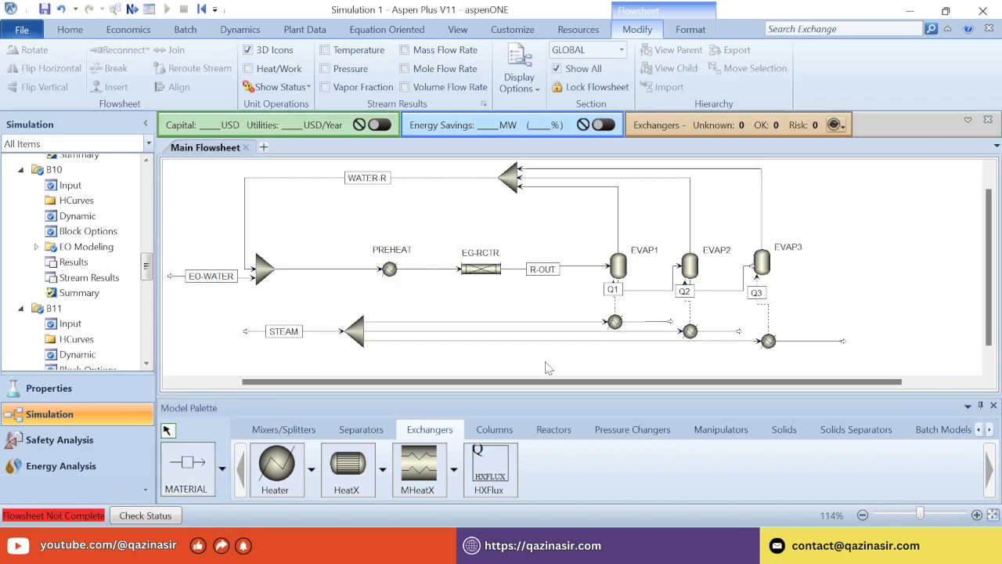
# Set the flash pressure of evaporator EVAP1 to 14 bar and return to the main flowsheet.
pyautogui.click(618, 268)
pyautogui.doubleClick(619, 268)
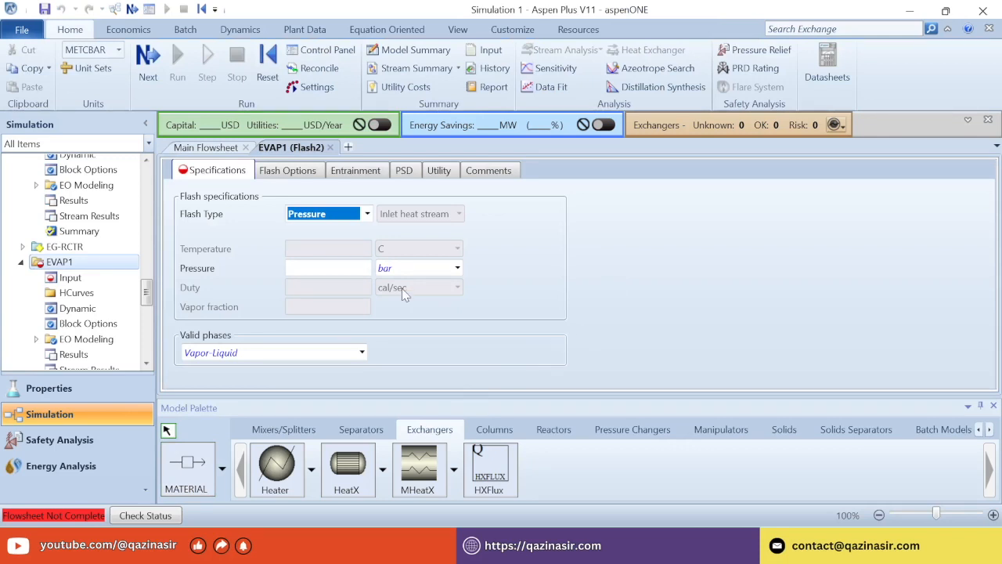
pyautogui.click(328, 269)
pyautogui.write('14')
pyautogui.press('Return')
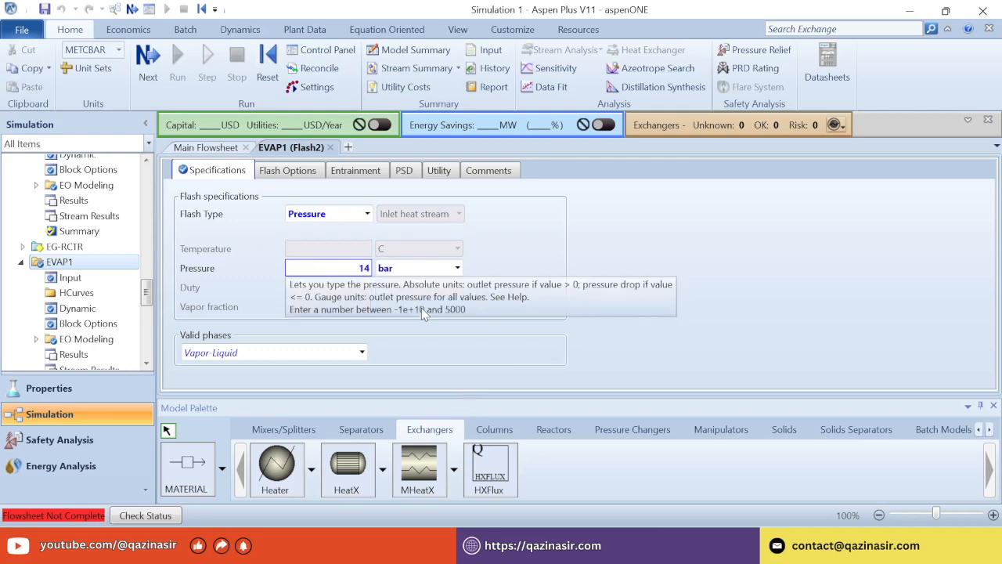
pyautogui.click(205, 147)
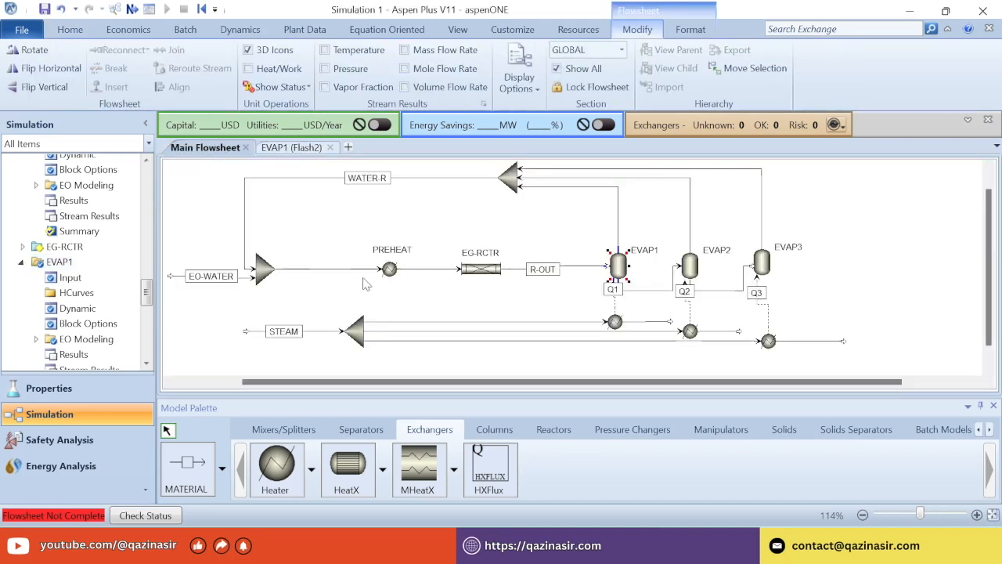
# Set the flash pressure of evaporator EVAP2 to 9 bar and close its specifications.
pyautogui.click(691, 268)
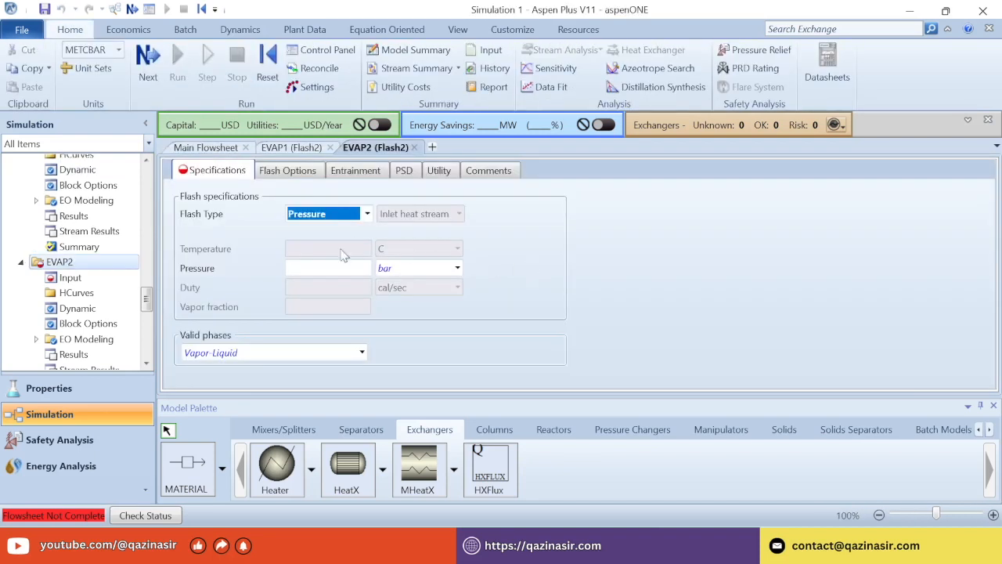
pyautogui.click(325, 269)
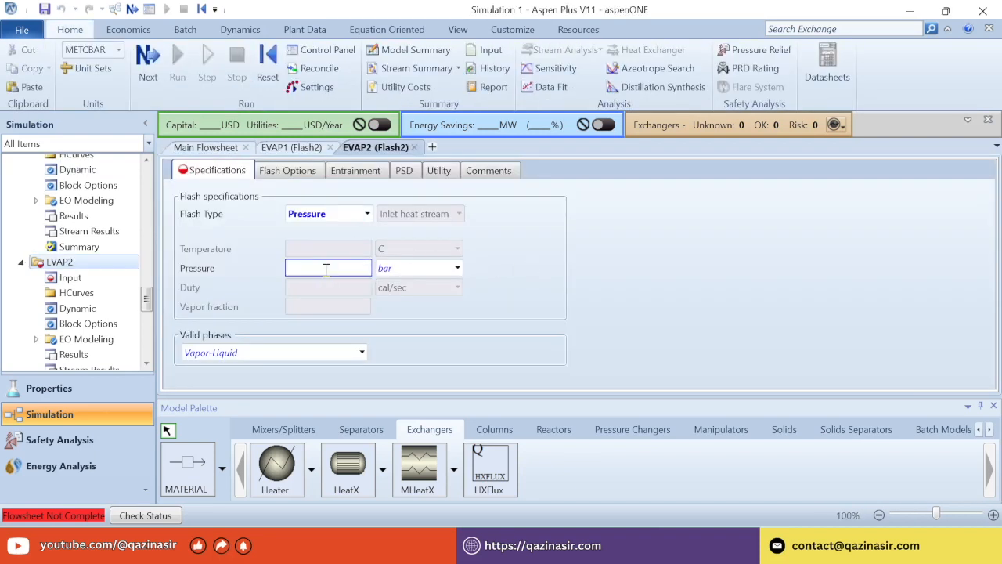
pyautogui.write('9')
pyautogui.press('Return')
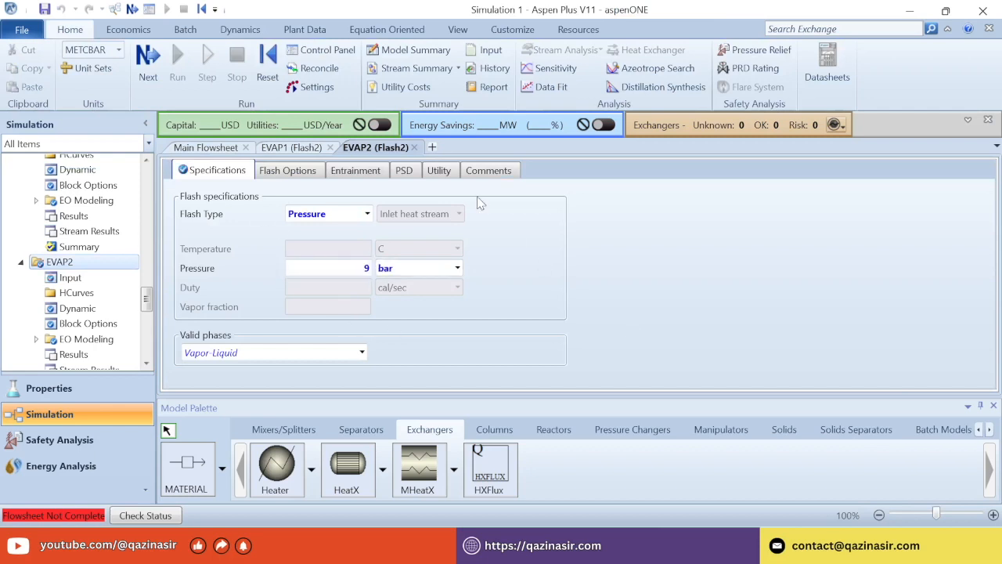
pyautogui.click(414, 147)
# Set the flash pressure of evaporator EVAP3 to 4 bar.
pyautogui.click(763, 266)
pyautogui.doubleClick(763, 266)
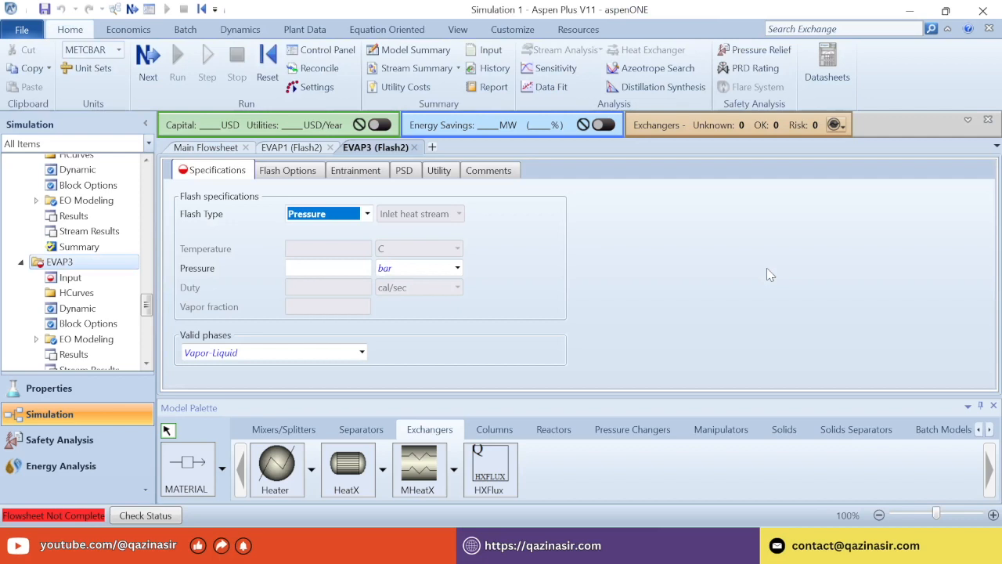
pyautogui.click(342, 266)
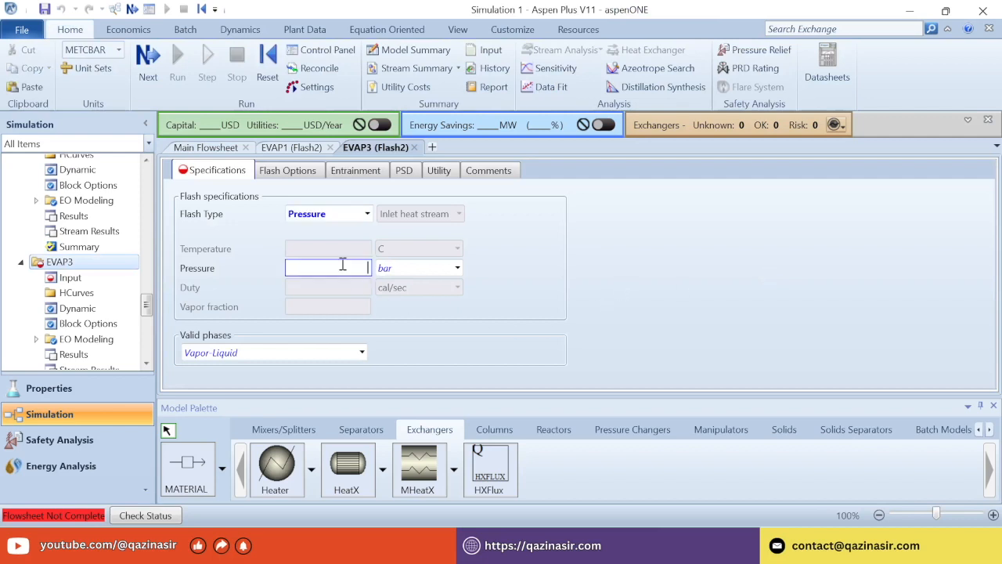
pyautogui.press('Return')
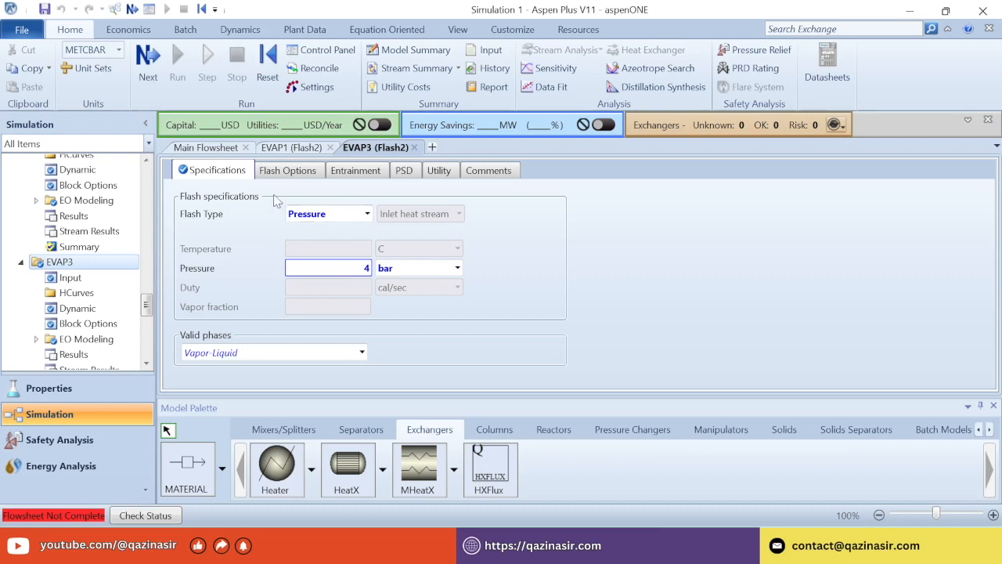
# Set the flash error tolerance of EVAP3 to 1e-06 and close its form.
pyautogui.click(288, 172)
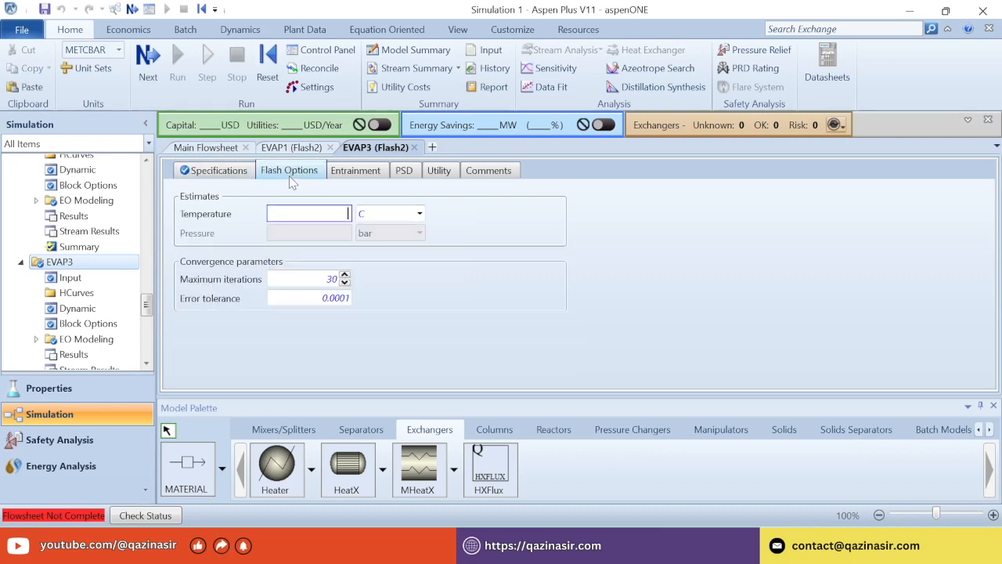
pyautogui.click(308, 299)
pyautogui.write('1e')
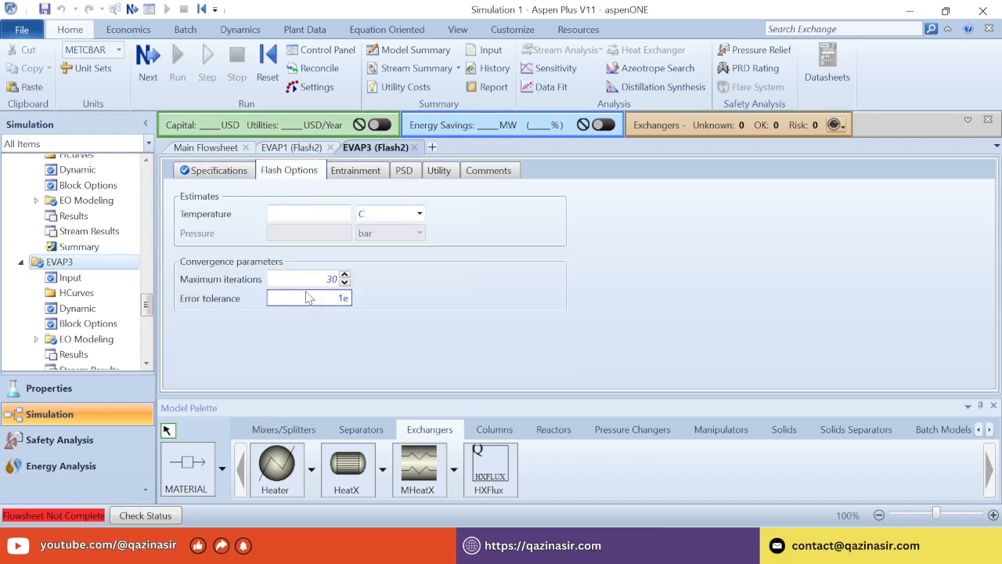
pyautogui.write('-06')
pyautogui.press('Return')
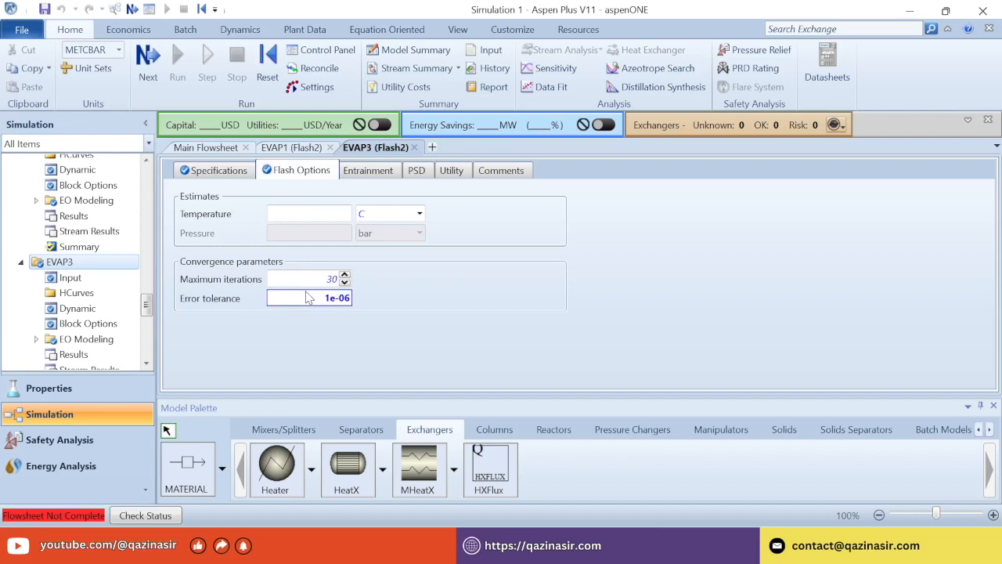
pyautogui.click(414, 148)
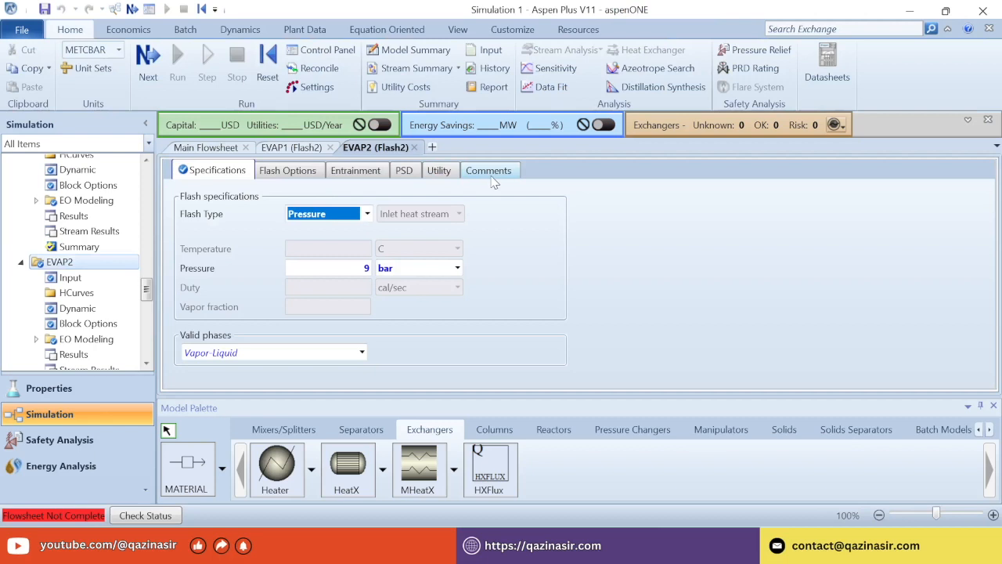
# Set the flash error tolerance of EVAP2 to 1e-06 and close its form.
pyautogui.click(298, 175)
pyautogui.click(312, 298)
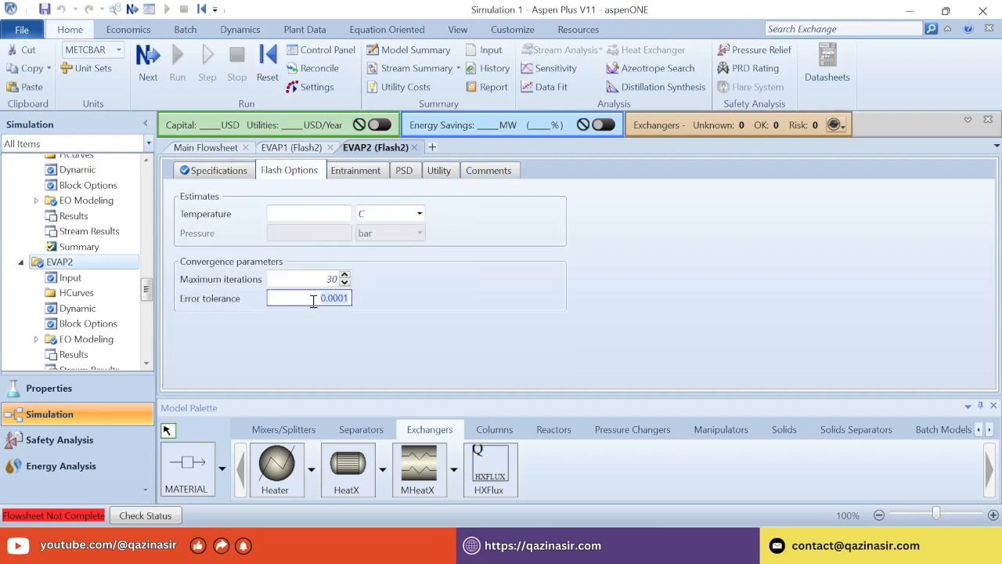
pyautogui.write('1')
pyautogui.press('Return')
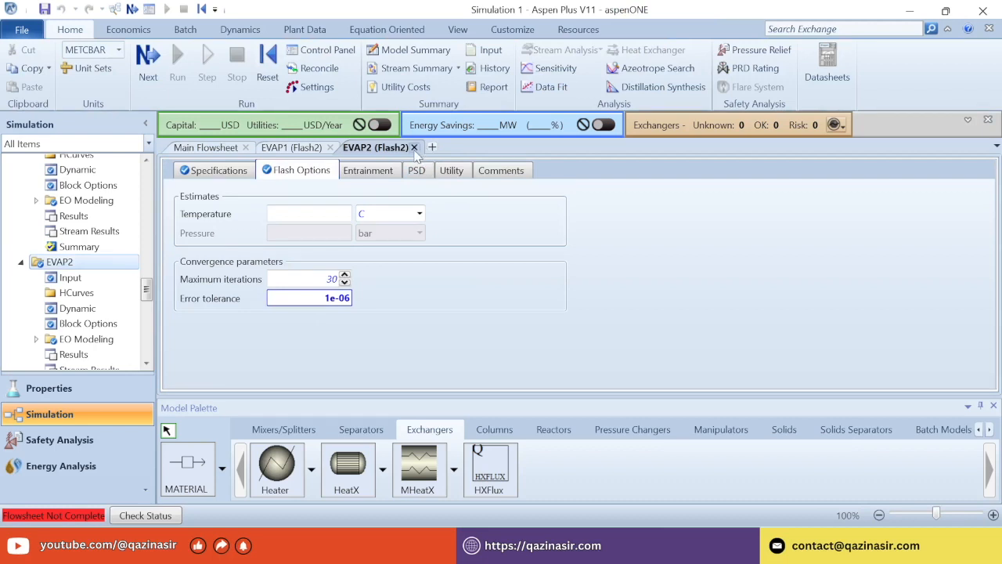
pyautogui.click(414, 147)
# Set the flash error tolerance of evaporator EVAP1 to 1e-06 and close its form.
pyautogui.doubleClick(622, 275)
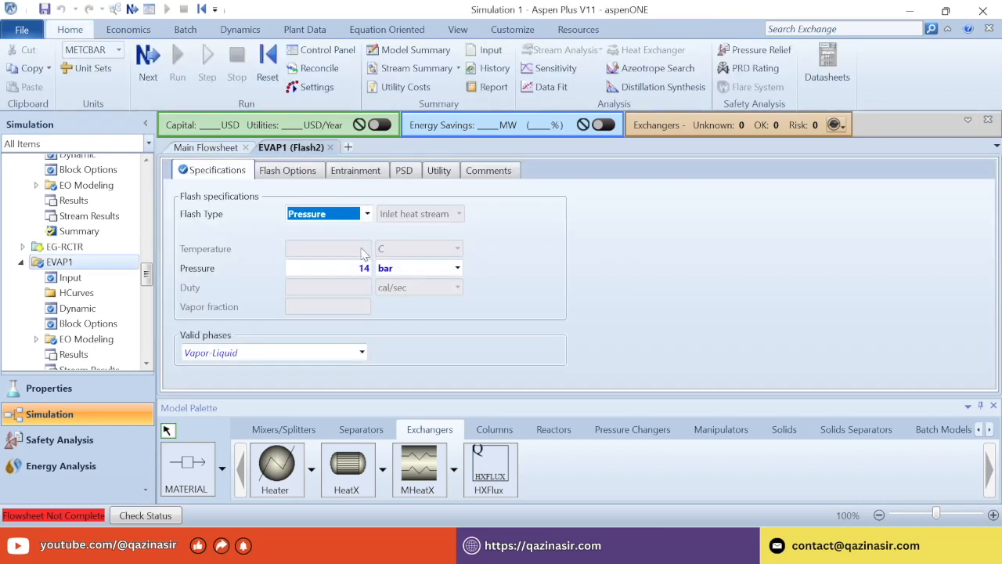
pyautogui.click(288, 171)
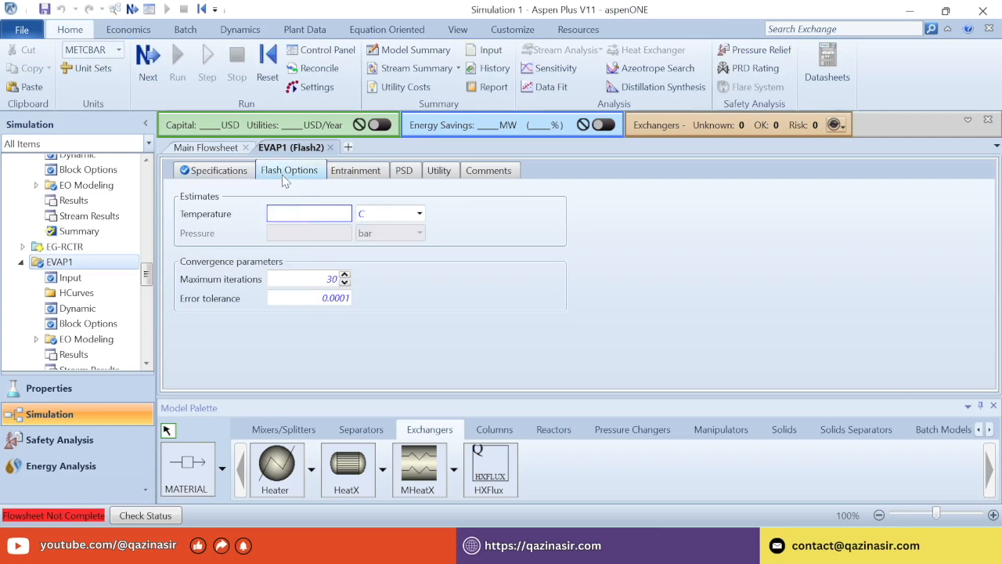
pyautogui.click(231, 173)
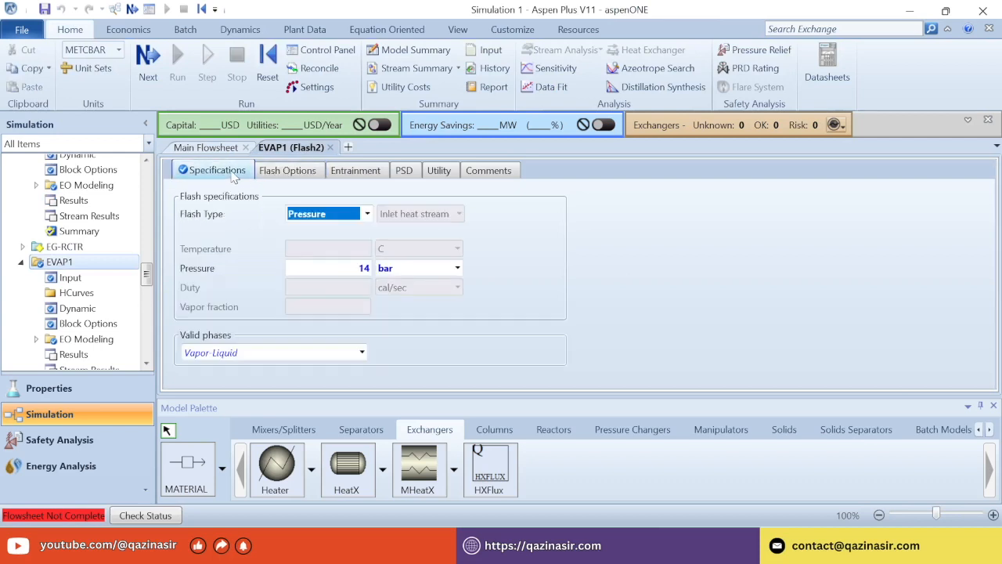
pyautogui.click(276, 173)
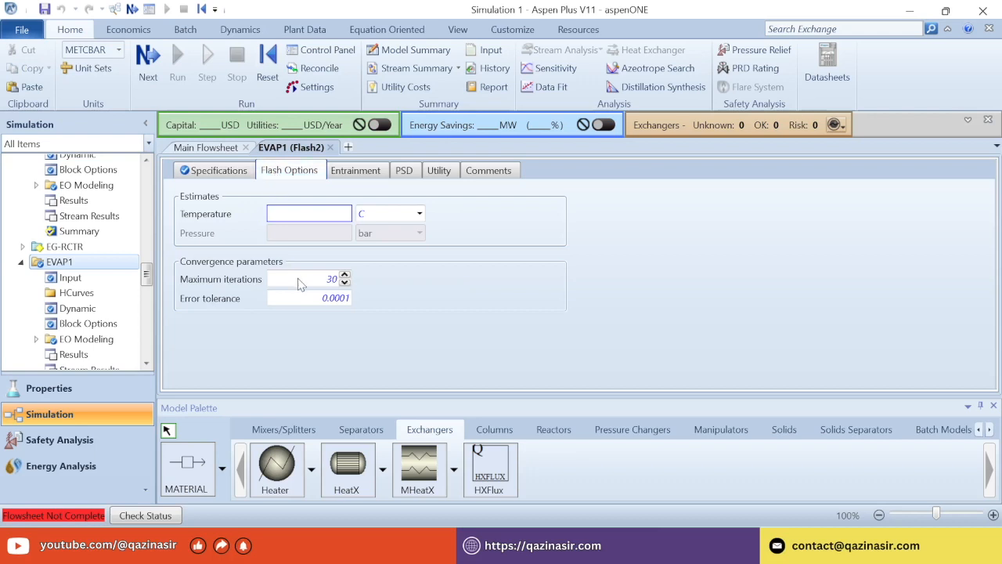
pyautogui.click(326, 298)
pyautogui.write('1e')
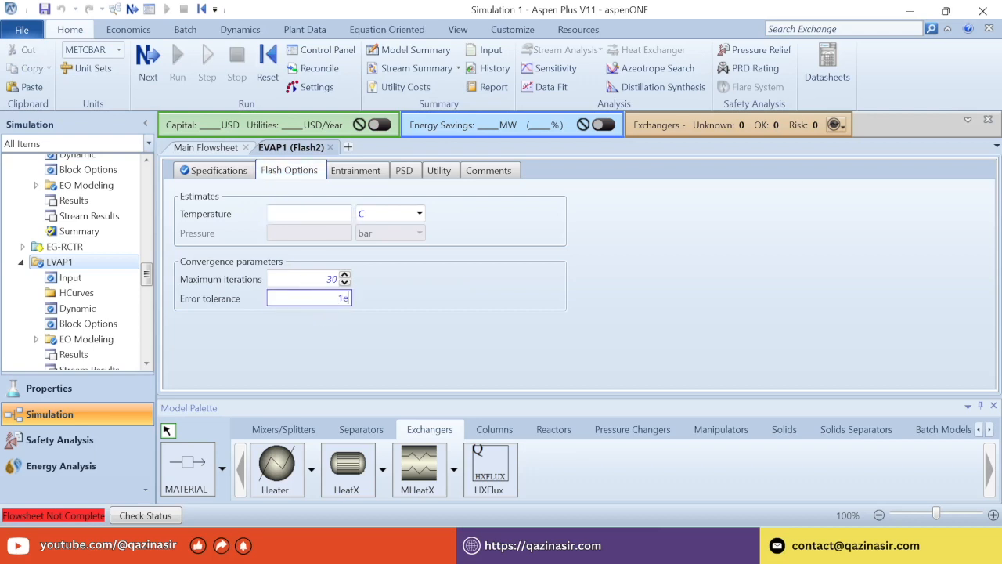
pyautogui.write('-06')
pyautogui.press('Return')
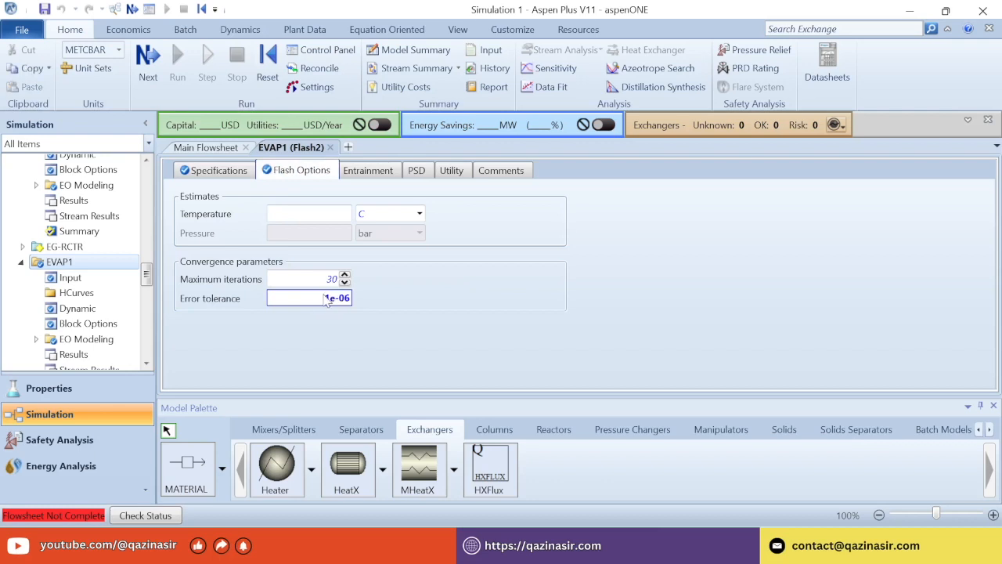
pyautogui.click(329, 147)
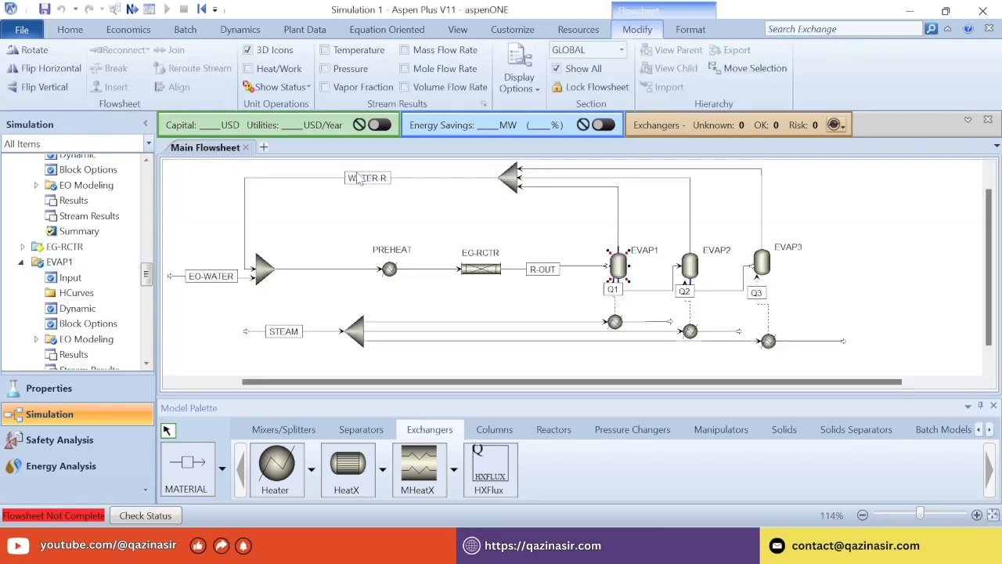
# Review the flash options and flash specifications of evaporator EVAP2, then close its form.
pyautogui.doubleClick(690, 266)
pyautogui.click(298, 170)
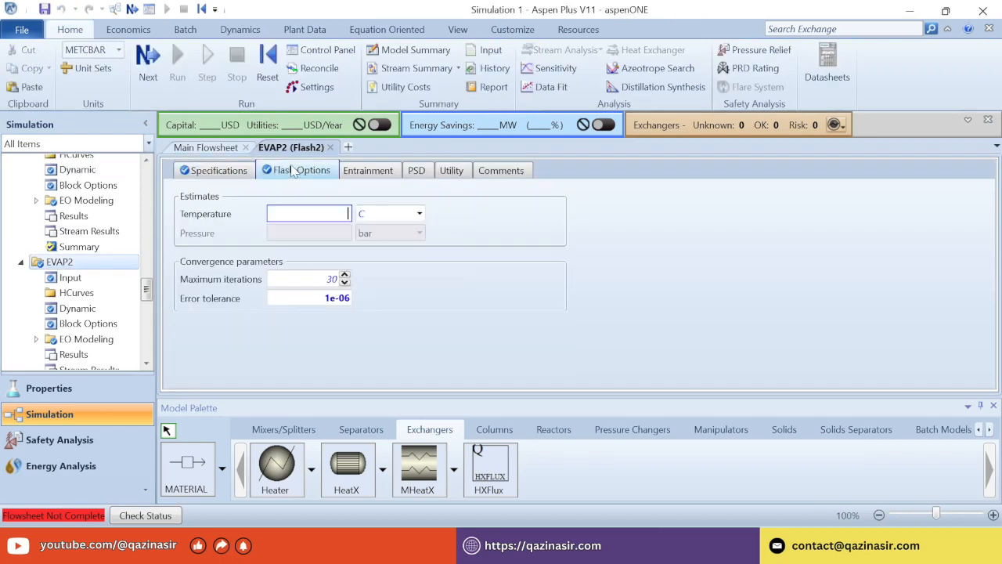
pyautogui.click(227, 170)
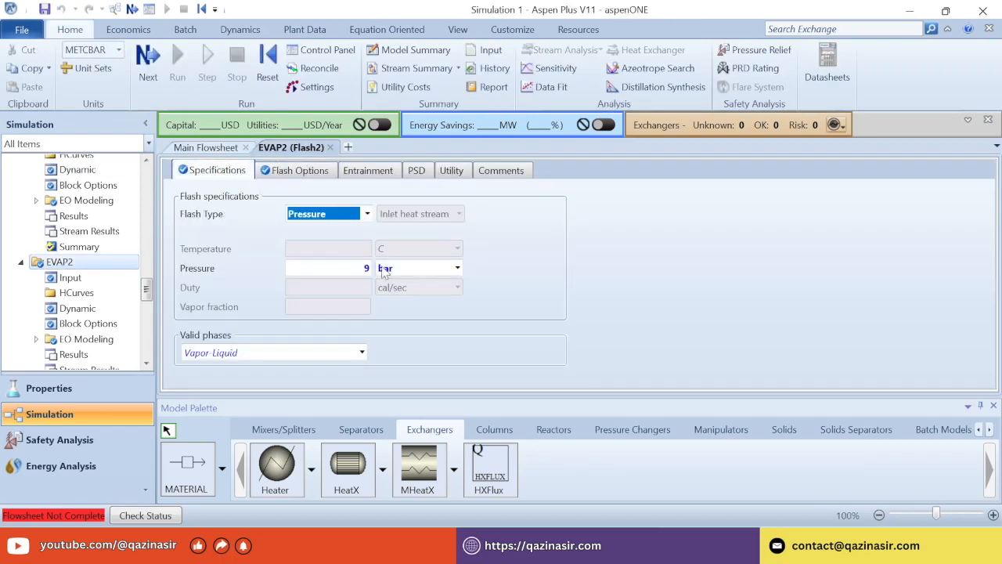
pyautogui.click(329, 148)
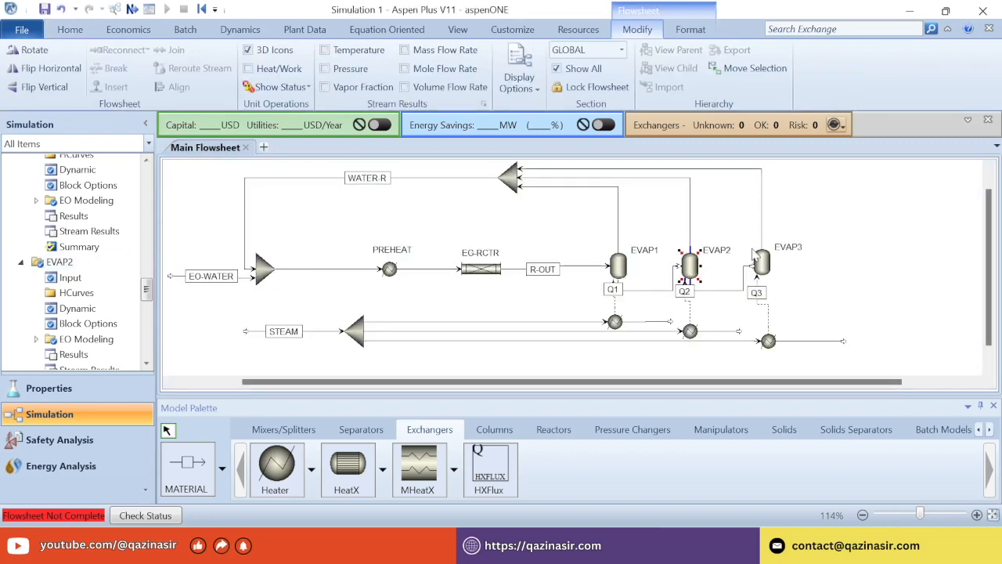
# Move the Q1 heat stream label down toward the first steam heater.
pyautogui.click(841, 225)
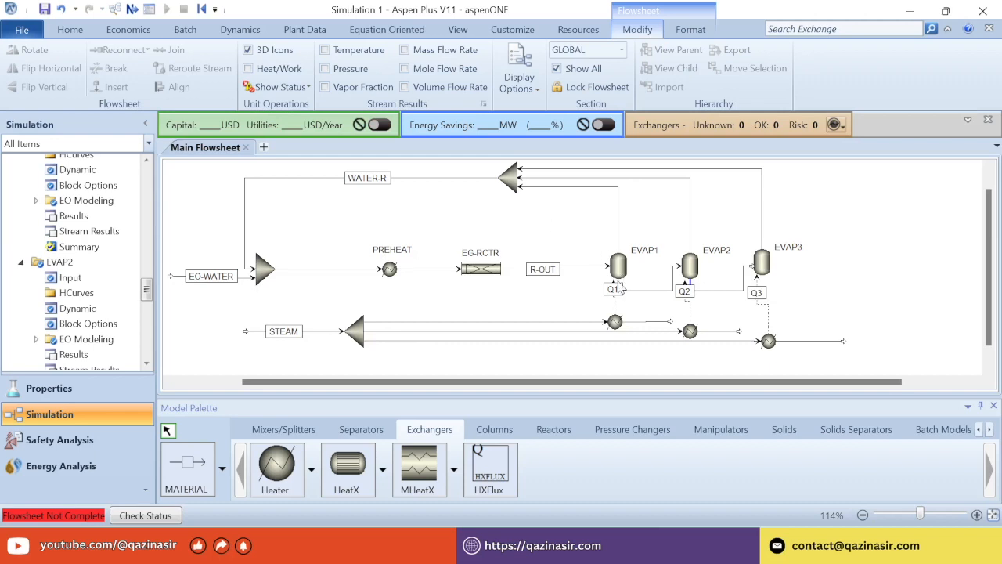
pyautogui.moveTo(613, 294); pyautogui.dragTo(615, 319)
pyautogui.click(600, 307)
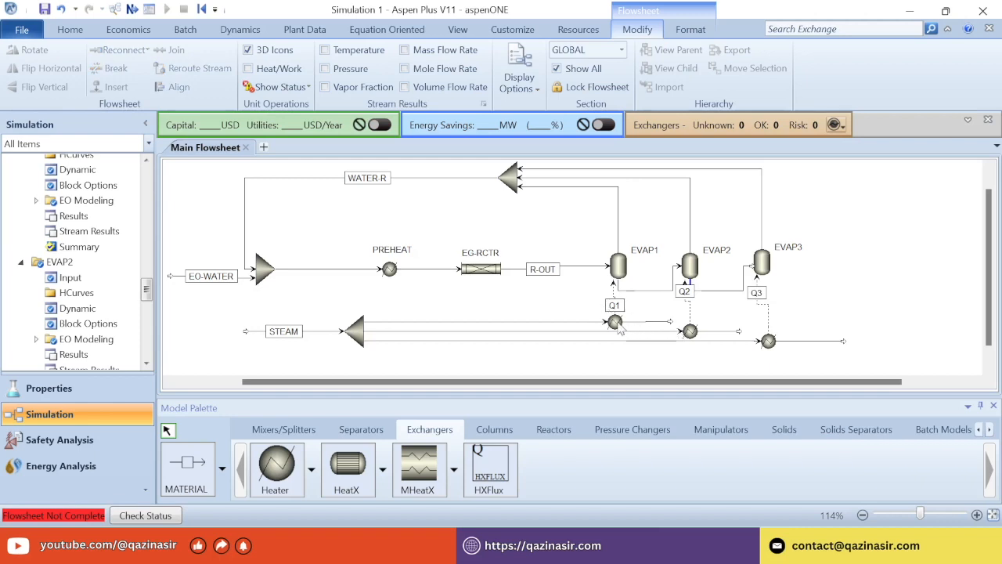
# Set the flash error tolerance of steam heater B9, below EVAP1, to 1e-06 and close its form.
pyautogui.doubleClick(617, 324)
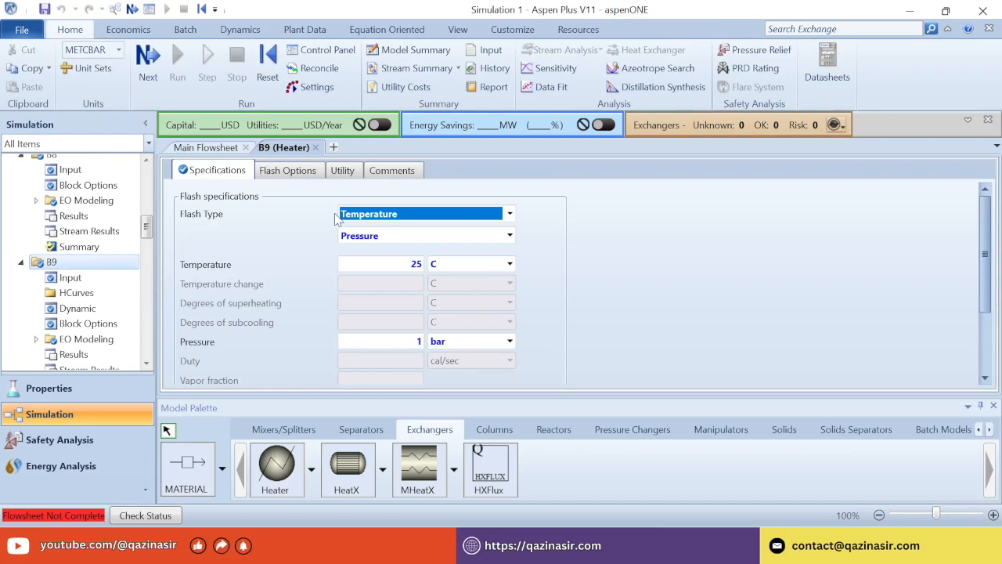
pyautogui.click(298, 174)
pyautogui.click(337, 303)
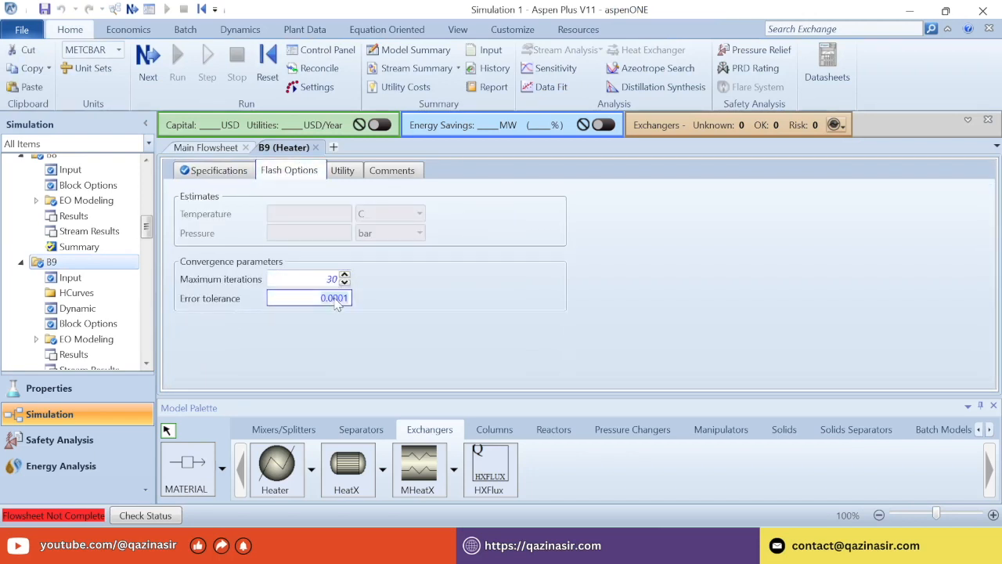
pyautogui.write('1')
pyautogui.write('e-06')
pyautogui.press('Return')
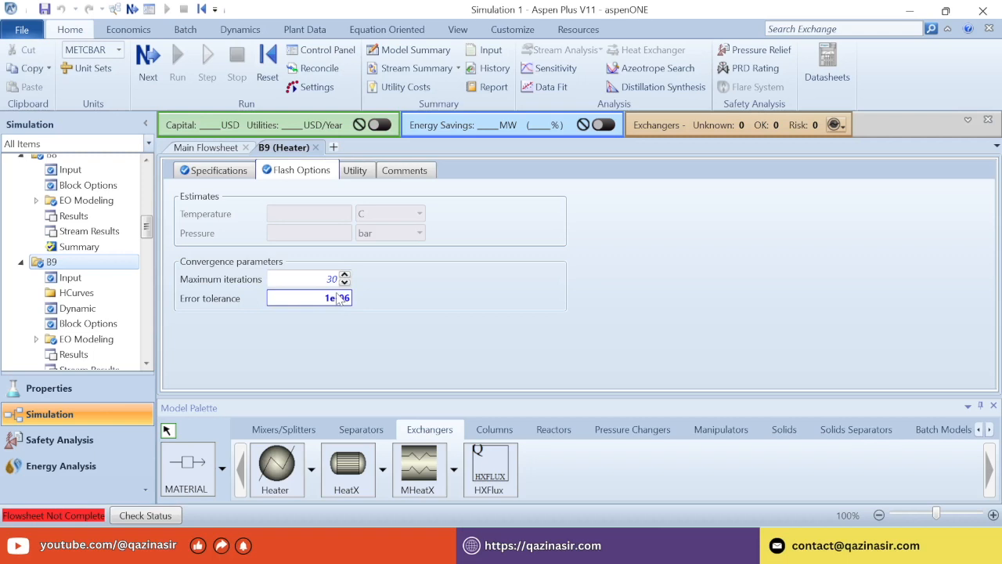
pyautogui.click(316, 147)
# Set the flash error tolerance of steam heater B10, below EVAP2, to 1e-06 and return to the main flowsheet.
pyautogui.click(690, 329)
pyautogui.doubleClick(691, 329)
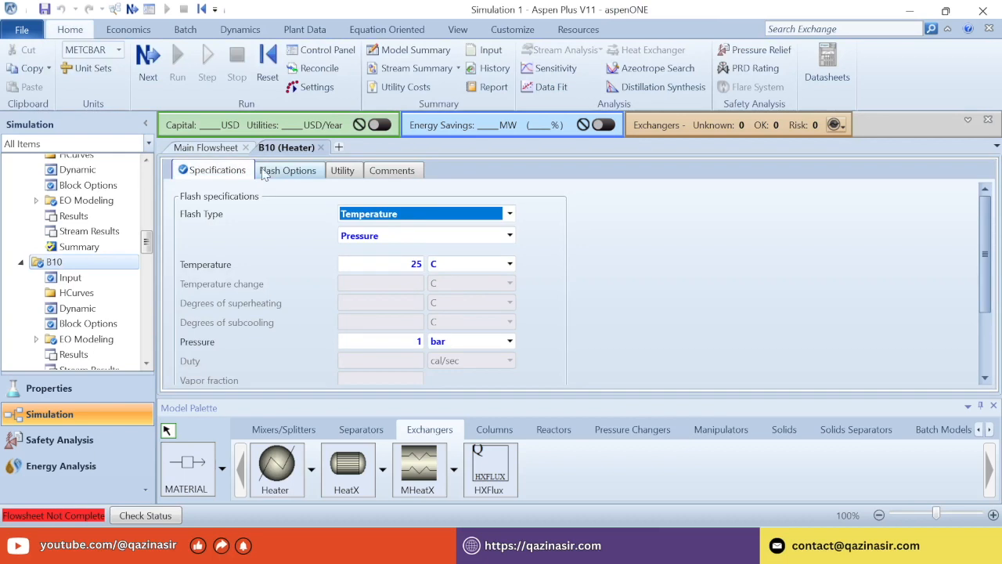
pyautogui.click(288, 170)
pyautogui.click(305, 298)
pyautogui.write('1e-6')
pyautogui.press('Return')
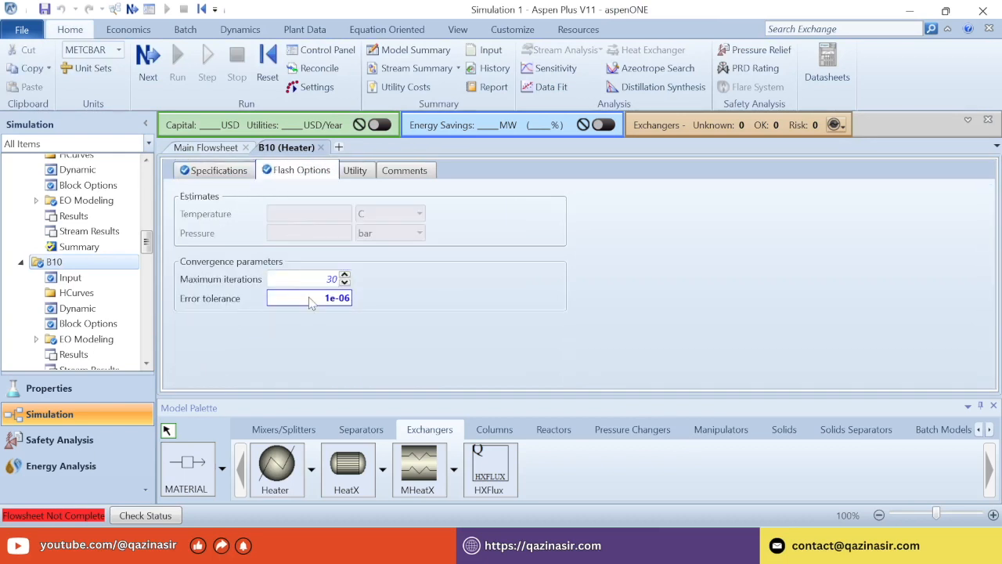
pyautogui.click(210, 148)
# Set the flash error tolerance of steam heater B11, below EVAP3, to 1e-06 and return to the main flowsheet.
pyautogui.doubleClick(769, 340)
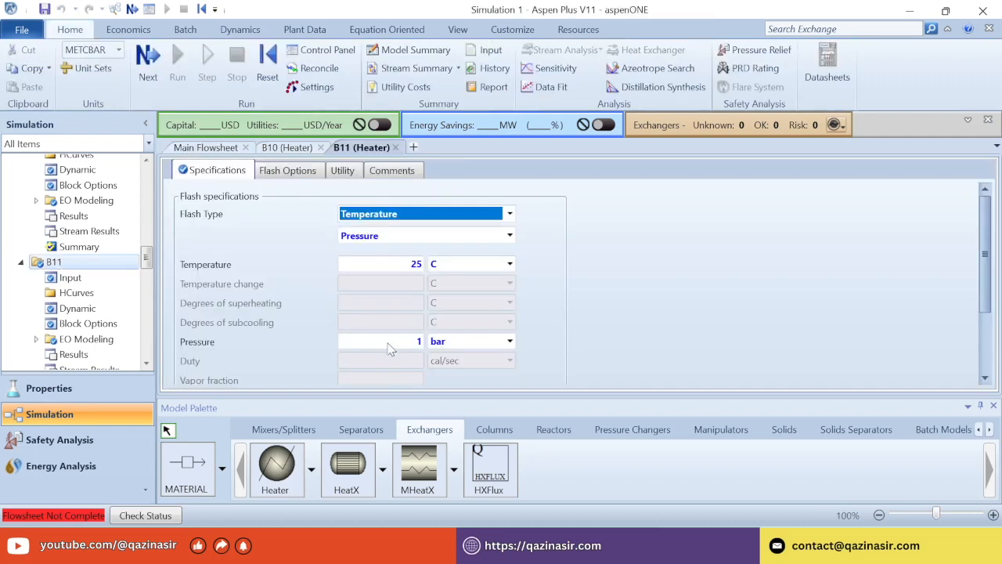
pyautogui.click(301, 172)
pyautogui.click(322, 299)
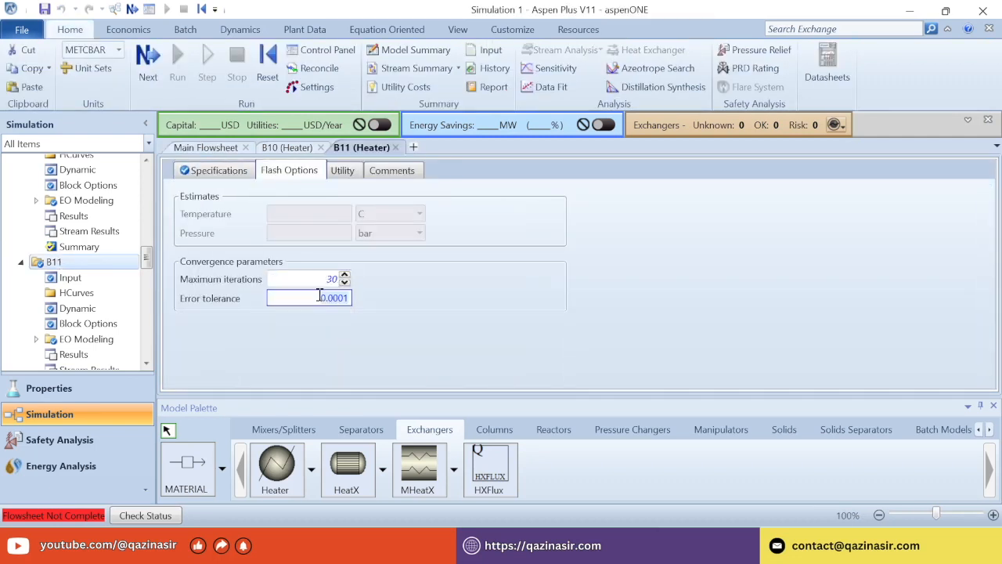
pyautogui.write('1')
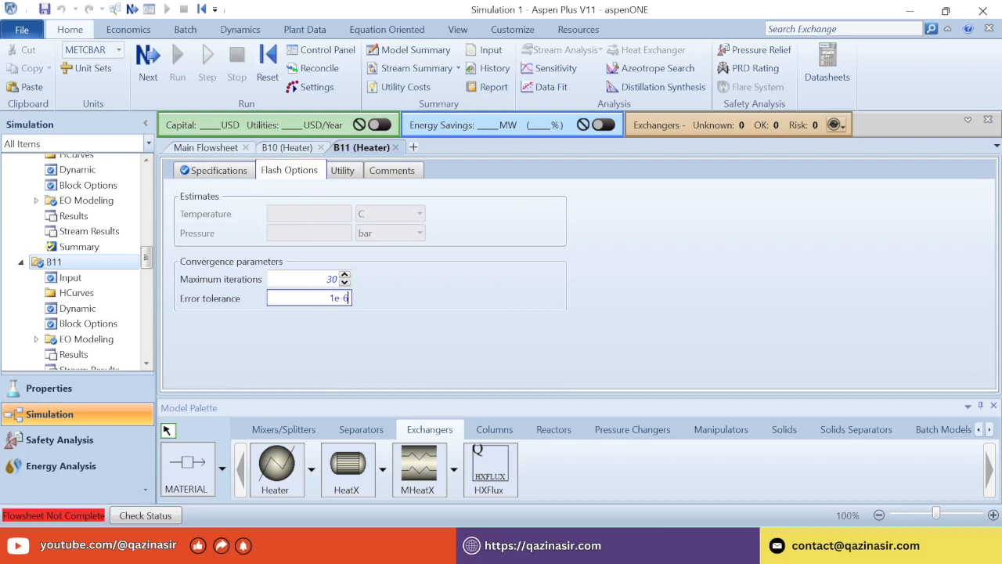
pyautogui.write('e-06')
pyautogui.press('Return')
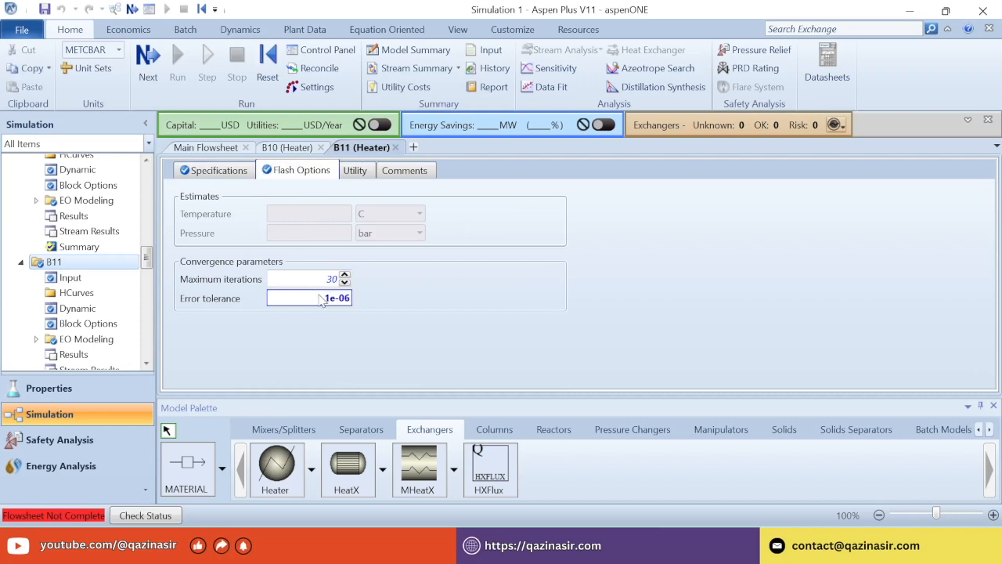
pyautogui.click(207, 149)
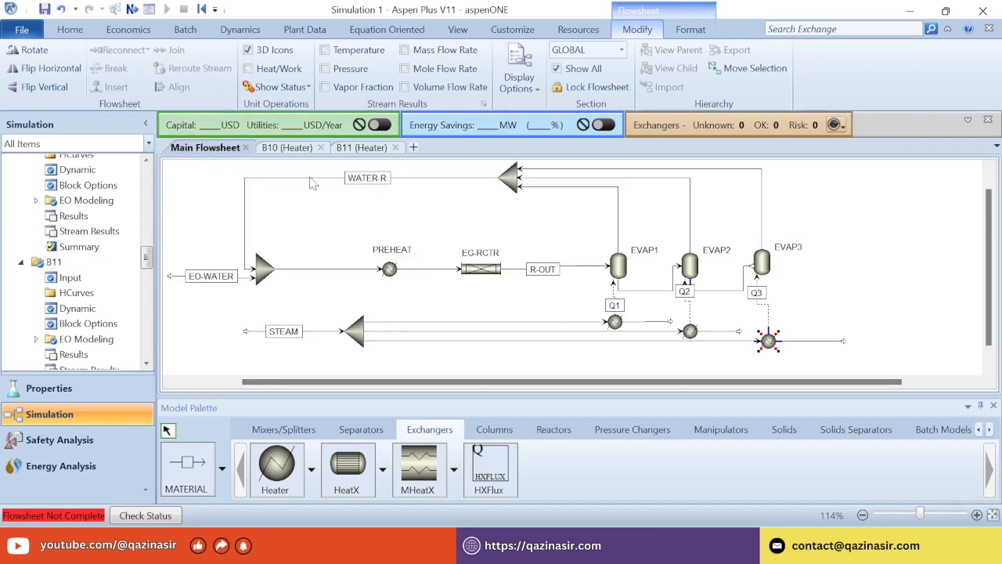
# Check the flowsheet for missing connections and reconnect the destination of heat stream Q1 to the heat inlet of EVAP1.
pyautogui.click(132, 9)
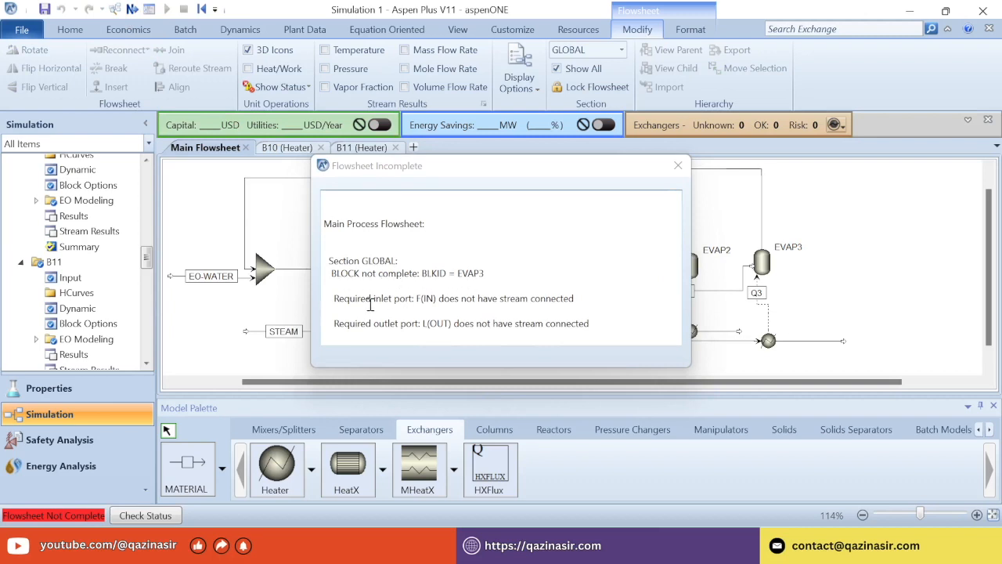
pyautogui.click(678, 166)
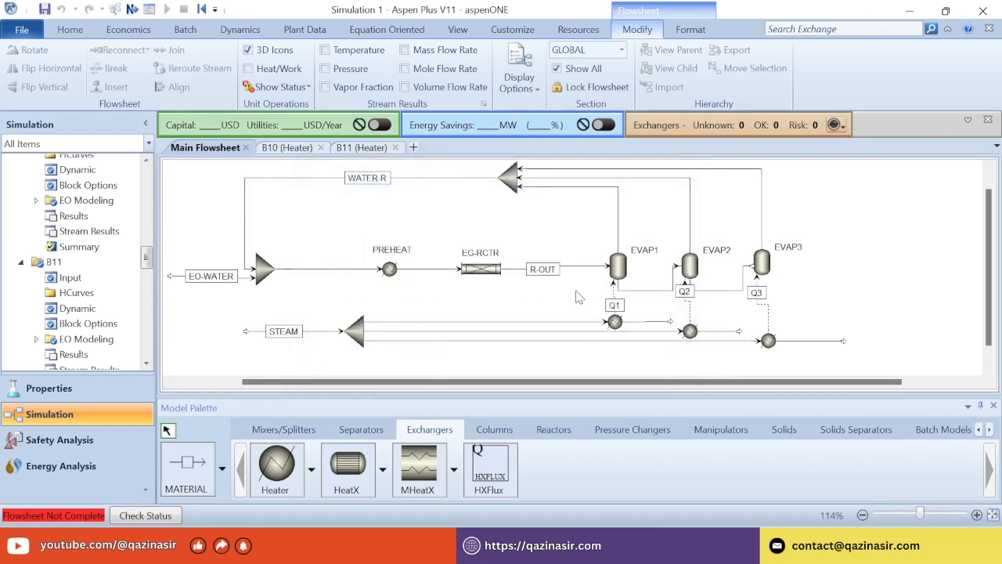
pyautogui.rightClick(614, 288)
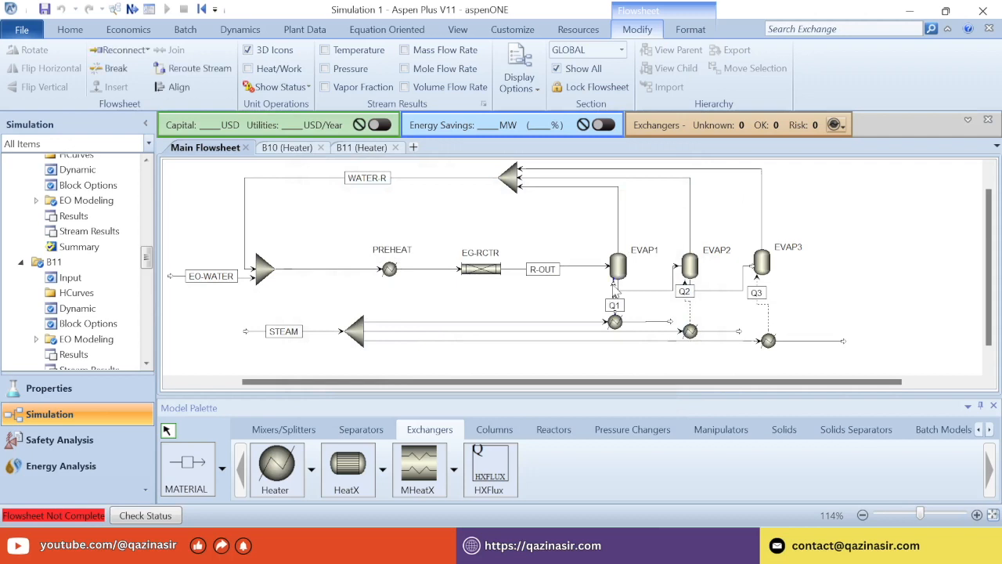
pyautogui.moveTo(709, 232)
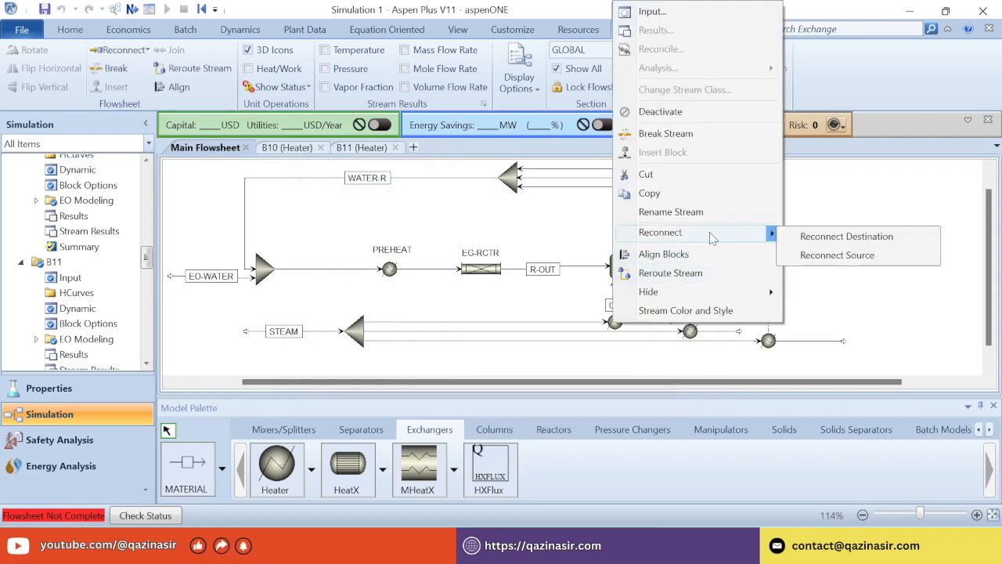
pyautogui.click(810, 237)
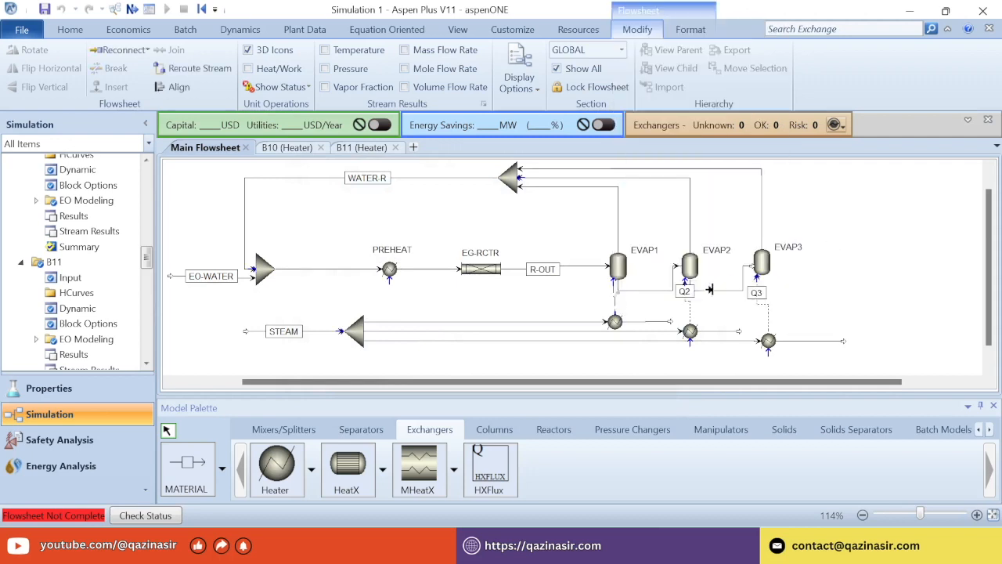
pyautogui.click(615, 288)
pyautogui.moveTo(621, 314)
pyautogui.mouseDown()
pyautogui.moveTo(605, 300)
pyautogui.moveTo(619, 299)
pyautogui.mouseUp()
# Move the Q2 label down its line and reconnect the destination of heat stream Q2 to the heat inlet of EVAP2.
pyautogui.moveTo(685, 294); pyautogui.dragTo(685, 298)
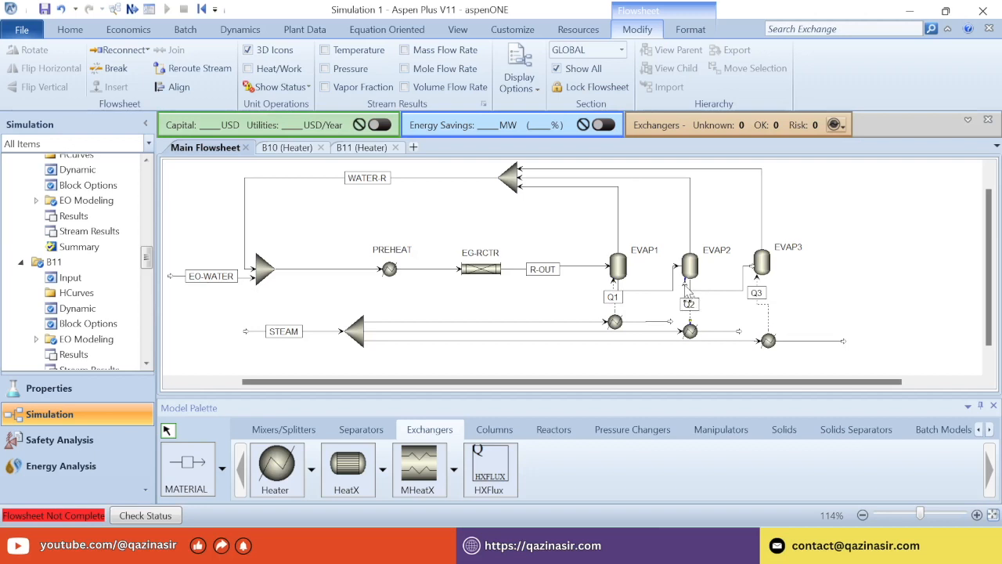
pyautogui.rightClick(686, 294)
pyautogui.moveTo(765, 232)
pyautogui.click(634, 236)
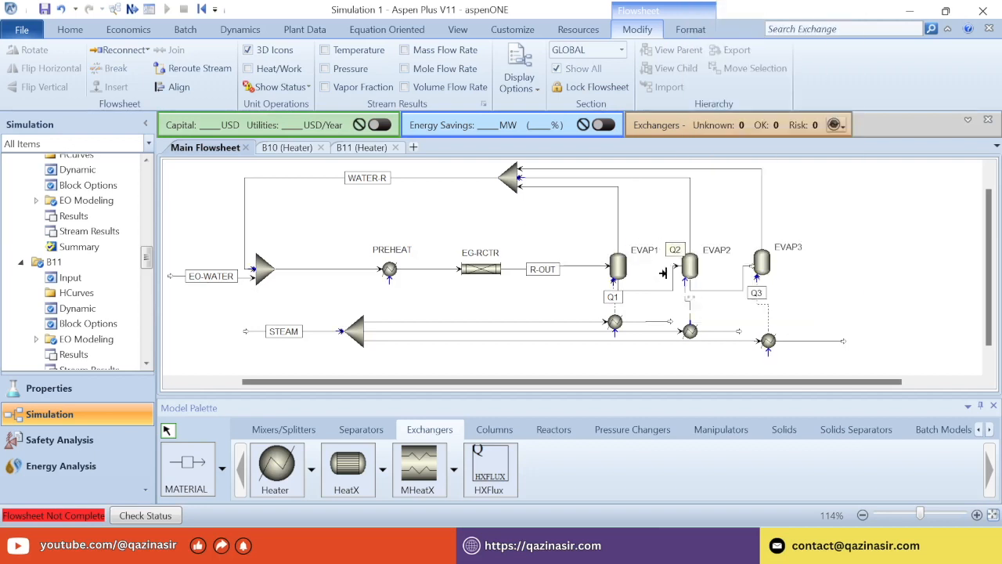
pyautogui.click(686, 283)
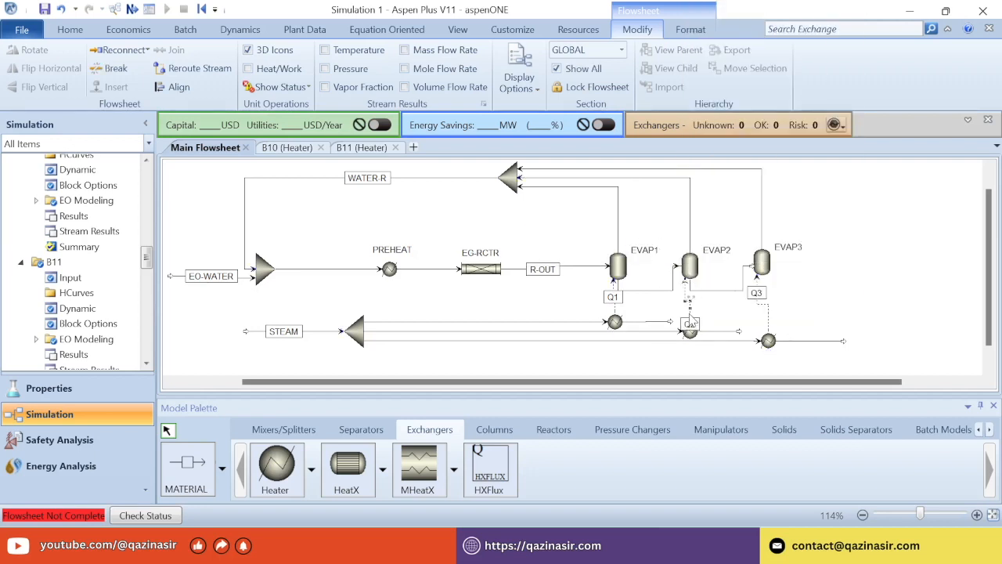
# Reconnect the destination of heat stream Q3 to the heat inlet of EVAP3.
pyautogui.rightClick(758, 293)
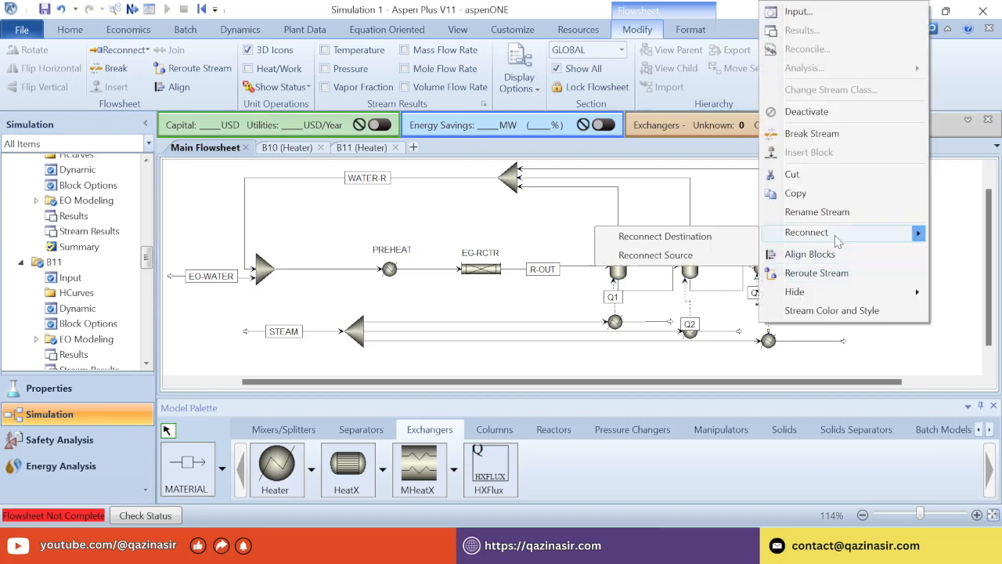
pyautogui.moveTo(780, 238)
pyautogui.click(666, 236)
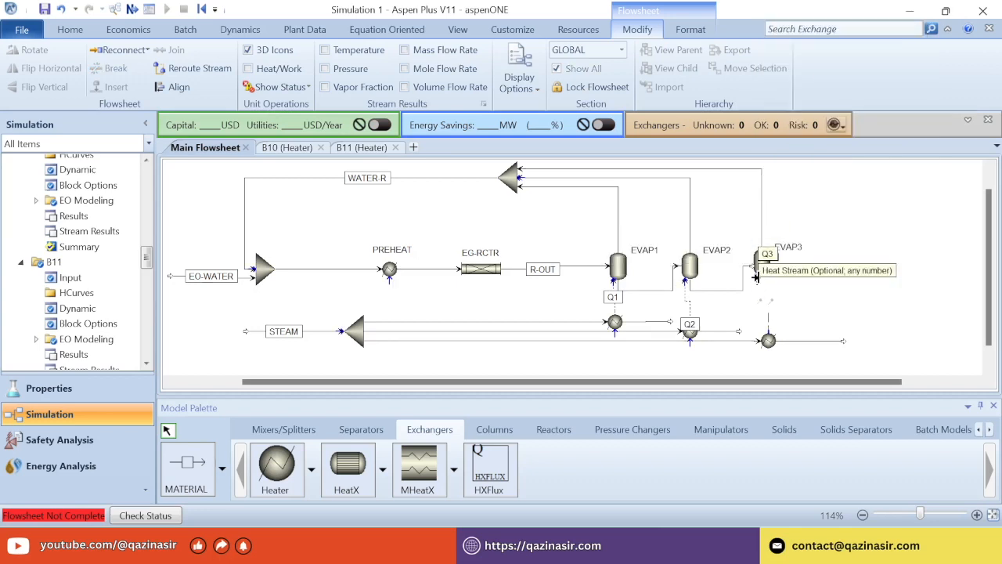
pyautogui.click(759, 283)
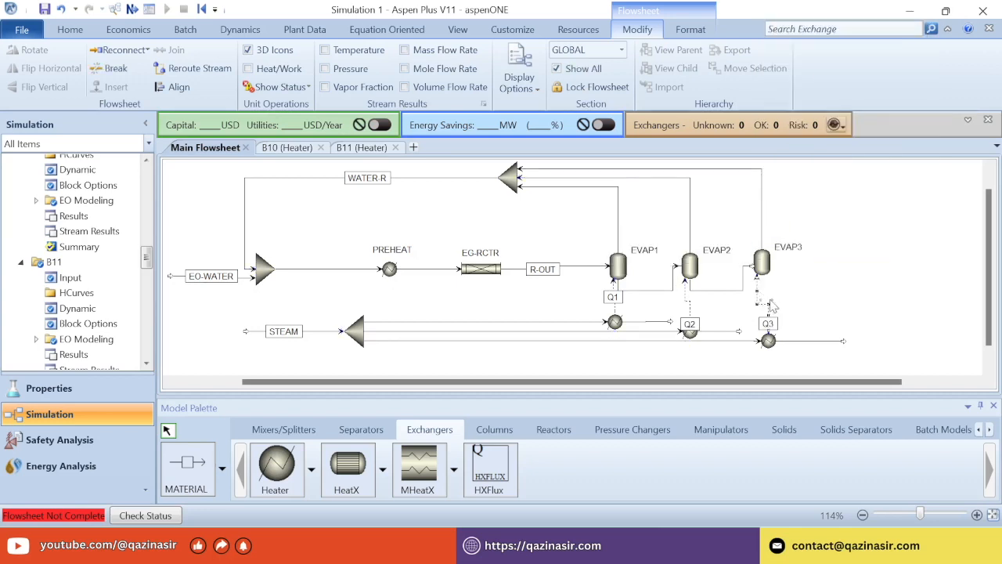
# Draw a material stream from the liquid outlet of EVAP3 to open space on the flowsheet and name it EVAPROUT.
pyautogui.click(186, 468)
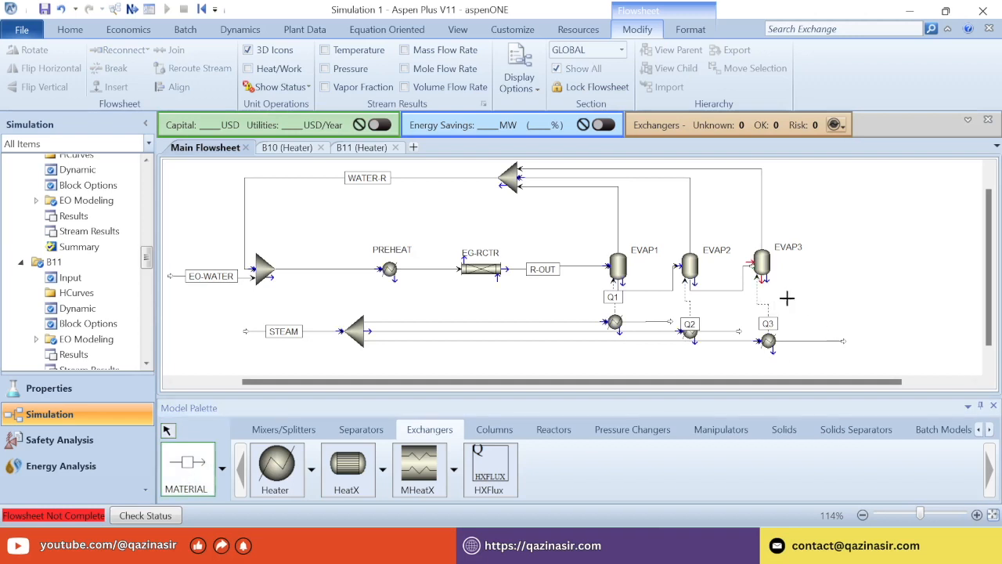
pyautogui.click(760, 283)
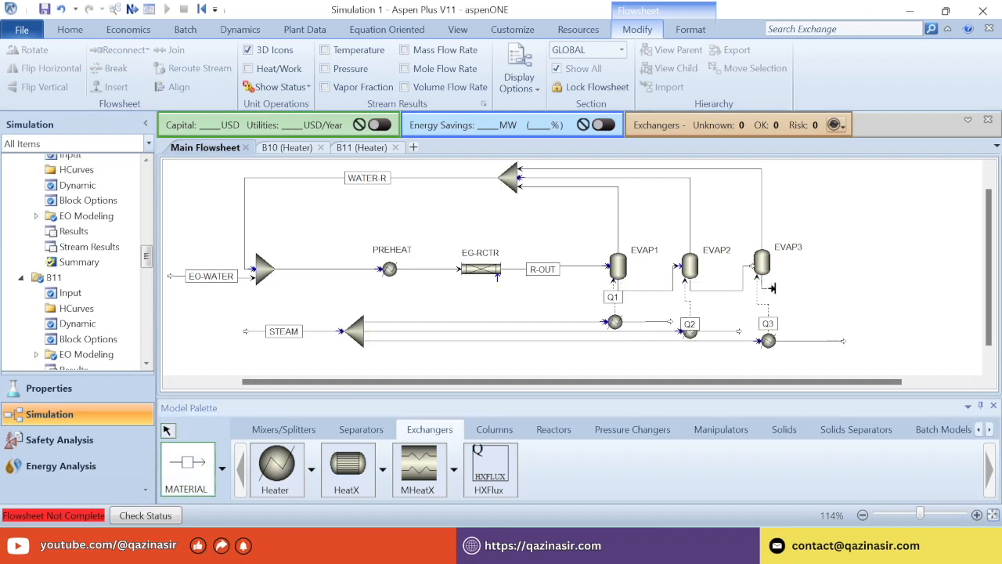
pyautogui.click(854, 285)
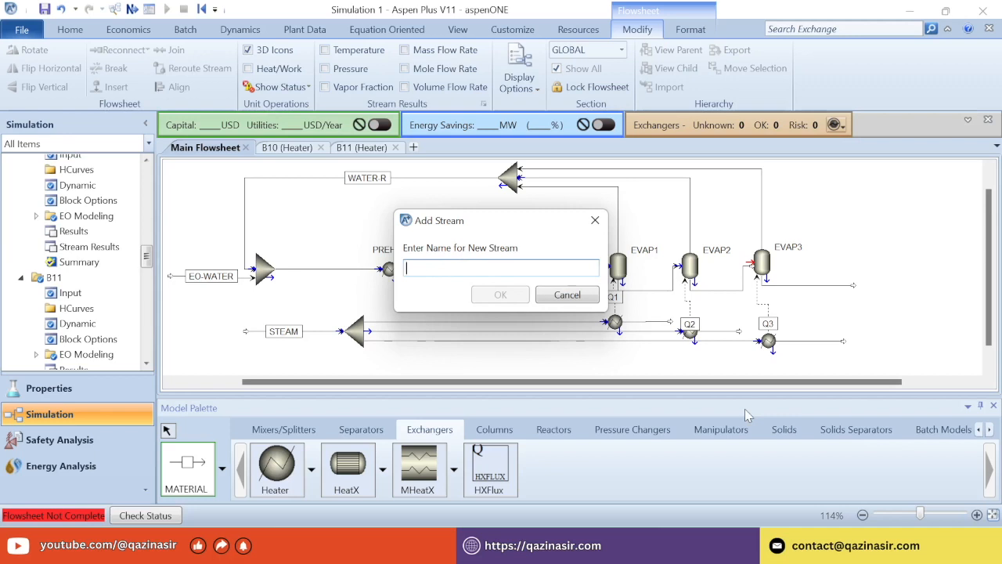
pyautogui.write('EVAPROUT')
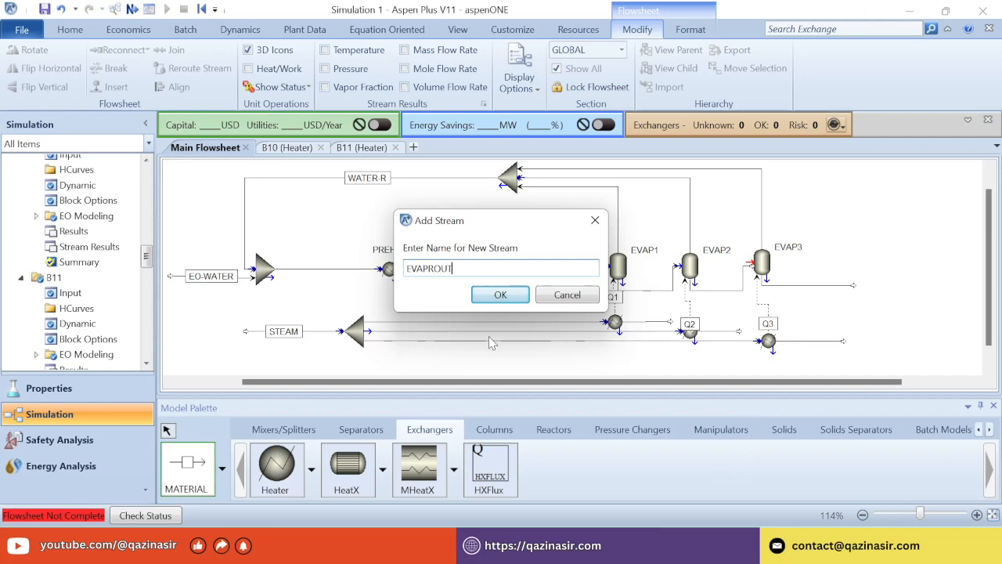
pyautogui.click(477, 296)
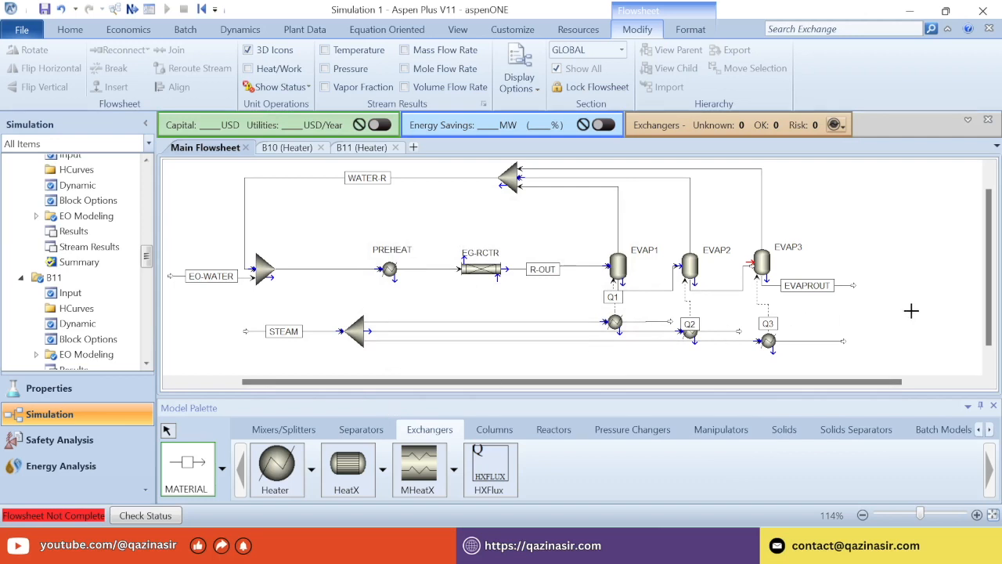
pyautogui.click(167, 431)
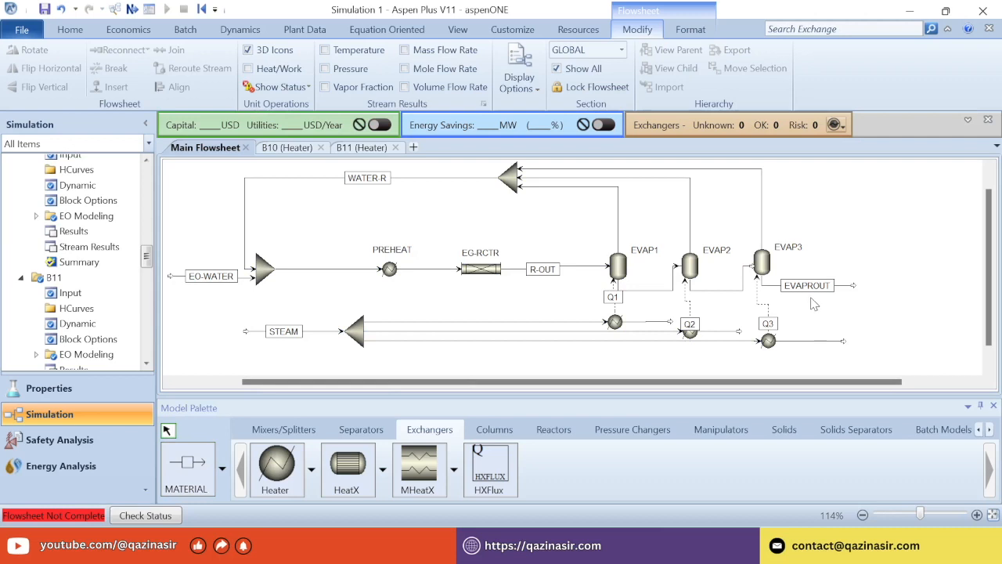
# Check the flowsheet for missing connections and reconnect the destination of the EVAP2 bottoms stream to the feed inlet of EVAP3.
pyautogui.click(132, 9)
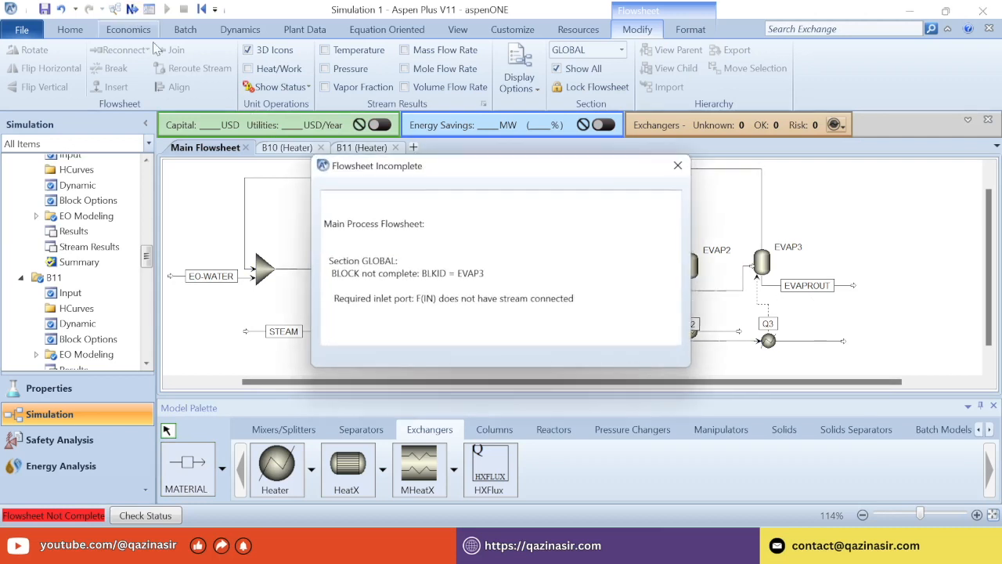
pyautogui.moveTo(333, 274); pyautogui.dragTo(497, 275)
pyautogui.click(351, 296)
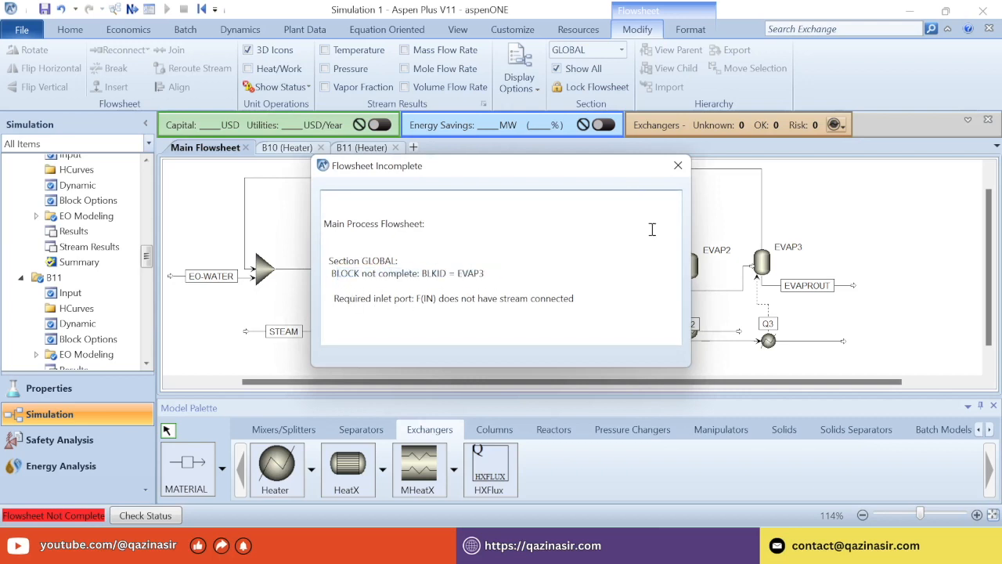
pyautogui.click(678, 166)
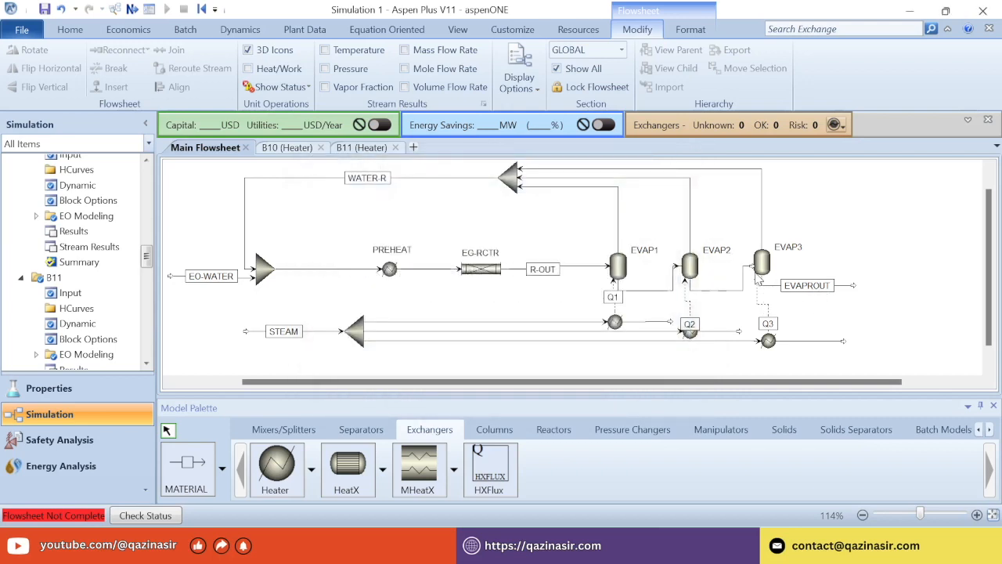
pyautogui.rightClick(752, 267)
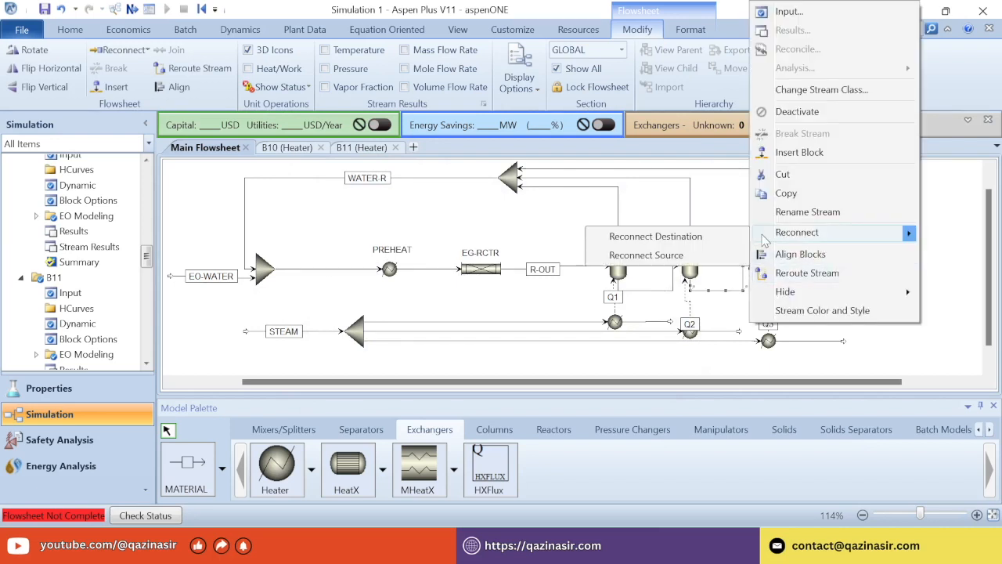
pyautogui.moveTo(811, 241)
pyautogui.click(655, 236)
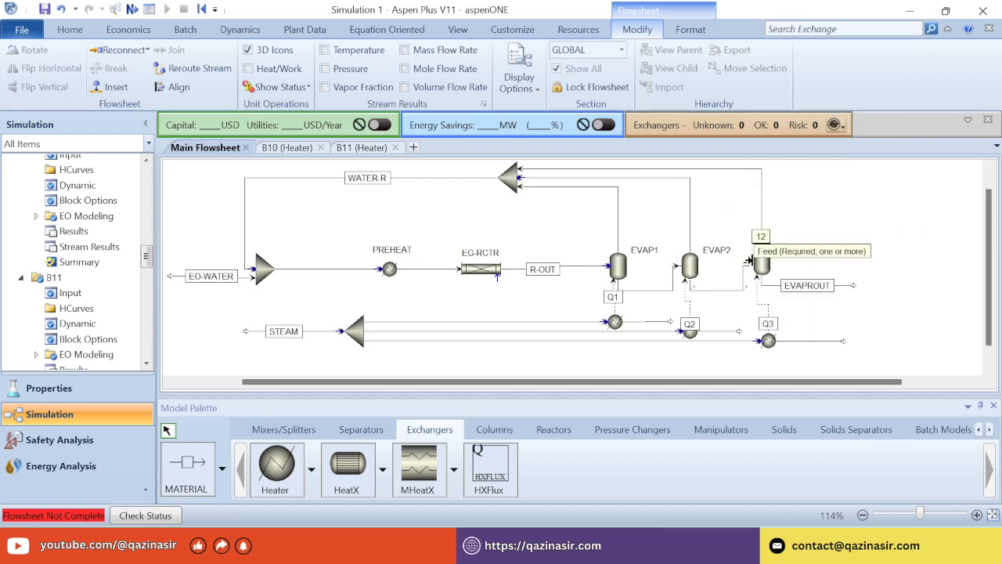
pyautogui.click(750, 263)
pyautogui.click(830, 267)
# Run the simulation of the completed flowsheet.
pyautogui.click(167, 8)
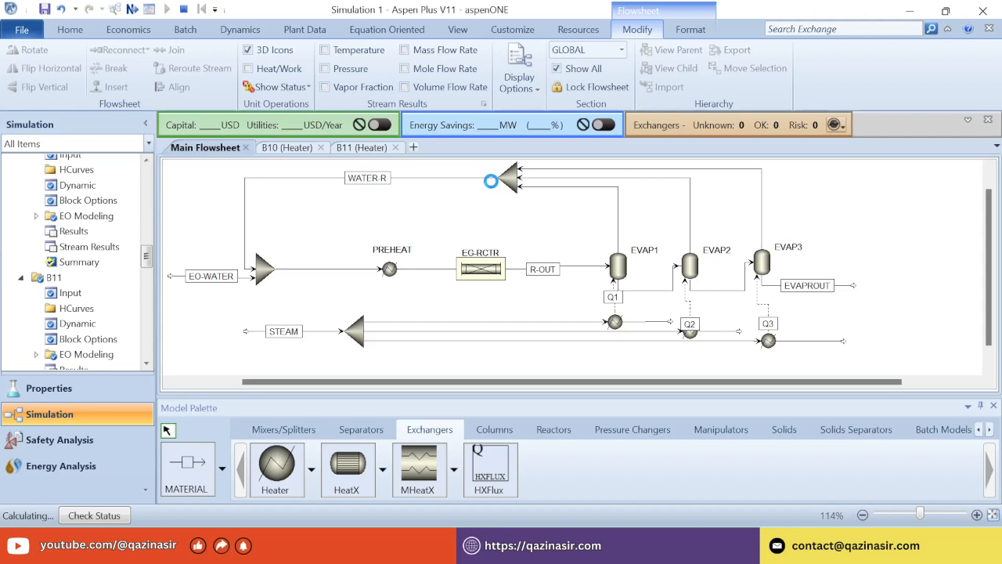
pyautogui.hotkey('ctrl', 'p')
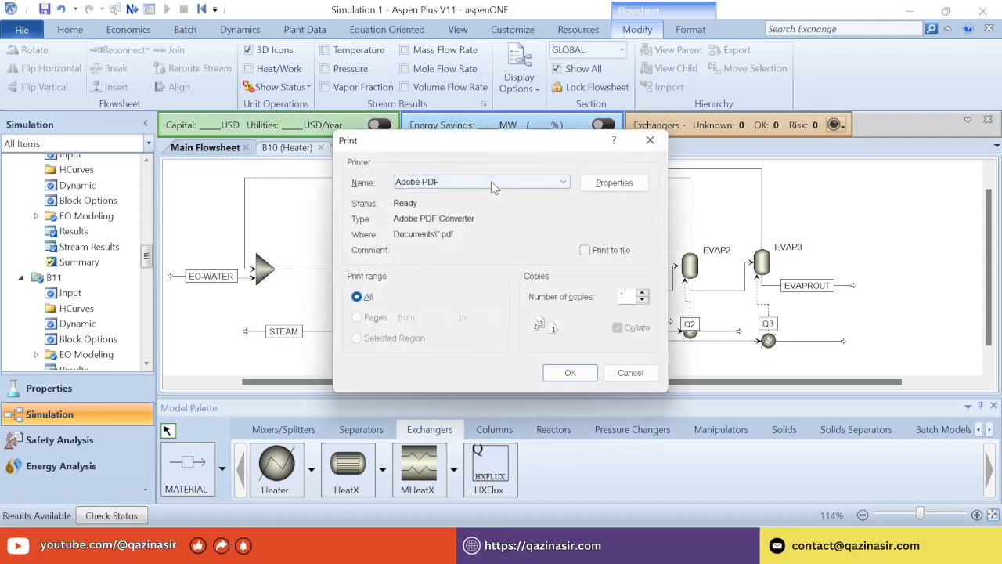
pyautogui.click(632, 374)
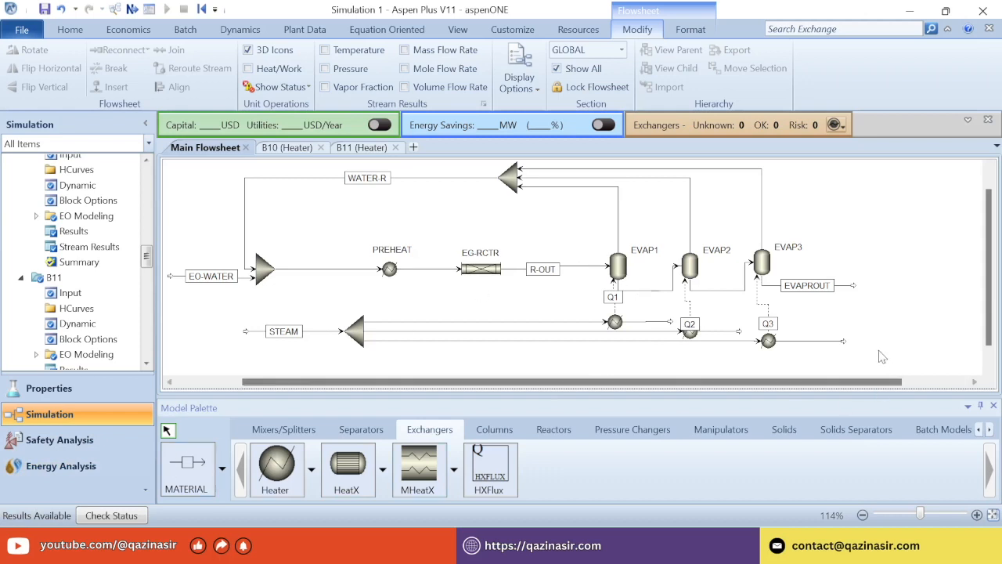
# Open the results of stream EVAPROUT and expand its mole fractions.
pyautogui.click(853, 288)
pyautogui.rightClick(853, 288)
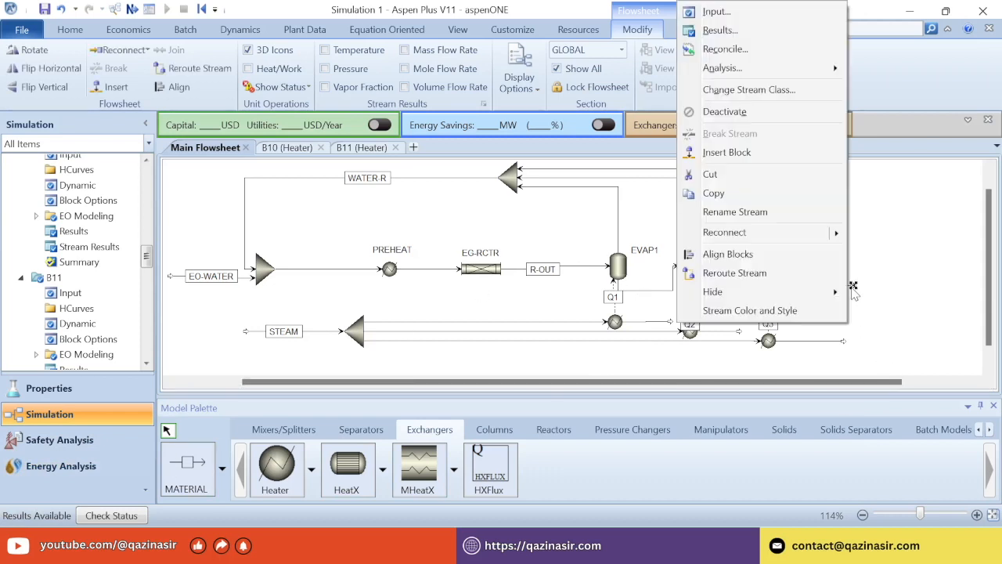
pyautogui.click(718, 30)
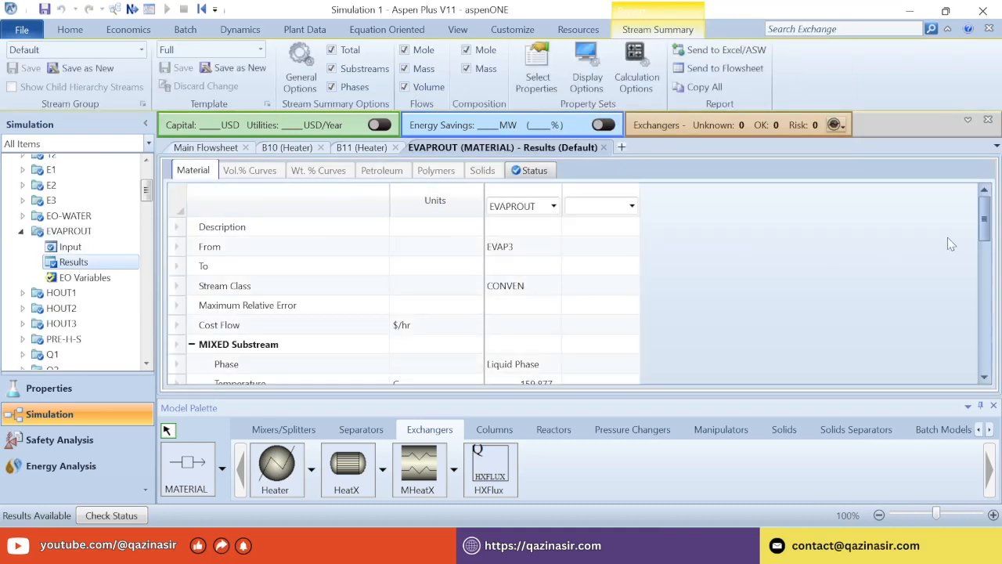
pyautogui.scroll(-4, 949, 246)
pyautogui.scroll(-4, 734, 304)
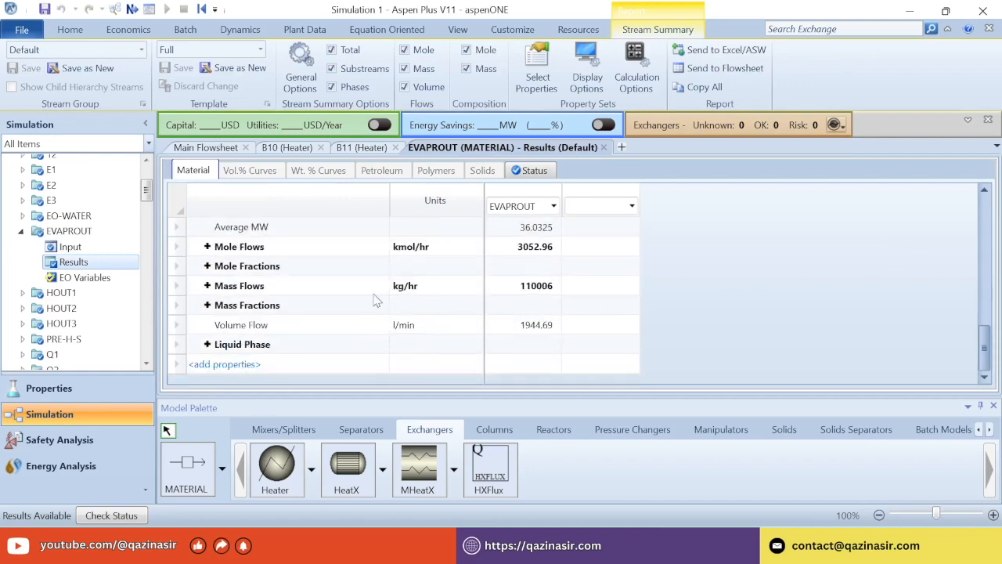
pyautogui.click(208, 266)
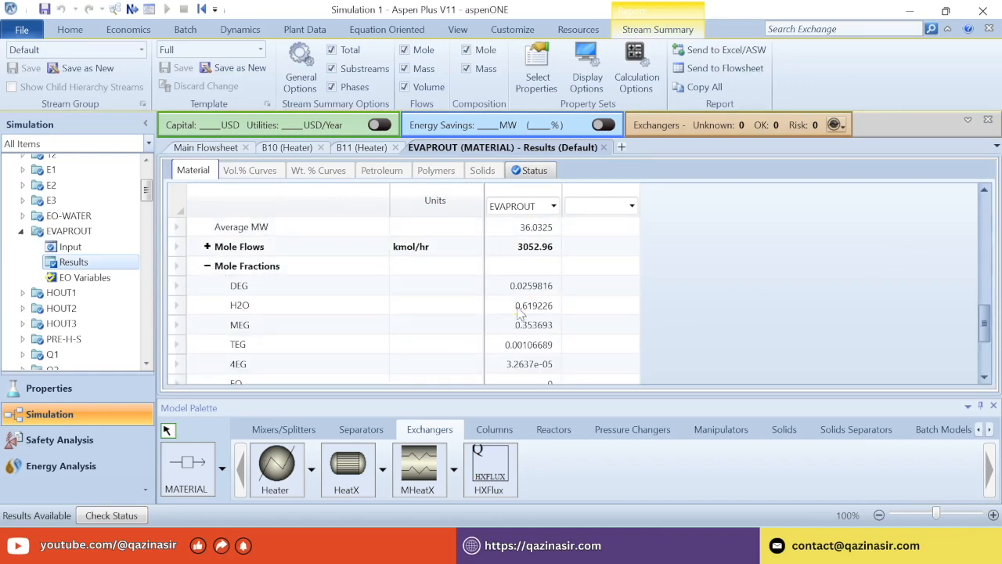
# Examine the H2O, MEG, TEG and 4EG mole fractions of EVAPROUT, then close the stream results.
pyautogui.click(537, 310)
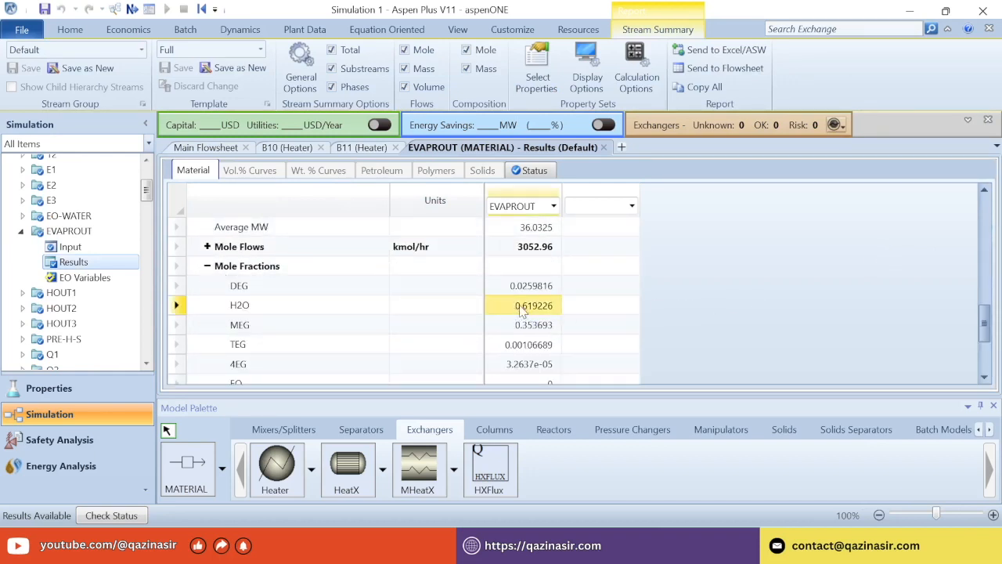
pyautogui.scroll(-1, 555, 313)
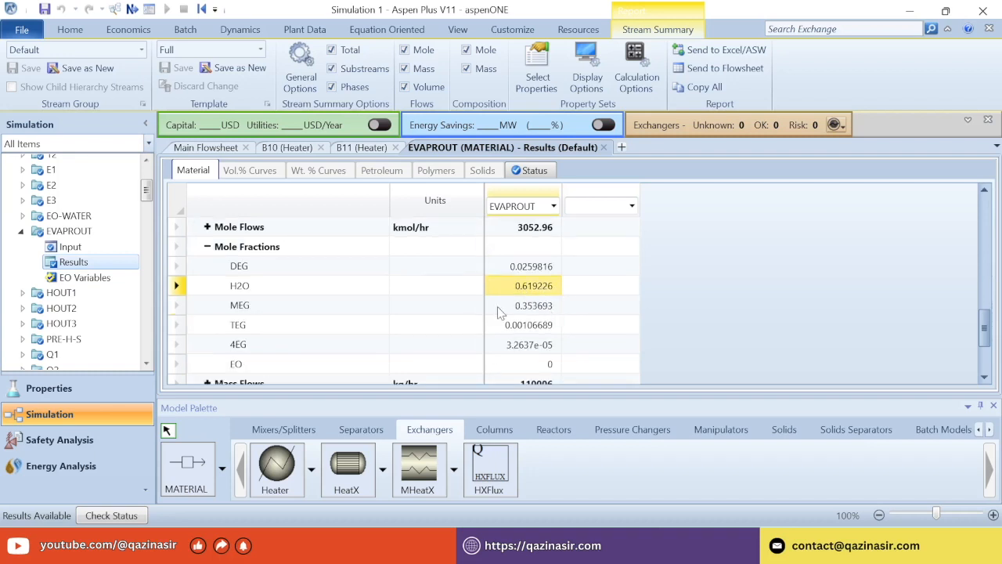
pyautogui.click(536, 312)
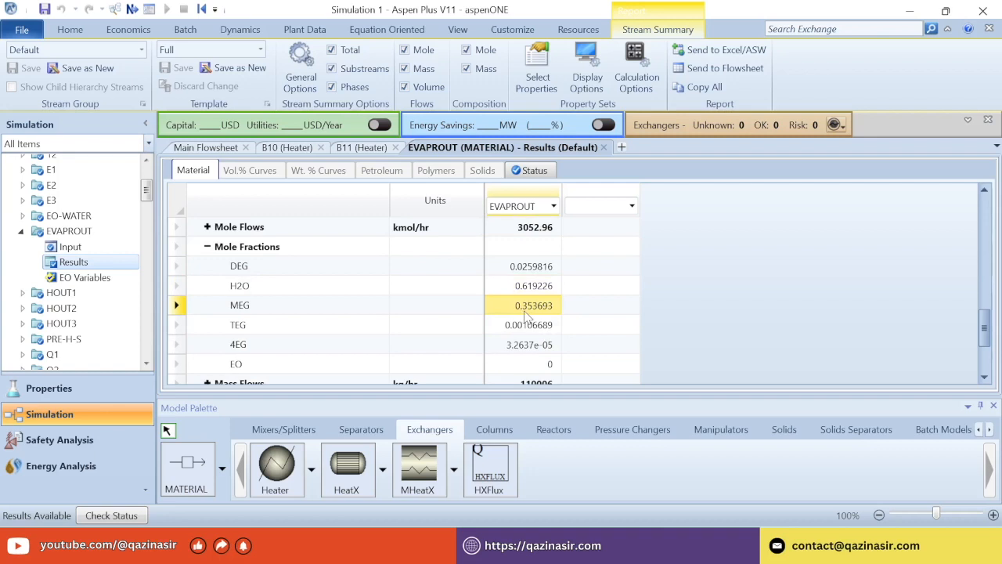
pyautogui.click(535, 327)
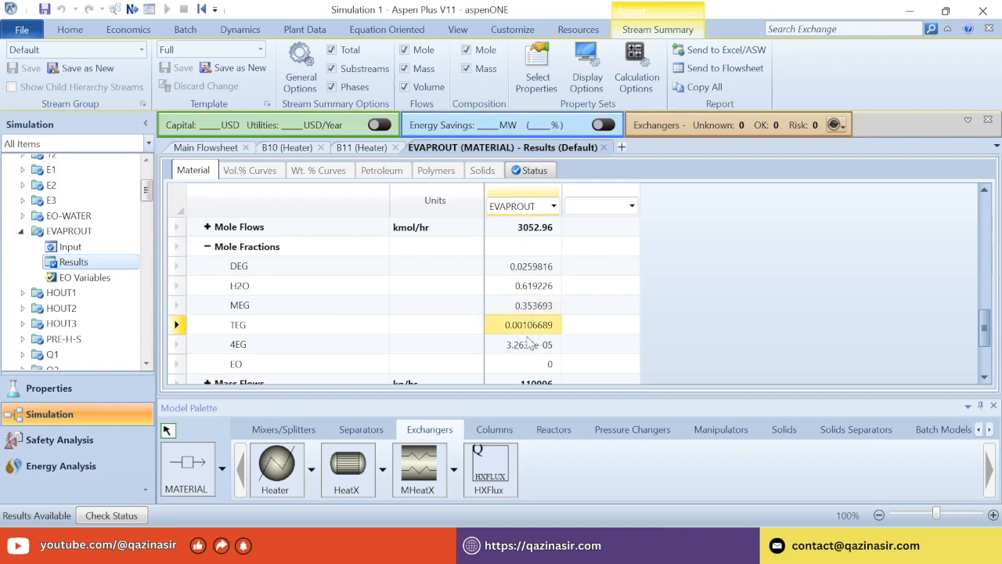
pyautogui.click(524, 350)
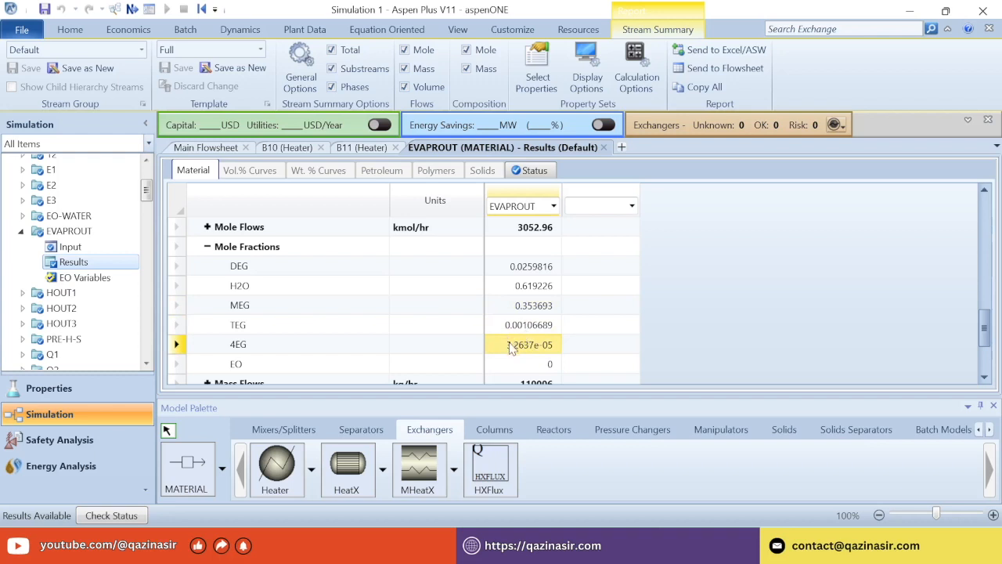
pyautogui.scroll(-1, 600, 348)
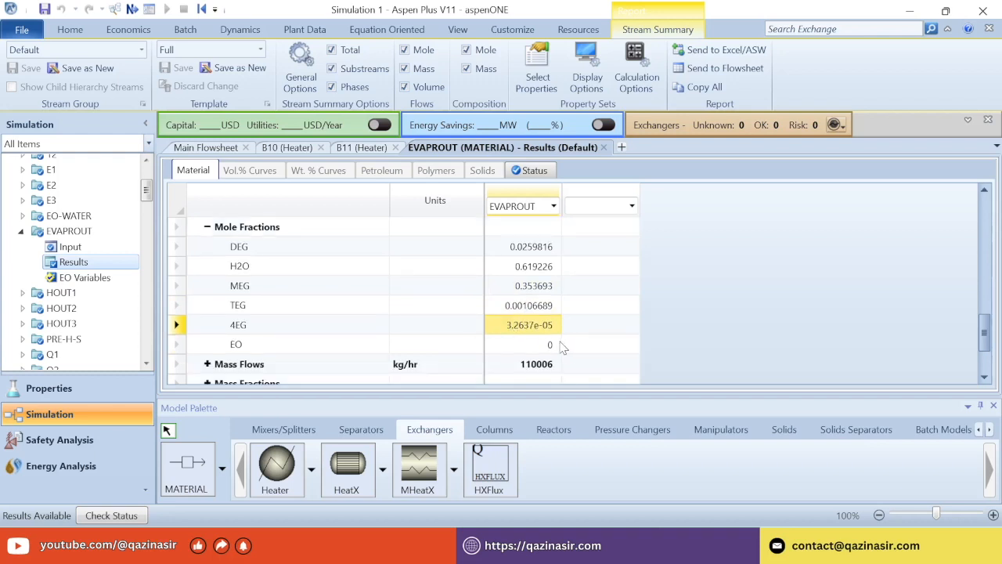
pyautogui.scroll(2, 563, 347)
pyautogui.scroll(2, 563, 347)
pyautogui.click(604, 147)
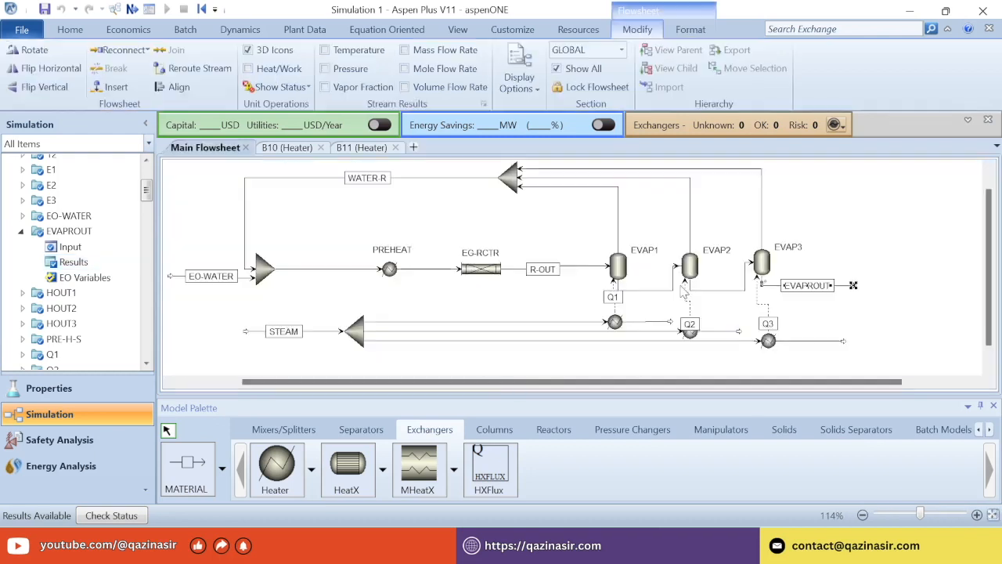
pyautogui.click(872, 307)
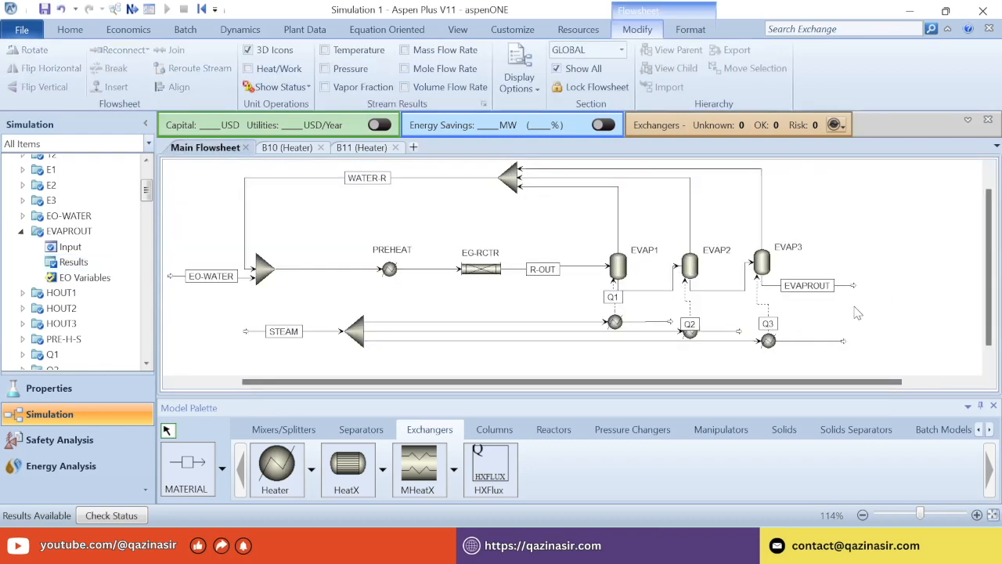
# Place a RadFrac column named DEHC beyond the end of EVAPROUT and connect EVAPROUT to the column's feed inlet.
pyautogui.click(975, 382)
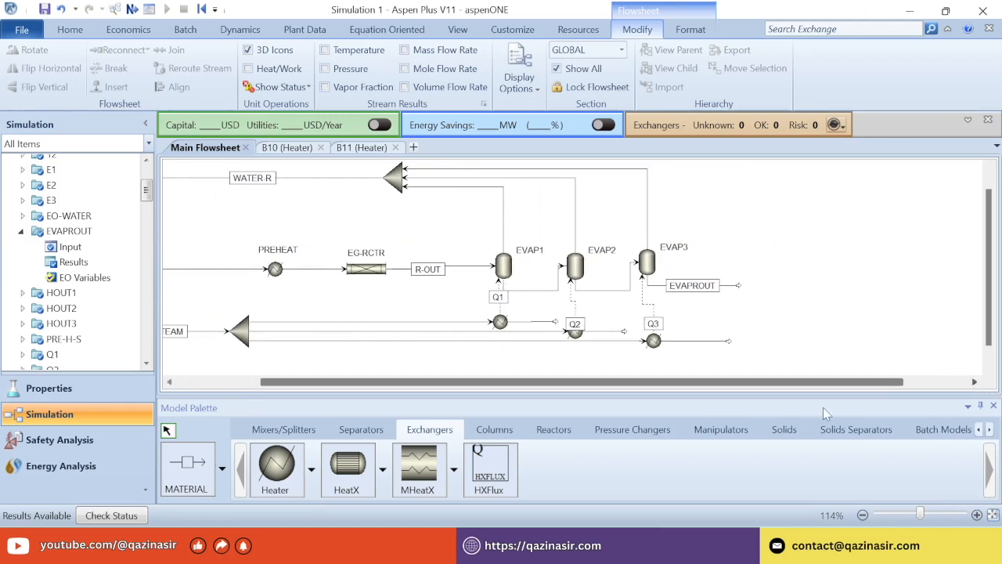
pyautogui.click(357, 435)
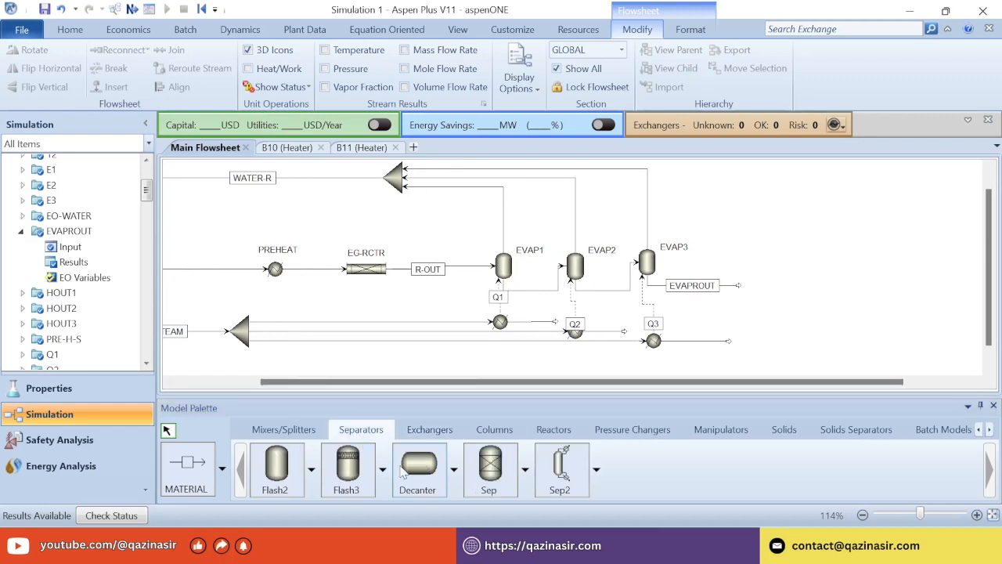
pyautogui.click(498, 432)
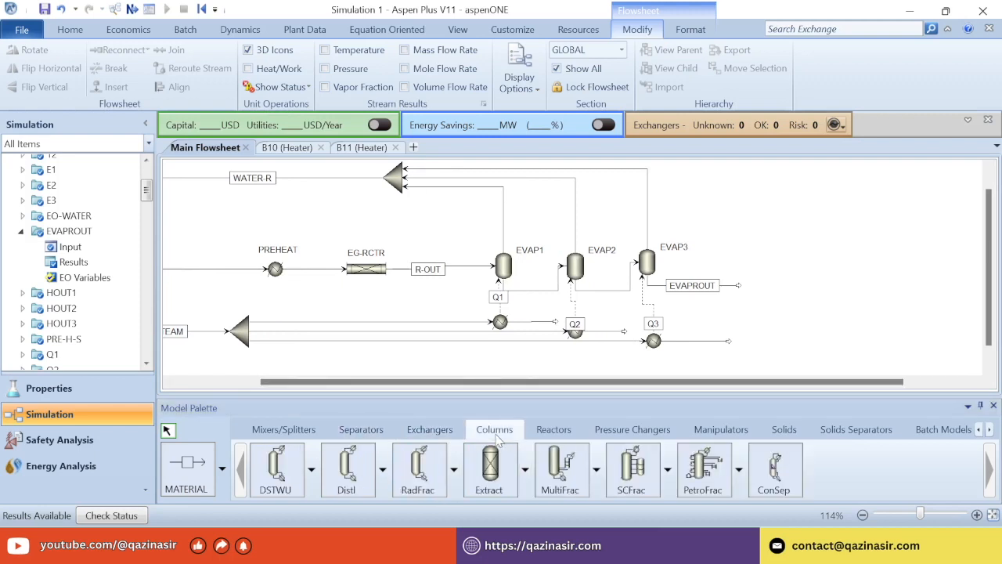
pyautogui.click(417, 472)
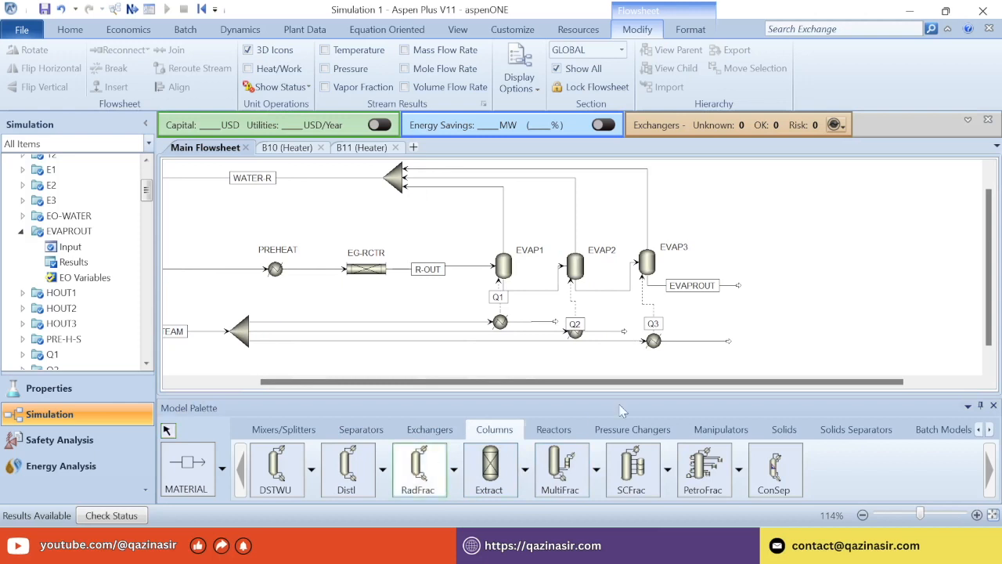
pyautogui.click(781, 283)
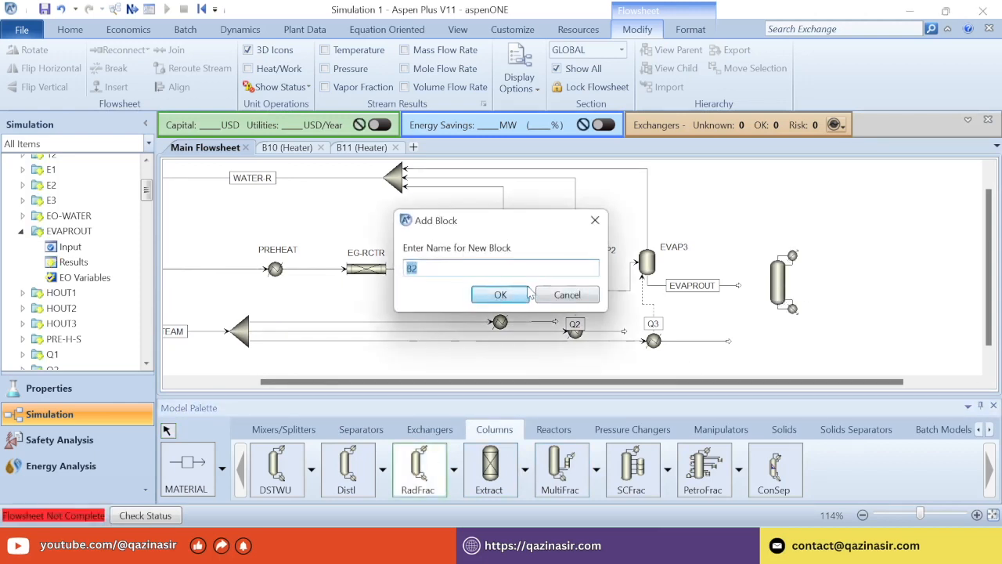
pyautogui.write('DEHC')
pyautogui.click(525, 295)
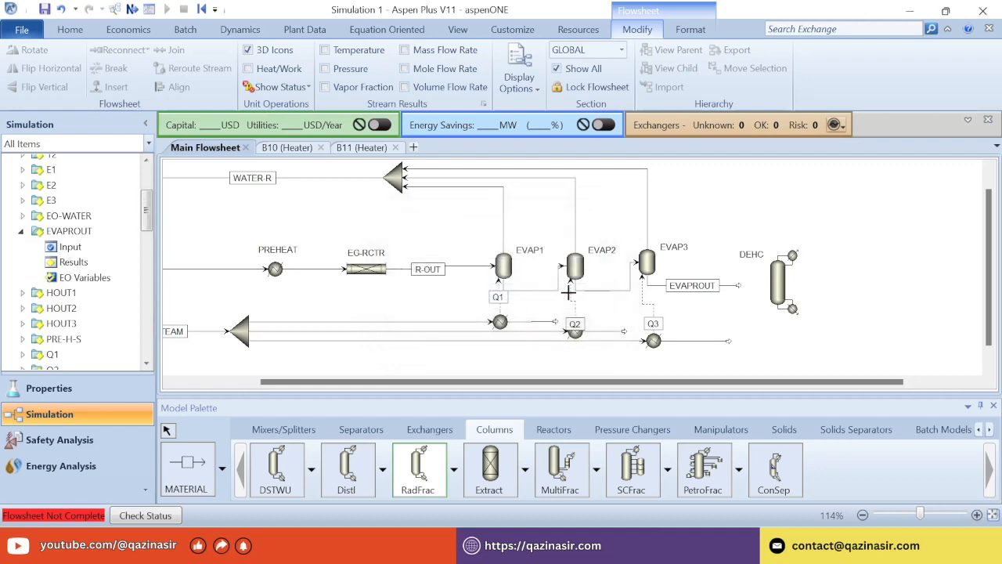
pyautogui.click(168, 432)
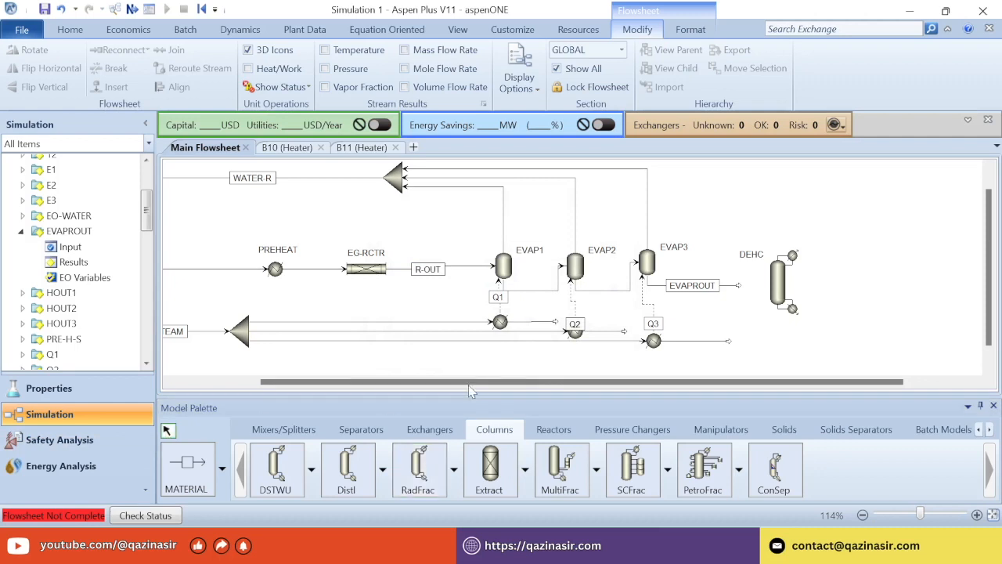
pyautogui.moveTo(738, 285); pyautogui.dragTo(762, 283)
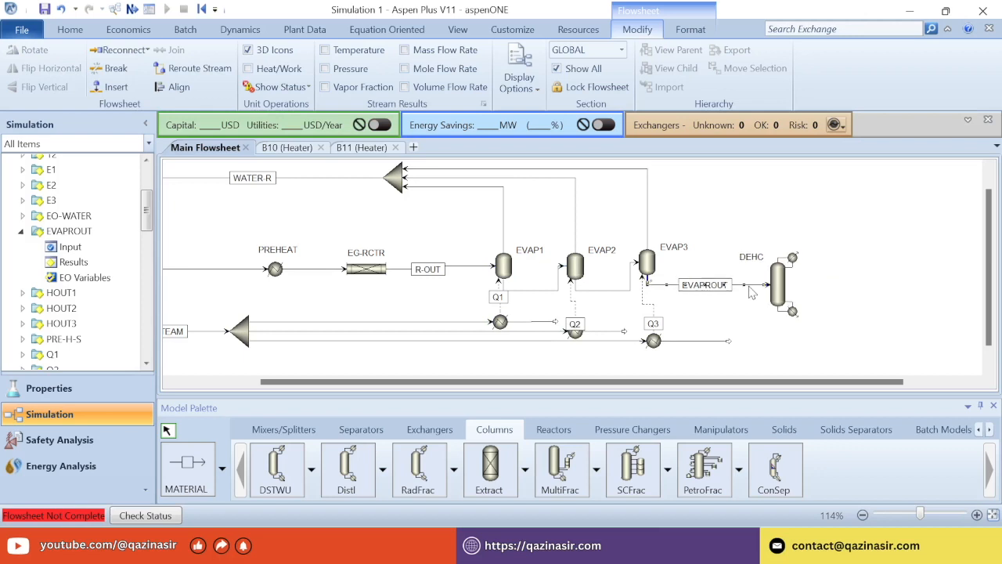
pyautogui.click(777, 283)
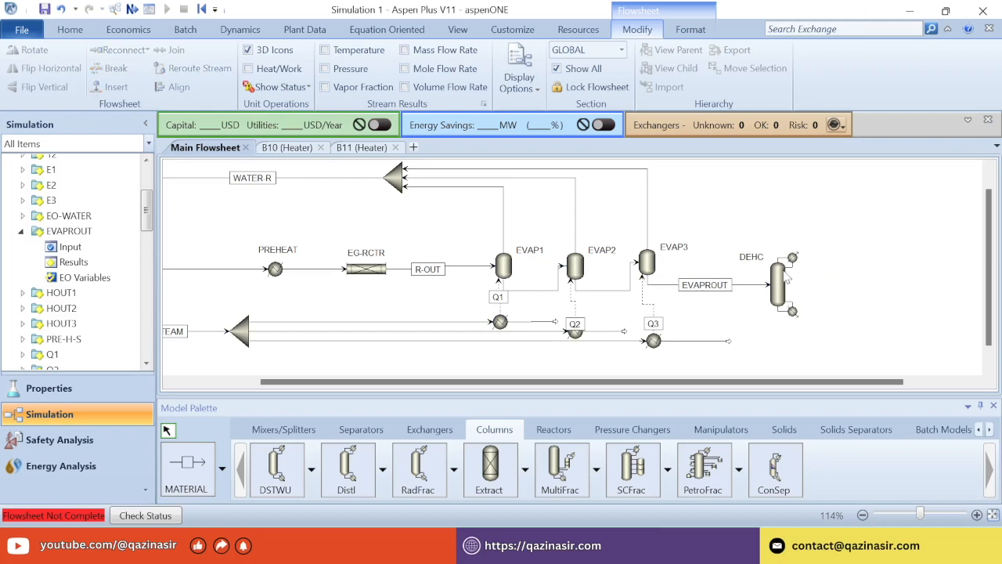
# Draw a material stream named H2O-PRG from the liquid distillate outlet of column DEHC to a free end above it.
pyautogui.click(184, 468)
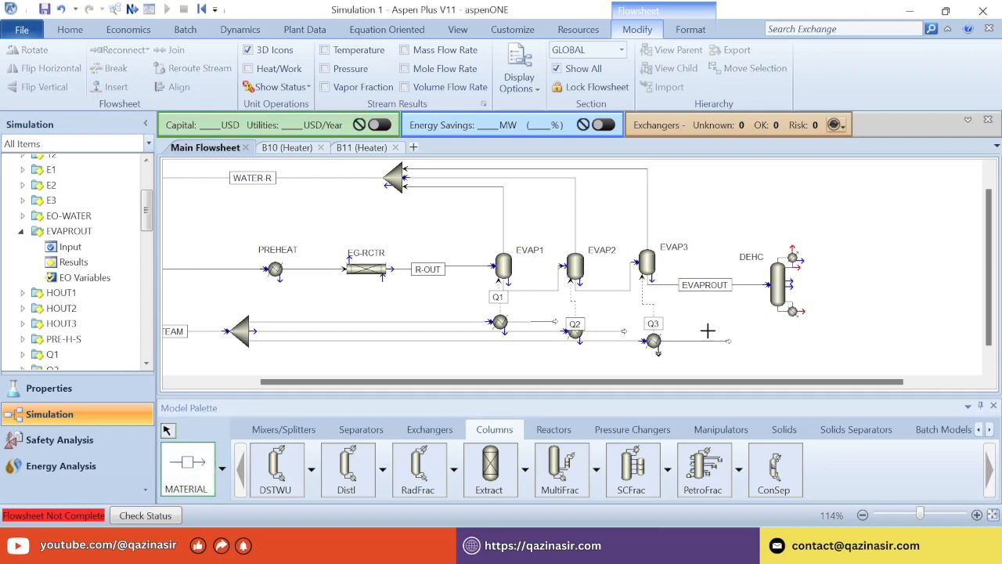
pyautogui.click(797, 266)
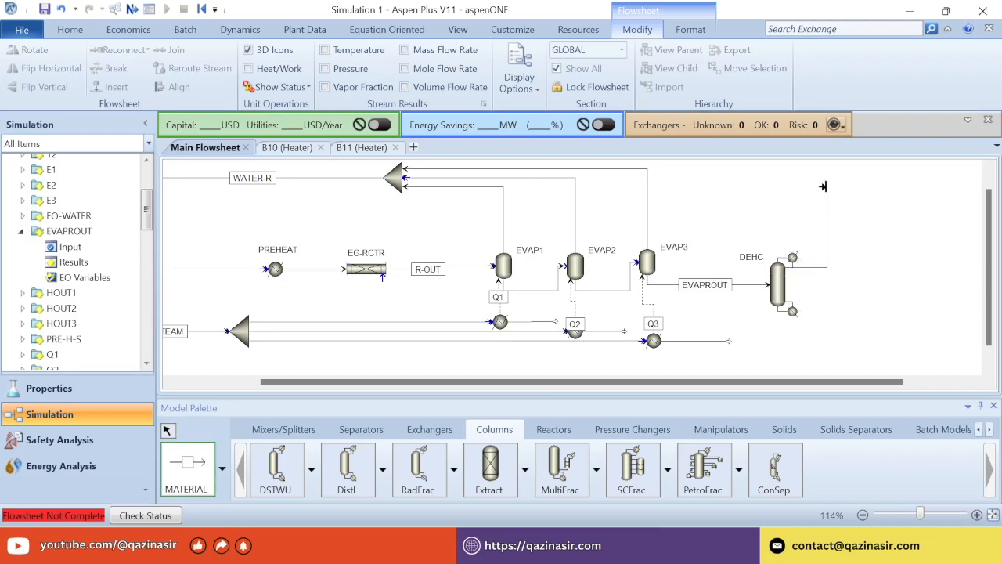
pyautogui.click(832, 184)
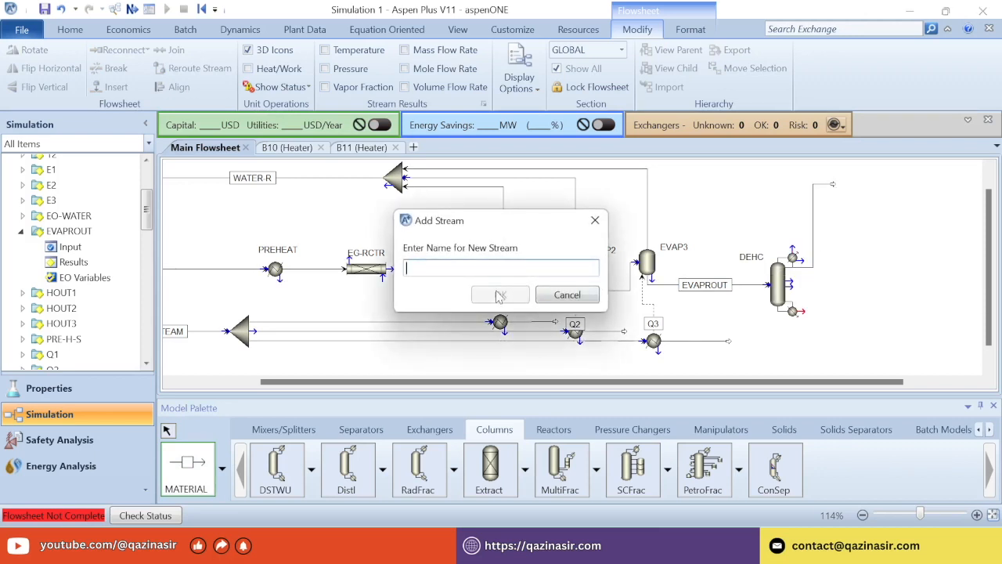
pyautogui.write('H2O-PRG')
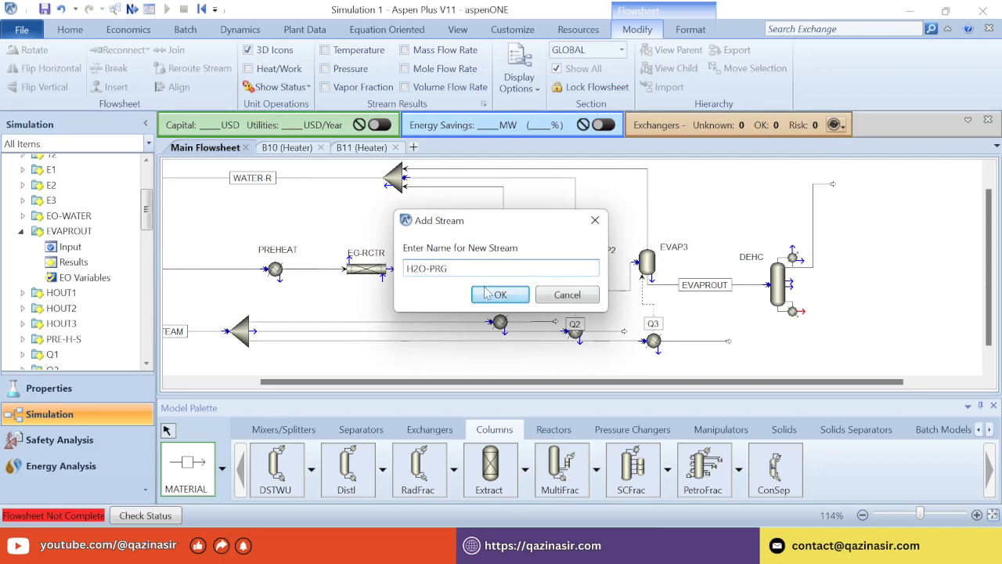
pyautogui.click(481, 295)
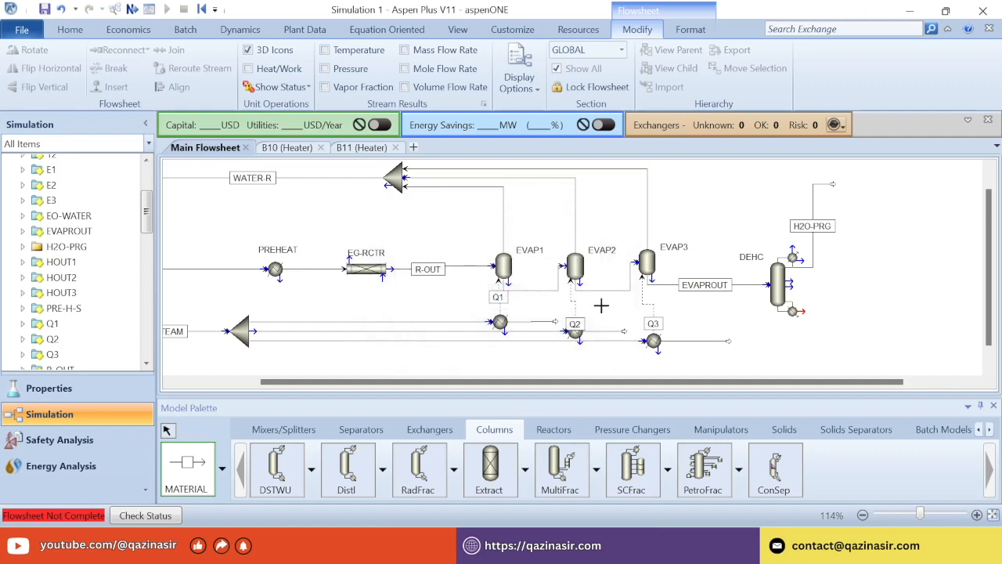
# Draw a material stream named N-EG from the bottoms outlet of column DEHC.
pyautogui.click(804, 312)
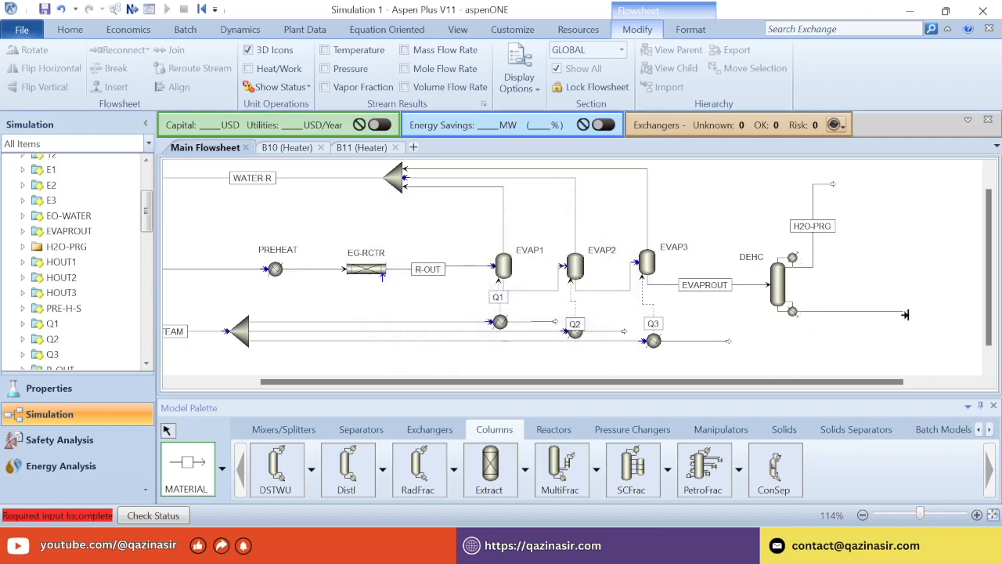
pyautogui.click(897, 312)
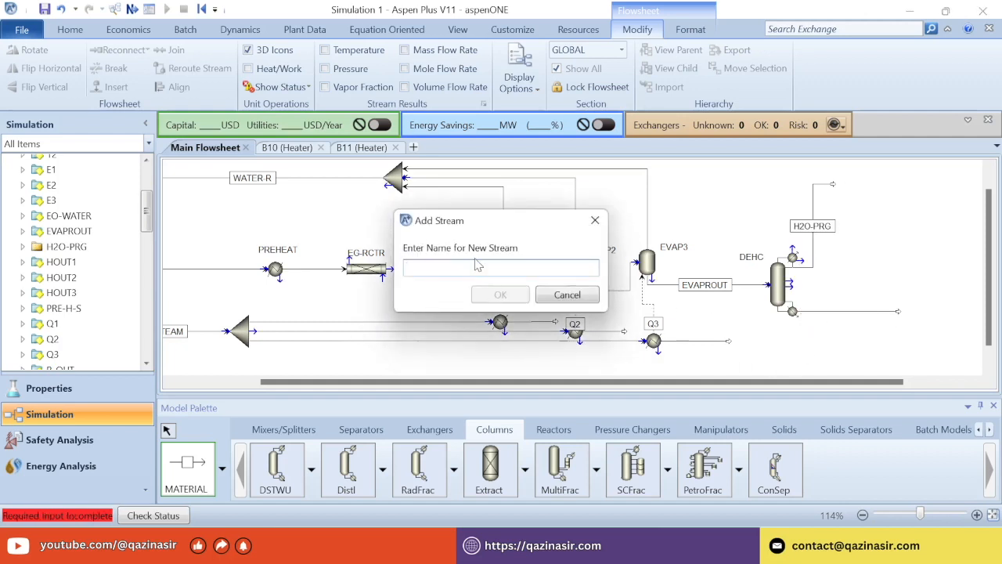
pyautogui.write('N-H')
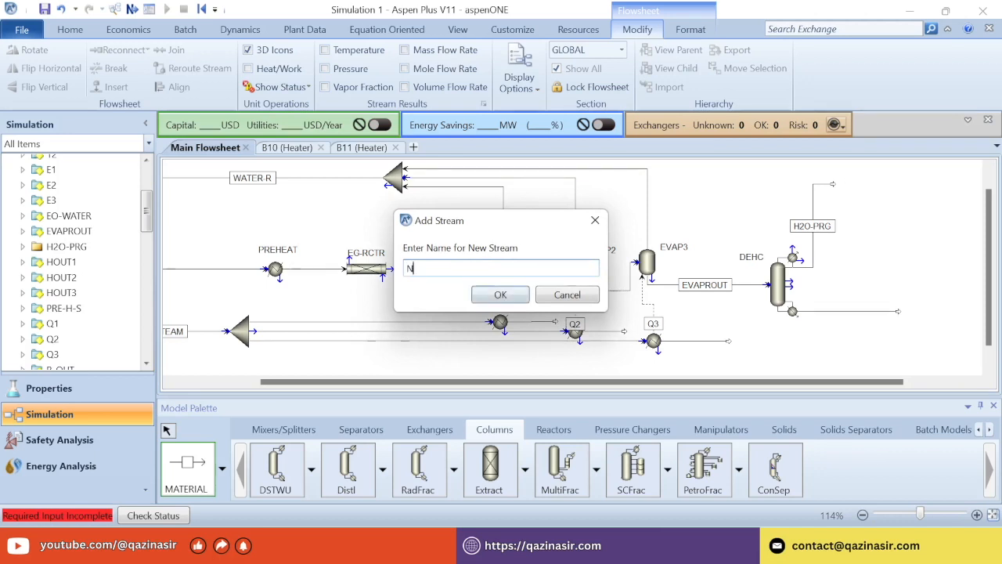
pyautogui.click(497, 296)
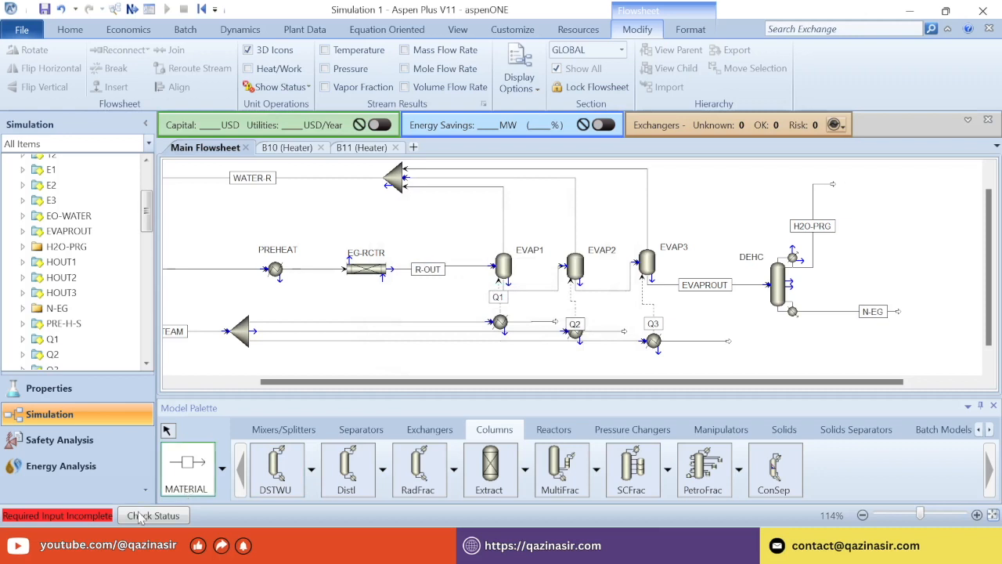
# Save the simulation to the Desktop as compound file EG-Simulation, accepting the Aspen Plus Document (.apw) as its reference format.
pyautogui.click(45, 9)
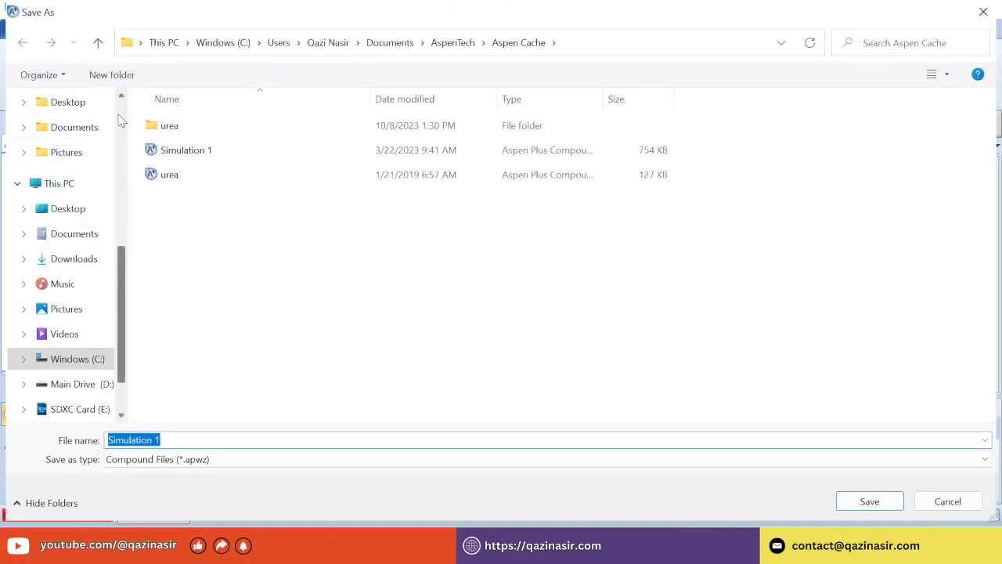
pyautogui.scroll(4, 78, 157)
pyautogui.click(68, 101)
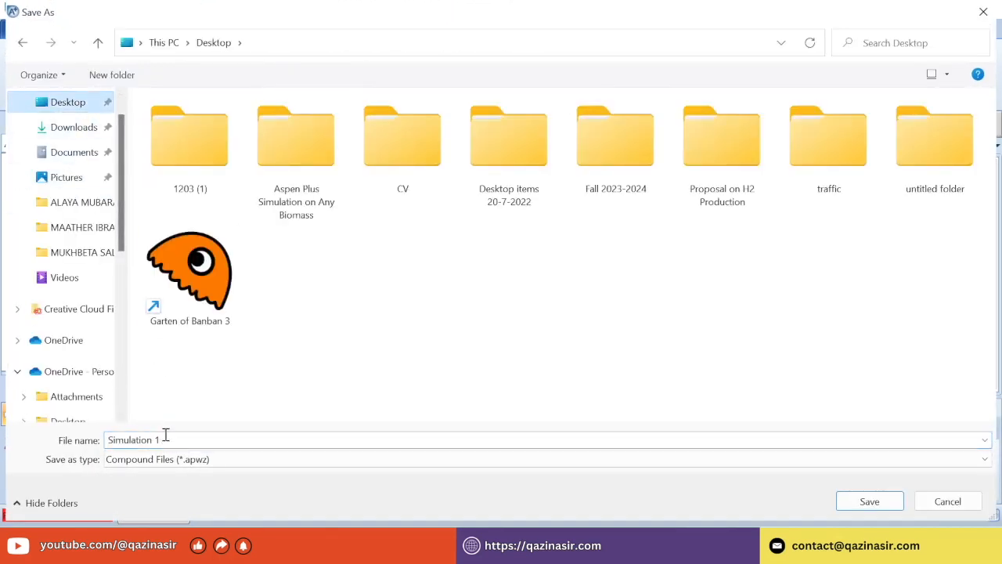
pyautogui.click(165, 437)
pyautogui.write('e')
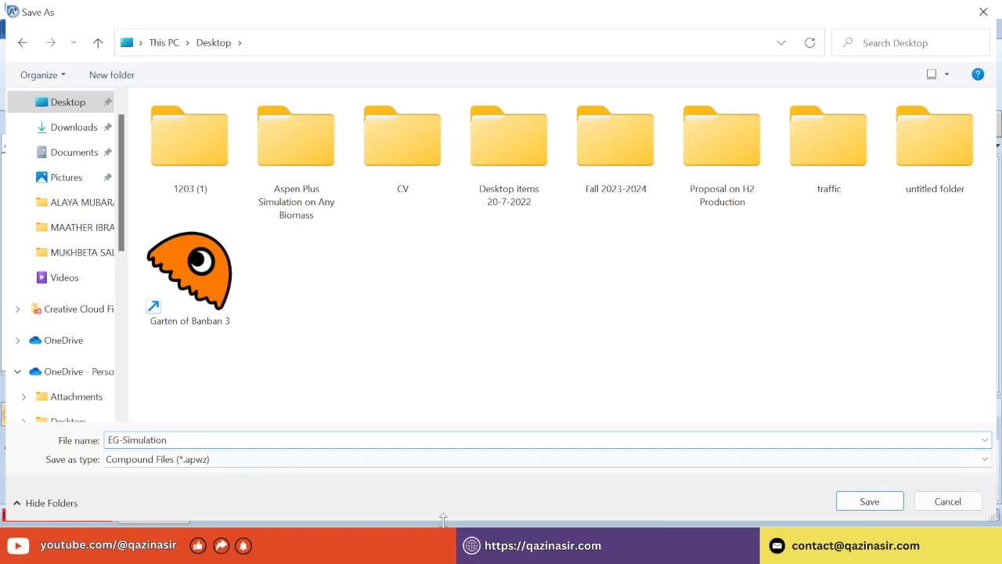
pyautogui.click(869, 501)
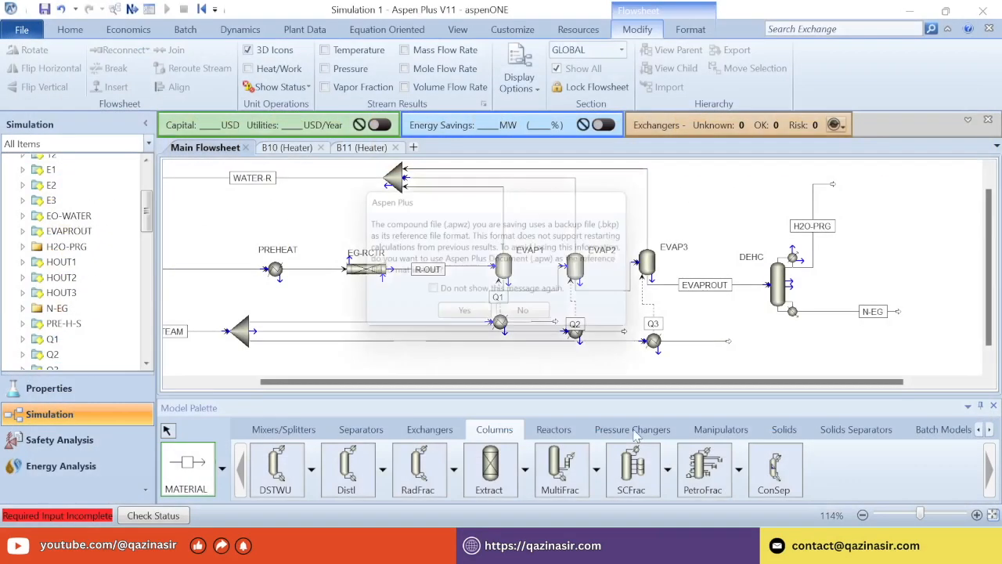
pyautogui.click(462, 317)
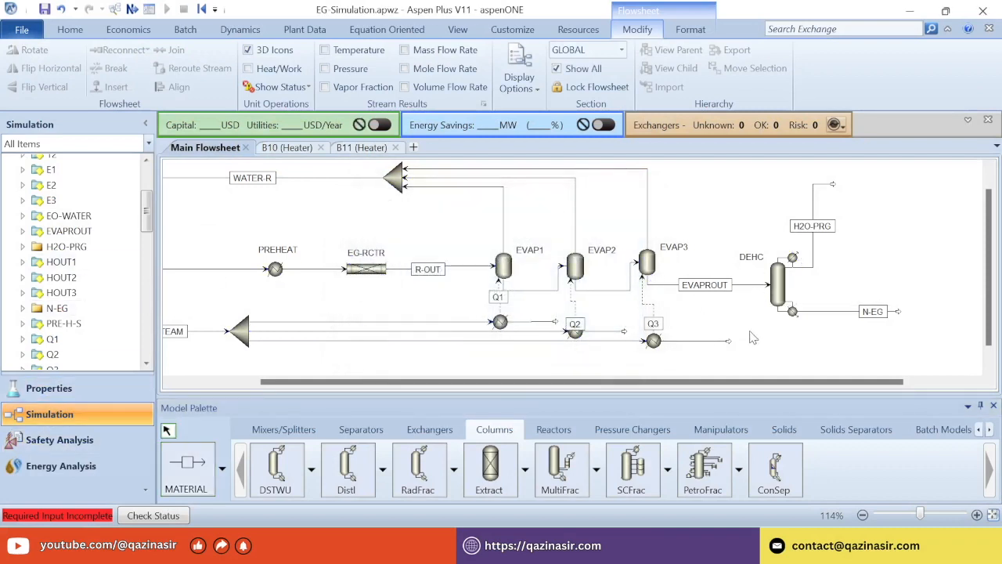
# Open the DEHC column specifications and set 9 stages with a Total condenser.
pyautogui.doubleClick(775, 288)
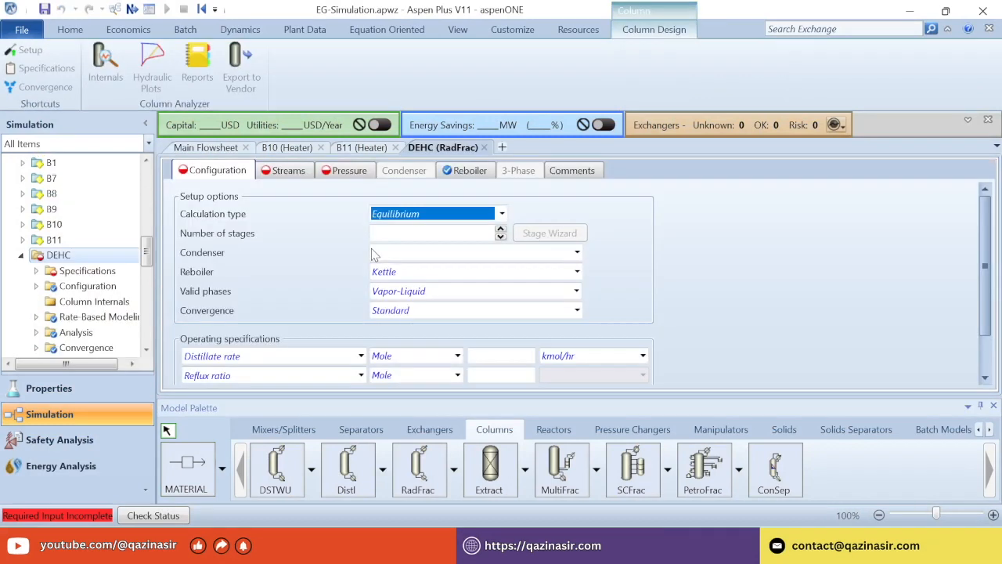
pyautogui.click(435, 229)
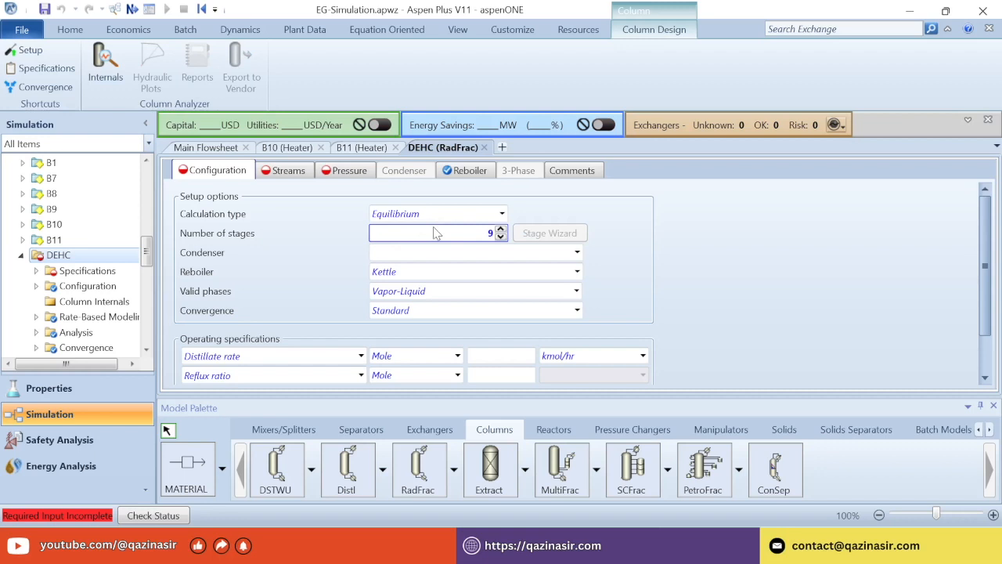
pyautogui.click(460, 253)
pyautogui.click(429, 271)
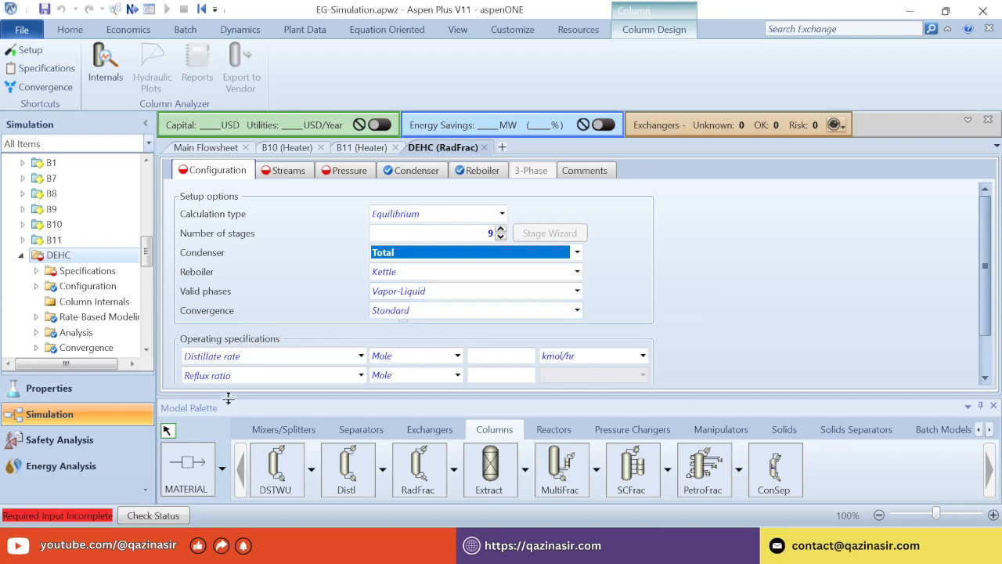
# Choose reflux ratio and reboiler duty as the two operating specifications of DEHC.
pyautogui.click(313, 375)
pyautogui.click(313, 357)
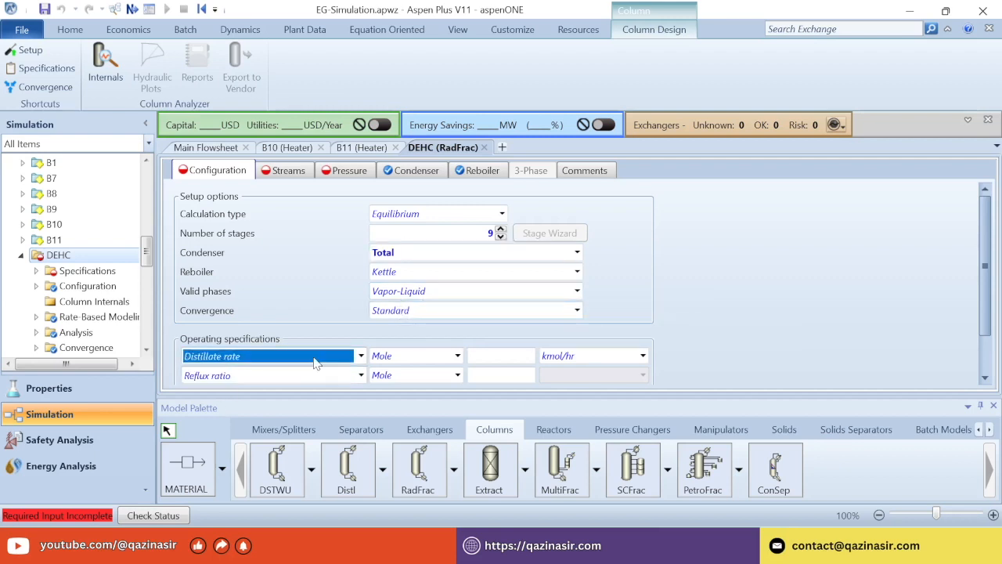
pyautogui.click(314, 358)
pyautogui.click(316, 362)
pyautogui.click(315, 376)
pyautogui.click(316, 376)
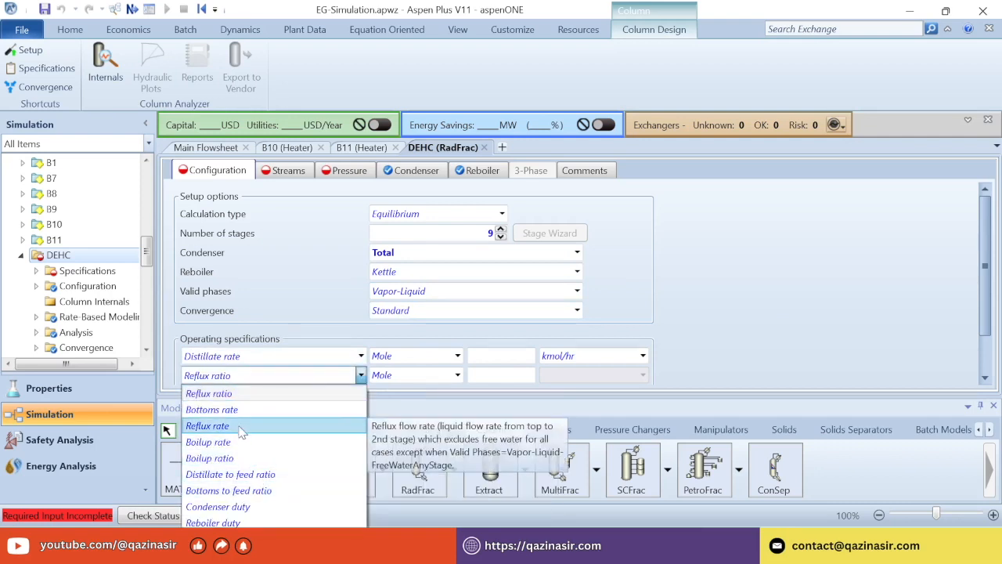
pyautogui.click(215, 521)
pyautogui.click(275, 357)
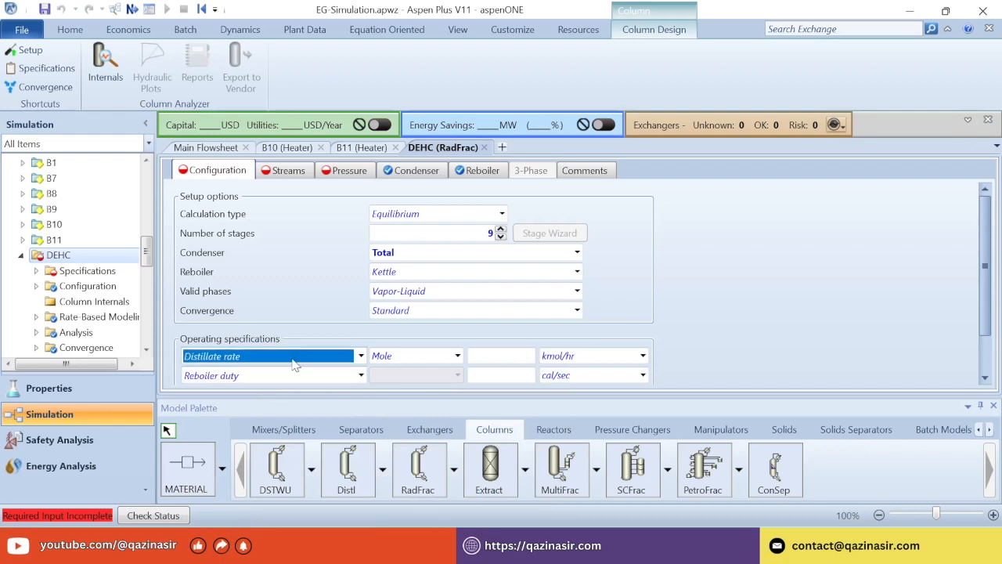
pyautogui.click(275, 357)
pyautogui.click(279, 389)
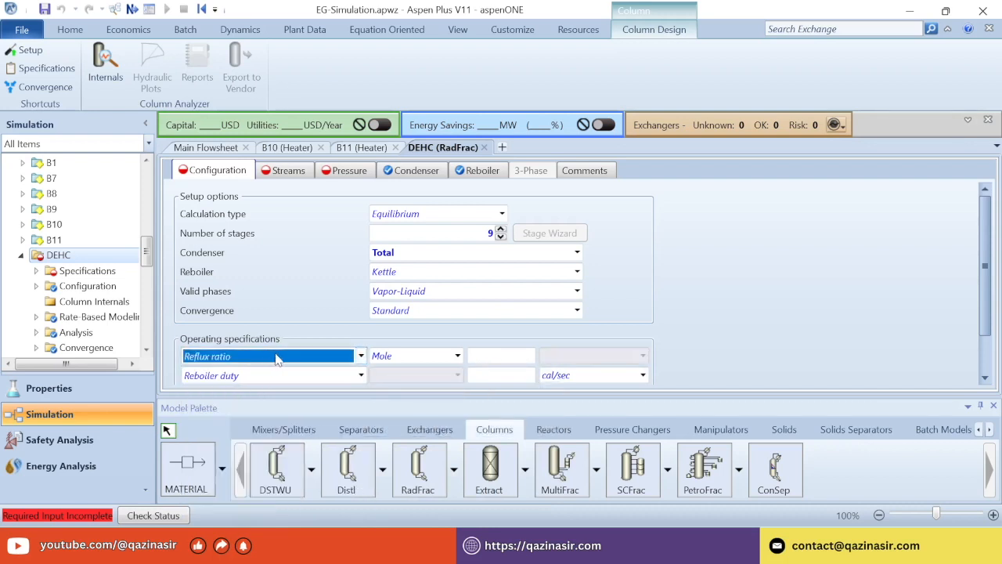
# Set the reflux ratio of DEHC to 0.32 on a mole basis.
pyautogui.click(456, 356)
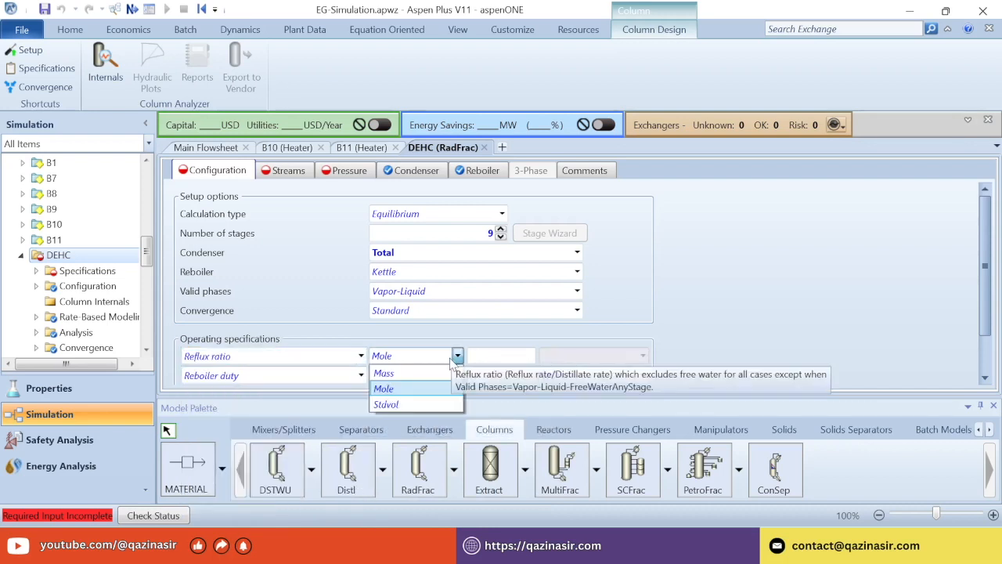
pyautogui.click(457, 357)
pyautogui.click(490, 356)
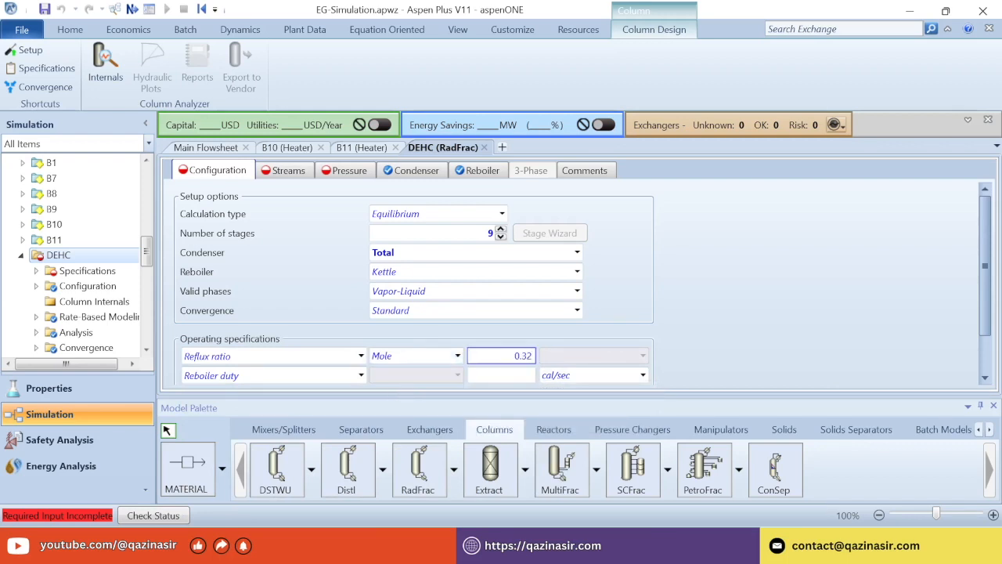
# Set the reboiler duty of DEHC to 25 MW.
pyautogui.click(493, 376)
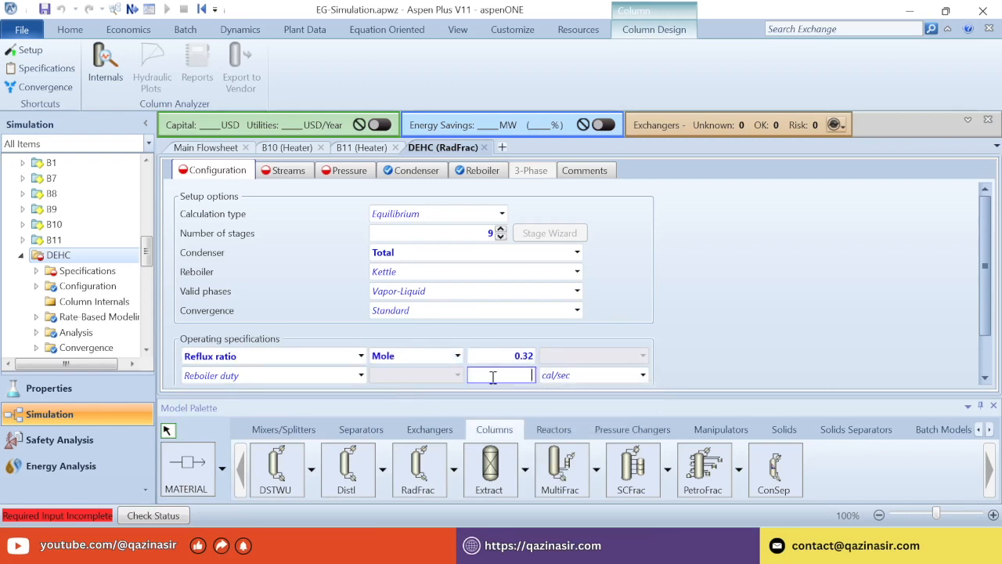
pyautogui.click(587, 376)
pyautogui.click(589, 377)
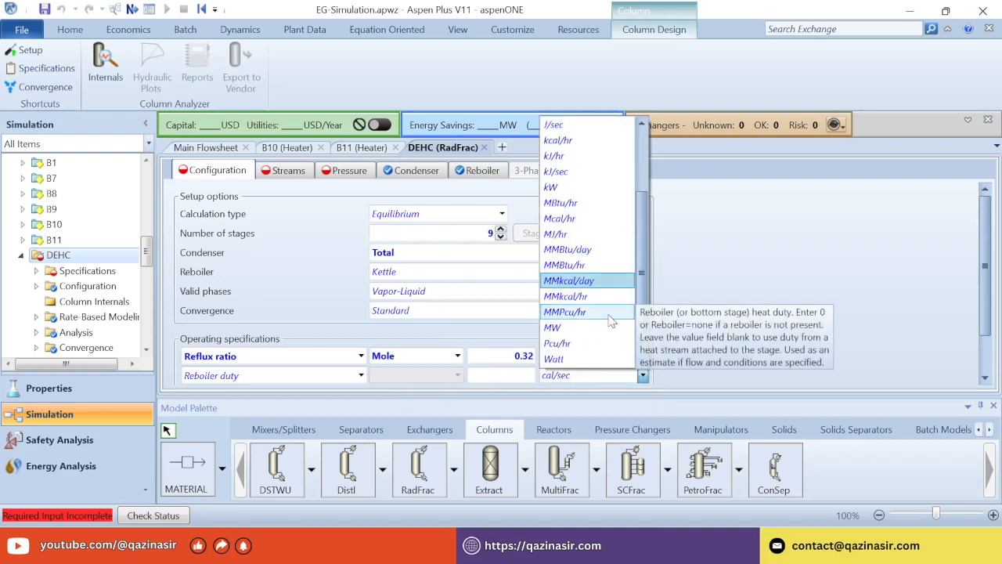
pyautogui.click(546, 343)
pyautogui.click(479, 377)
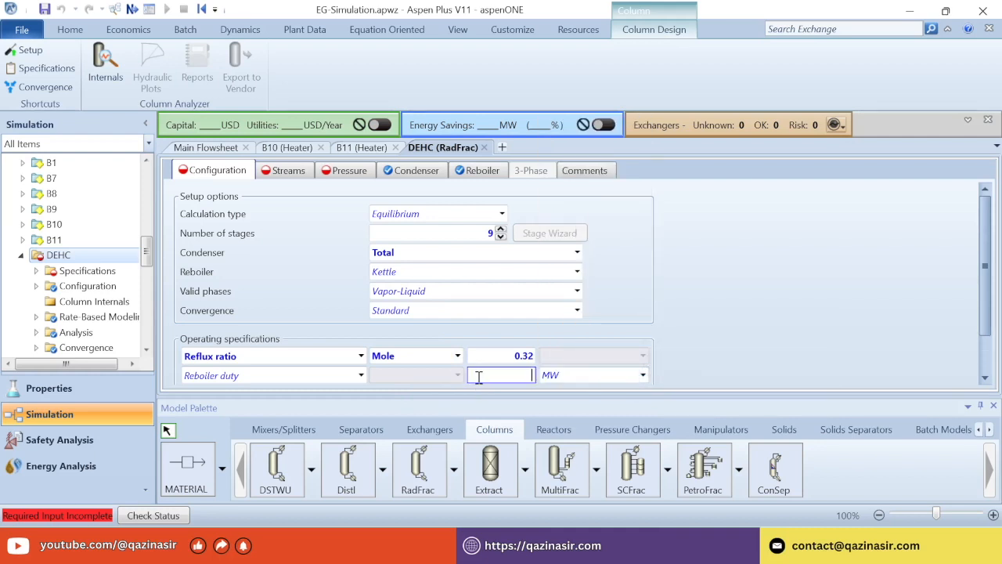
pyautogui.write('25')
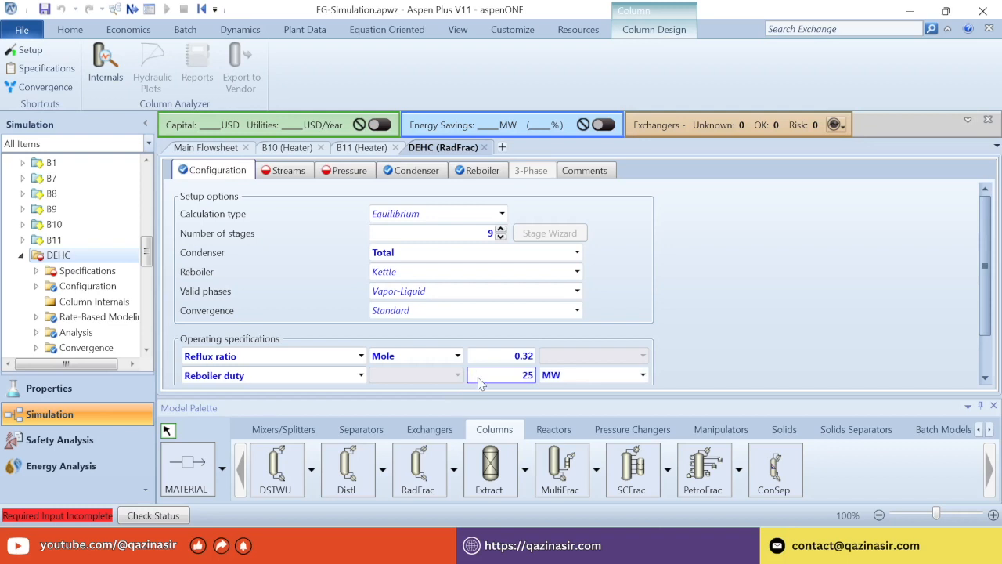
# Set the feed stage of EVAPROUT in DEHC to 5, keeping the Above-Stage convention.
pyautogui.click(287, 171)
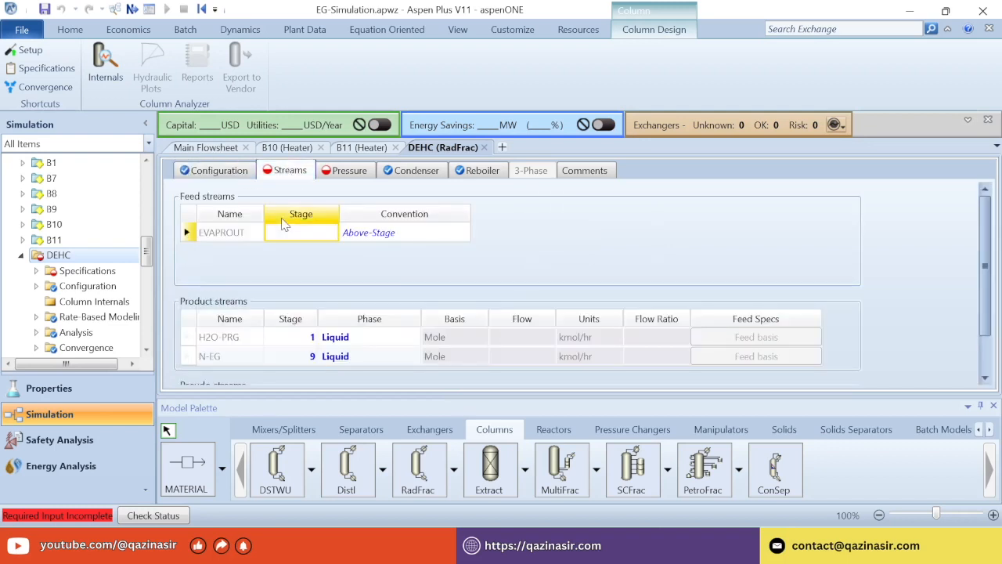
pyautogui.click(283, 227)
pyautogui.write('5')
pyautogui.press('Tab')
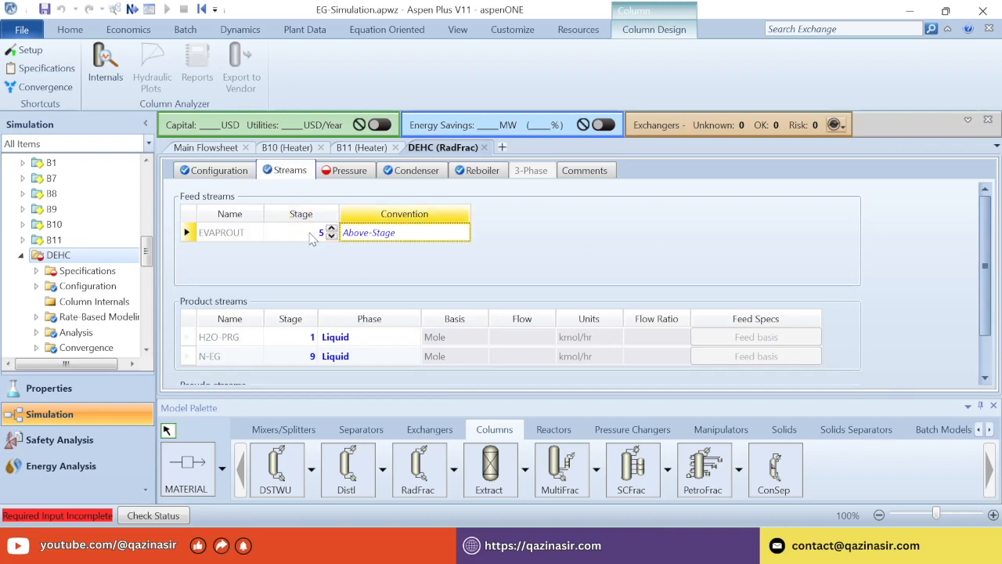
# Specify the DEHC pressure as a pressure profile with stage 1 at 0.15 bar.
pyautogui.click(348, 171)
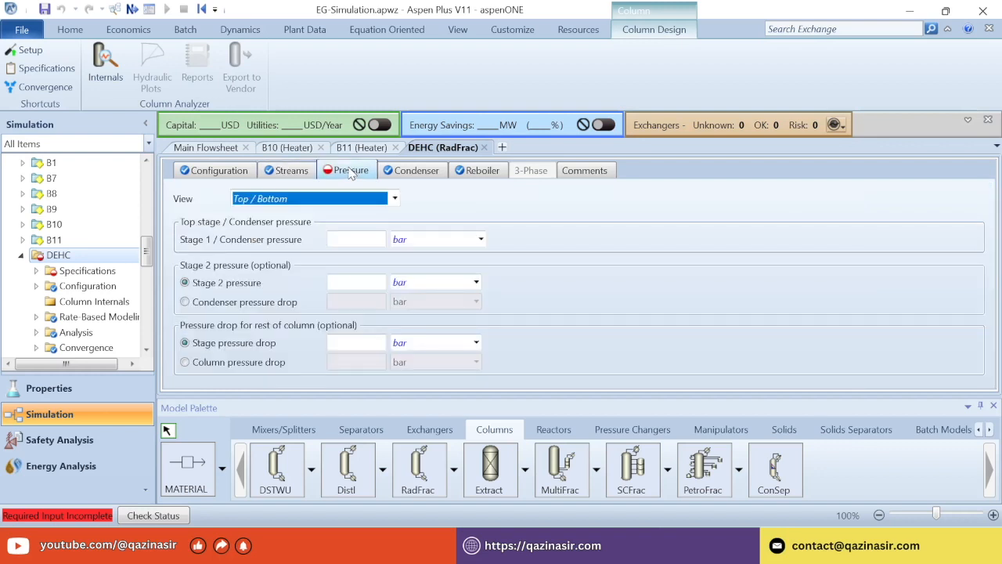
pyautogui.click(394, 198)
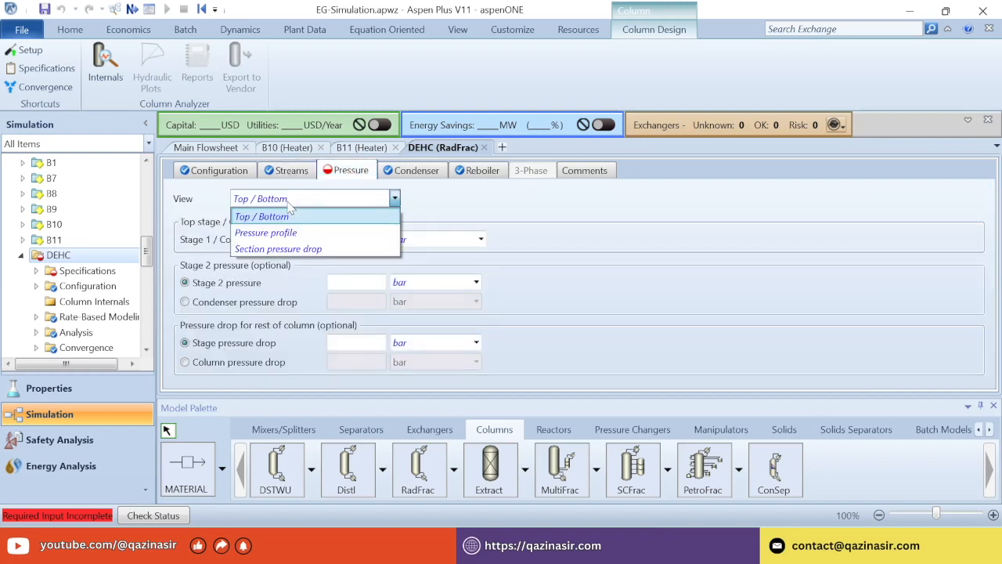
pyautogui.click(270, 227)
pyautogui.click(223, 278)
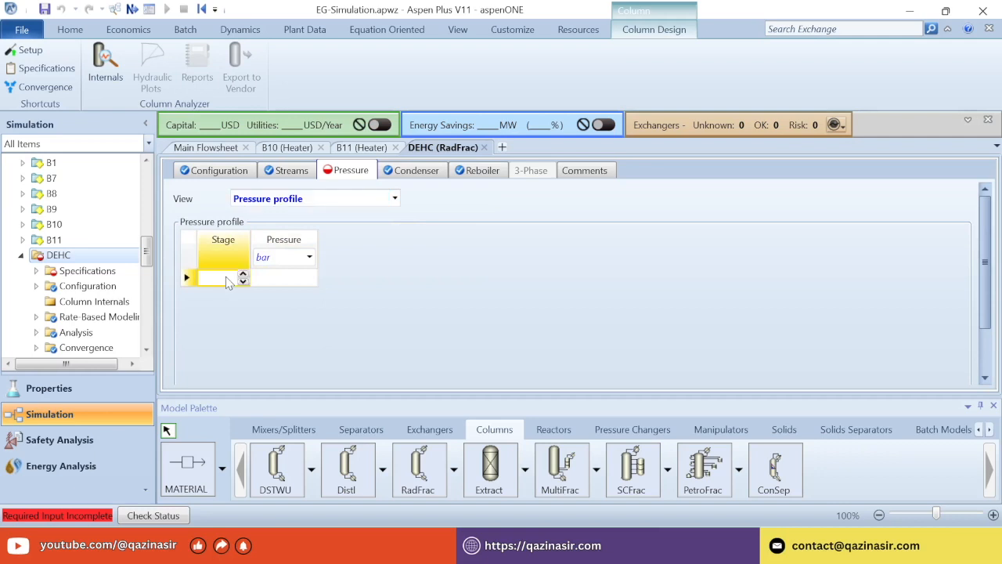
pyautogui.write('1')
pyautogui.press('Return')
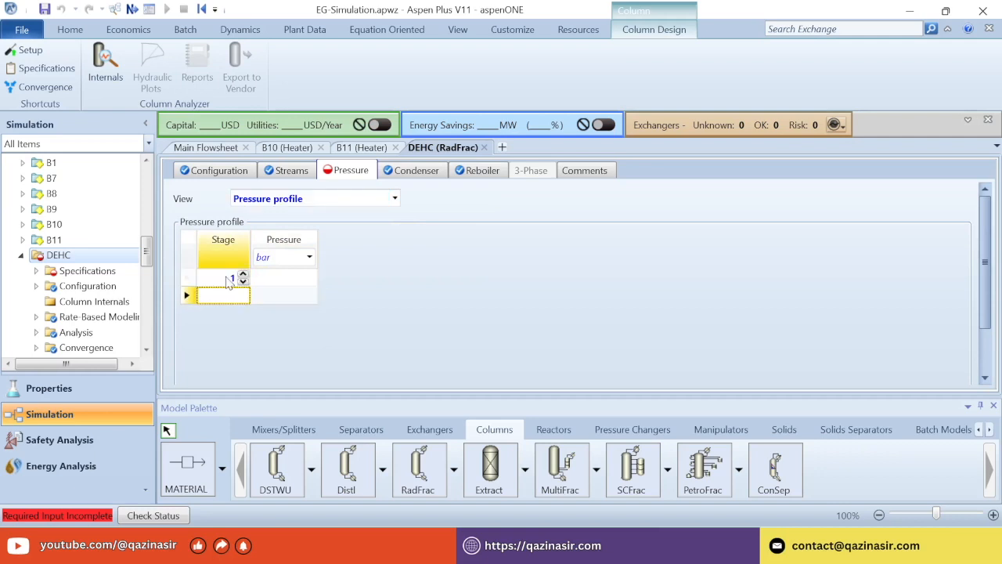
pyautogui.click(270, 285)
pyautogui.write('0')
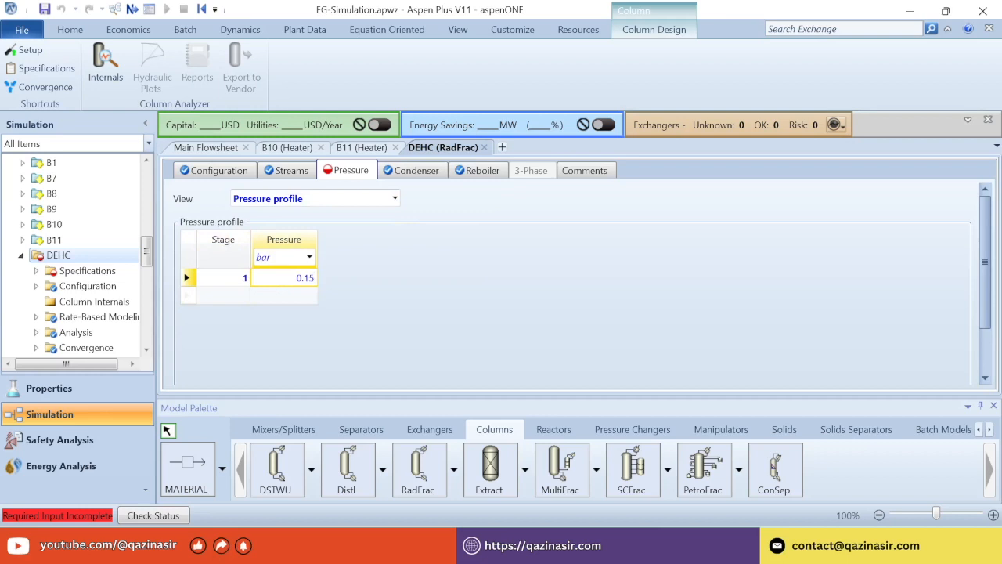
pyautogui.write('.15')
pyautogui.press('Return')
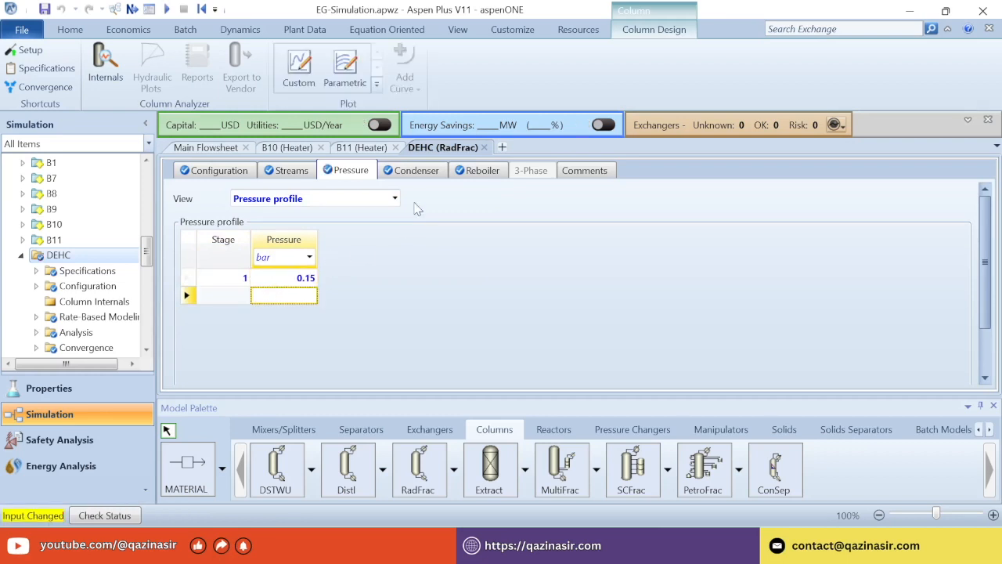
# Check the DEHC condenser and reboiler specifications, close the column's form and run the simulation.
pyautogui.click(422, 174)
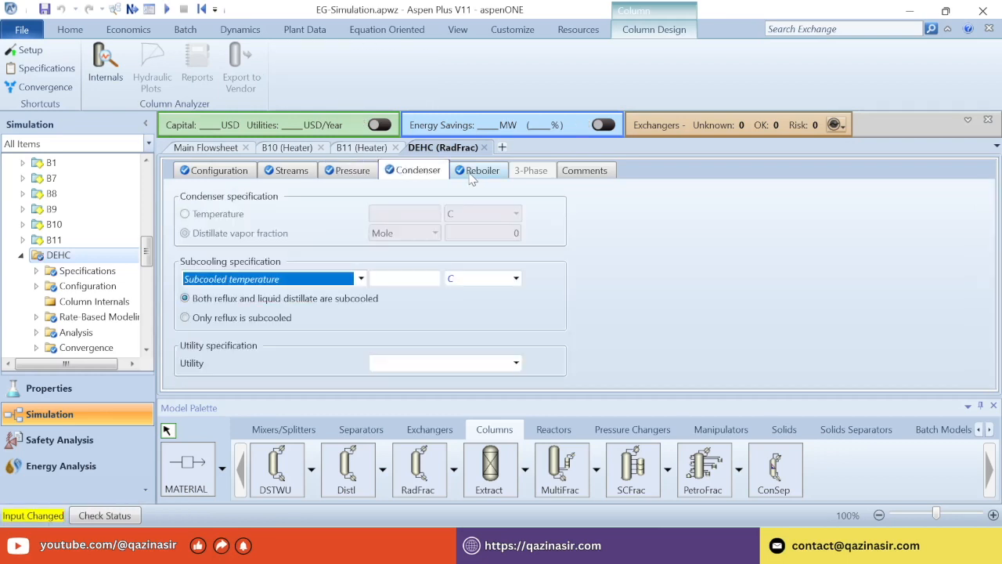
pyautogui.click(474, 173)
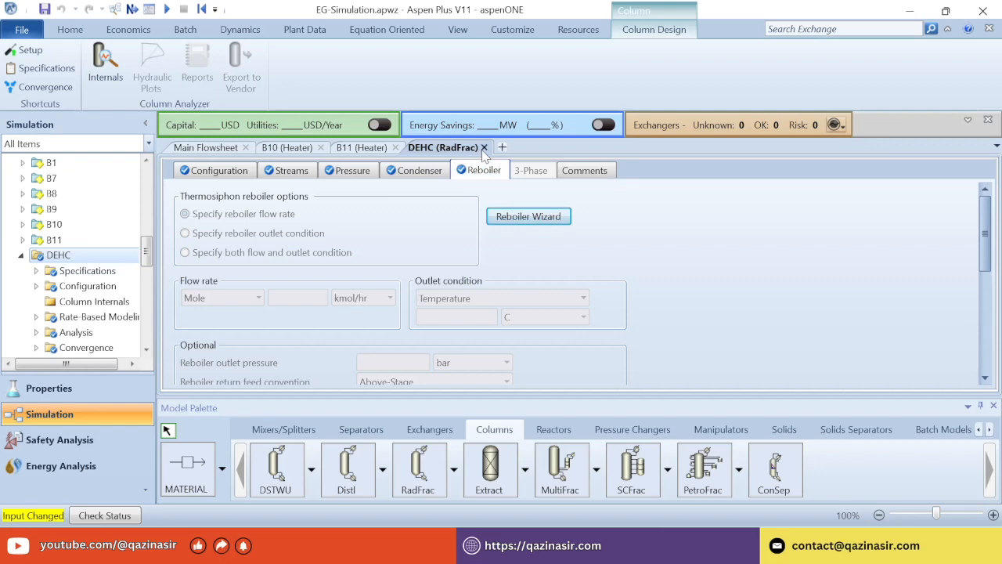
pyautogui.click(484, 147)
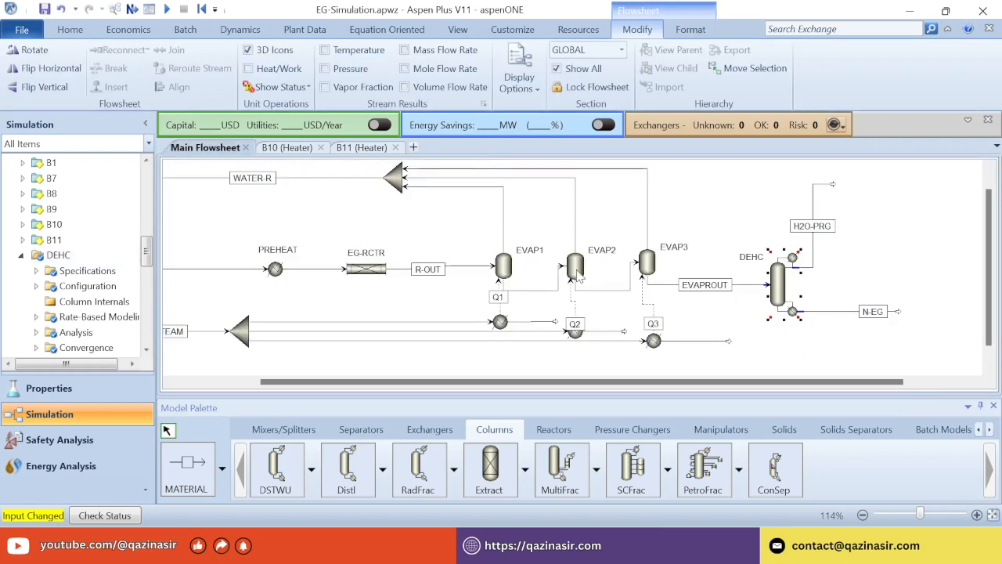
pyautogui.click(885, 286)
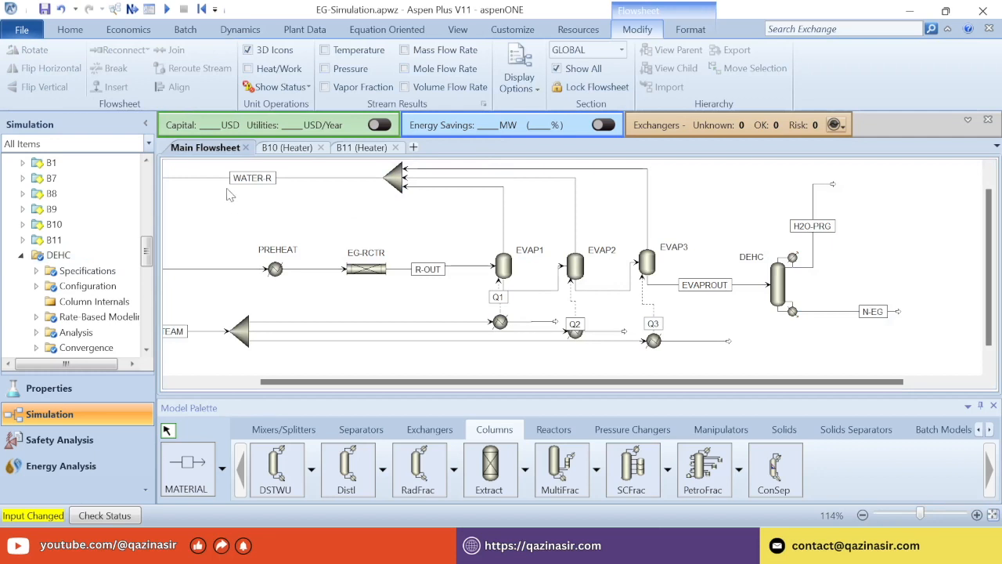
pyautogui.click(167, 9)
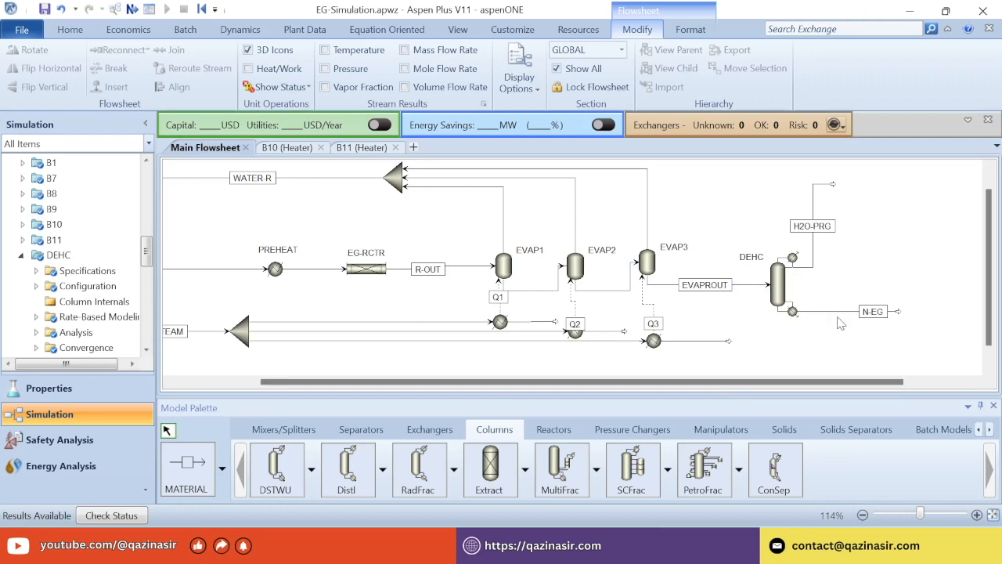
# Examine the mole fractions in the H2O-PRG stream results, especially the water fraction.
pyautogui.click(814, 205)
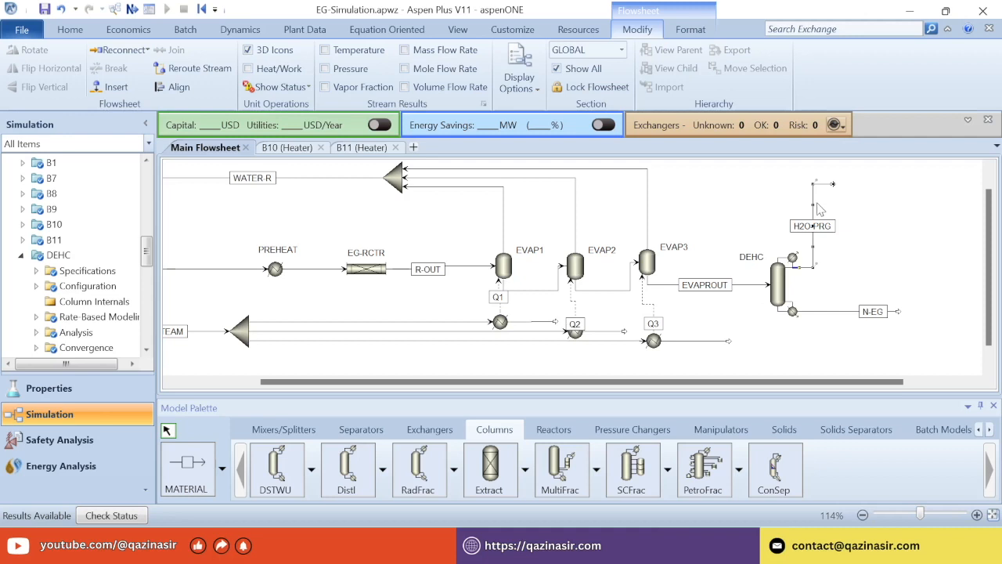
pyautogui.rightClick(816, 206)
pyautogui.click(830, 229)
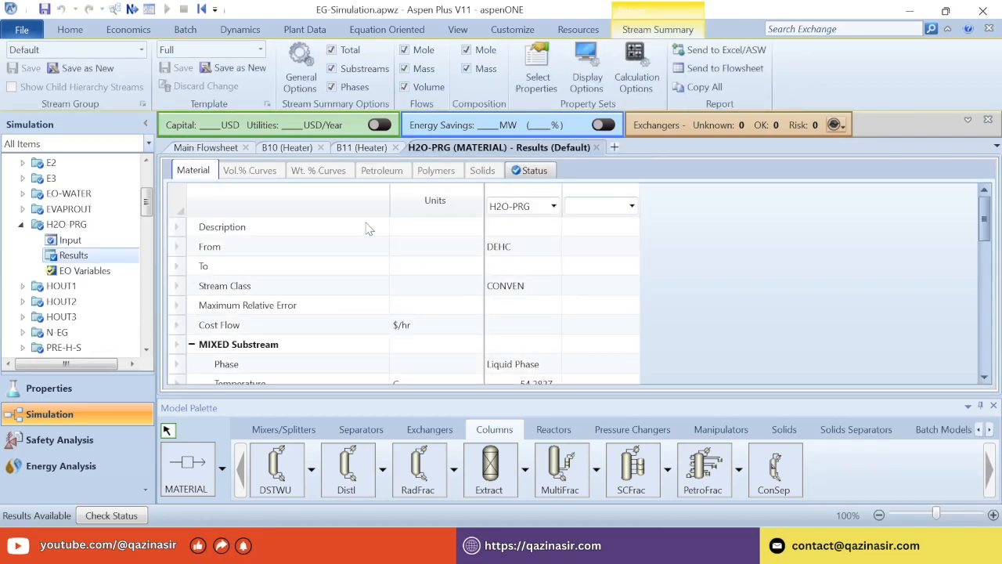
pyautogui.scroll(-4, 376, 233)
pyautogui.scroll(-4, 539, 290)
pyautogui.click(208, 266)
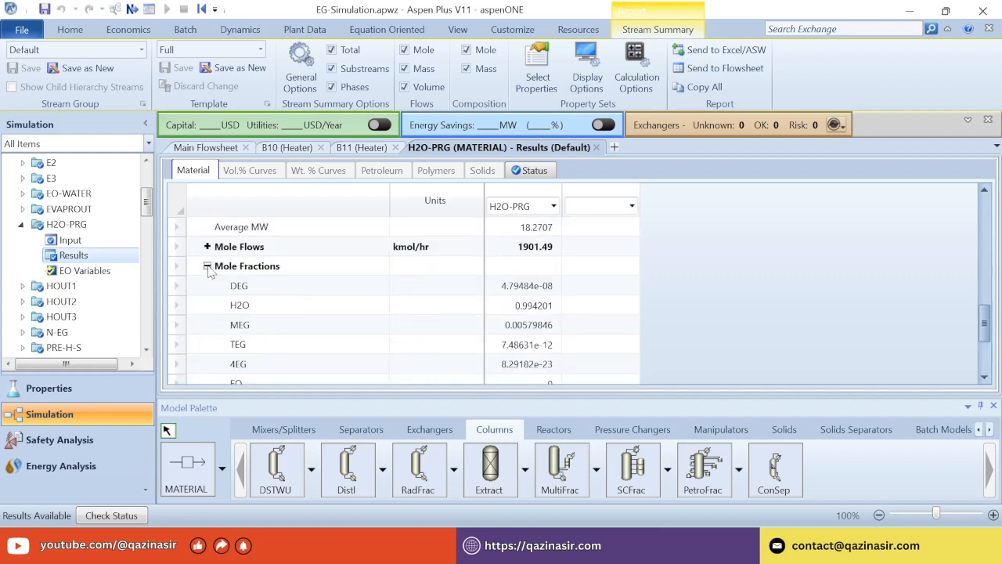
pyautogui.click(525, 309)
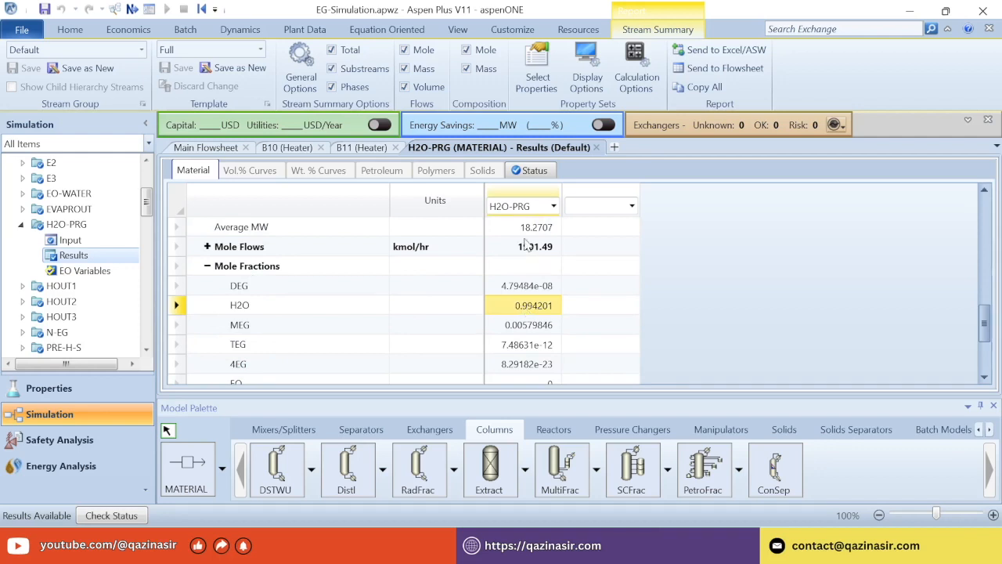
pyautogui.click(596, 147)
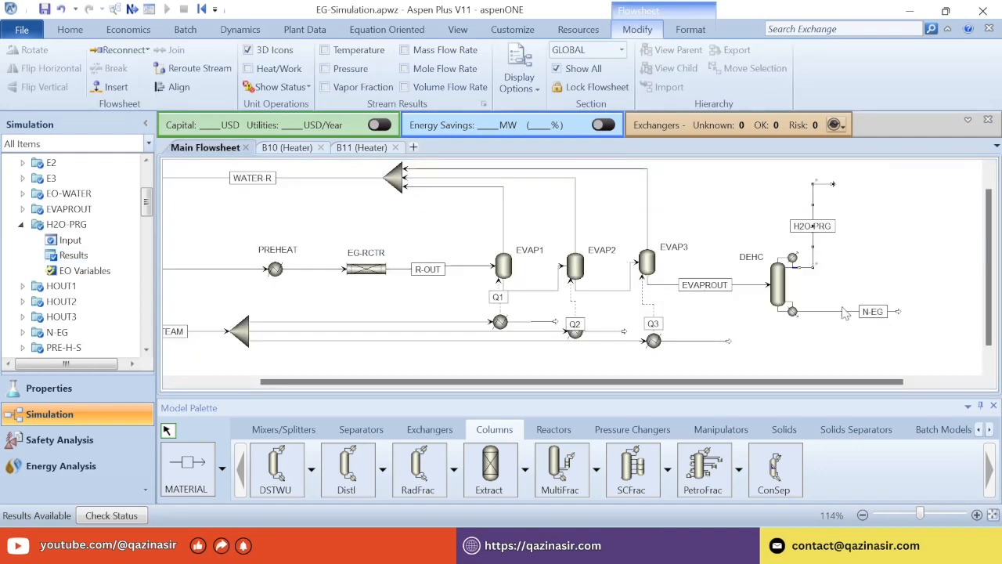
# Redirect the free end of the H2O-PRG stream so its outlet points back toward the evaporators.
pyautogui.click(871, 217)
pyautogui.click(832, 184)
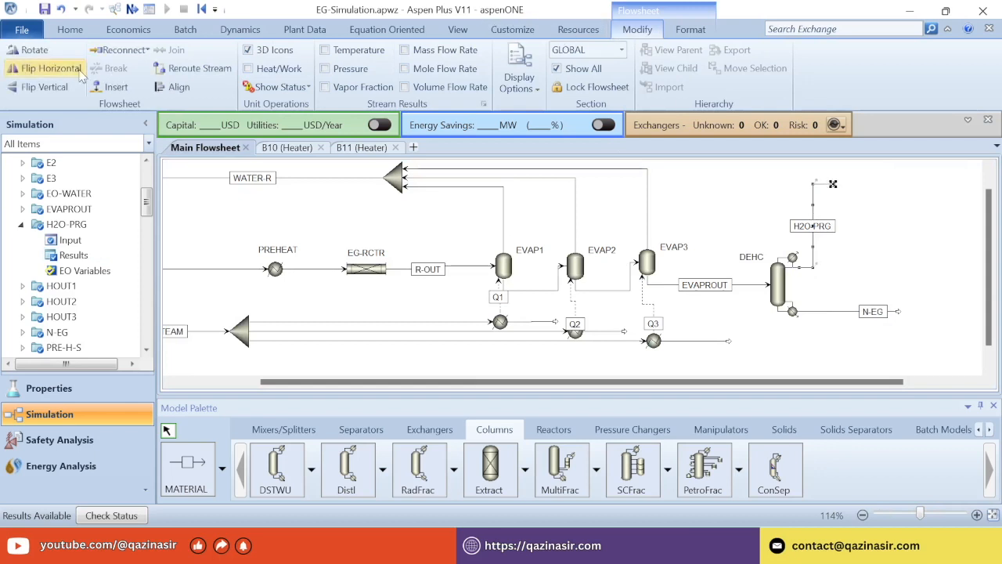
pyautogui.click(49, 68)
pyautogui.moveTo(832, 184); pyautogui.dragTo(765, 184)
pyautogui.click(621, 249)
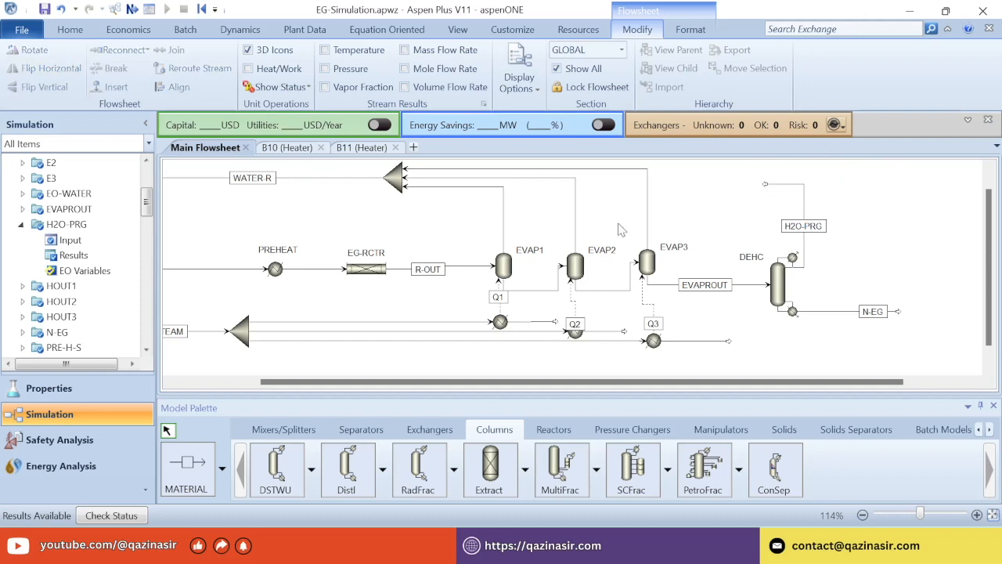
# Set the line color of the WATER-R recycle stream to red.
pyautogui.moveTo(268, 383); pyautogui.dragTo(174, 387)
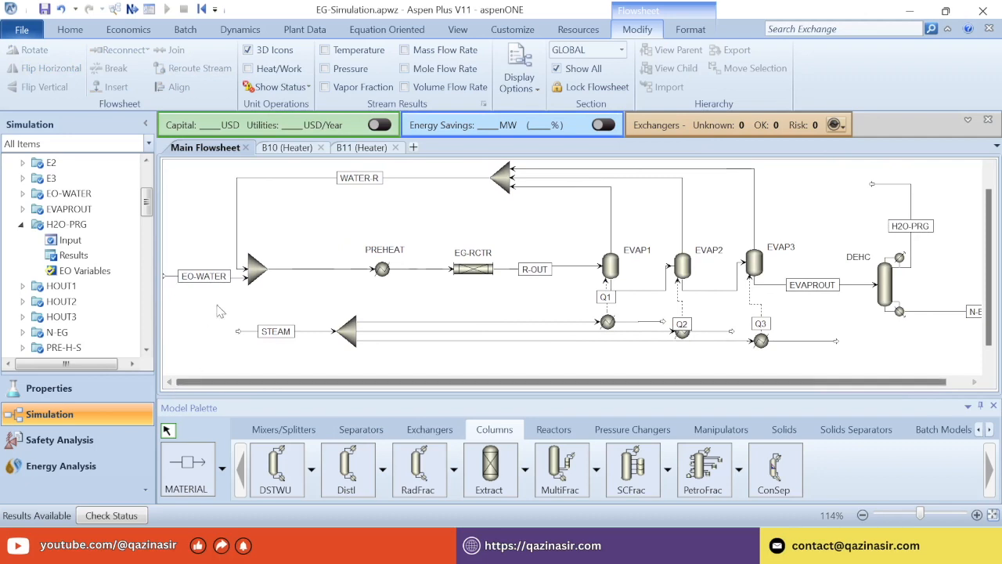
pyautogui.click(236, 235)
pyautogui.rightClick(237, 235)
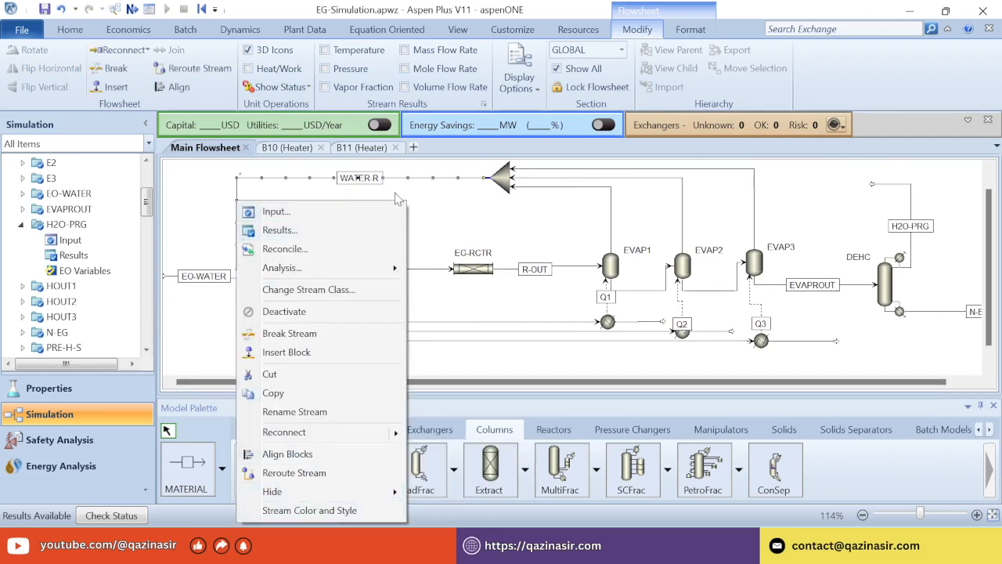
pyautogui.click(439, 197)
pyautogui.click(237, 201)
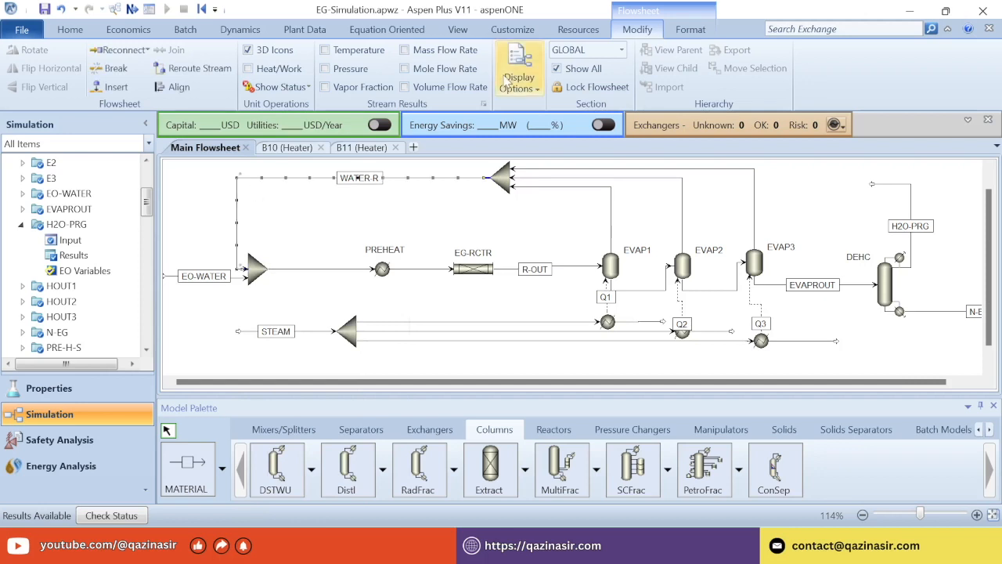
pyautogui.click(687, 31)
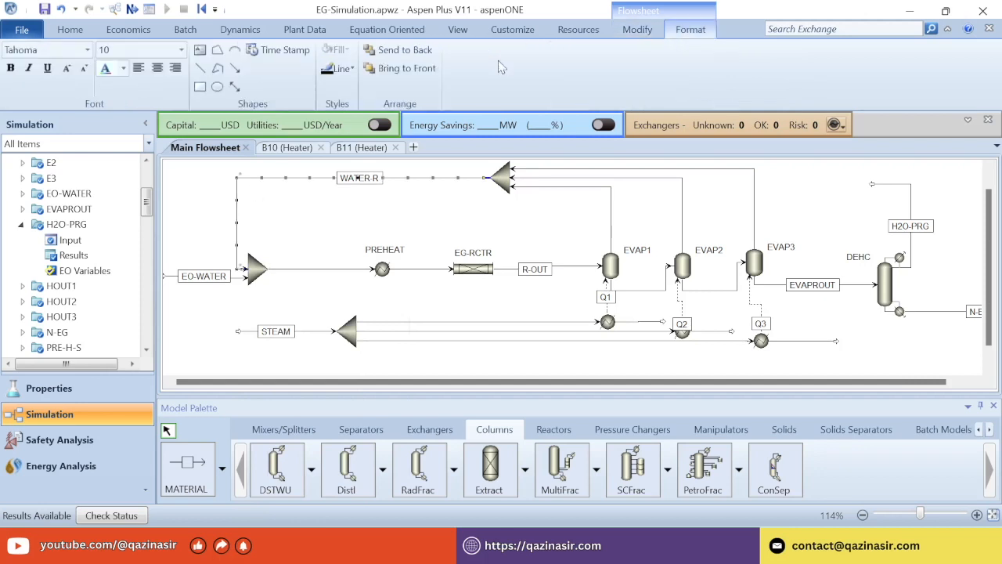
pyautogui.click(353, 70)
pyautogui.click(354, 104)
# Color the STEAM stream and the three branches from its splitter to the evaporator heaters red.
pyautogui.click(342, 68)
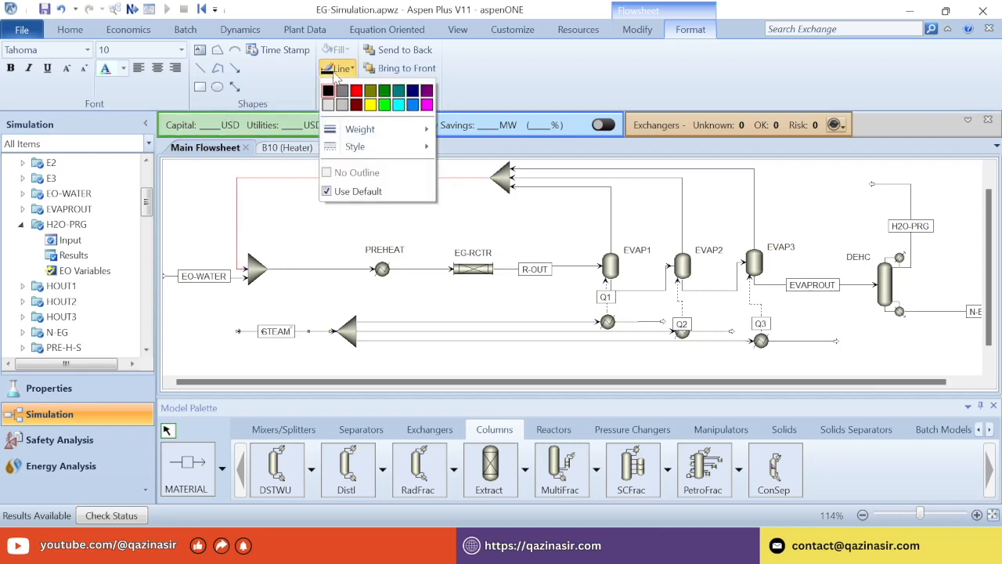
pyautogui.click(343, 104)
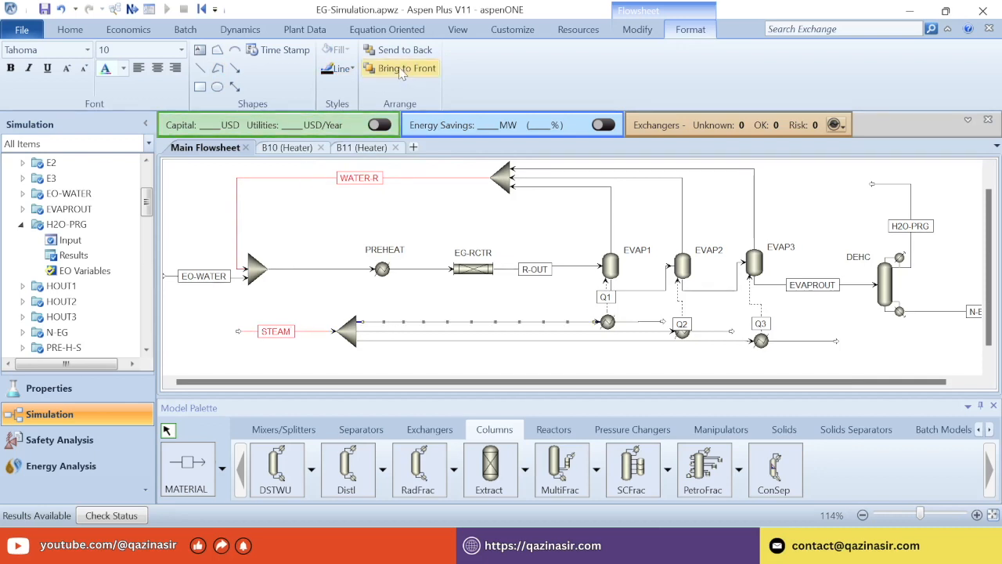
pyautogui.click(342, 68)
pyautogui.moveTo(345, 134)
pyautogui.click(357, 92)
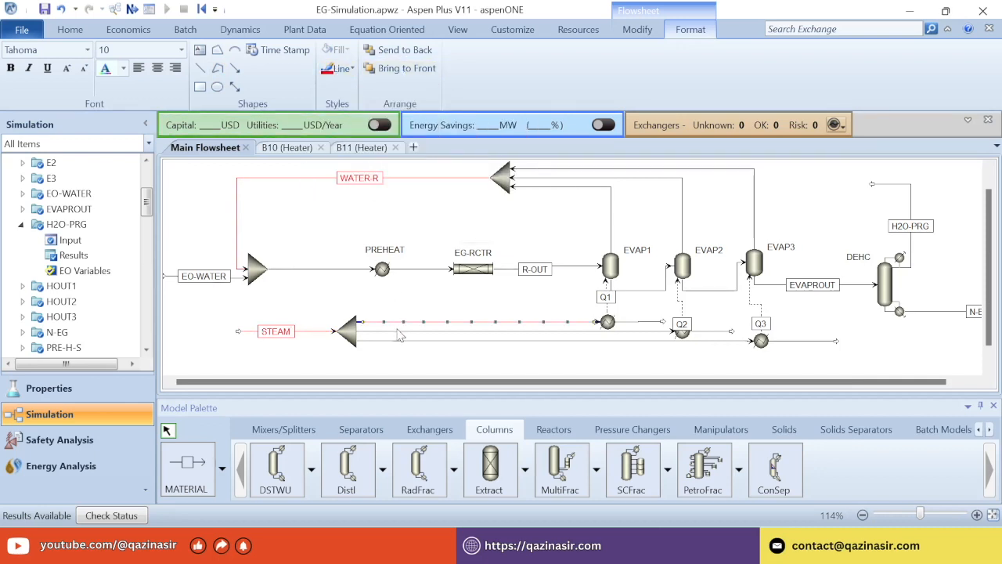
pyautogui.click(343, 69)
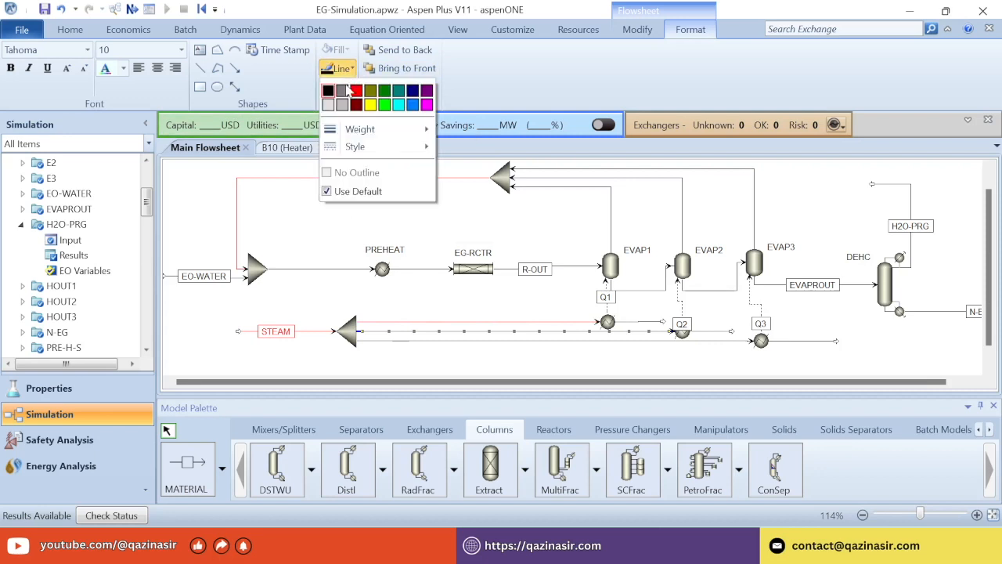
pyautogui.click(356, 92)
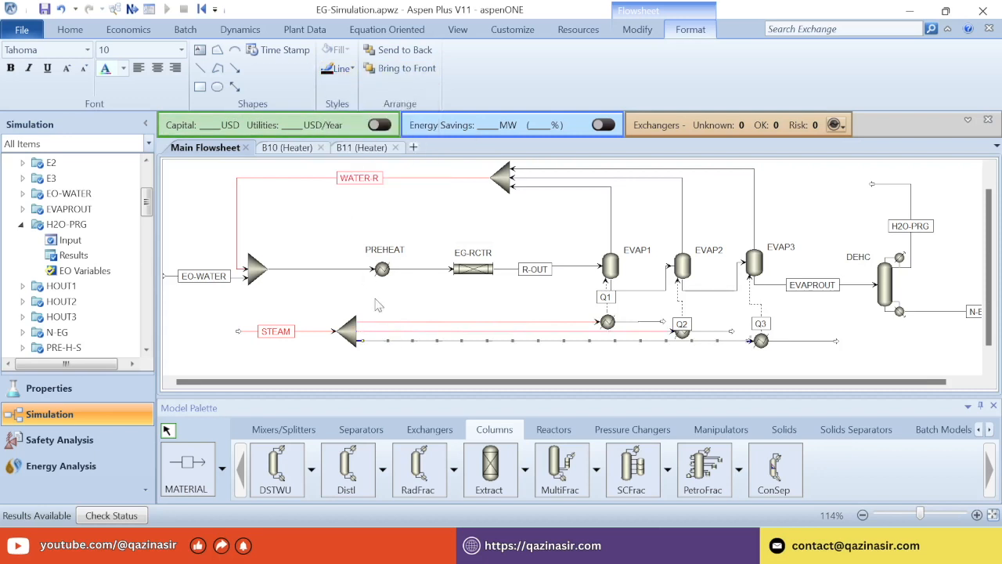
pyautogui.click(342, 69)
pyautogui.click(358, 94)
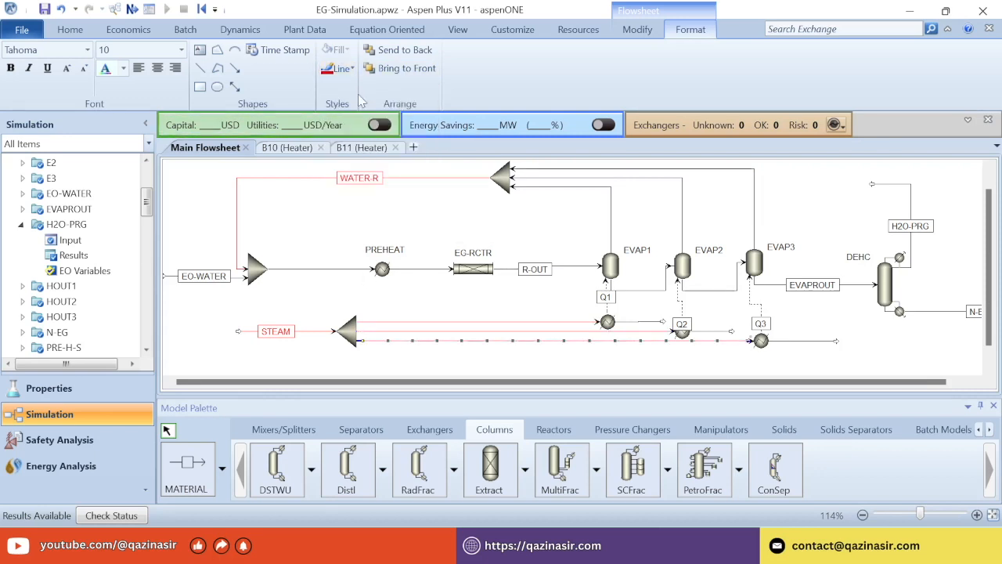
# Color the overhead vapor streams running from EVAP1, EVAP2 and EVAP3 to the water mixer red.
pyautogui.click(611, 245)
pyautogui.click(342, 69)
pyautogui.click(358, 93)
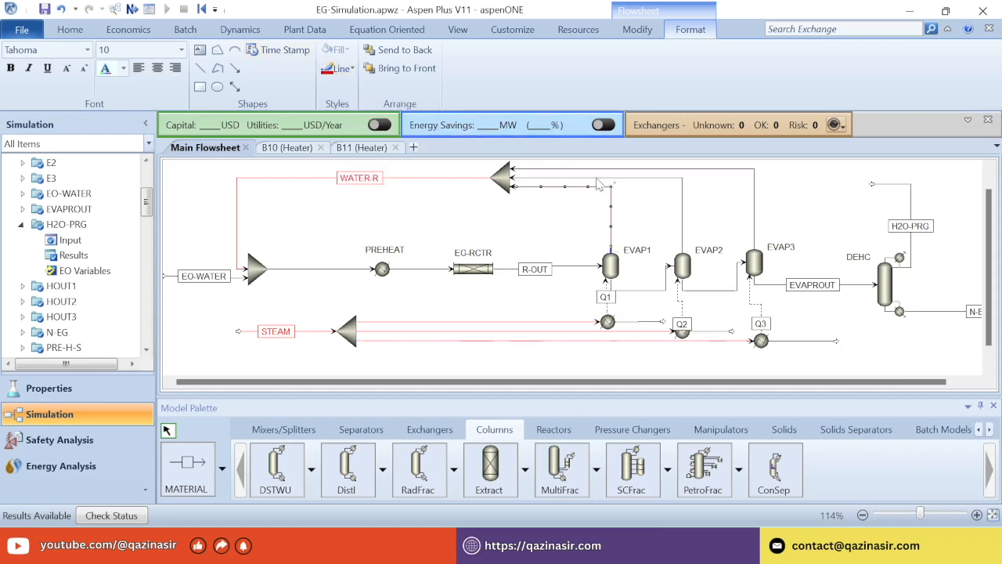
pyautogui.click(680, 212)
pyautogui.click(683, 216)
pyautogui.click(343, 69)
pyautogui.click(356, 94)
pyautogui.click(755, 219)
pyautogui.click(350, 69)
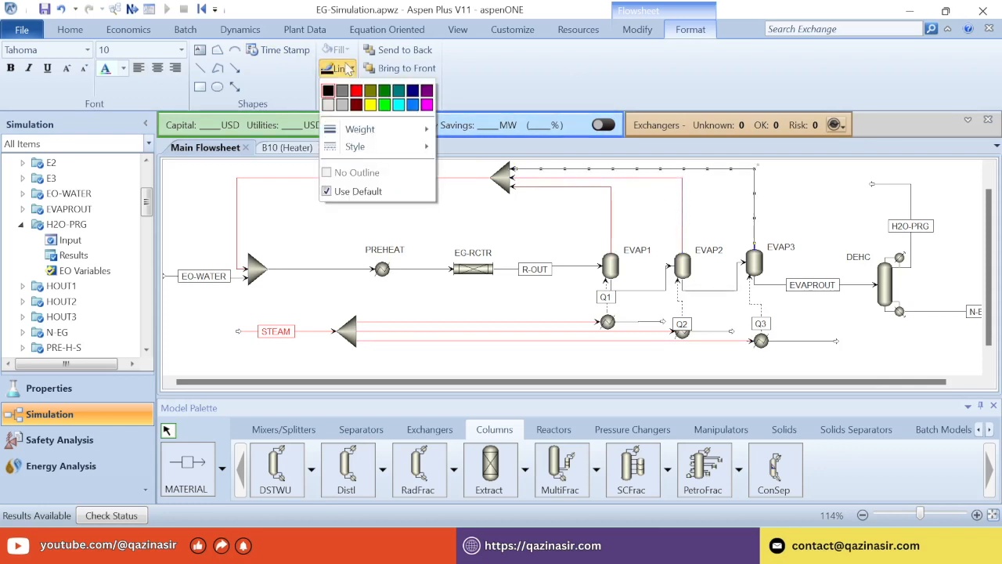
pyautogui.click(357, 94)
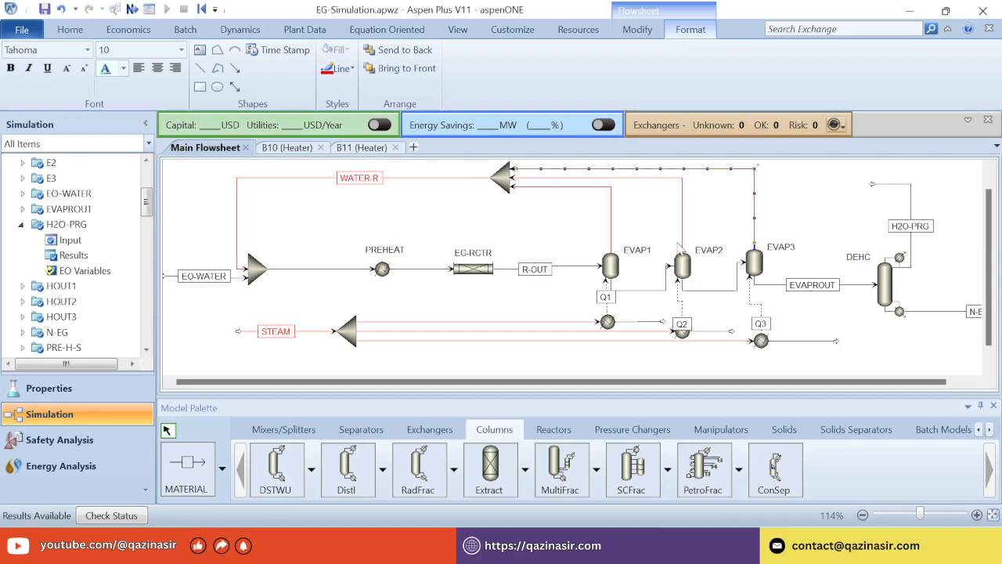
# Set the line color of the H2O-PRG stream above DEHC to red.
pyautogui.click(911, 206)
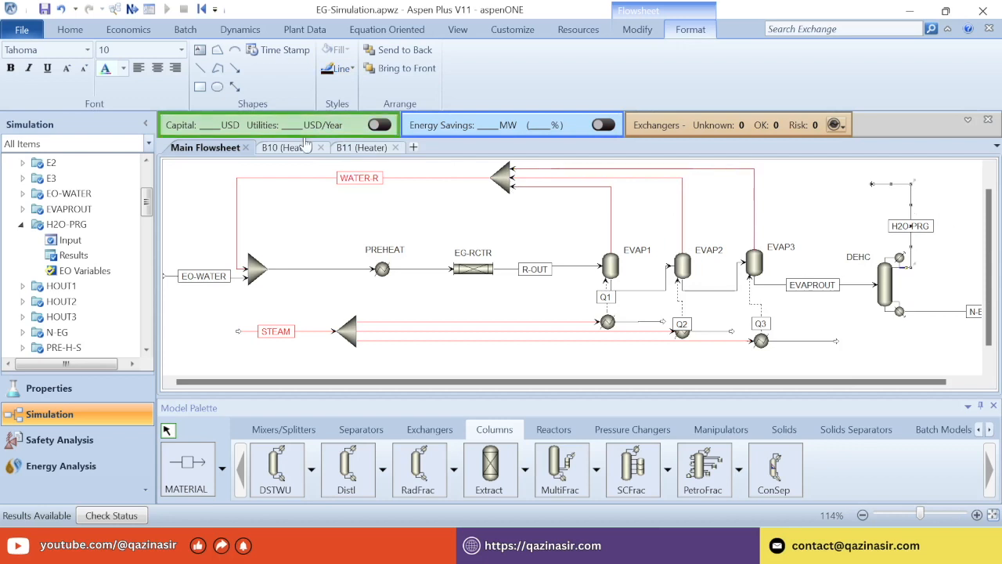
pyautogui.click(349, 69)
pyautogui.click(357, 94)
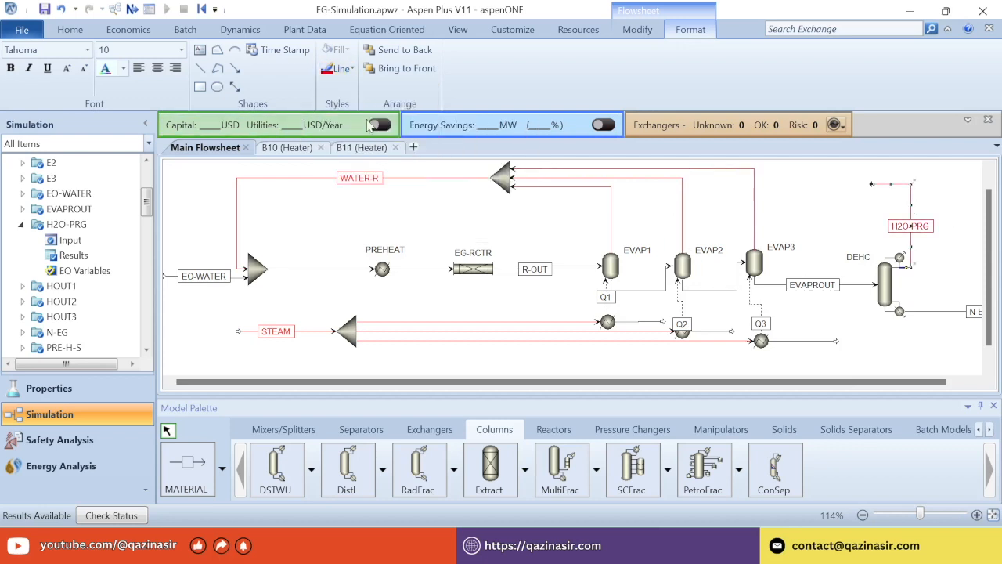
pyautogui.click(930, 272)
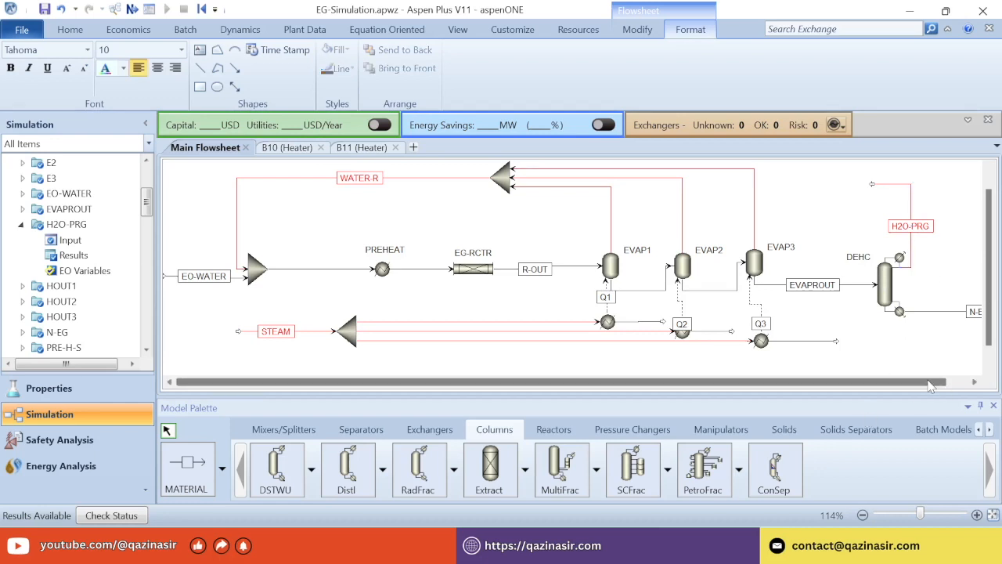
# Place a RadFrac column beyond the end of the N-EG stream and name it MEGC.
pyautogui.moveTo(921, 380); pyautogui.dragTo(988, 381)
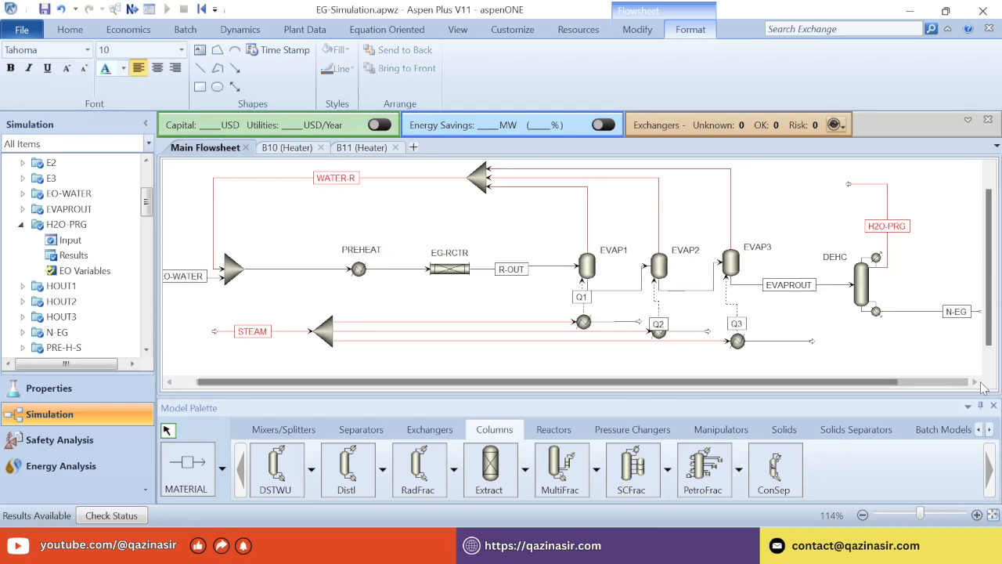
pyautogui.click(975, 382)
pyautogui.click(974, 381)
pyautogui.click(975, 381)
pyautogui.click(976, 383)
pyautogui.click(976, 383)
pyautogui.click(976, 383)
pyautogui.click(976, 383)
pyautogui.click(975, 383)
pyautogui.click(976, 383)
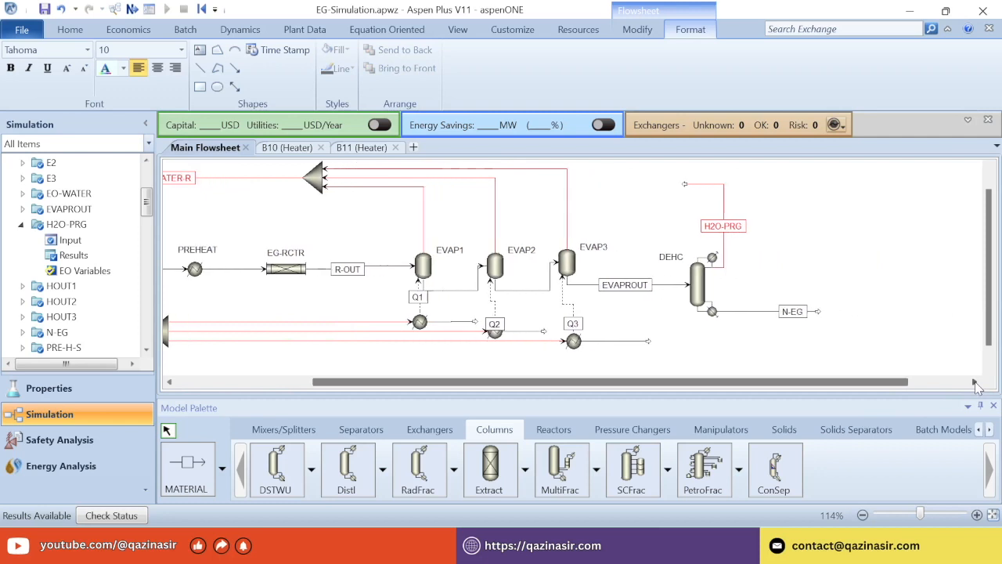
pyautogui.click(975, 383)
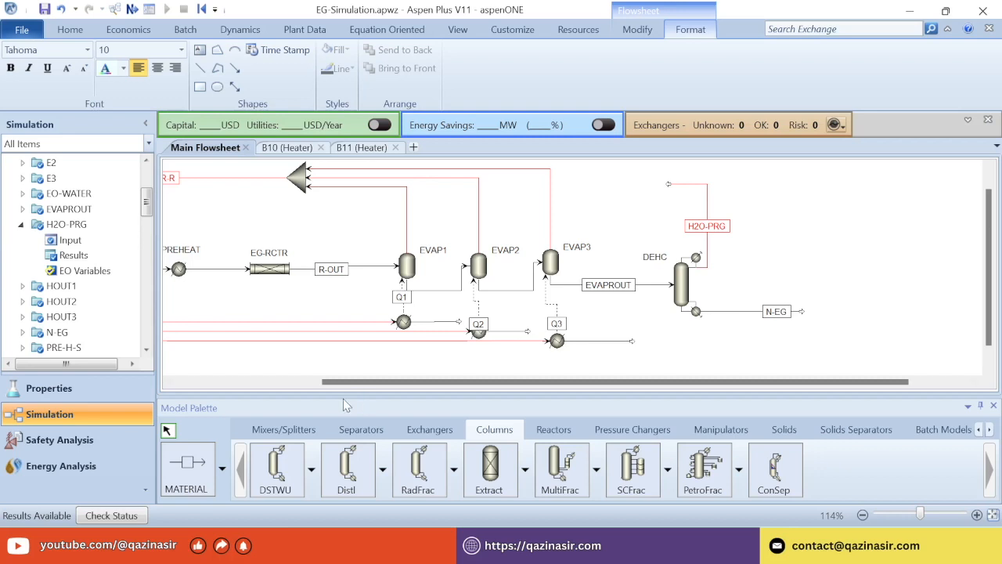
pyautogui.click(421, 475)
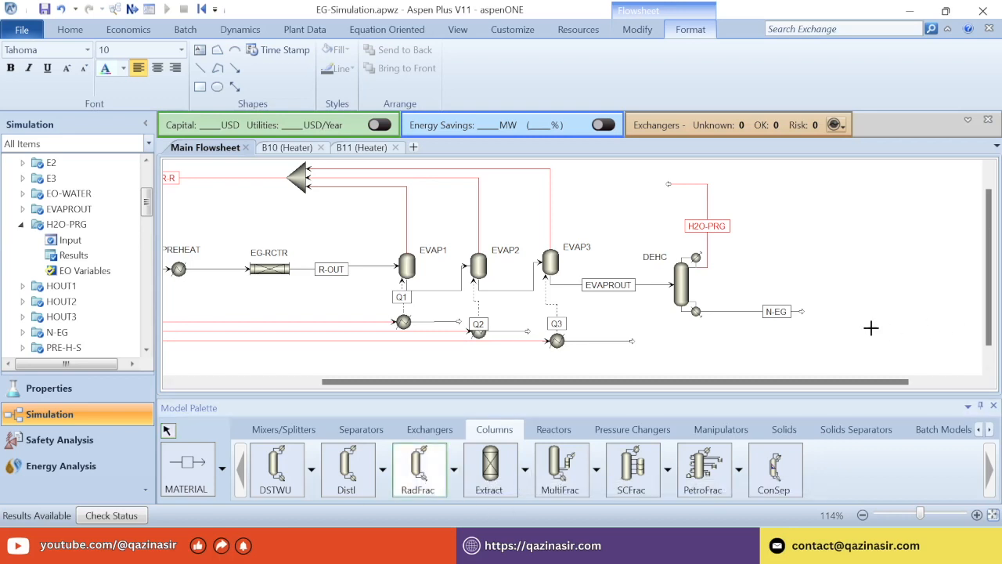
pyautogui.click(849, 309)
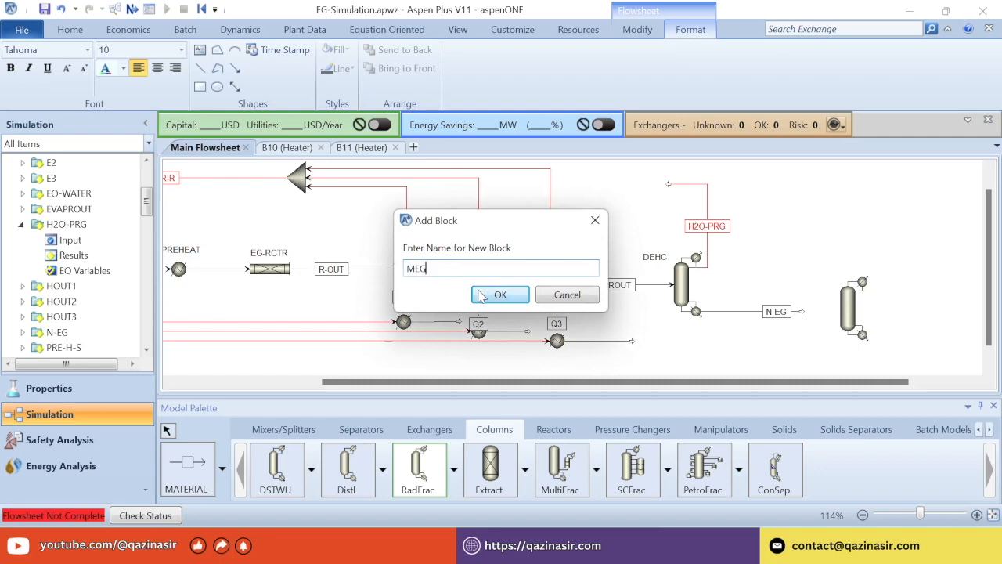
pyautogui.click(481, 296)
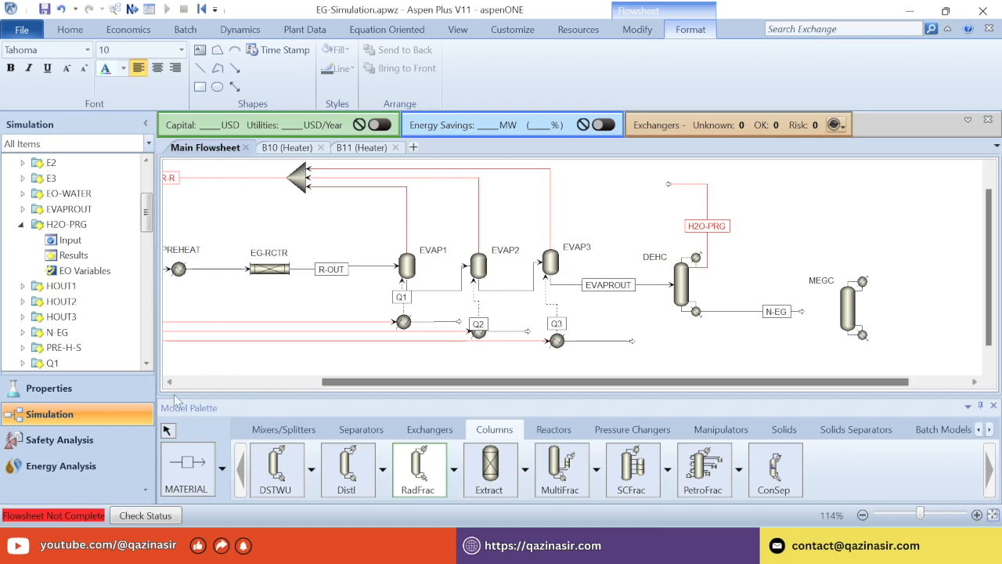
pyautogui.click(168, 430)
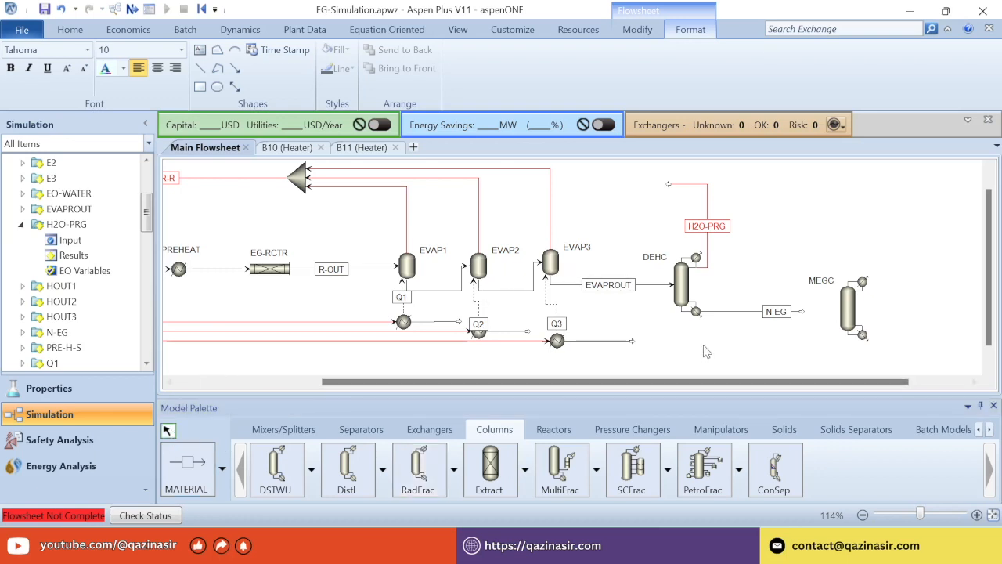
# Connect the N-EG stream to the MEGC column's feed and add a liquid distillate material stream named MEG to the column.
pyautogui.moveTo(806, 317); pyautogui.dragTo(839, 313)
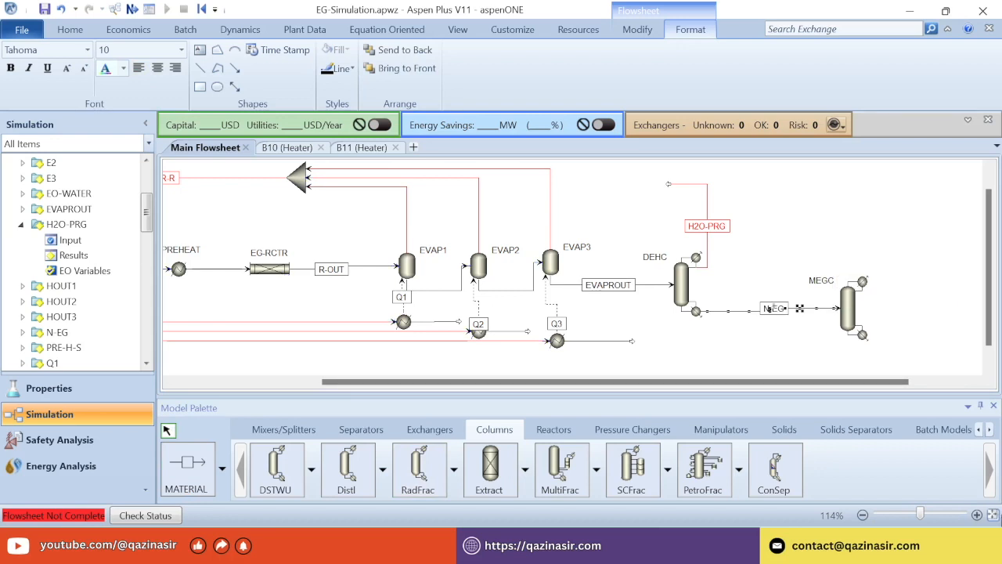
pyautogui.click(187, 468)
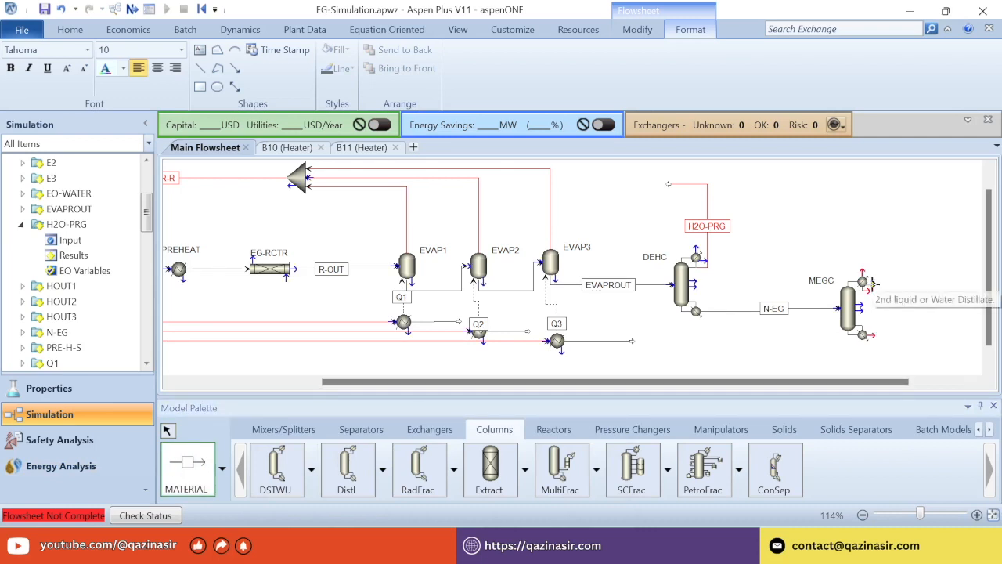
pyautogui.click(868, 290)
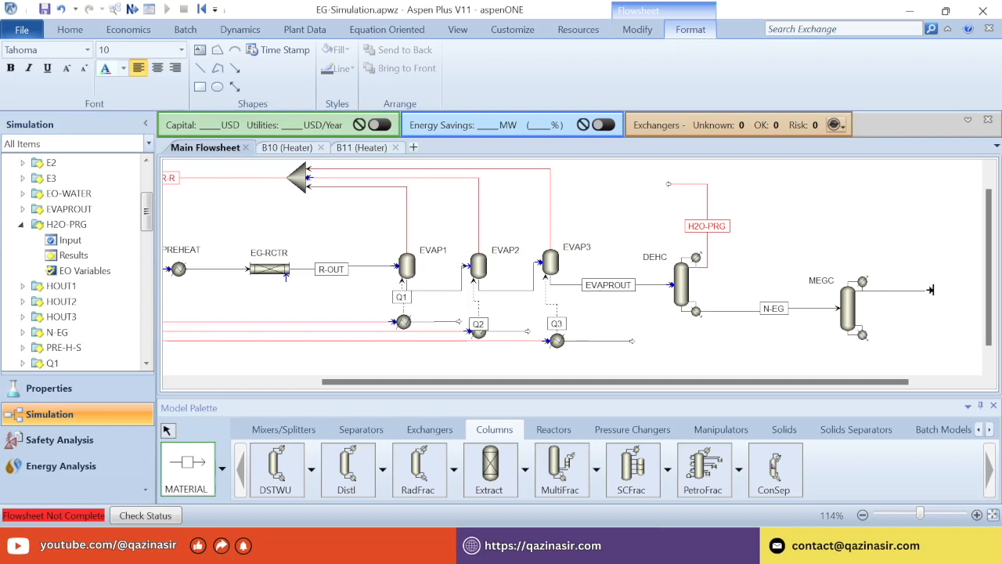
pyautogui.click(931, 289)
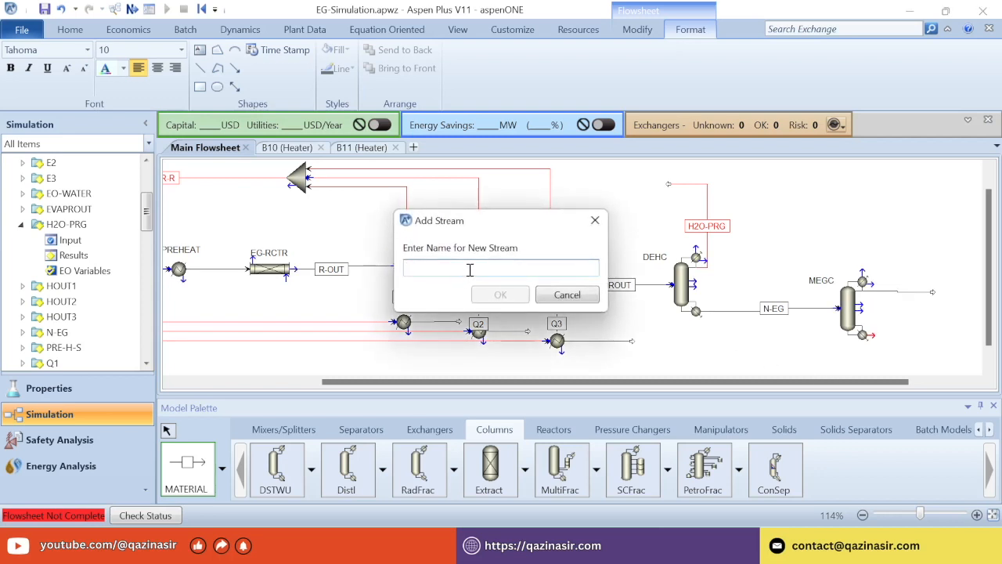
pyautogui.write('MEG')
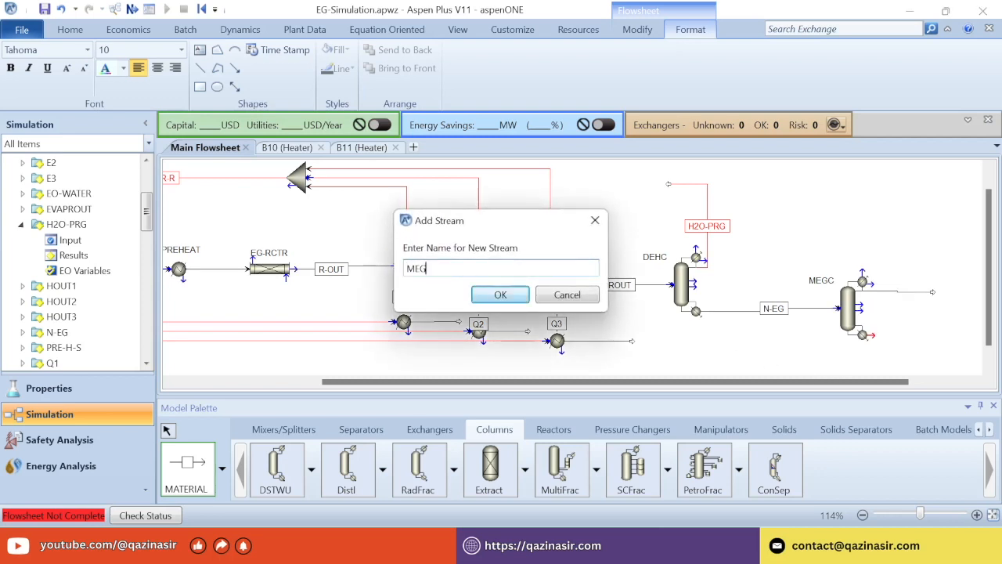
pyautogui.click(501, 298)
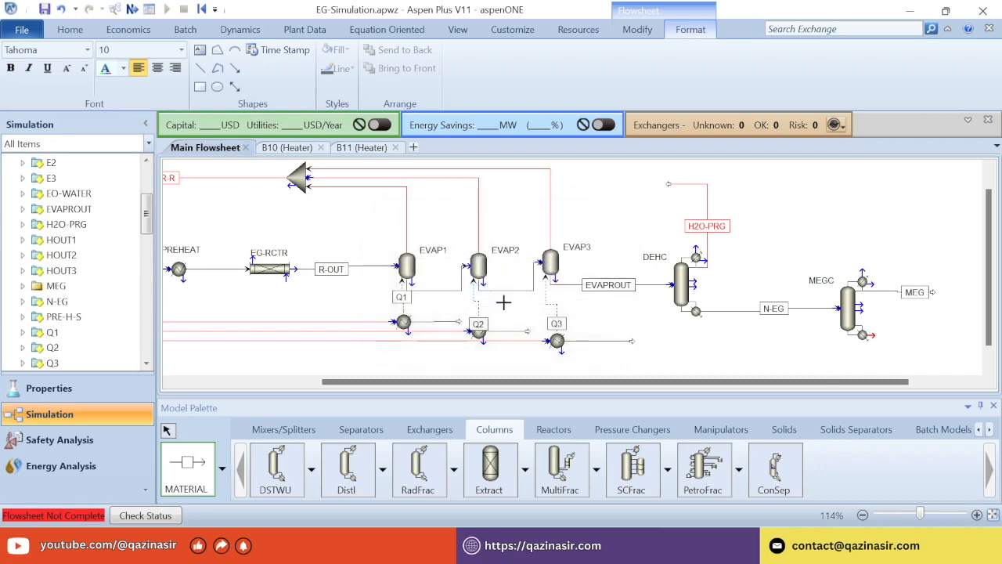
# Add a material stream from the bottoms outlet of the MEGC column and name it N-EG+.
pyautogui.click(875, 335)
pyautogui.click(946, 337)
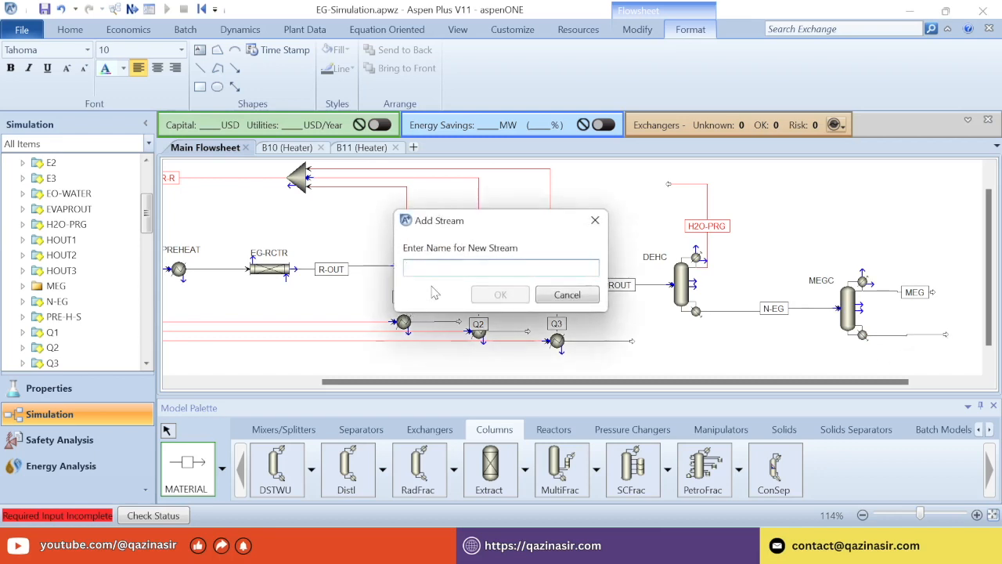
pyautogui.write('N-EG+')
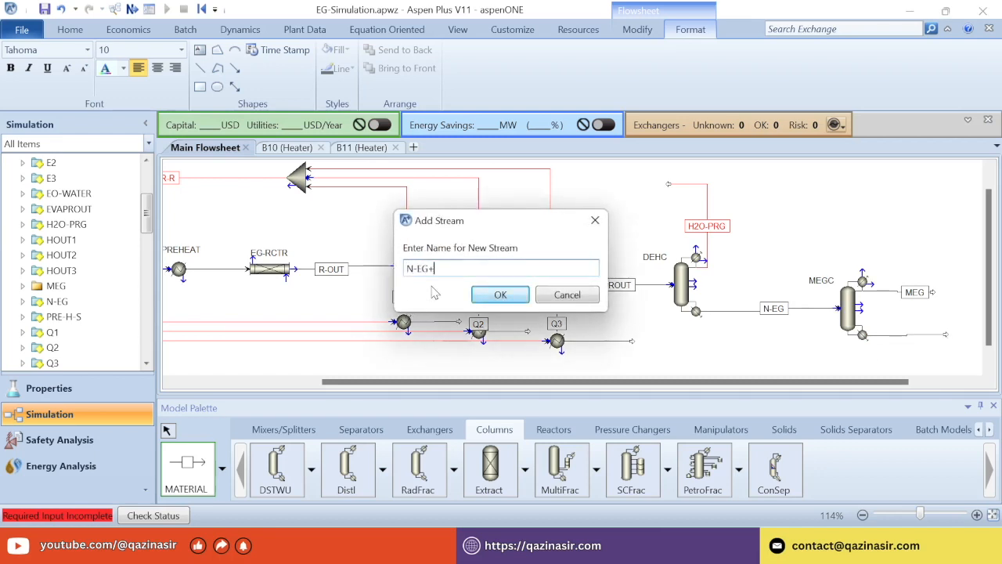
# Name the new MEGC bottoms stream N-EG+ and leave stream insertion.
pyautogui.click(497, 295)
pyautogui.click(167, 431)
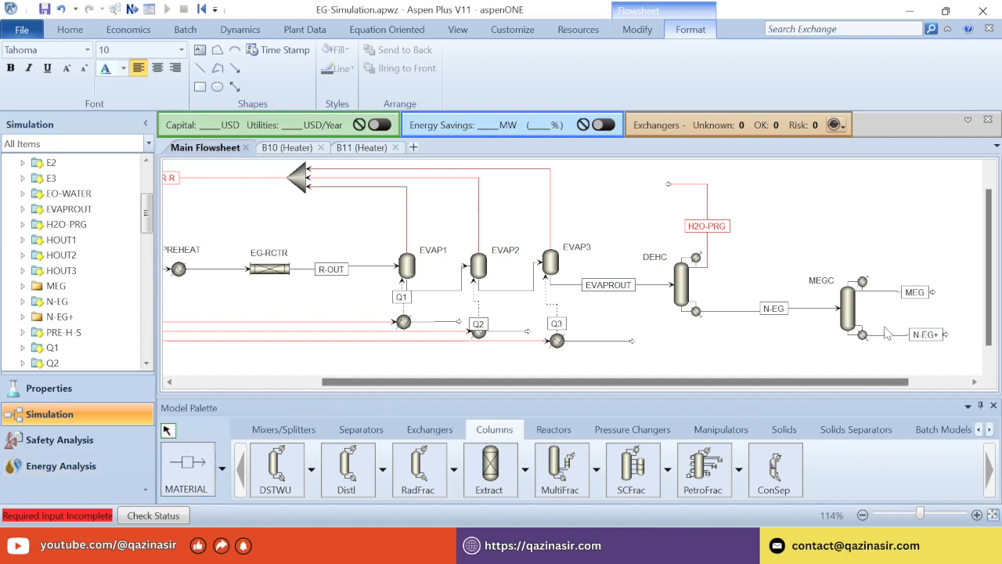
# Configure the MEGC column with 26 stages and a Total condenser.
pyautogui.click(854, 321)
pyautogui.doubleClick(854, 321)
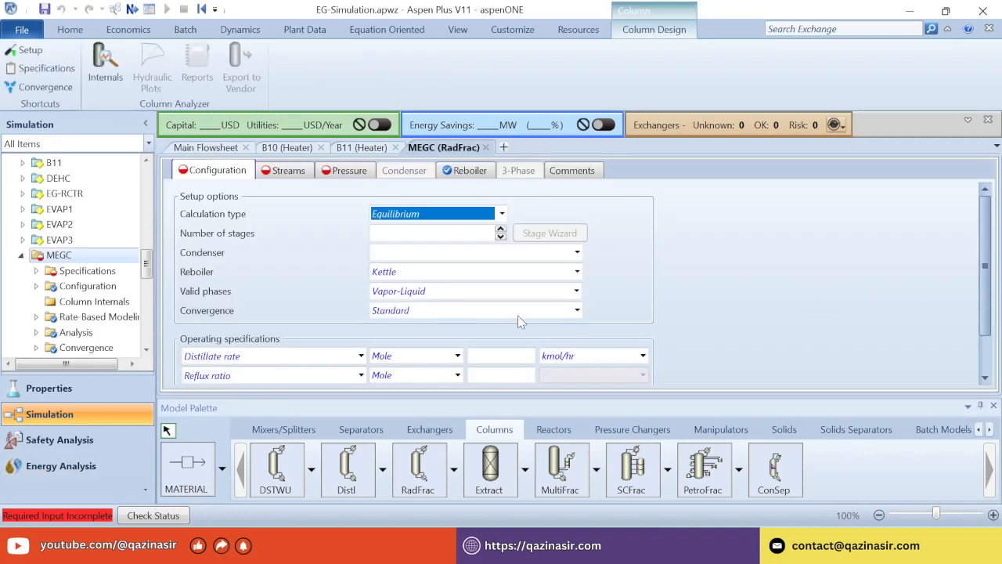
pyautogui.click(418, 229)
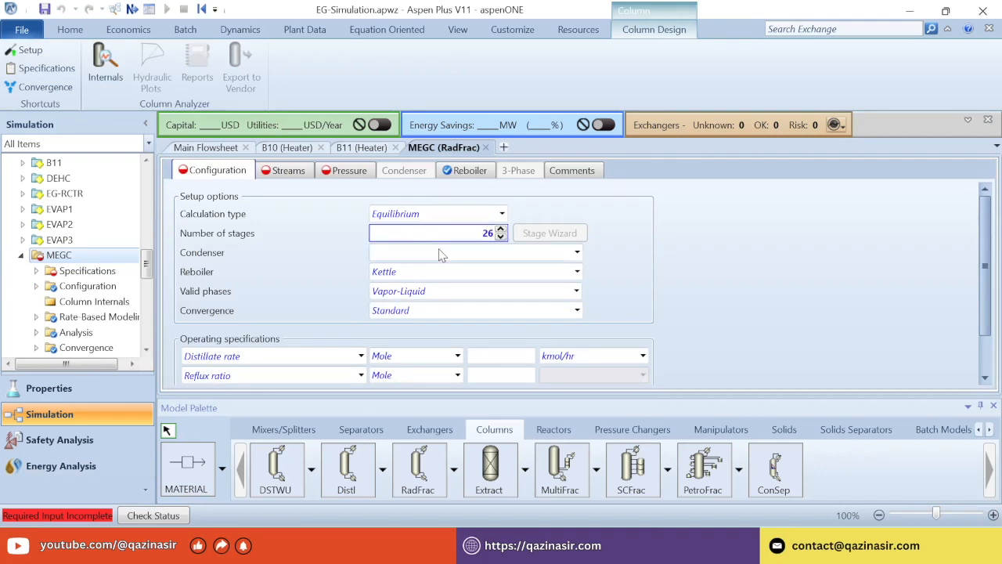
pyautogui.click(441, 253)
pyautogui.click(440, 253)
pyautogui.click(414, 270)
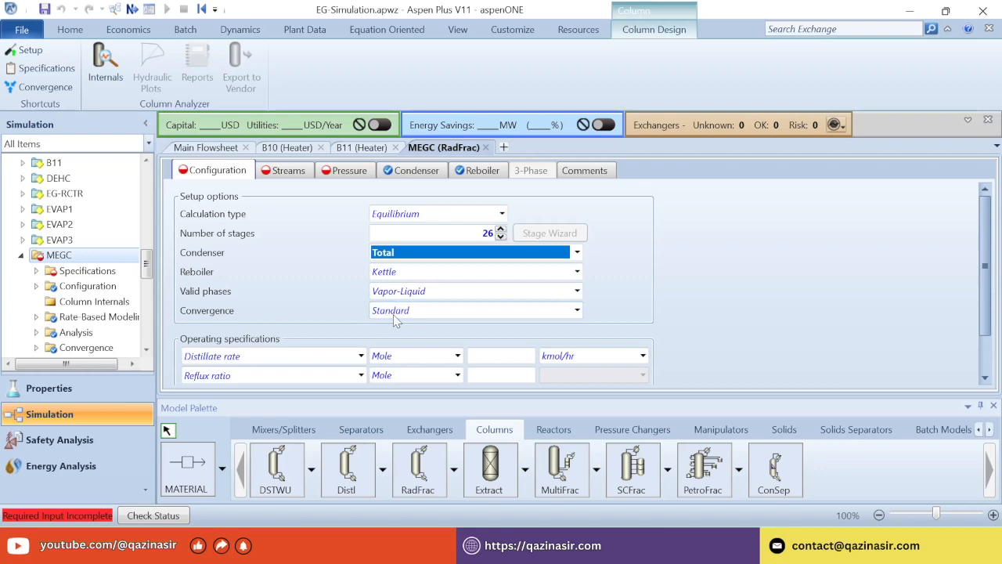
# Set the MEGC operating specifications to a mole reflux ratio of 0.3 and a reboiler duty of 23 MW.
pyautogui.click(308, 377)
pyautogui.click(308, 377)
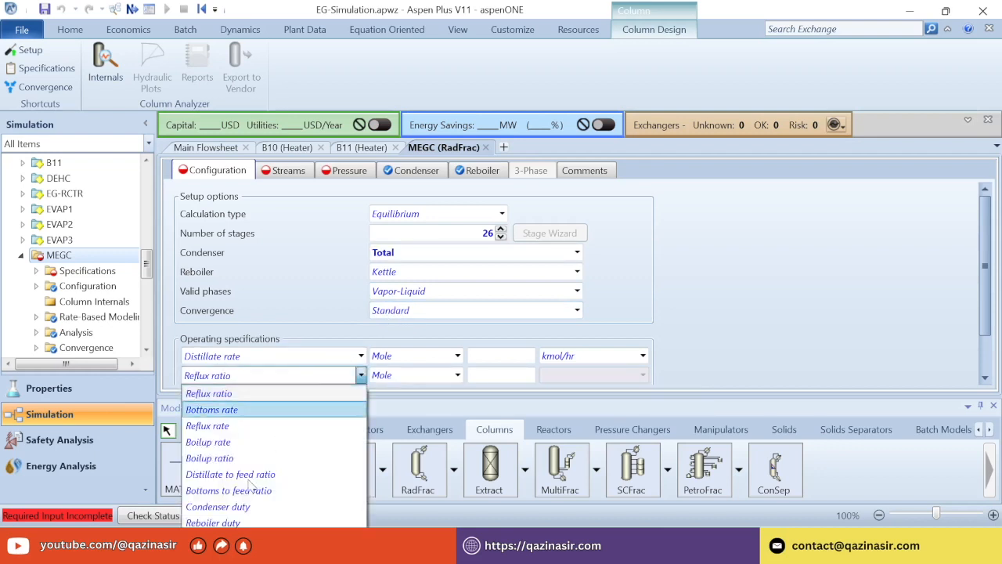
pyautogui.click(235, 506)
pyautogui.click(259, 361)
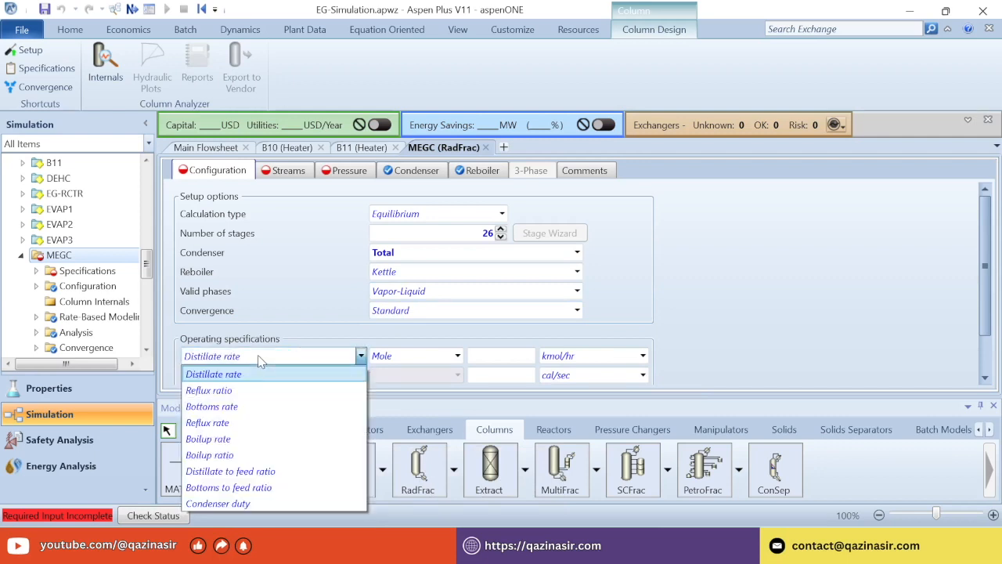
pyautogui.click(258, 385)
pyautogui.click(483, 358)
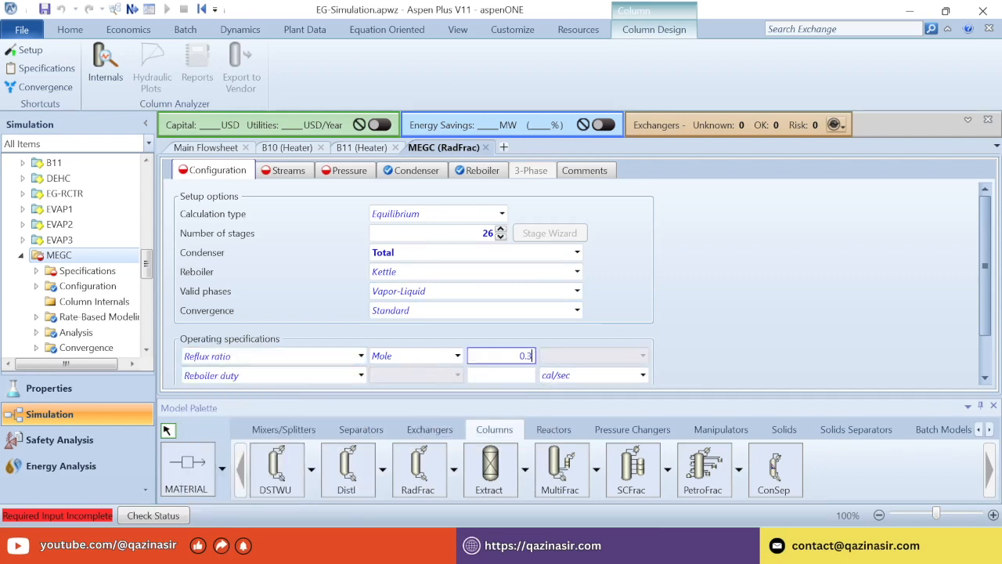
pyautogui.click(583, 375)
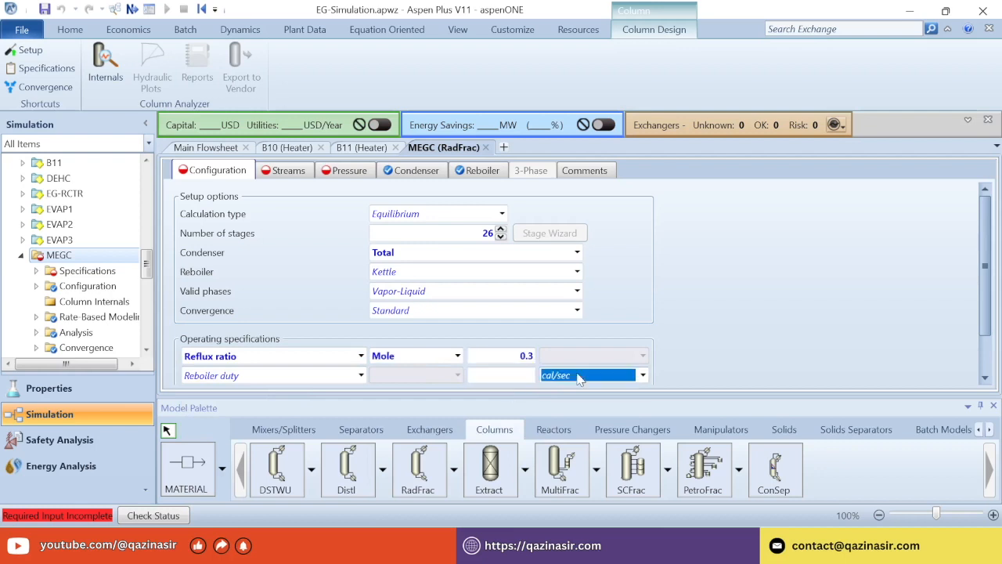
pyautogui.scroll(-2, 606, 354)
pyautogui.click(595, 328)
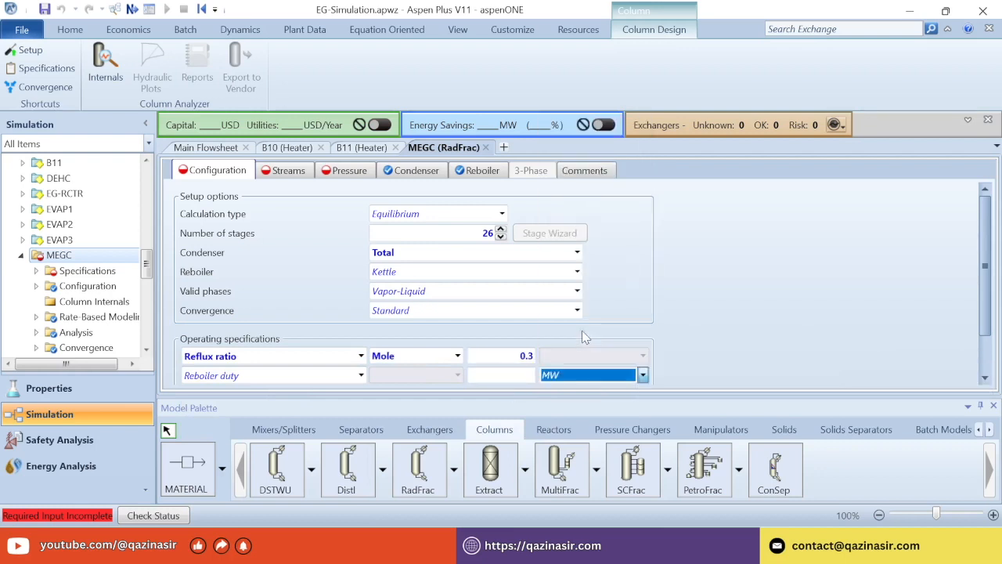
pyautogui.click(516, 376)
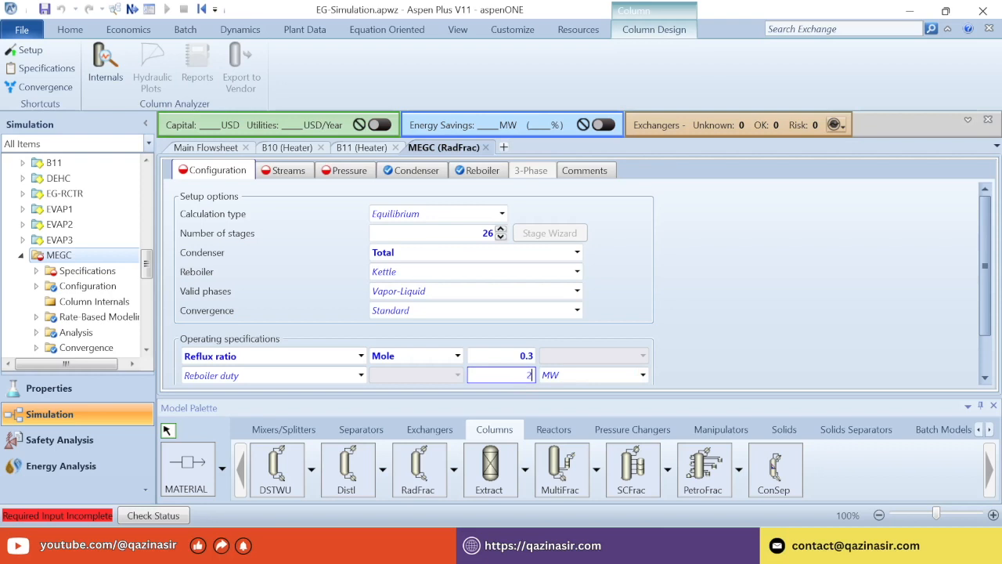
pyautogui.press('Return')
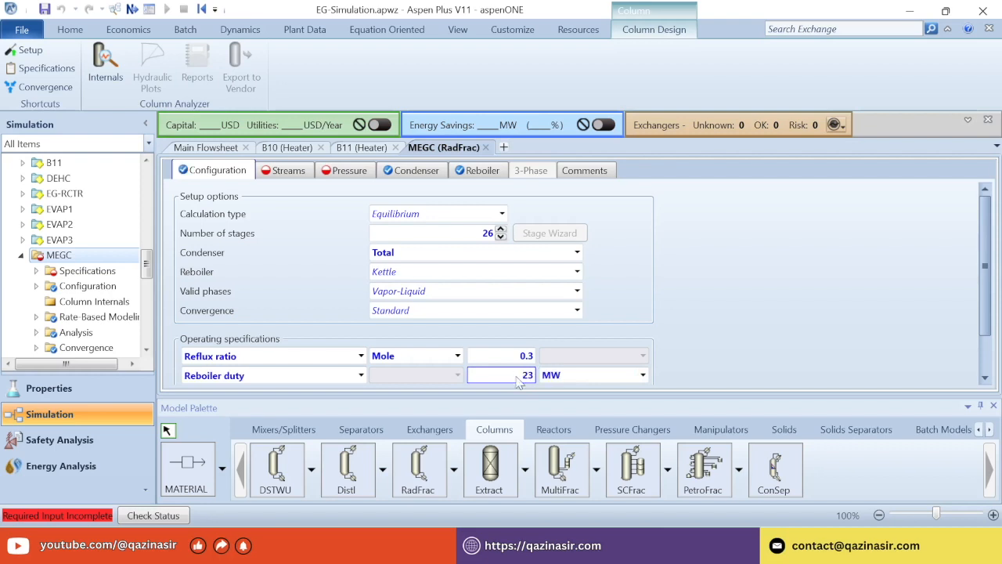
# Set the N-EG feed of the MEGC column to enter at stage 16.
pyautogui.click(288, 171)
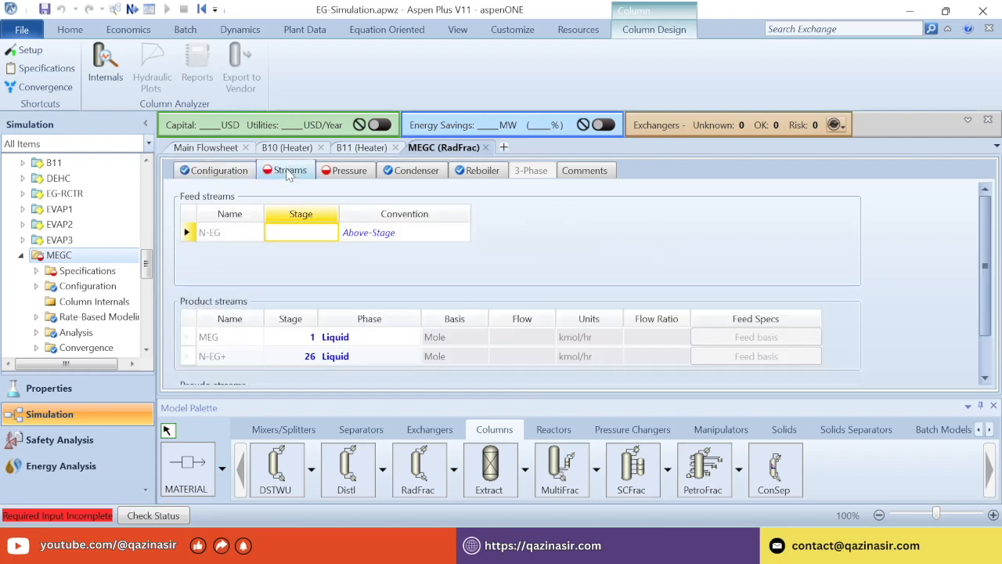
pyautogui.click(283, 234)
pyautogui.write('16')
pyautogui.press('Return')
# Specify the MEGC pressure by pressure profile, with 0.125 bar at stage 1.
pyautogui.click(332, 174)
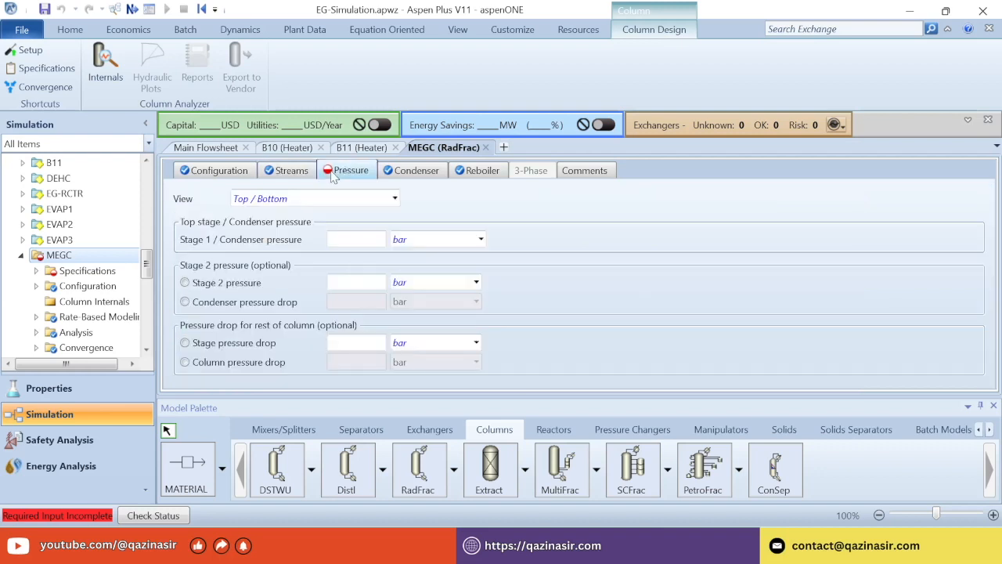
pyautogui.click(310, 199)
pyautogui.click(270, 230)
pyautogui.click(219, 279)
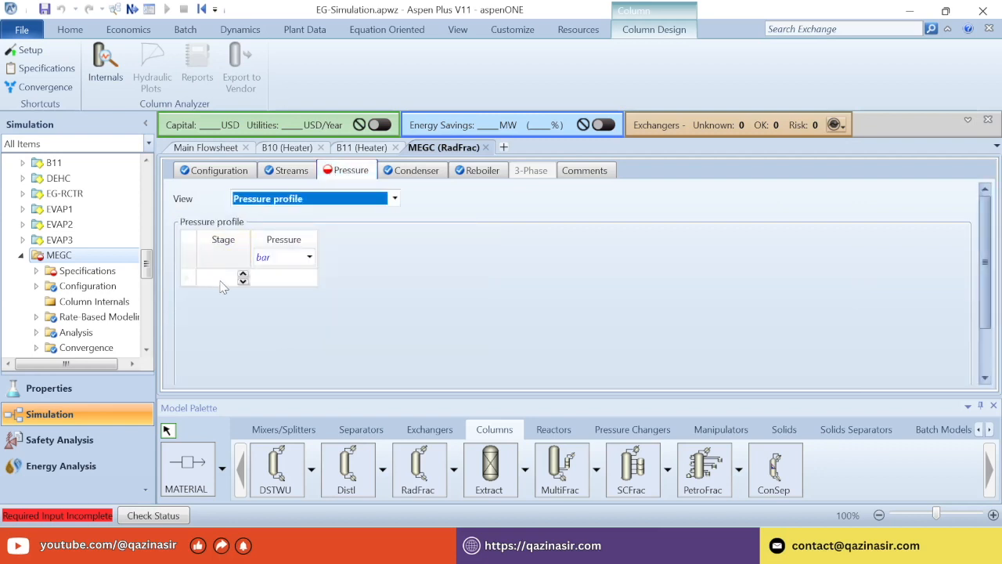
pyautogui.write('1')
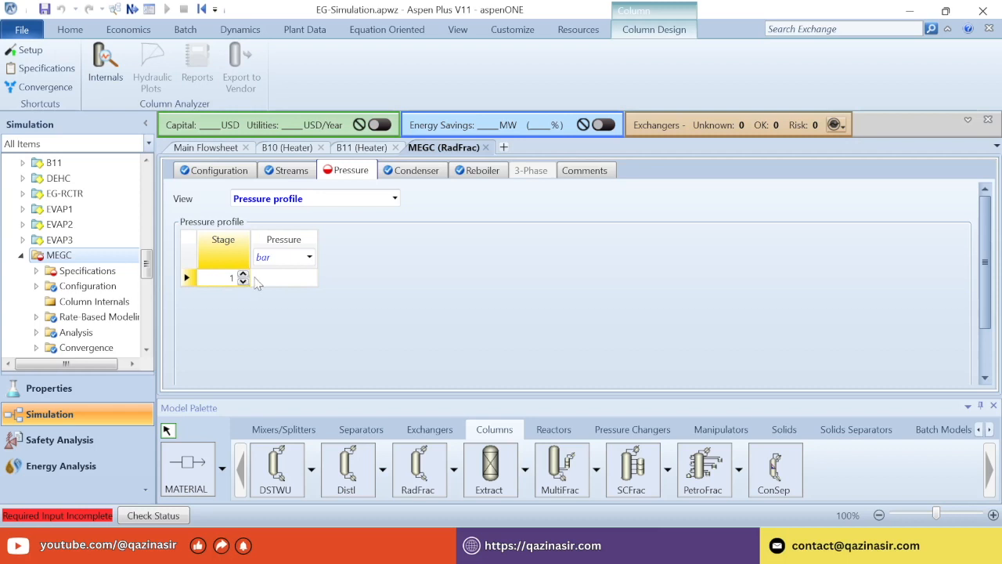
pyautogui.click(274, 283)
pyautogui.write('0')
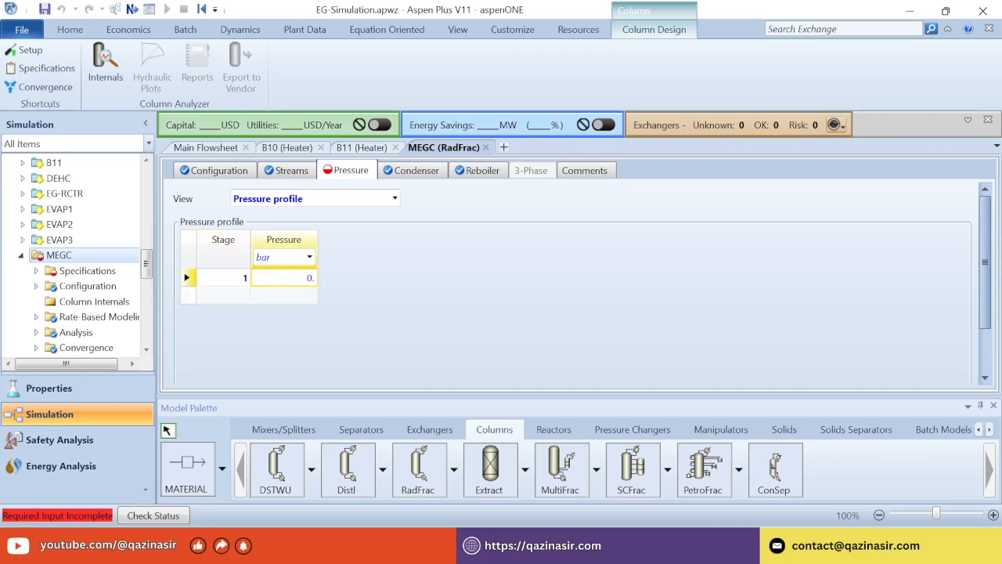
pyautogui.write('.125')
pyautogui.press('Return')
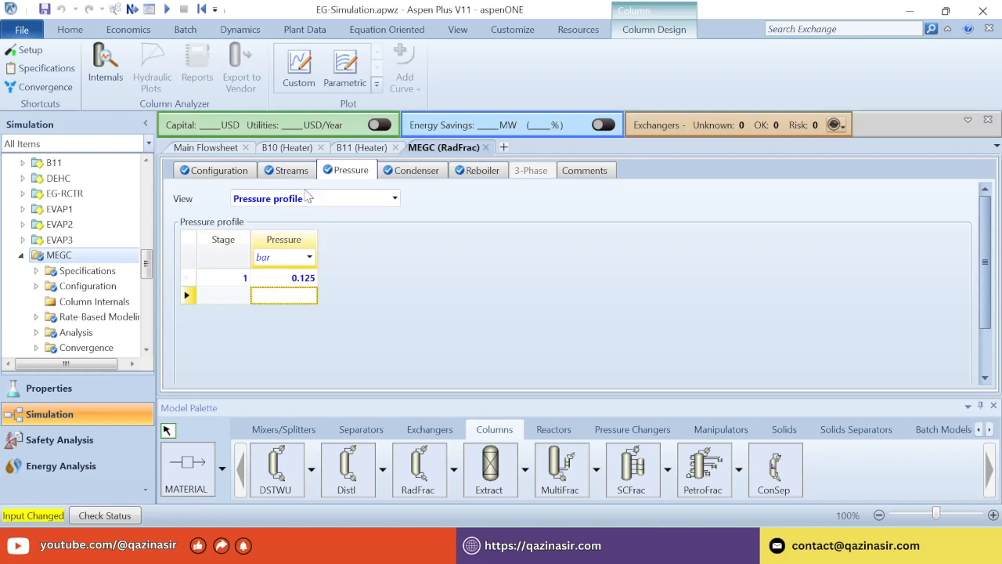
# Run the simulation and close the MEGC column form.
pyautogui.click(167, 8)
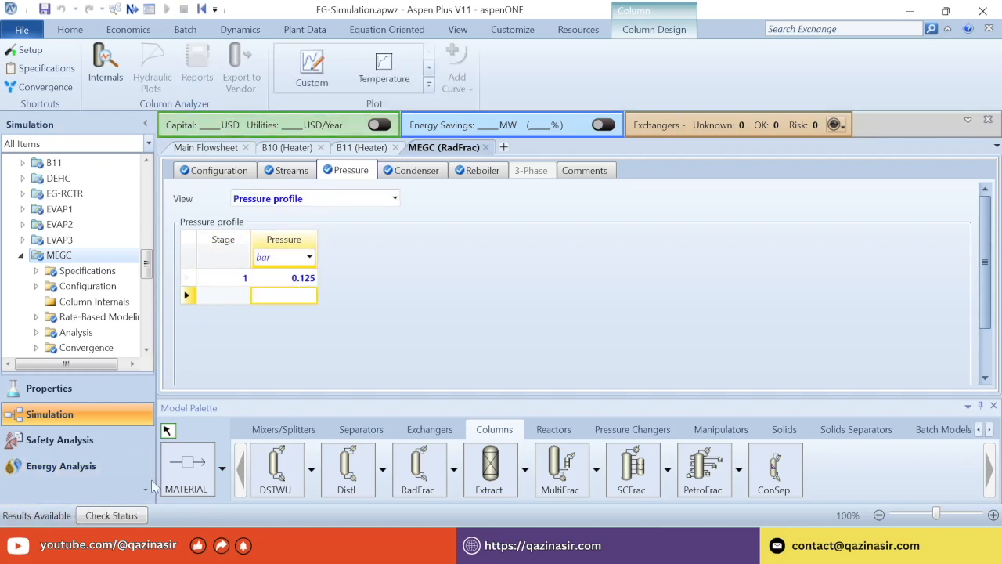
pyautogui.click(485, 148)
# Examine the component mole fractions in the MEG stream results, especially the MEG value, and close the results.
pyautogui.click(895, 295)
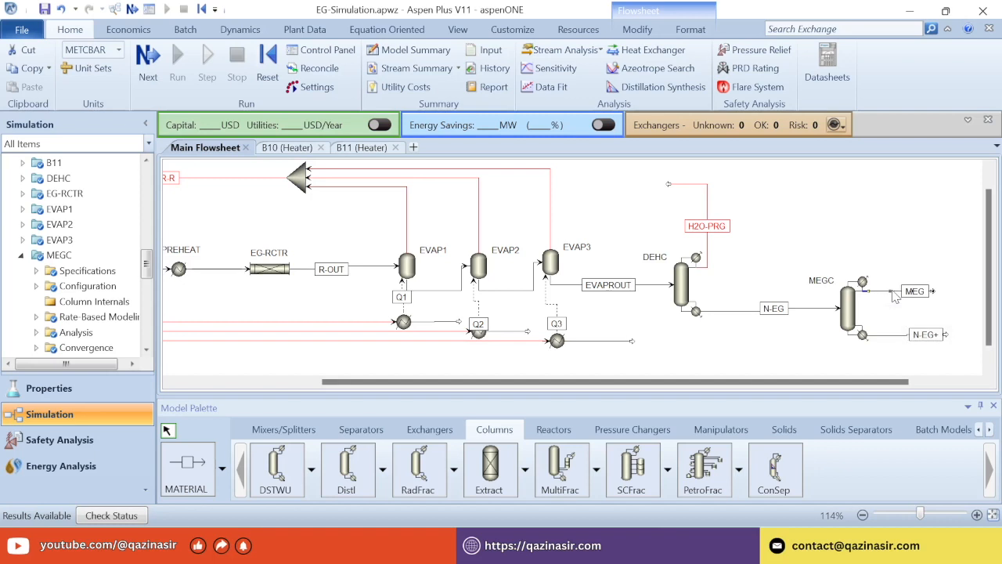
pyautogui.rightClick(895, 295)
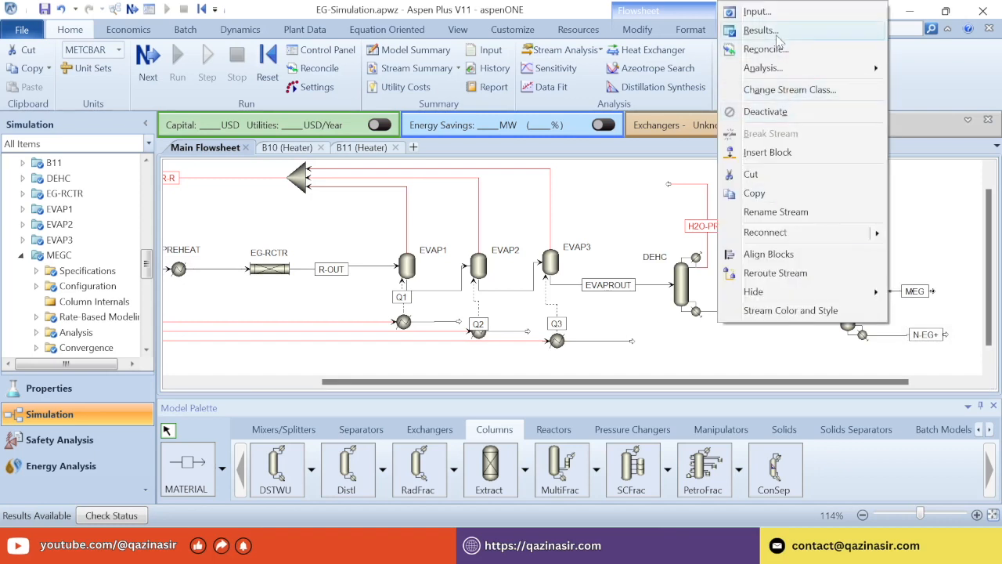
pyautogui.click(598, 185)
pyautogui.scroll(-3, 649, 242)
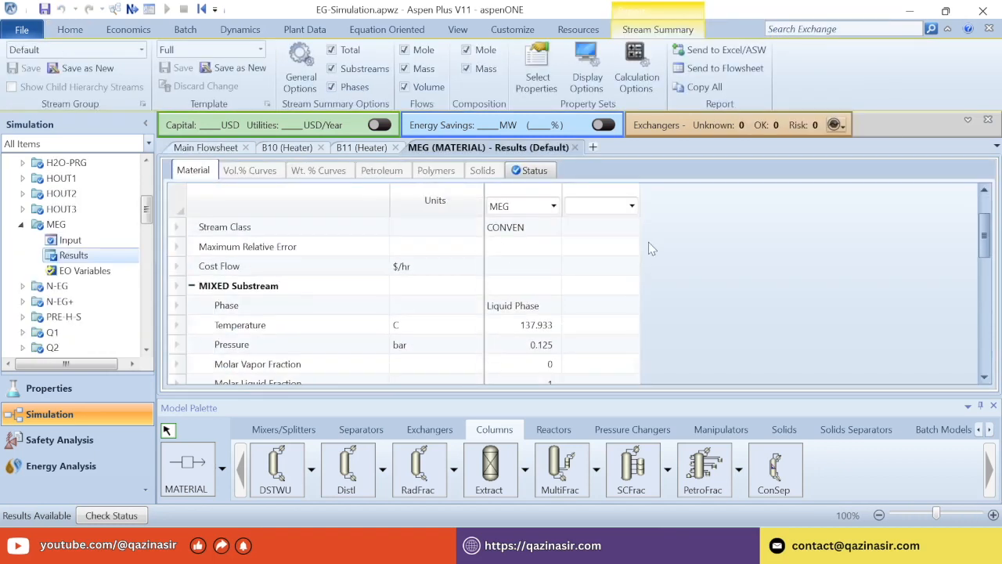
pyautogui.scroll(-5, 646, 245)
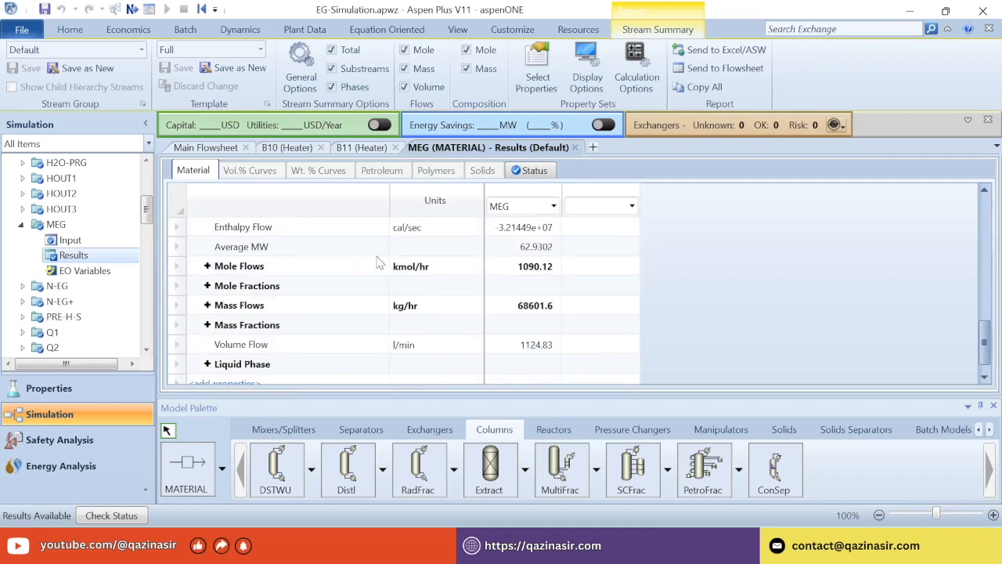
pyautogui.click(208, 286)
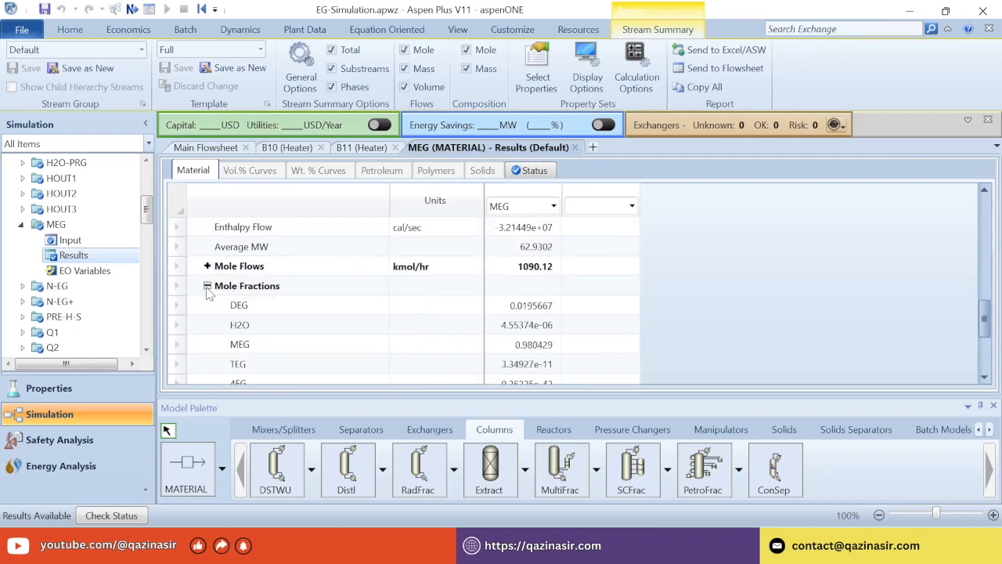
pyautogui.click(529, 347)
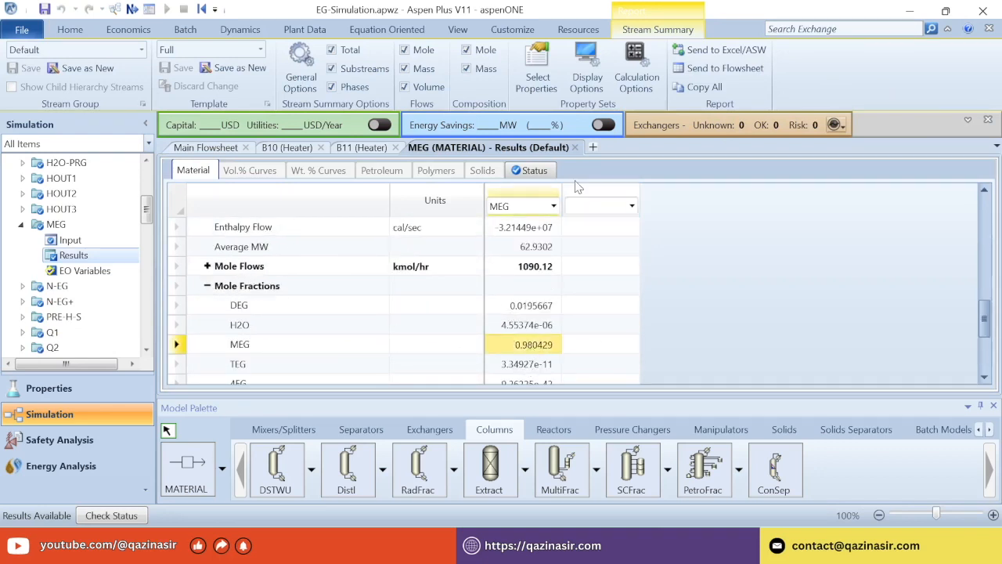
pyautogui.click(574, 147)
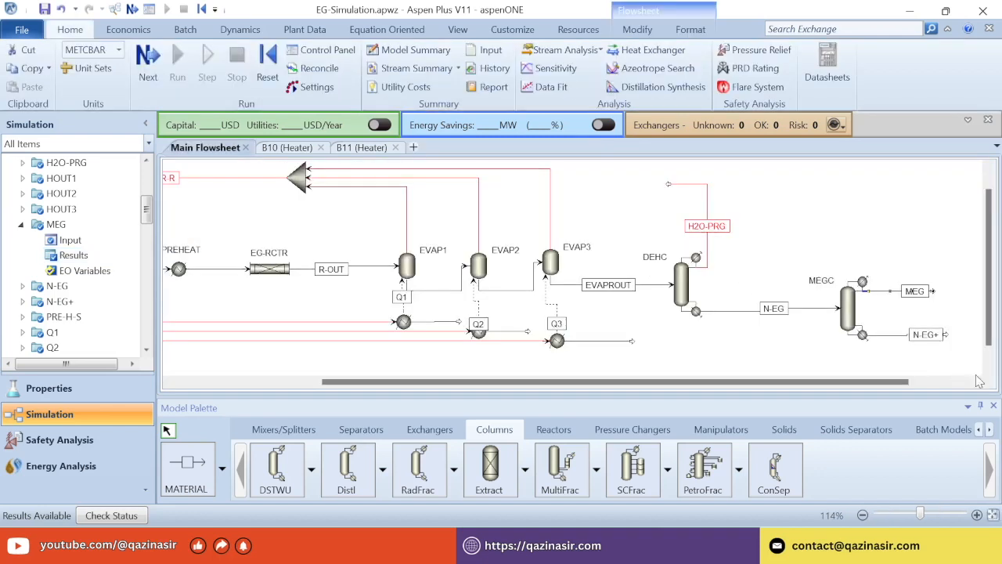
# Place a RadFrac column named DEGC downstream of the MEGC column.
pyautogui.moveTo(975, 382); pyautogui.dragTo(975, 382)
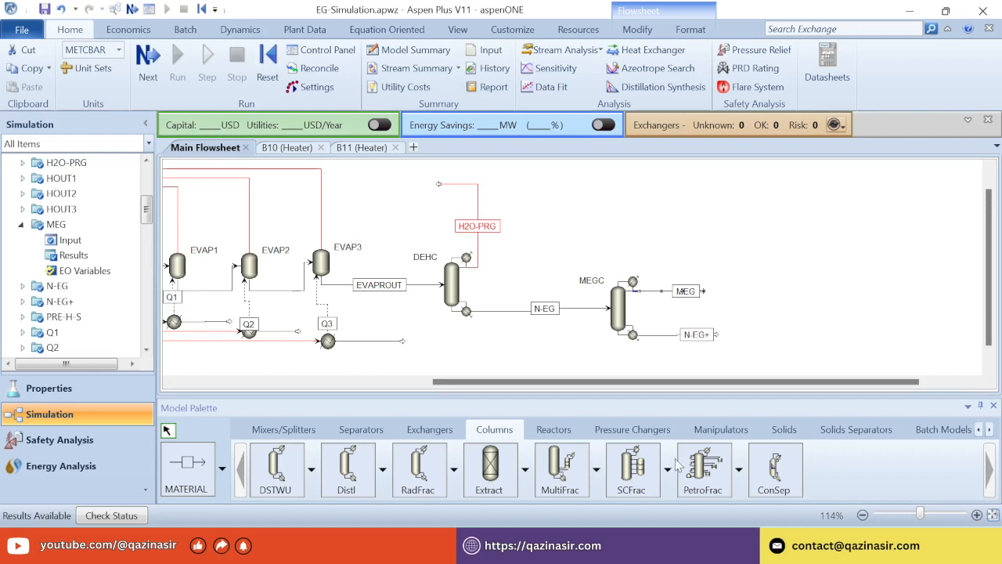
pyautogui.click(440, 463)
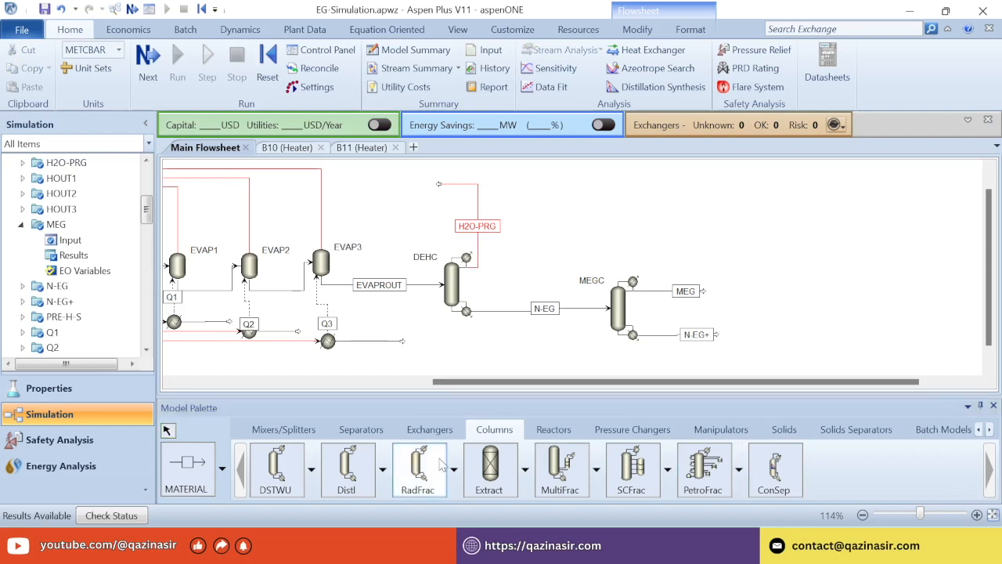
pyautogui.click(760, 335)
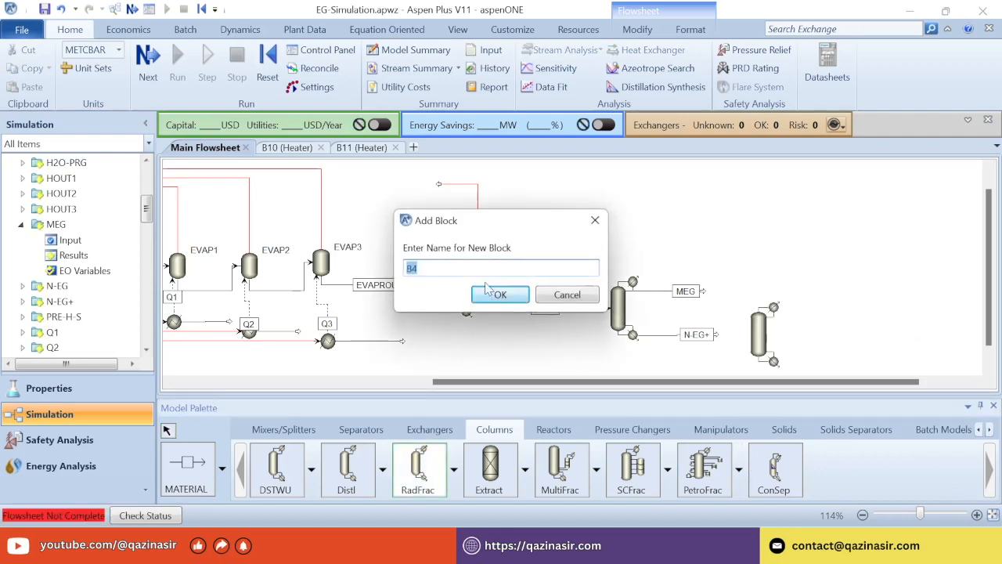
pyautogui.write('D')
pyautogui.click(500, 295)
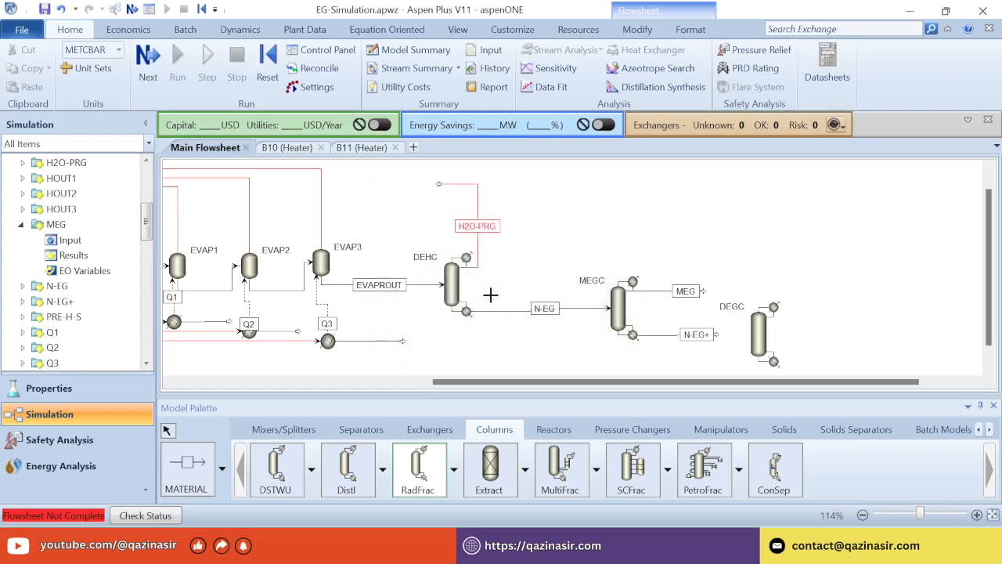
pyautogui.click(171, 430)
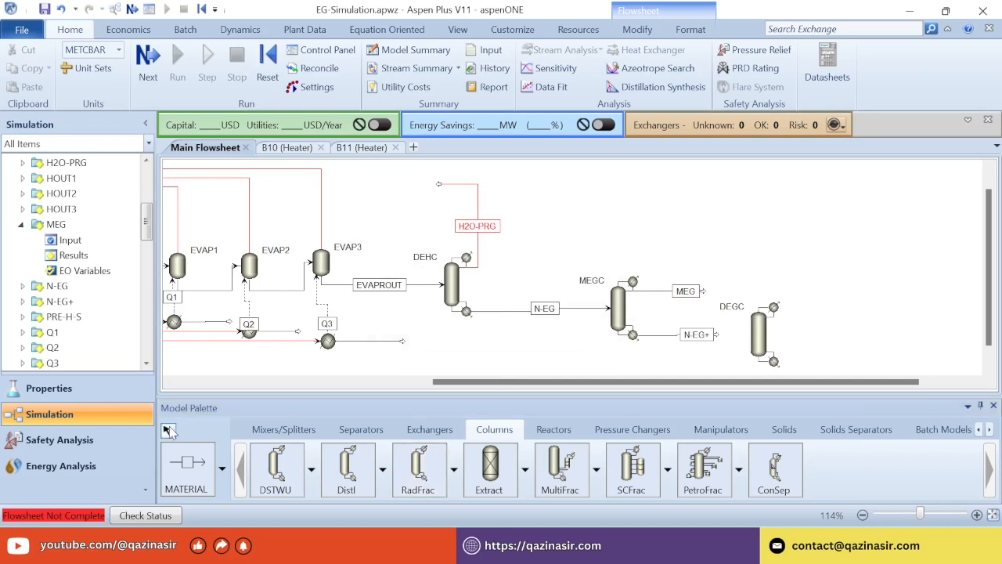
# Connect the N-EG+ stream to the feed inlet of the DEGC column.
pyautogui.doubleClick(718, 335)
pyautogui.click(748, 335)
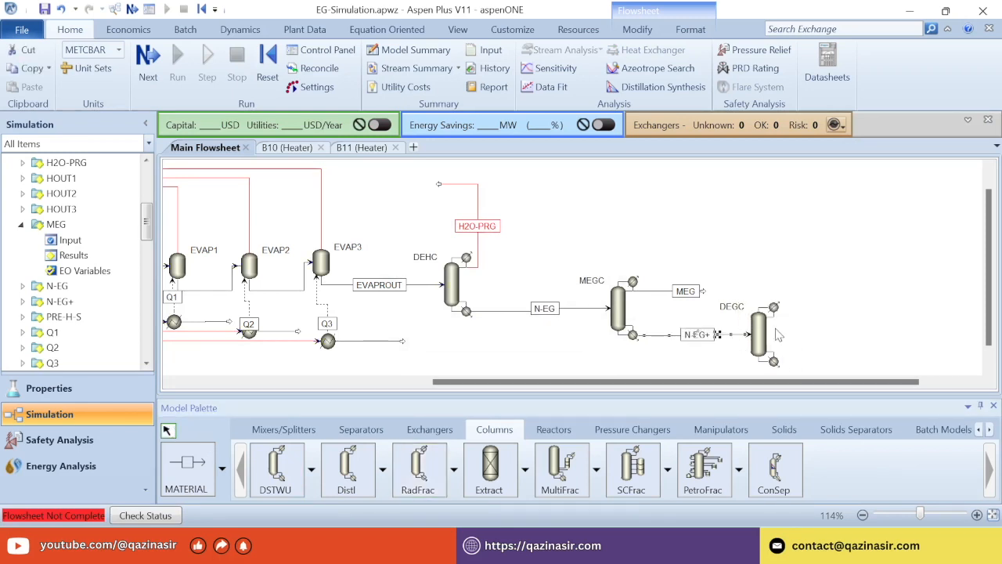
pyautogui.click(761, 329)
# Add a material stream named DEG from the distillate outlet of the DEGC column.
pyautogui.click(194, 458)
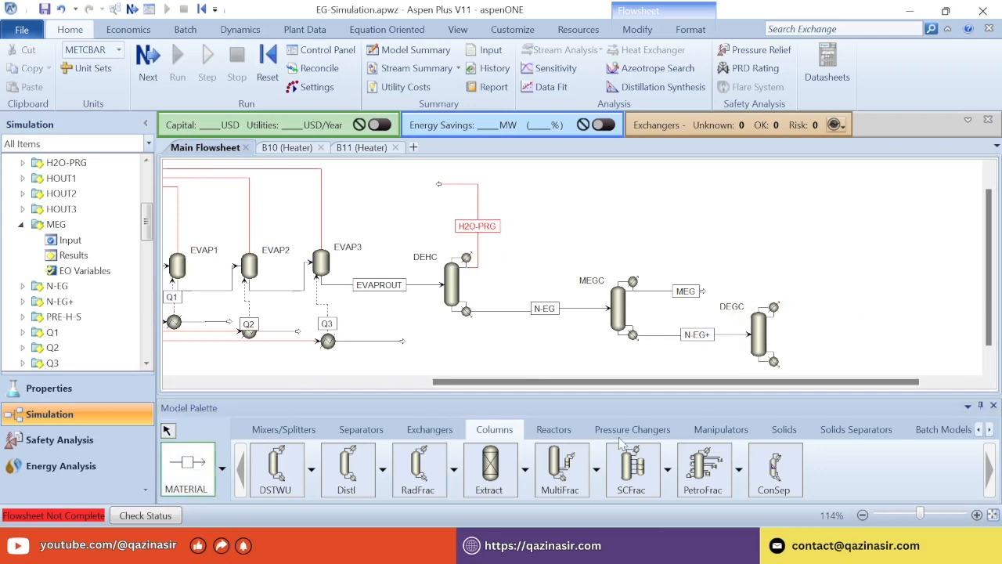
pyautogui.click(779, 314)
pyautogui.click(883, 315)
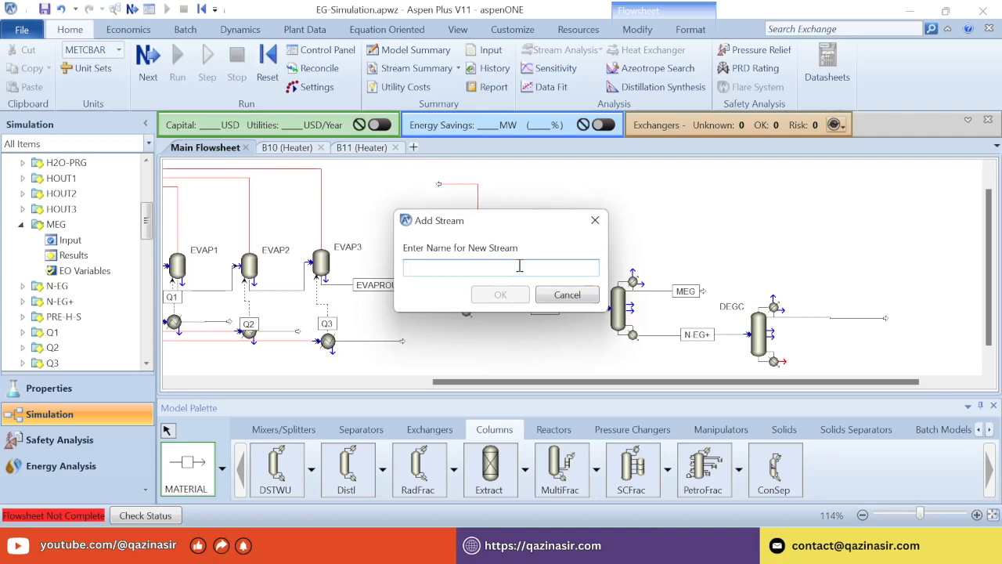
pyautogui.write('DEG')
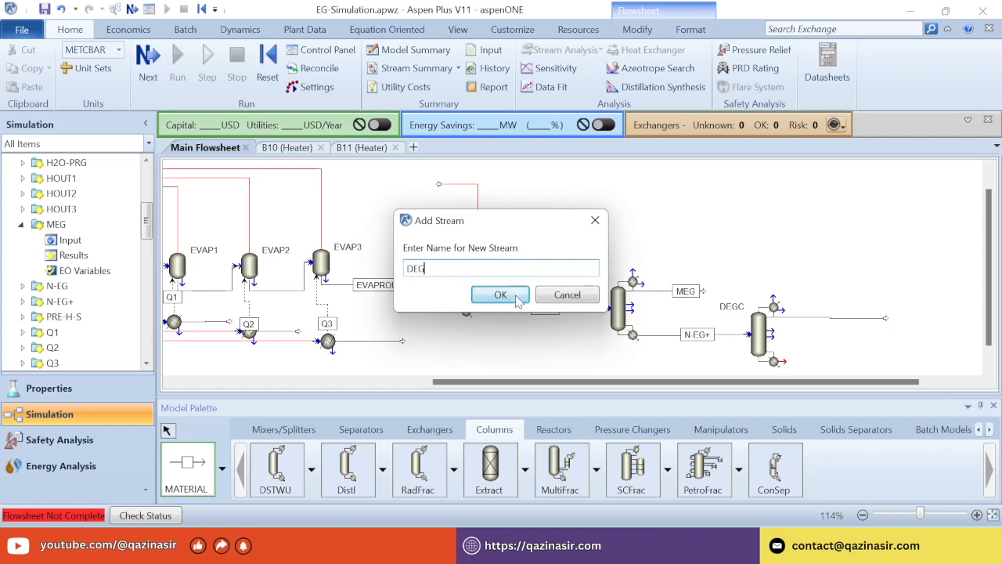
pyautogui.click(503, 296)
# Add a material stream named TEG+ from the bottoms outlet of the DEGC column.
pyautogui.click(782, 361)
pyautogui.click(883, 360)
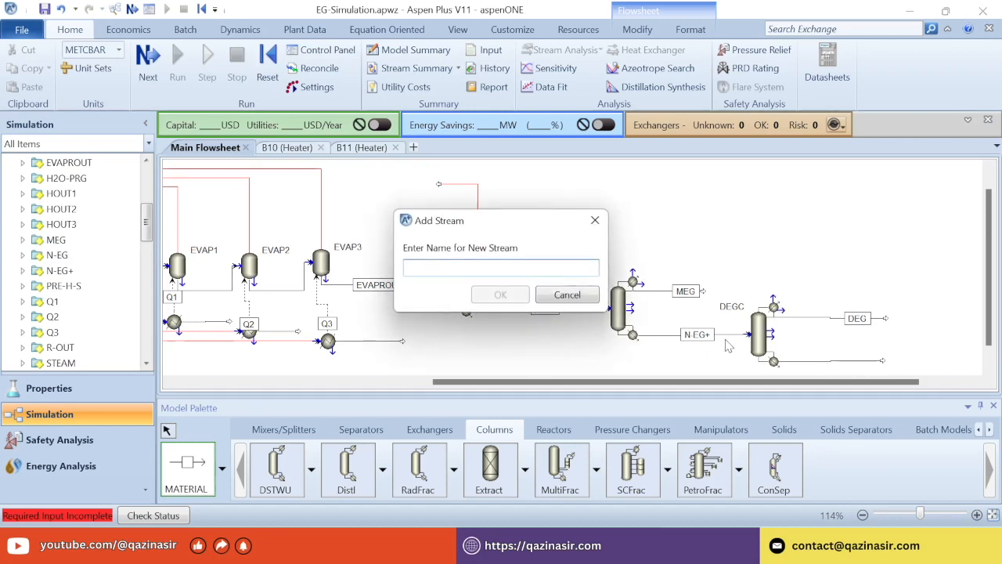
pyautogui.write('TEG+')
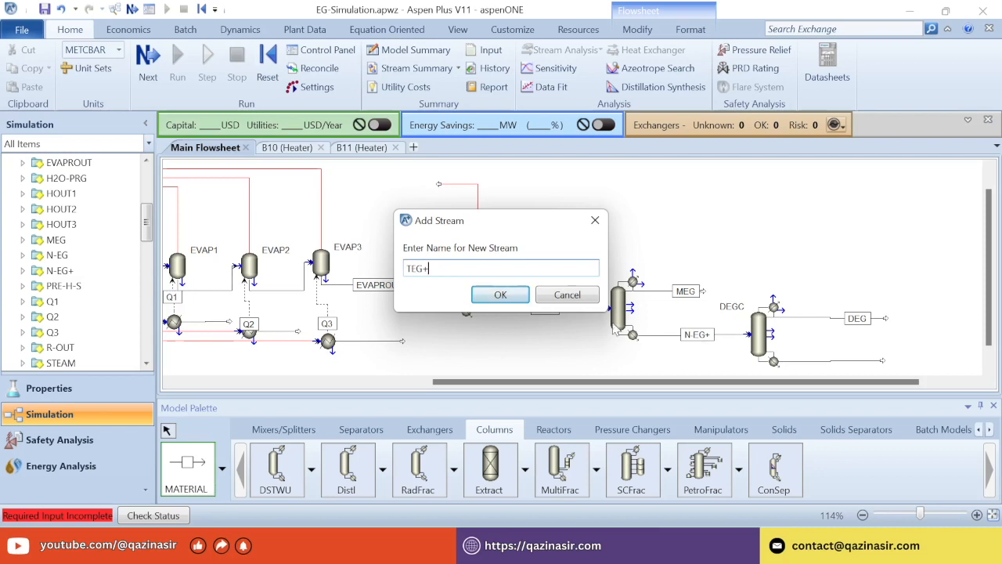
pyautogui.click(493, 297)
pyautogui.click(168, 431)
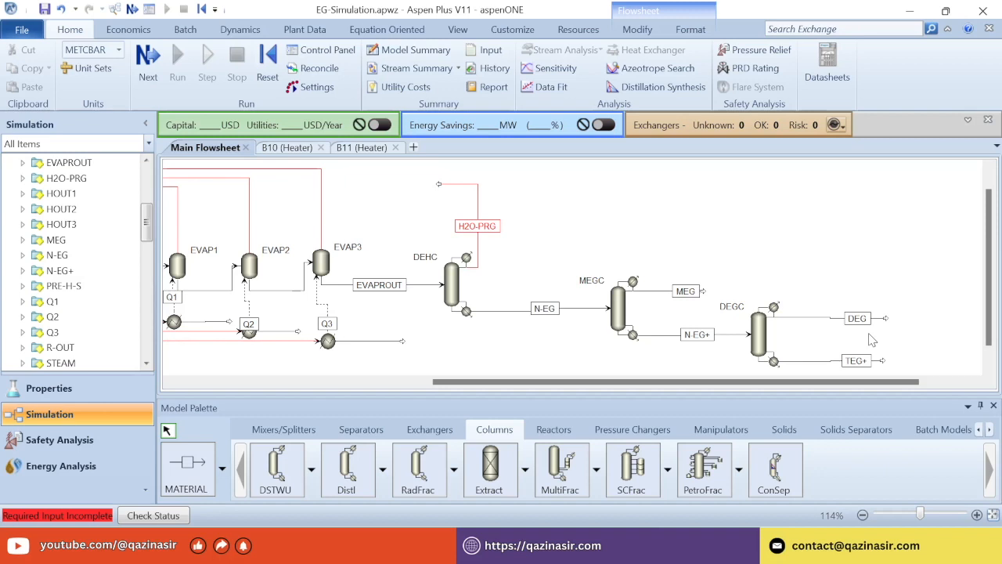
# Open the DEGC column's specifications and configure 16 stages with a Total condenser.
pyautogui.click(759, 338)
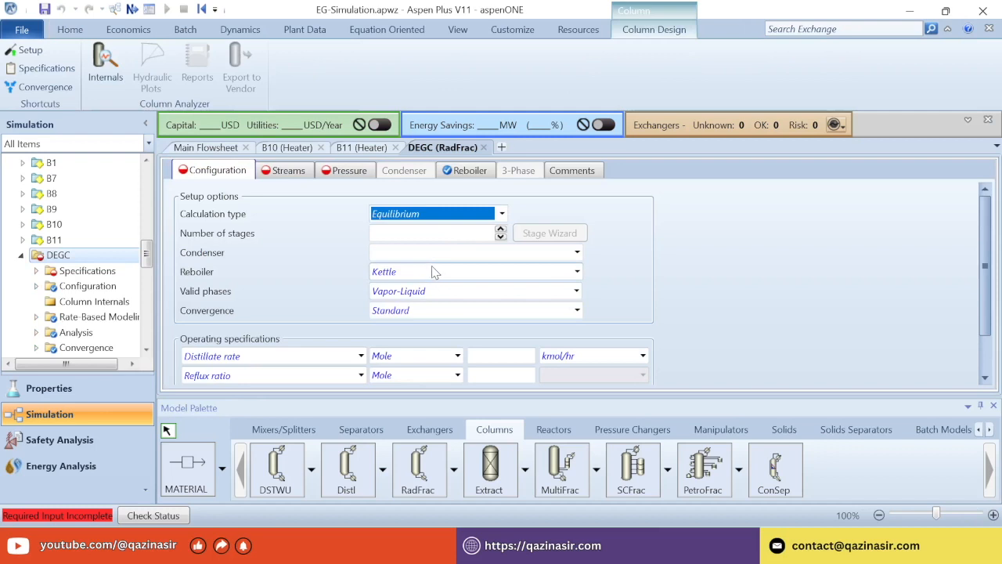
pyautogui.click(406, 233)
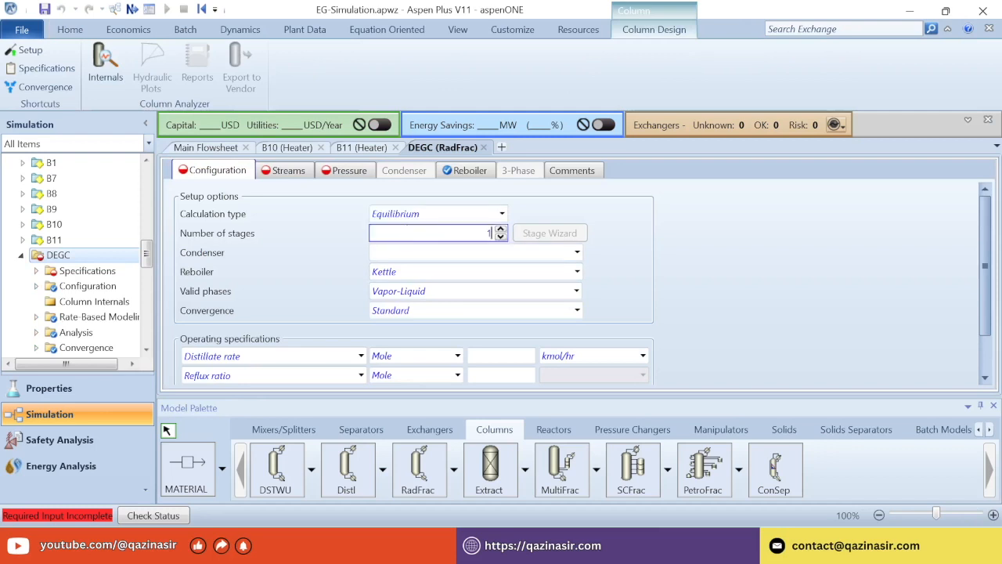
pyautogui.click(430, 254)
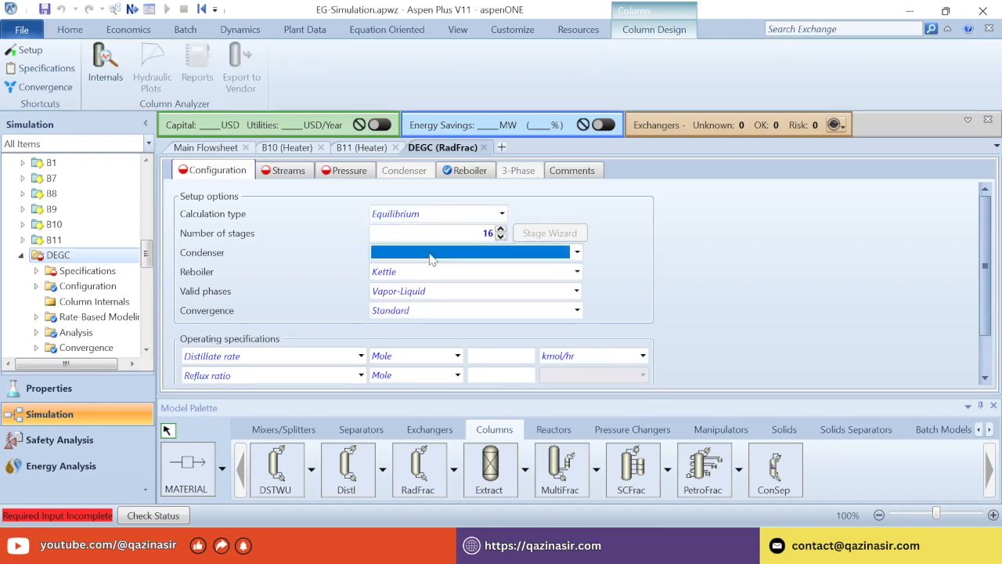
pyautogui.click(415, 271)
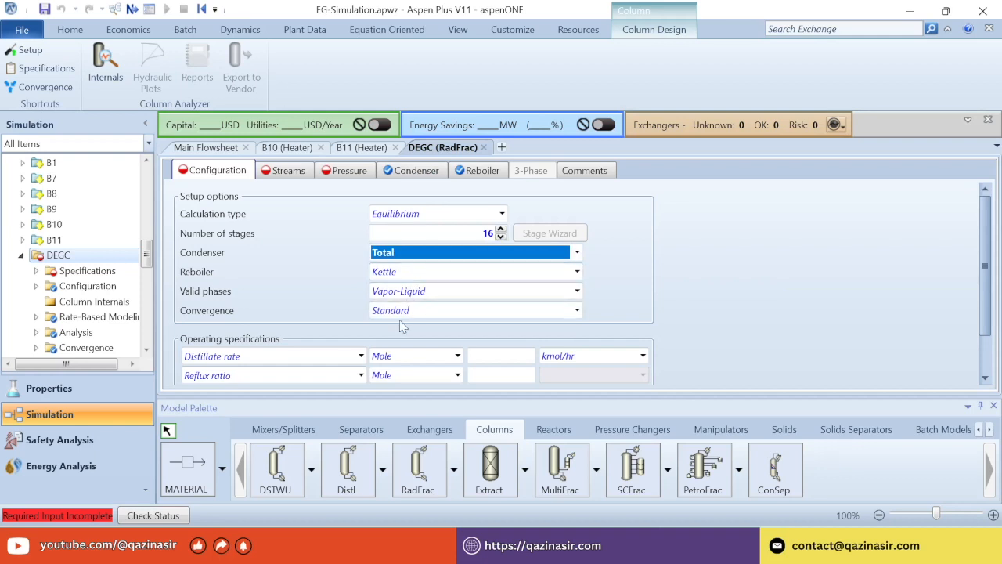
# Choose reflux ratio and reboiler duty as DEGC's operating specifications, with a mole reflux ratio of 0.7.
pyautogui.click(339, 376)
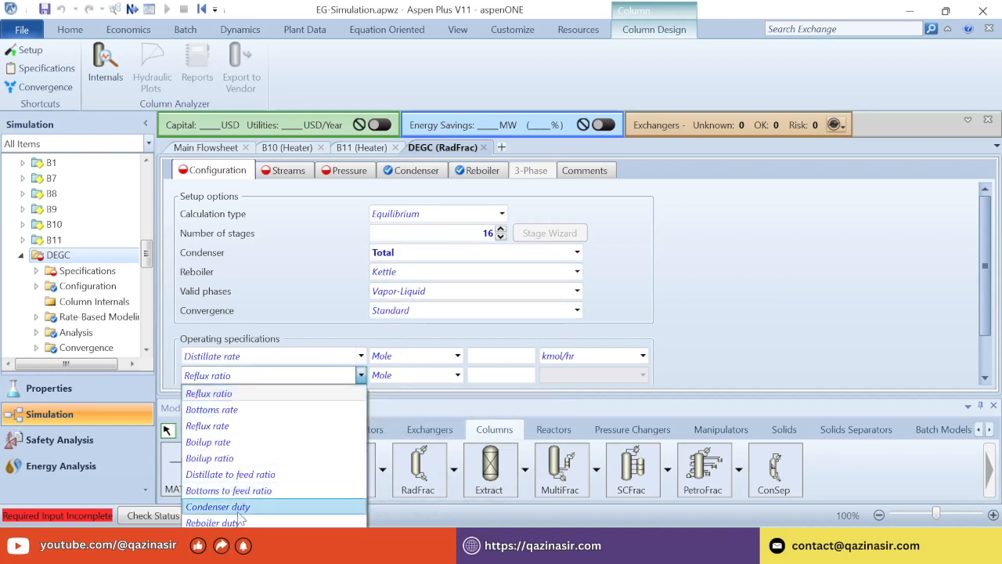
pyautogui.click(238, 521)
pyautogui.click(251, 356)
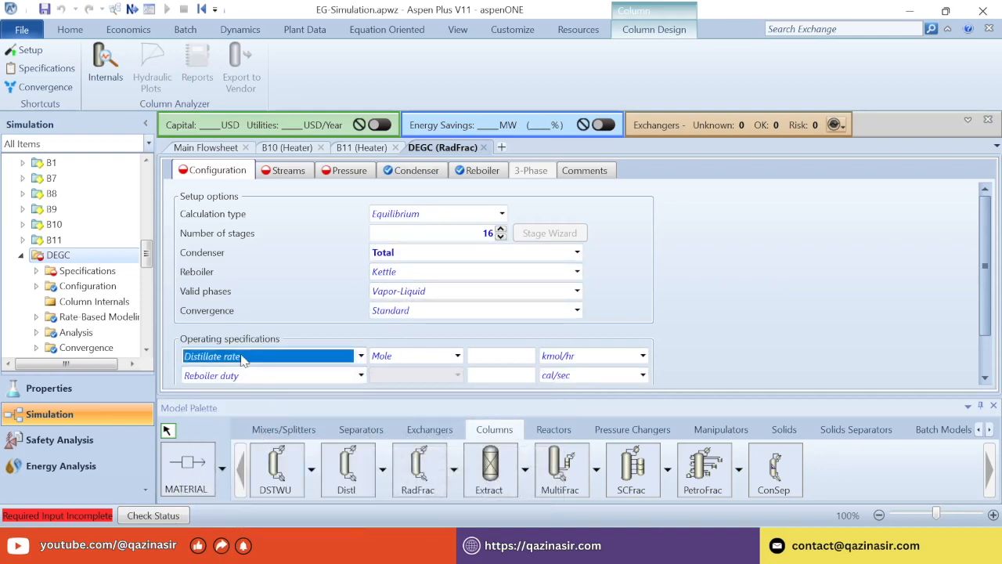
pyautogui.click(210, 390)
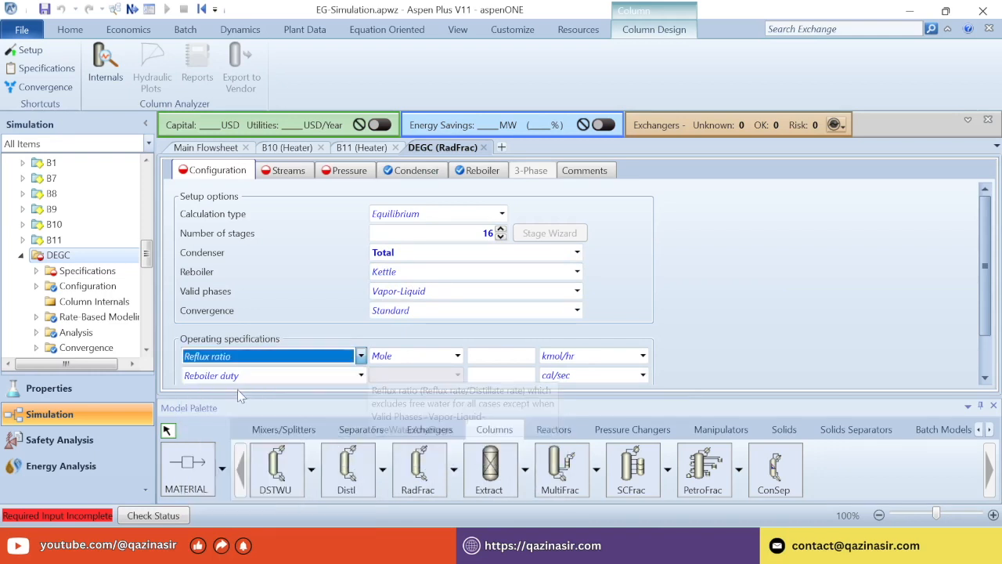
pyautogui.click(503, 355)
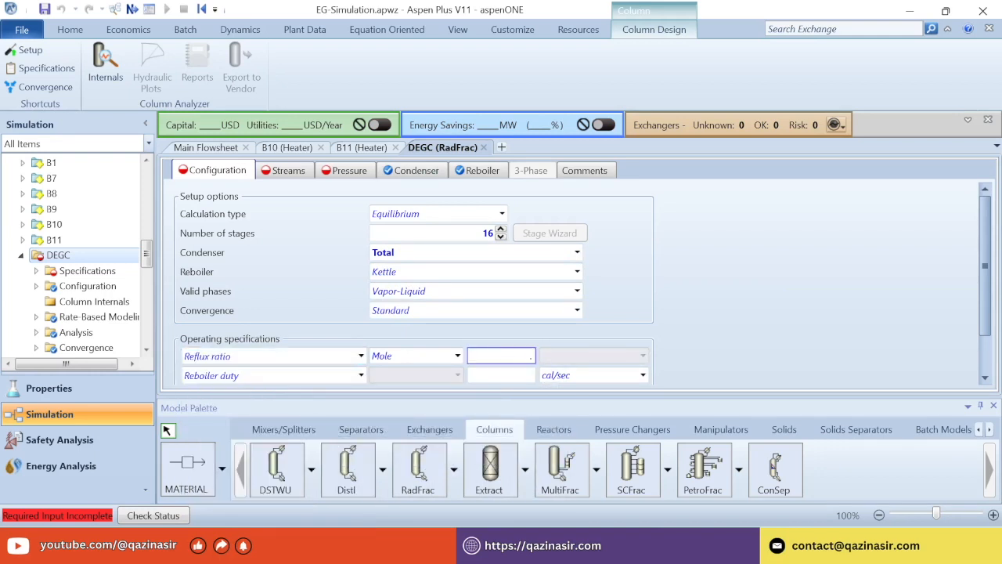
# Set DEGC's reboiler duty to 2.2 MW.
pyautogui.click(515, 380)
pyautogui.click(593, 375)
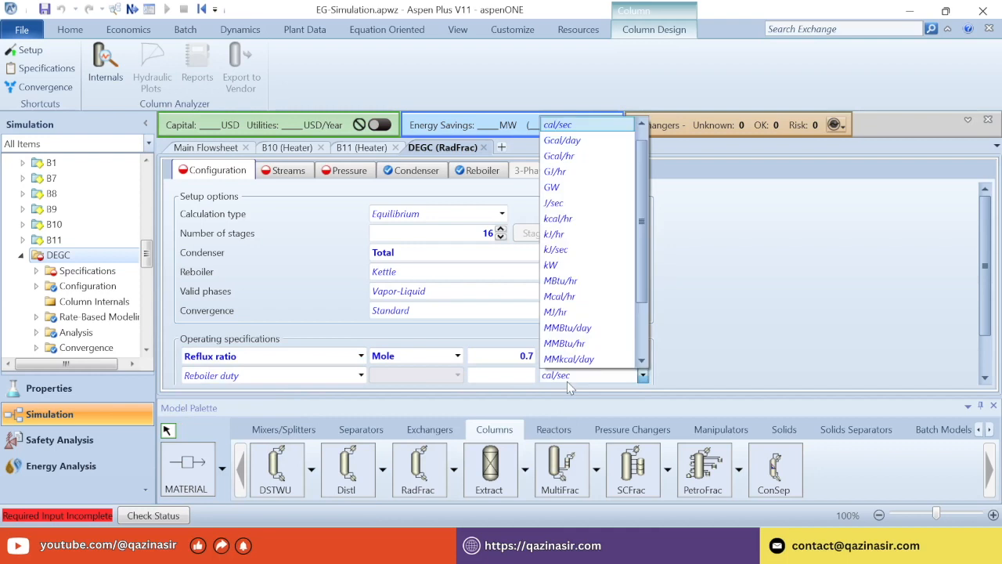
pyautogui.scroll(-2, 588, 335)
pyautogui.click(588, 329)
pyautogui.click(516, 377)
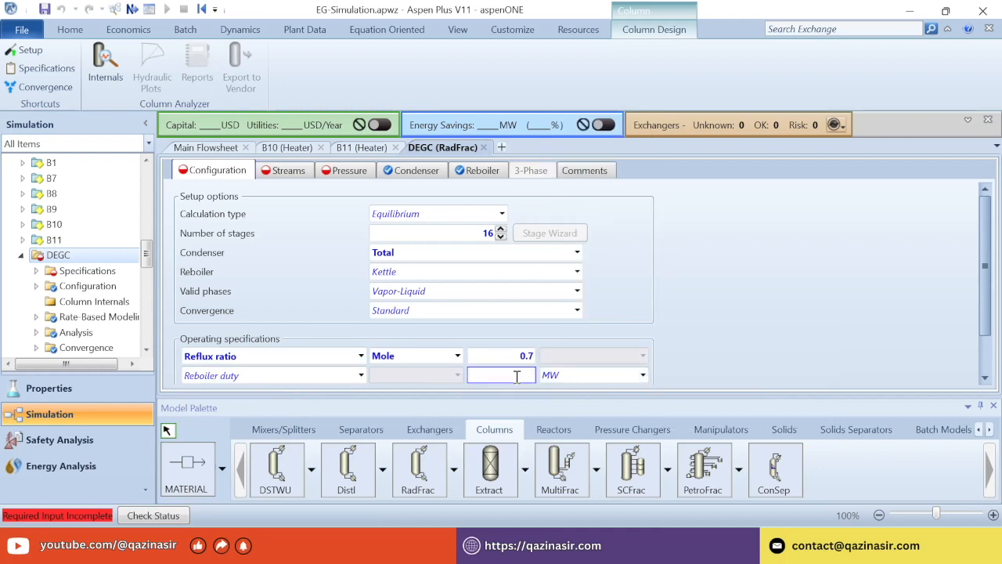
pyautogui.write('2.2')
pyautogui.press('Return')
# Set the feed stage of the N-EG+ stream in the DEGC column to 9.
pyautogui.click(264, 174)
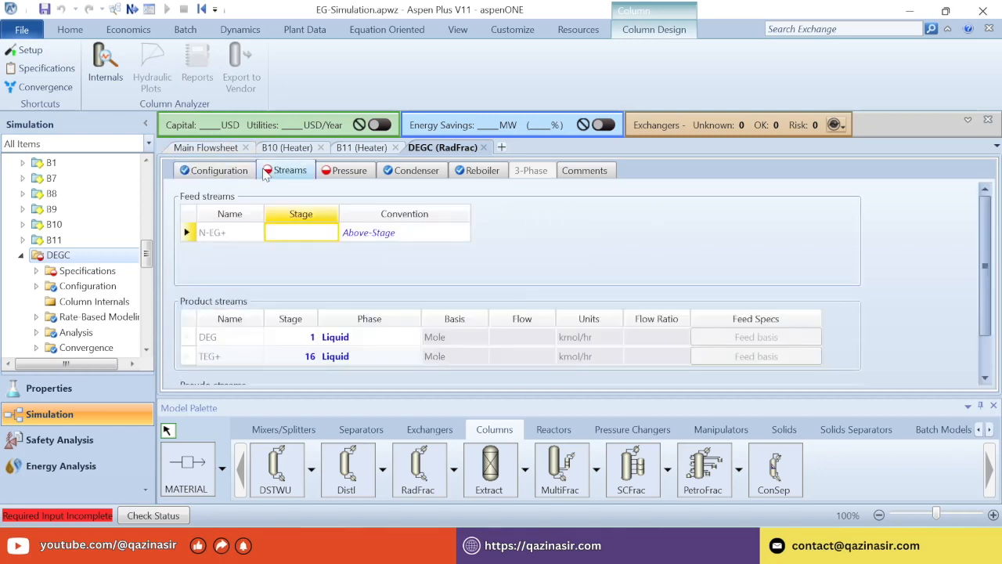
pyautogui.click(280, 236)
pyautogui.write('9')
pyautogui.press('Return')
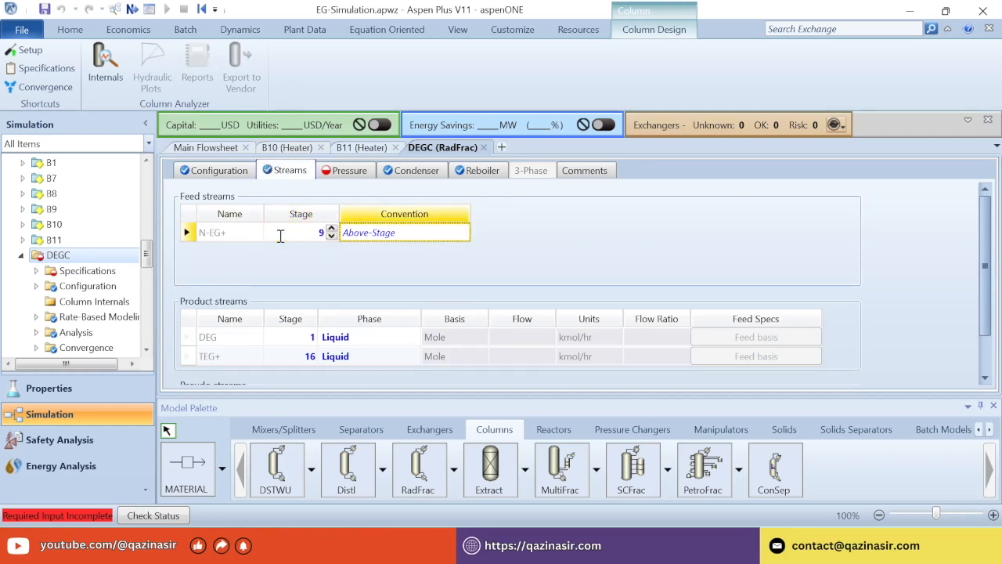
# Define DEGC's pressure as a pressure profile with 0.01 bar at stage 1.
pyautogui.click(360, 178)
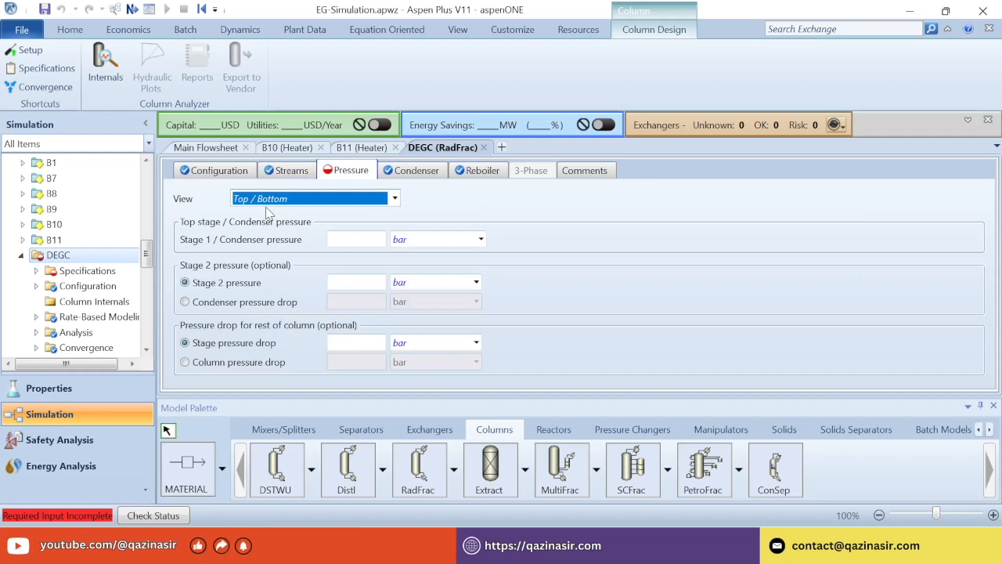
pyautogui.click(268, 199)
pyautogui.click(262, 228)
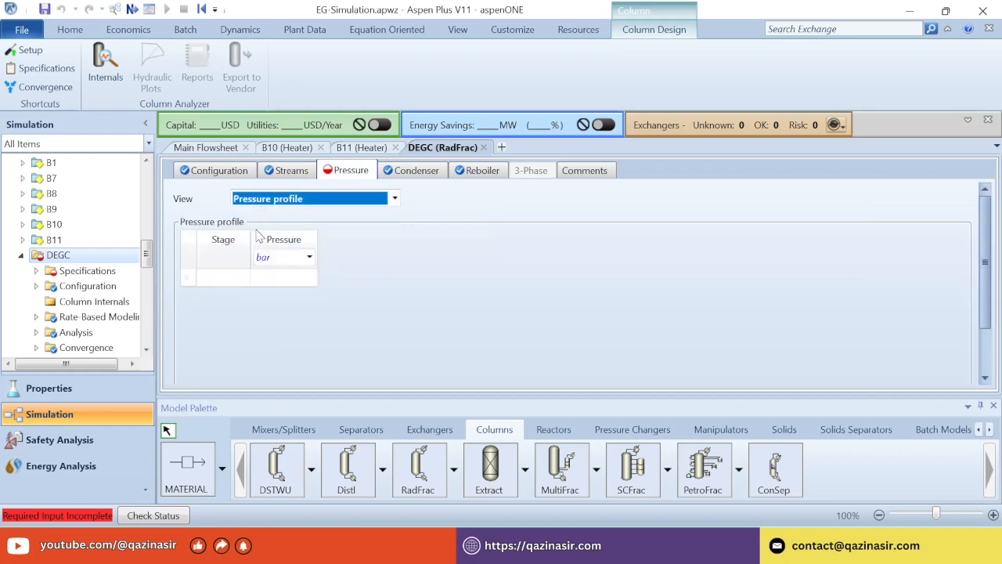
pyautogui.click(219, 282)
pyautogui.write('1')
pyautogui.click(295, 283)
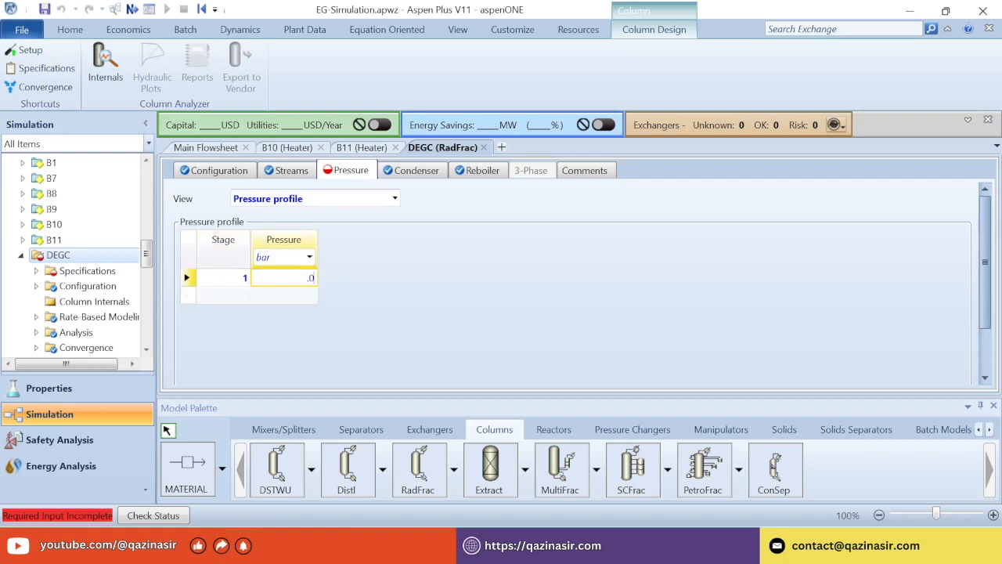
pyautogui.write('.01')
pyautogui.press('Return')
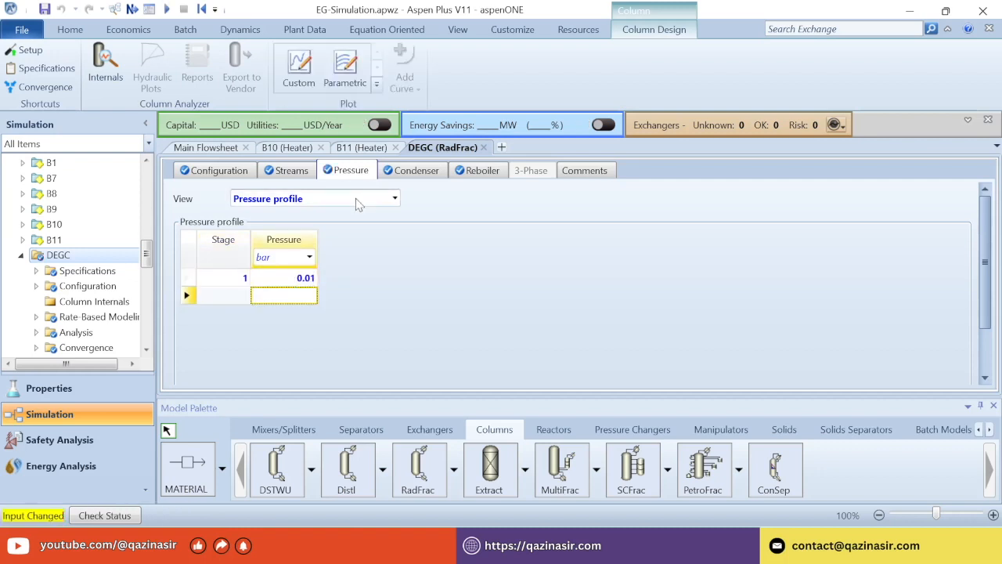
# Run the simulation, read the DEGC block's status messages, and close the results forms.
pyautogui.click(167, 9)
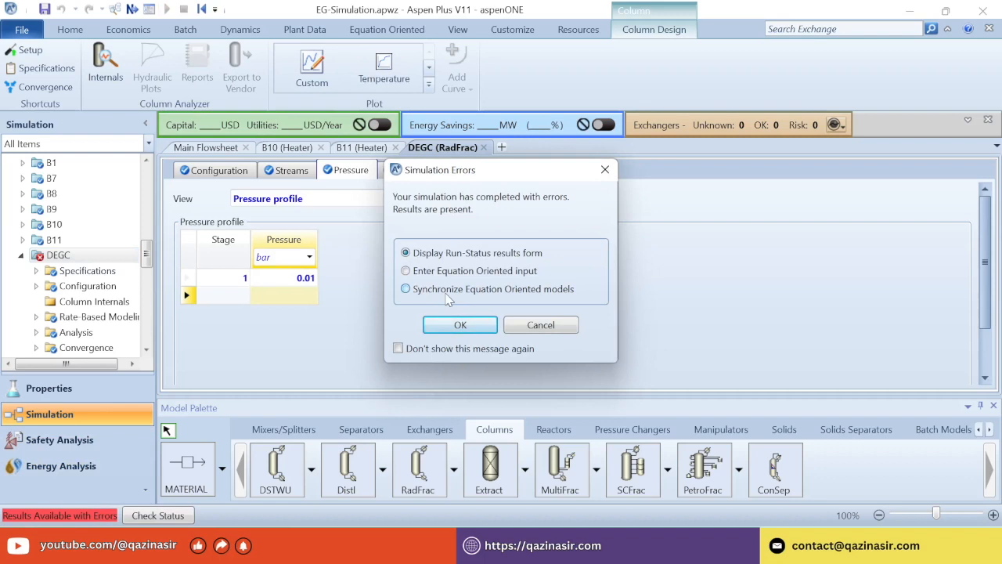
pyautogui.click(459, 326)
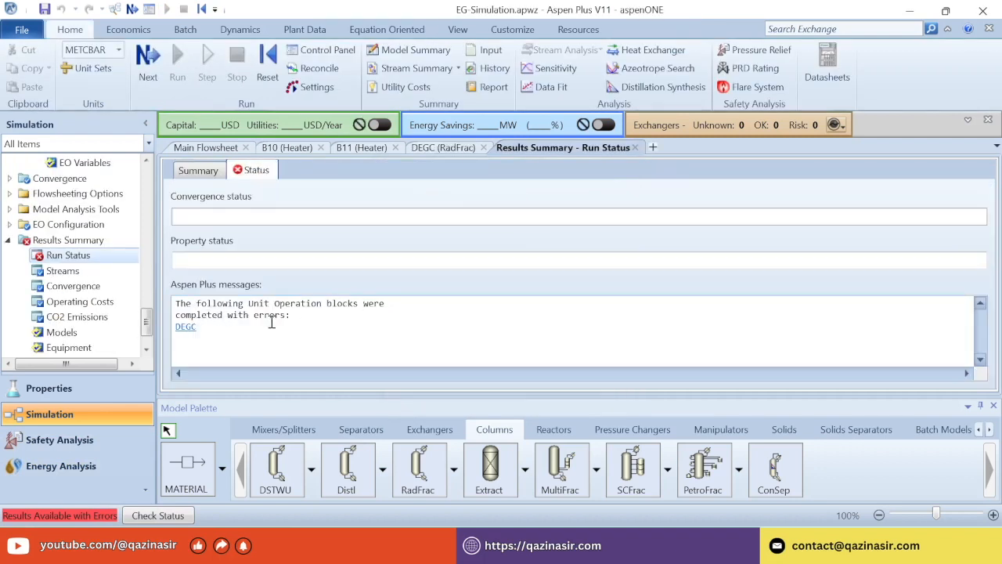
pyautogui.click(185, 325)
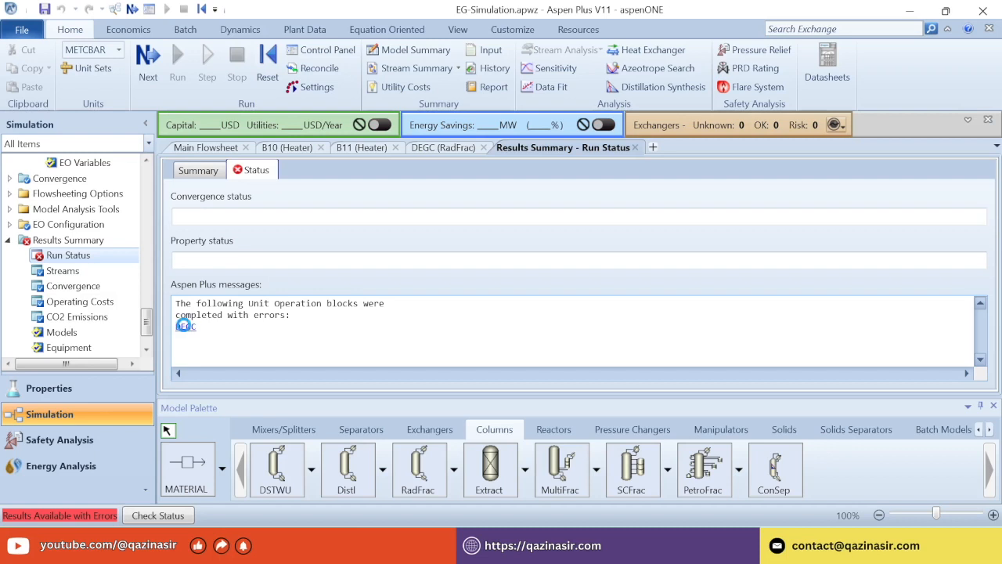
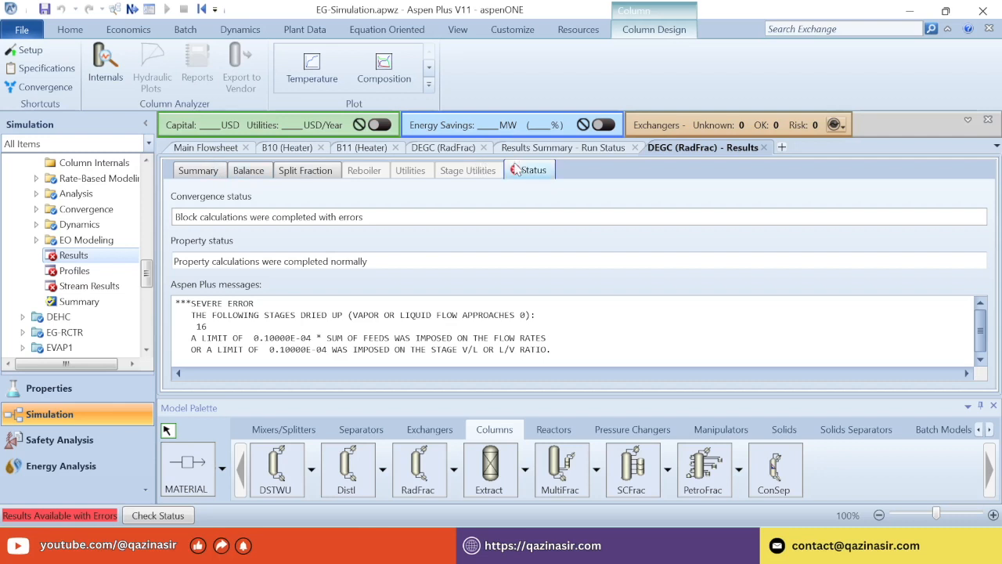
pyautogui.moveTo(192, 314); pyautogui.dragTo(531, 315)
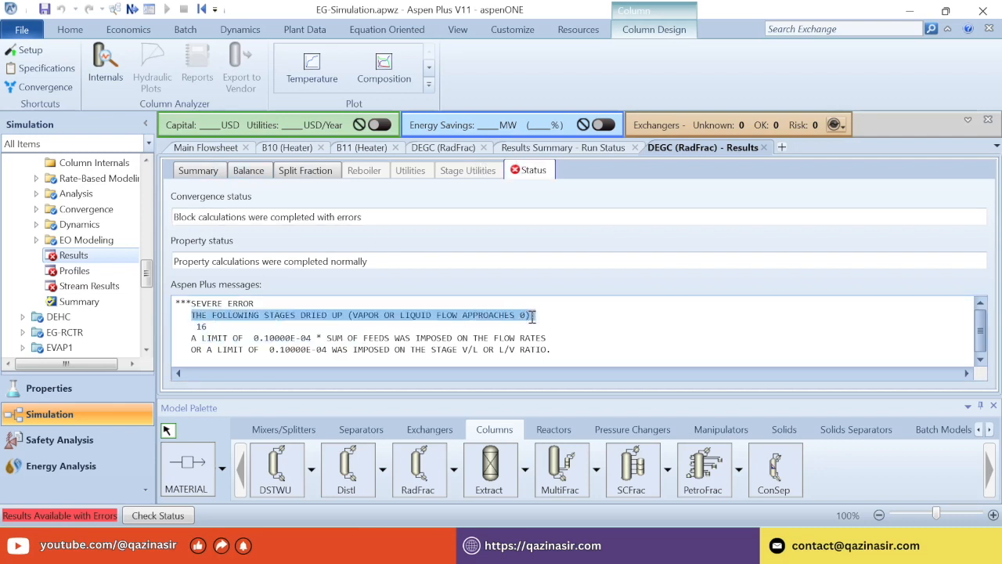
pyautogui.click(221, 336)
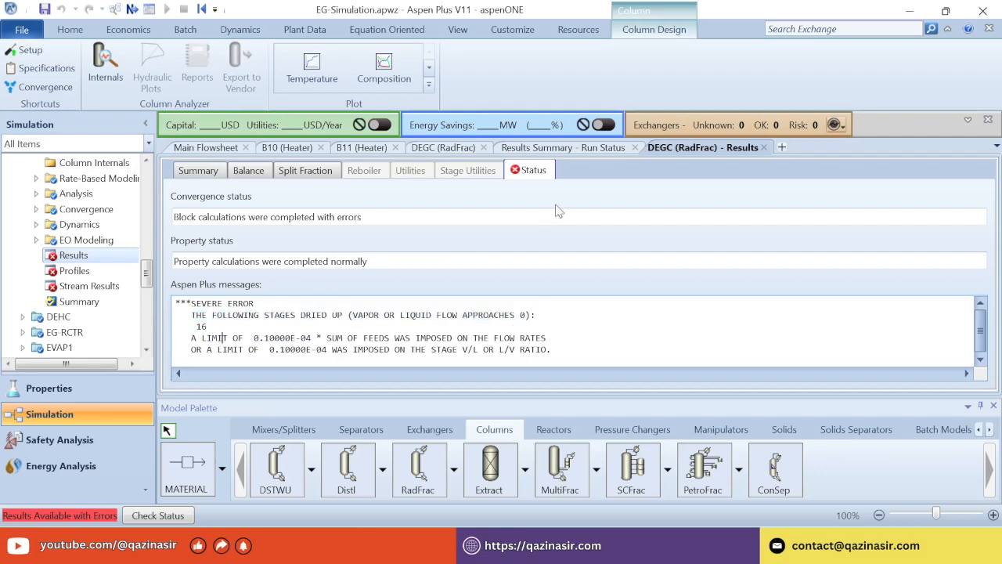
pyautogui.click(764, 148)
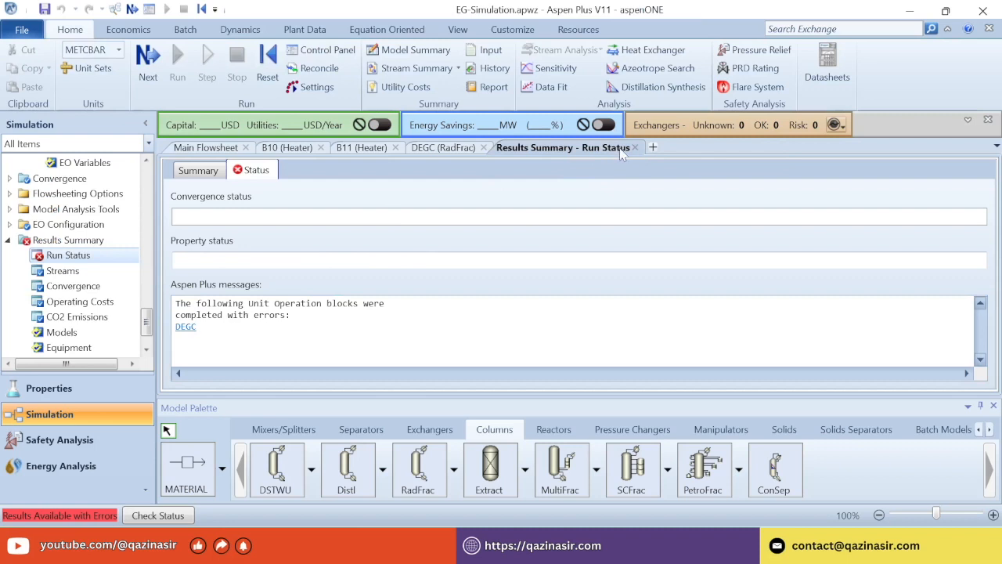
pyautogui.click(635, 147)
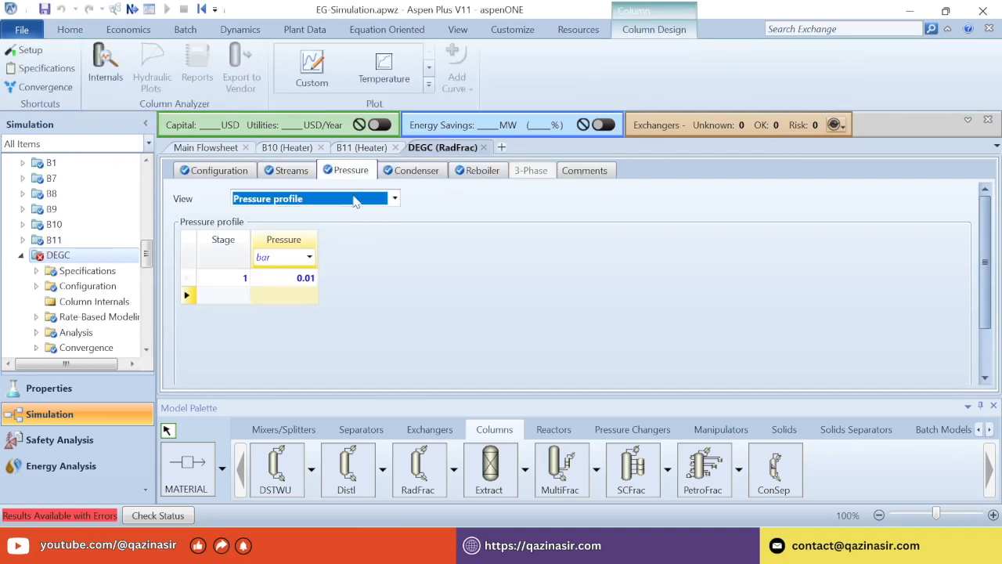
# Set the DEGC column's number of stages to 15.
pyautogui.click(217, 171)
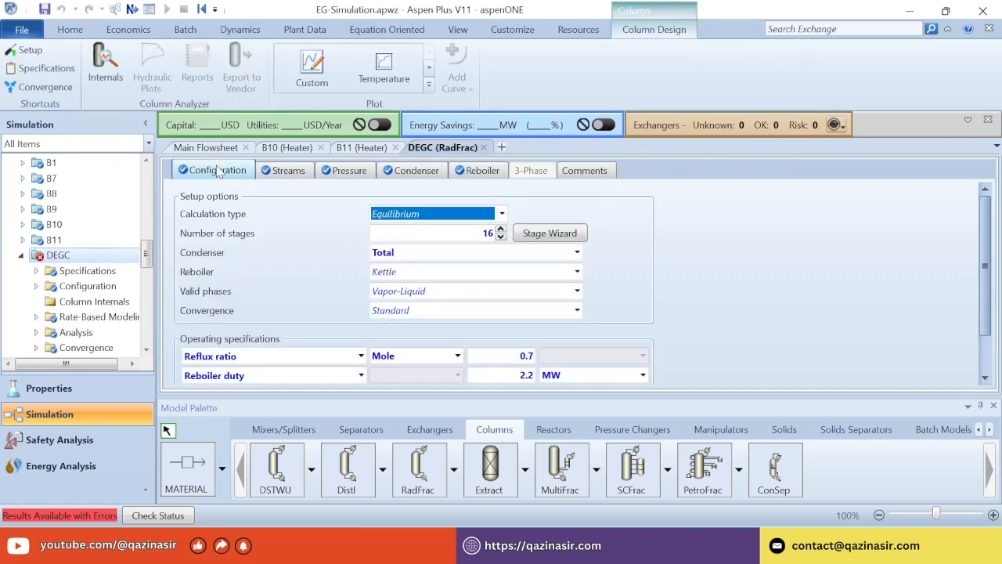
pyautogui.click(447, 233)
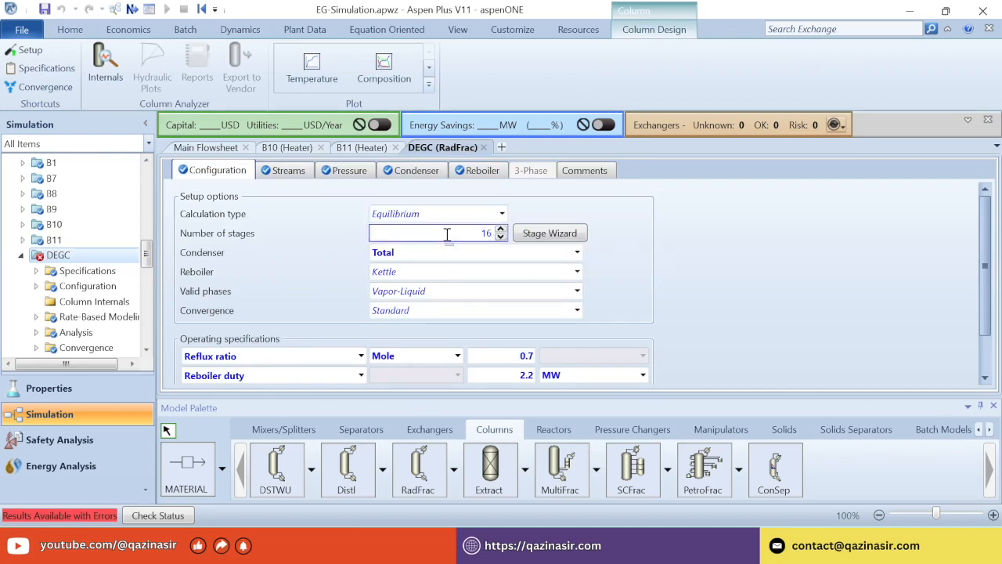
pyautogui.press('BackSpace')
pyautogui.press('Return')
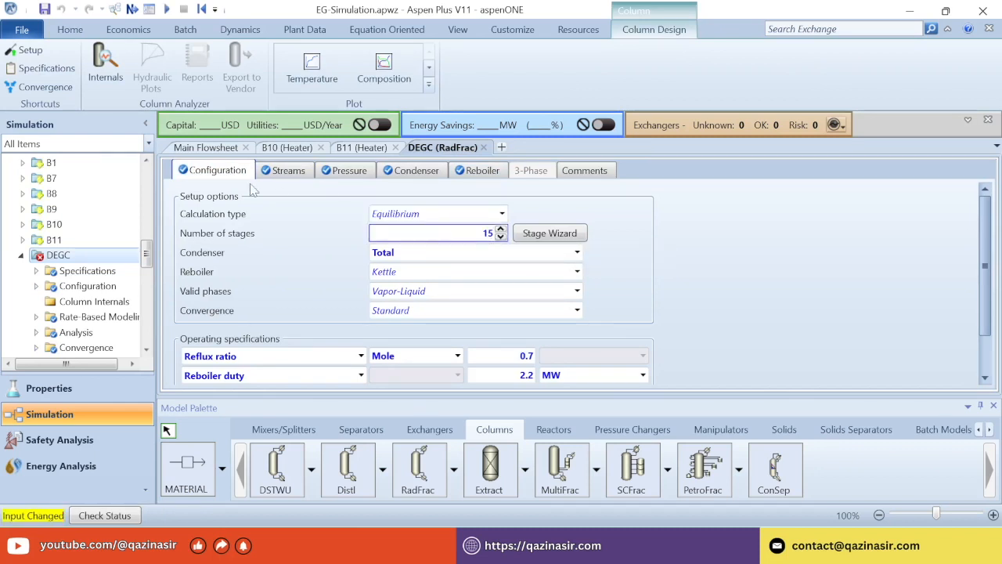
# Rerun the simulation with the changed stage count and check which stages the DEGC status messages report.
pyautogui.click(166, 9)
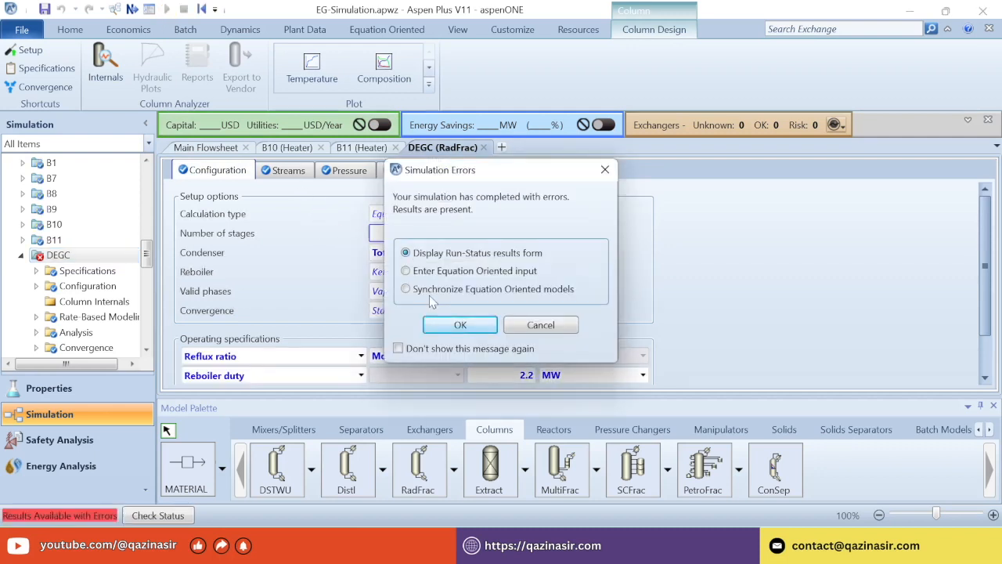
pyautogui.click(458, 326)
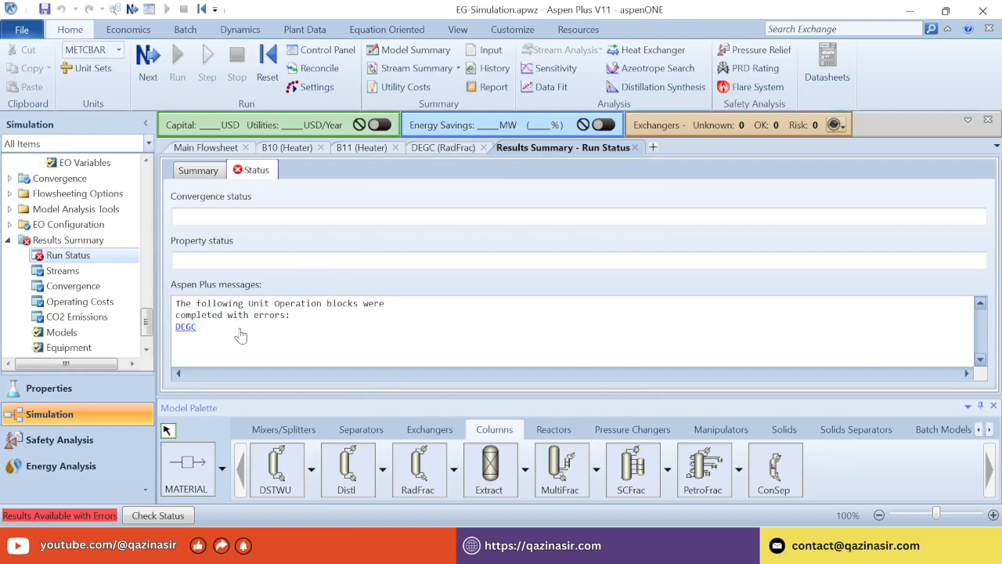
pyautogui.click(186, 327)
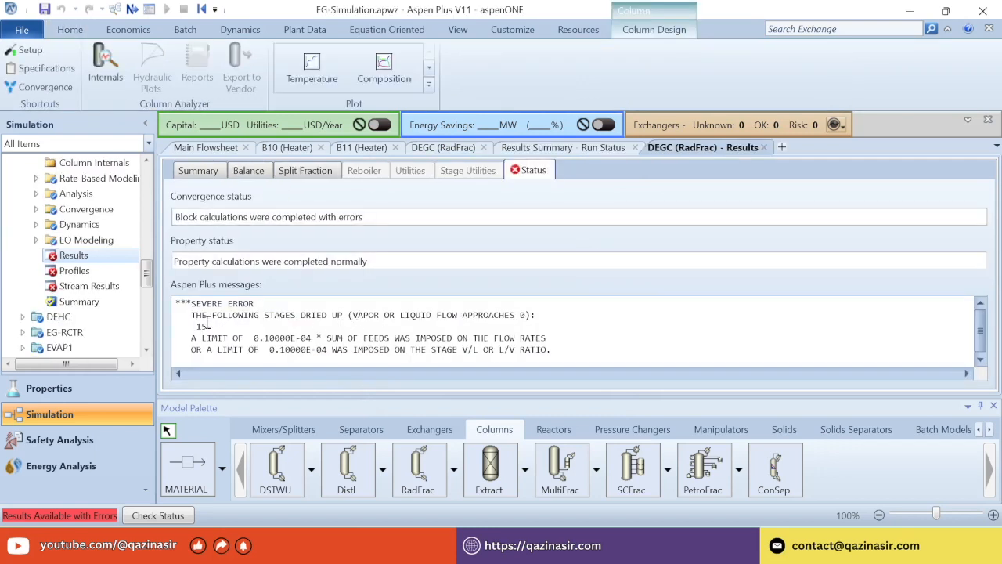
pyautogui.moveTo(222, 319); pyautogui.dragTo(546, 319)
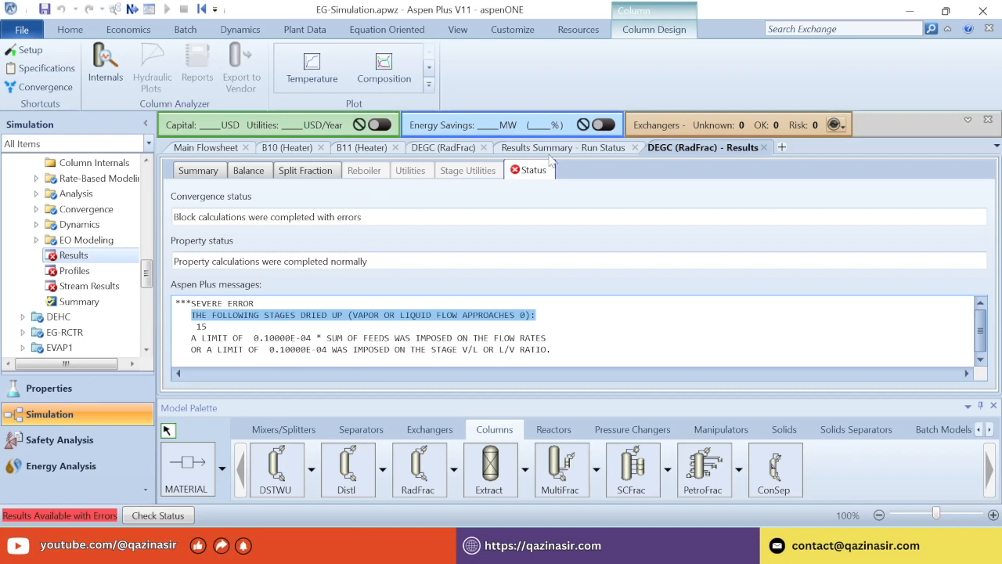
pyautogui.click(764, 147)
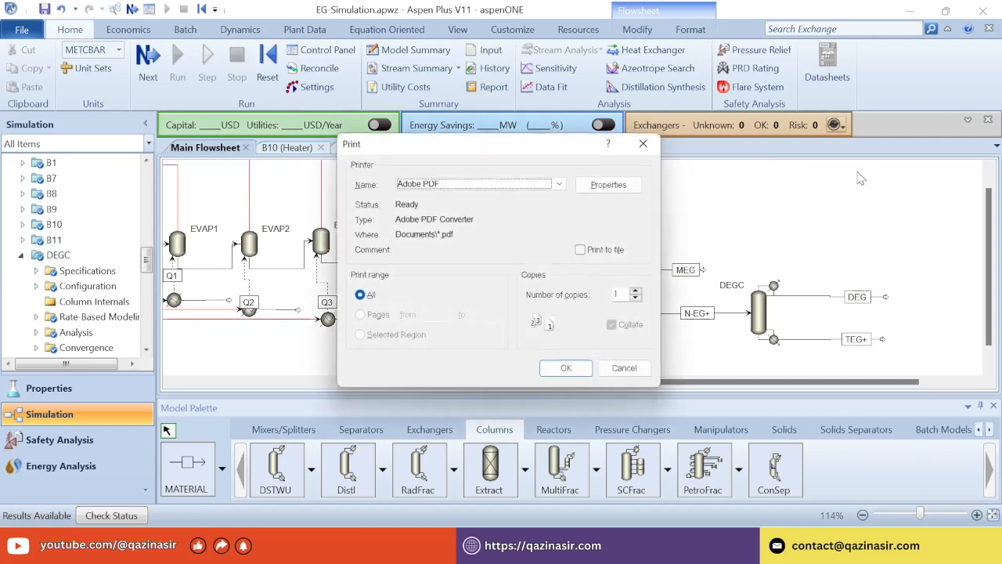
# Dismiss the print dialog and review the DEGC column's stage count, condenser type and operating specifications.
pyautogui.click(593, 376)
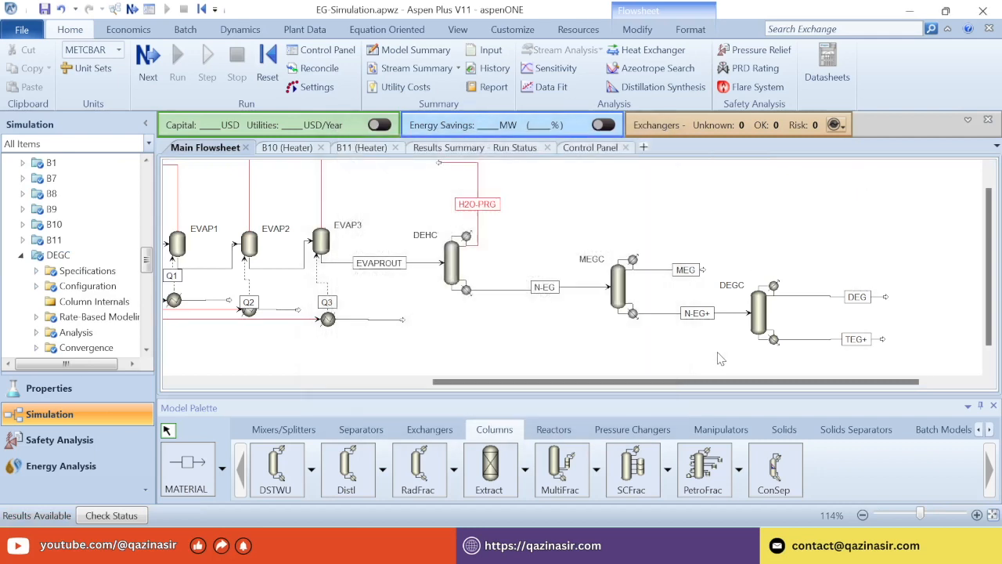
pyautogui.click(948, 501)
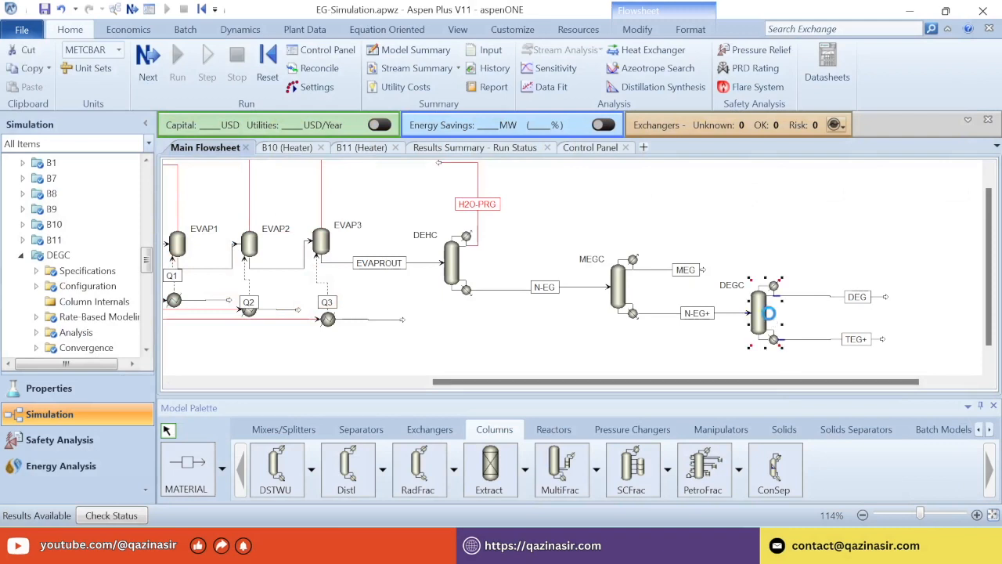
pyautogui.doubleClick(771, 318)
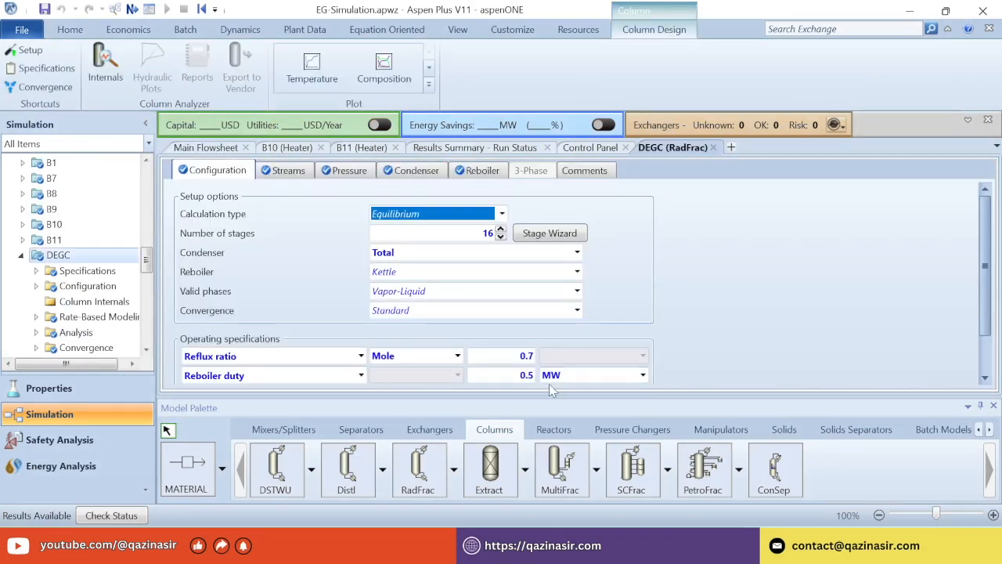
pyautogui.click(517, 376)
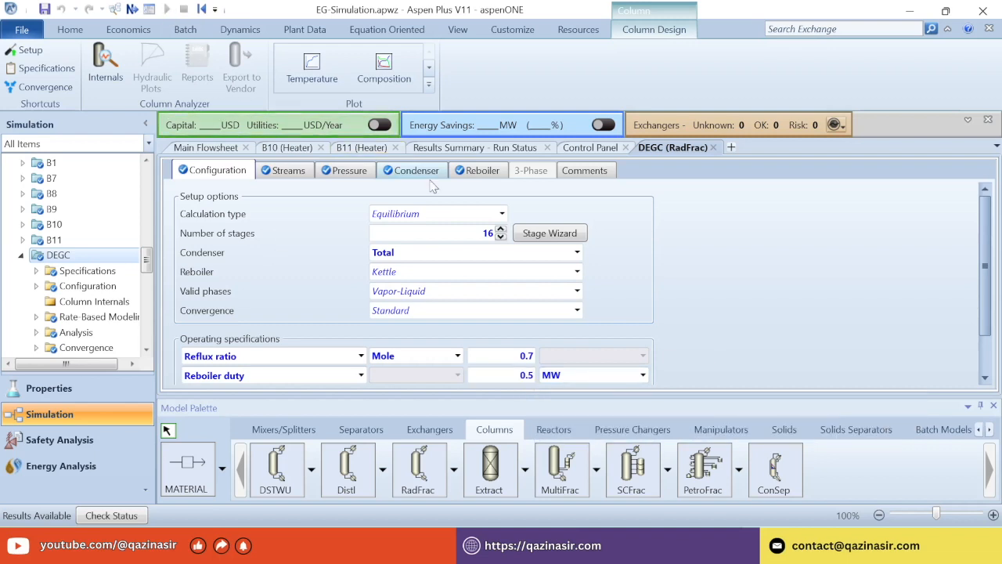
pyautogui.click(713, 147)
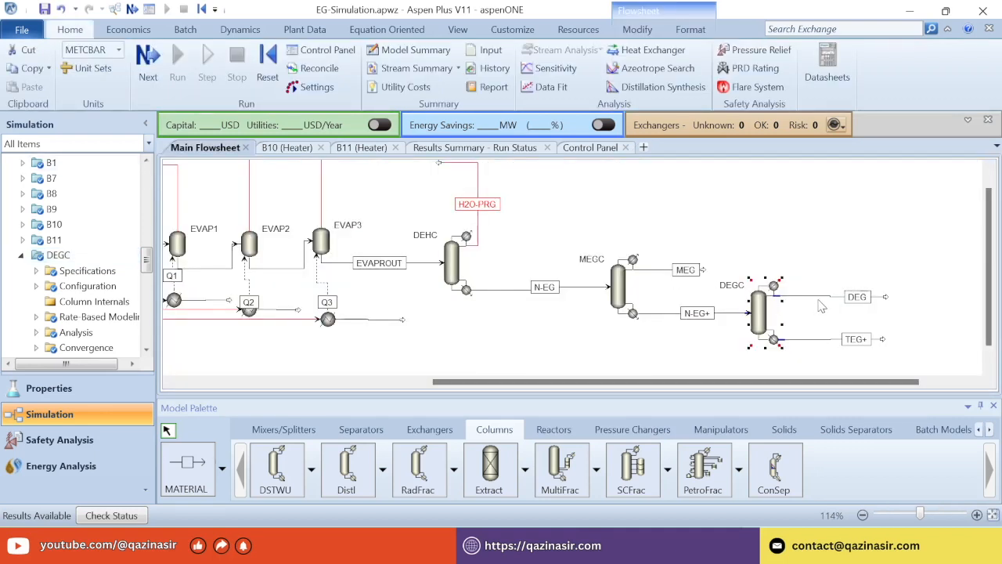
# Check the component mole fractions in the DEG stream's results, and close the results form.
pyautogui.rightClick(821, 302)
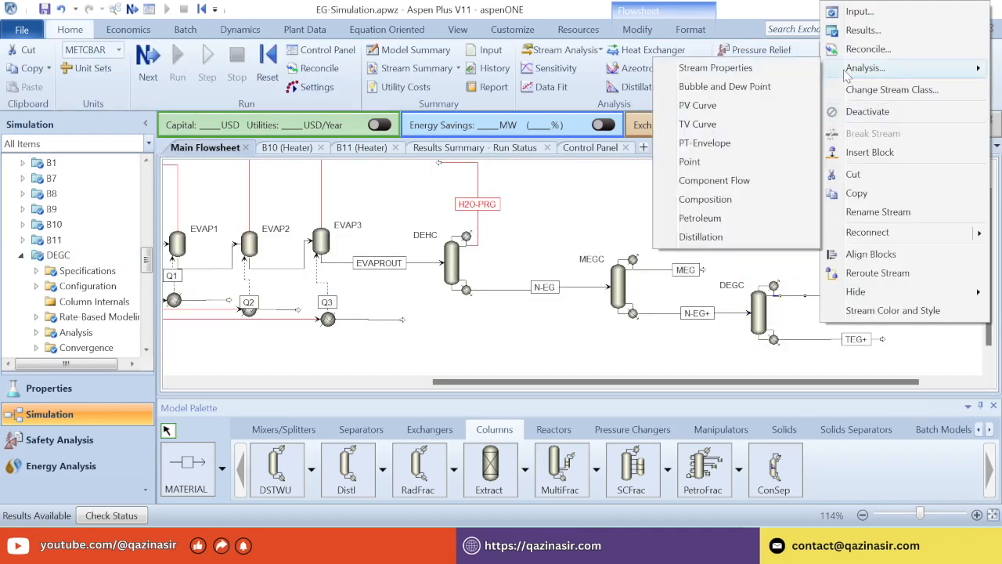
pyautogui.click(862, 31)
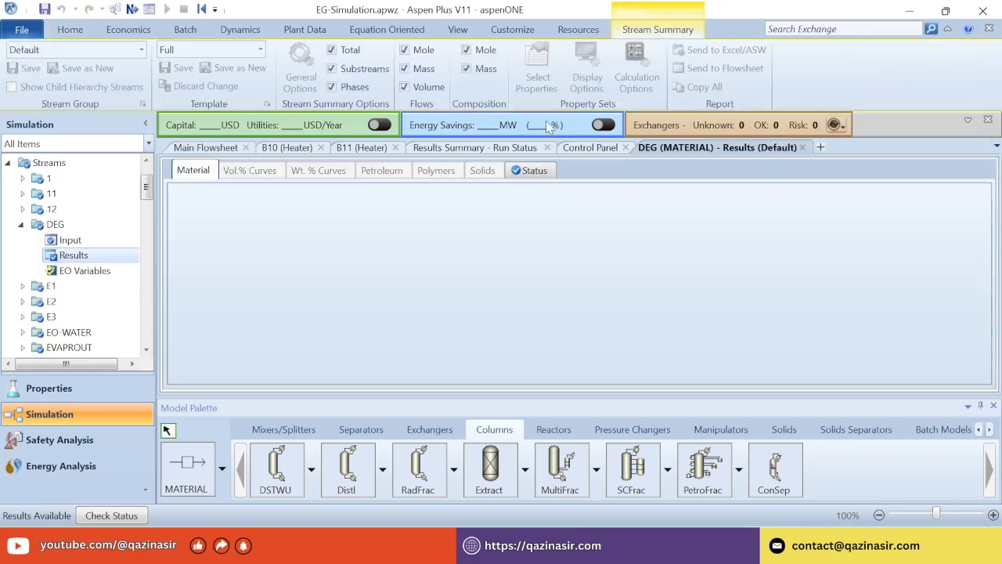
pyautogui.scroll(-2, 593, 301)
pyautogui.scroll(-6, 593, 302)
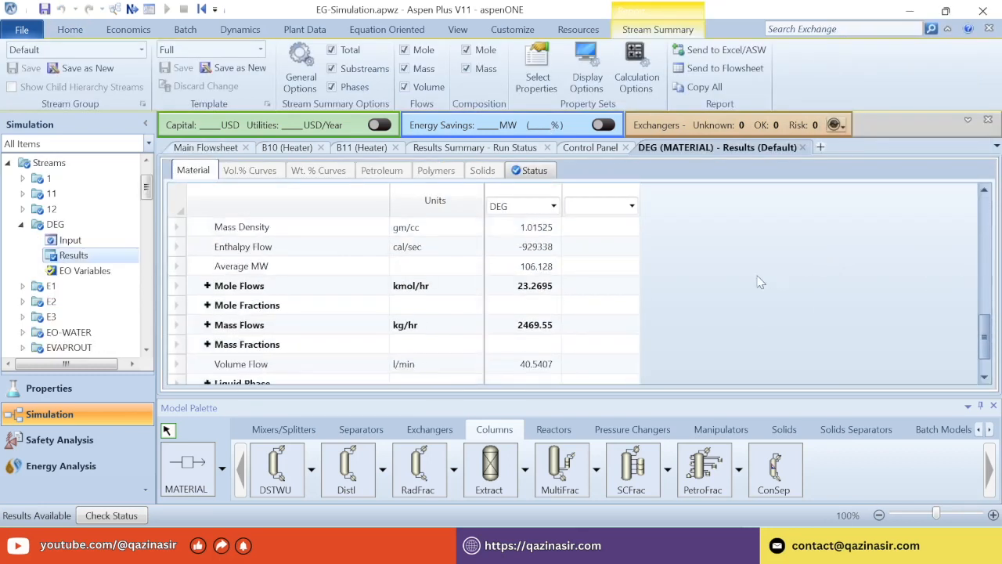
pyautogui.click(208, 304)
pyautogui.click(551, 330)
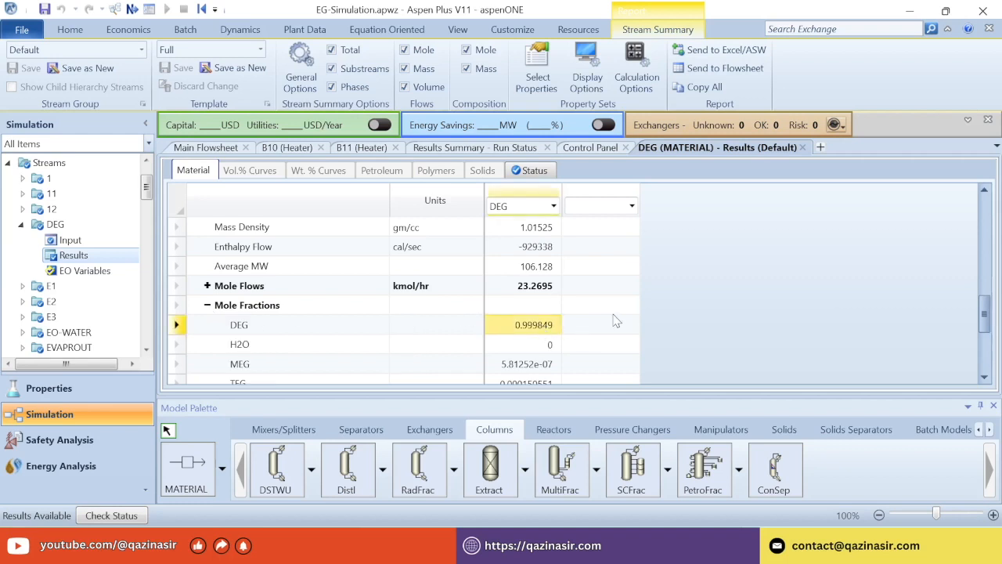
pyautogui.click(803, 148)
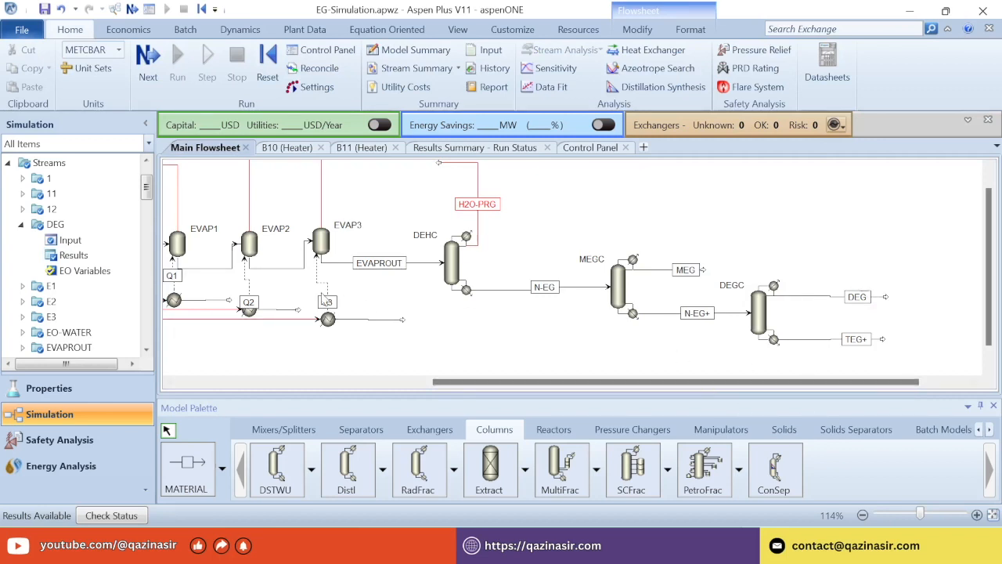
# Add a RadFrac column named TEGC downstream of DEGC and connect the TEG+ stream as its feed.
pyautogui.click(978, 382)
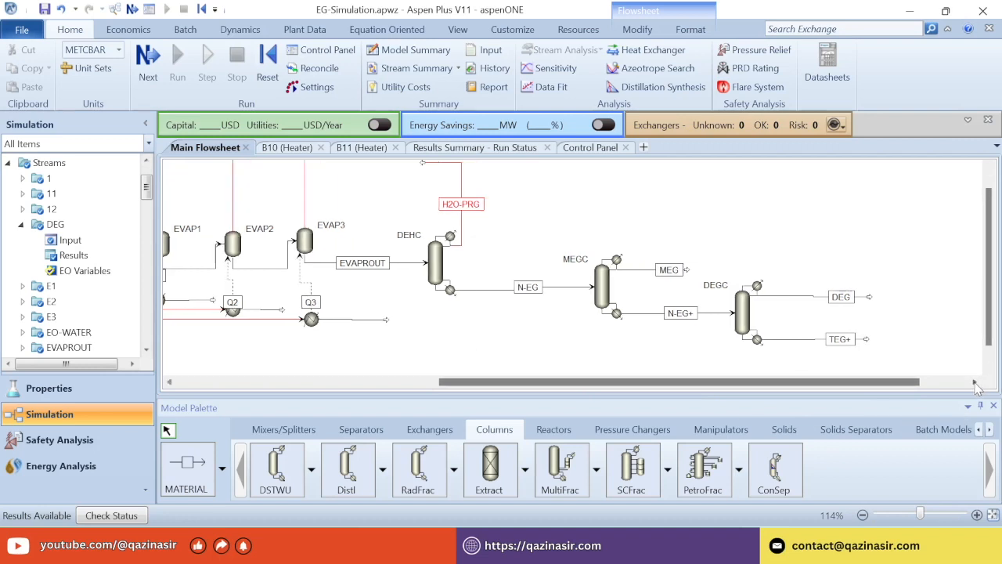
pyautogui.click(408, 482)
pyautogui.click(799, 337)
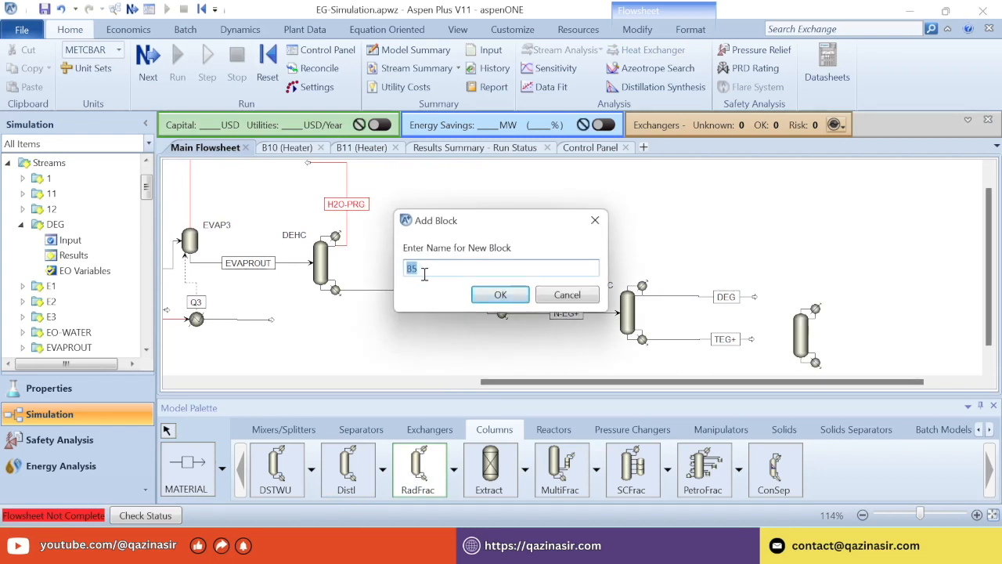
pyautogui.write('TEGC')
pyautogui.press('Return')
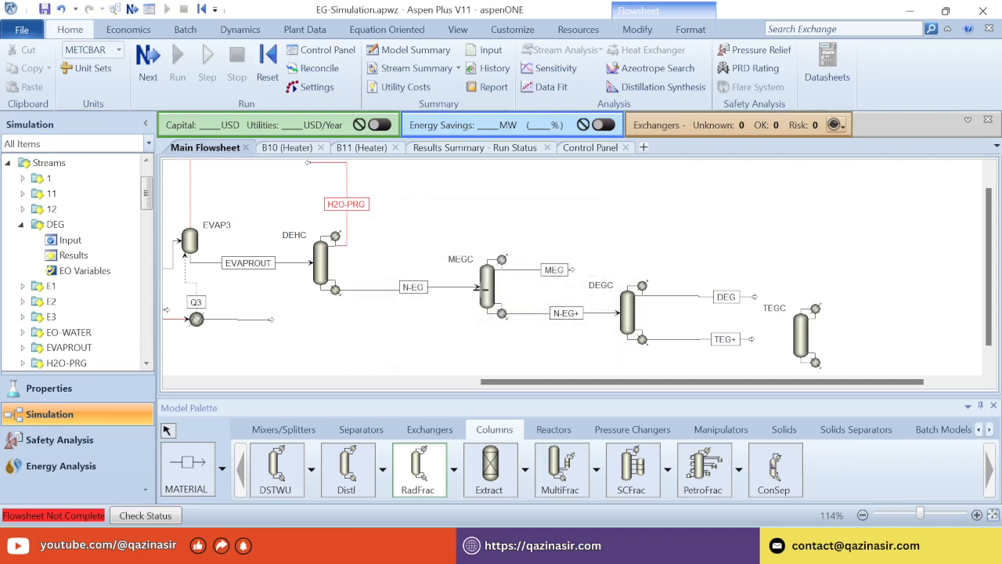
pyautogui.click(167, 431)
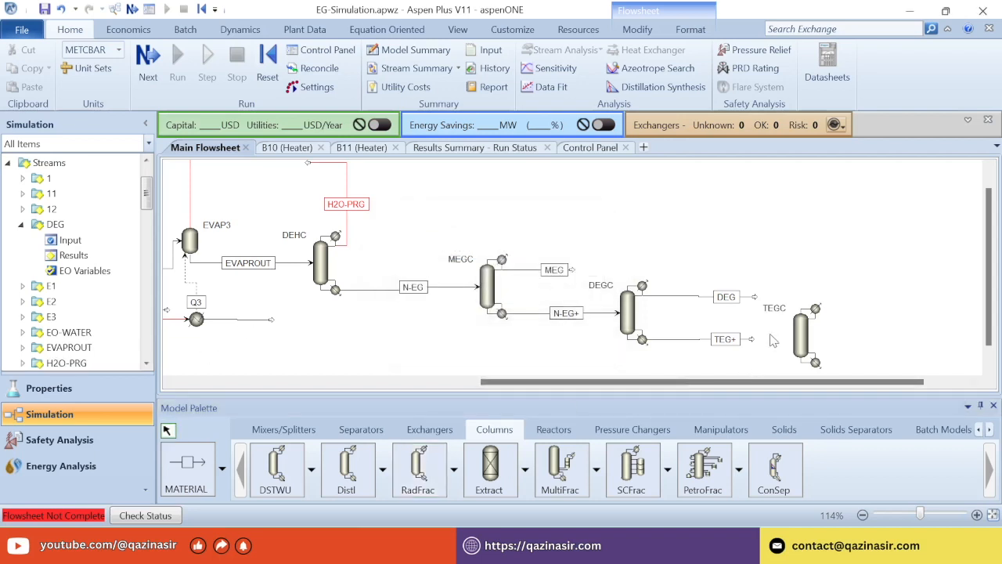
pyautogui.moveTo(752, 339); pyautogui.dragTo(797, 339)
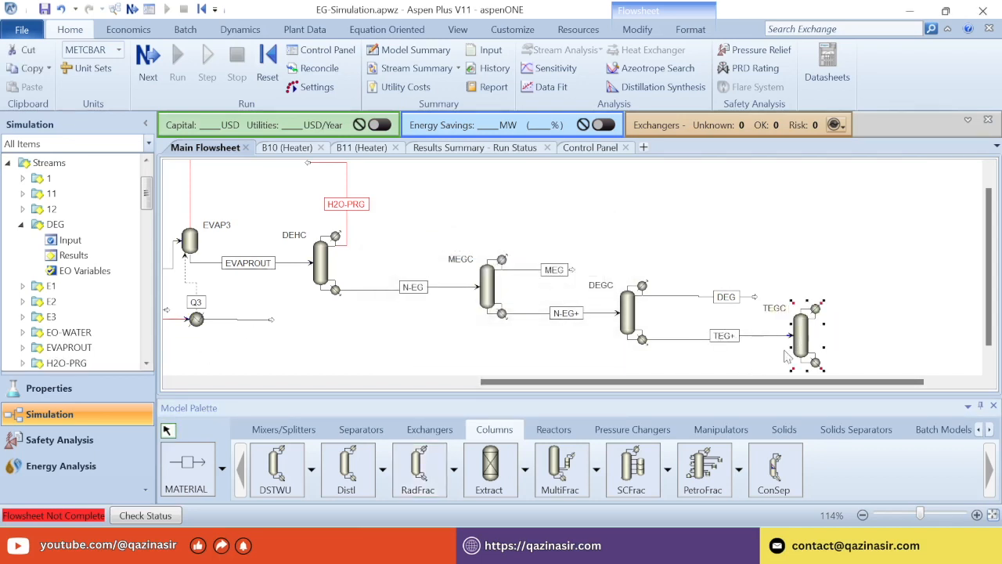
# Add a material stream named TEG from the TEGC column's liquid distillate outlet.
pyautogui.click(190, 464)
pyautogui.click(819, 316)
pyautogui.click(906, 318)
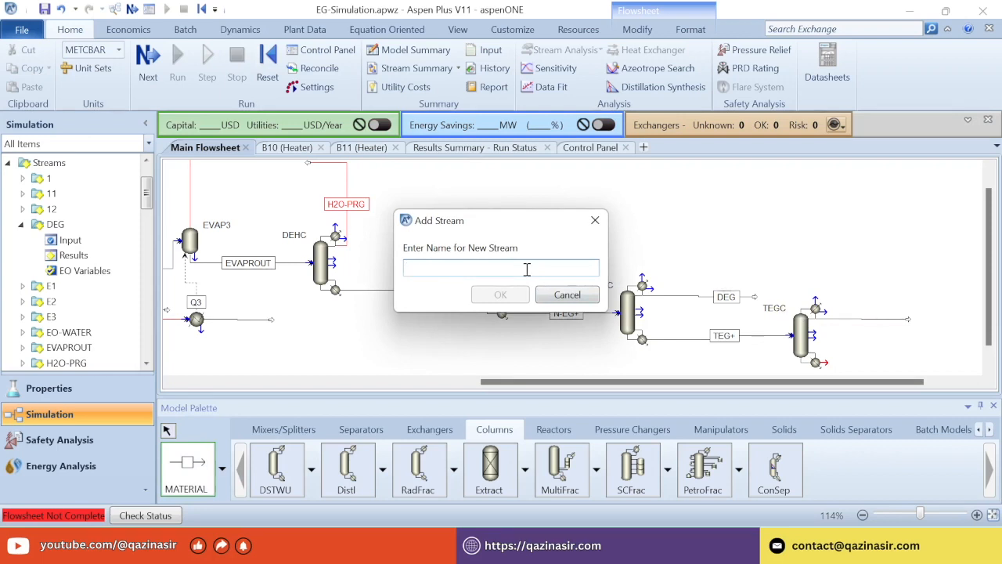
pyautogui.write('TEG')
pyautogui.click(515, 304)
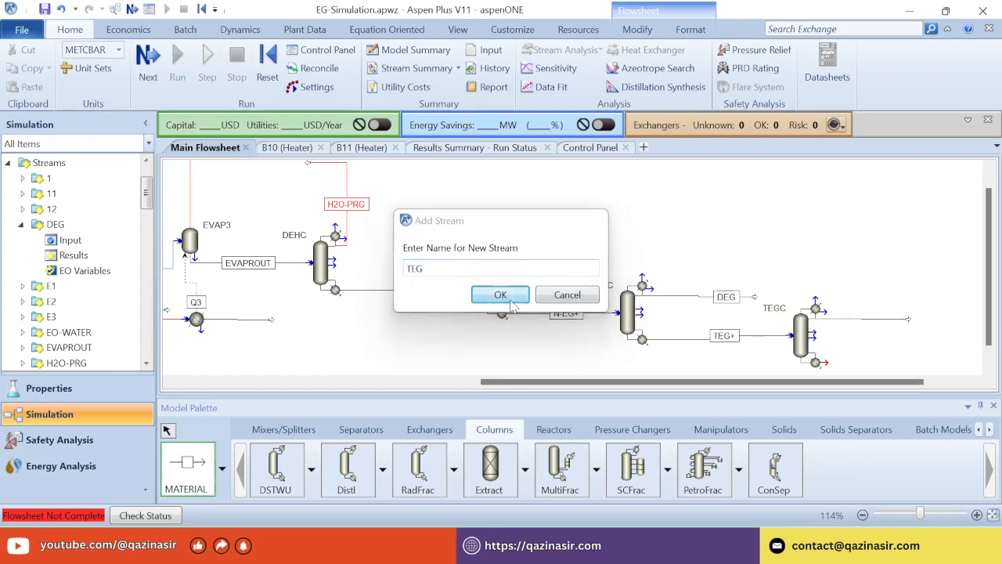
# Add a material stream named 4EG from the TEGC column's bottoms outlet and leave stream drawing mode.
pyautogui.click(822, 362)
pyautogui.click(902, 363)
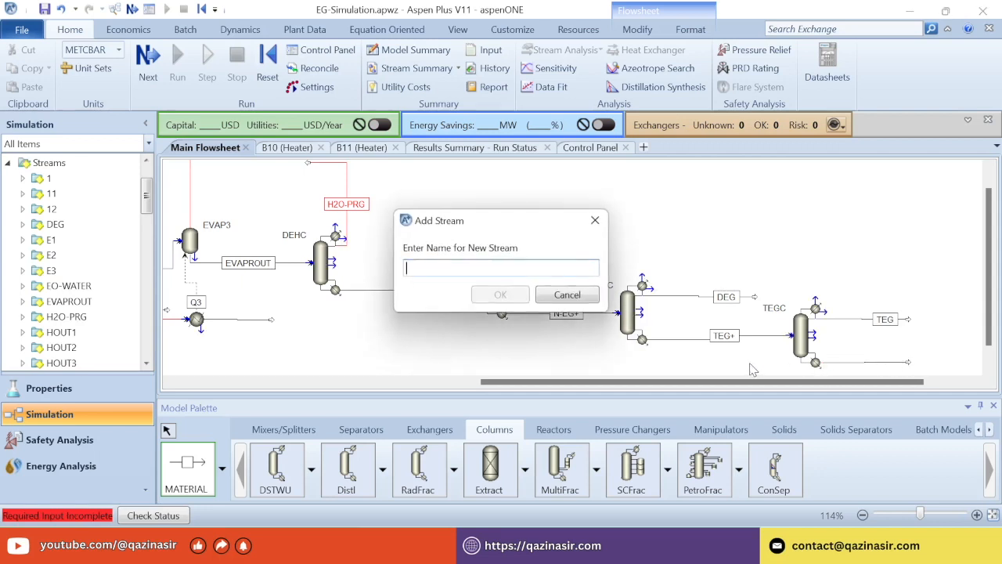
pyautogui.write('4I')
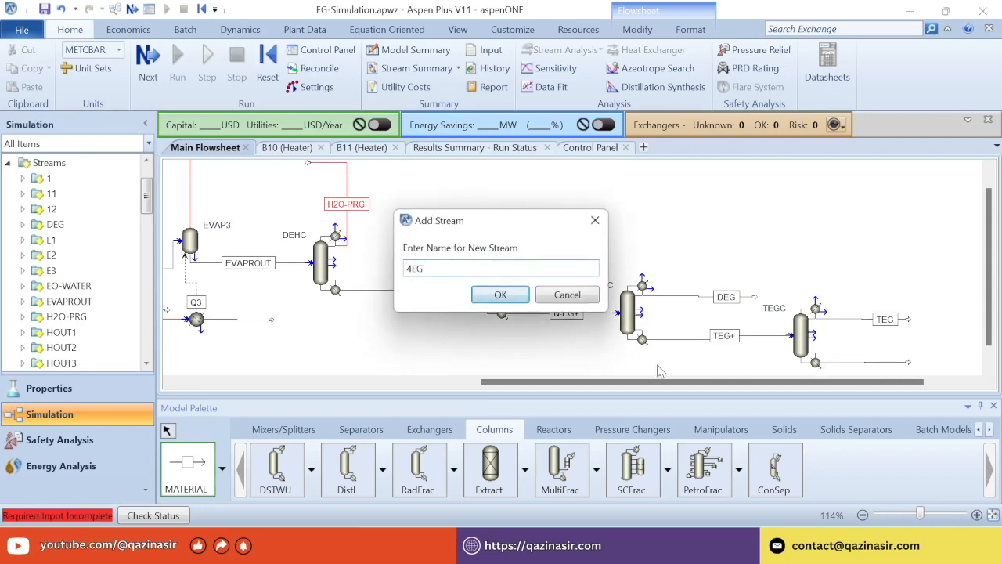
pyautogui.click(518, 296)
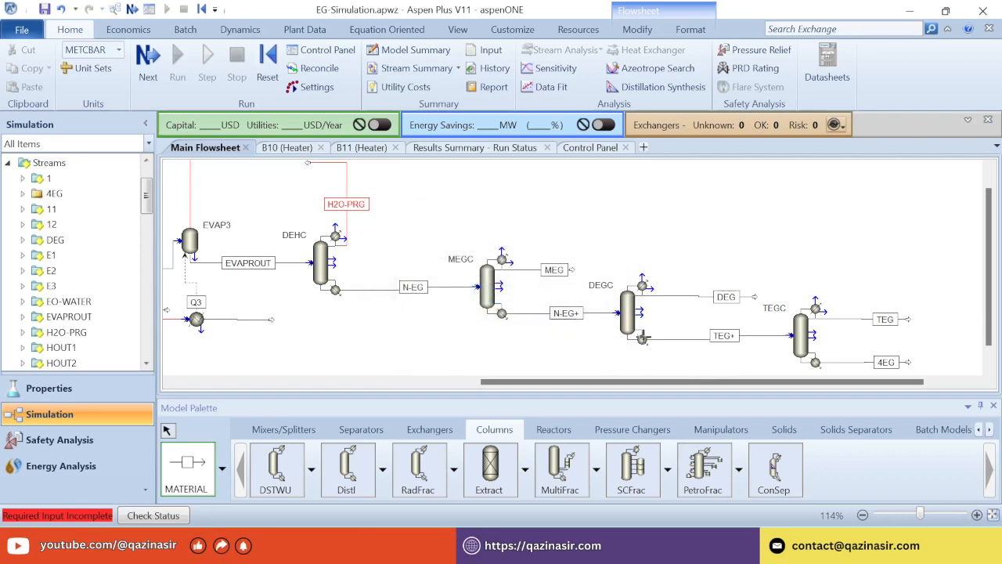
pyautogui.click(167, 430)
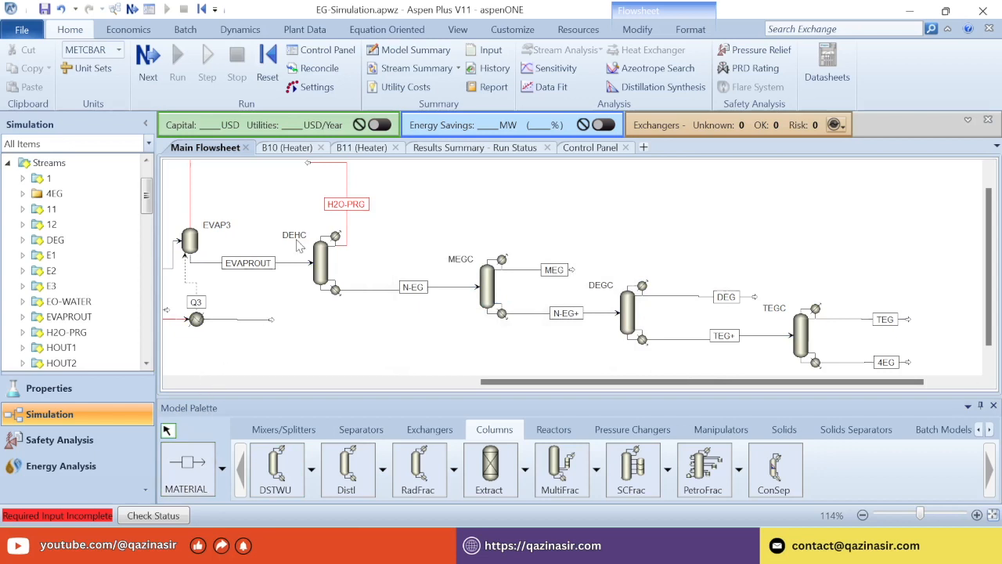
# Configure the TEGC column with 12 stages and a total condenser.
pyautogui.doubleClick(800, 345)
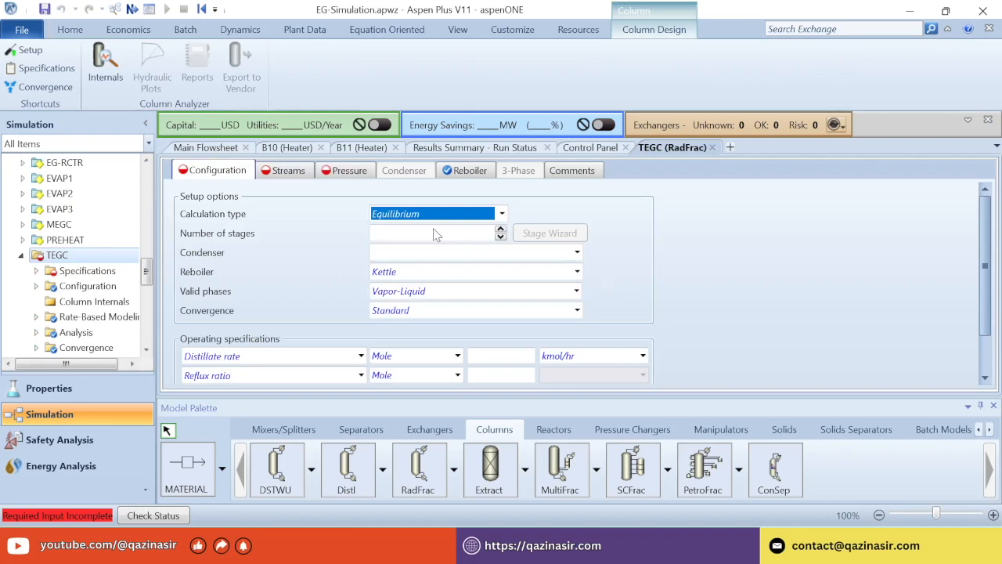
pyautogui.click(429, 238)
pyautogui.write('12')
pyautogui.click(438, 252)
pyautogui.click(439, 253)
pyautogui.click(422, 267)
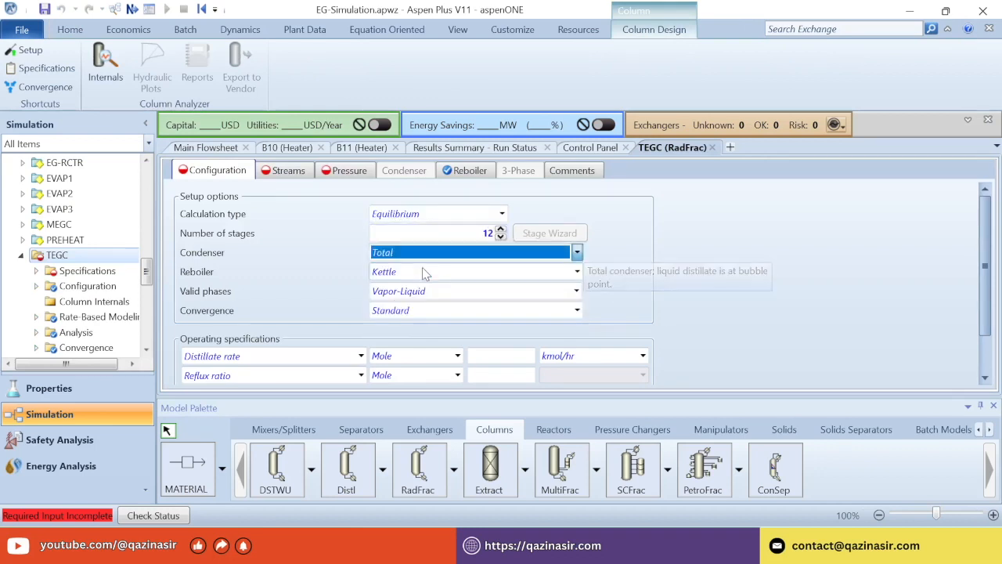
# Specify TEGC's operation by a molar reflux ratio of 0.8 and a reboiler duty of 0.1 MW.
pyautogui.click(249, 379)
pyautogui.click(235, 516)
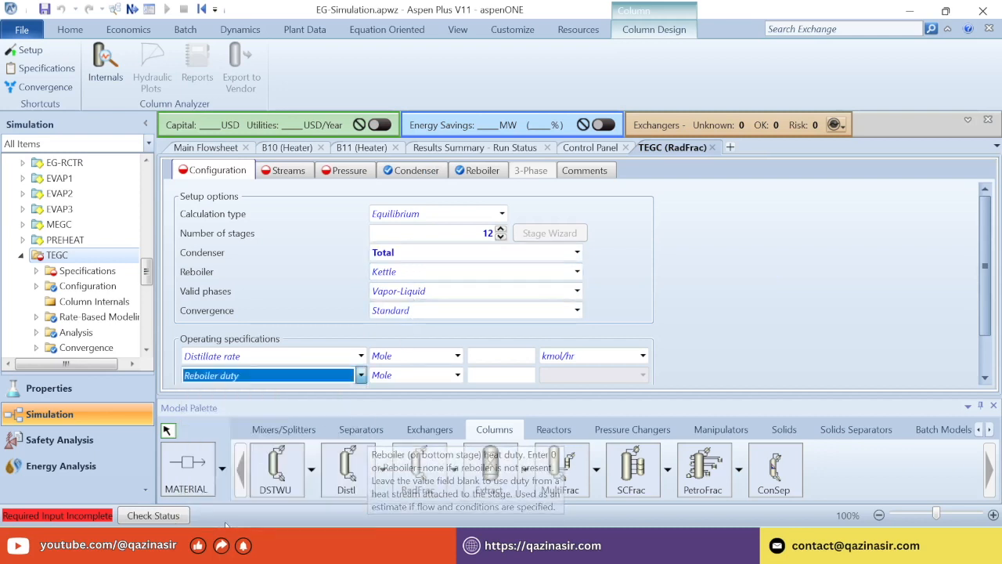
pyautogui.click(255, 358)
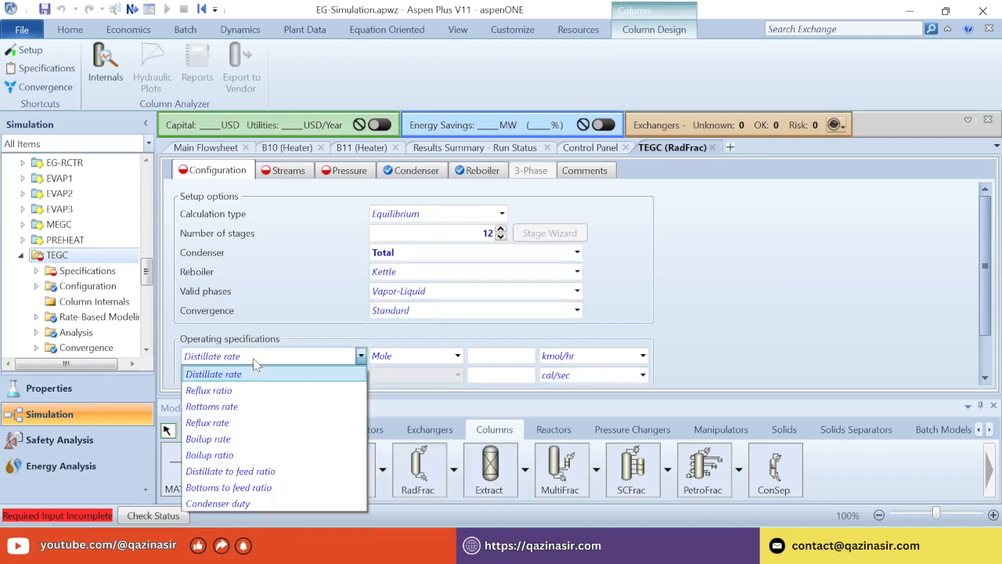
pyautogui.click(224, 396)
pyautogui.click(508, 358)
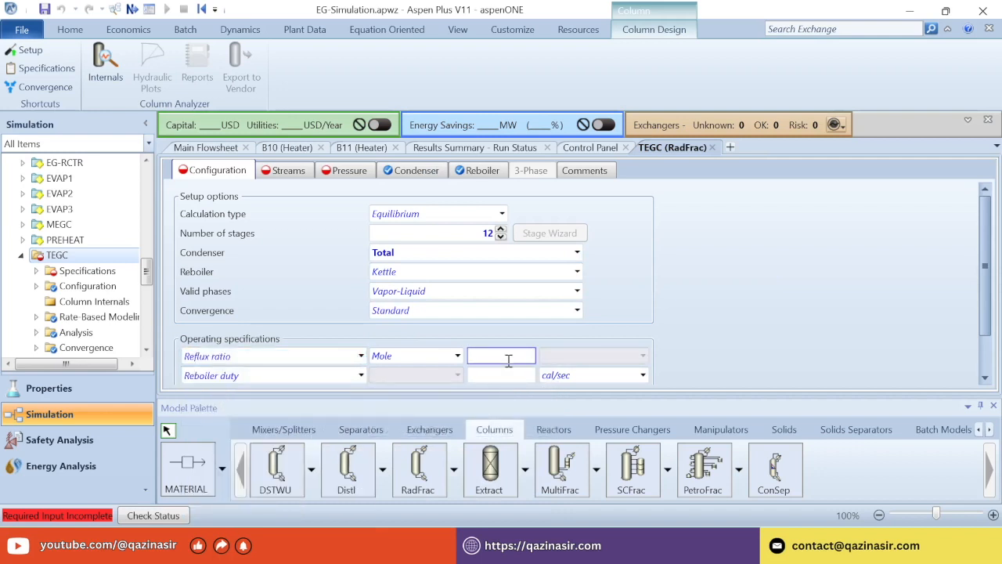
pyautogui.write('.8')
pyautogui.click(523, 376)
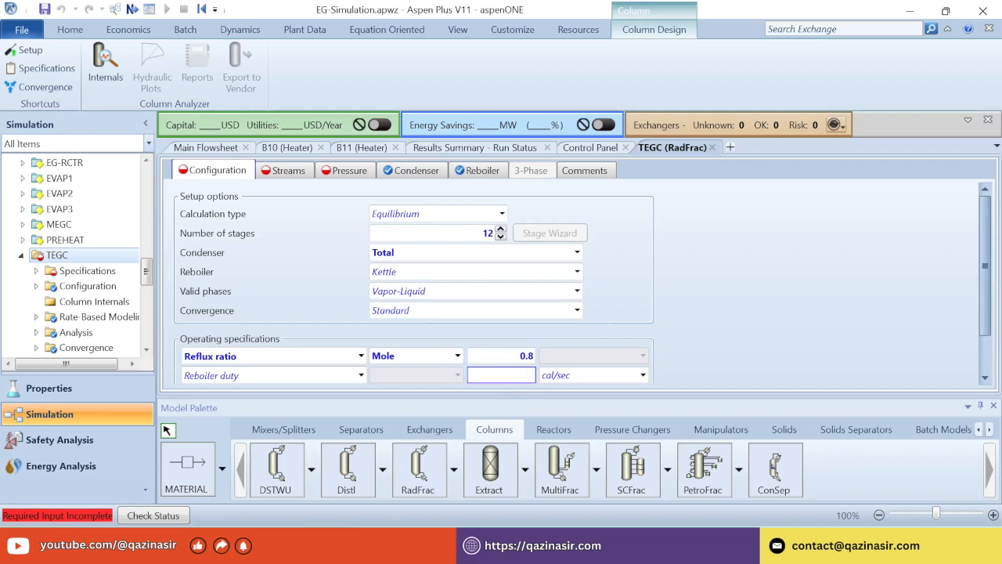
pyautogui.click(576, 376)
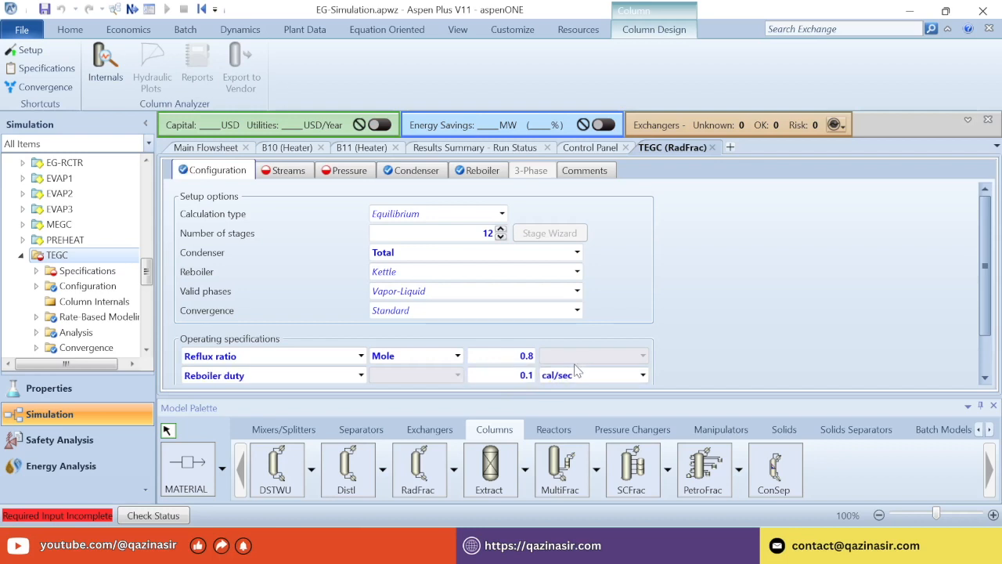
pyautogui.click(576, 376)
pyautogui.scroll(-2, 572, 344)
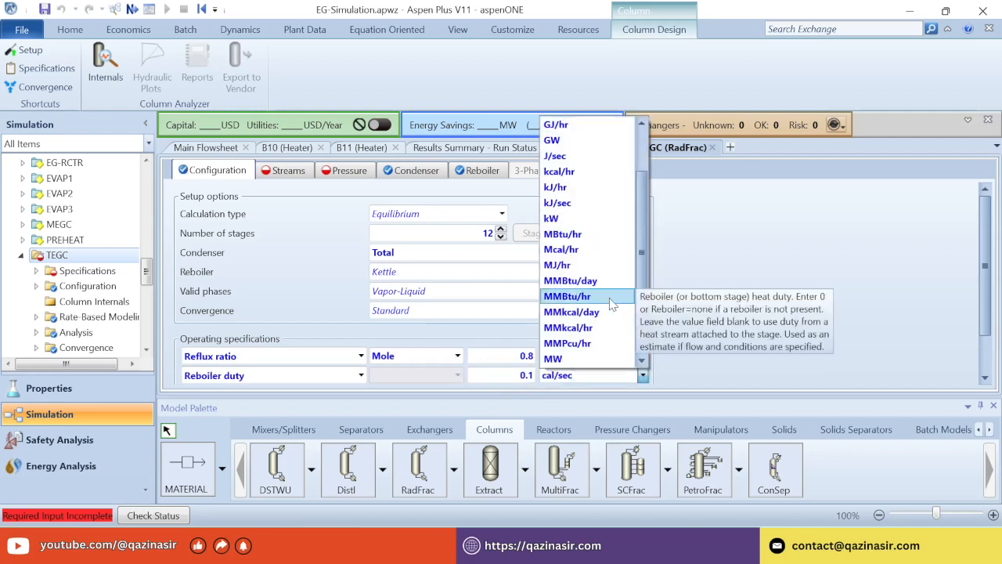
pyautogui.click(569, 332)
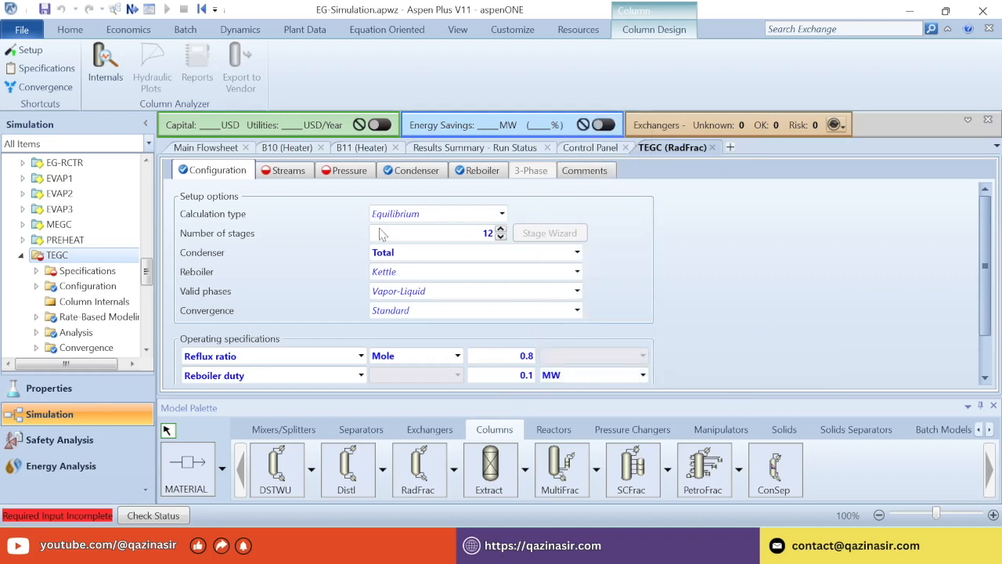
# Set the feed stage of the TEG+ stream entering the TEGC column to 12.
pyautogui.click(287, 172)
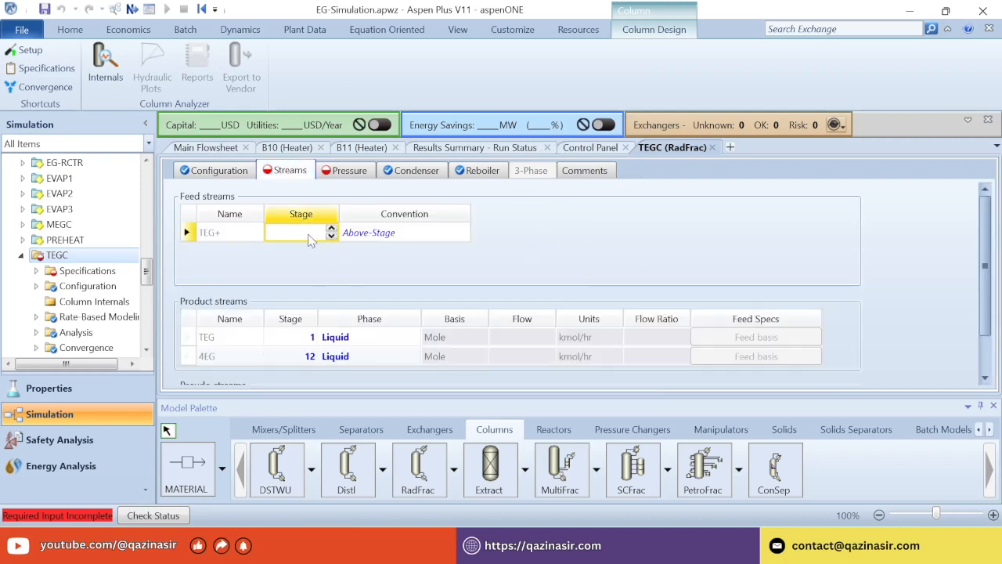
pyautogui.write('12')
pyautogui.press('Tab')
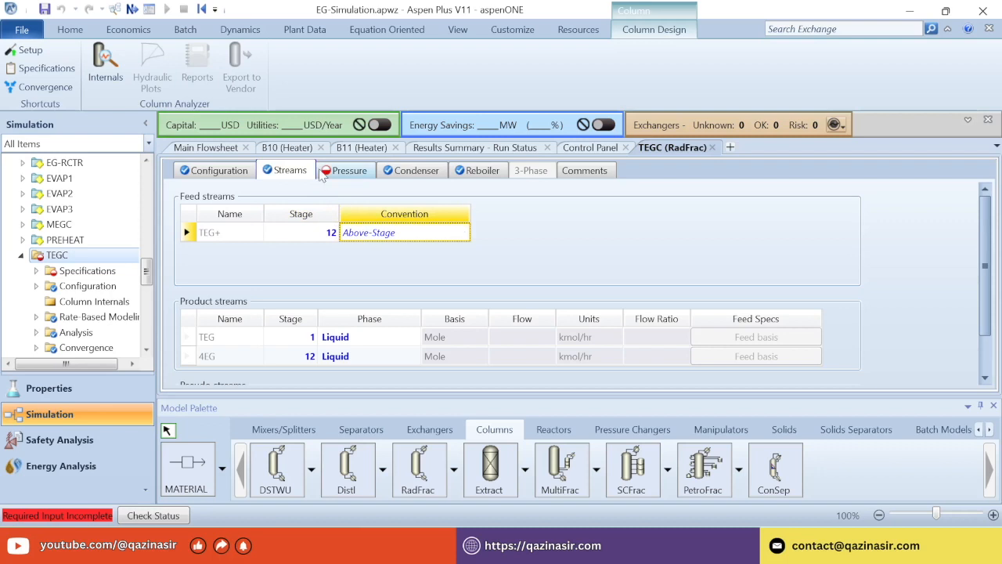
# Define TEGC's pressure as a pressure profile with 0.01 bar at stage 1.
pyautogui.click(332, 174)
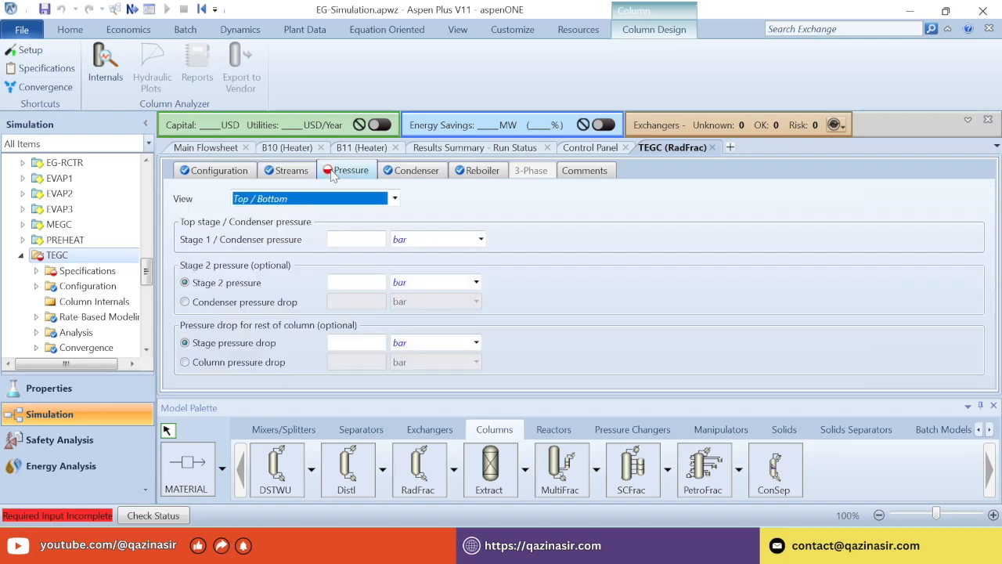
pyautogui.click(313, 199)
pyautogui.click(294, 229)
pyautogui.click(223, 276)
pyautogui.write('1')
pyautogui.click(285, 279)
pyautogui.write('.')
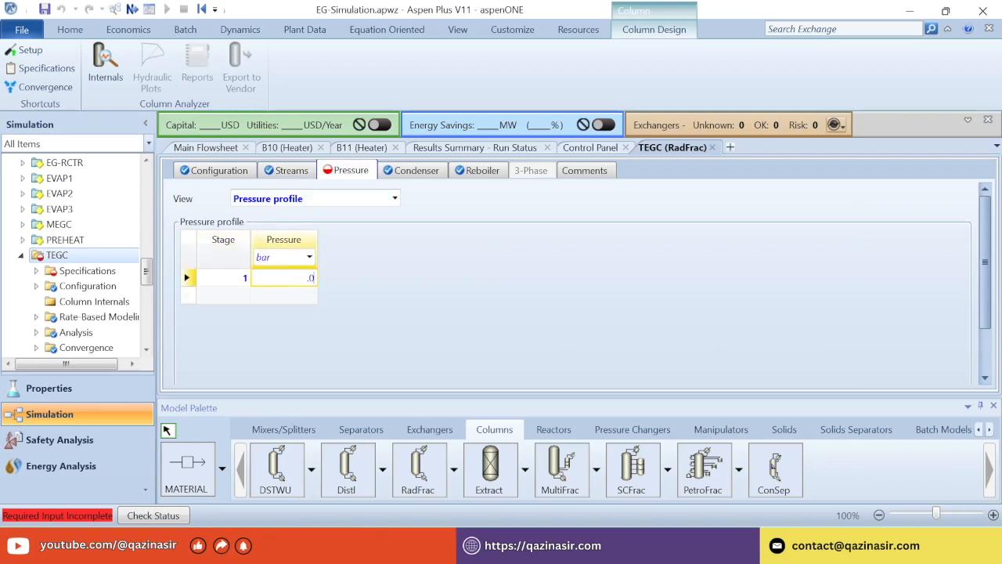
pyautogui.write('01')
pyautogui.press('Return')
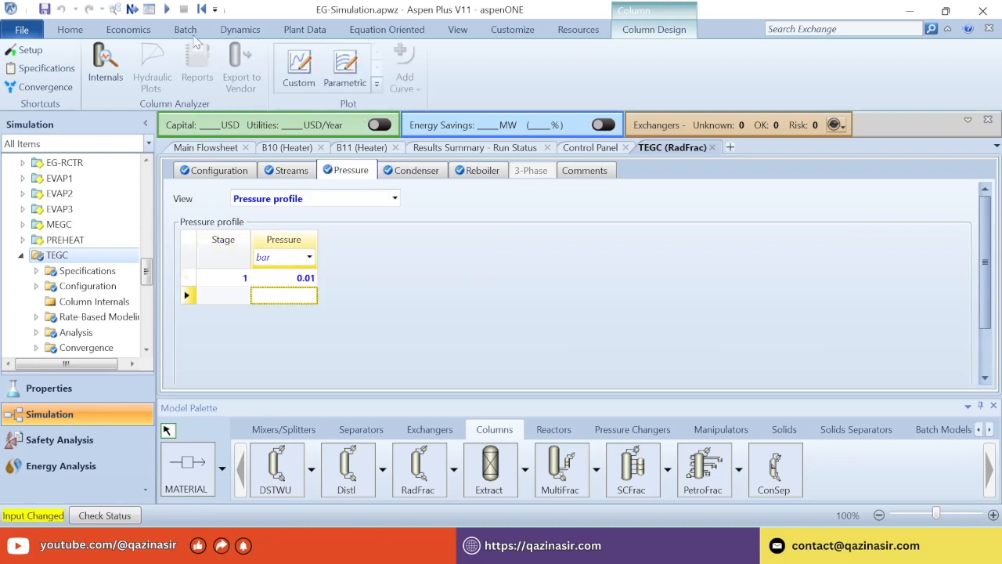
# Run the simulation with the specified TEGC column and return to the main flowsheet.
pyautogui.click(167, 10)
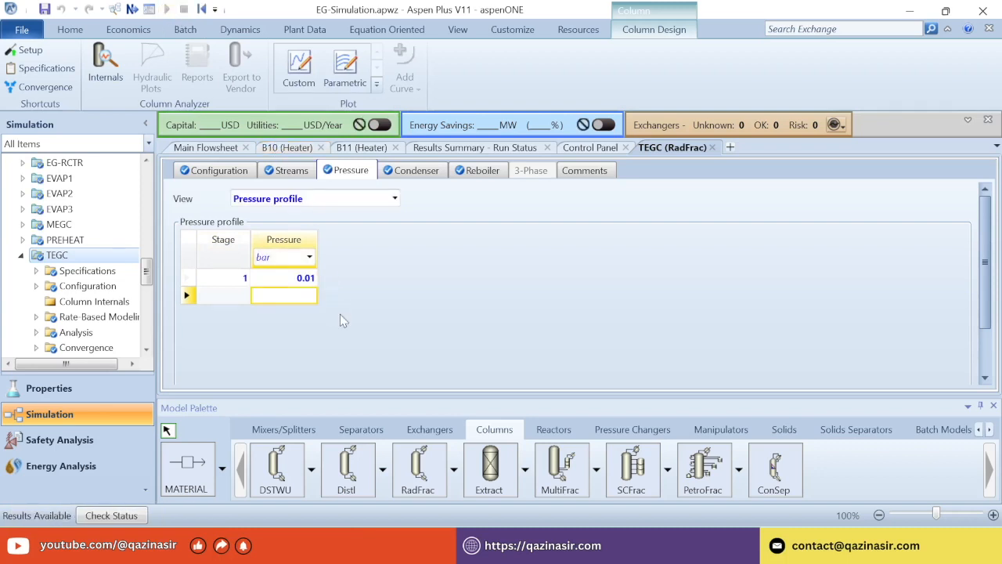
pyautogui.click(712, 147)
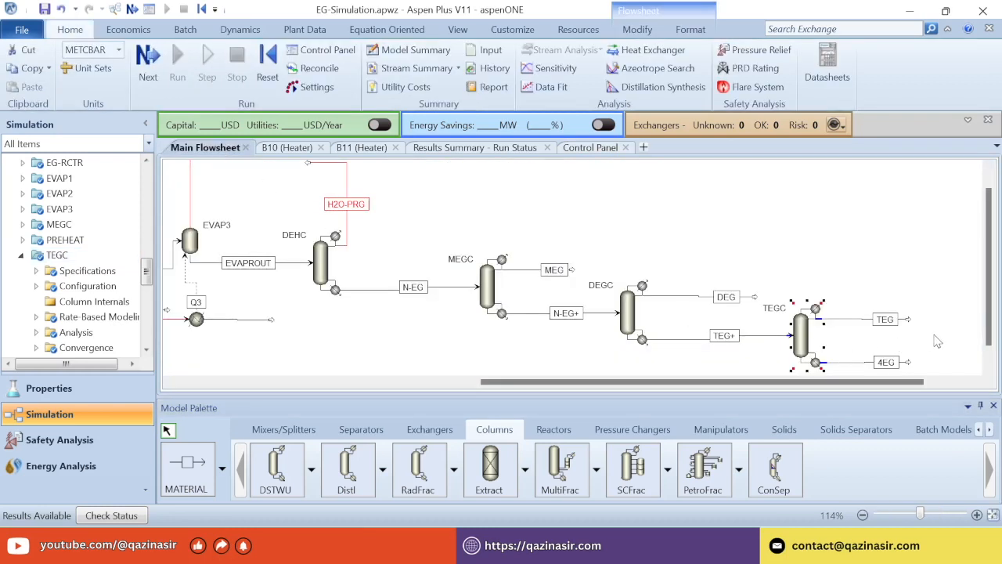
pyautogui.click(937, 342)
pyautogui.moveTo(988, 335); pyautogui.dragTo(988, 350)
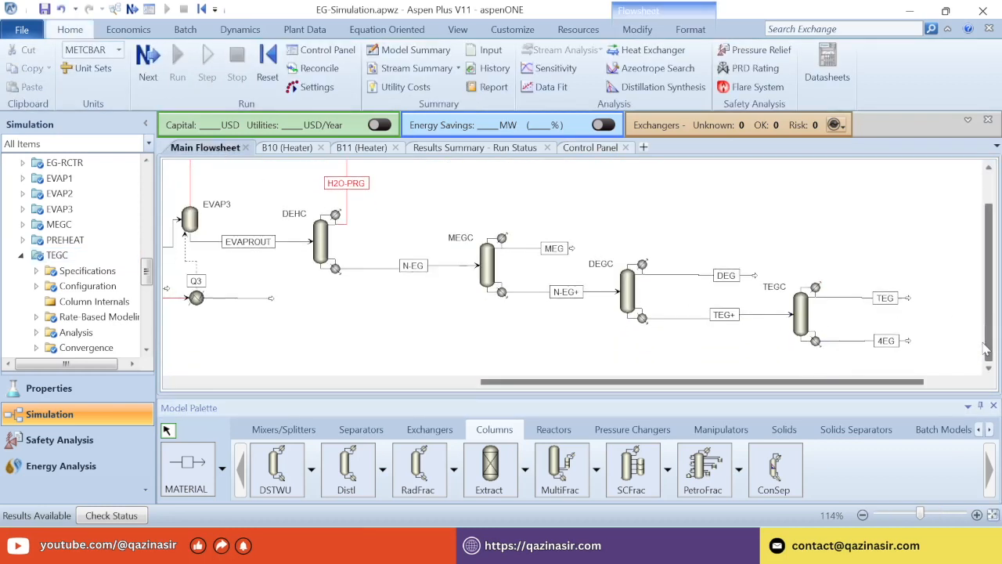
# Examine the DEG and TEG mole fractions in the results of the TEG stream leaving the TEGC column.
pyautogui.rightClick(848, 298)
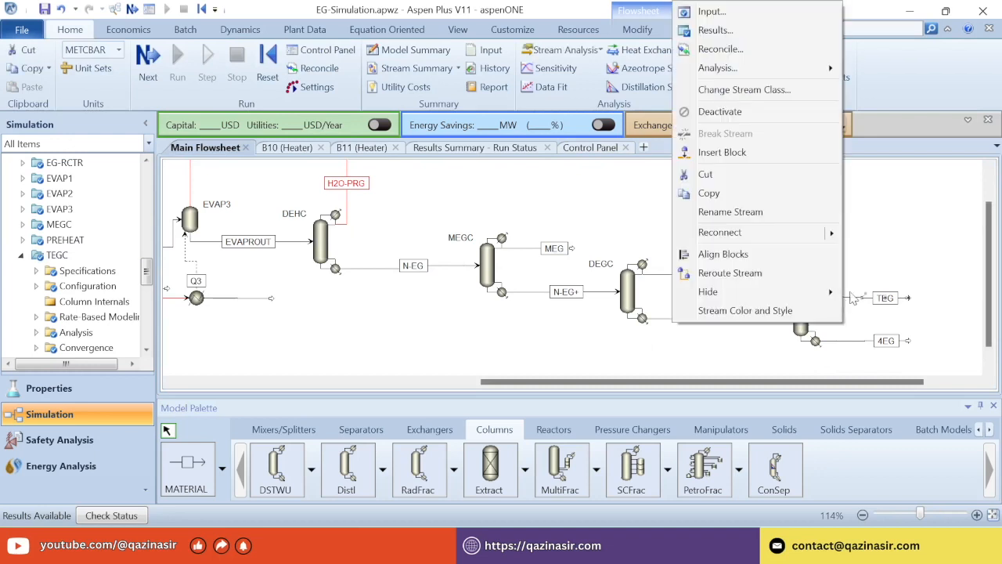
pyautogui.click(714, 30)
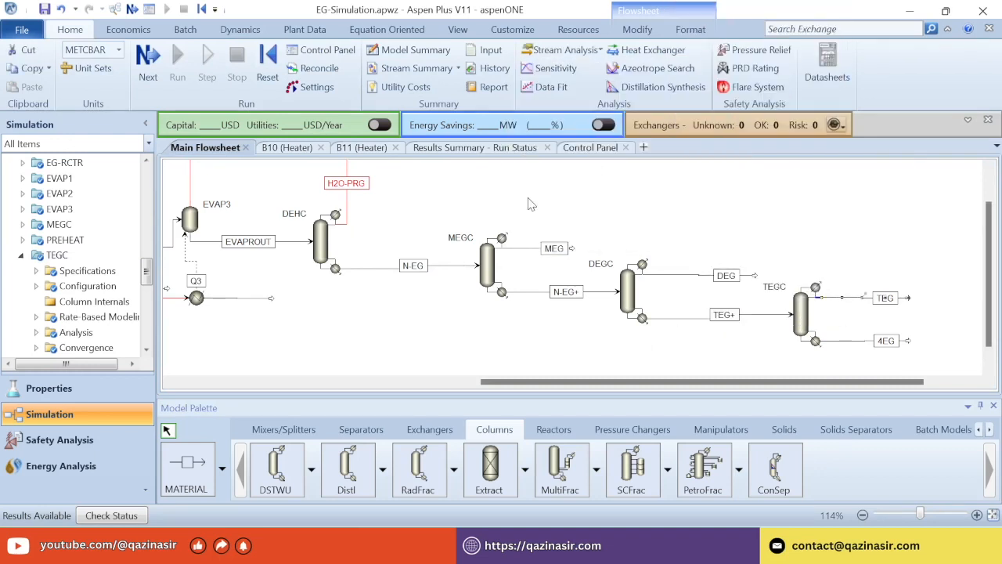
pyautogui.scroll(-7, 486, 258)
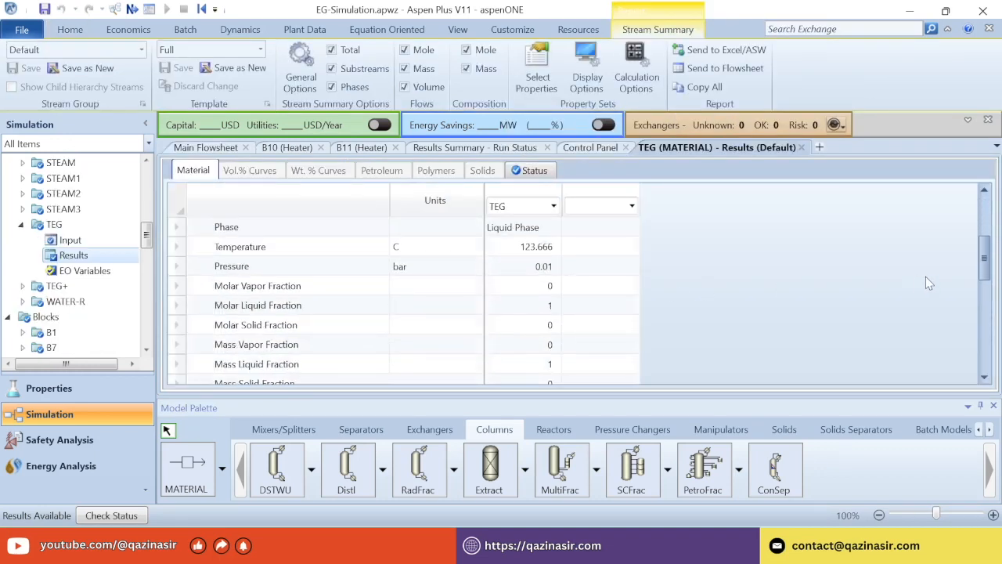
pyautogui.scroll(-2, 932, 289)
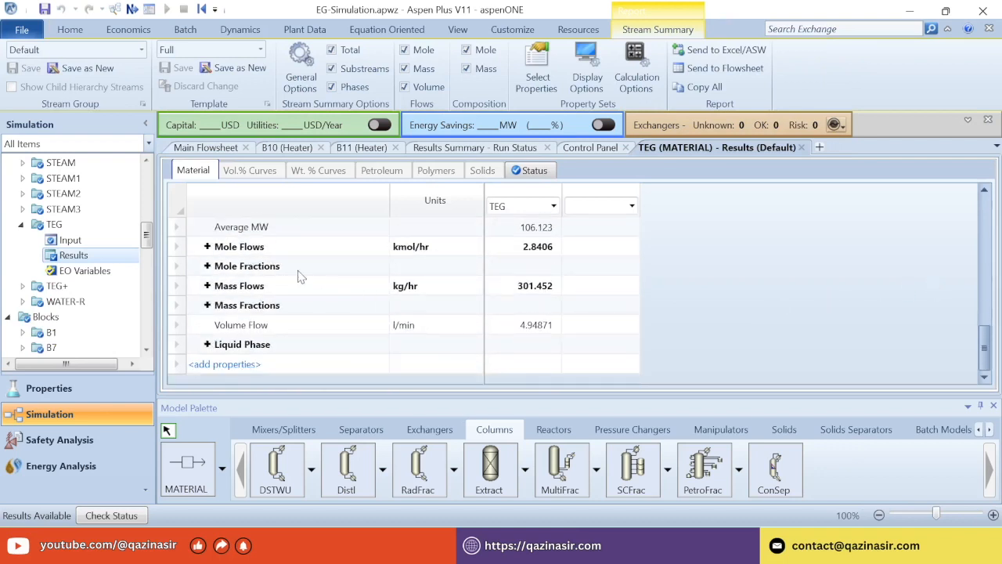
pyautogui.click(208, 266)
pyautogui.click(529, 291)
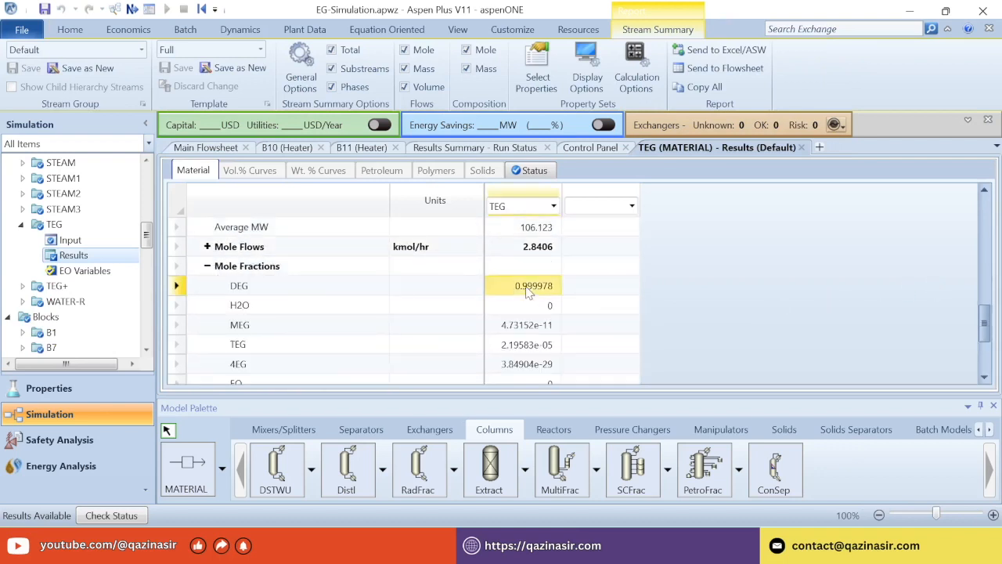
pyautogui.click(517, 348)
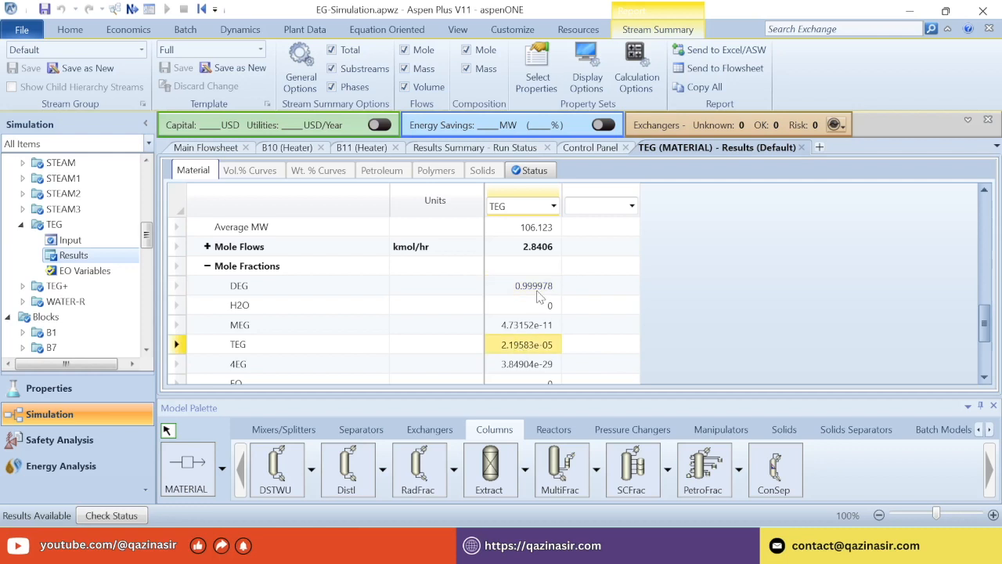
pyautogui.click(801, 148)
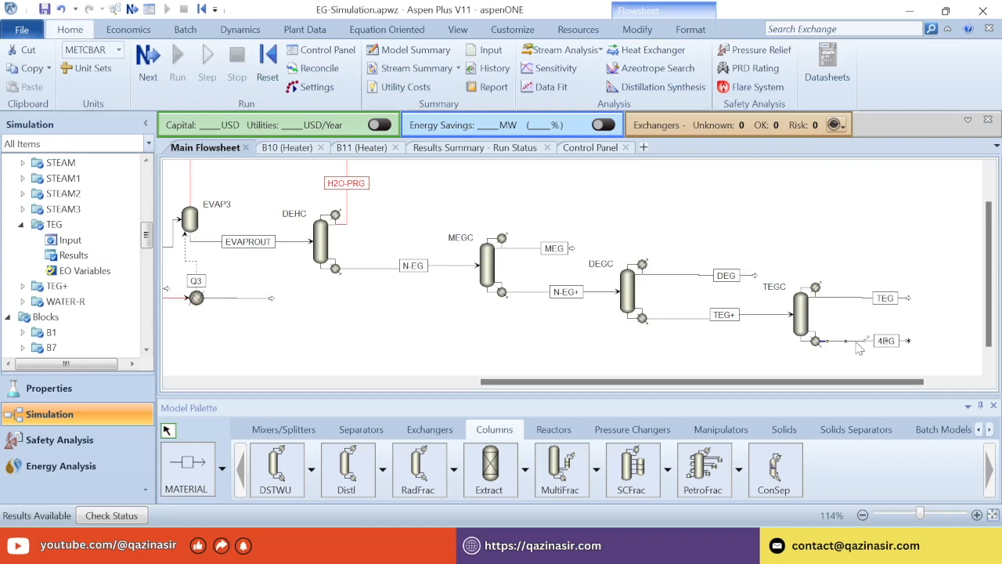
# Examine the 4EG, DEG and TEG mole fractions in the results of the 4EG stream leaving the TEGC column.
pyautogui.rightClick(856, 343)
pyautogui.click(854, 336)
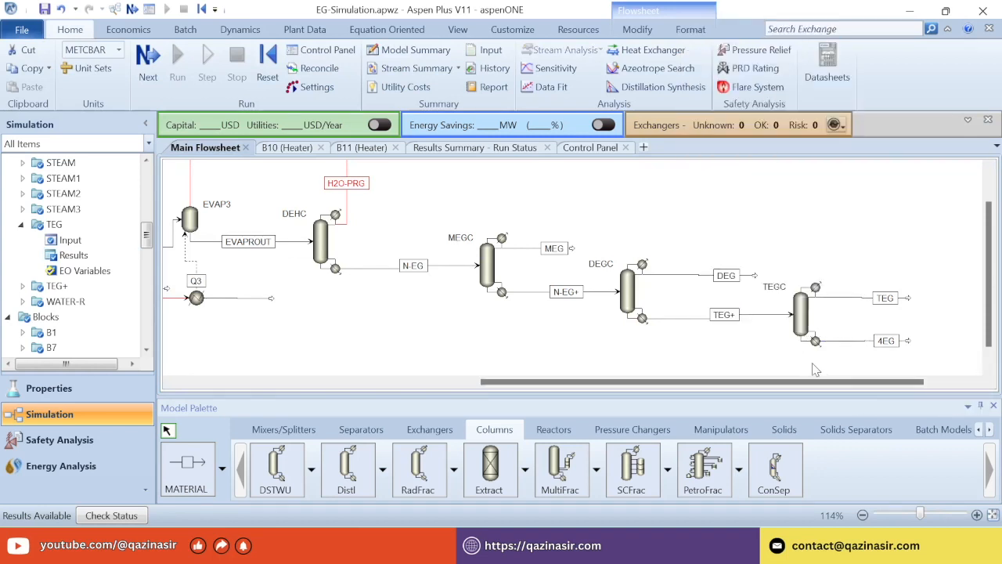
pyautogui.rightClick(847, 340)
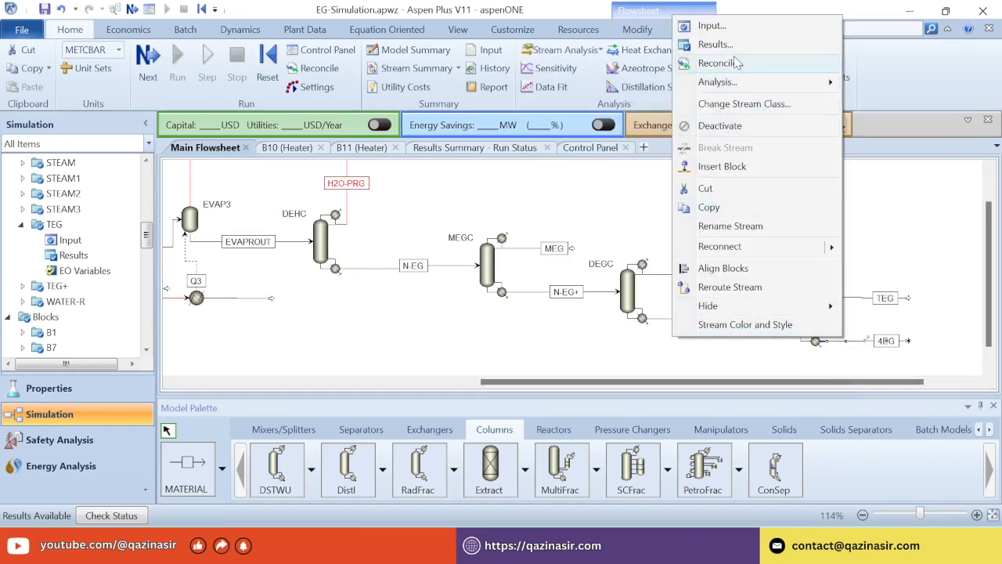
pyautogui.click(715, 43)
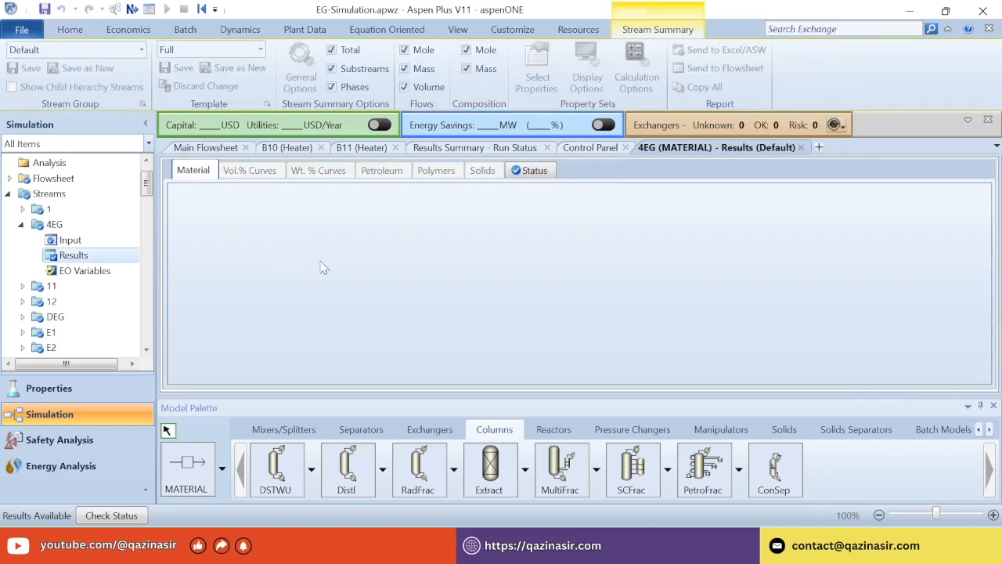
pyautogui.scroll(-7, 439, 304)
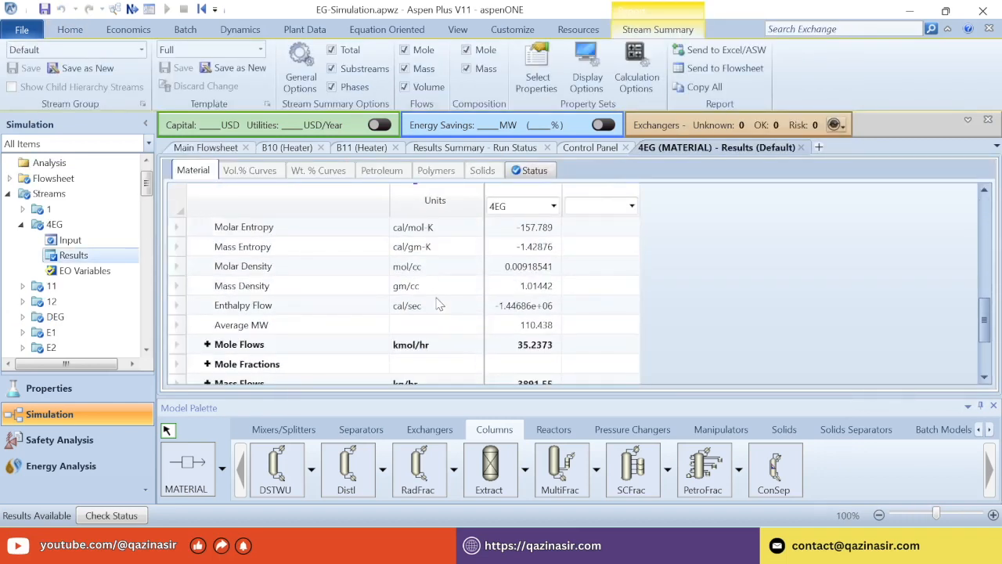
pyautogui.scroll(-2, 439, 306)
pyautogui.click(207, 298)
pyautogui.scroll(-1, 603, 340)
pyautogui.scroll(-1, 609, 340)
pyautogui.click(519, 349)
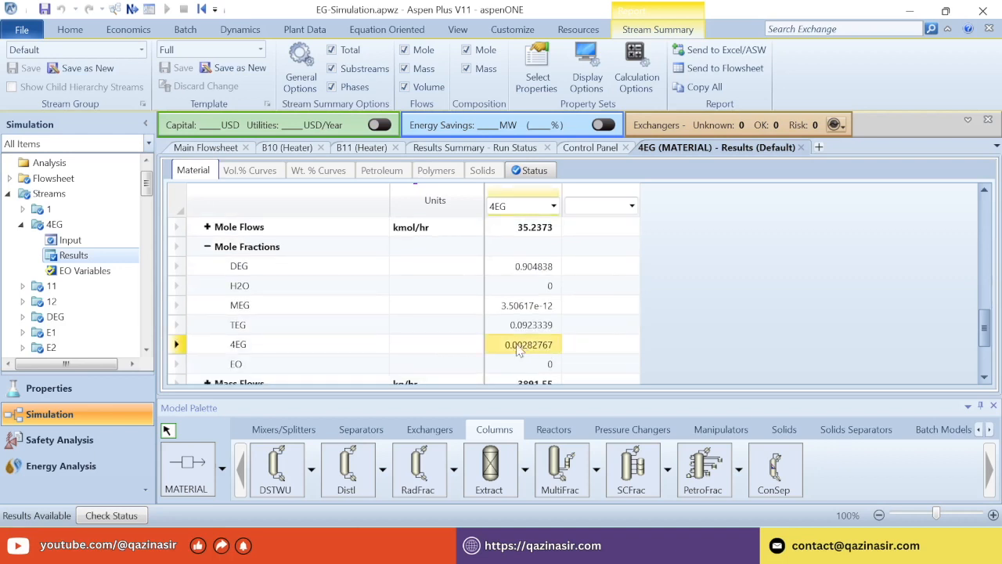
pyautogui.click(533, 271)
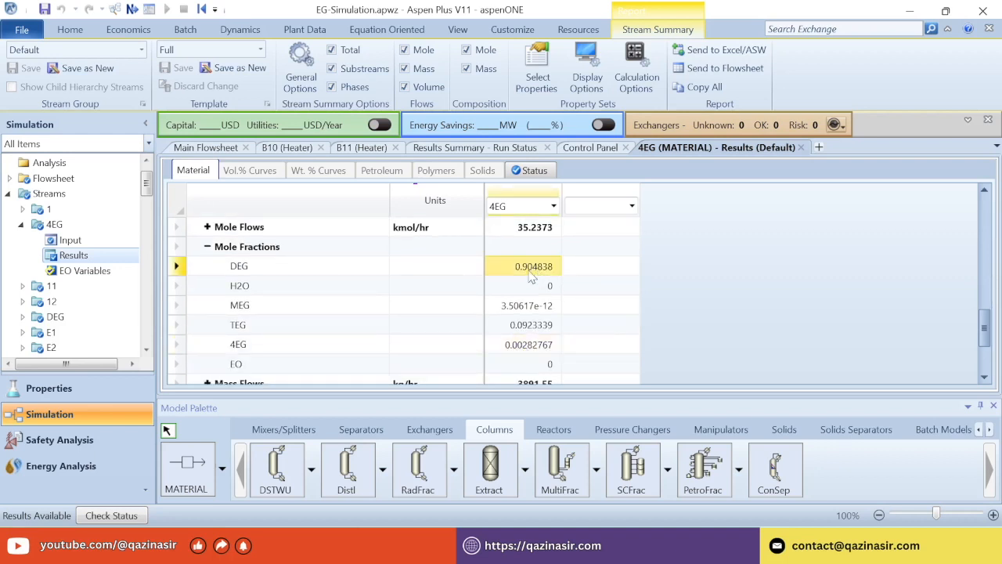
pyautogui.click(533, 328)
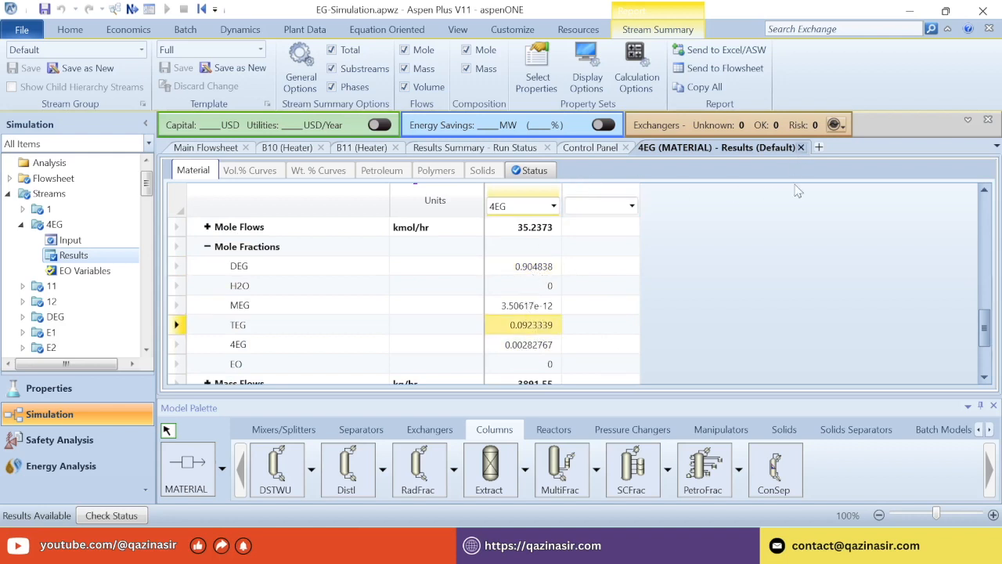
pyautogui.click(801, 147)
# Recheck the TEG mole fraction in the TEG stream's results.
pyautogui.rightClick(861, 297)
pyautogui.click(740, 32)
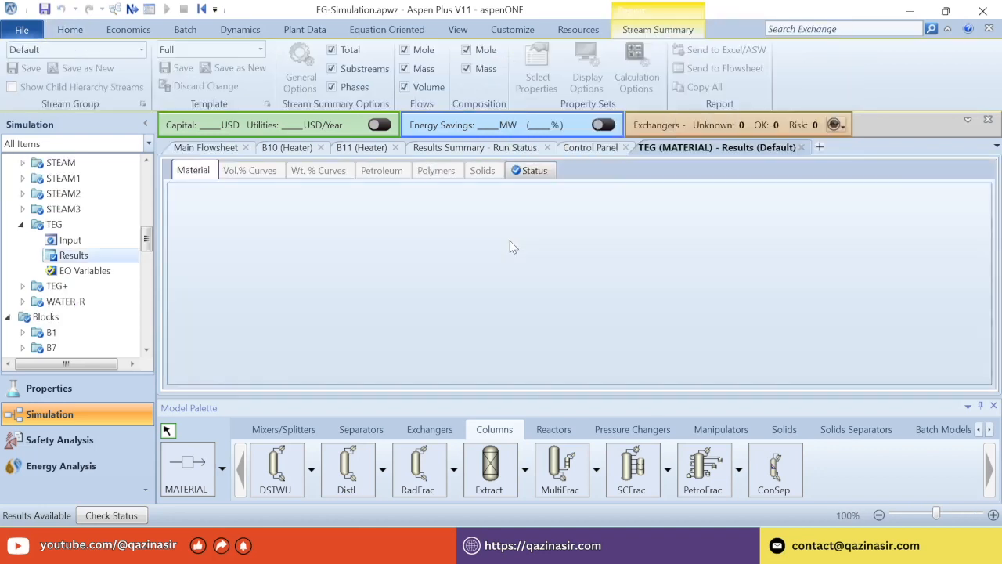
pyautogui.scroll(-7, 532, 297)
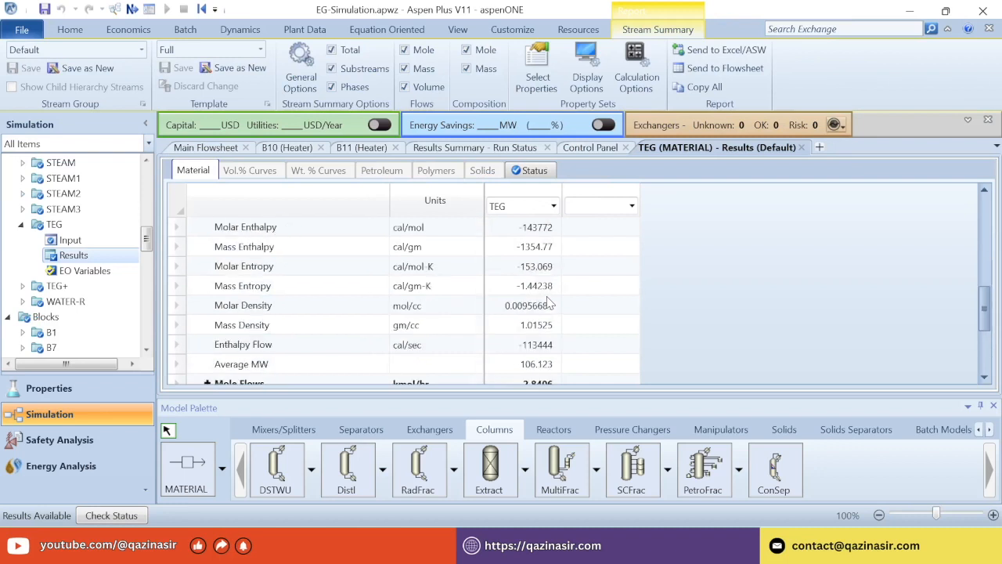
pyautogui.click(208, 305)
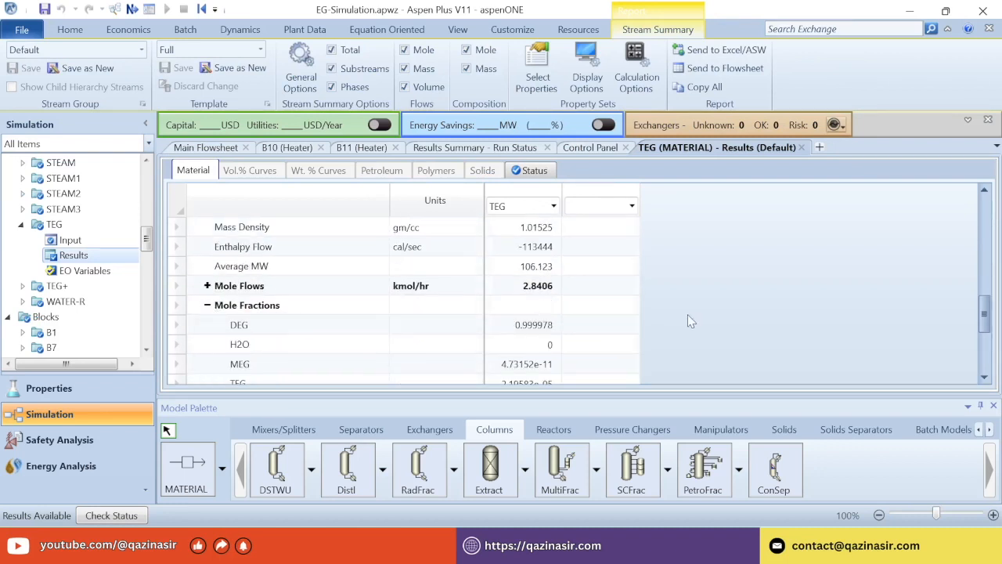
pyautogui.scroll(-1, 687, 314)
pyautogui.click(519, 327)
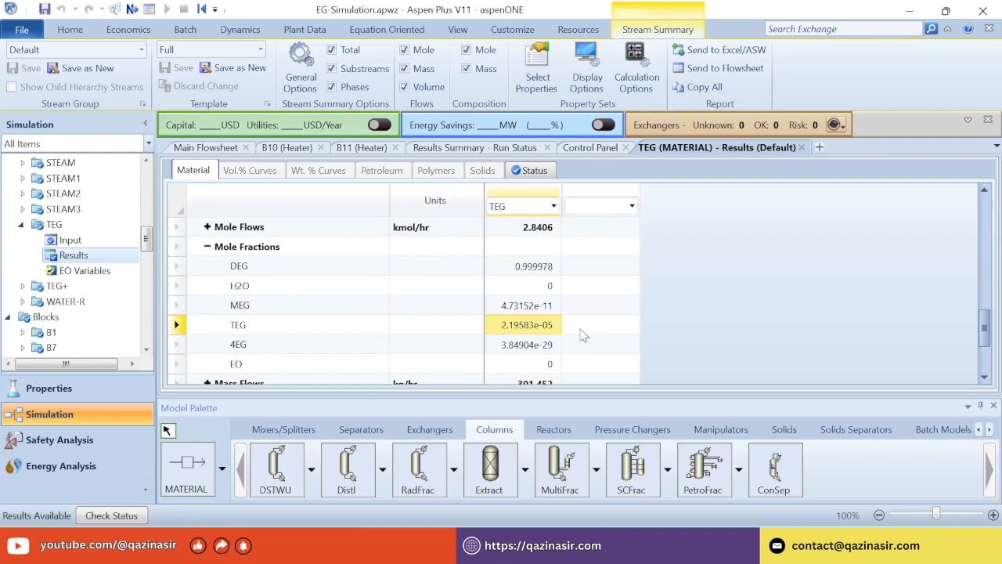
pyautogui.click(801, 147)
# Set the TEGC column's reboiler duty to 0.2 MW and rerun the simulation.
pyautogui.click(802, 272)
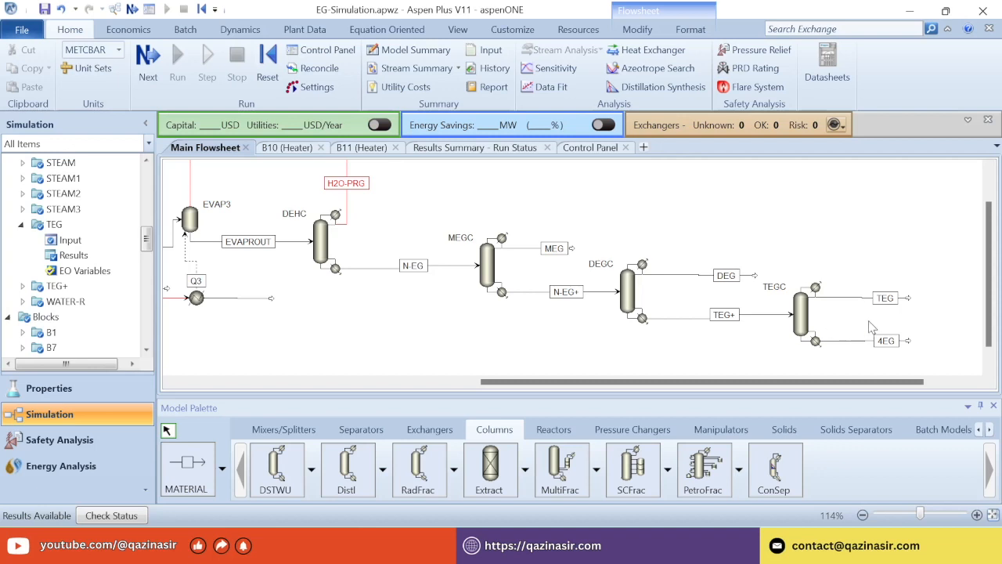
pyautogui.doubleClick(800, 323)
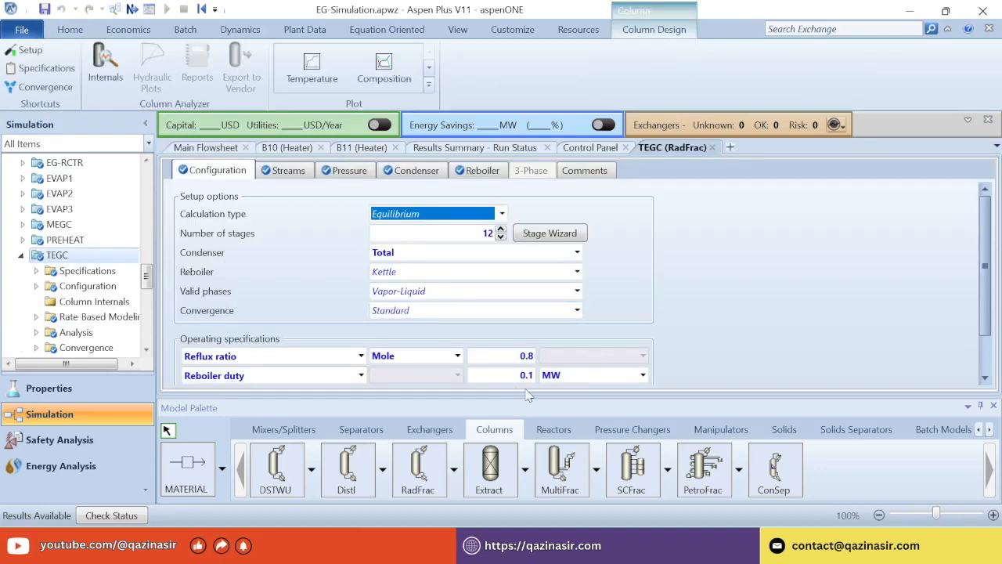
pyautogui.click(517, 377)
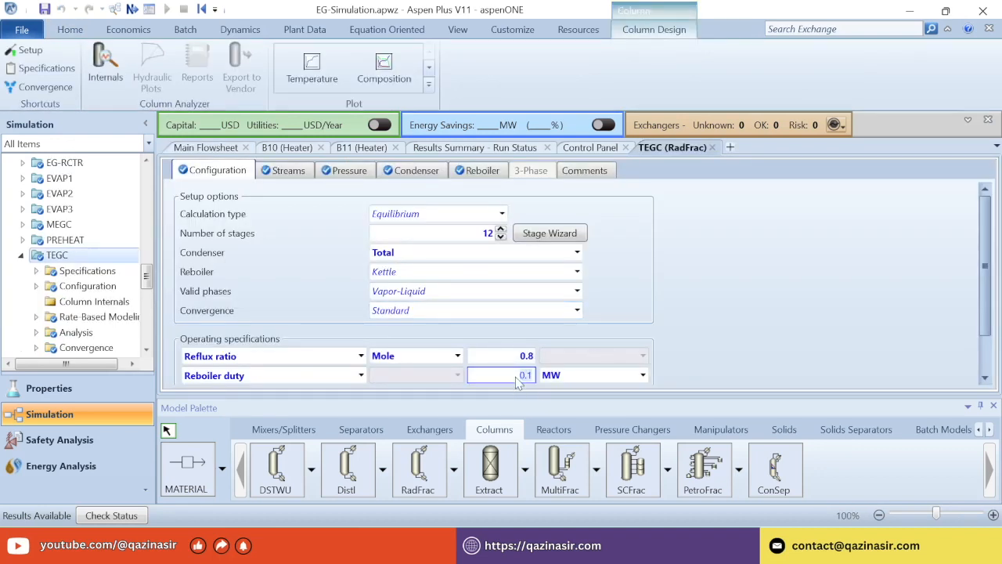
pyautogui.write('0.2')
pyautogui.press('Return')
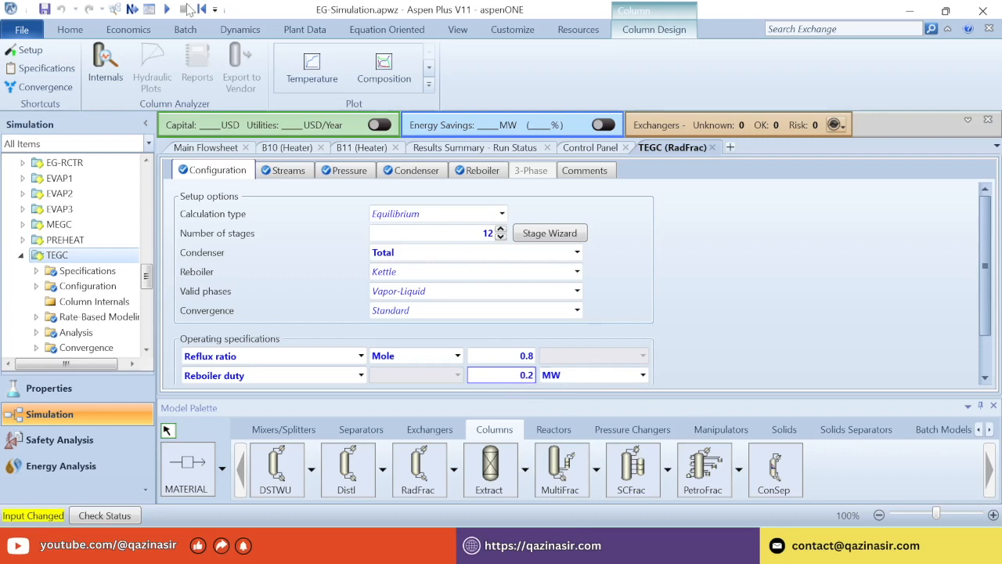
pyautogui.click(169, 10)
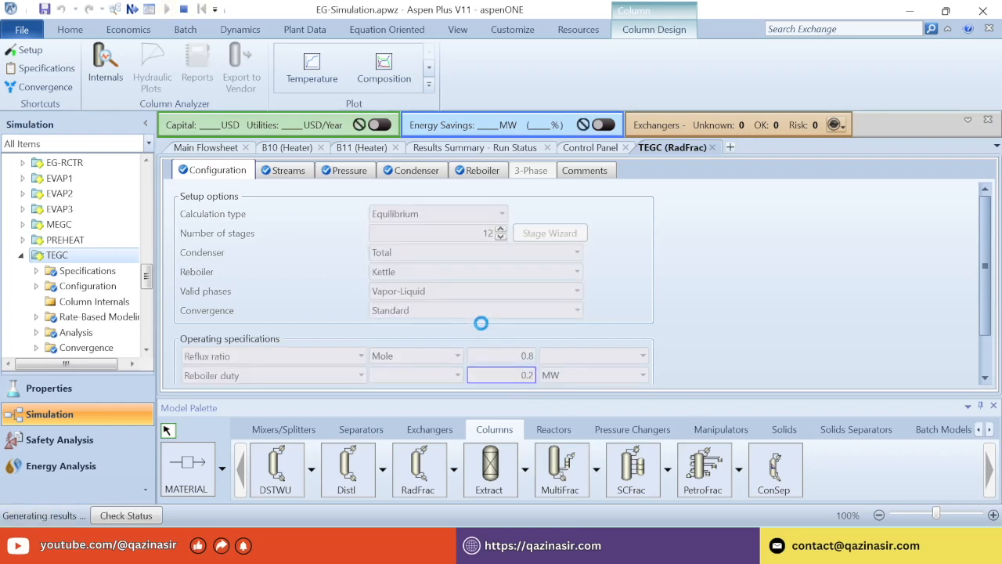
pyautogui.click(712, 147)
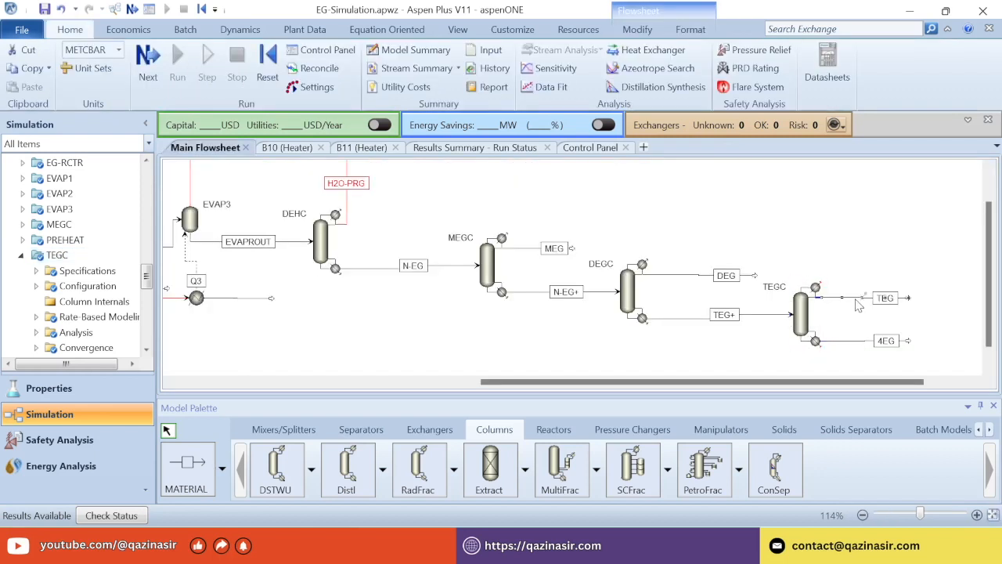
# Examine the TEG mole fraction in the recalculated results of the TEG stream.
pyautogui.rightClick(859, 305)
pyautogui.click(730, 29)
pyautogui.scroll(-3, 591, 296)
pyautogui.scroll(-5, 589, 294)
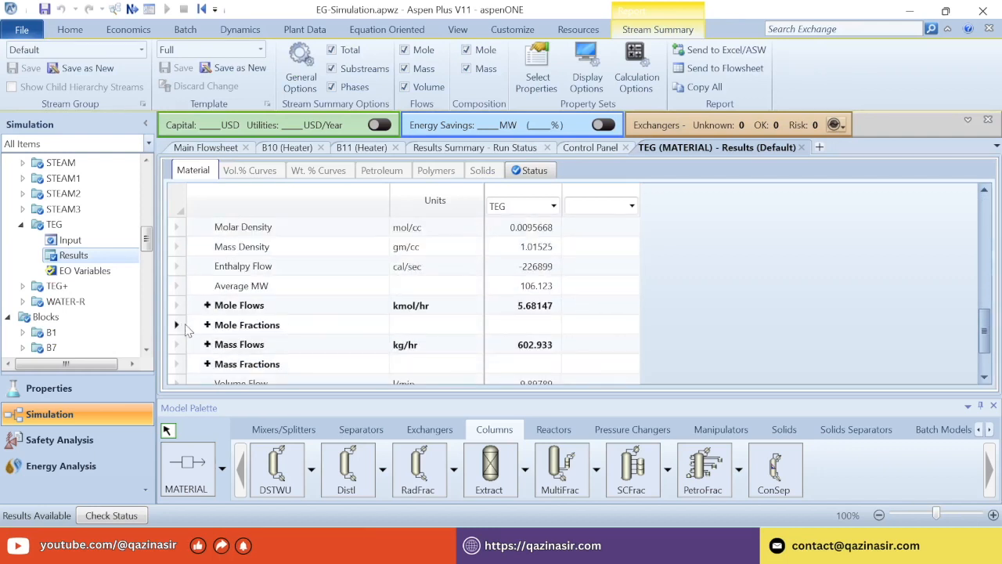
pyautogui.click(208, 324)
pyautogui.scroll(-2, 500, 345)
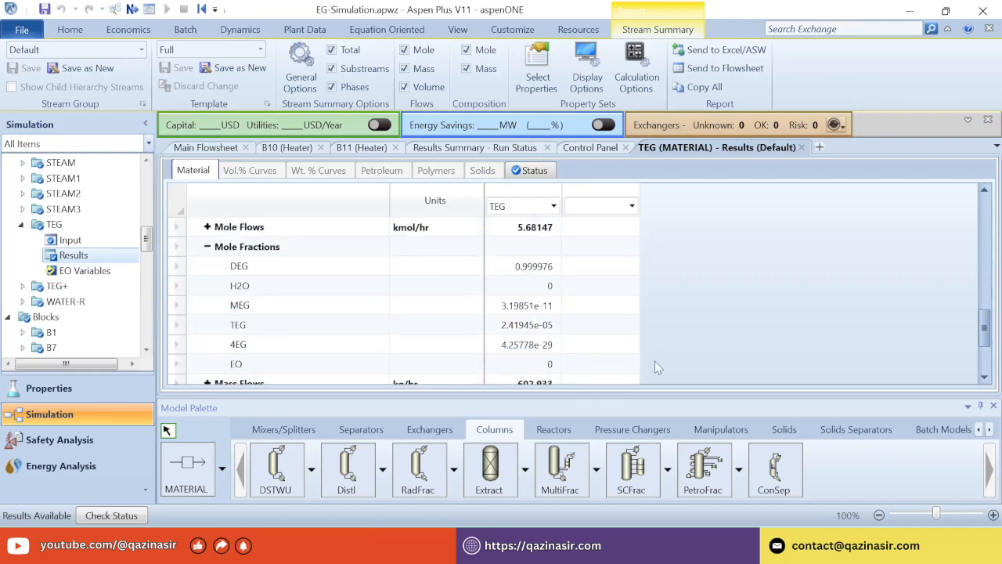
pyautogui.click(514, 330)
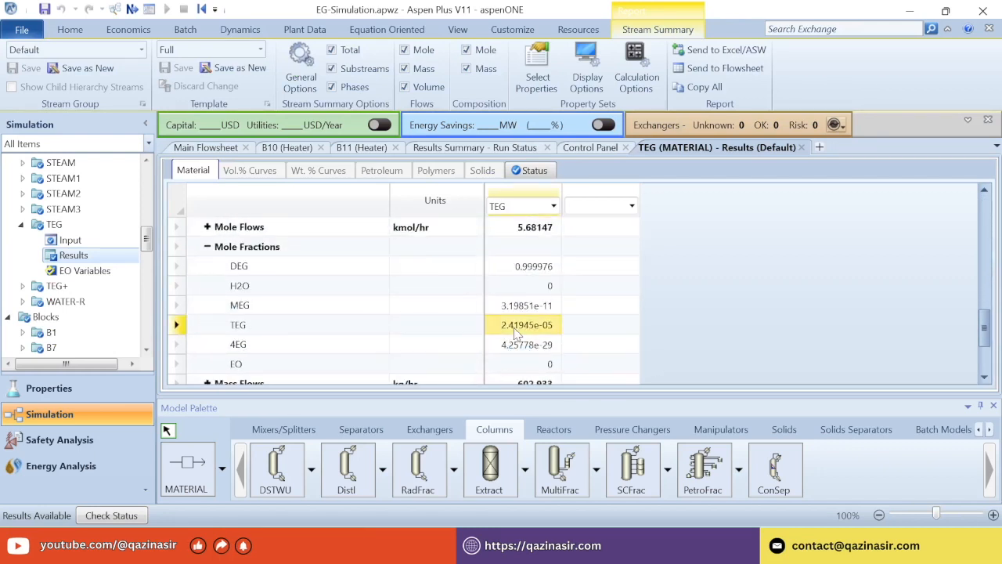
pyautogui.click(802, 147)
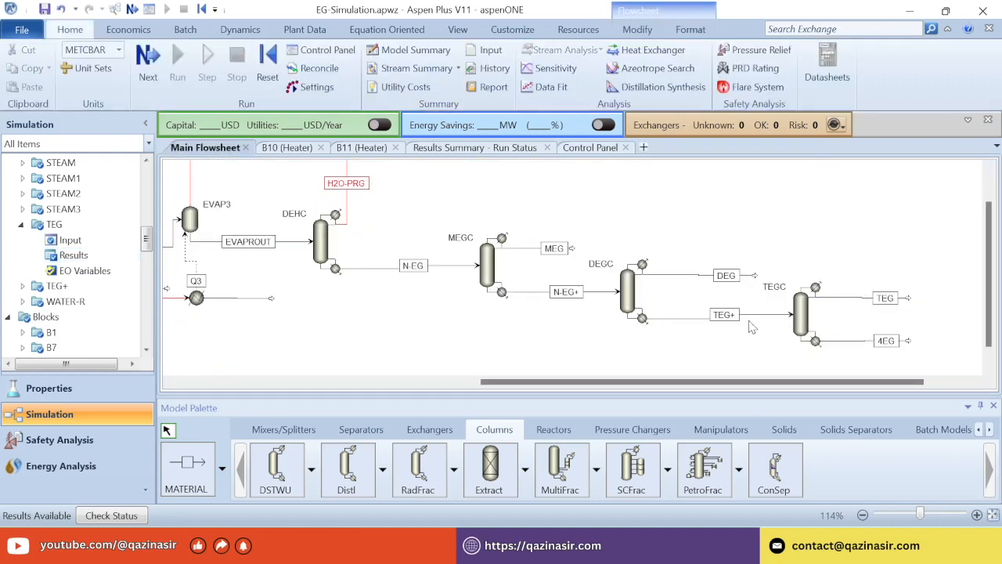
# Set the TEGC column's reboiler duty to 0.5 MW and rerun the simulation.
pyautogui.click(801, 313)
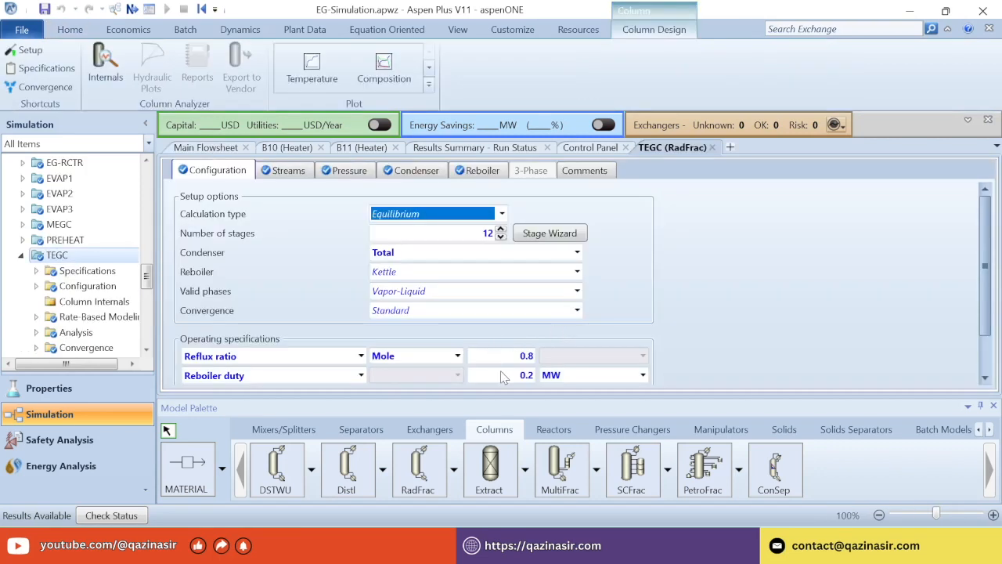
pyautogui.click(503, 375)
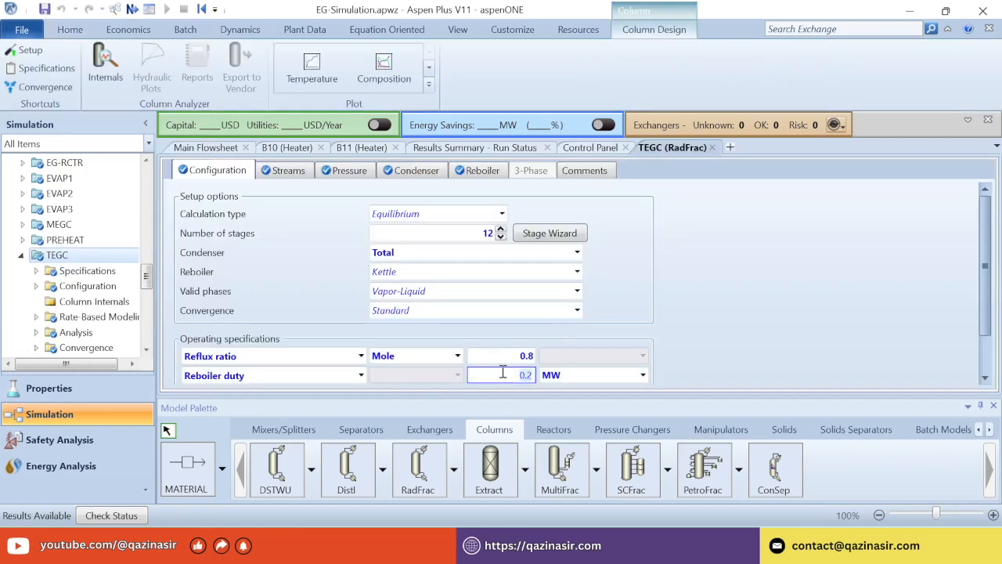
pyautogui.write('0.')
pyautogui.press('Return')
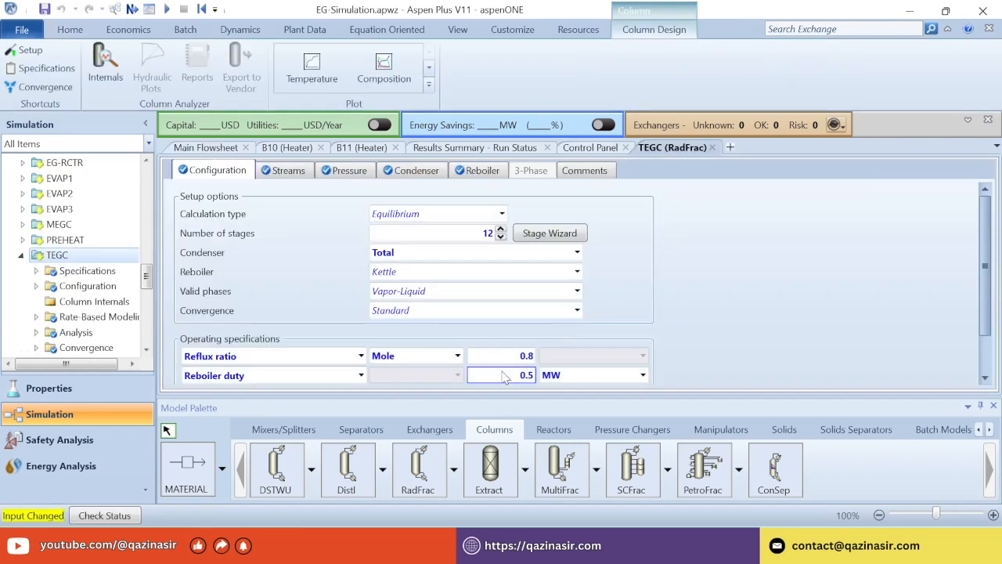
pyautogui.click(167, 9)
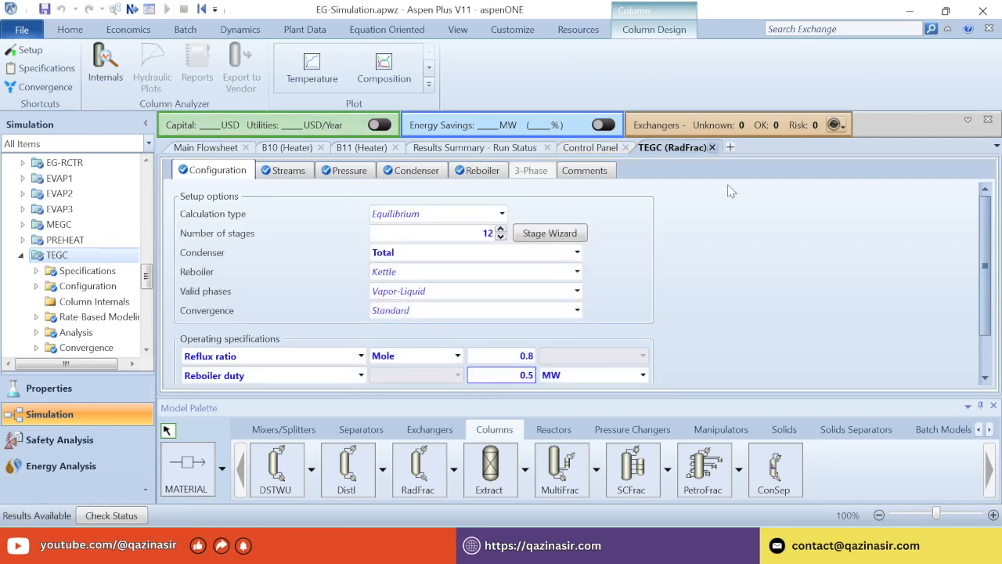
# Check the mole fractions in the TEG stream's results, focusing on the TEG component.
pyautogui.click(711, 147)
pyautogui.rightClick(867, 305)
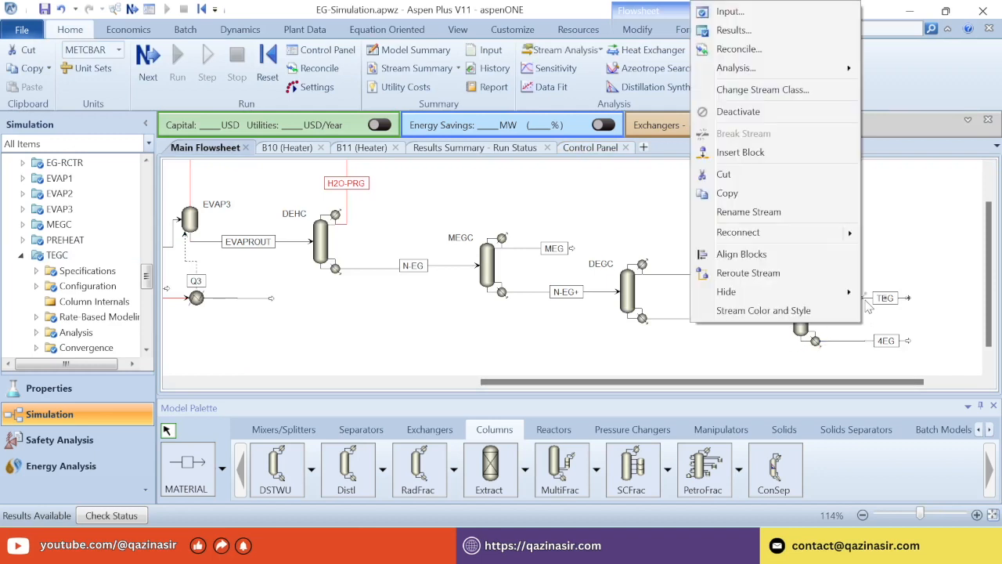
pyautogui.click(745, 32)
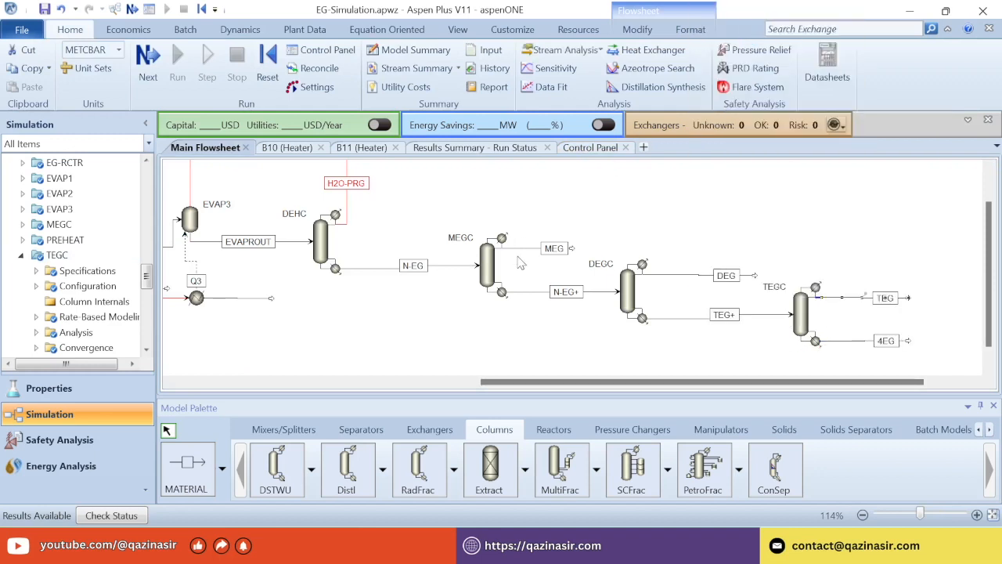
pyautogui.scroll(-4, 661, 292)
pyautogui.scroll(-5, 661, 291)
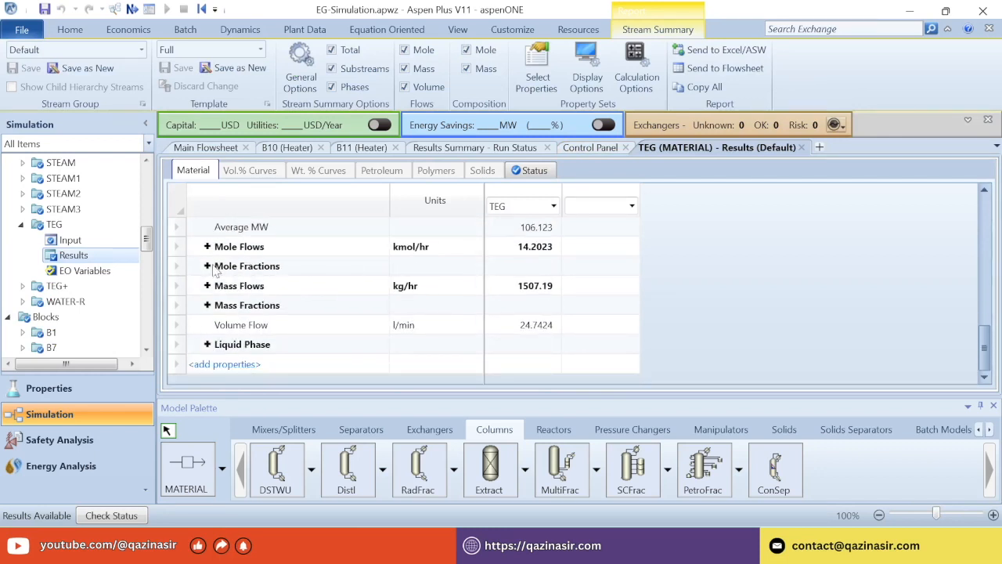
pyautogui.click(208, 266)
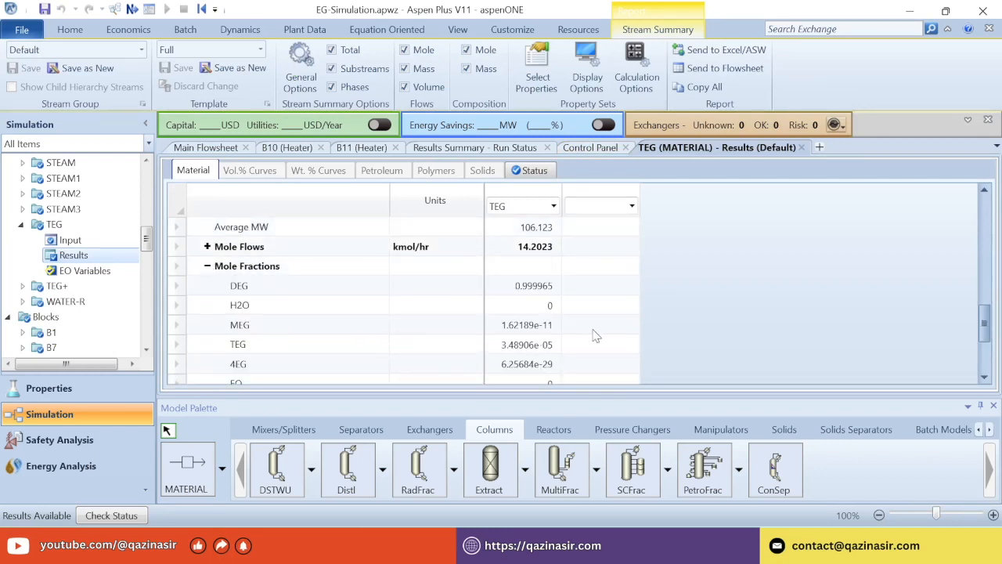
pyautogui.click(546, 344)
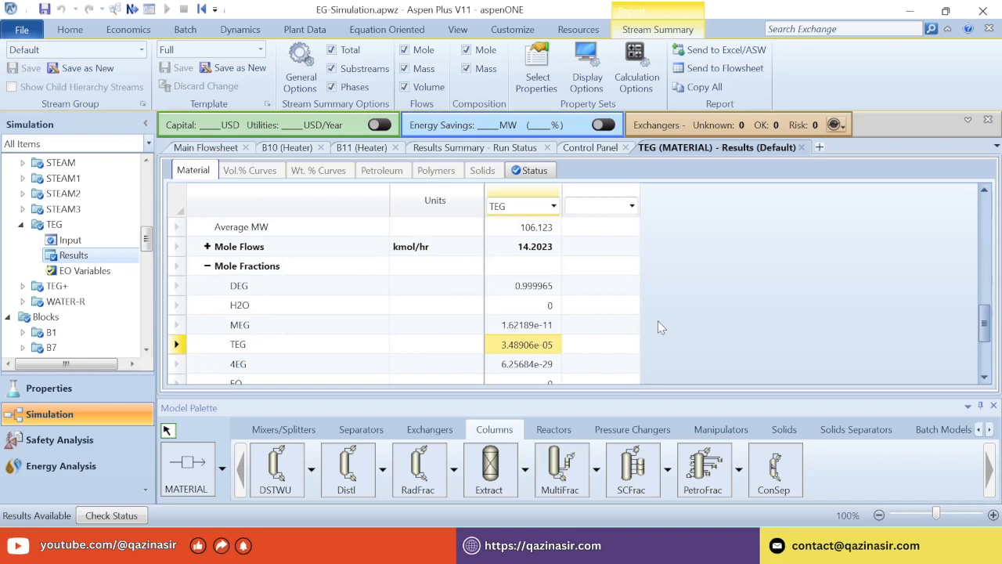
pyautogui.click(802, 147)
pyautogui.click(860, 256)
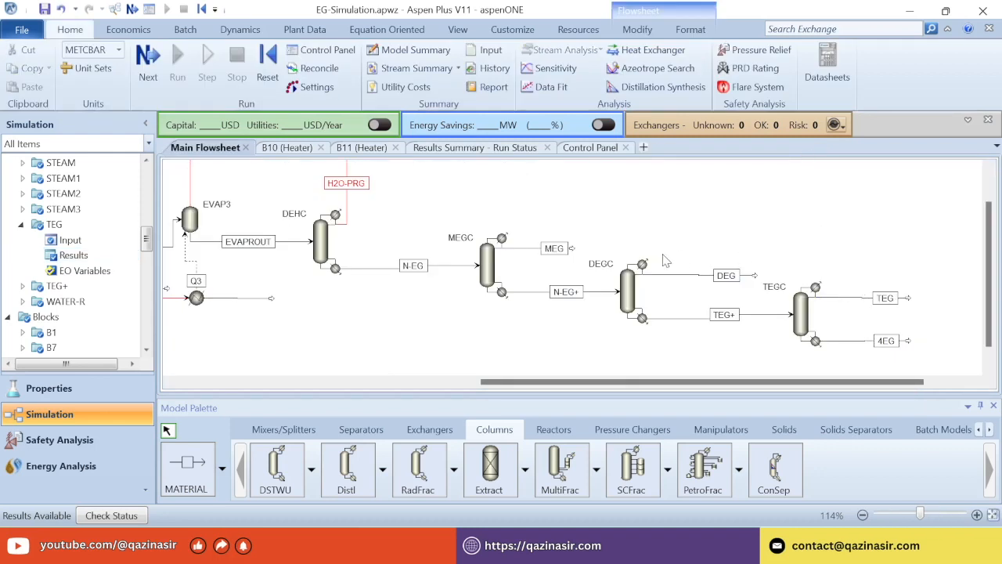
# Examine the DEG and TEG mole fractions in the results of the DEG stream.
pyautogui.rightClick(677, 275)
pyautogui.moveTo(724, 239)
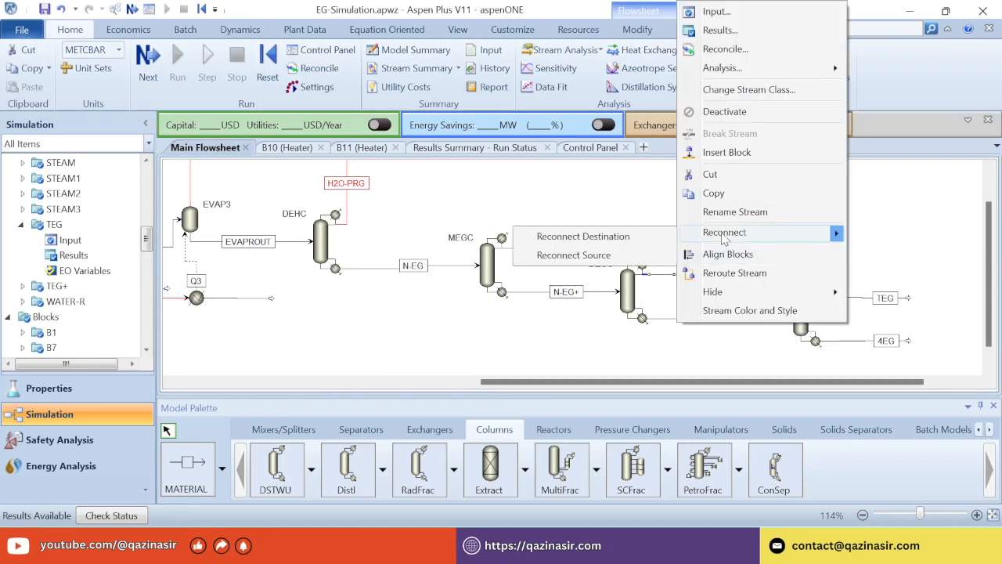
pyautogui.click(737, 32)
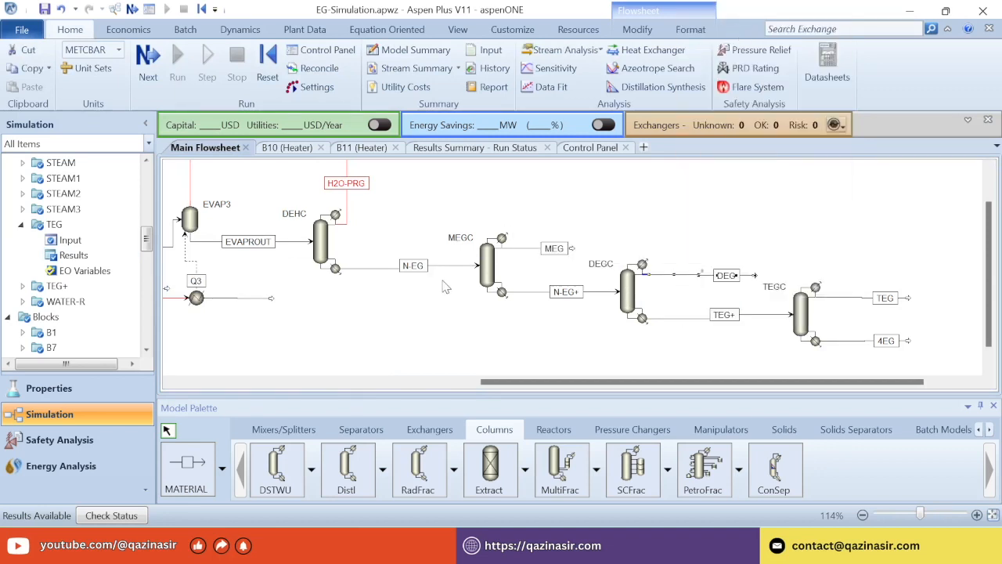
pyautogui.scroll(-4, 369, 280)
pyautogui.scroll(-4, 384, 287)
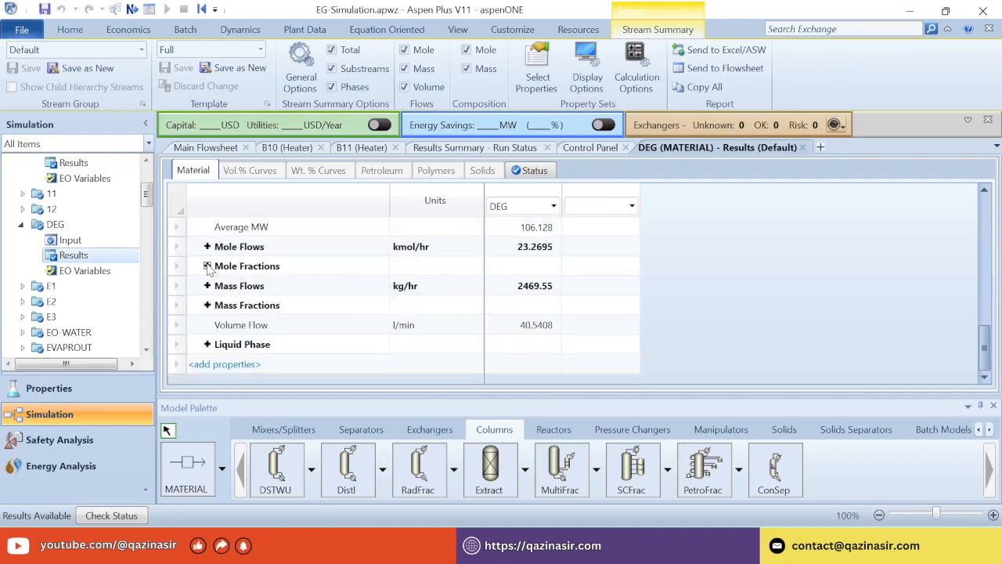
pyautogui.click(207, 266)
pyautogui.click(540, 292)
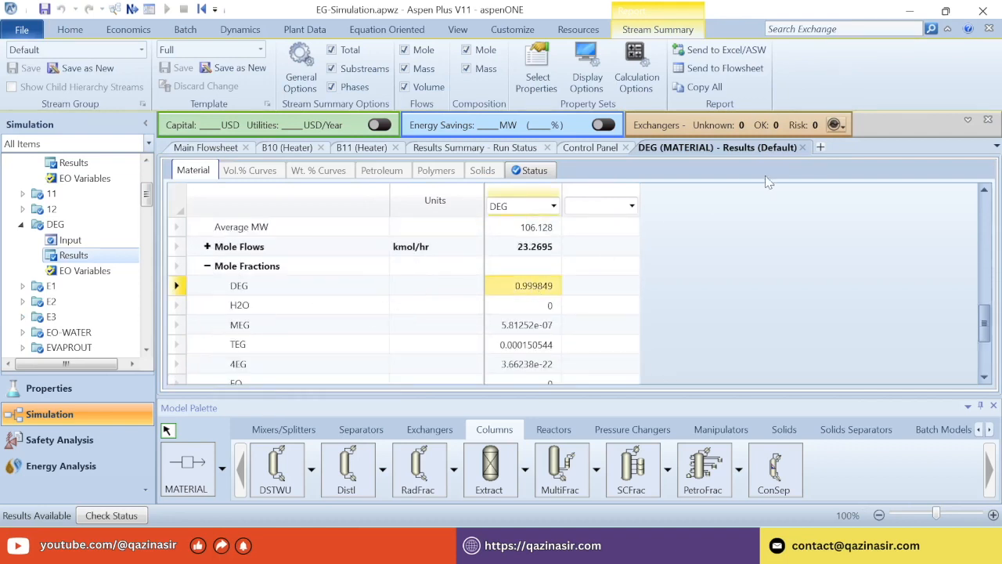
pyautogui.click(536, 341)
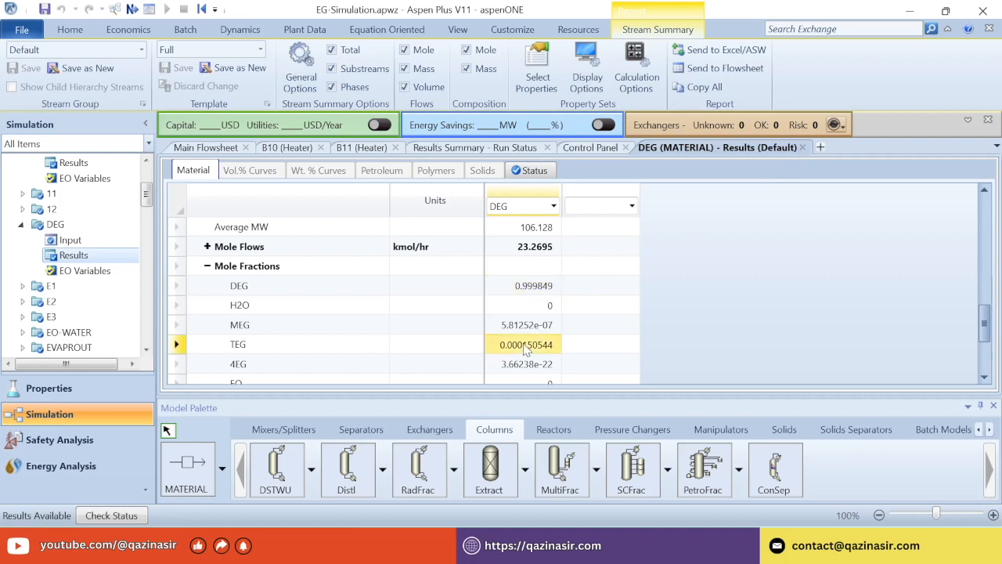
pyautogui.click(801, 147)
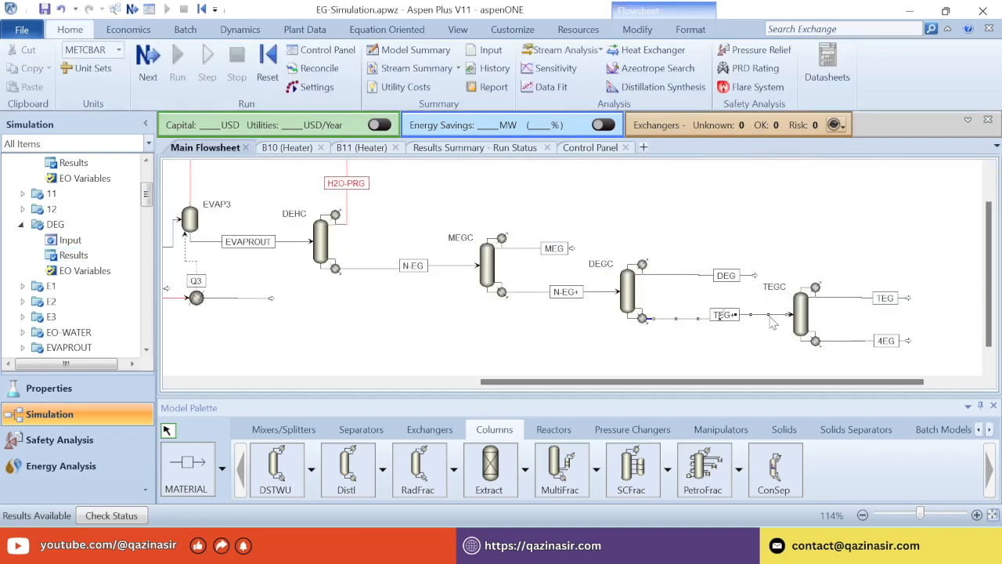
# Try a reboiler duty of 2 MW for the TEGC column and rerun the simulation.
pyautogui.doubleClick(798, 315)
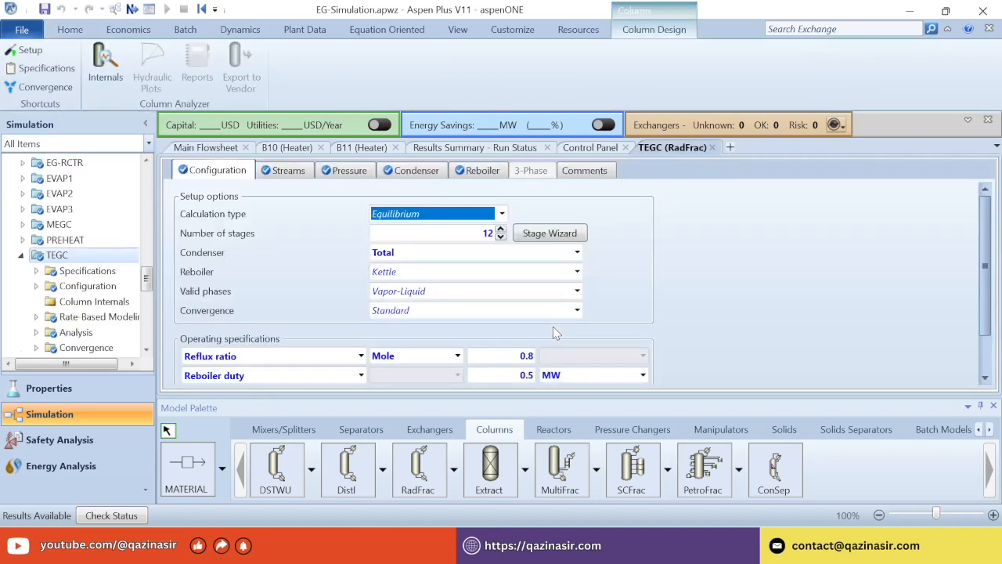
pyautogui.click(527, 376)
pyautogui.write('2')
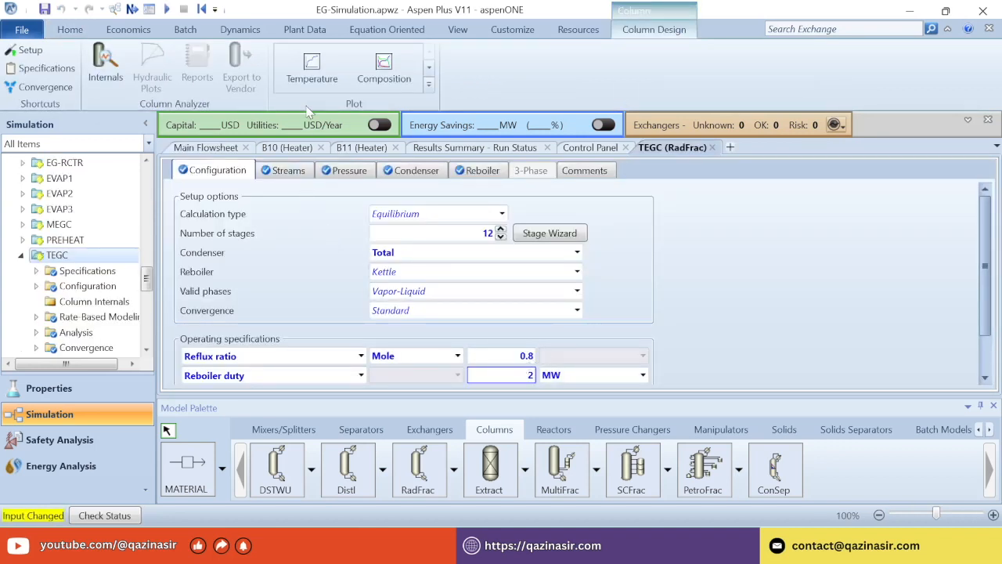
pyautogui.click(166, 9)
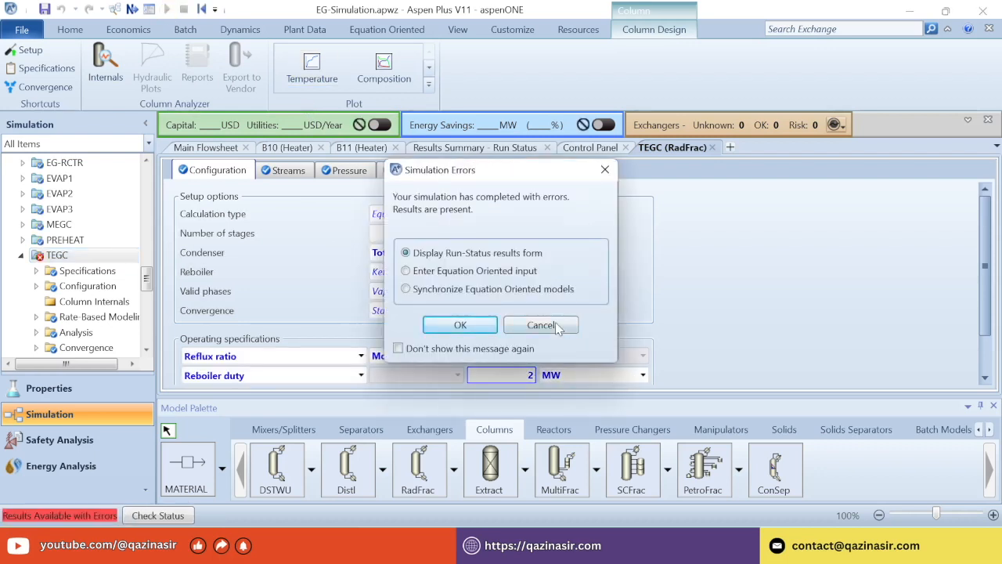
pyautogui.click(555, 323)
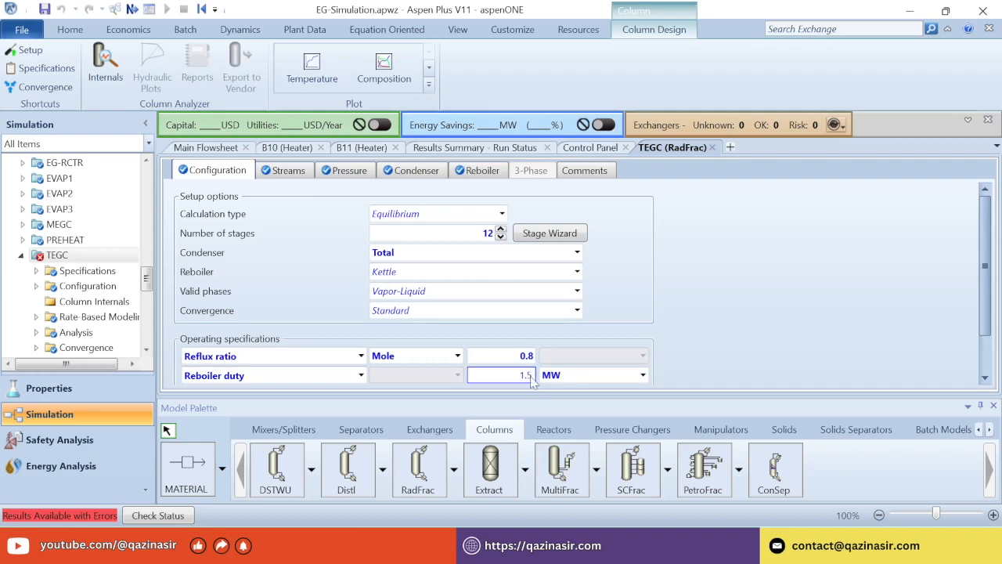
# Try a reboiler duty of 1.5 MW for the TEGC column and rerun the simulation.
pyautogui.press('Return')
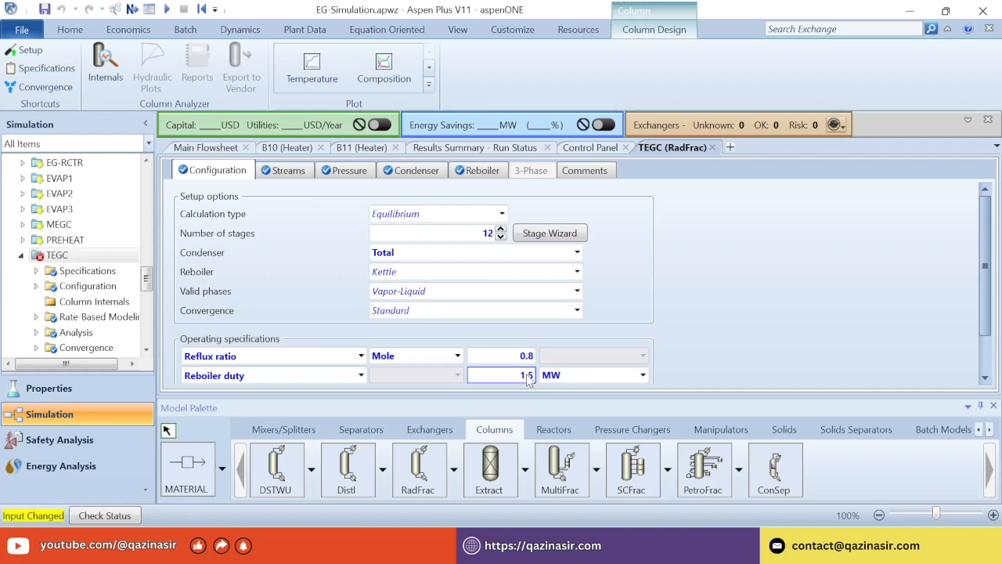
pyautogui.click(167, 10)
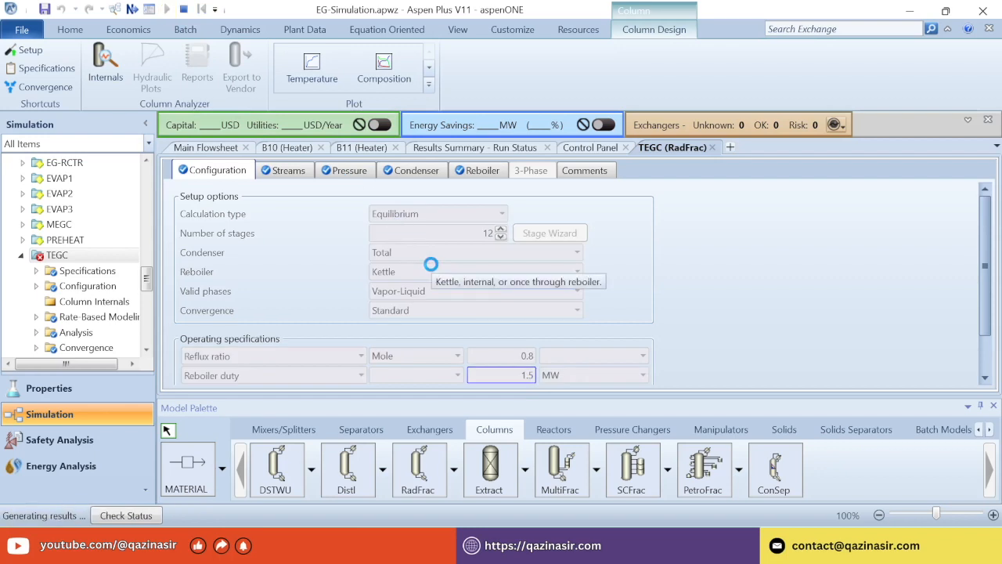
pyautogui.click(511, 327)
# Set the TEGC column's reboiler duty to 1 MW and rerun the simulation.
pyautogui.write('1')
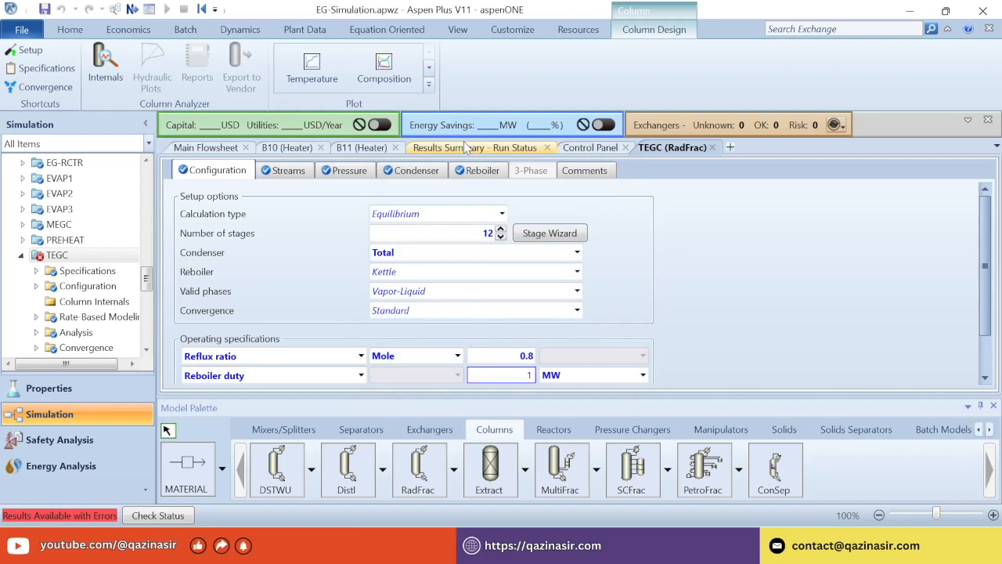
pyautogui.press('Return')
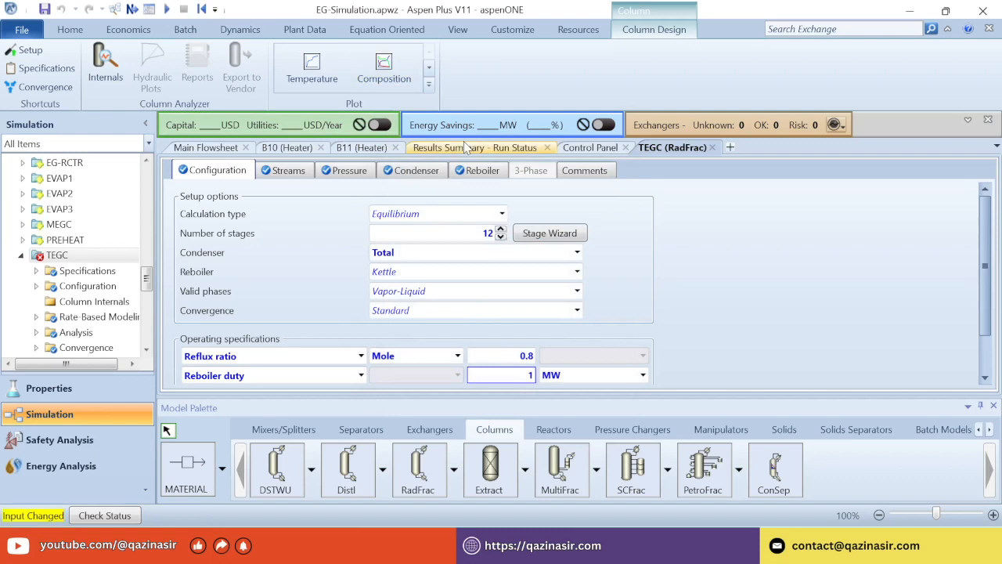
pyautogui.click(165, 10)
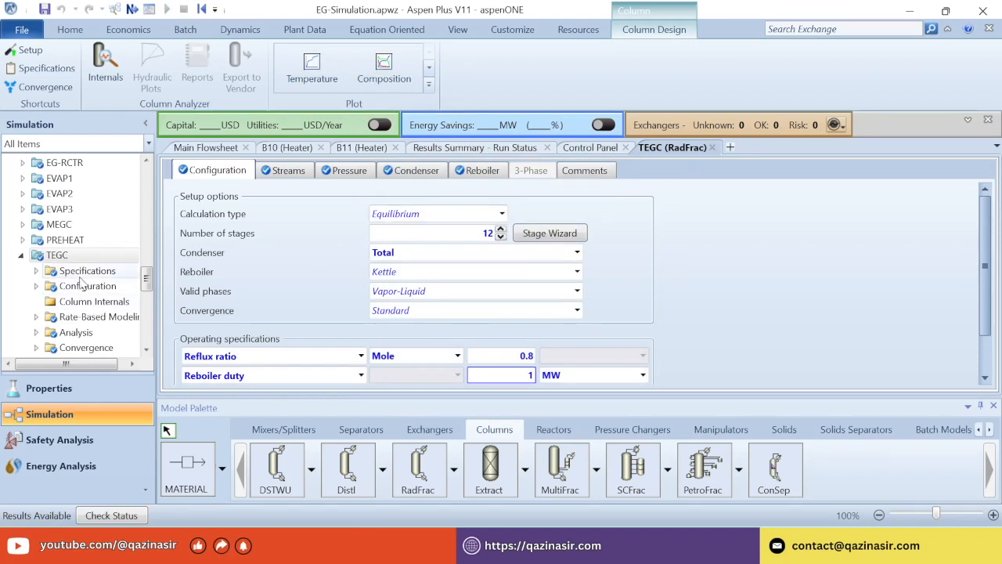
# Compare the TEG and 4EG mole fractions of the TEG and 4EG streams in the TEGC column's stream results.
pyautogui.scroll(-4, 80, 263)
pyautogui.click(87, 236)
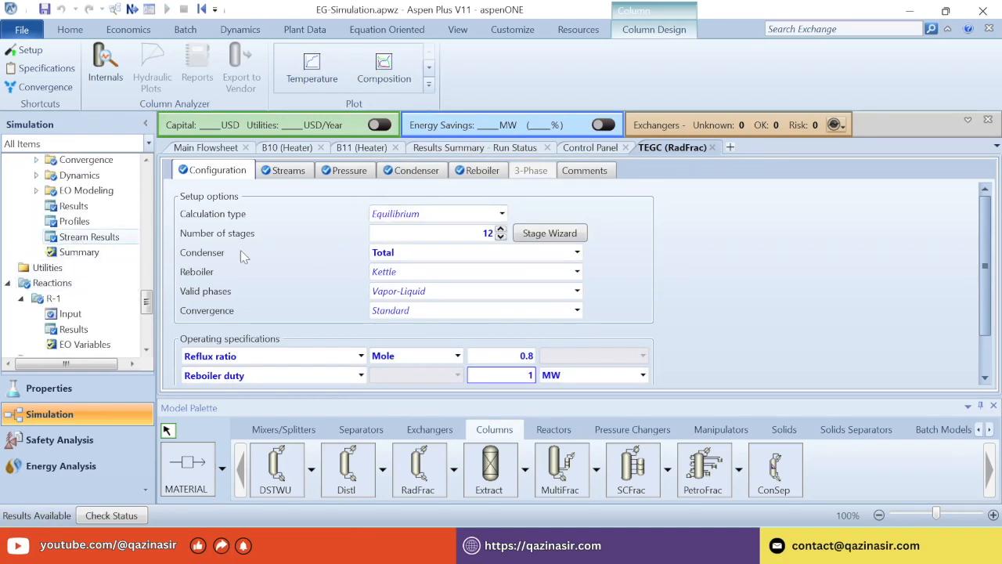
pyautogui.scroll(-5, 785, 377)
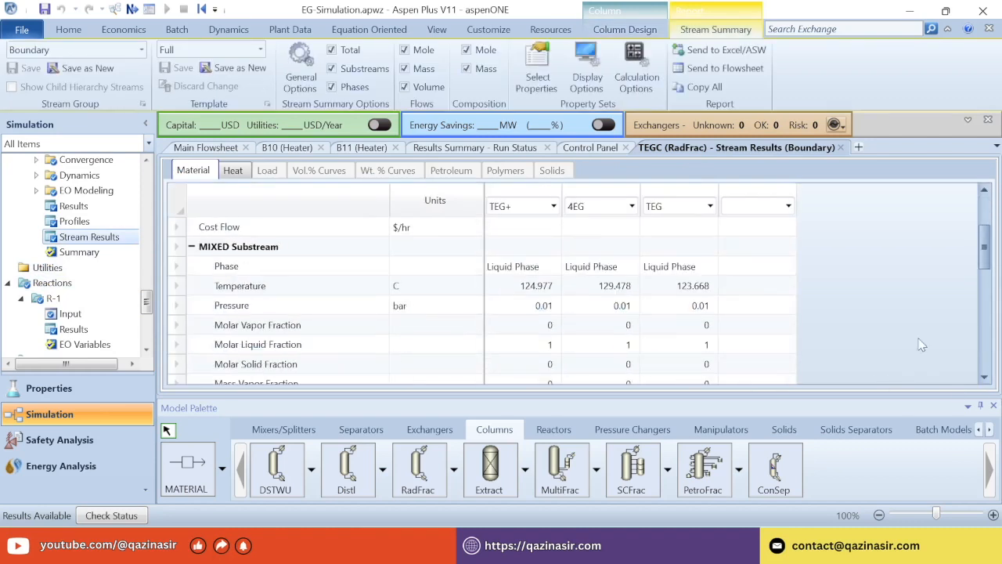
pyautogui.scroll(-2, 723, 283)
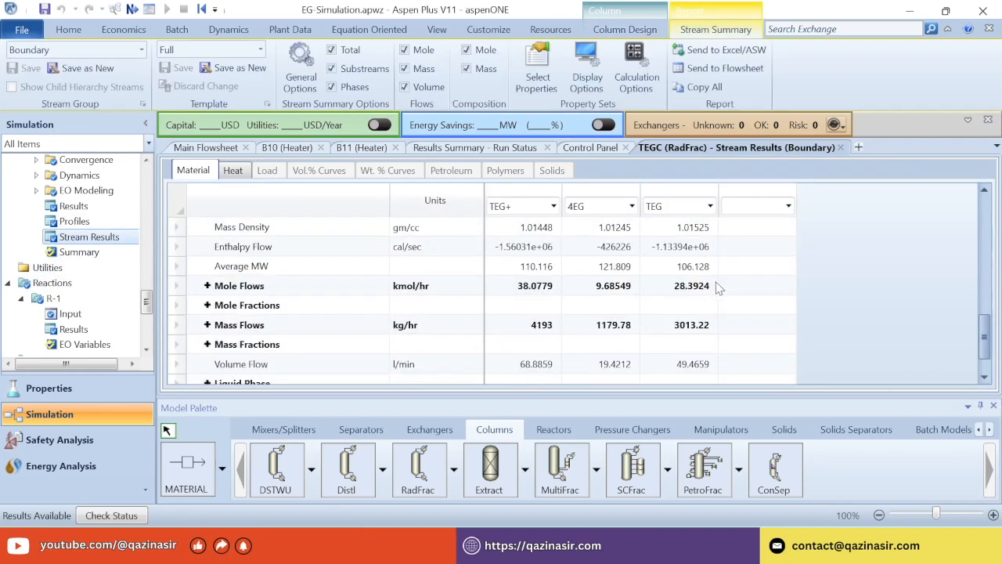
pyautogui.click(207, 306)
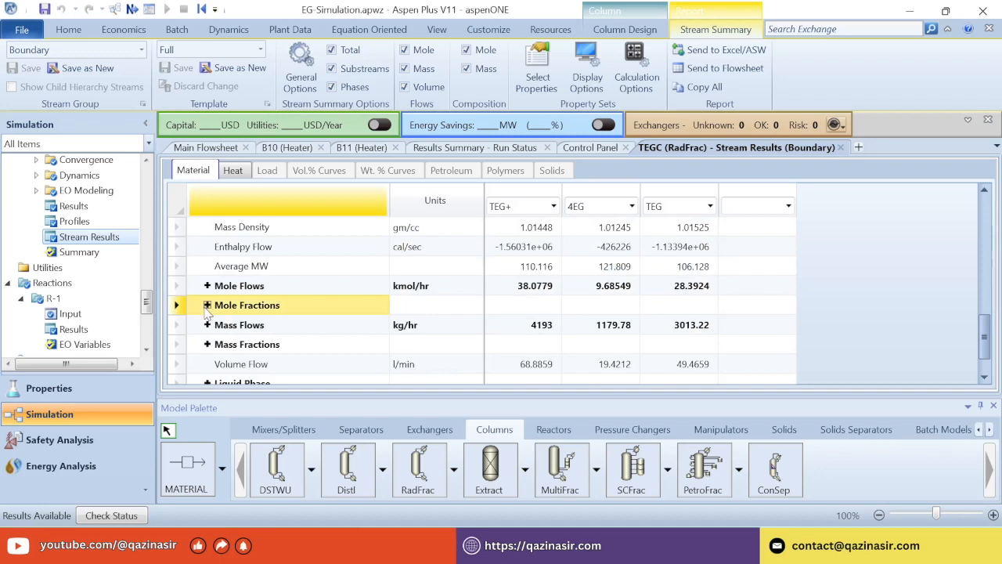
pyautogui.click(207, 306)
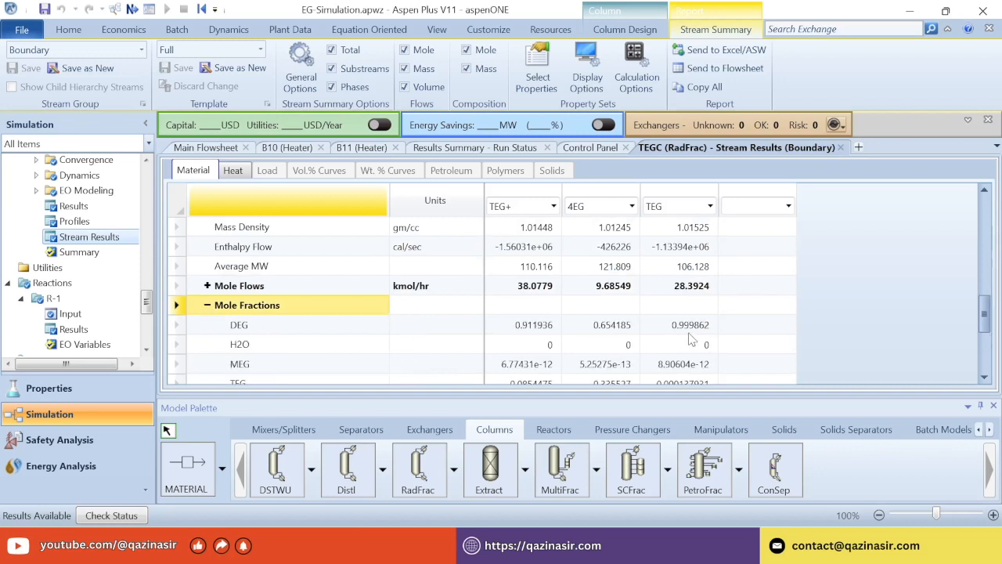
pyautogui.scroll(-1, 692, 338)
pyautogui.scroll(-2, 691, 338)
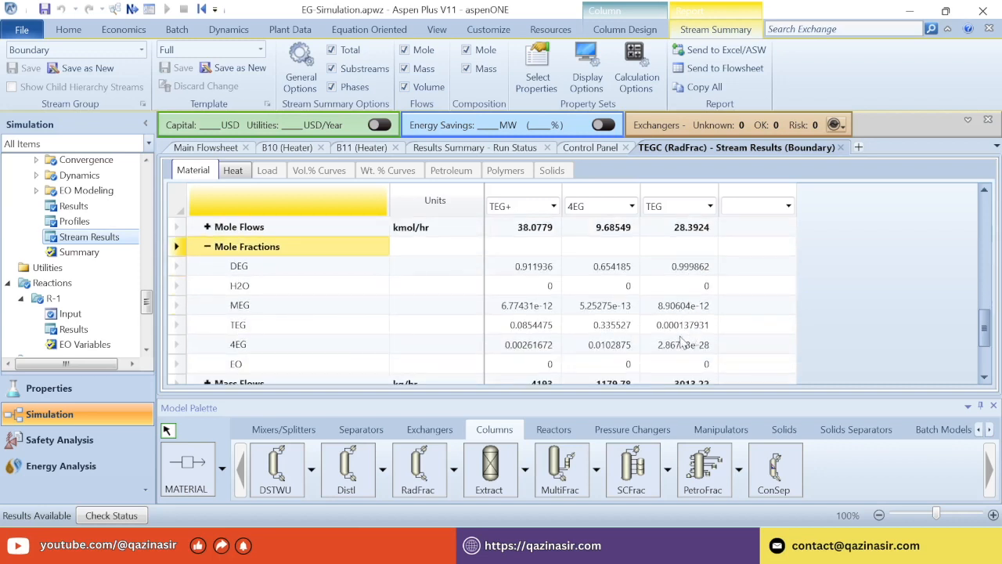
pyautogui.click(681, 327)
pyautogui.click(596, 332)
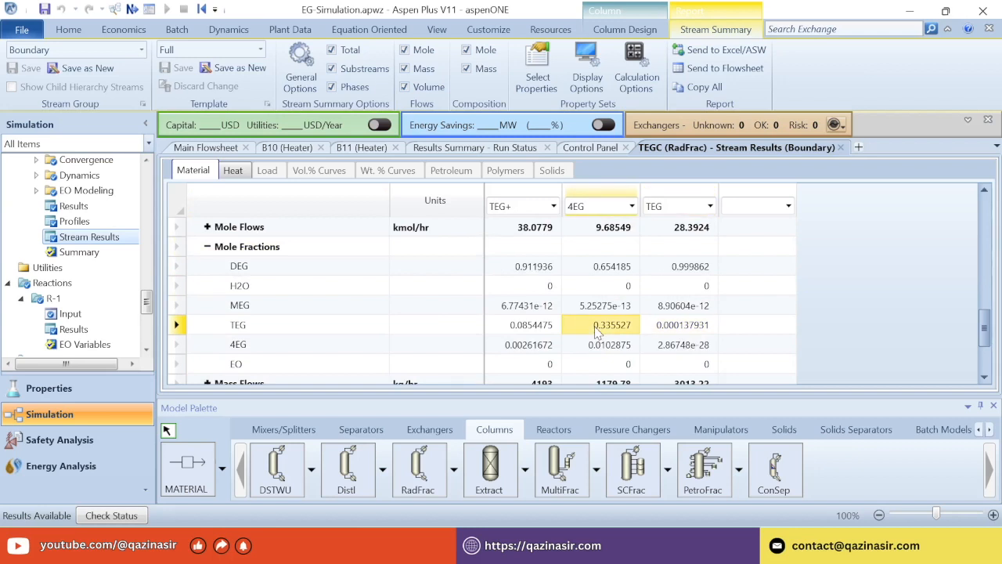
pyautogui.click(581, 347)
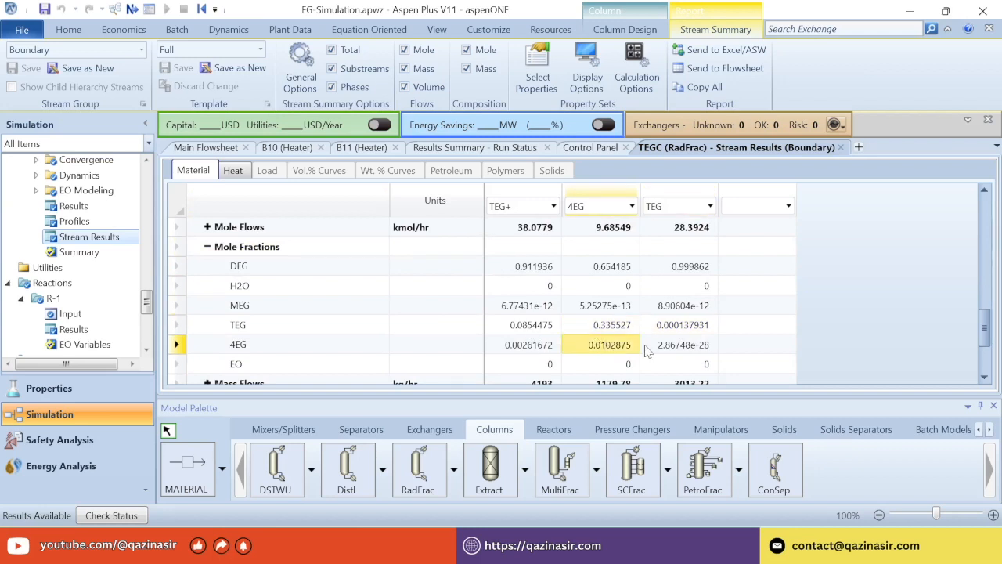
pyautogui.click(692, 352)
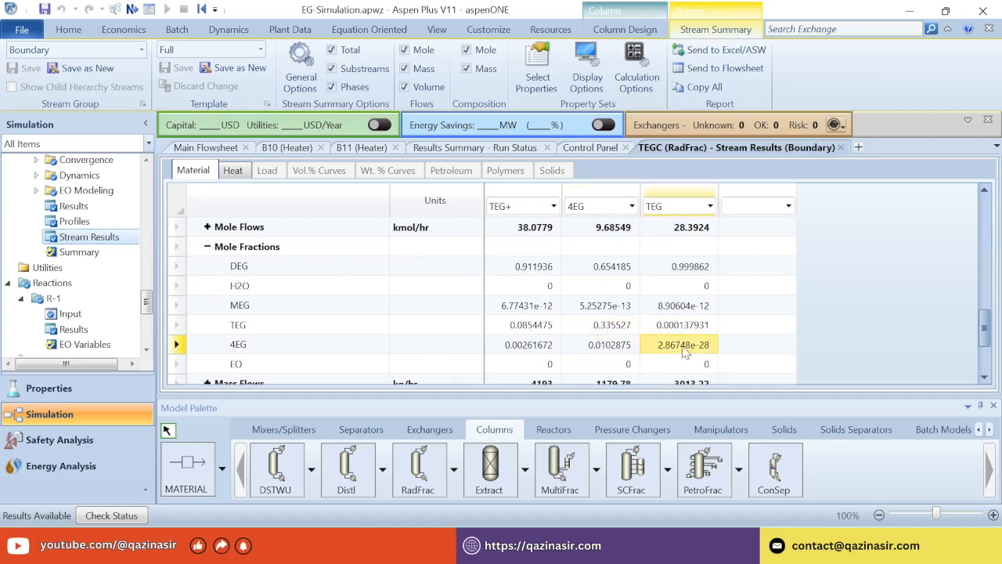
pyautogui.click(840, 148)
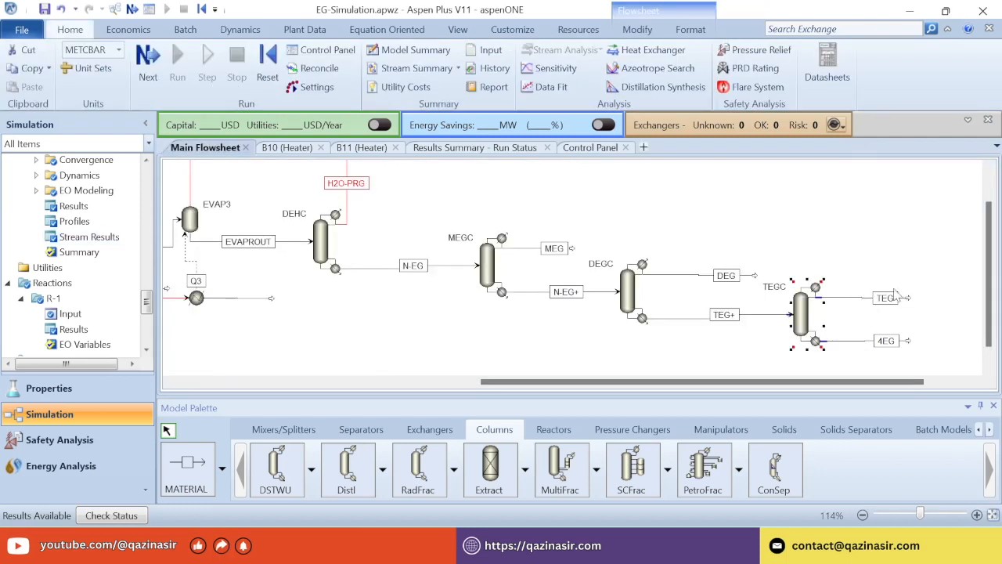
# Set the TEGC column's mole reflux ratio to 1 and rerun the simulation.
pyautogui.click(802, 307)
pyautogui.doubleClick(802, 307)
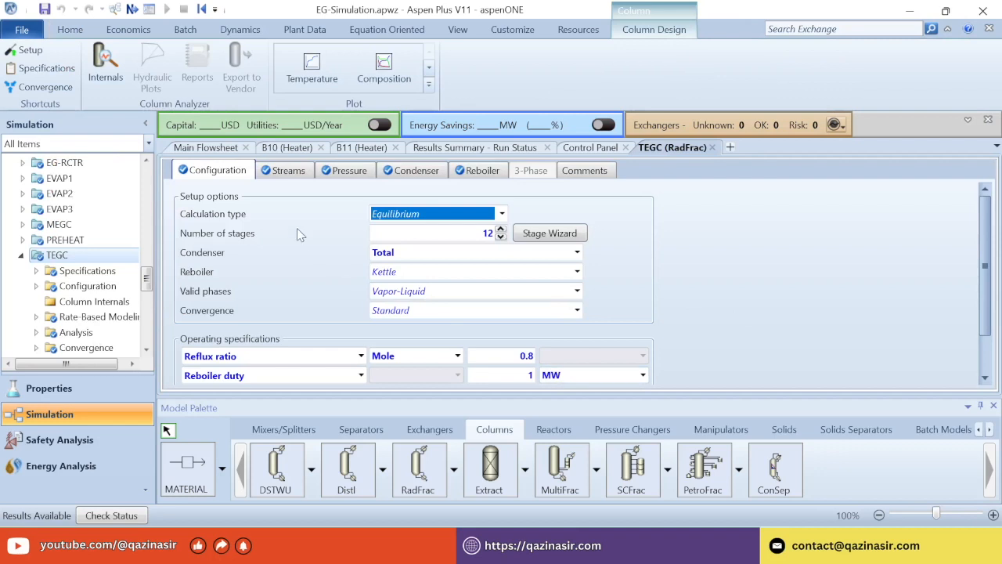
pyautogui.scroll(-2, 677, 256)
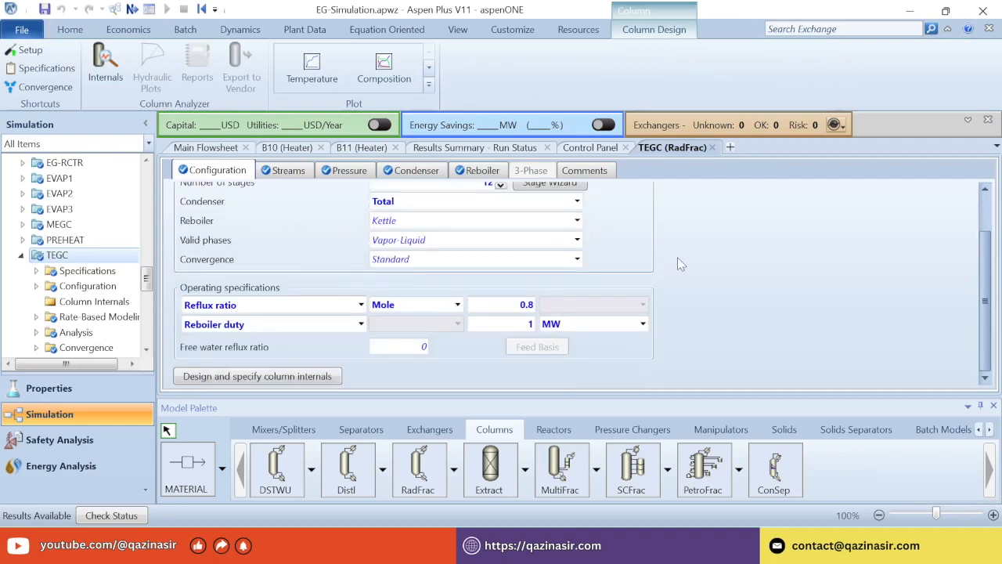
pyautogui.scroll(2, 595, 286)
pyautogui.click(511, 339)
pyautogui.write('1')
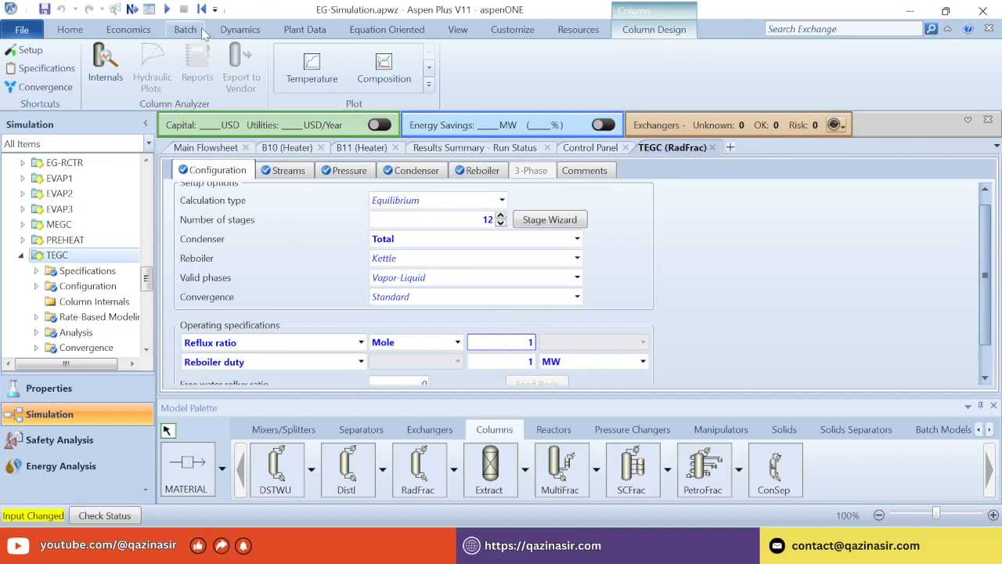
pyautogui.click(167, 9)
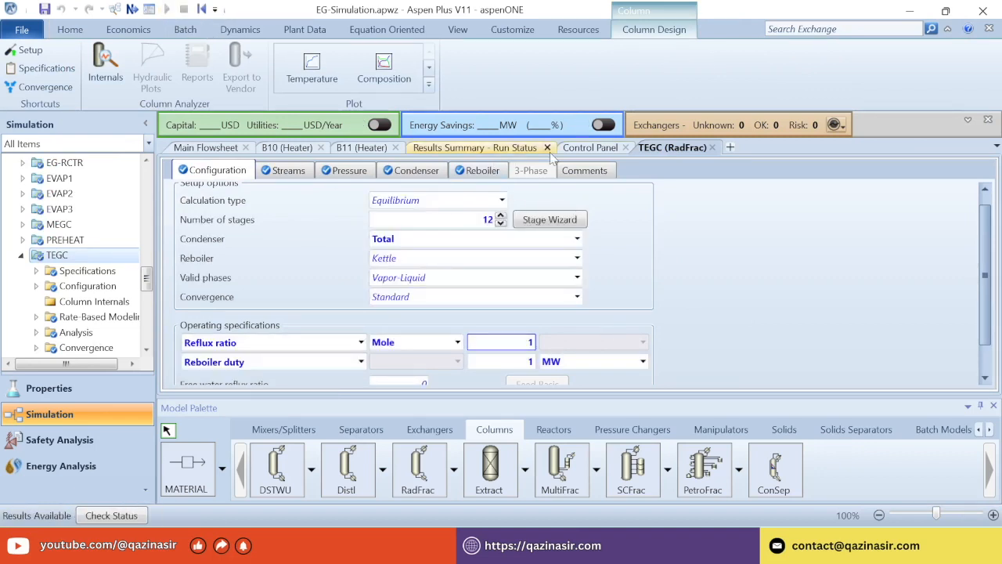
# Compare the TEG and 4EG mole fractions of the 4EG and TEG streams after the reflux ratio change, and close the stream results.
pyautogui.scroll(-4, 86, 251)
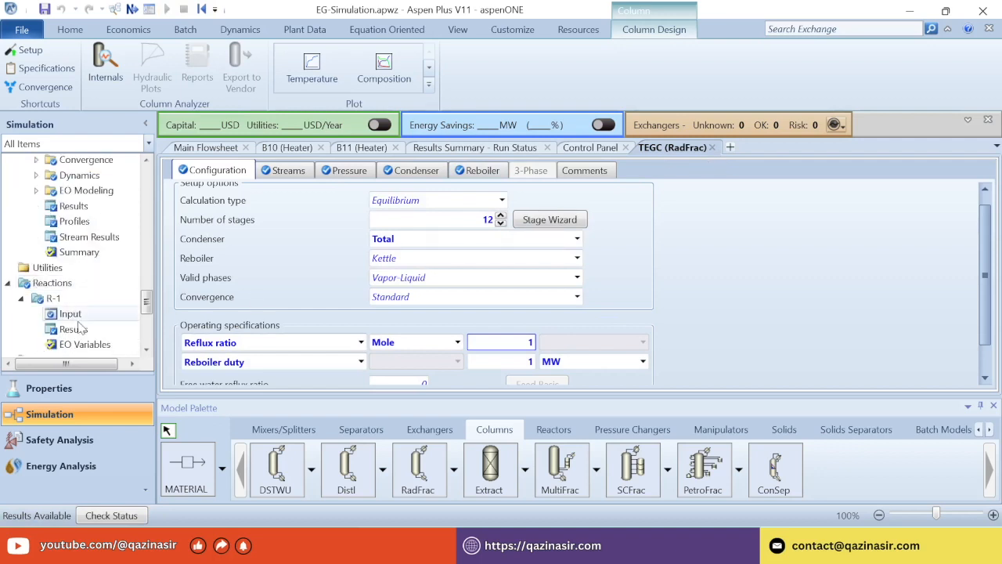
pyautogui.click(93, 239)
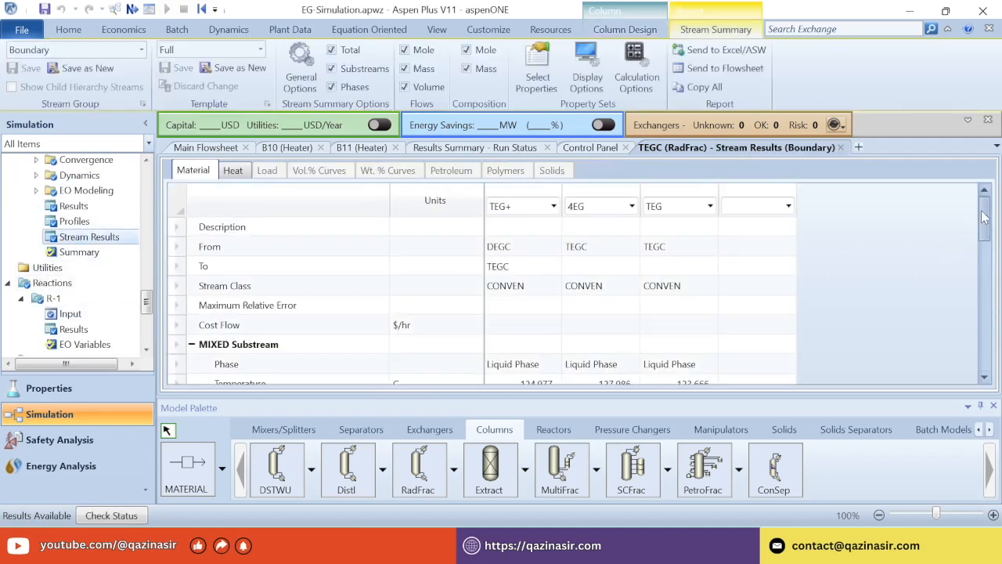
pyautogui.moveTo(985, 223); pyautogui.dragTo(968, 355)
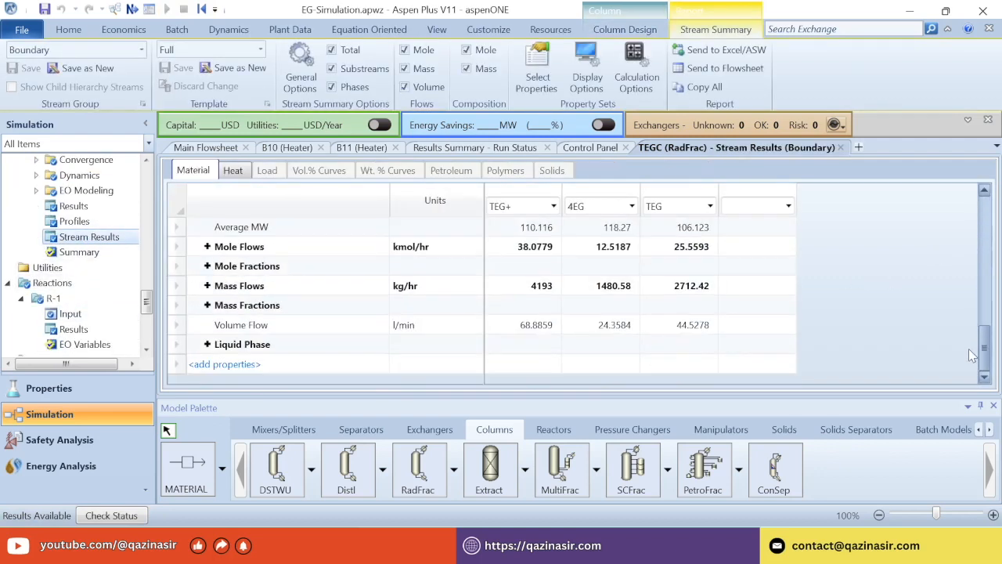
pyautogui.click(208, 266)
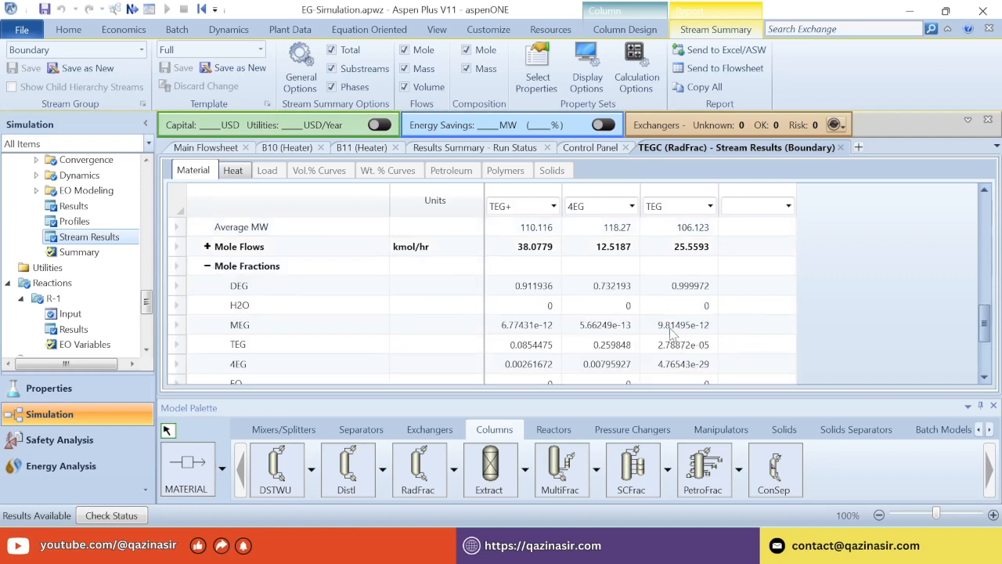
pyautogui.click(619, 351)
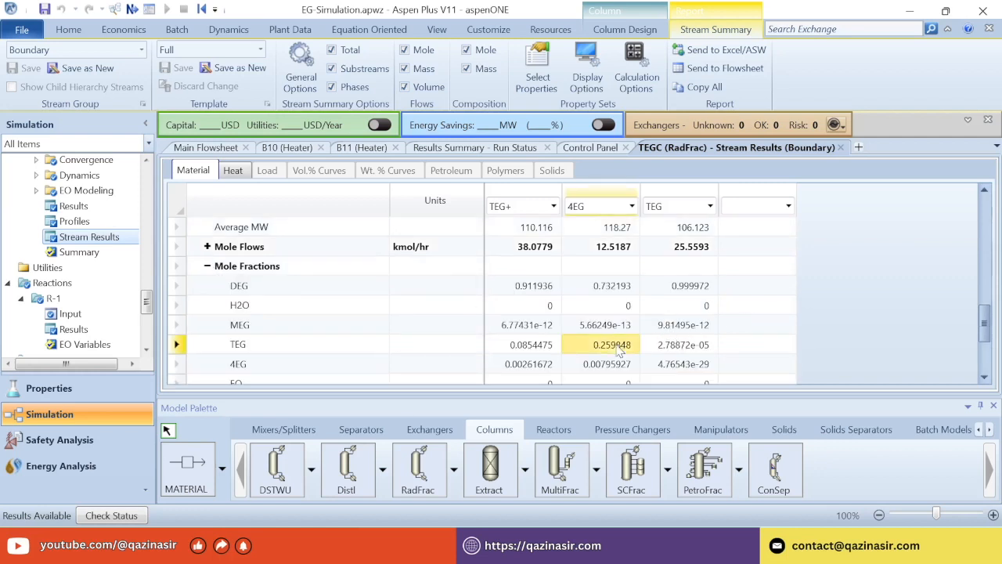
pyautogui.click(689, 353)
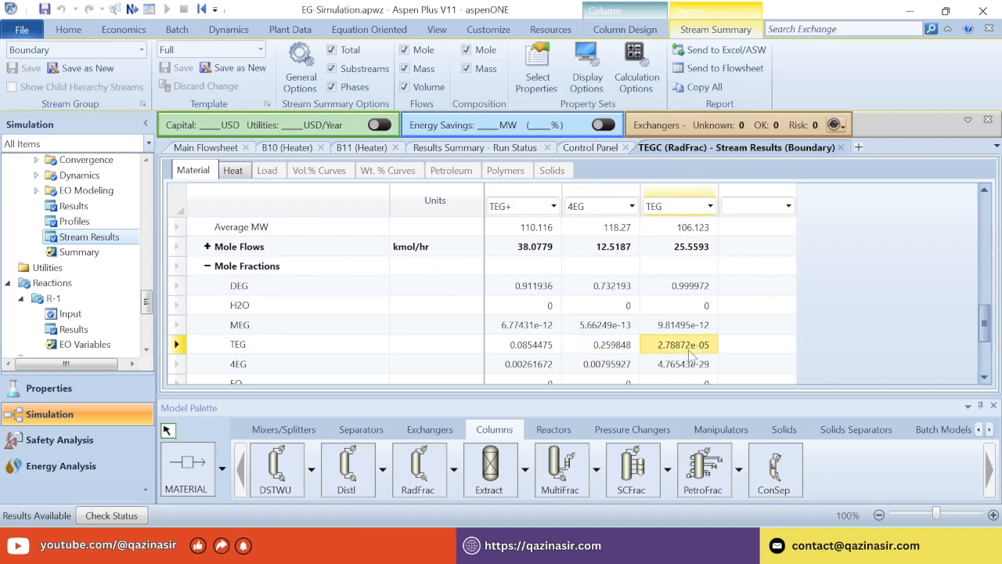
pyautogui.scroll(-1, 691, 350)
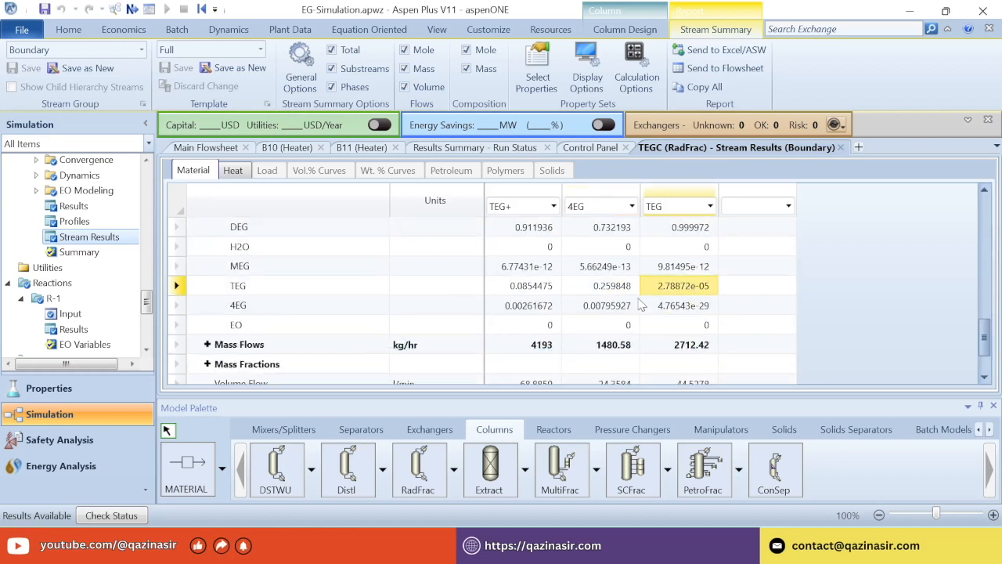
pyautogui.click(618, 311)
pyautogui.click(675, 310)
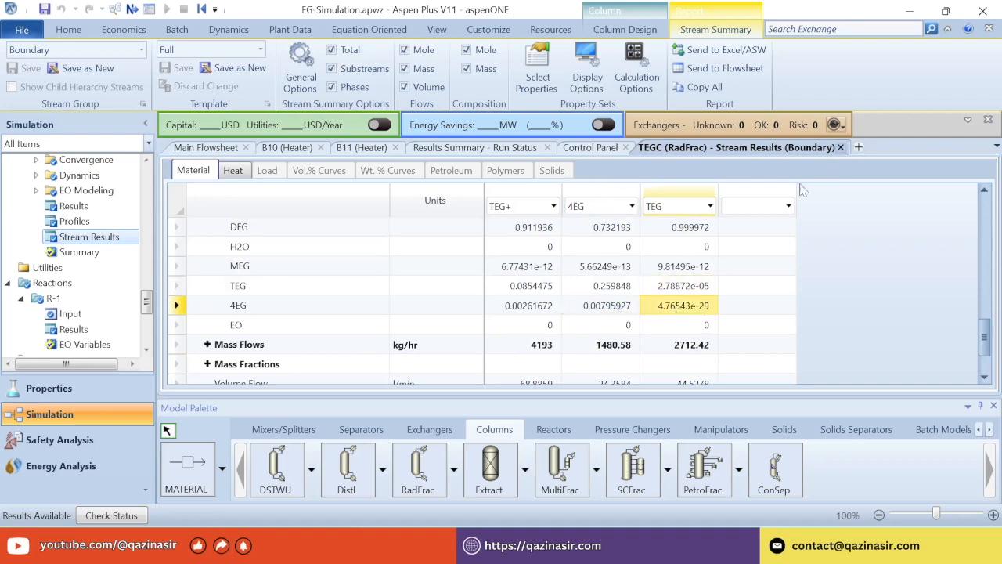
pyautogui.click(841, 148)
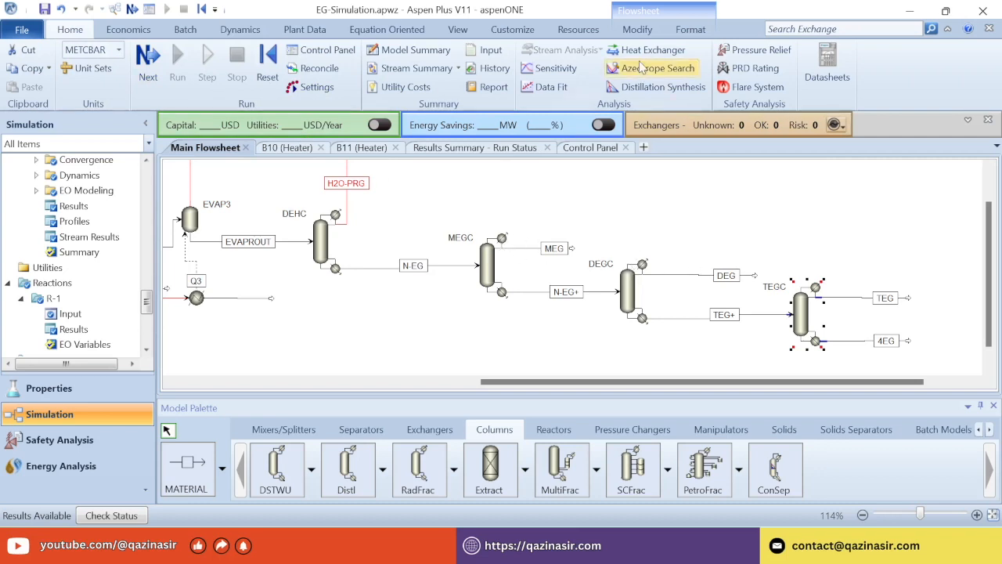
pyautogui.click(638, 29)
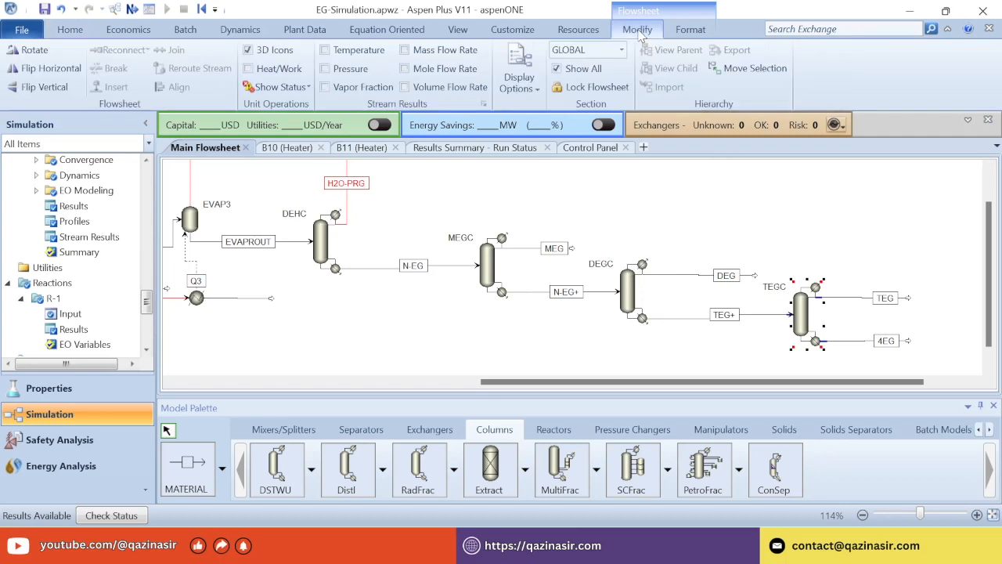
pyautogui.click(581, 33)
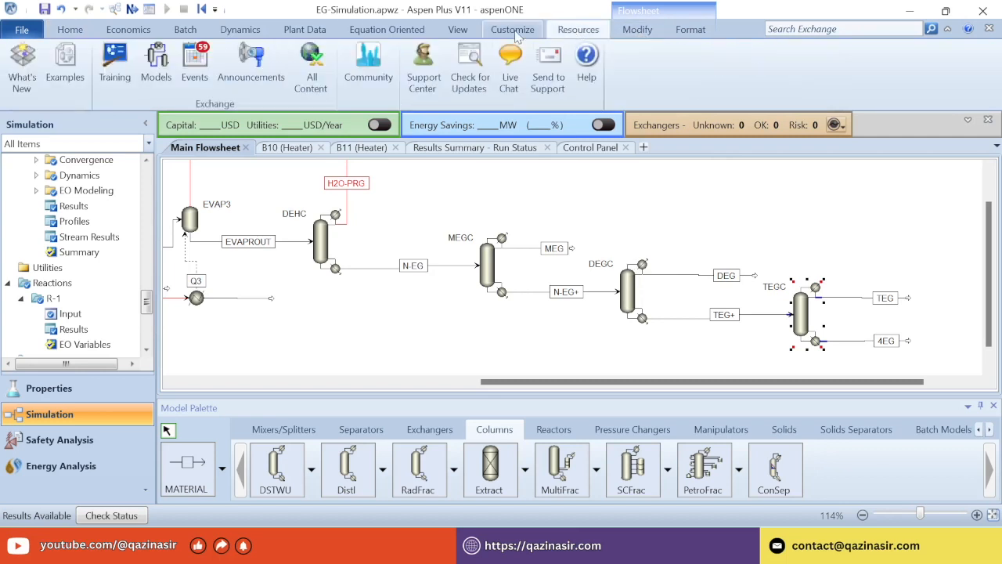
pyautogui.click(82, 29)
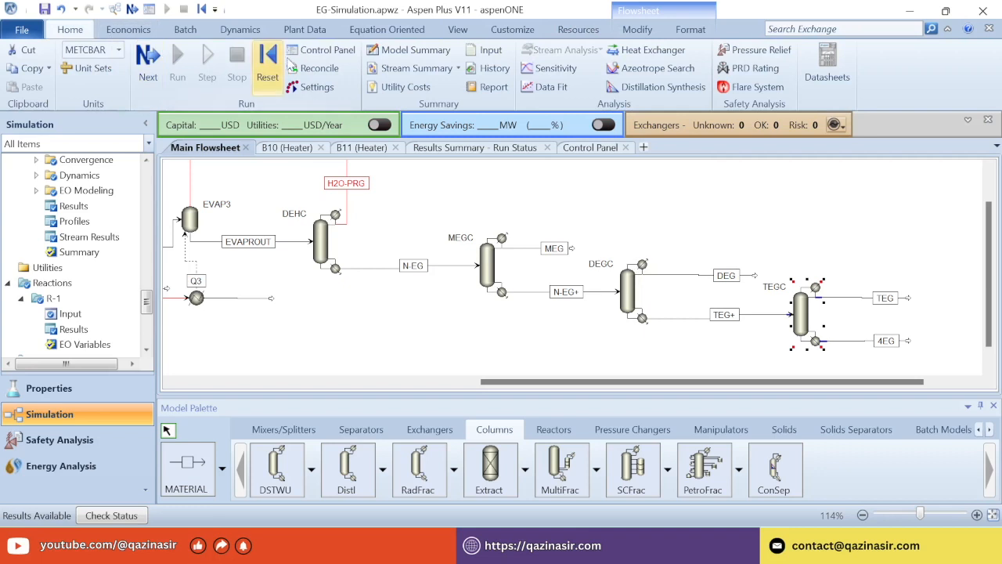
pyautogui.click(416, 335)
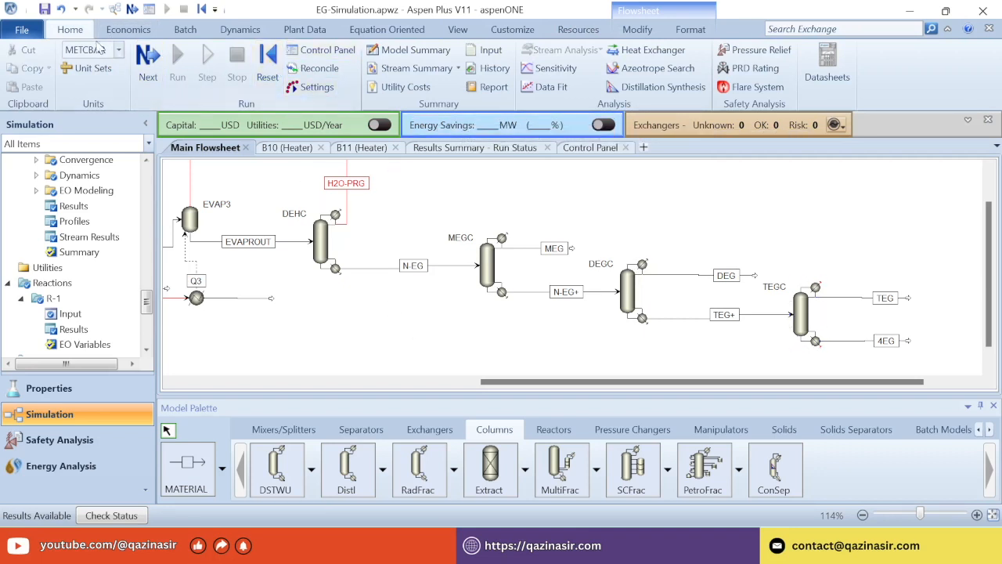
# Display the temperature and pressure results of all streams on the flowsheet.
pyautogui.click(637, 29)
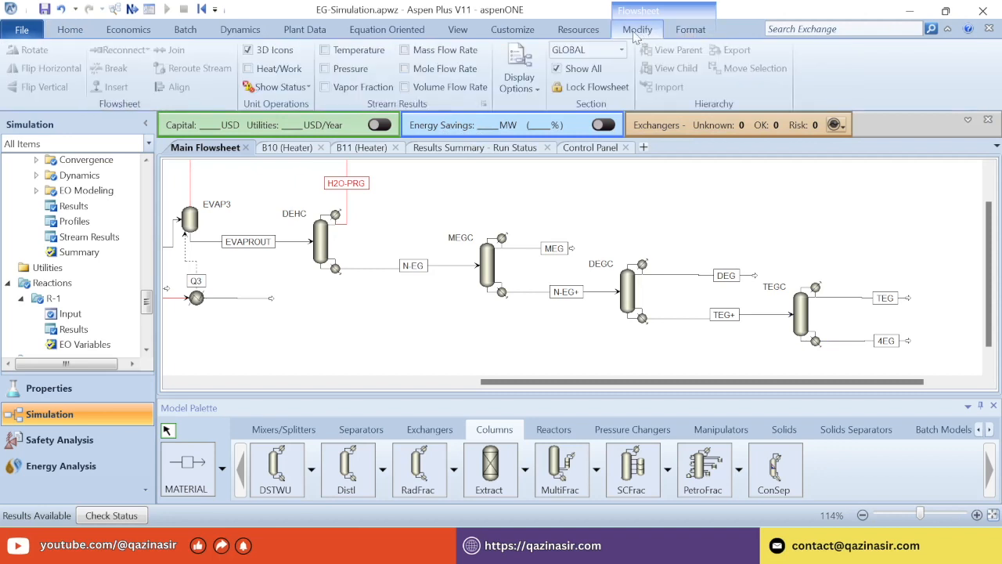
pyautogui.click(324, 69)
pyautogui.click(325, 50)
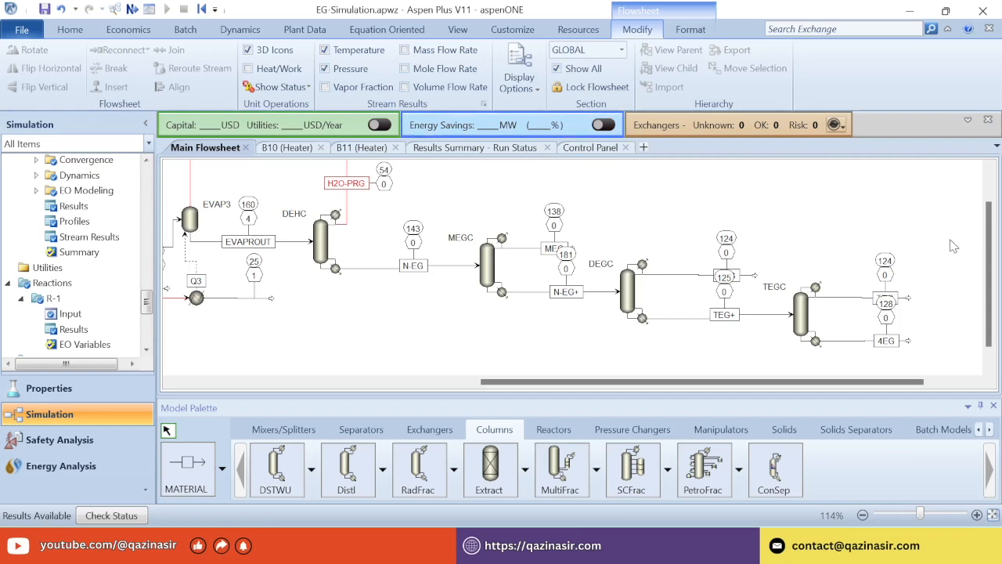
# Collapse the model palette and navigation pane and fit the whole flowsheet to the enlarged area to examine it.
pyautogui.click(993, 515)
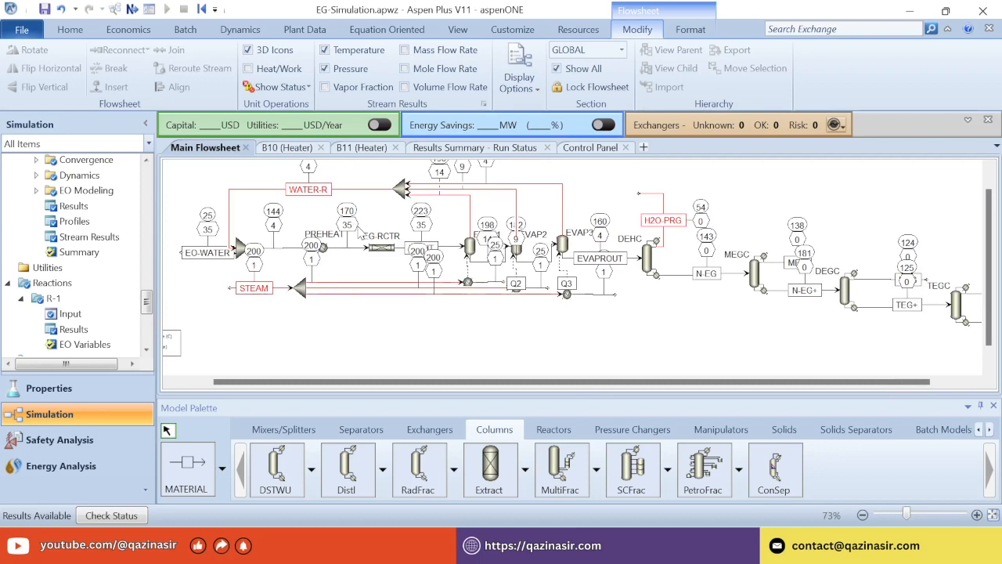
pyautogui.scroll(1, 548, 331)
pyautogui.moveTo(989, 210); pyautogui.dragTo(989, 204)
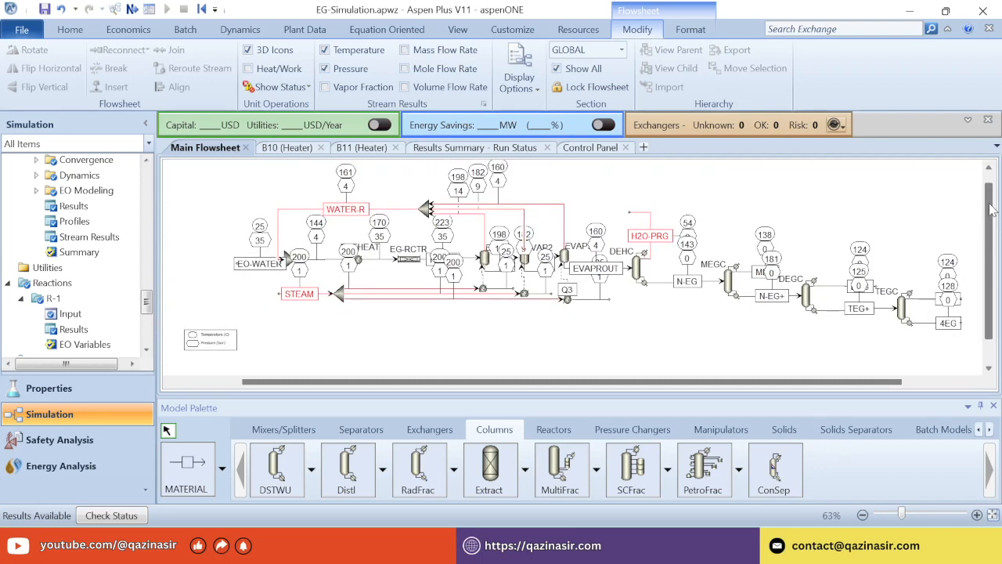
pyautogui.moveTo(947, 397); pyautogui.dragTo(942, 486)
pyautogui.click(146, 124)
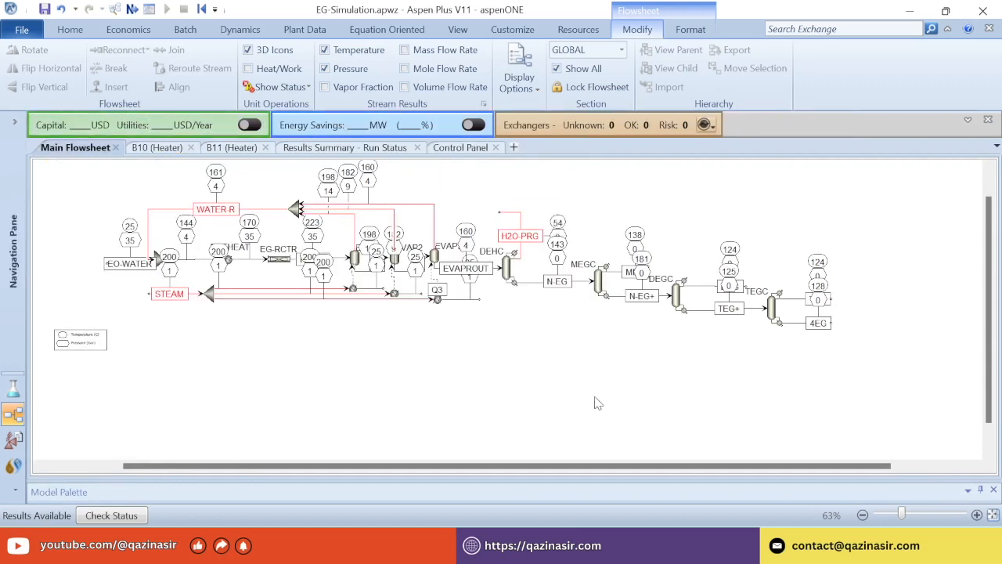
pyautogui.click(993, 515)
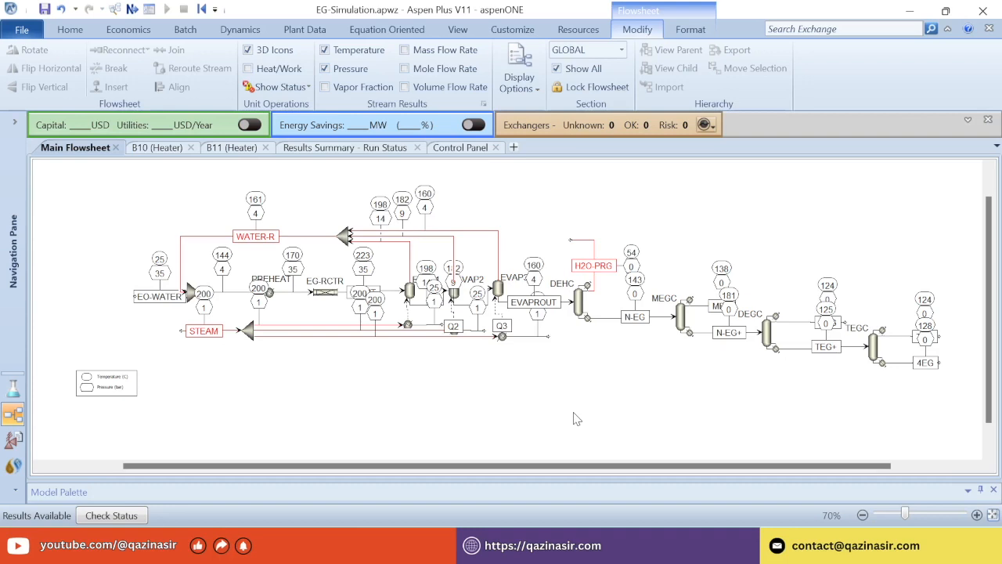
pyautogui.hotkey('ctrl', 'p')
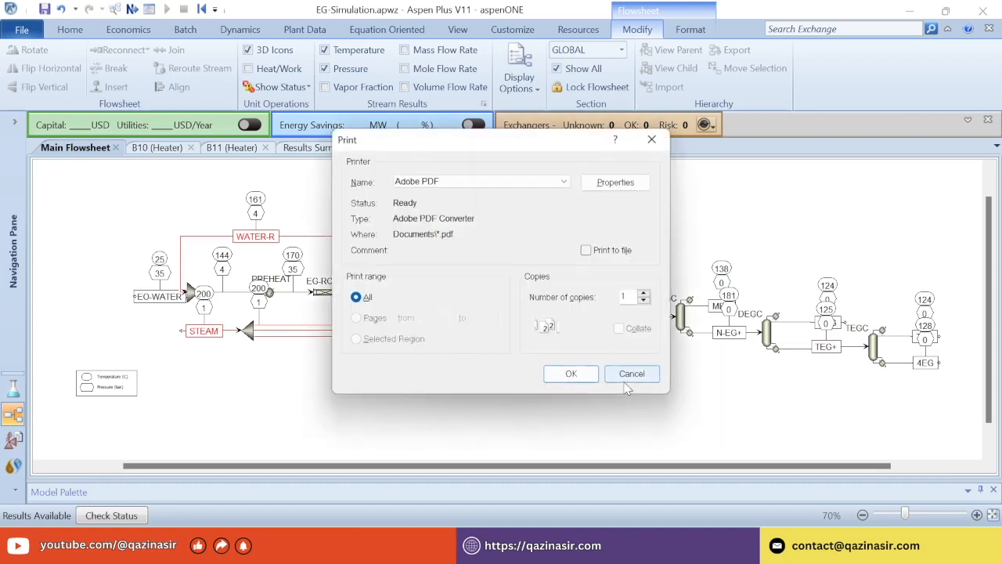
pyautogui.click(633, 374)
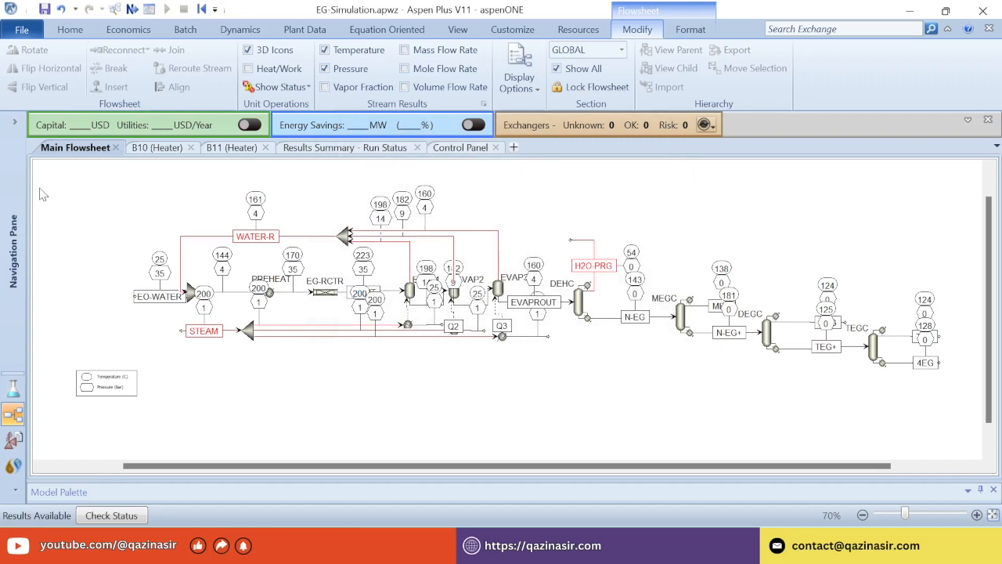
# Create a new optimization with the ID O-1 and add a sampled variable named MASSFRA to it.
pyautogui.click(14, 121)
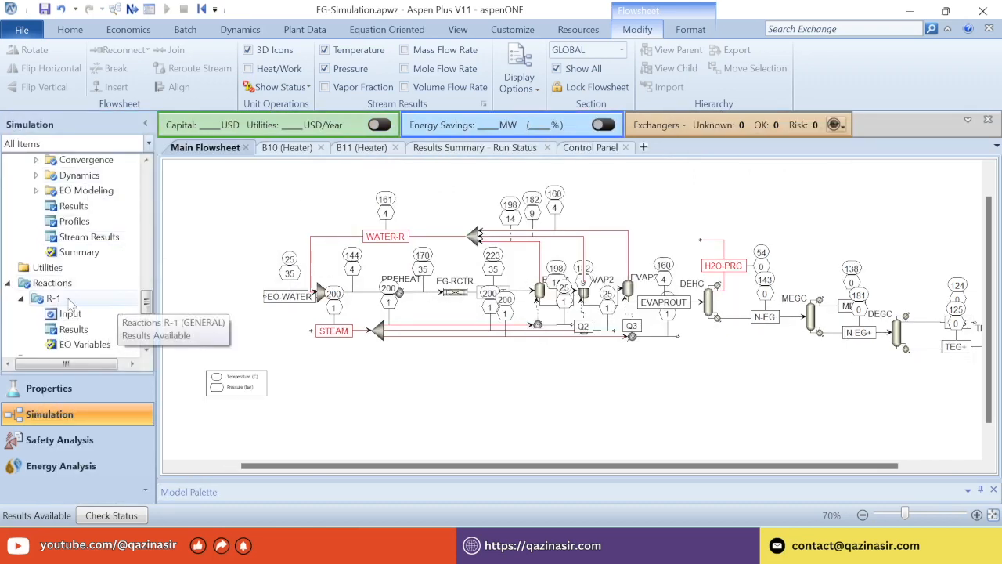
pyautogui.click(9, 284)
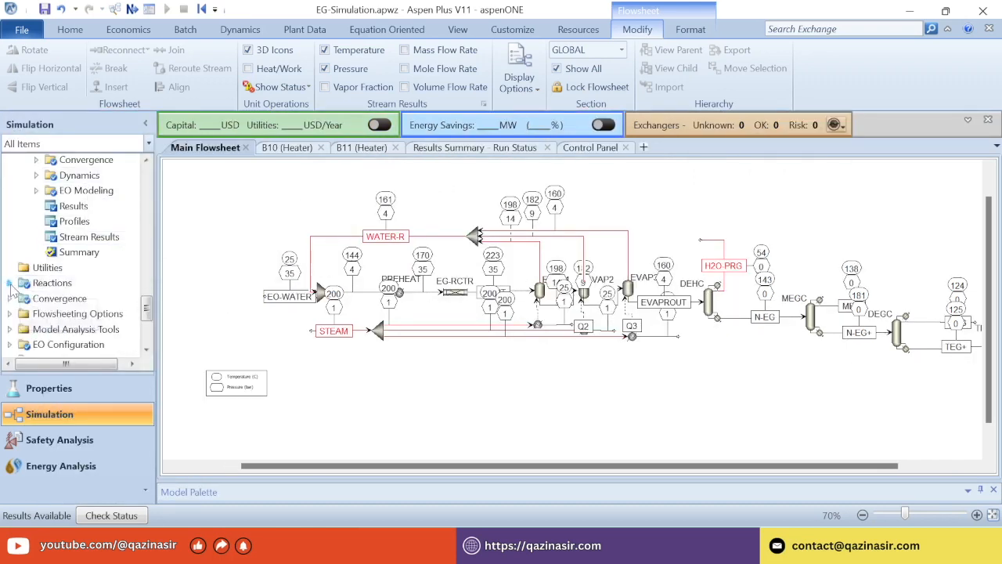
pyautogui.click(9, 329)
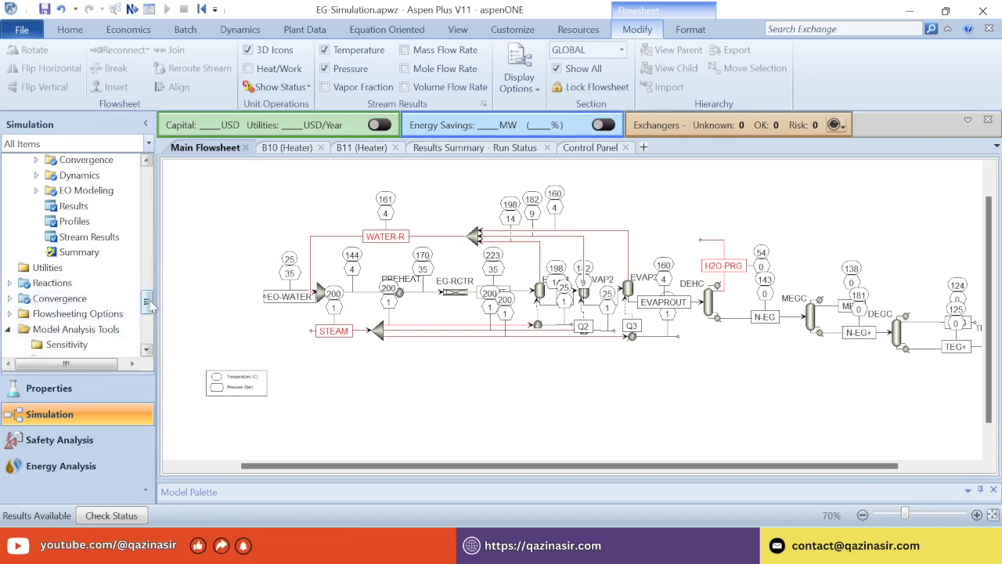
pyautogui.moveTo(145, 301); pyautogui.dragTo(145, 317)
pyautogui.doubleClick(72, 239)
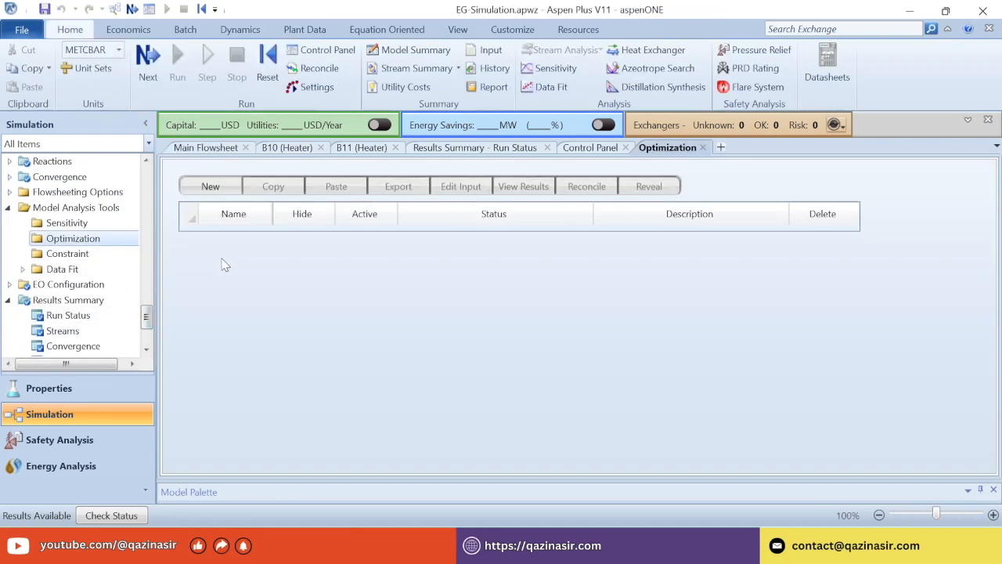
pyautogui.click(210, 186)
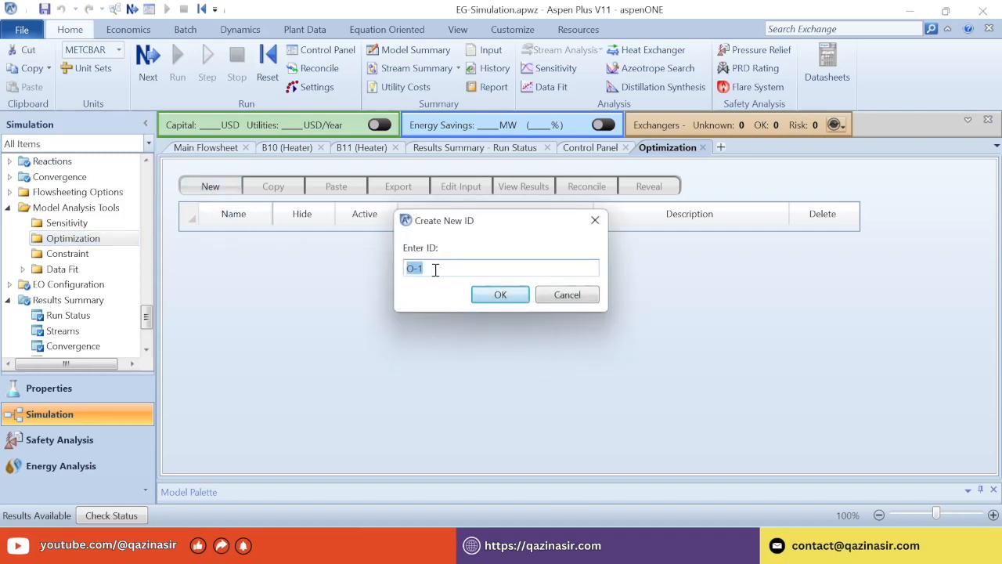
pyautogui.click(498, 295)
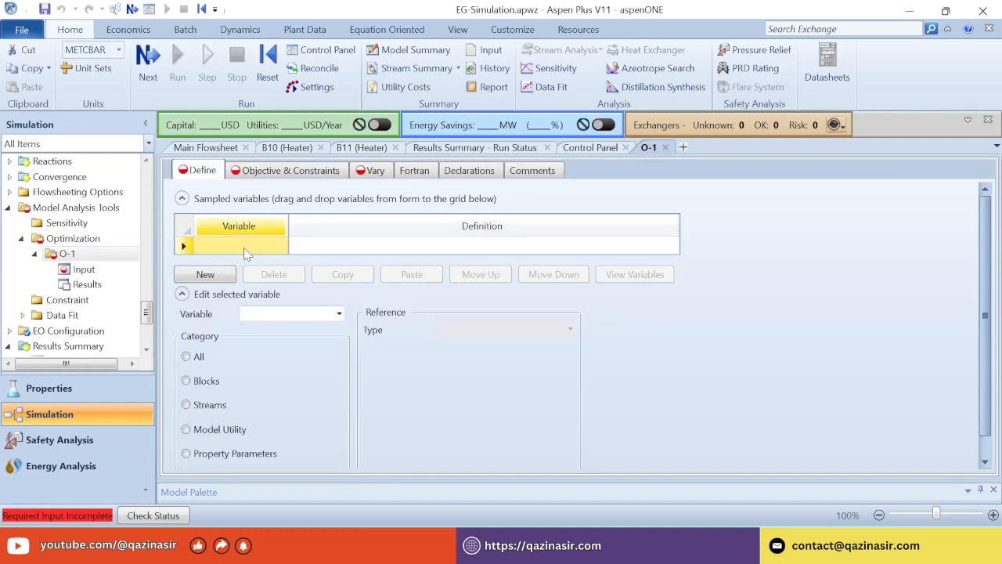
pyautogui.write('MASSFRA')
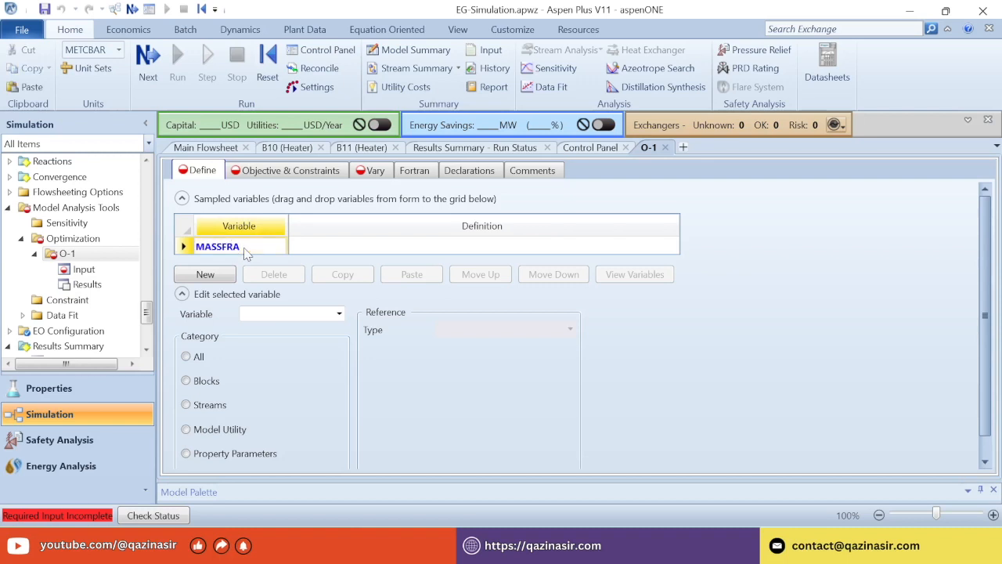
pyautogui.press('Return')
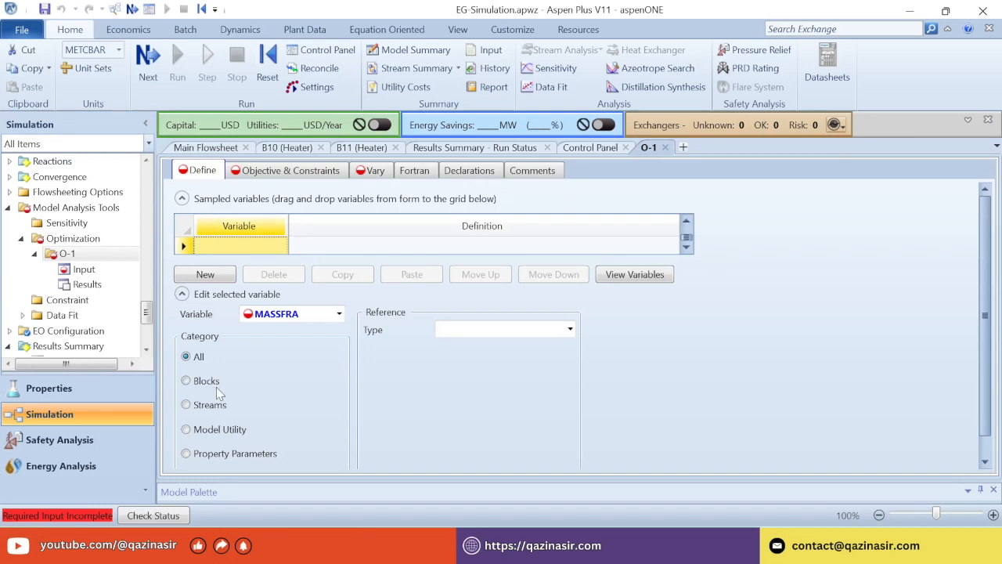
pyautogui.click(205, 405)
pyautogui.click(509, 330)
pyautogui.click(509, 333)
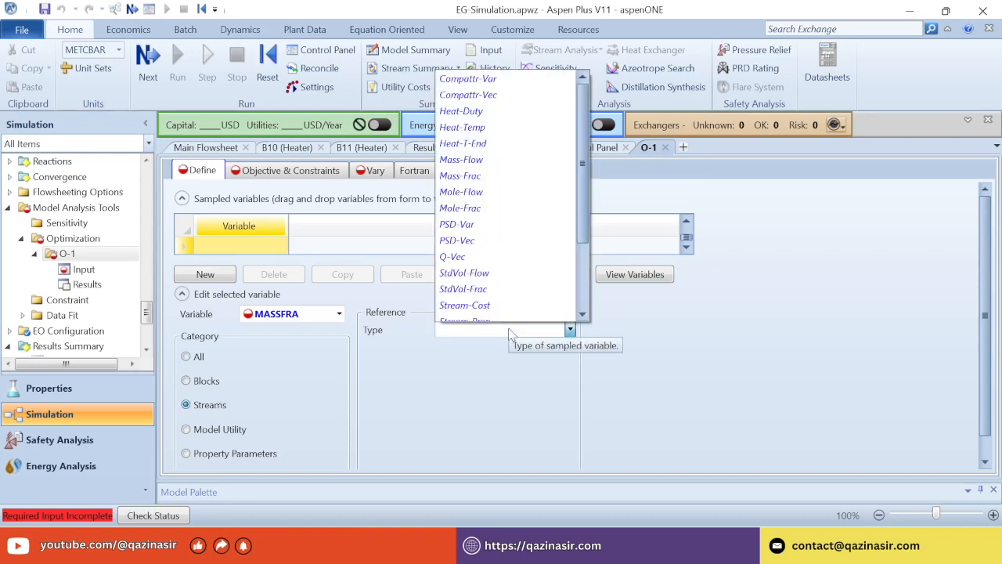
pyautogui.click(408, 387)
pyautogui.click(495, 329)
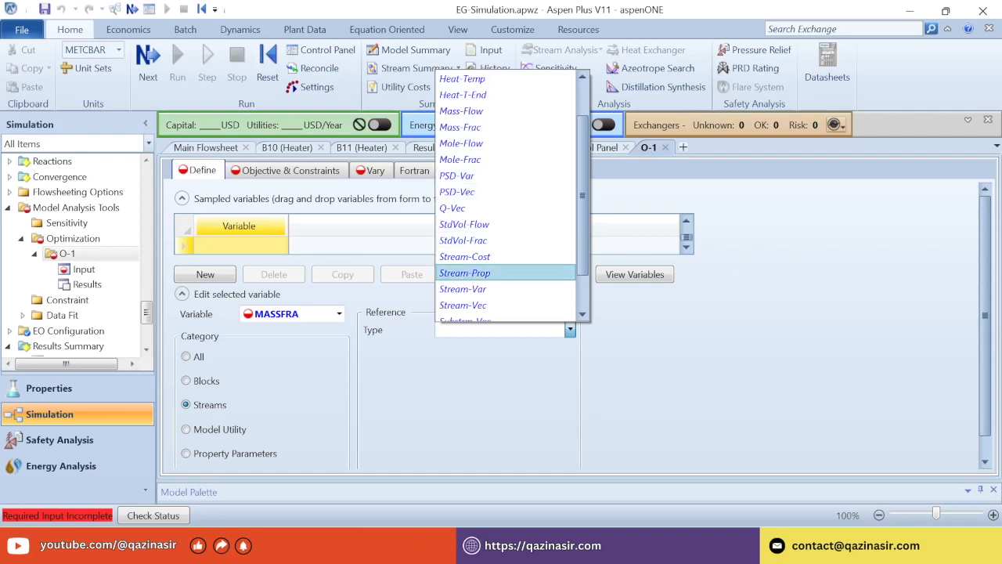
pyautogui.click(449, 426)
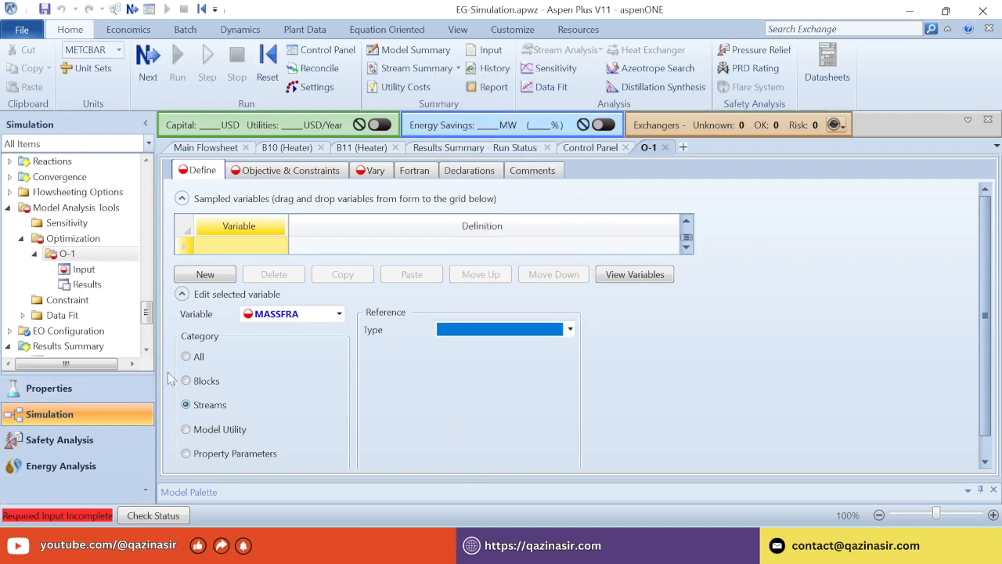
# Set the MASSFRA variable's category to All and its reference type to Mass-Frac.
pyautogui.click(188, 357)
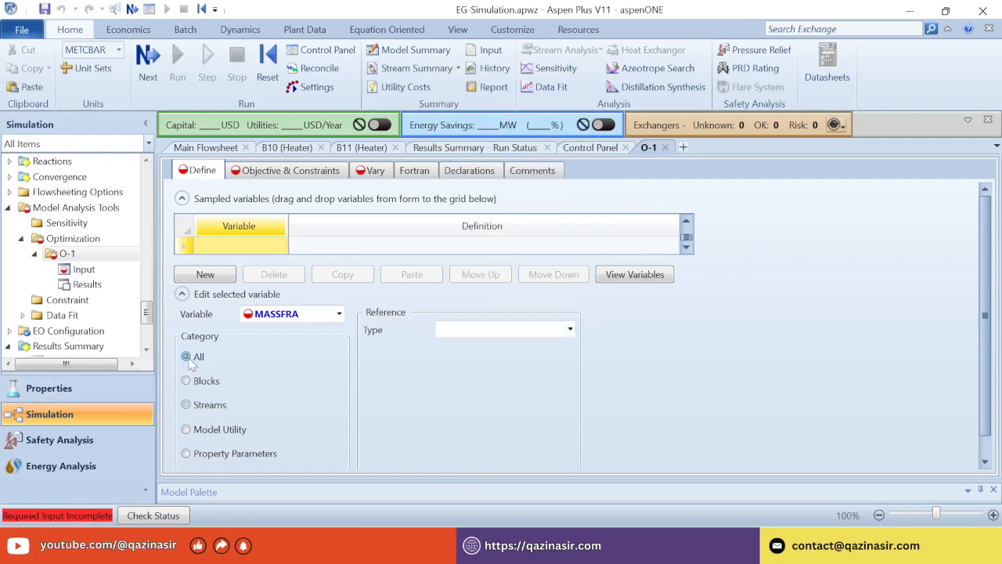
pyautogui.click(491, 328)
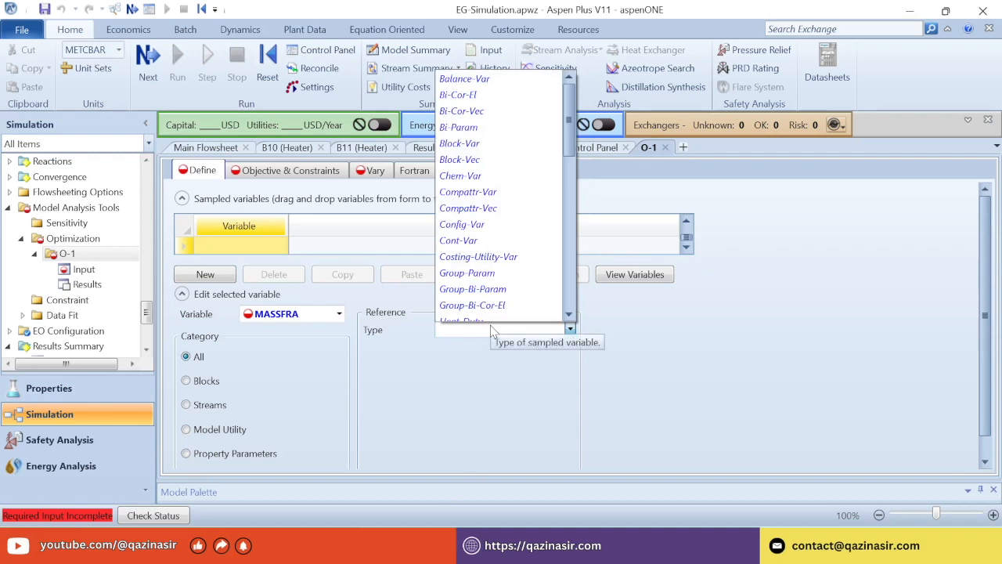
pyautogui.scroll(-1, 501, 274)
pyautogui.scroll(-5, 502, 219)
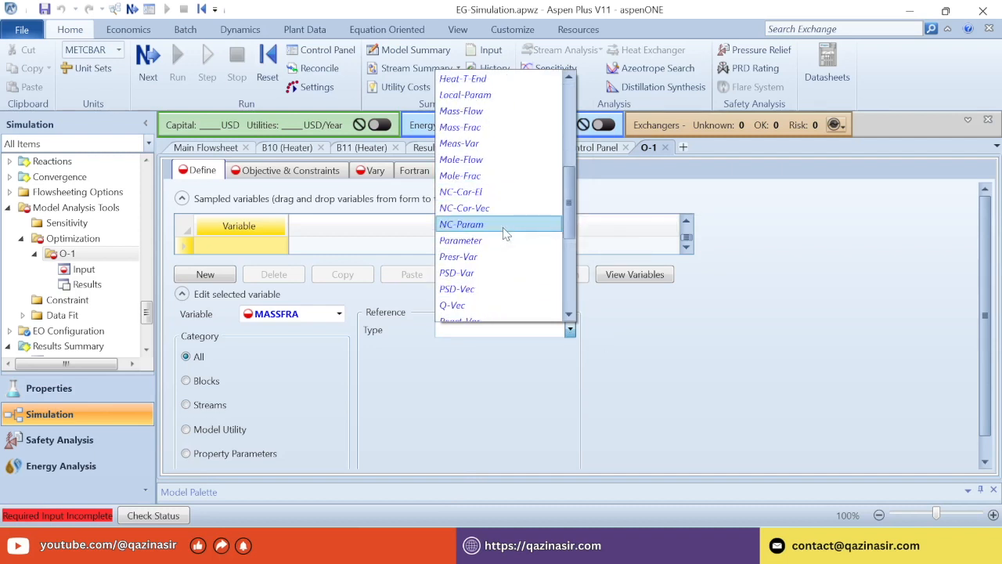
pyautogui.scroll(-5, 514, 277)
pyautogui.scroll(4, 516, 274)
pyautogui.scroll(4, 514, 277)
pyautogui.scroll(-2, 515, 277)
pyautogui.click(472, 200)
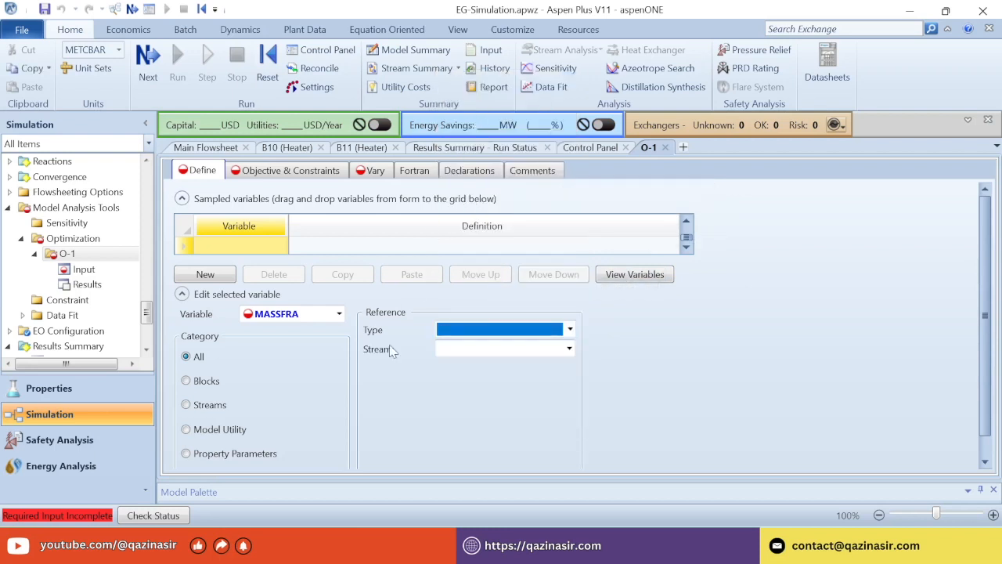
# Reference MASSFRA to stream WATER-R and component MEG.
pyautogui.click(504, 348)
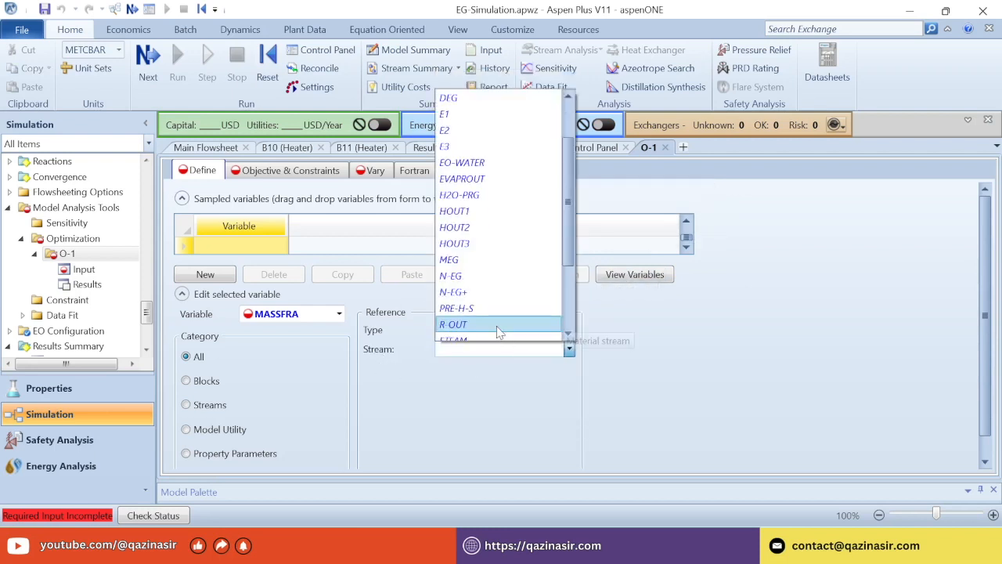
pyautogui.scroll(-3, 501, 291)
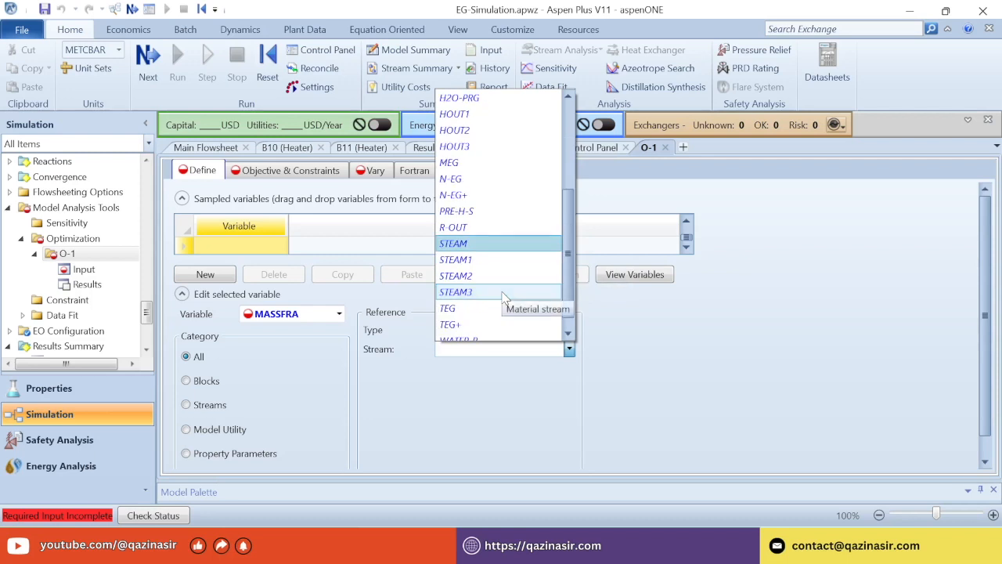
pyautogui.click(479, 325)
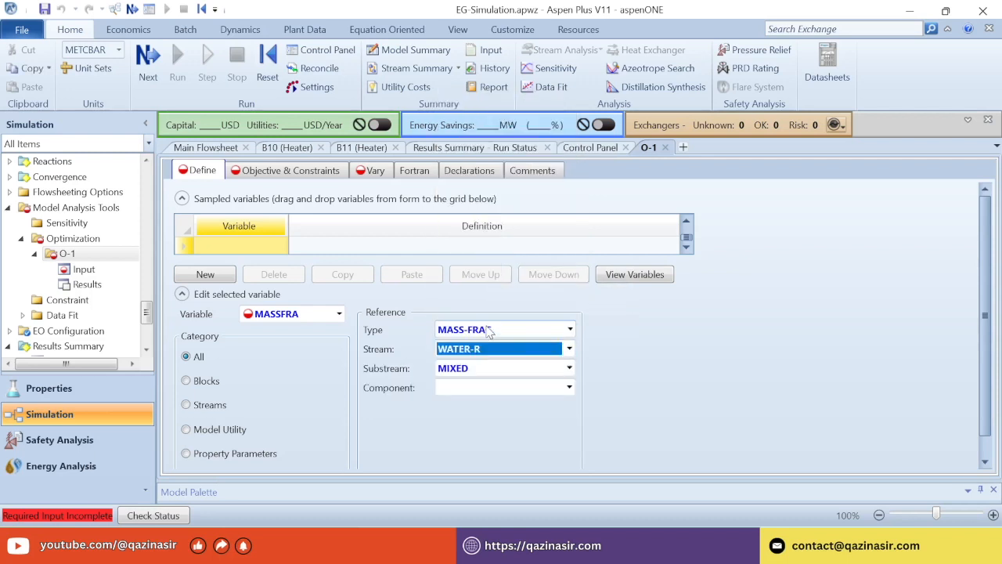
pyautogui.click(509, 389)
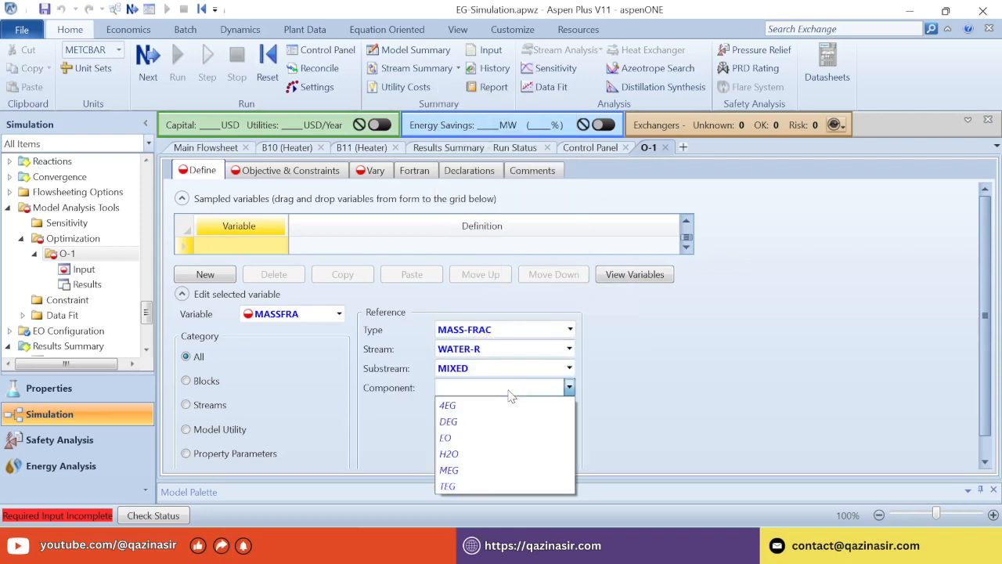
pyautogui.click(517, 470)
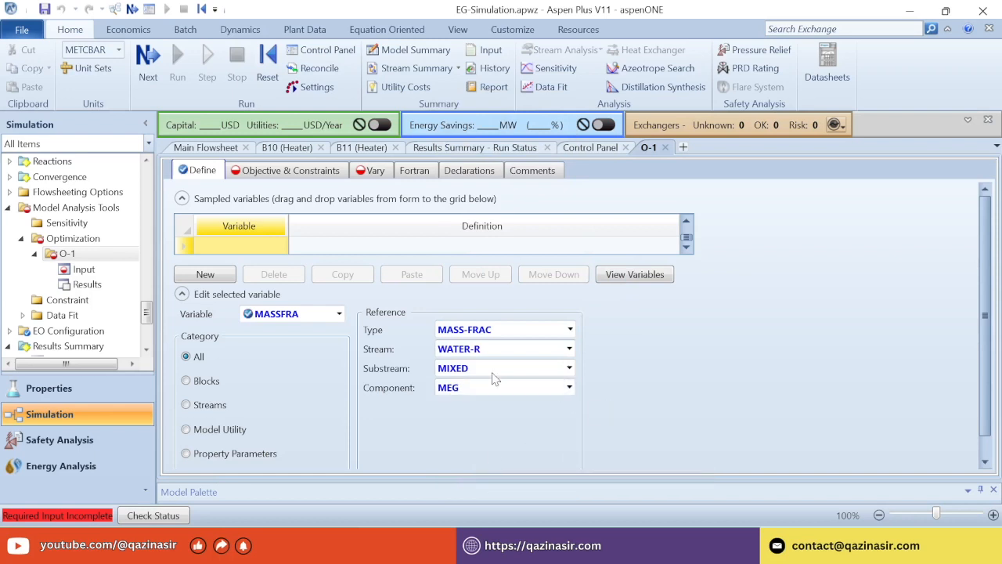
# Add a second sampled variable named MASSCOM1 below MASSFRA and select it for definition.
pyautogui.click(689, 221)
pyautogui.click(687, 247)
pyautogui.click(687, 221)
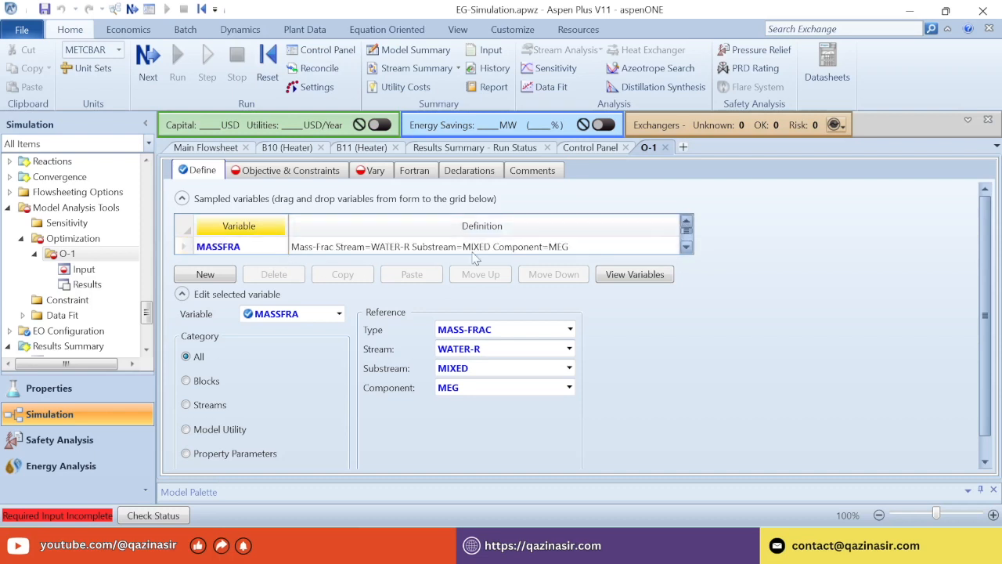
pyautogui.click(657, 249)
pyautogui.click(687, 248)
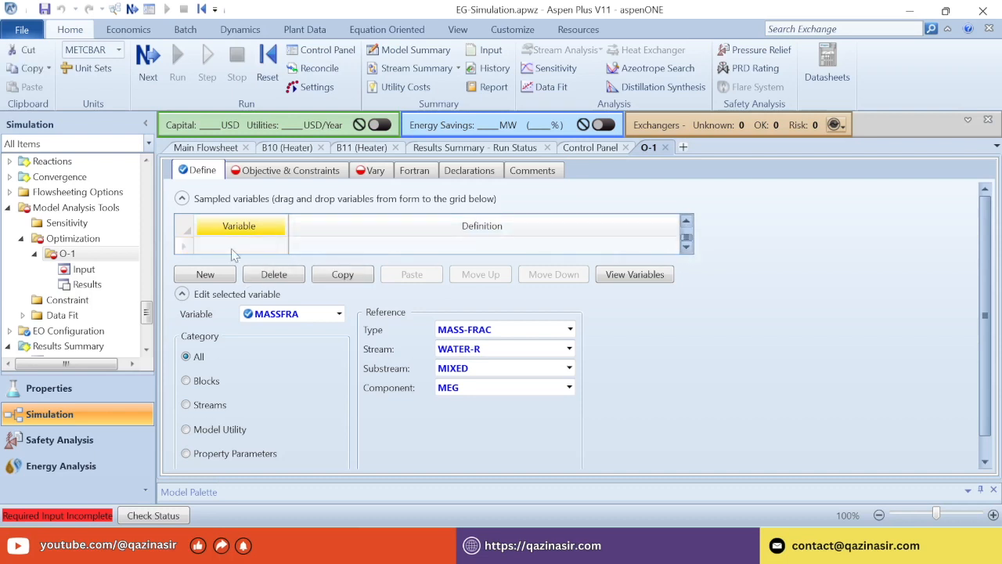
pyautogui.click(227, 249)
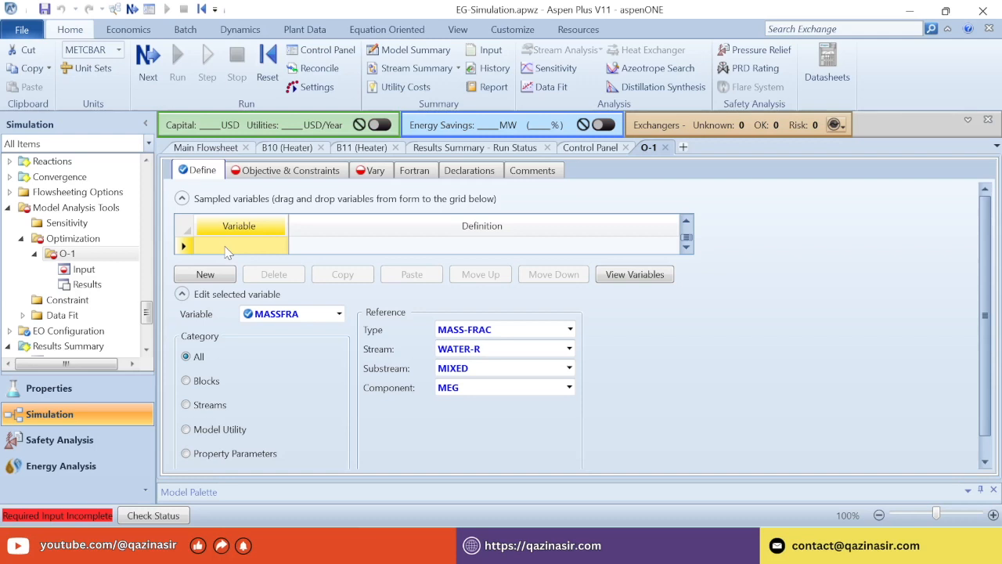
pyautogui.write('MASS')
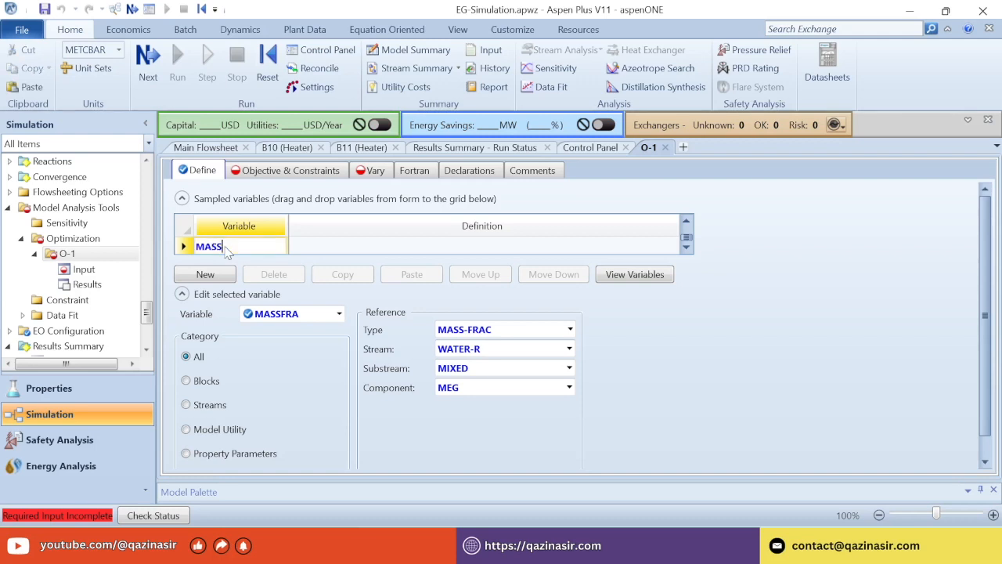
pyautogui.write('COM')
pyautogui.press('Return')
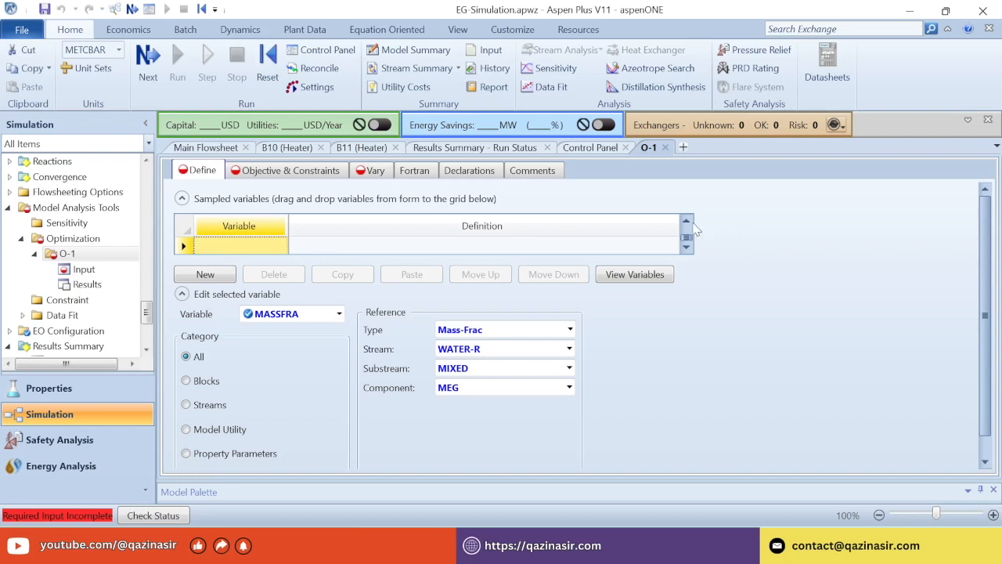
pyautogui.click(686, 221)
pyautogui.click(253, 249)
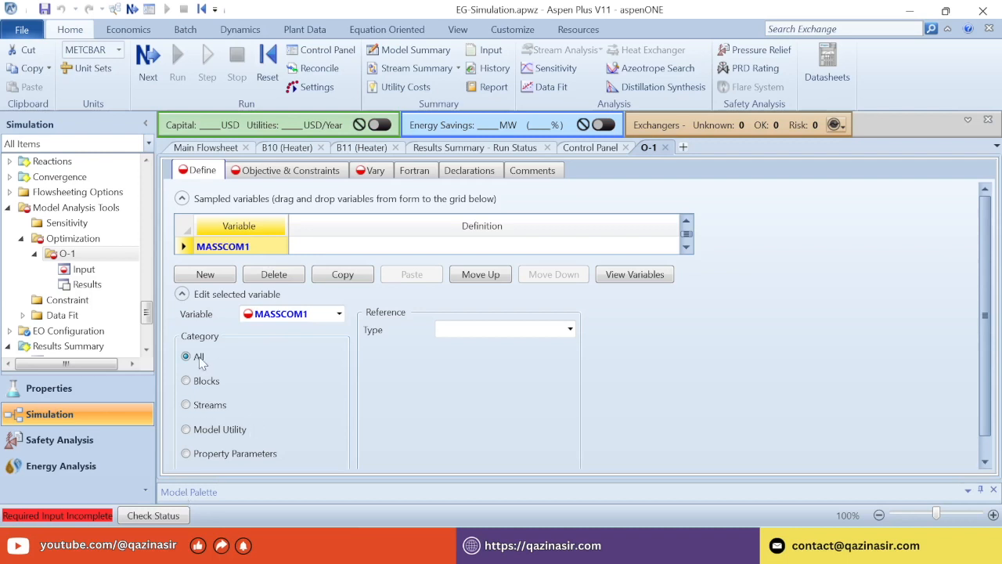
# Set the reference type of the MASSCOM1 variable to Mass-Flow.
pyautogui.click(525, 333)
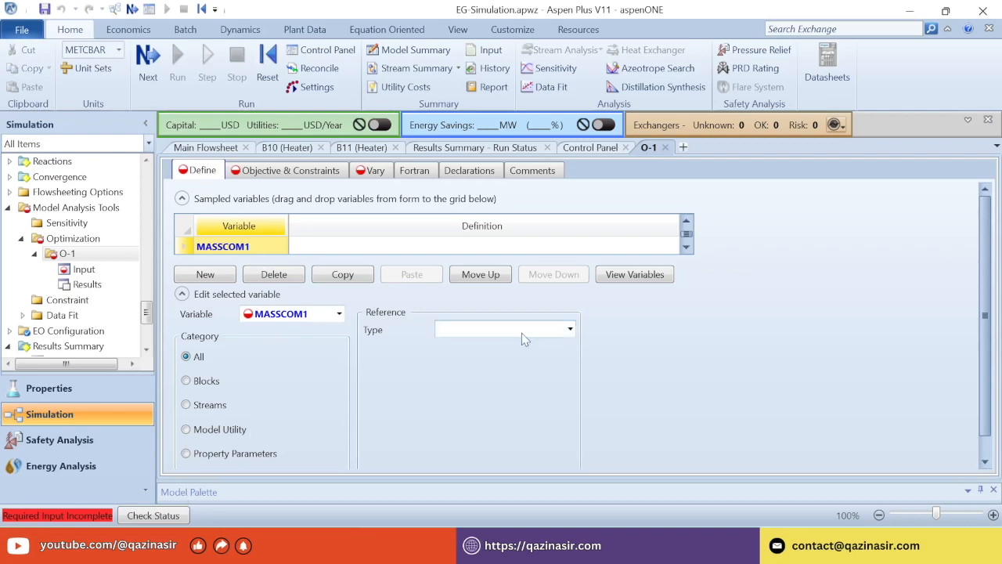
pyautogui.click(525, 332)
pyautogui.scroll(-9, 505, 251)
pyautogui.scroll(4, 501, 250)
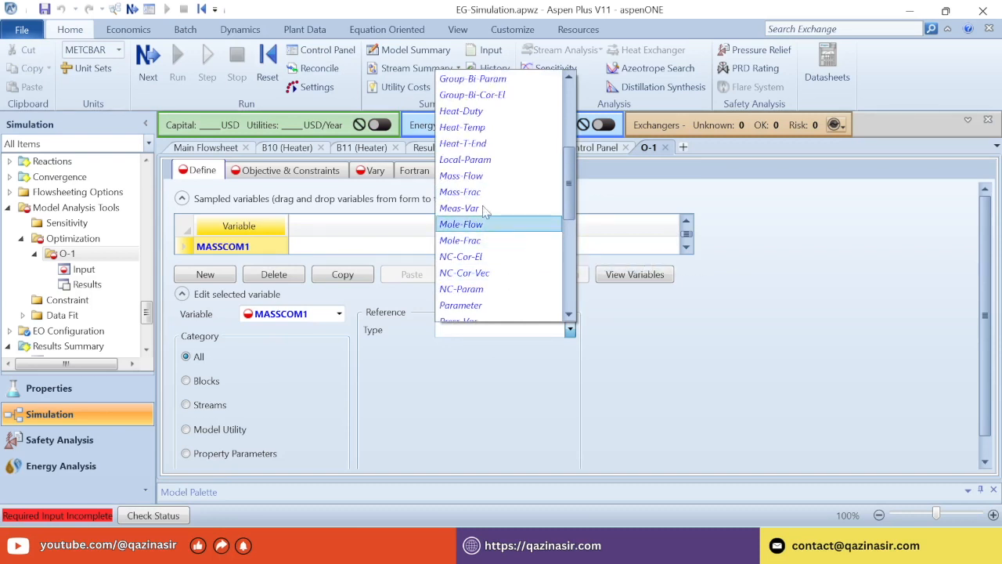
pyautogui.click(479, 179)
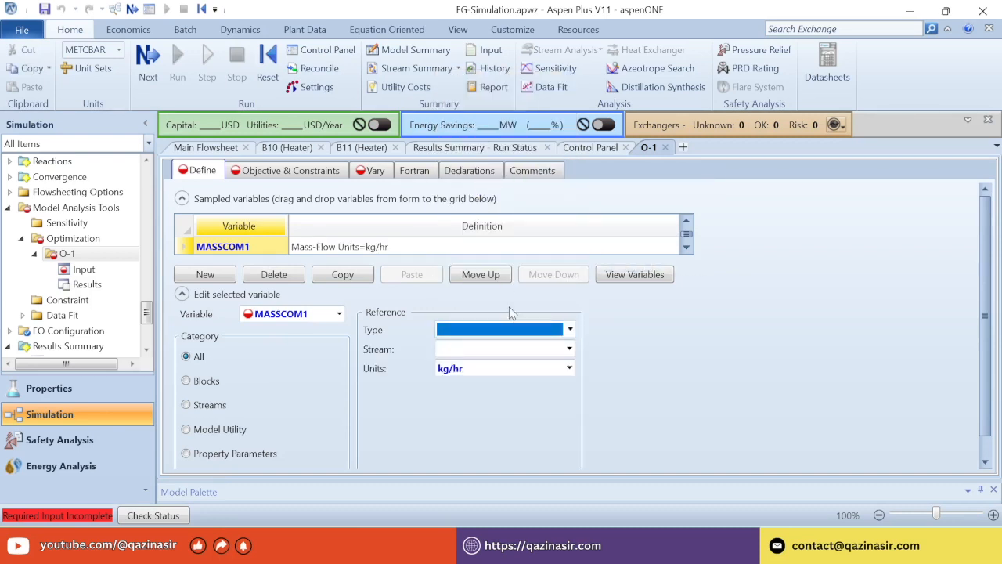
# Reference MASSCOM1 to stream WATER-R and component MEG.
pyautogui.click(517, 348)
pyautogui.scroll(-4, 527, 291)
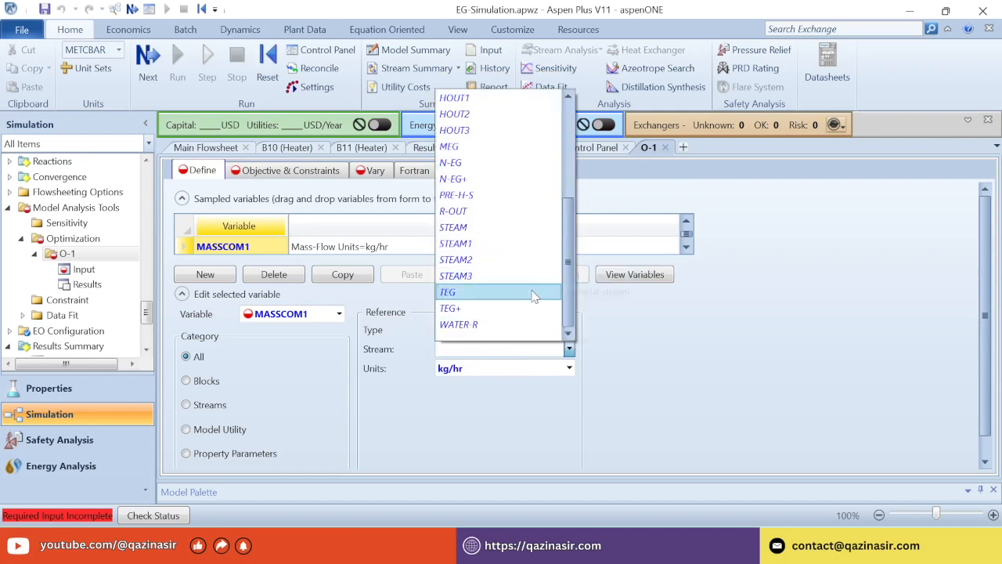
pyautogui.click(497, 350)
pyautogui.click(536, 355)
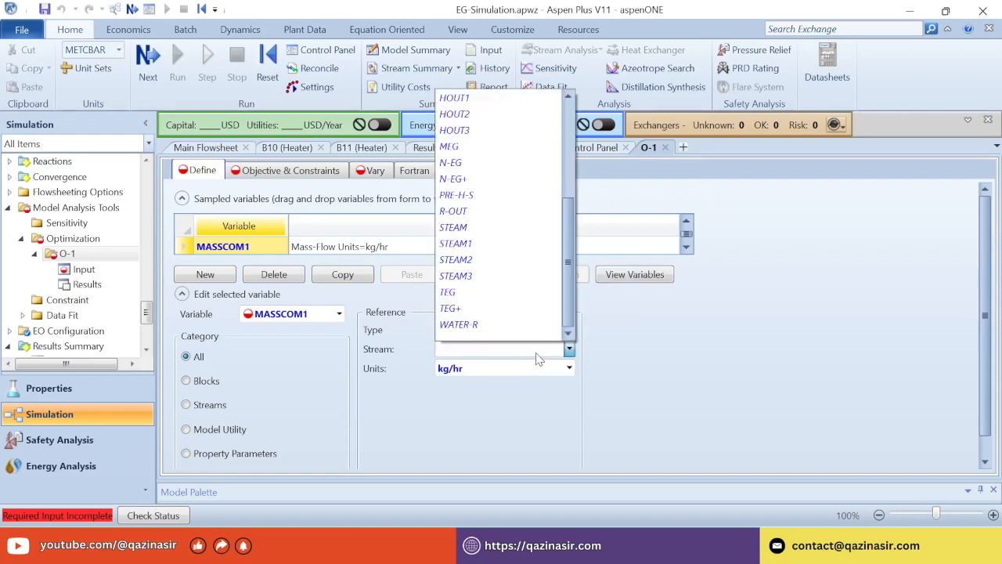
pyautogui.click(518, 329)
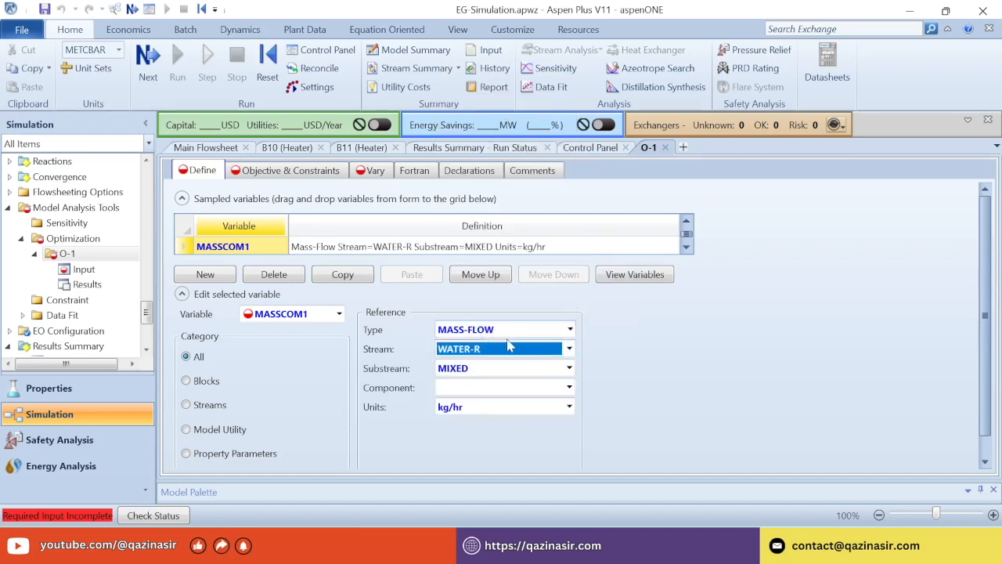
pyautogui.click(551, 389)
pyautogui.click(550, 389)
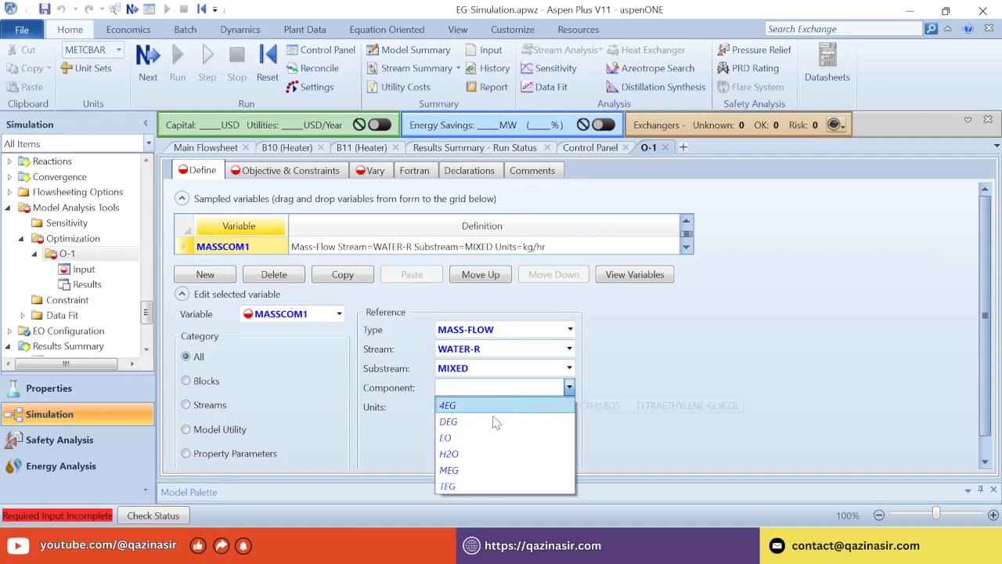
pyautogui.click(471, 468)
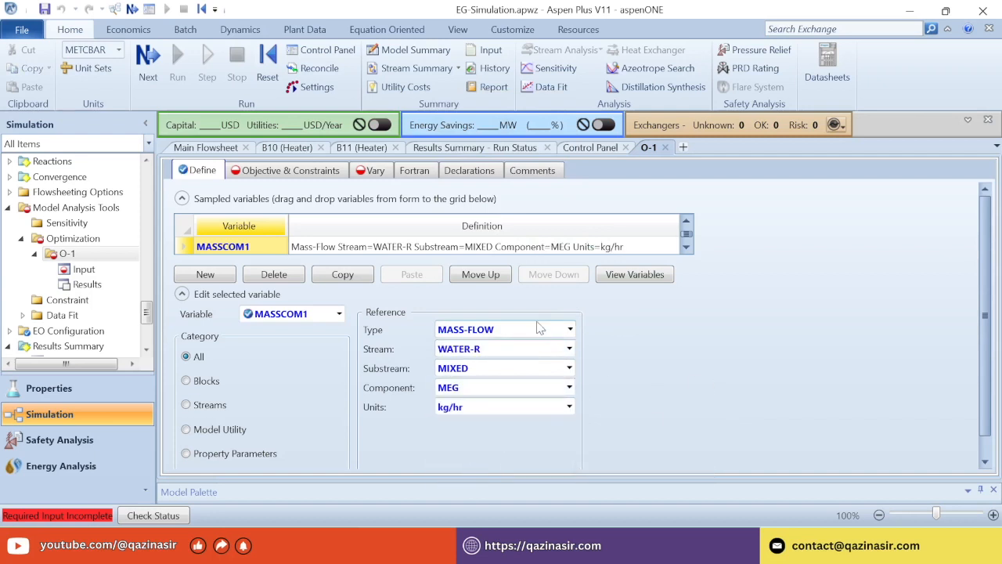
# Set the optimization objective to minimize MASSCOM1, and check the variable's name against its definition.
pyautogui.click(249, 174)
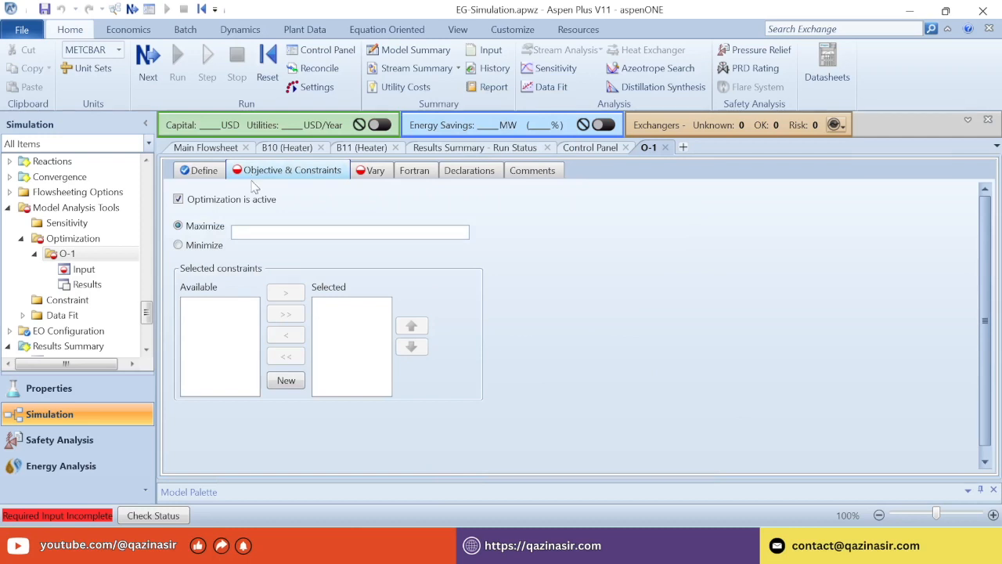
pyautogui.click(188, 249)
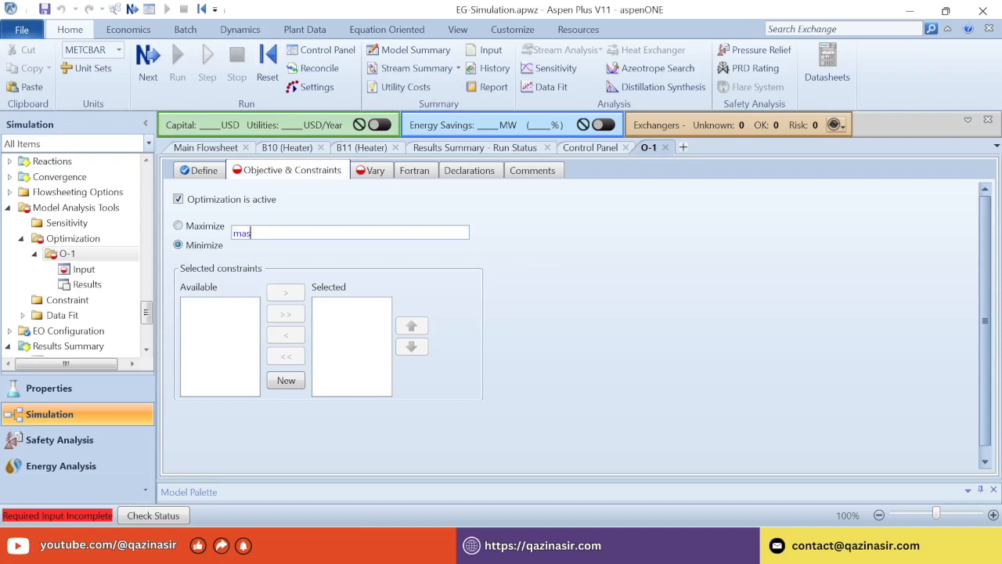
pyautogui.press('capslock')
pyautogui.click(197, 171)
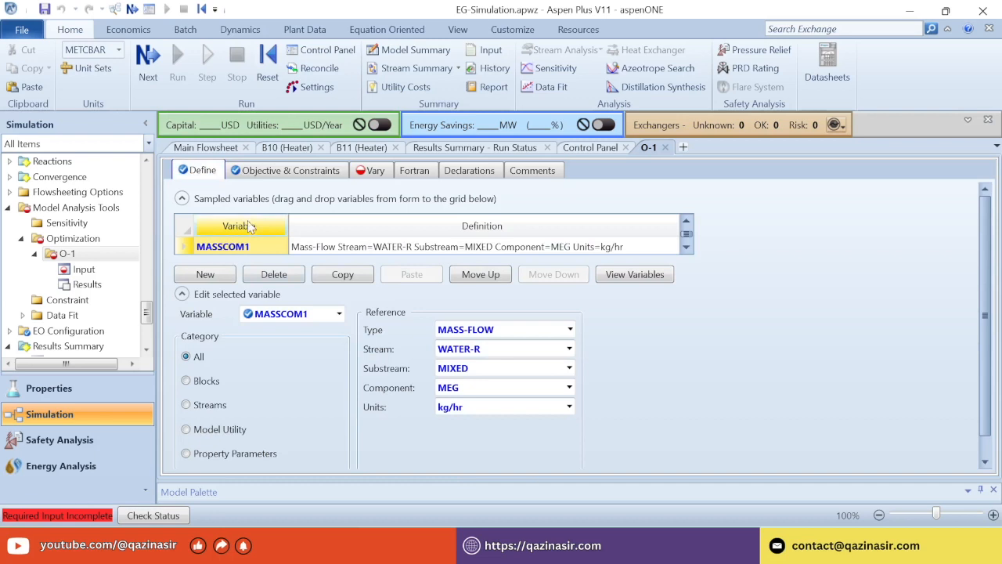
pyautogui.click(274, 174)
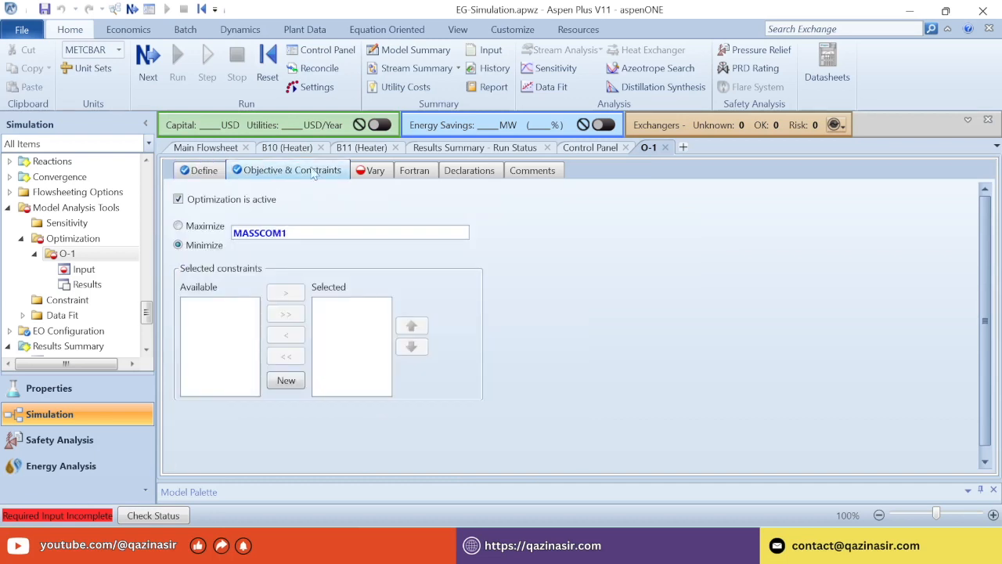
# Add a new manipulated variable to optimization O-1, set its type to Block-Var and look through the available blocks.
pyautogui.click(375, 171)
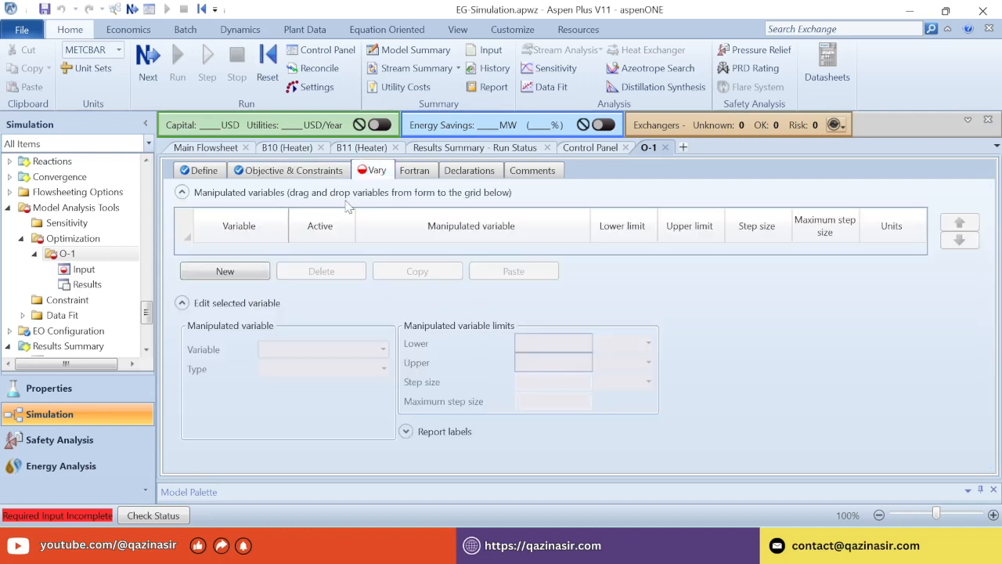
pyautogui.click(231, 275)
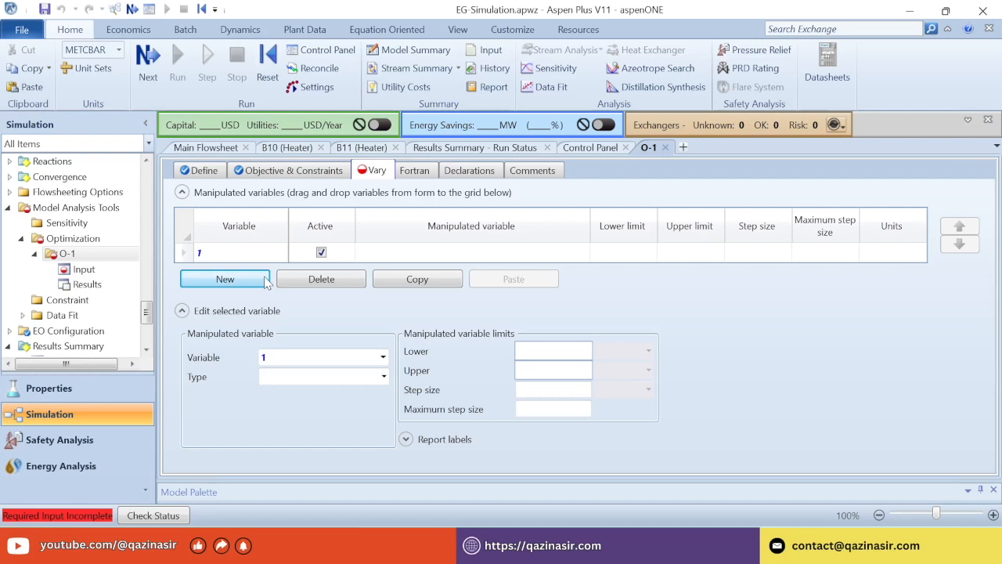
pyautogui.click(384, 377)
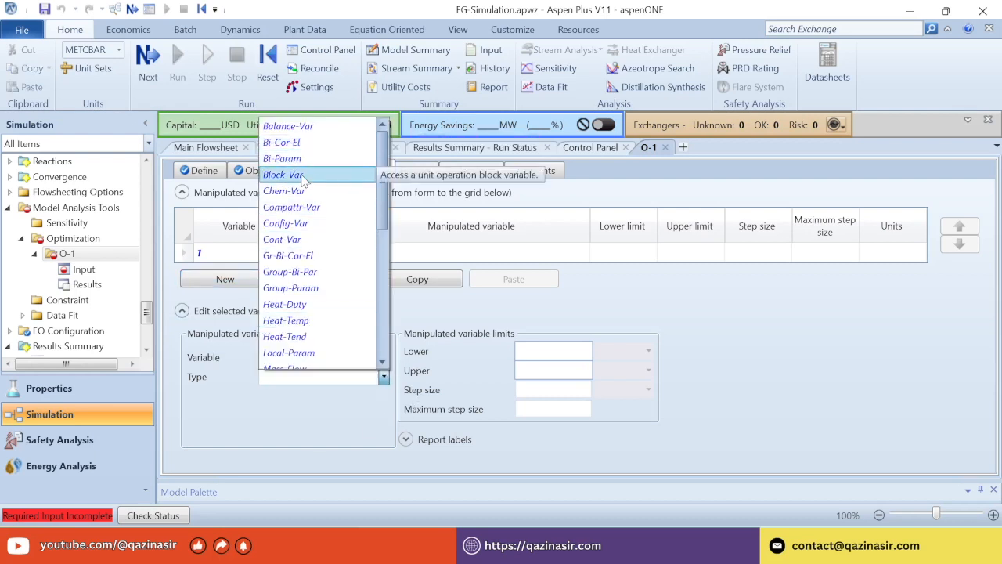
pyautogui.click(304, 180)
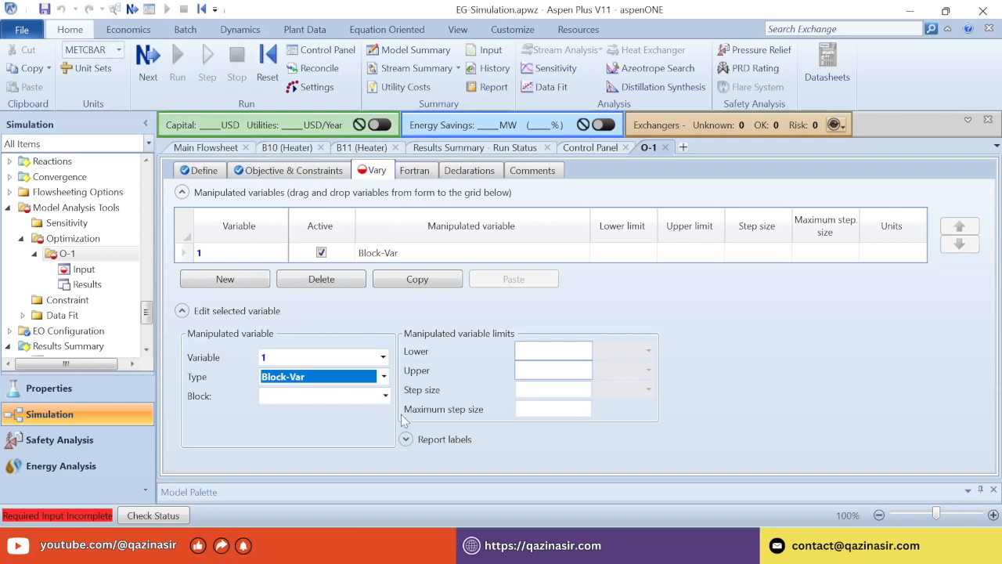
pyautogui.click(385, 395)
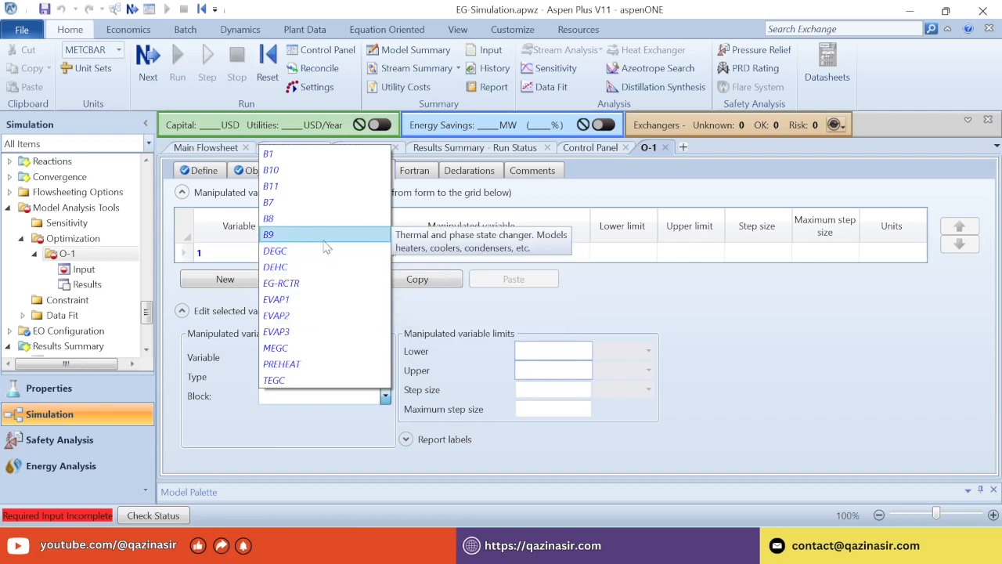
pyautogui.click(313, 299)
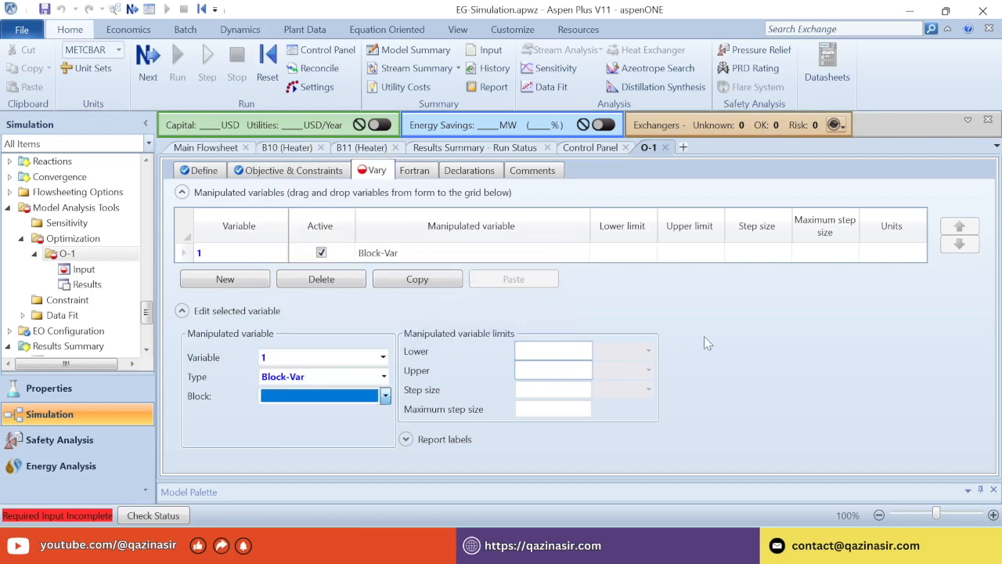
# On the main flowsheet, show the ID of the splitter fed by the STEAM stream and rename the block SPLIT.
pyautogui.click(219, 153)
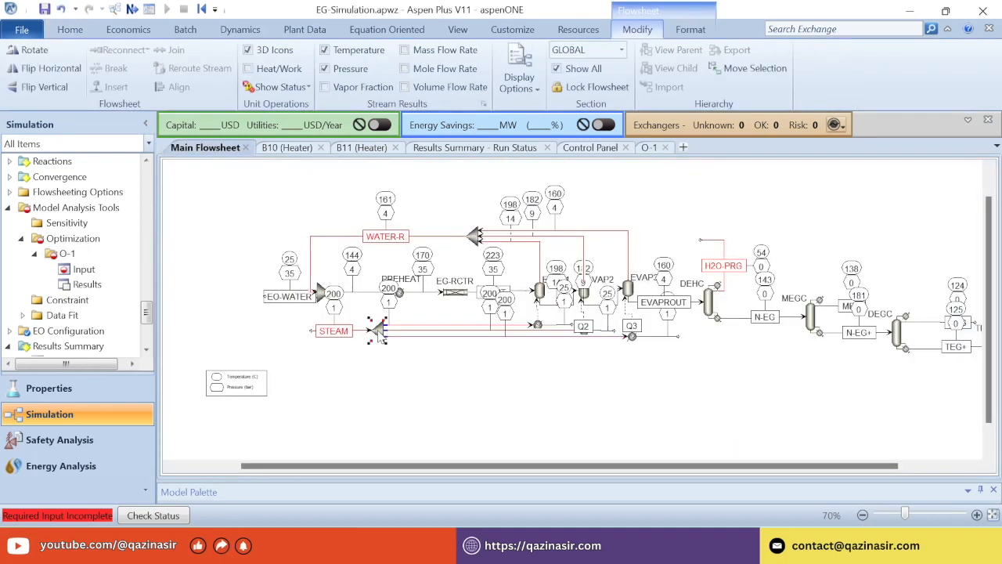
pyautogui.rightClick(378, 333)
pyautogui.moveTo(415, 314)
pyautogui.click(554, 315)
pyautogui.doubleClick(372, 320)
pyautogui.press('Return')
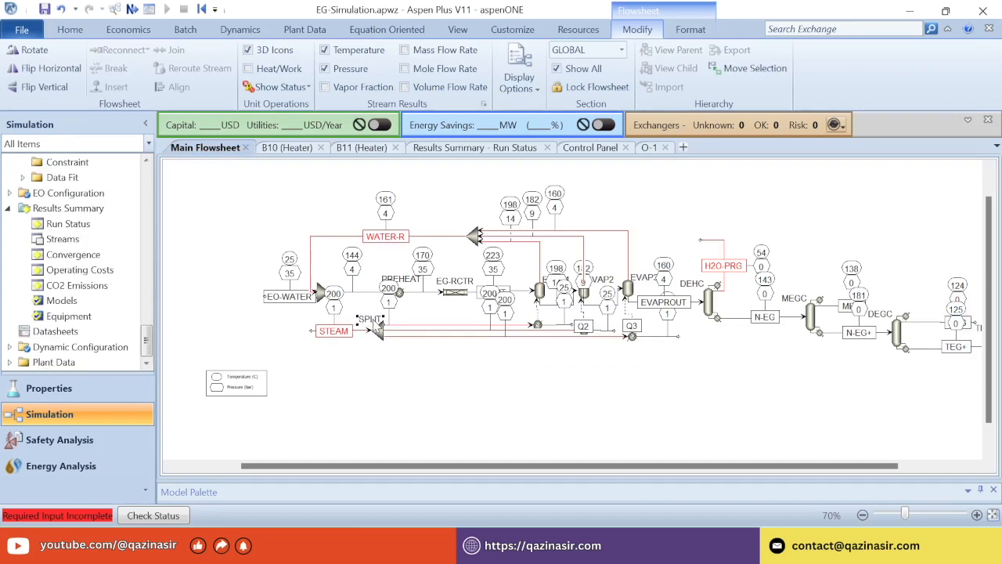
# Hide the SPLIT block's ID on the main flowsheet and return to the manipulated variables of optimization O-1.
pyautogui.rightClick(376, 323)
pyautogui.click(548, 308)
pyautogui.click(651, 151)
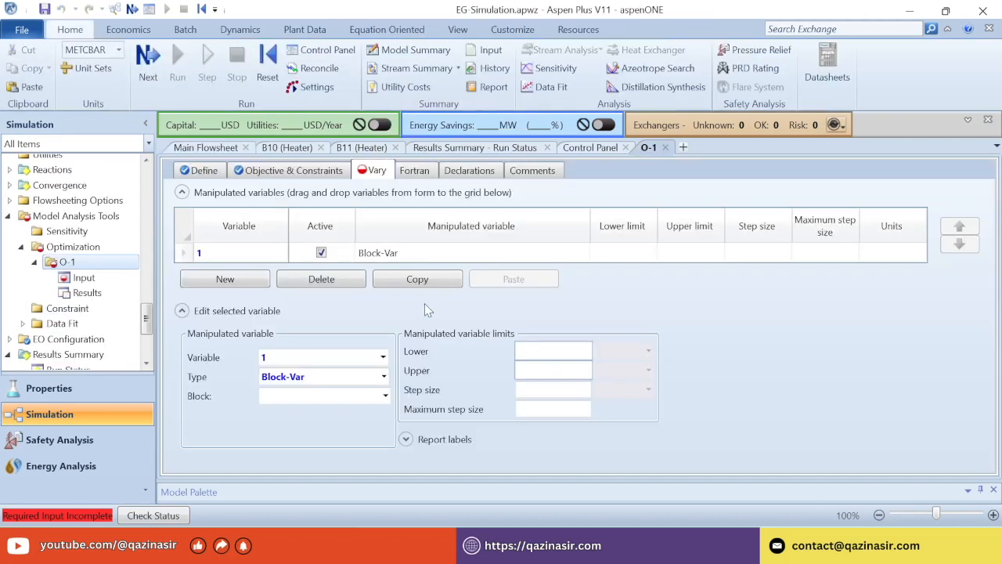
# Define manipulated variable 1 as FLOW/FRAC of block SPLIT for stream STEAM1, with lower limit 0.1 and upper limit 0.5.
pyautogui.click(385, 397)
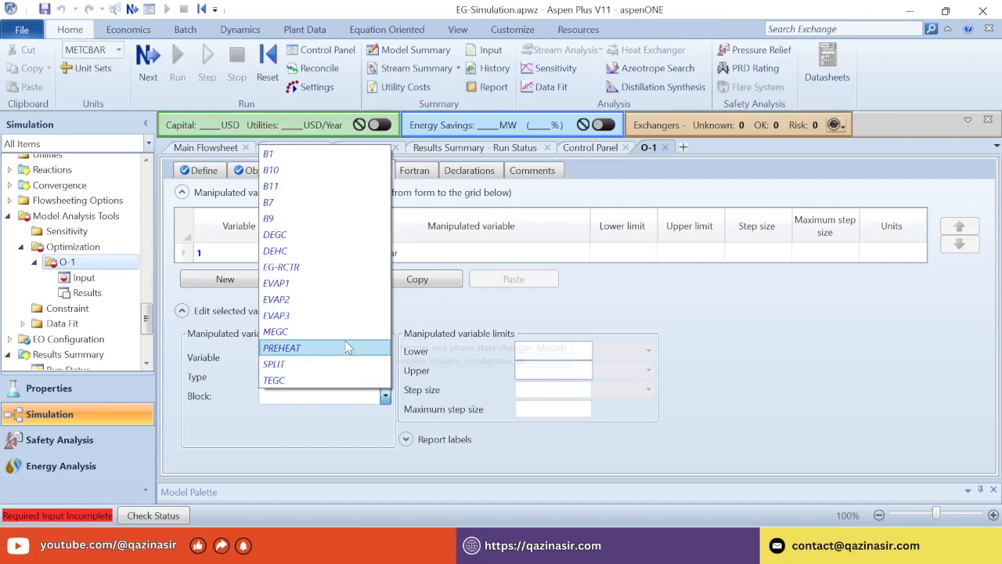
pyautogui.click(326, 364)
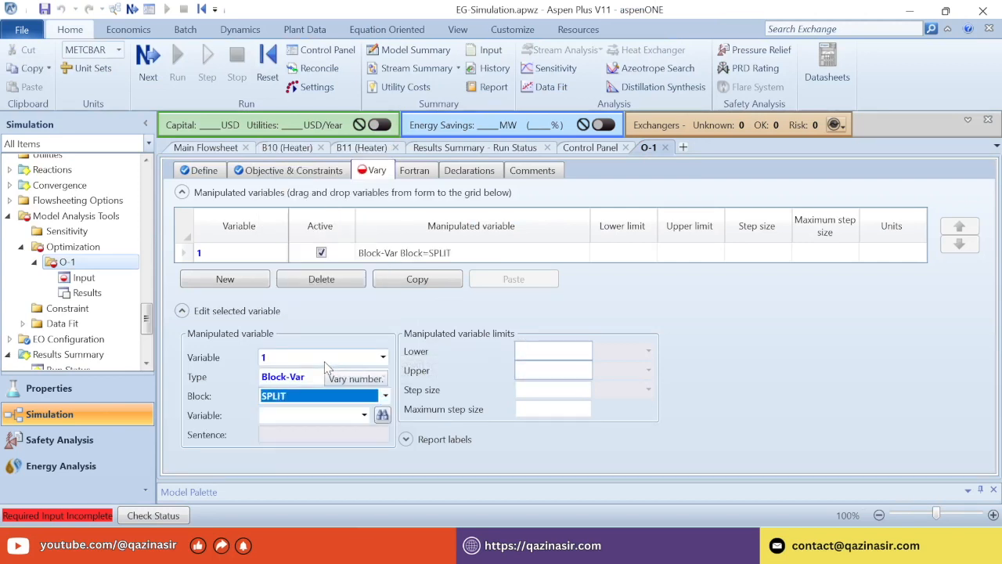
pyautogui.click(364, 415)
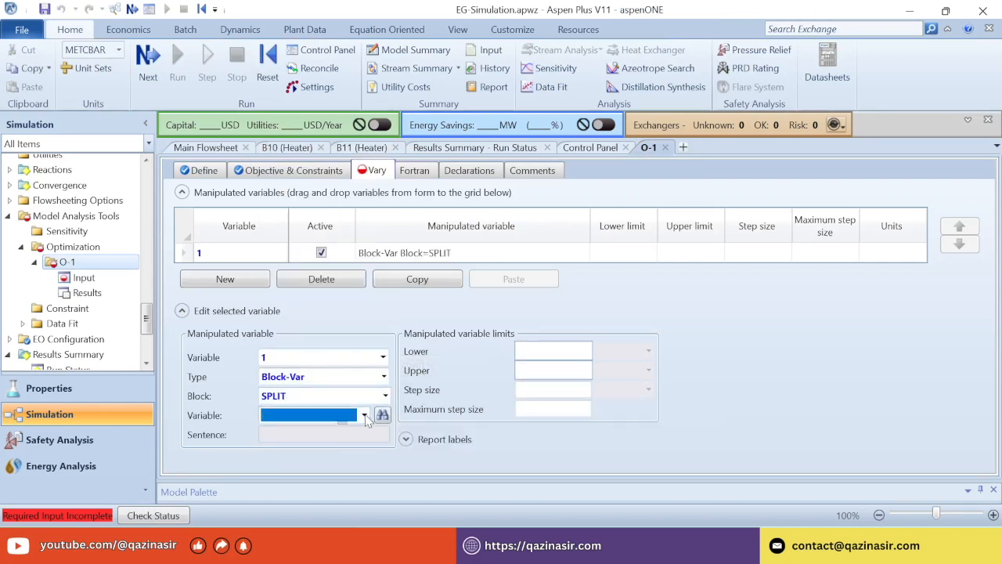
pyautogui.click(329, 433)
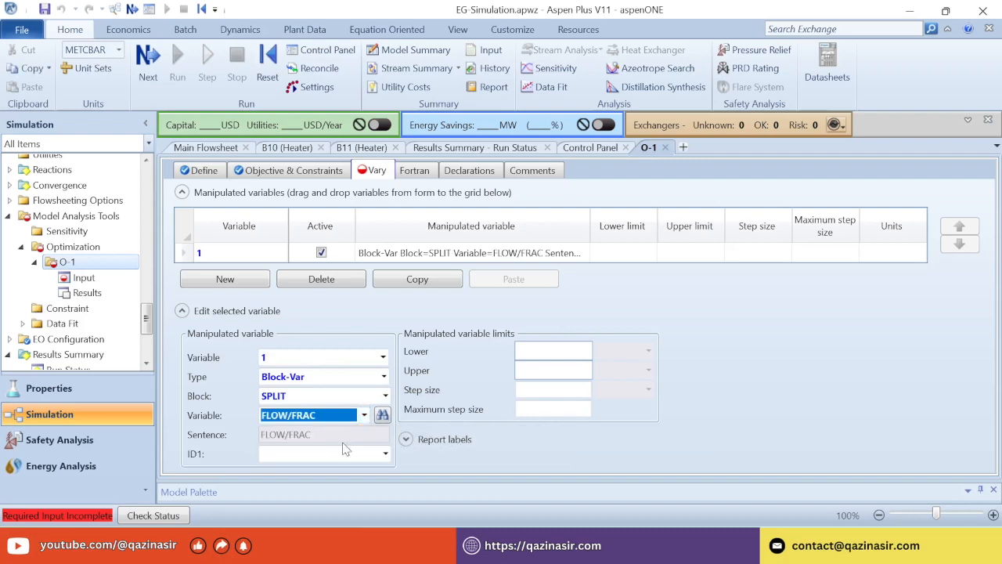
pyautogui.click(385, 454)
pyautogui.click(321, 470)
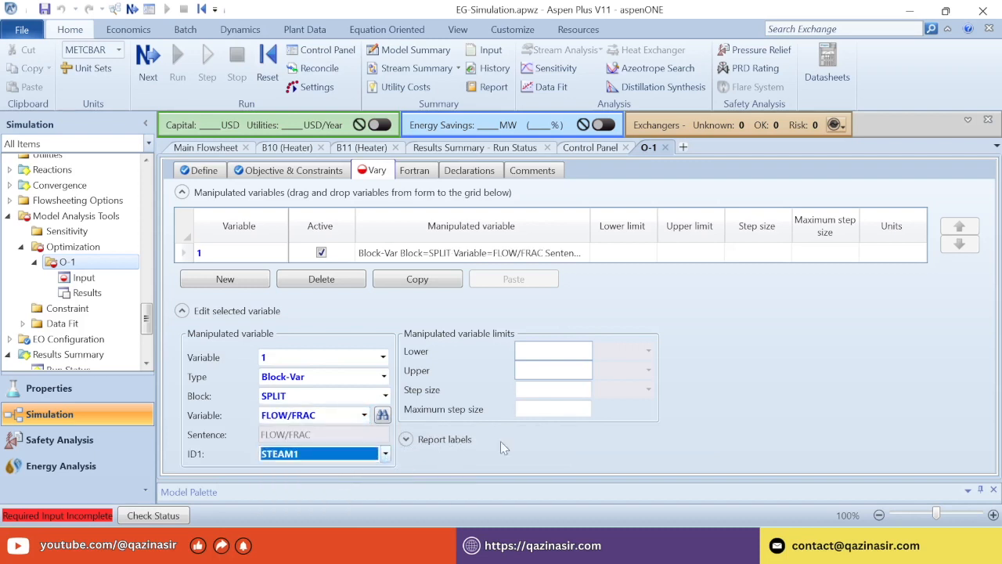
pyautogui.click(544, 353)
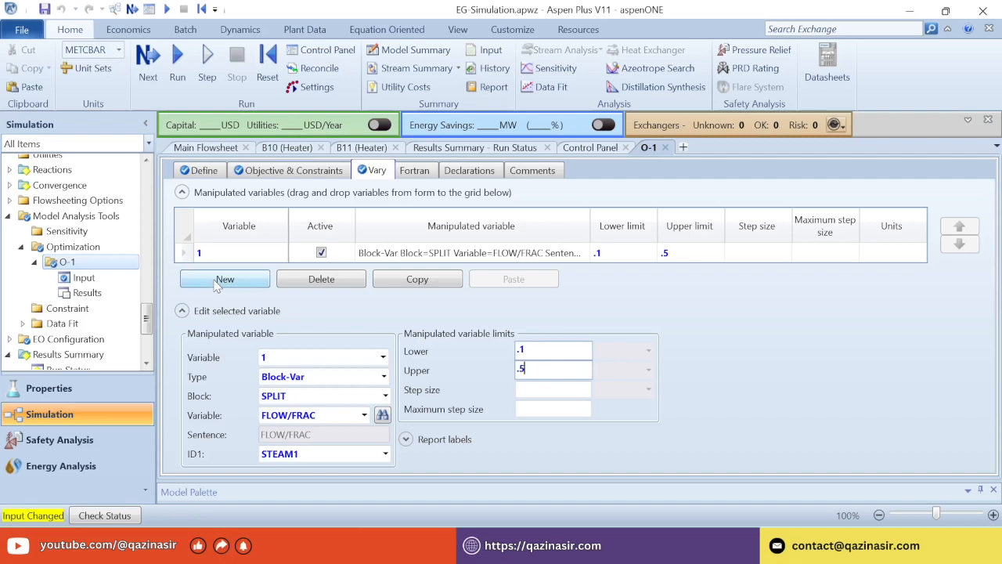
# Add a second manipulated variable to optimization O-1 and set its type to Block-Var.
pyautogui.click(216, 281)
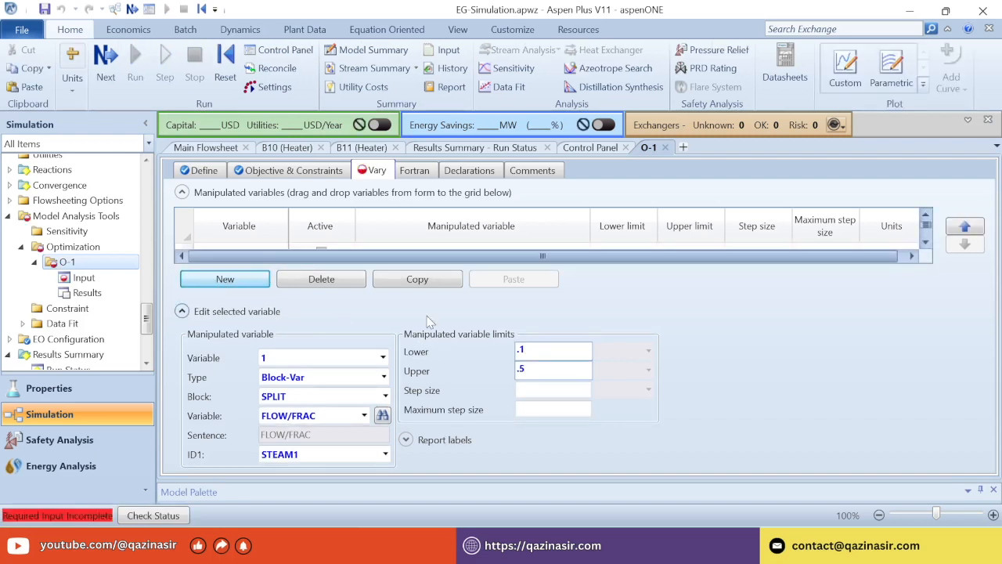
pyautogui.click(927, 242)
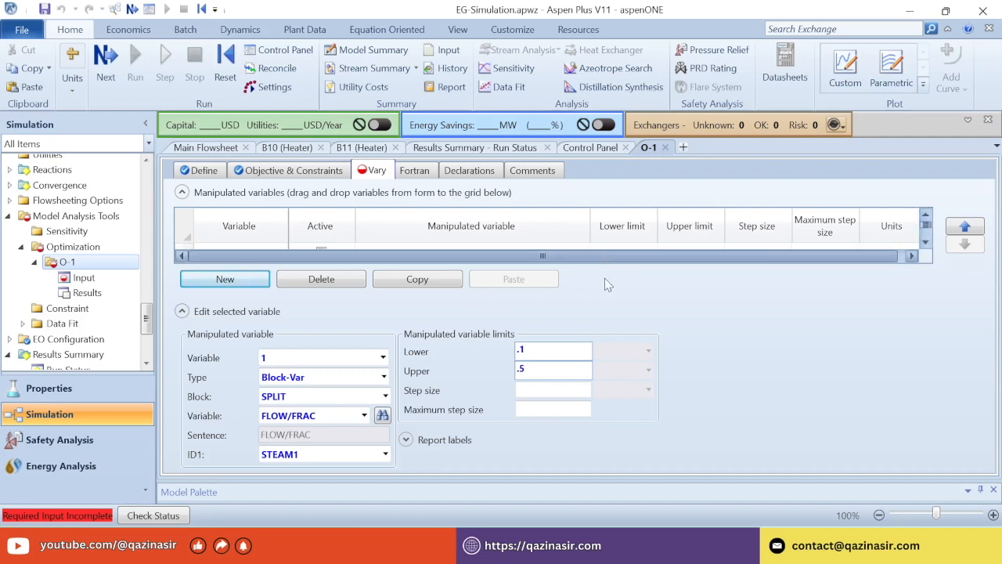
pyautogui.scroll(1, 537, 226)
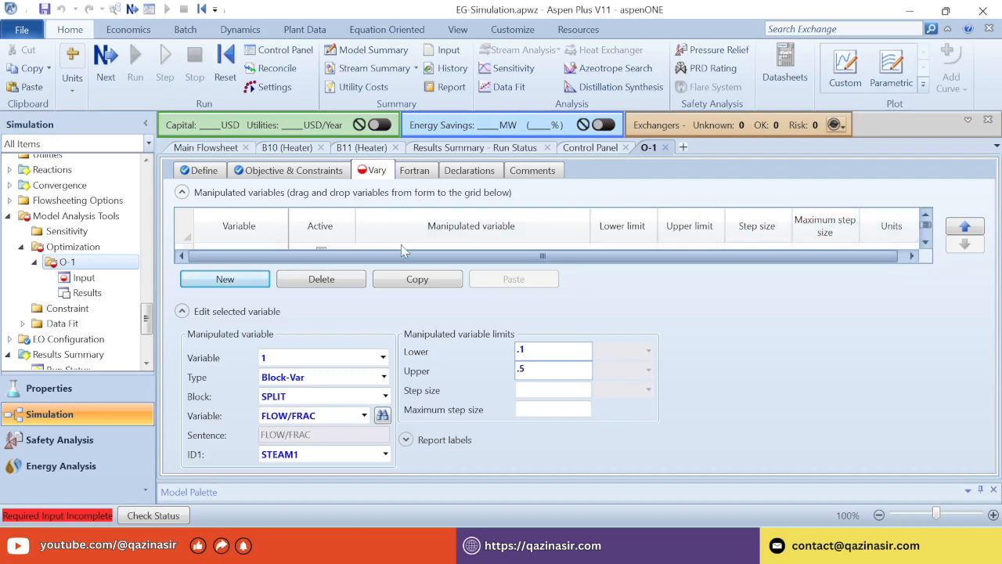
pyautogui.click(364, 245)
pyautogui.click(252, 247)
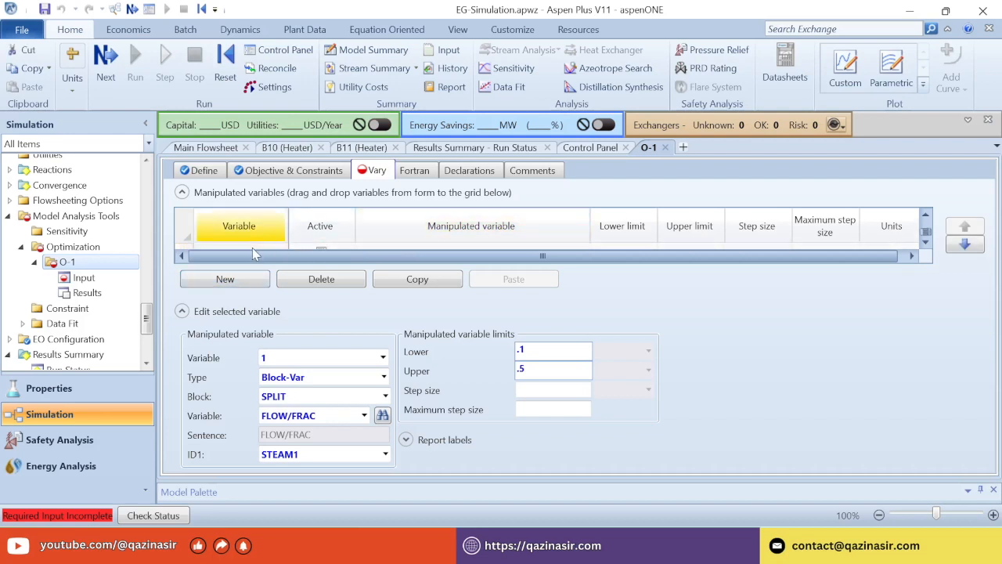
pyautogui.click(252, 279)
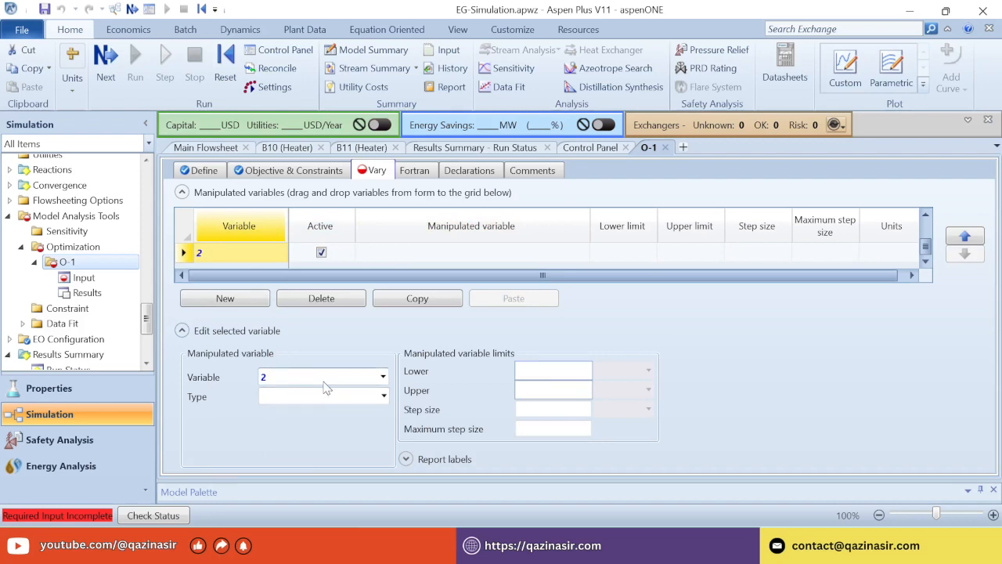
pyautogui.click(345, 397)
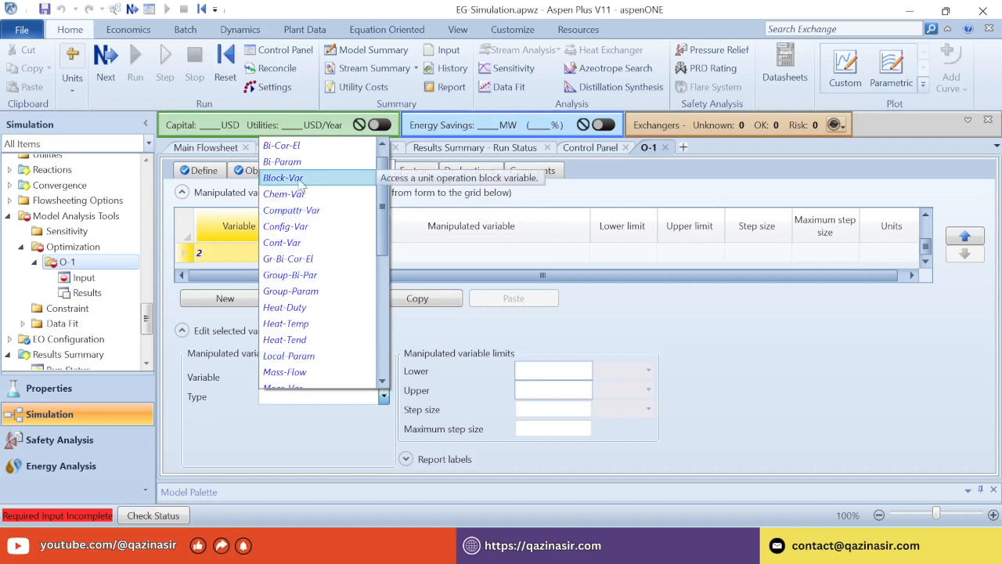
pyautogui.click(298, 177)
# Define manipulated variable 2 as FLOW/FRAC of block SPLIT for stream STEAM2, with lower limit 0.1 and upper limit 0.5.
pyautogui.click(335, 417)
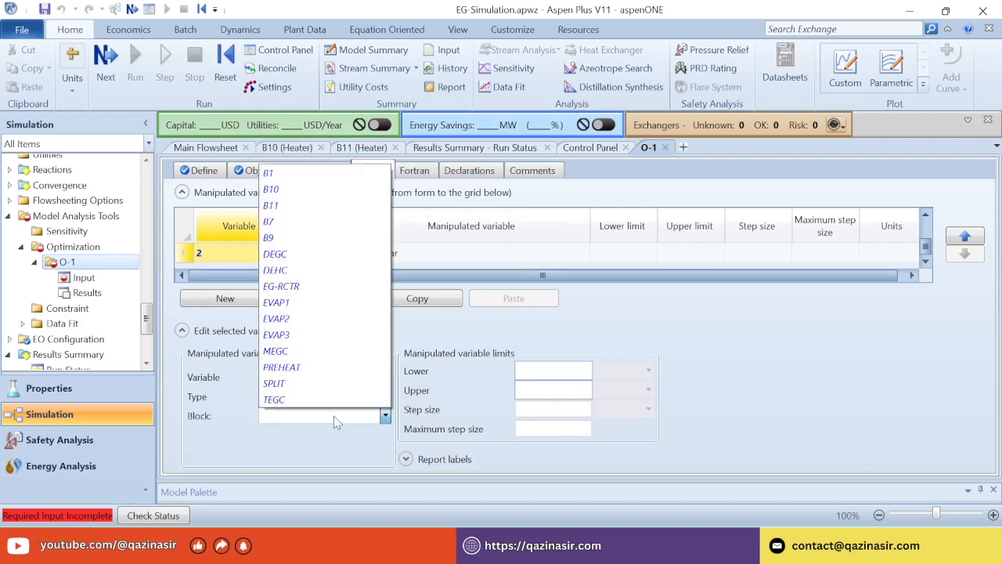
pyautogui.click(337, 383)
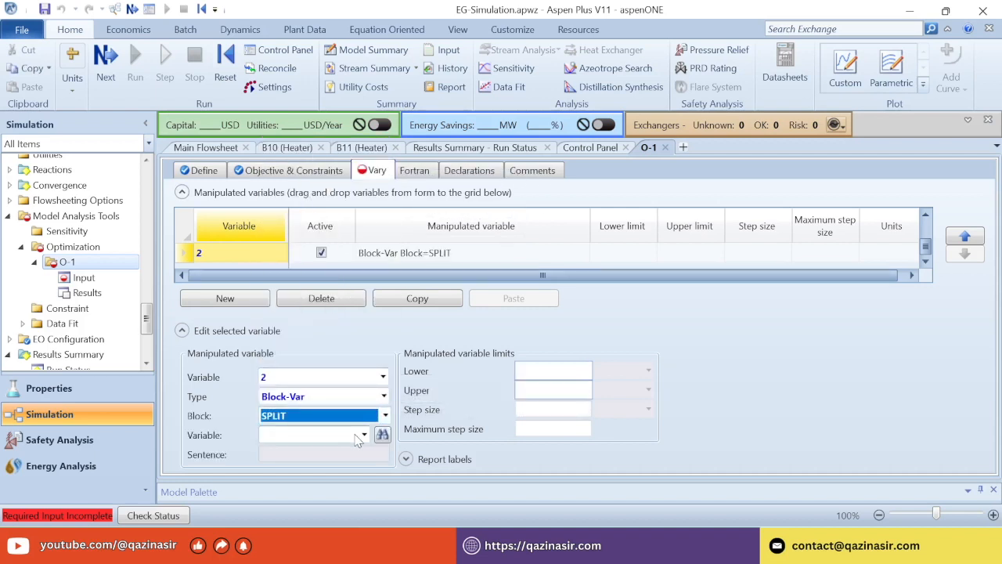
pyautogui.click(348, 433)
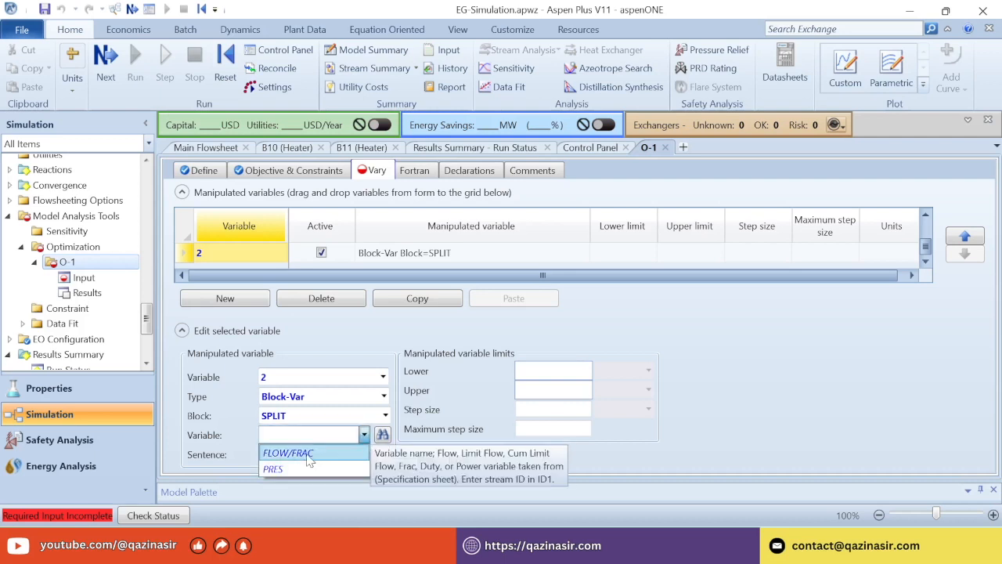
pyautogui.click(307, 453)
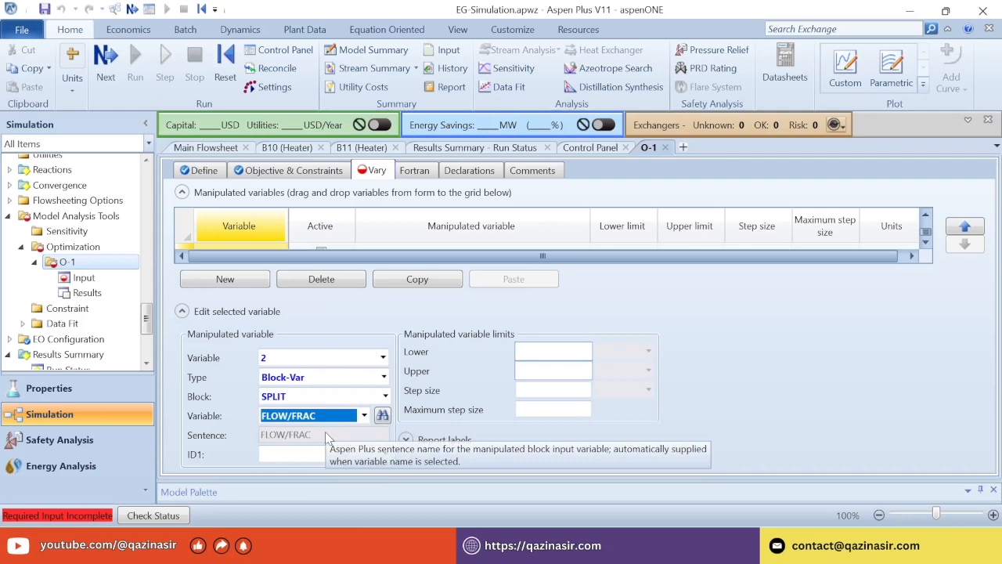
pyautogui.click(321, 455)
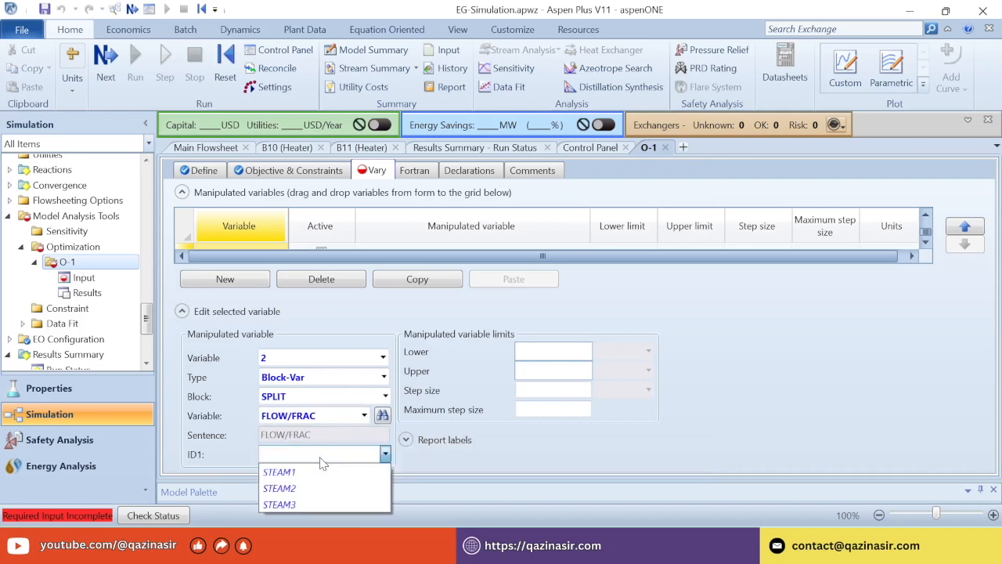
pyautogui.click(329, 488)
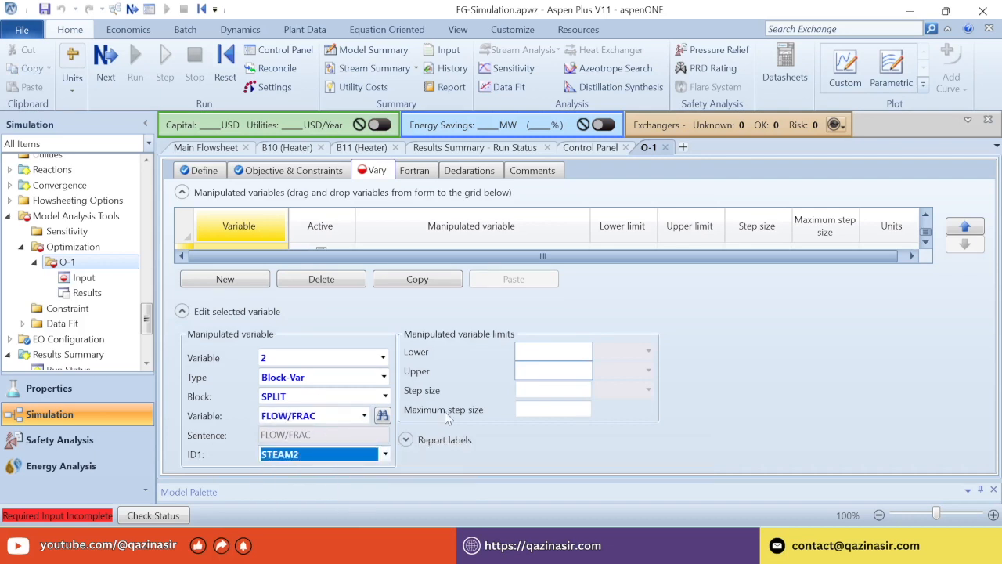
pyautogui.click(552, 353)
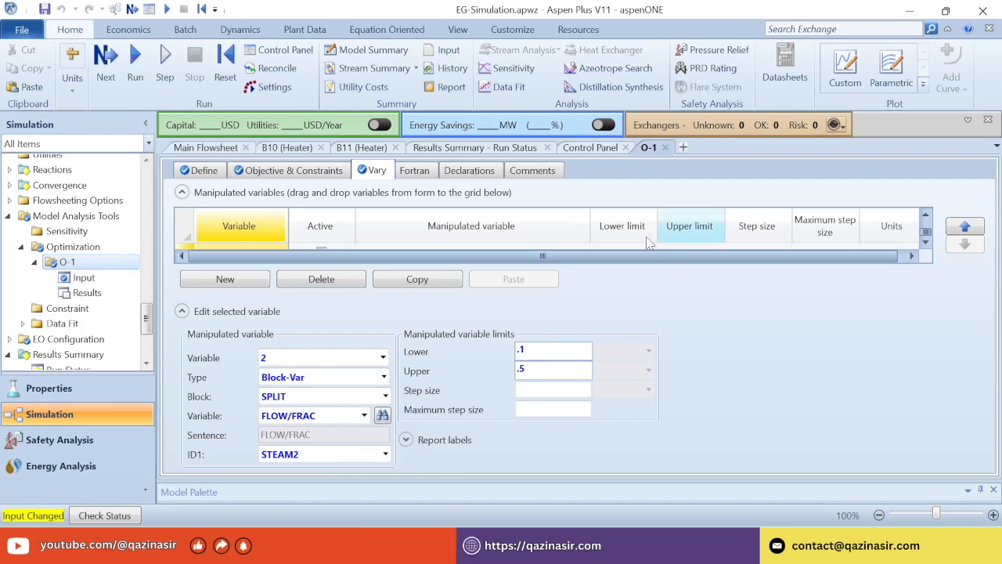
# Run the simulation with optimization O-1 and its two manipulated variables.
pyautogui.click(167, 10)
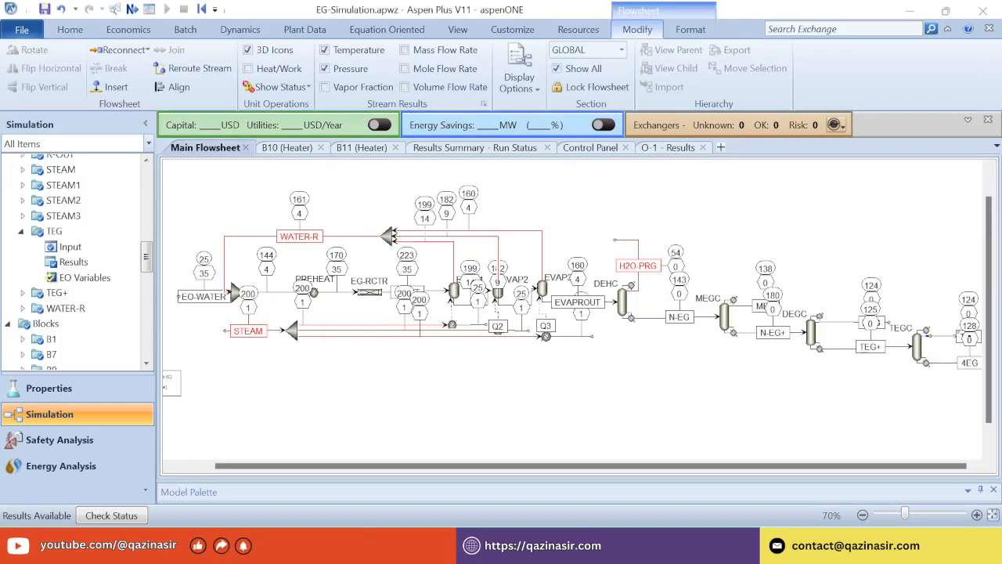
pyautogui.hotkey('ctrl', 'p')
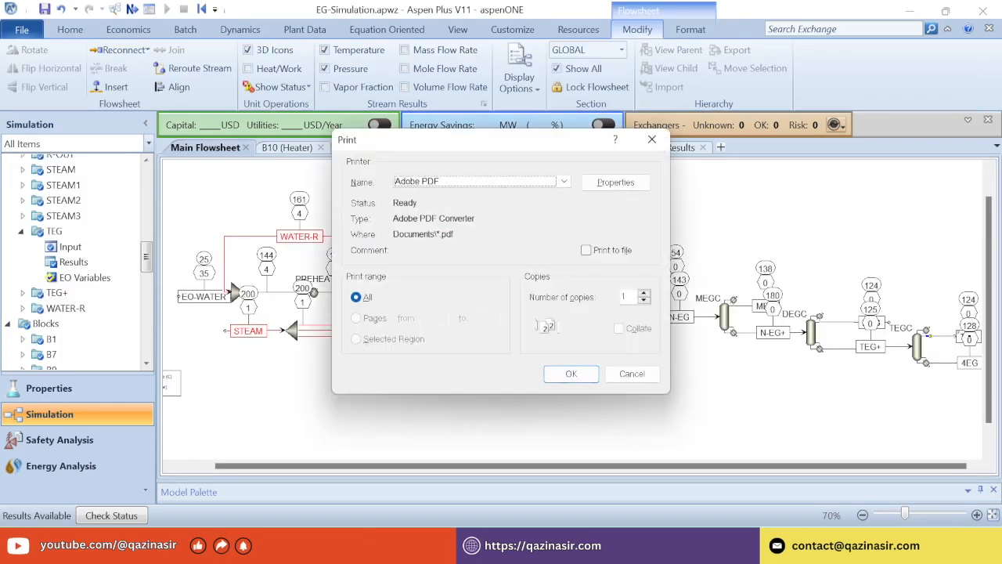
pyautogui.click(632, 375)
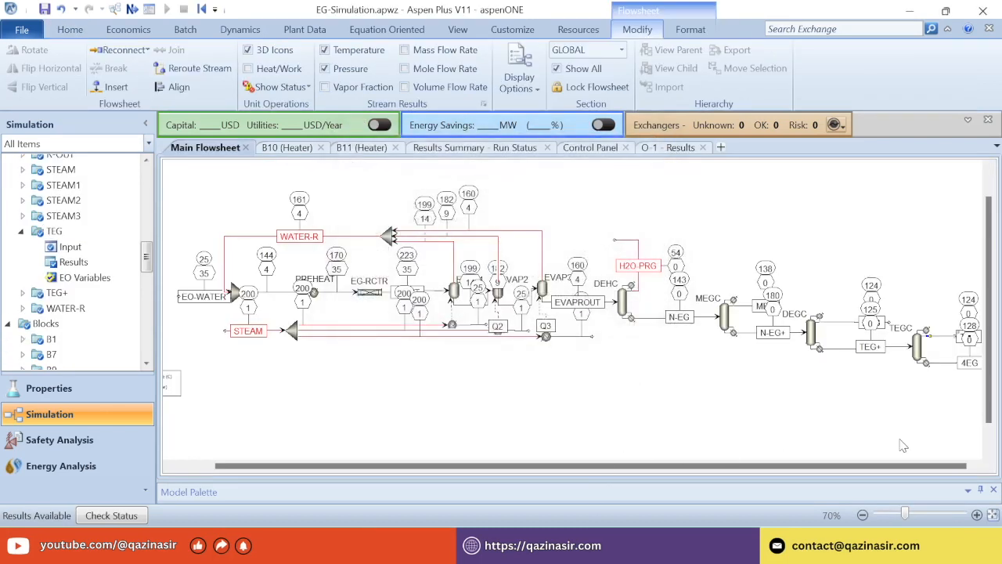
pyautogui.click(862, 514)
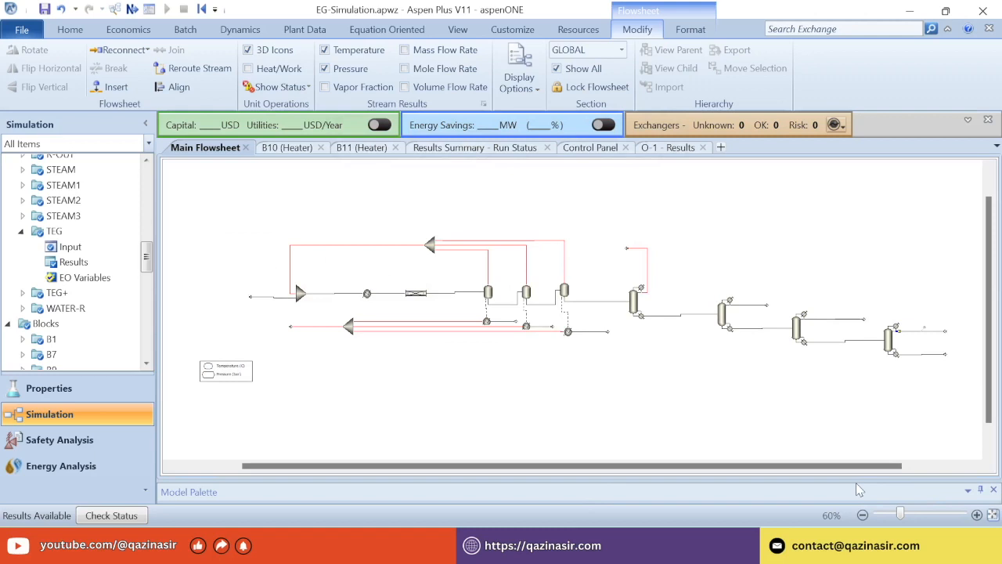
pyautogui.click(976, 514)
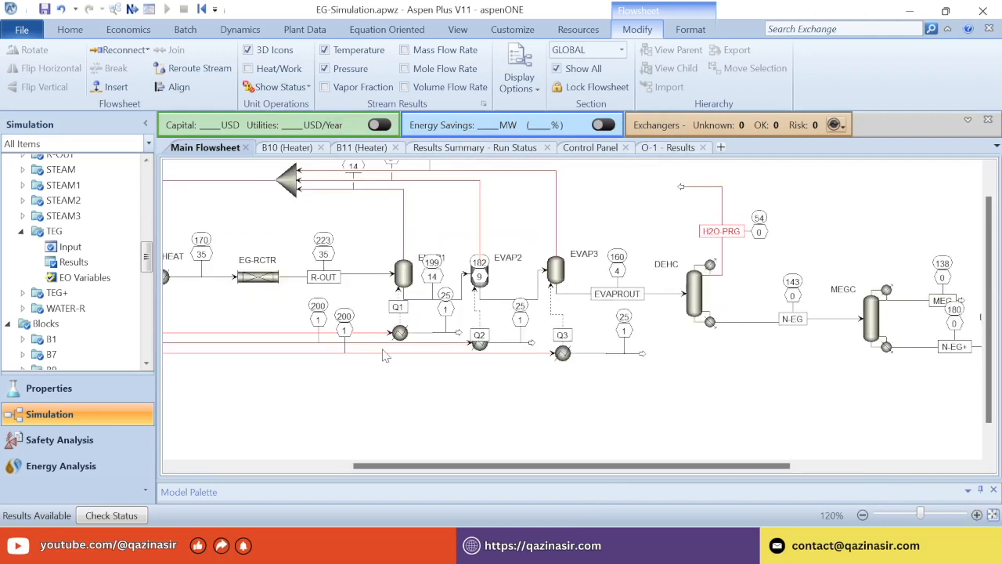
pyautogui.click(144, 124)
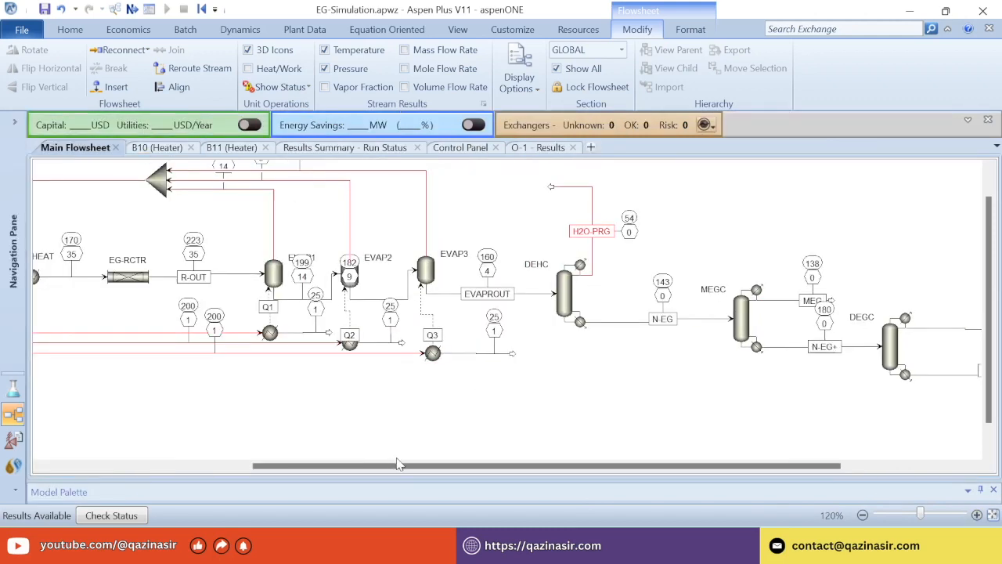
pyautogui.moveTo(397, 465); pyautogui.dragTo(260, 465)
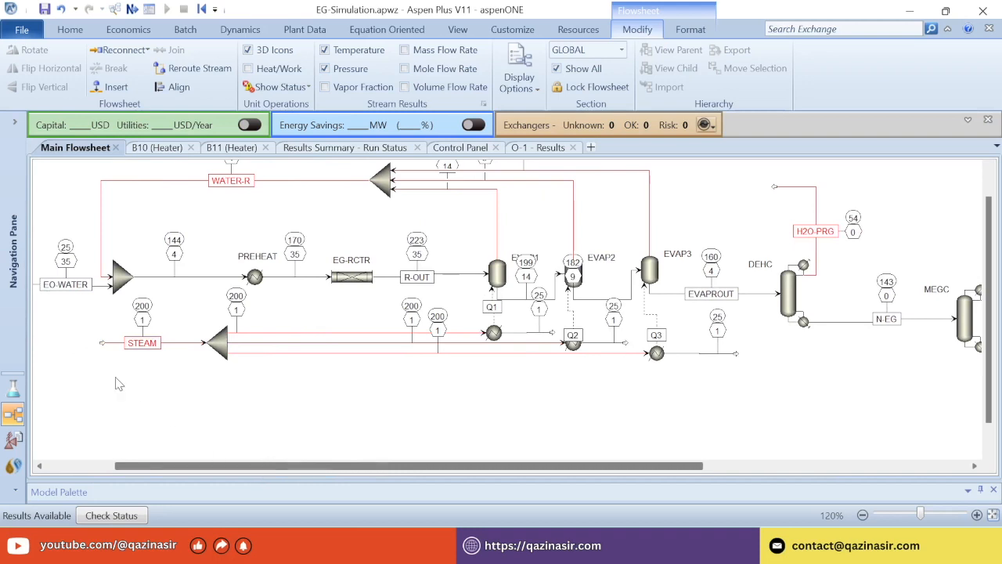
pyautogui.click(14, 121)
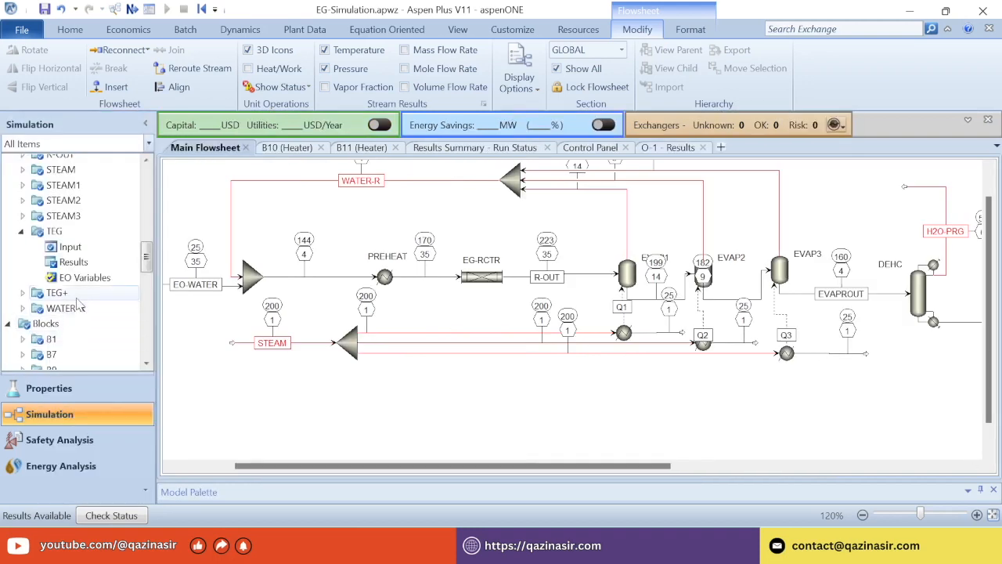
# Open the results of optimization O-1 and examine the manipulated variables' previous and final values and the convergence status.
pyautogui.scroll(-8, 77, 307)
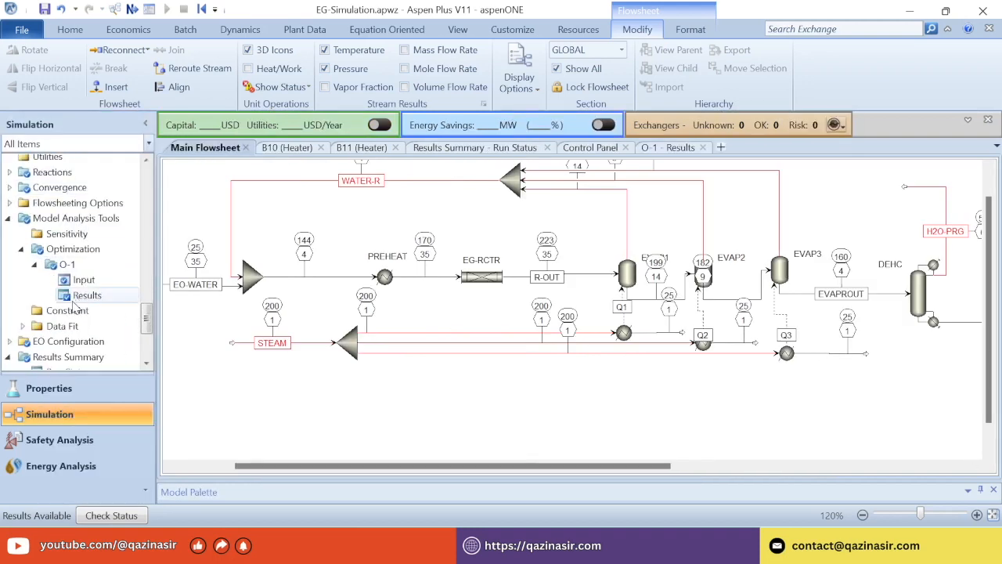
pyautogui.click(74, 298)
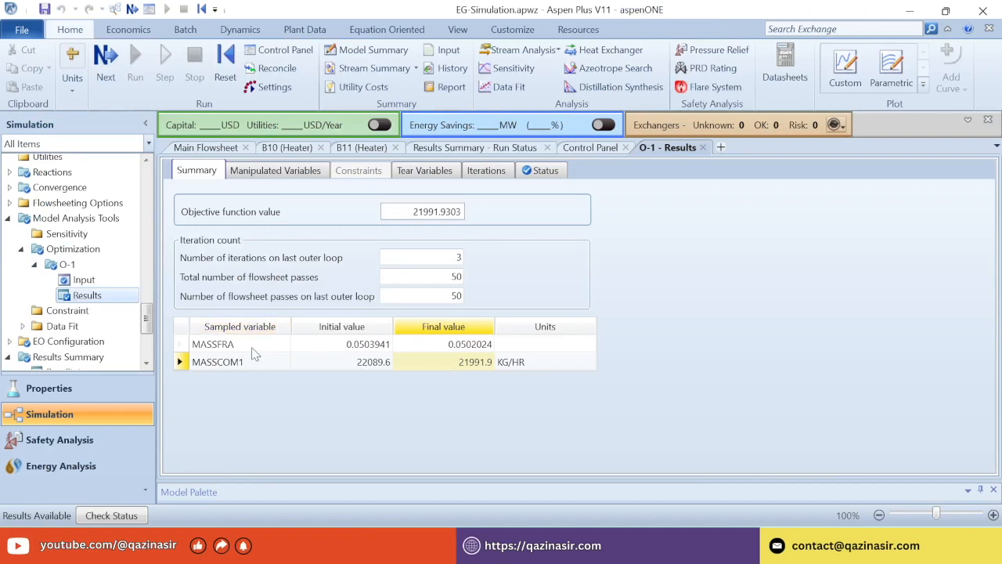
pyautogui.click(276, 172)
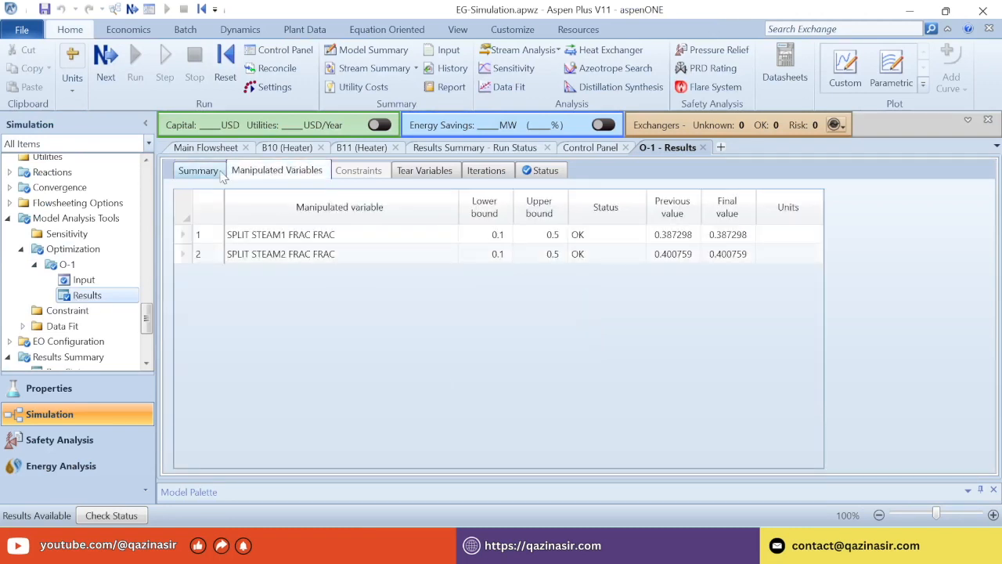
pyautogui.click(668, 239)
pyautogui.click(737, 241)
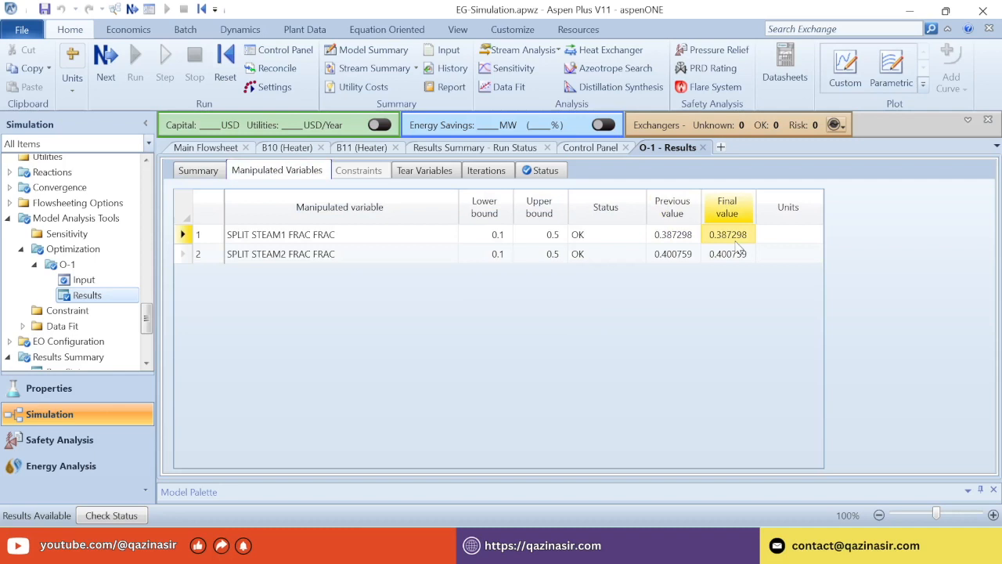
pyautogui.click(728, 255)
pyautogui.click(669, 260)
pyautogui.click(721, 259)
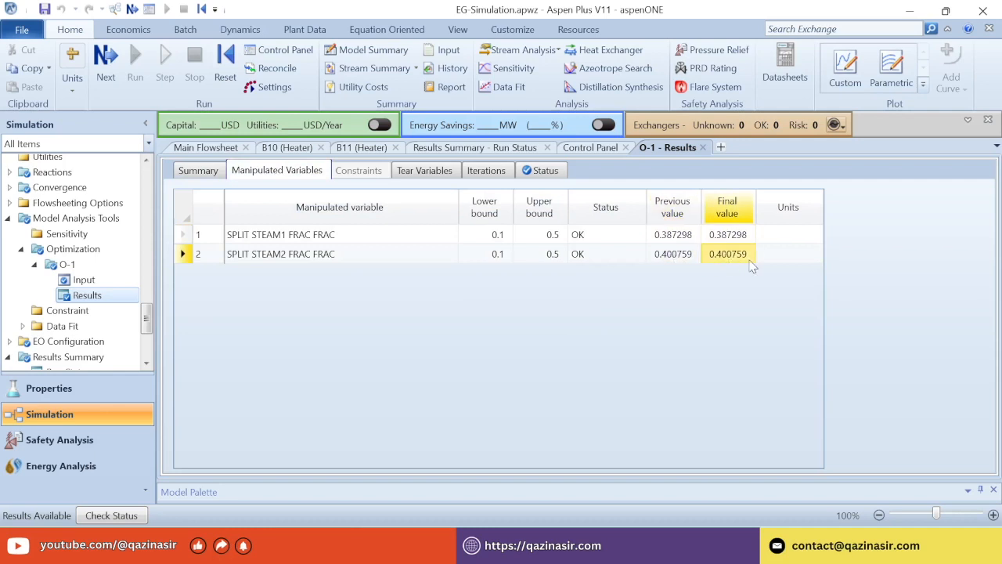
pyautogui.click(440, 179)
pyautogui.click(546, 170)
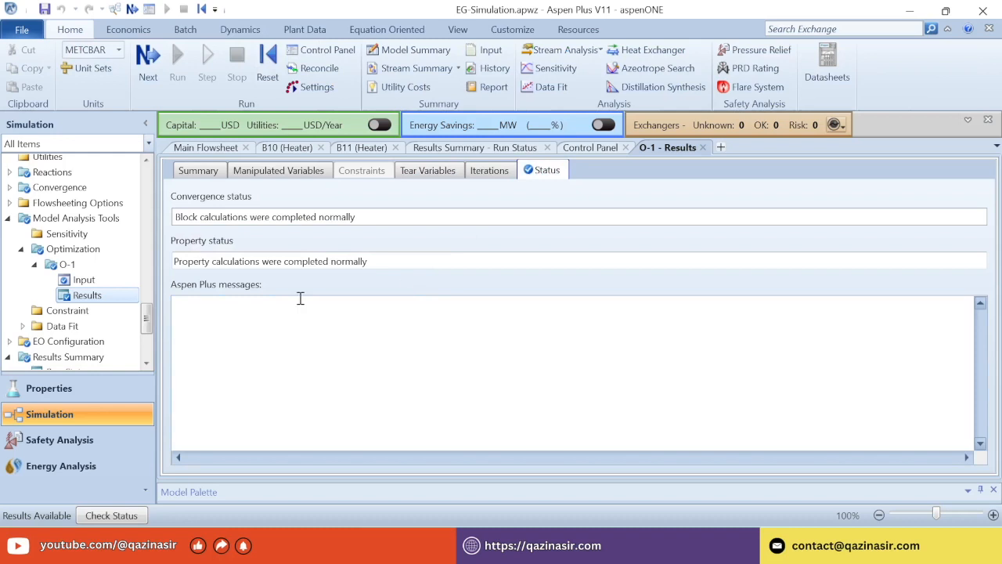
# Compare the initial and final values of MASSFRA and MASSCOM1 in the optimization summary, and close the results.
pyautogui.click(195, 171)
pyautogui.click(425, 347)
pyautogui.click(372, 346)
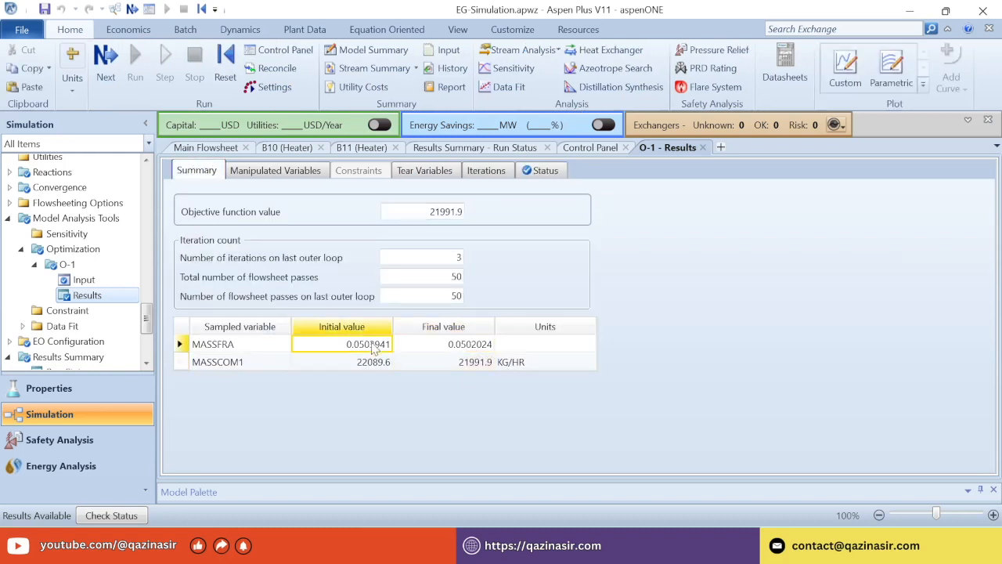
pyautogui.click(376, 365)
pyautogui.click(451, 365)
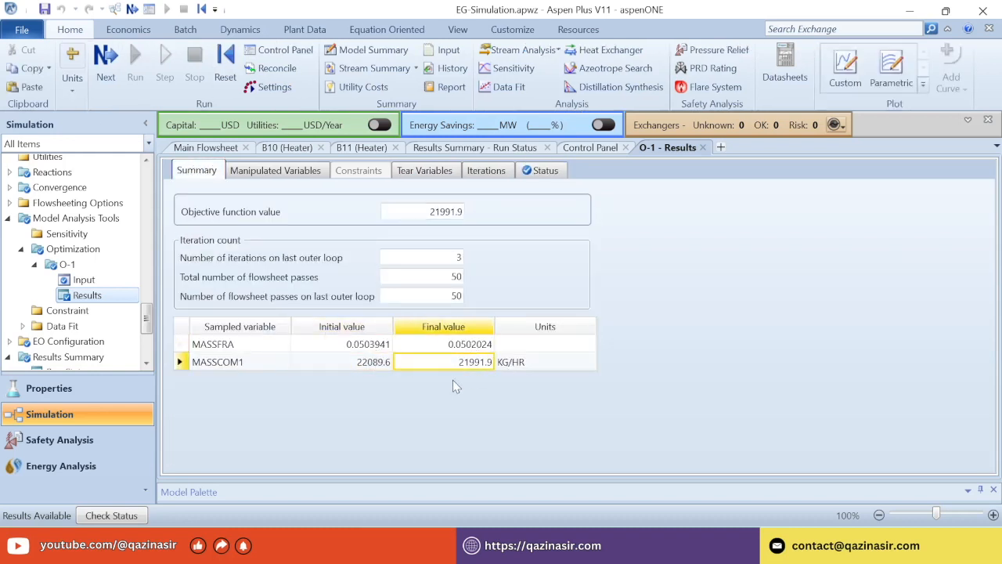
pyautogui.click(702, 147)
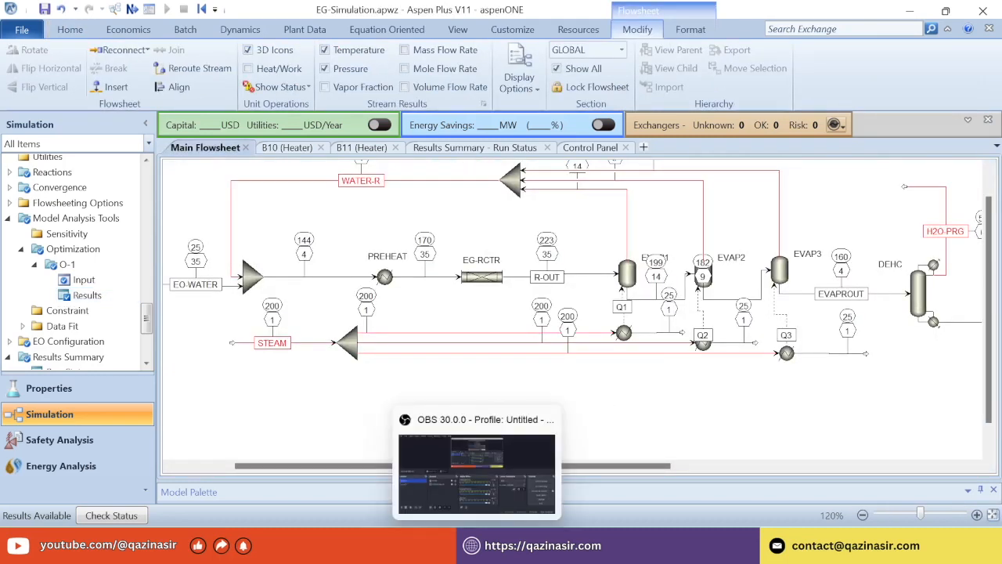
pyautogui.click(477, 548)
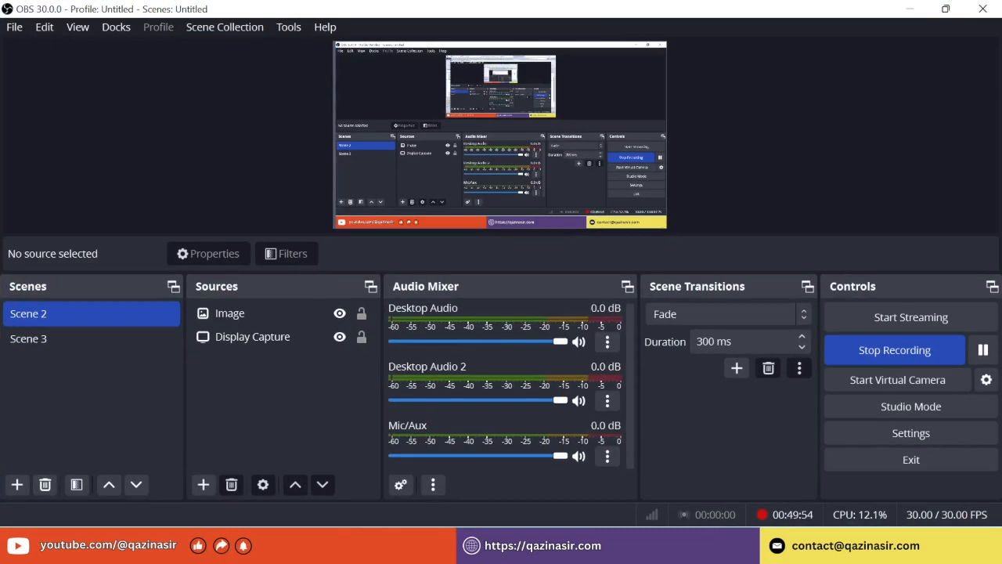
pyautogui.click(954, 351)
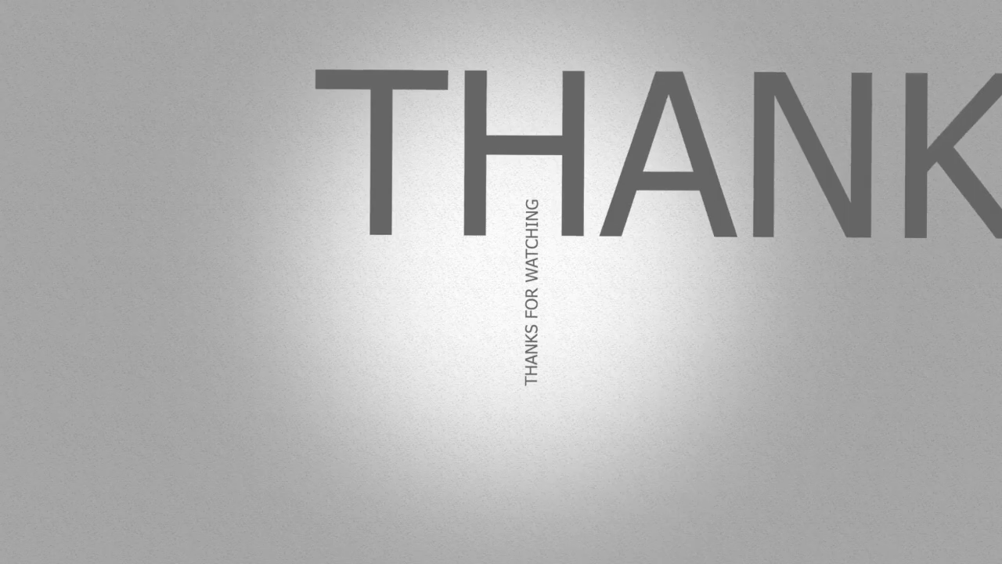